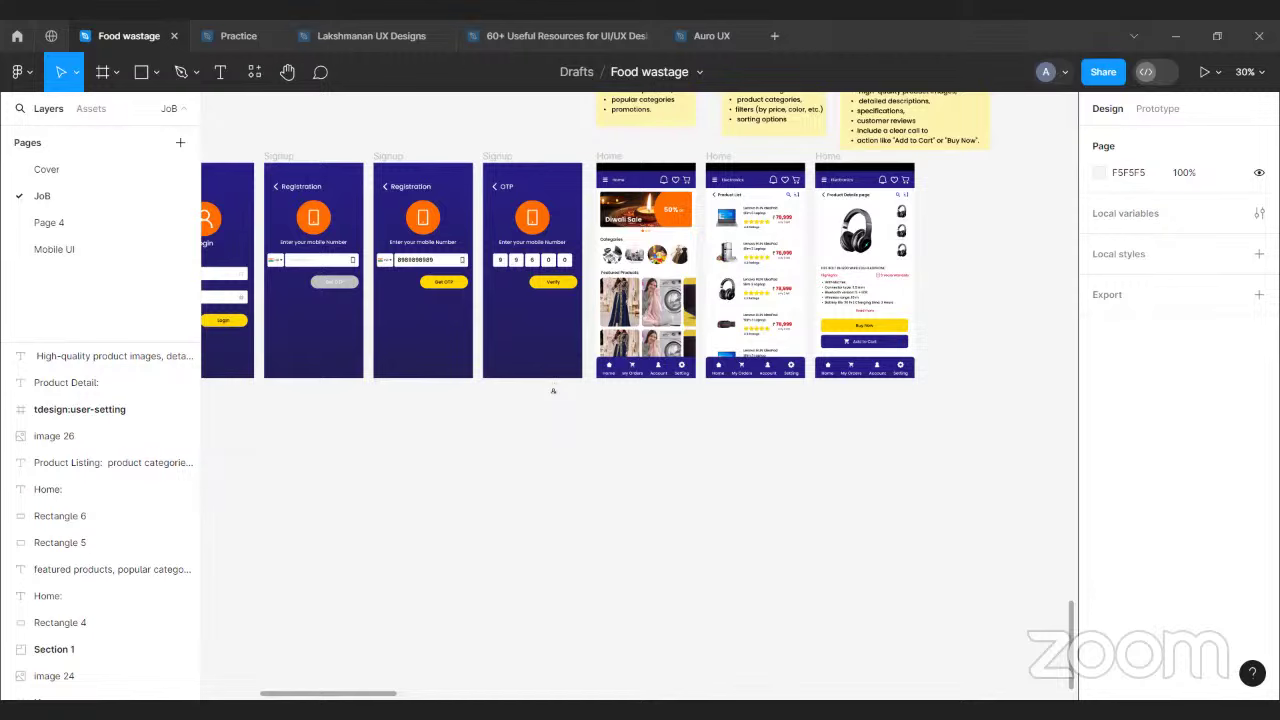
# - Review the existing login, registration, OTP, home, product list and product details screens together with their yellow notes
pyautogui.hscroll(-6, 672, 338)
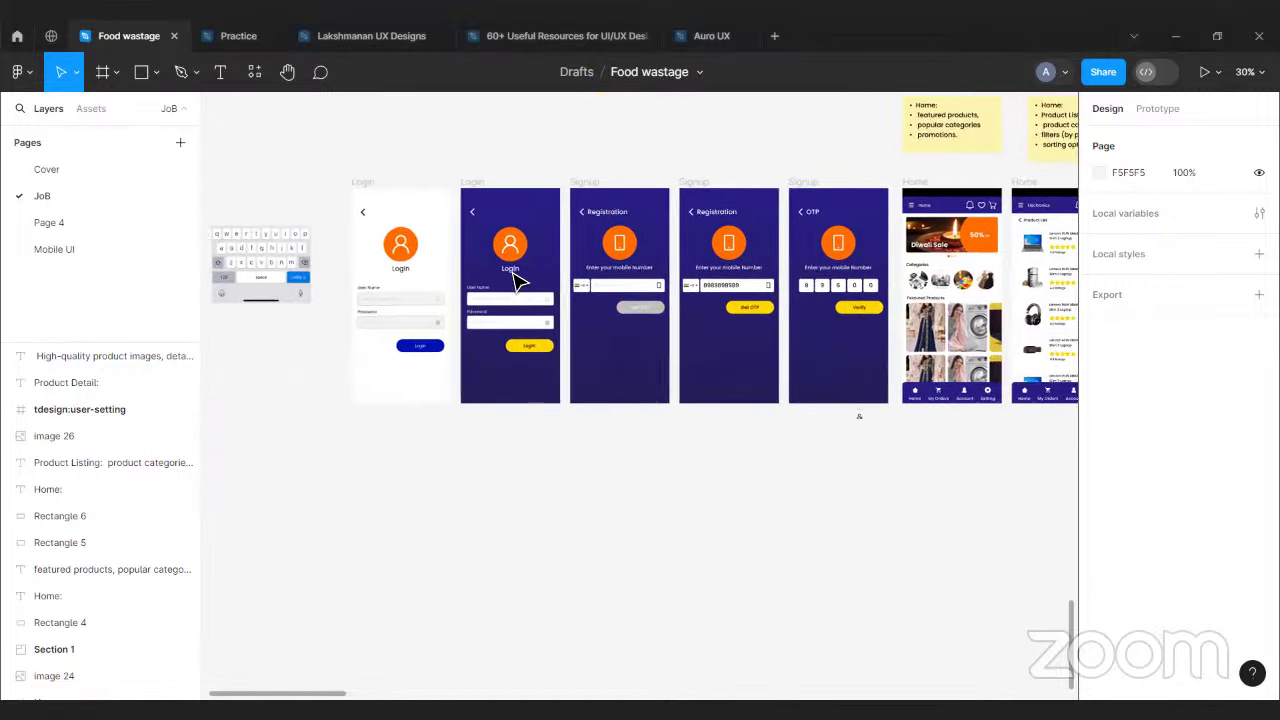
pyautogui.scroll(5, 487, 272)
pyautogui.hscroll(3, 490, 271)
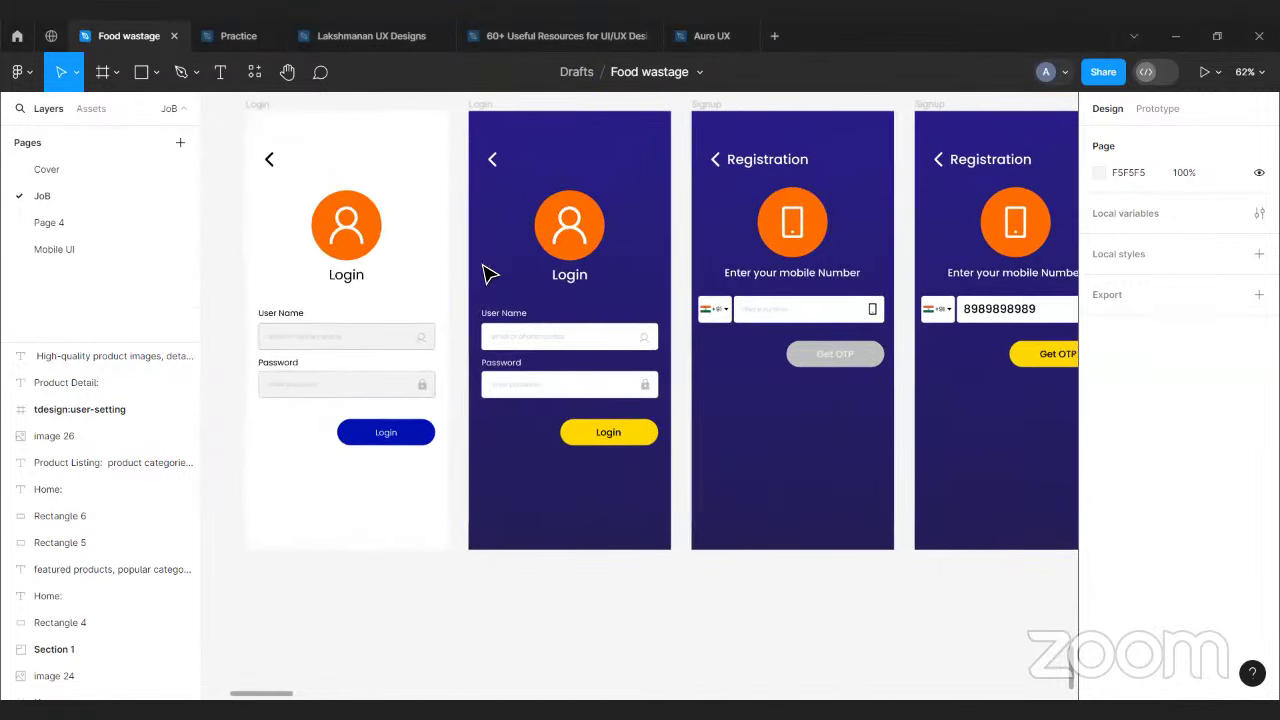
pyautogui.hscroll(5, 543, 223)
pyautogui.scroll(2, 540, 225)
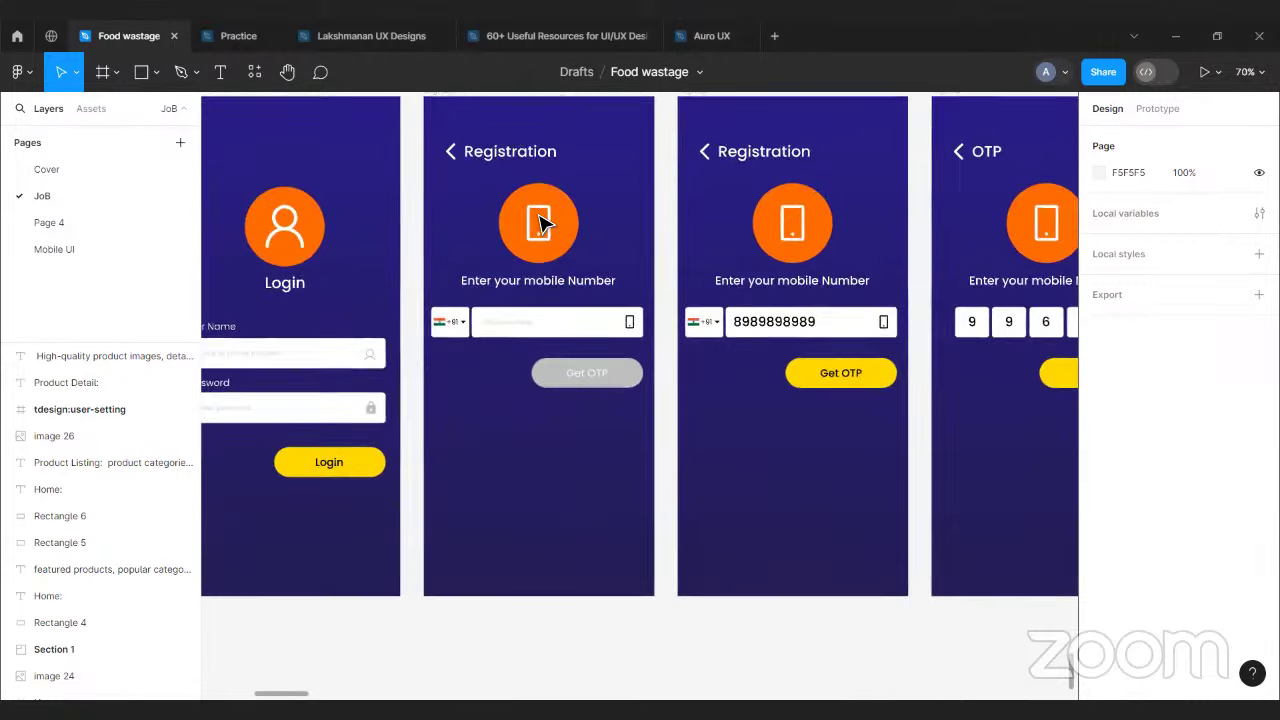
pyautogui.hscroll(8, 542, 224)
pyautogui.scroll(1, 560, 224)
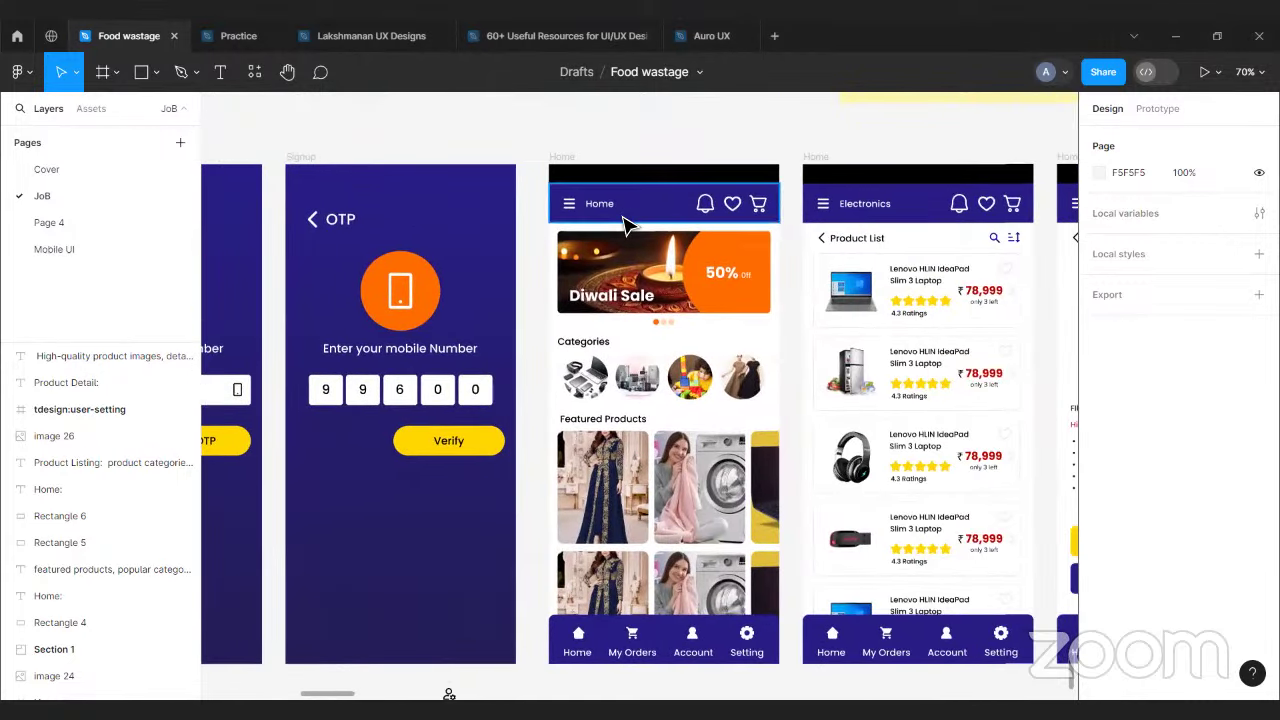
pyautogui.scroll(3, 626, 220)
pyautogui.hscroll(4, 640, 225)
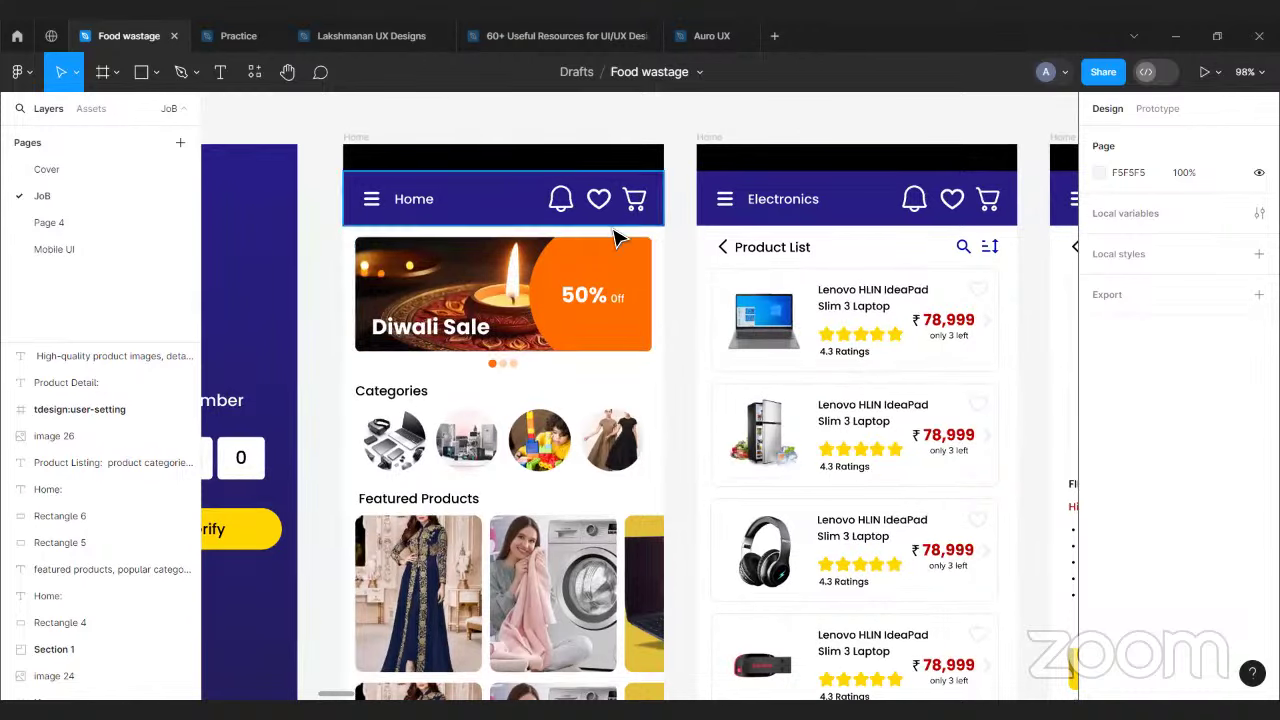
pyautogui.hscroll(3, 688, 232)
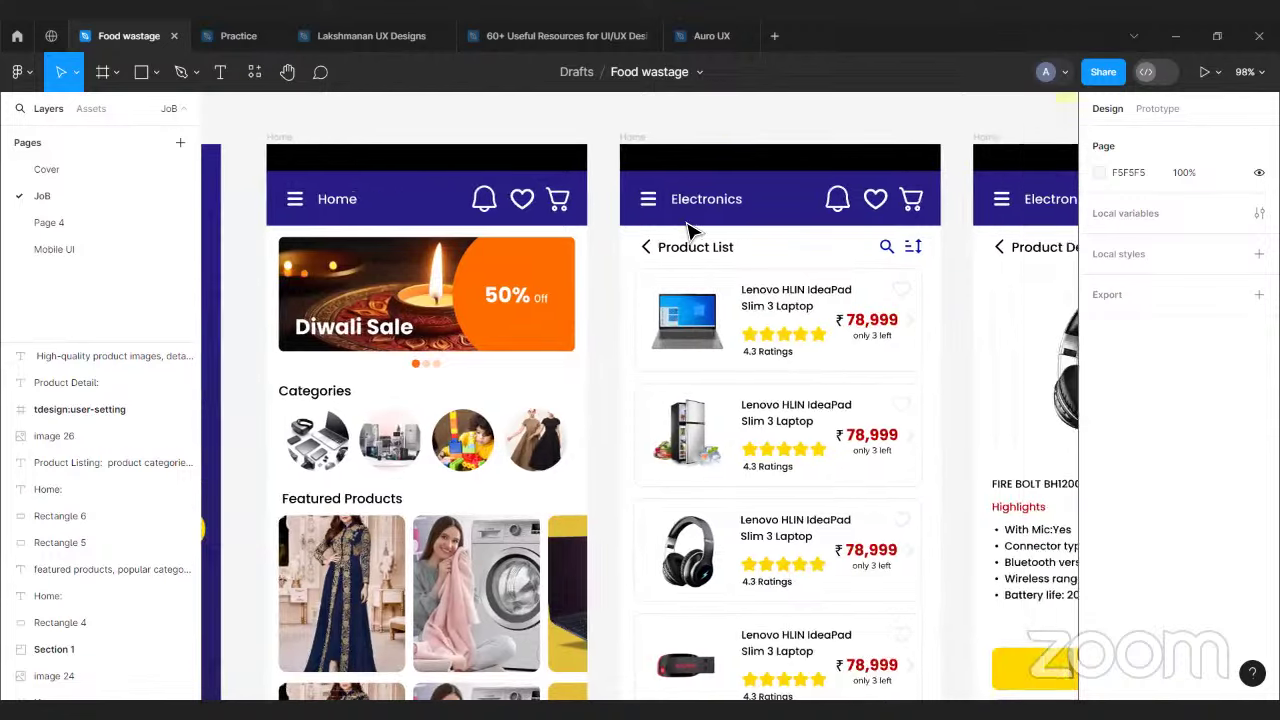
pyautogui.scroll(-2, 688, 232)
pyautogui.scroll(-3, 688, 232)
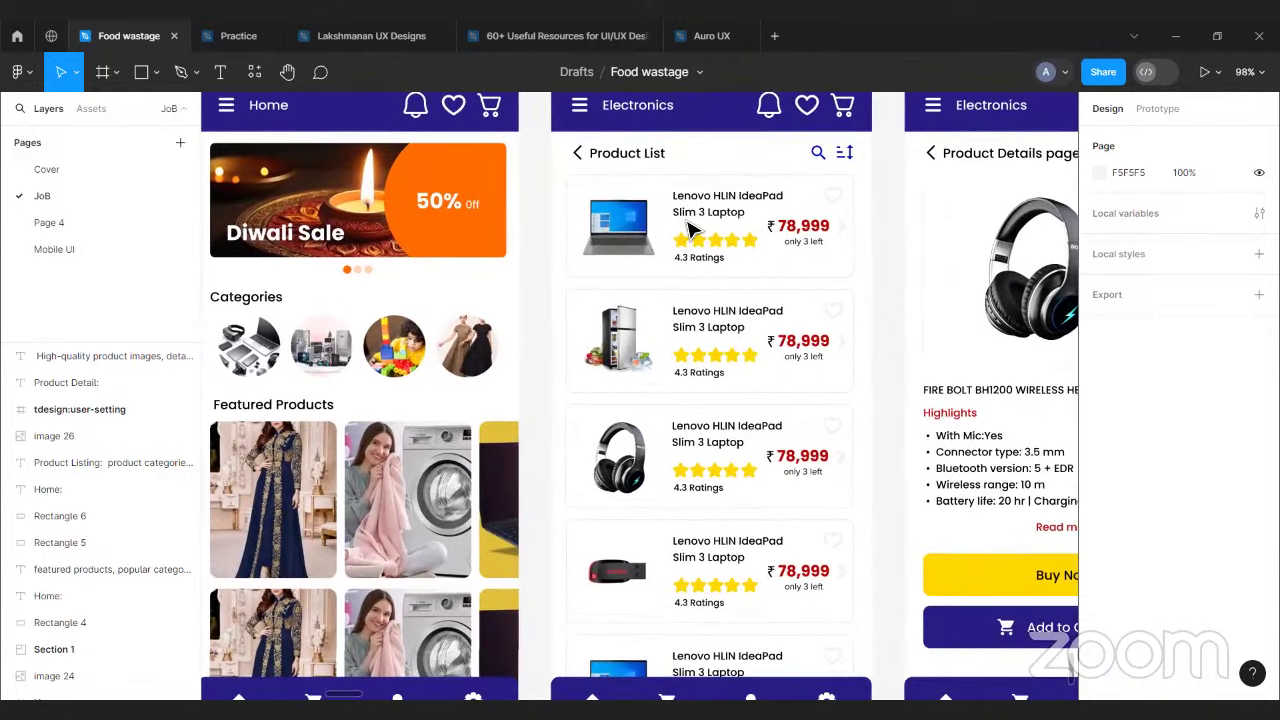
pyautogui.hscroll(4, 688, 232)
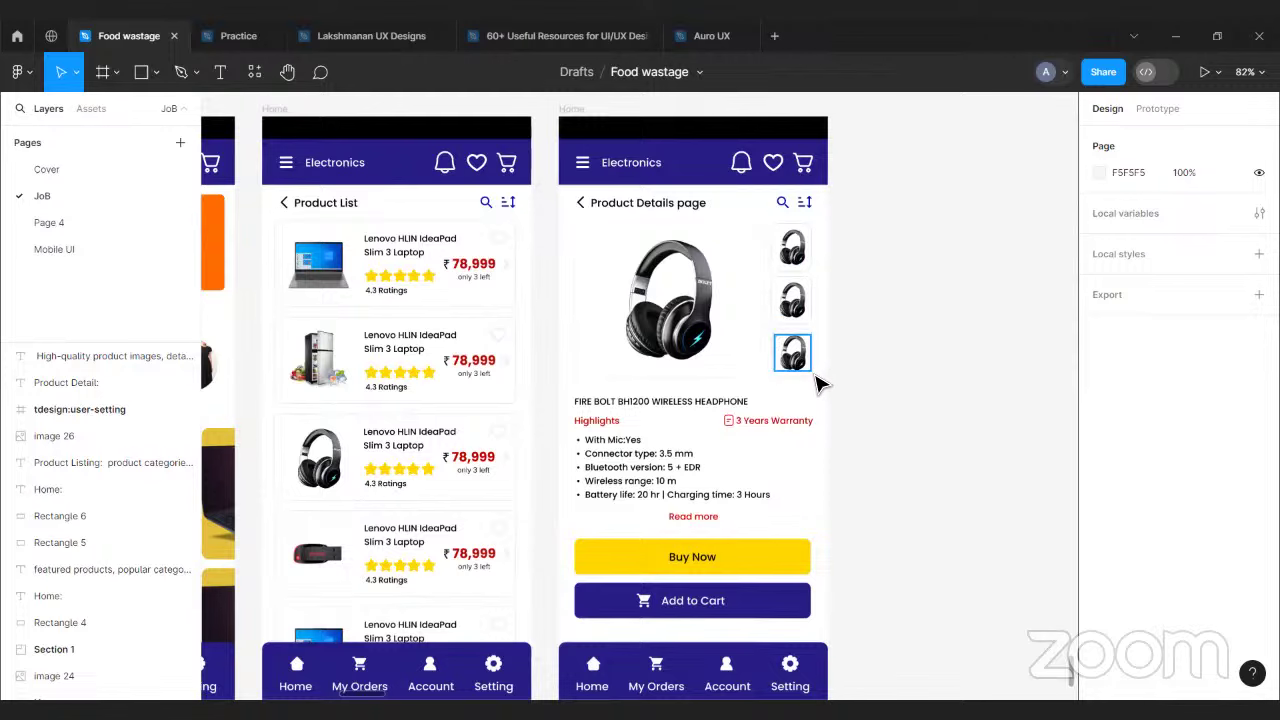
pyautogui.hscroll(2, 820, 395)
pyautogui.hscroll(1, 818, 383)
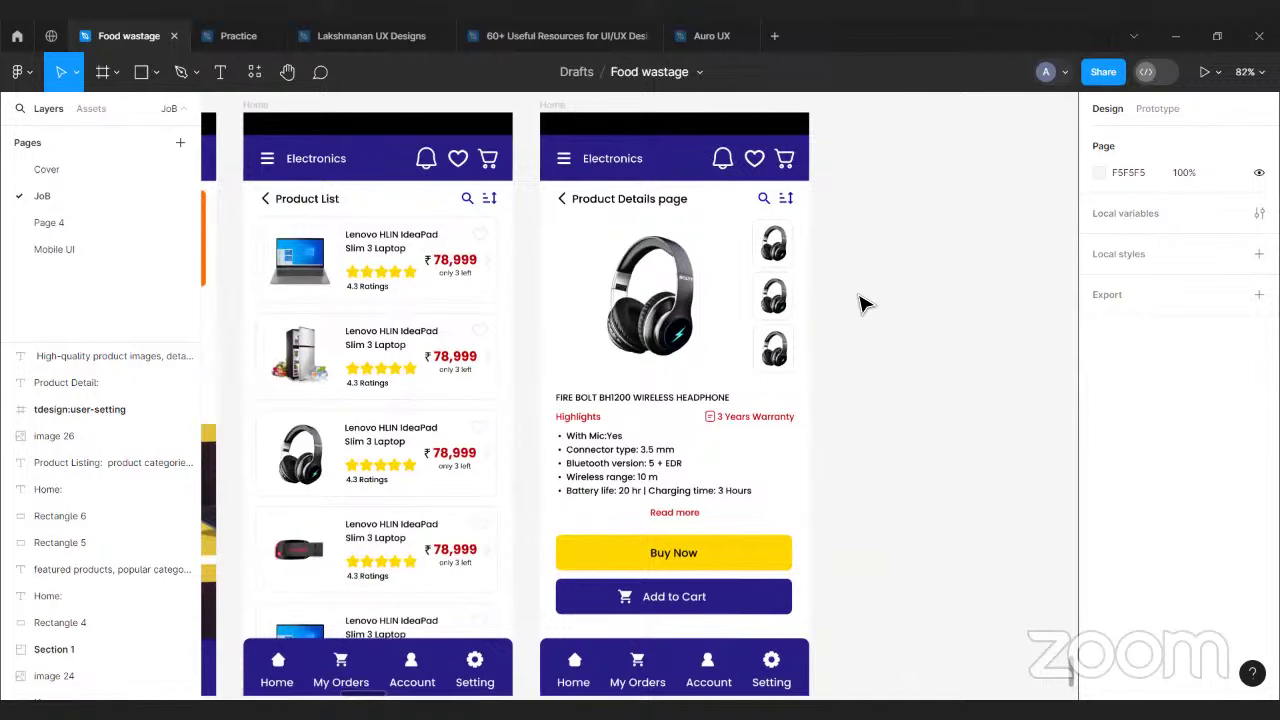
pyautogui.keyDown('ctrl'); pyautogui.scroll(-5, 863, 303); pyautogui.keyUp('ctrl')
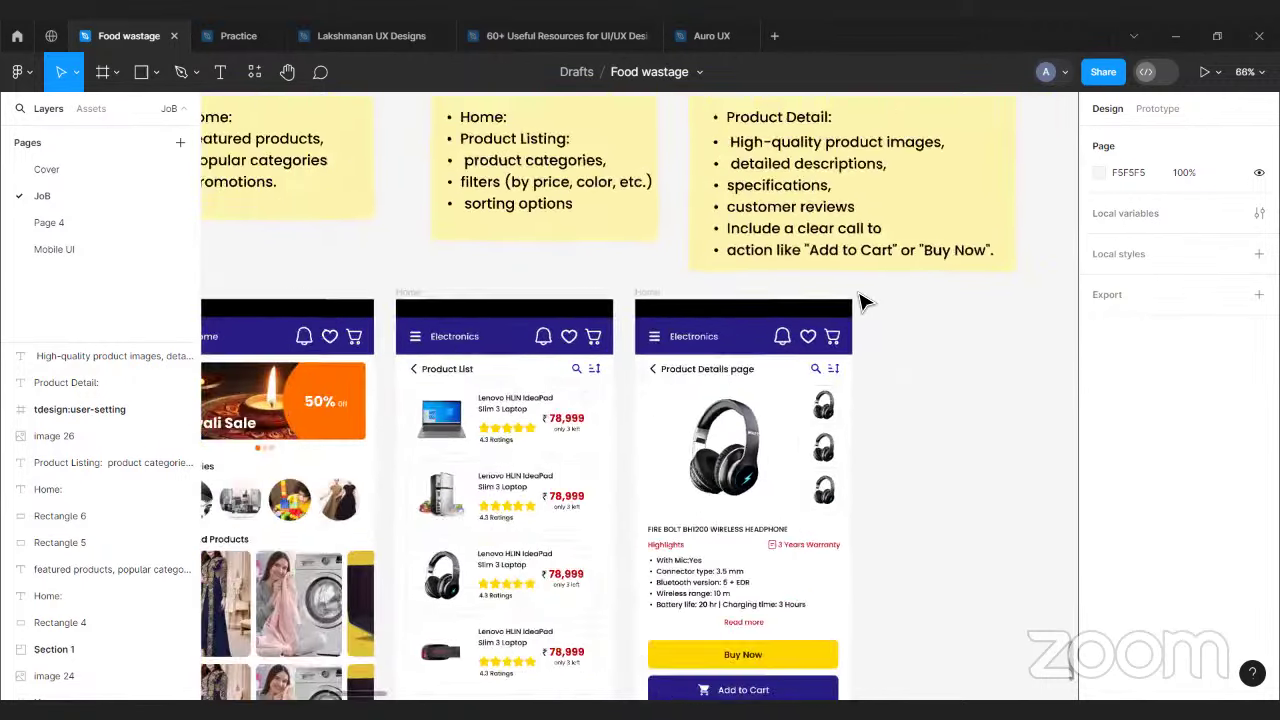
pyautogui.keyDown('ctrl'); pyautogui.scroll(-5, 863, 303); pyautogui.keyUp('ctrl')
pyautogui.hscroll(-5, 549, 236)
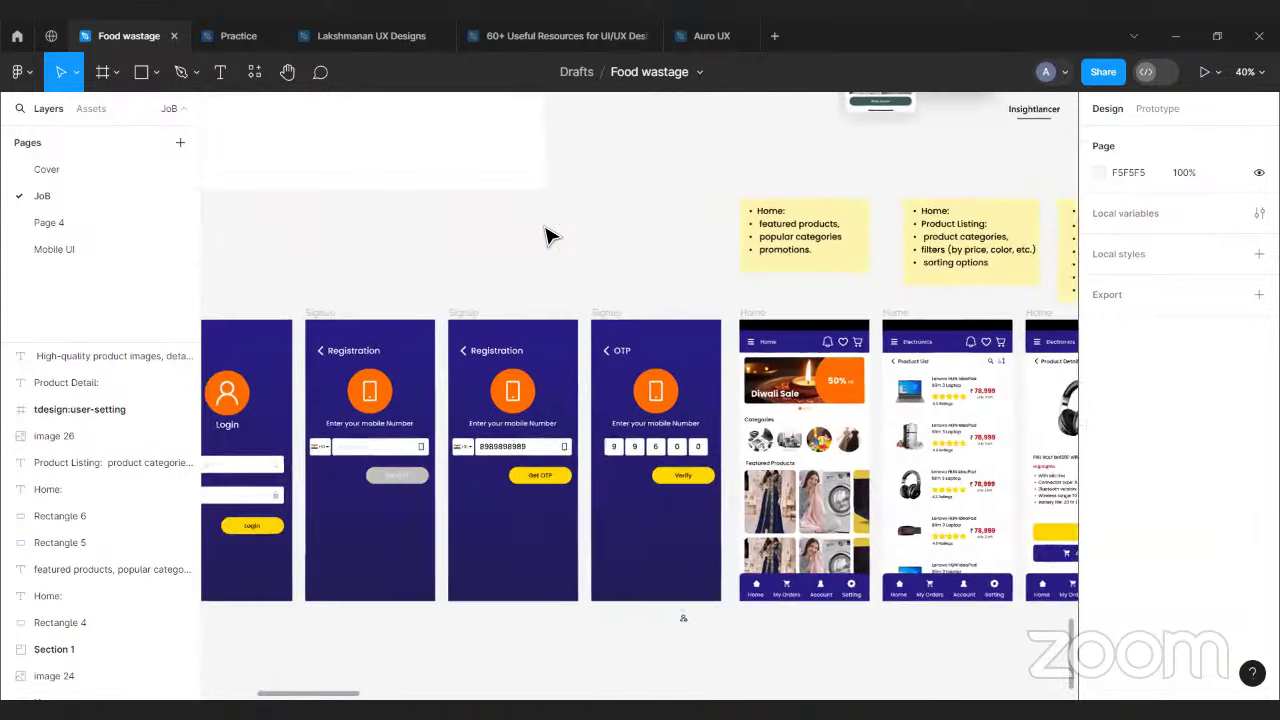
# - Locate the Shopping Cart and Checkout items in the Section 1 requirements list and select their headings
pyautogui.hscroll(-10, 549, 236)
pyautogui.keyDown('ctrl'); pyautogui.scroll(5, 600, 400); pyautogui.keyUp('ctrl')
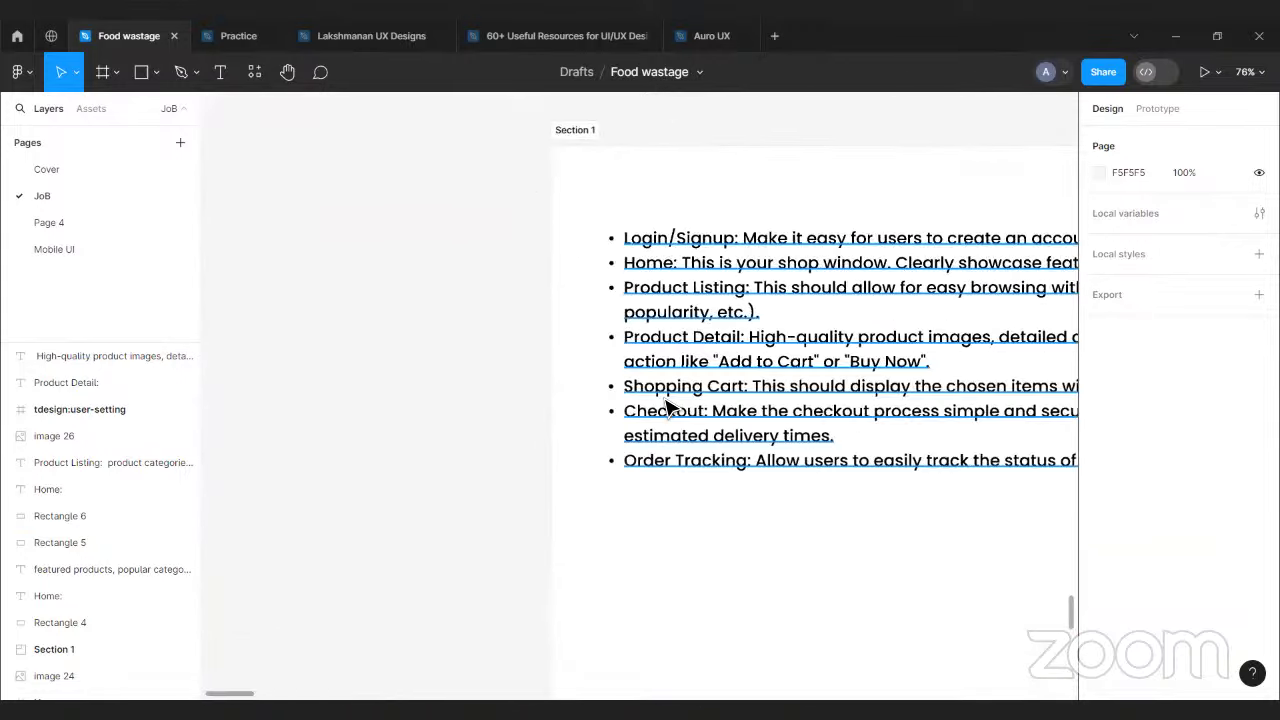
pyautogui.keyDown('ctrl'); pyautogui.scroll(3, 668, 408); pyautogui.keyUp('ctrl')
pyautogui.click(658, 327)
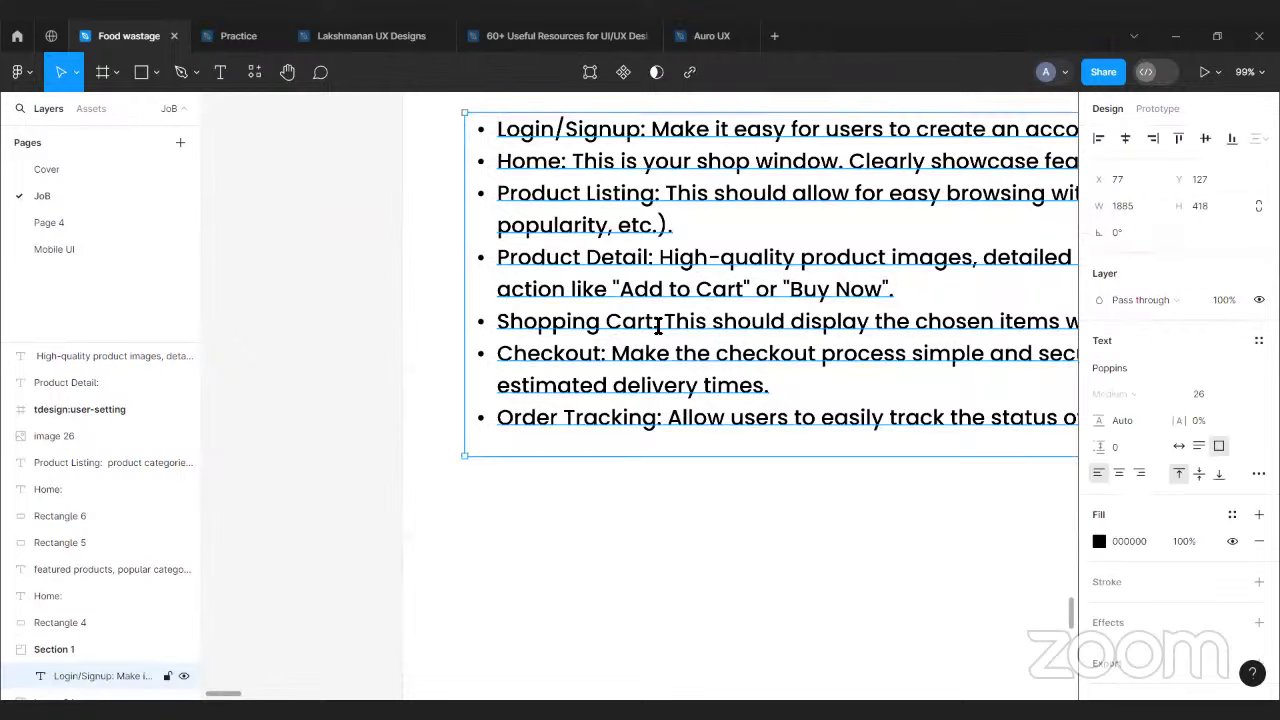
pyautogui.doubleClick(658, 327)
pyautogui.moveTo(654, 327); pyautogui.dragTo(500, 327)
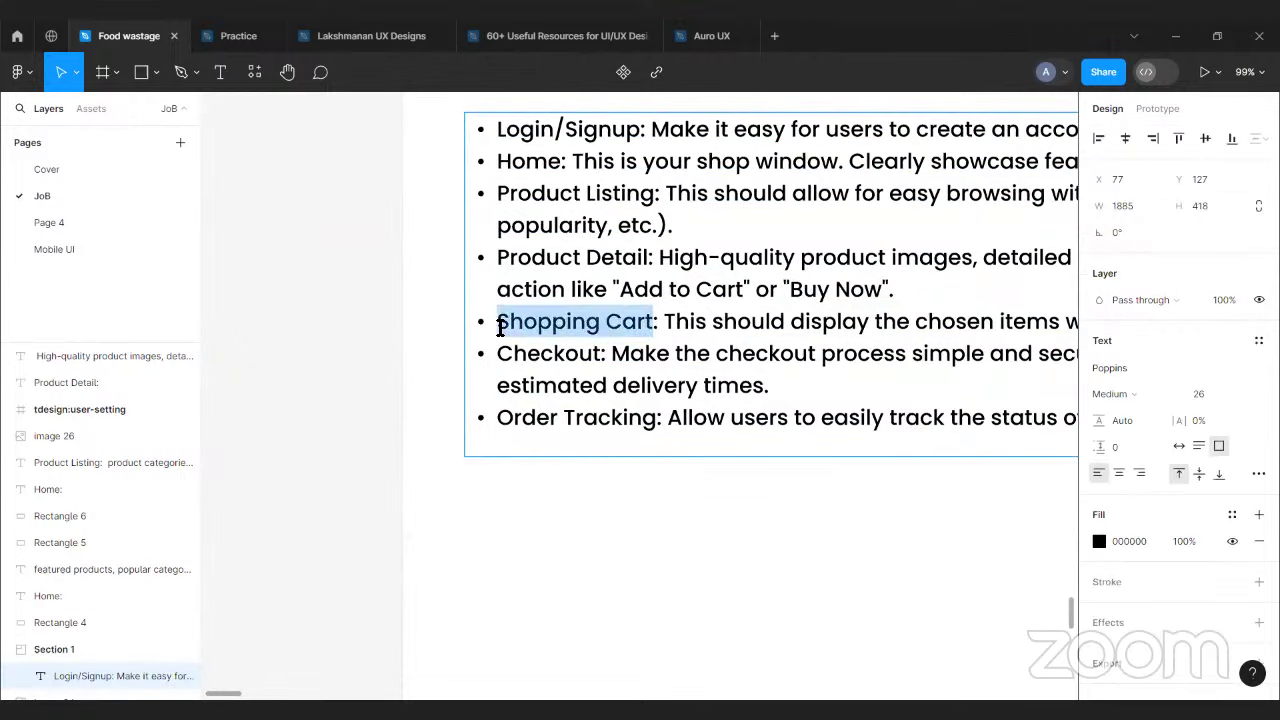
pyautogui.click(601, 355)
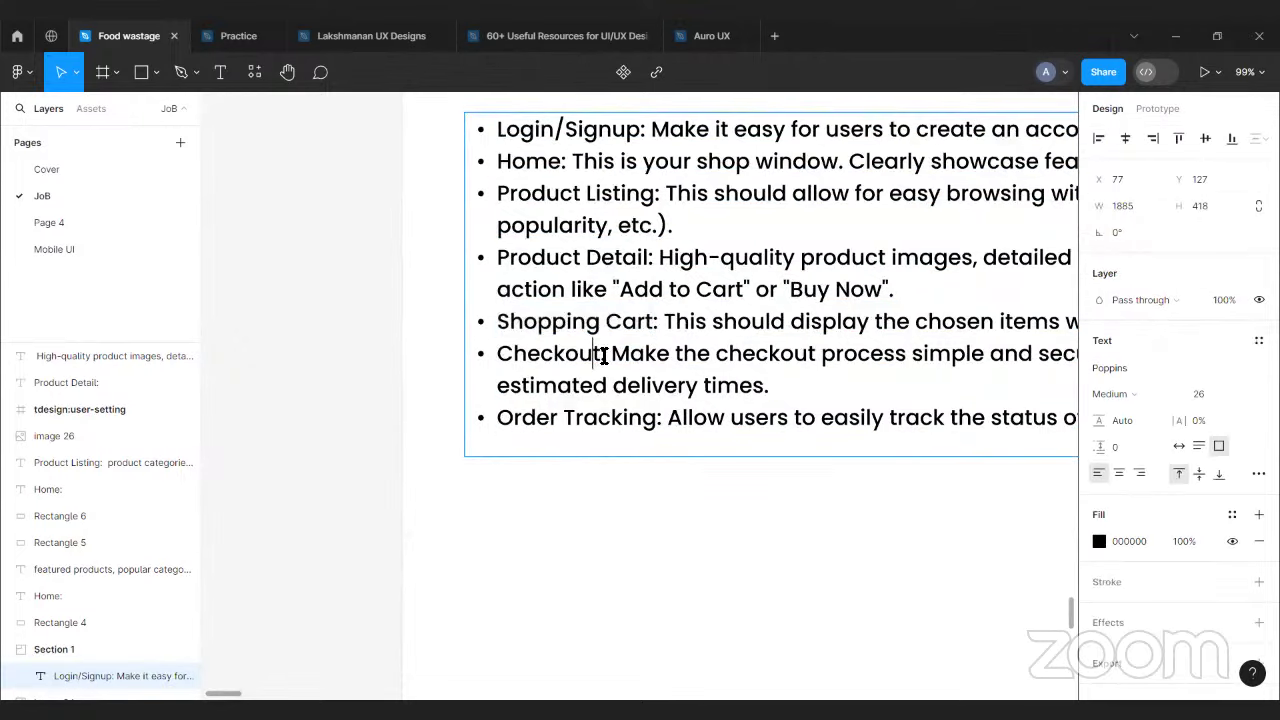
pyautogui.doubleClick(516, 355)
pyautogui.press('Escape')
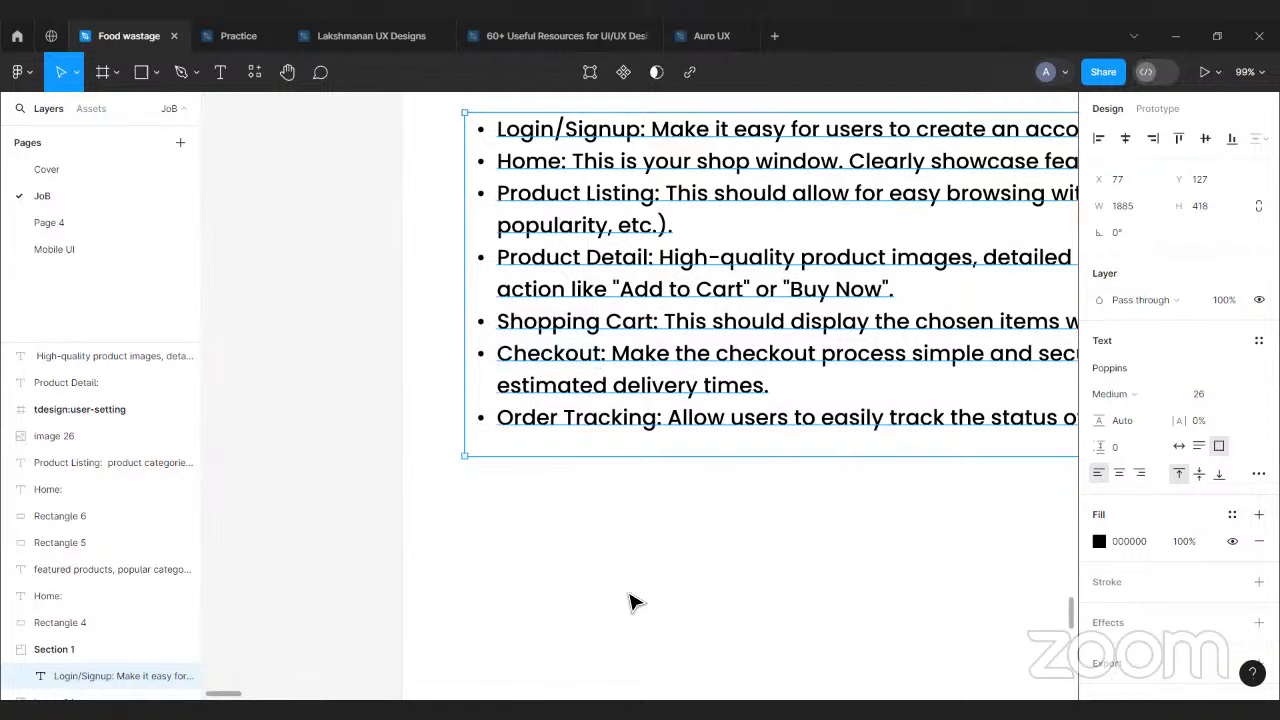
# - Add a bulleted "Shopping Cart" text beside the Product Detail note and raise it near the notes' upper edge
pyautogui.keyDown('ctrl'); pyautogui.scroll(-5, 629, 606); pyautogui.keyUp('ctrl')
pyautogui.hscroll(5, 629, 602)
pyautogui.scroll(-5, 766, 591)
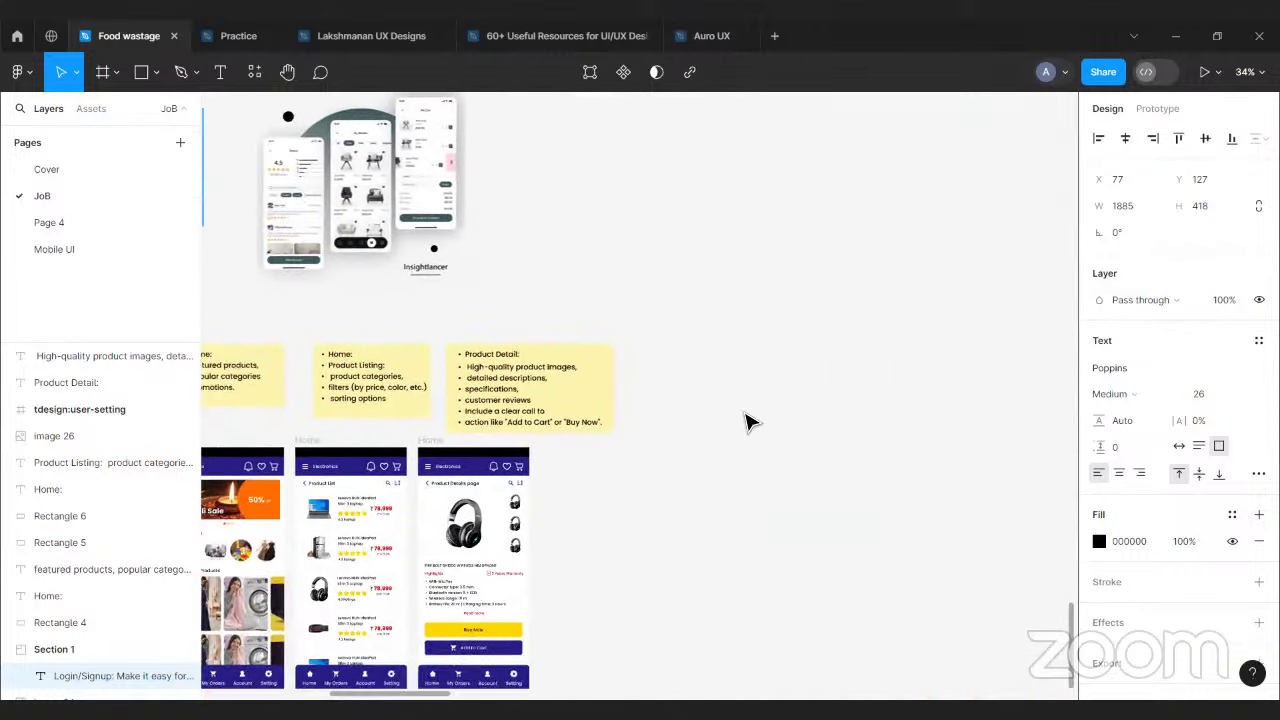
pyautogui.press('t')
pyautogui.click(718, 286)
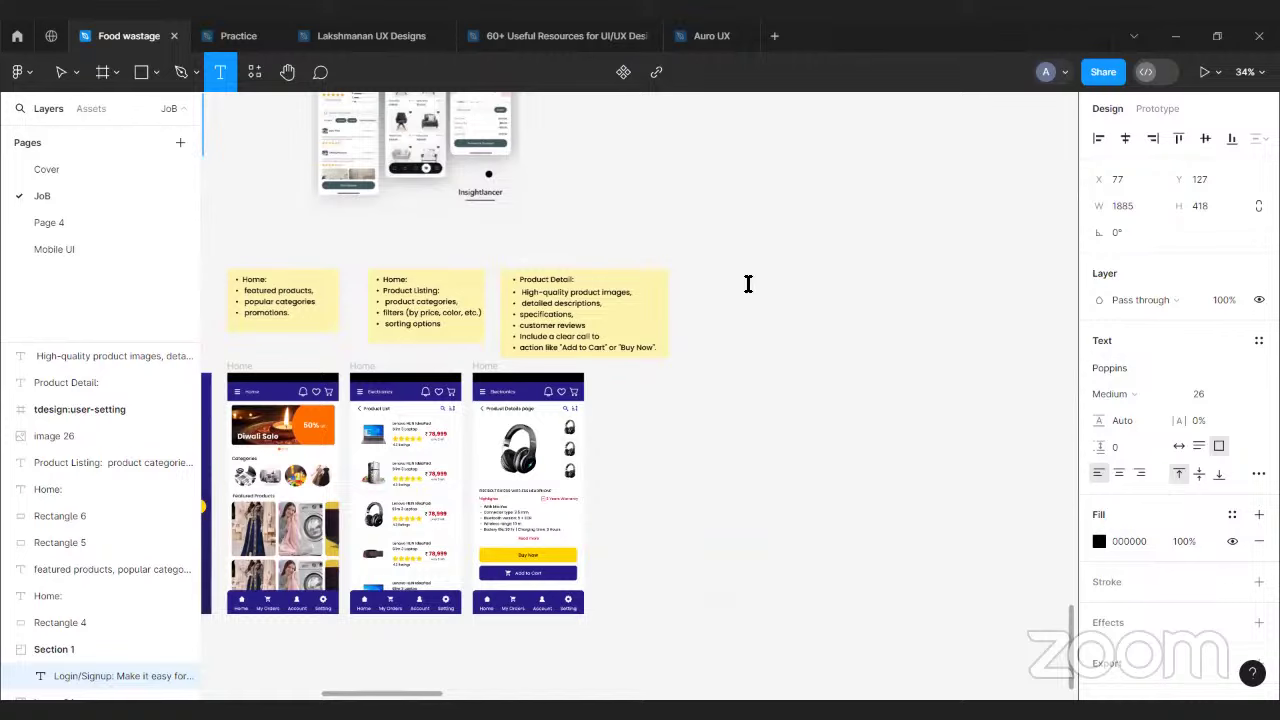
pyautogui.write('Shopping Cart')
pyautogui.press('Escape')
pyautogui.press('Escape')
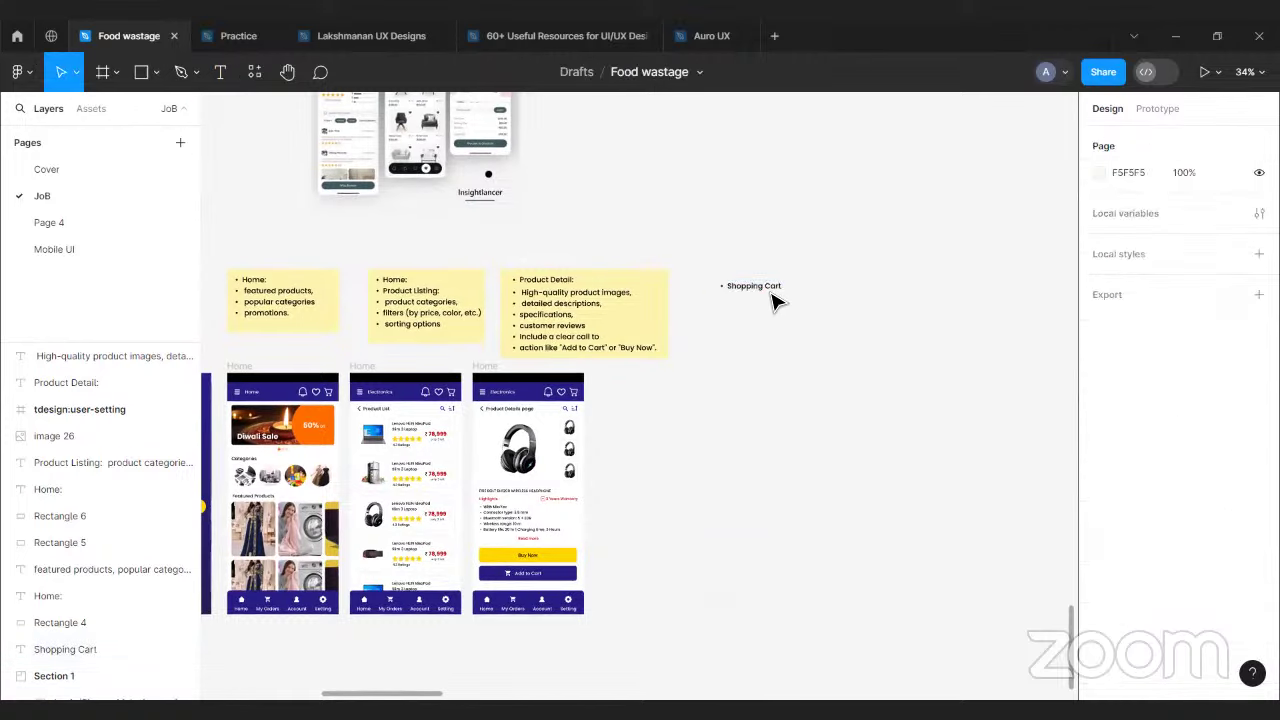
pyautogui.click(762, 285)
pyautogui.moveTo(762, 275); pyautogui.dragTo(764, 262)
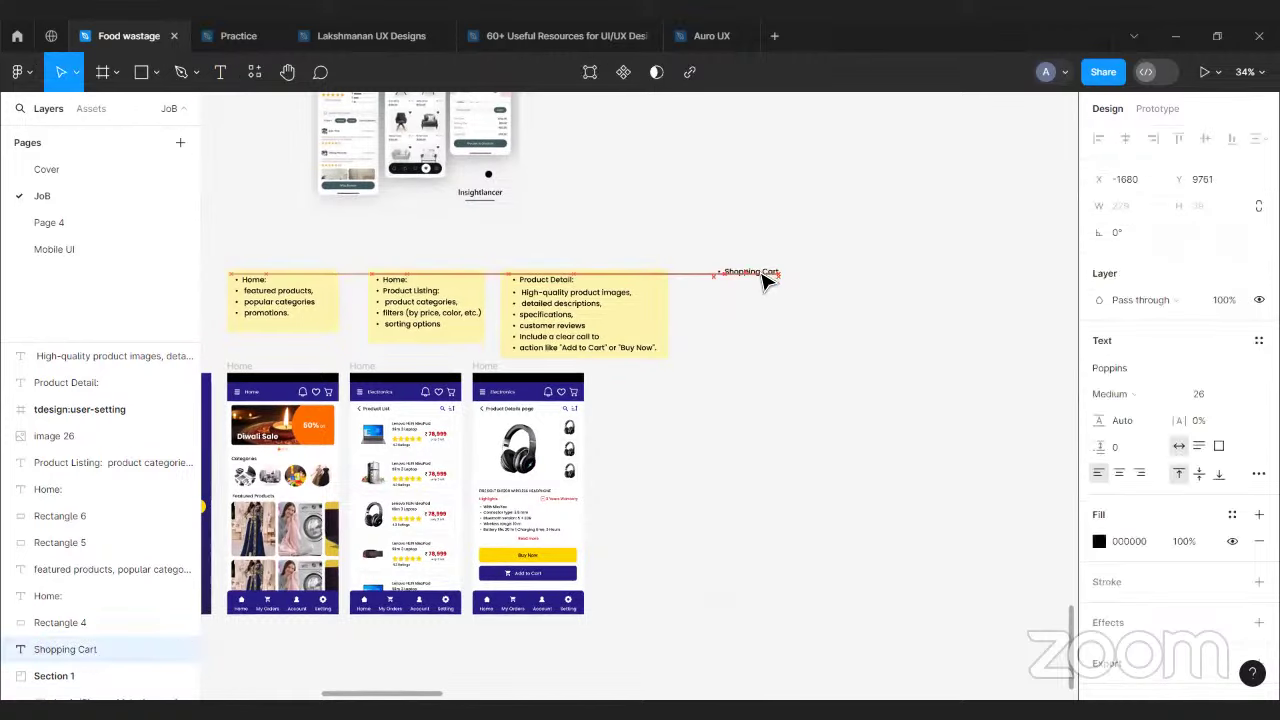
# - Duplicate the Product Detail note's yellow rectangle and place the copy to its right, over the Shopping Cart text
pyautogui.click(666, 314)
pyautogui.hotkey('ctrl', 'd')
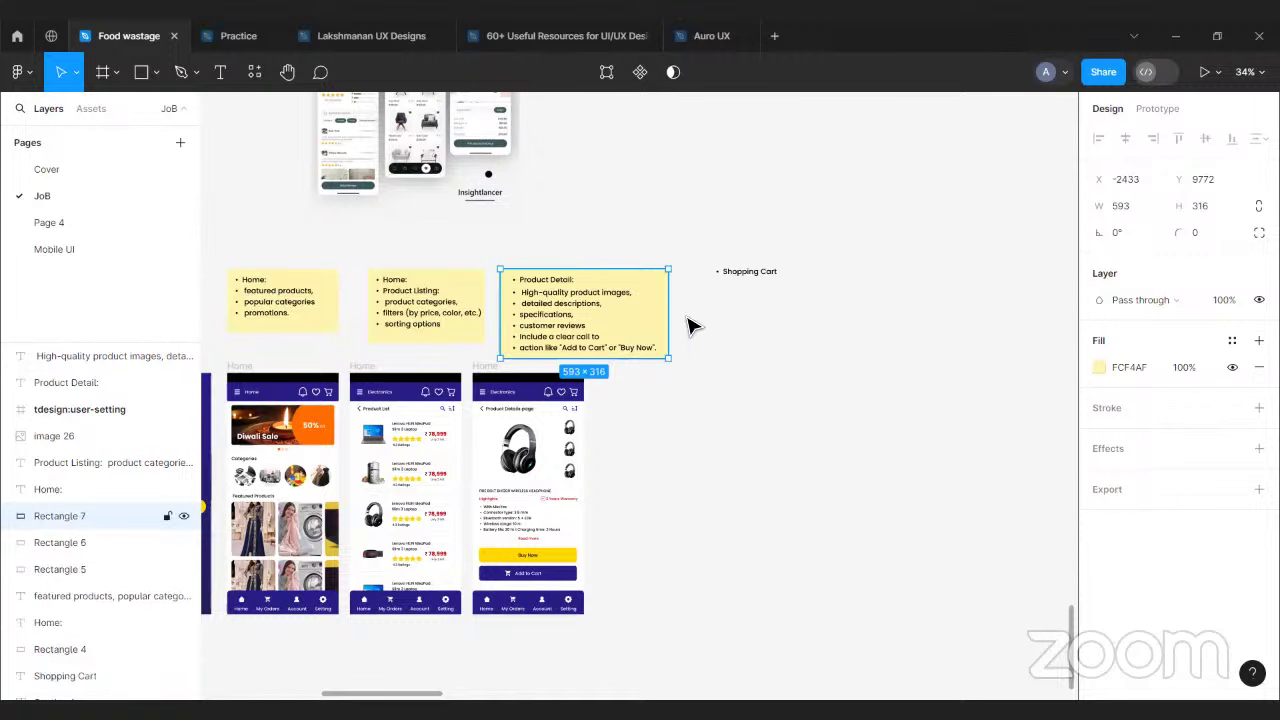
pyautogui.moveTo(686, 320); pyautogui.dragTo(846, 324)
# - Send the copied rectangle behind the Shopping Cart text and position the text in the rectangle's upper-left corner
pyautogui.hotkey('ctrl', '[')
pyautogui.hotkey('ctrl', '[')
pyautogui.hotkey('ctrl', '[')
pyautogui.hotkey('ctrl', '[')
pyautogui.hotkey('ctrl', '[')
pyautogui.hotkey('ctrl', '[')
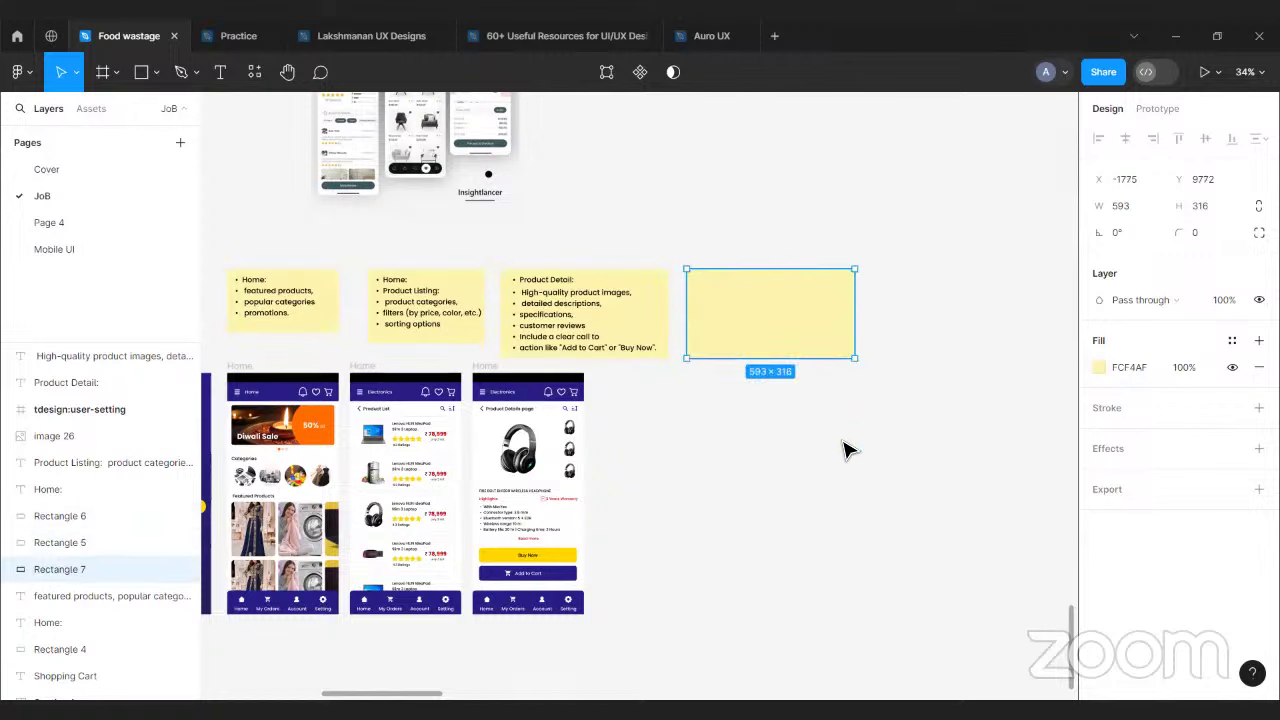
pyautogui.hotkey('ctrl', '[')
pyautogui.hotkey('ctrl', '[')
pyautogui.hotkey('ctrl', '[')
pyautogui.hotkey('ctrl', '[')
pyautogui.hotkey('ctrl', '[')
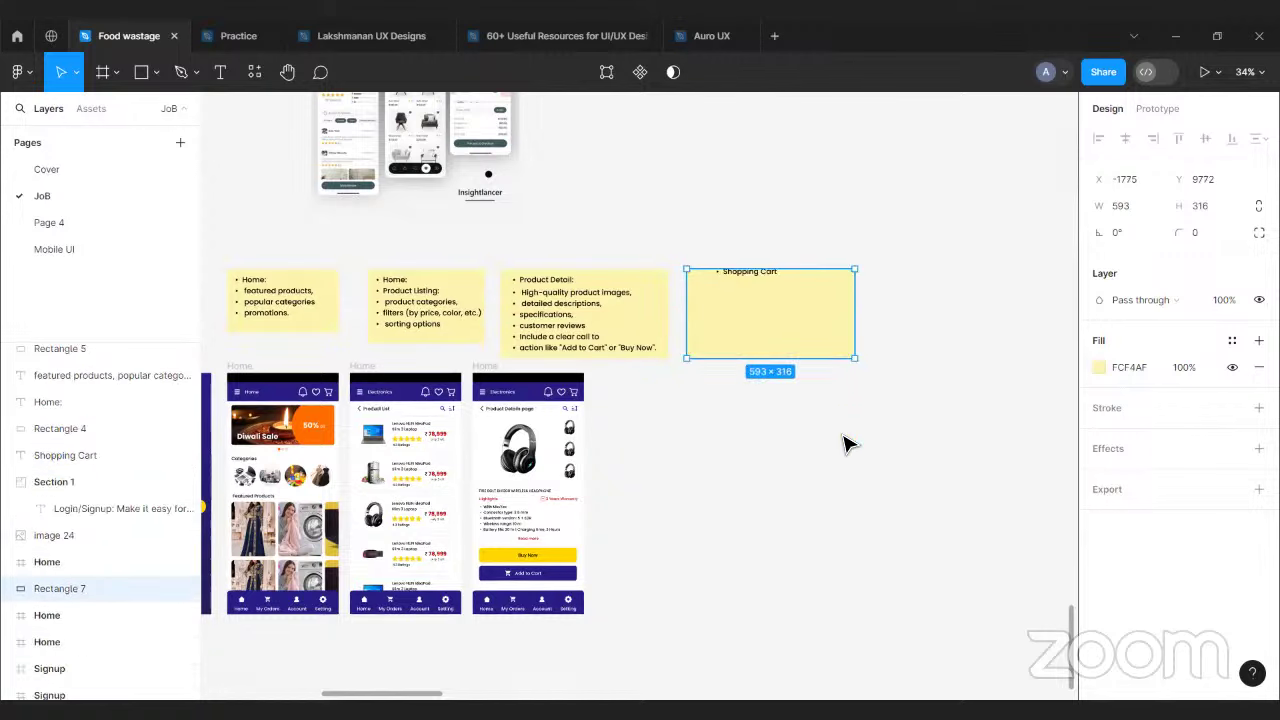
pyautogui.press('Escape')
pyautogui.moveTo(775, 280); pyautogui.dragTo(754, 287)
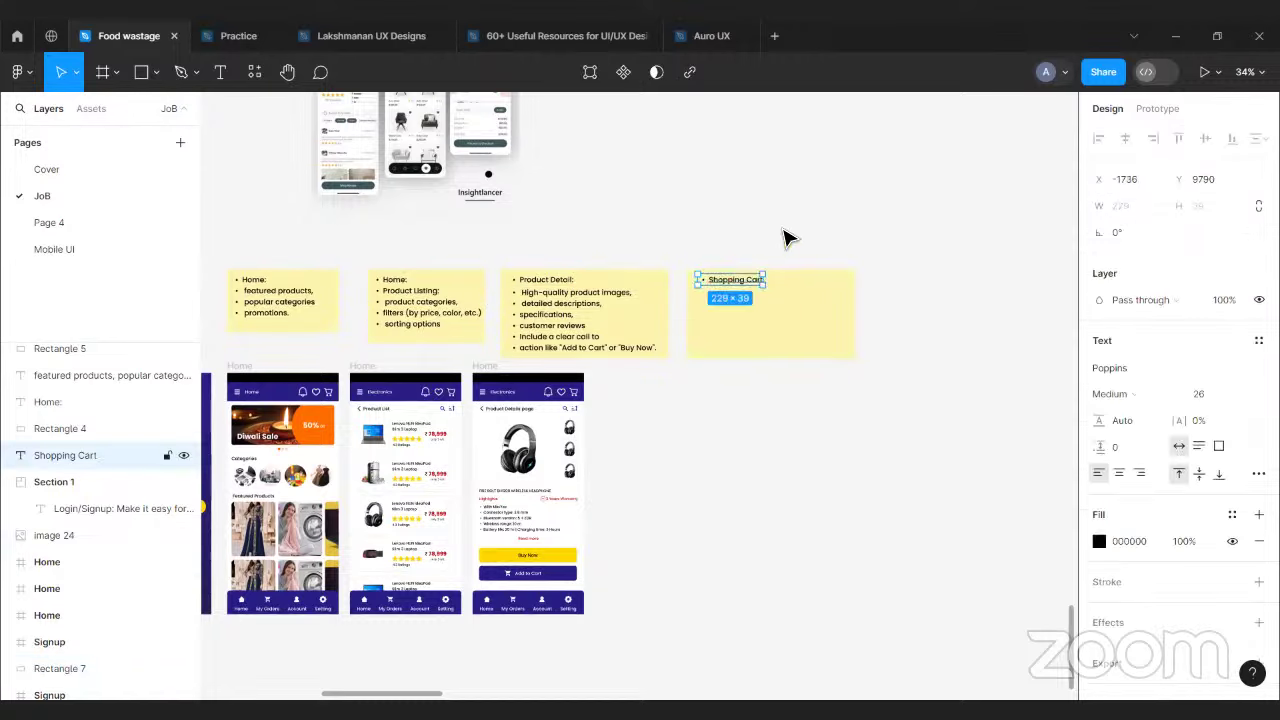
# - Duplicate the Shopping Cart note's rectangle to its right, aligned with the row and spaced 65 apart
pyautogui.press('Escape')
pyautogui.click(800, 331)
pyautogui.moveTo(775, 342); pyautogui.dragTo(966, 337)
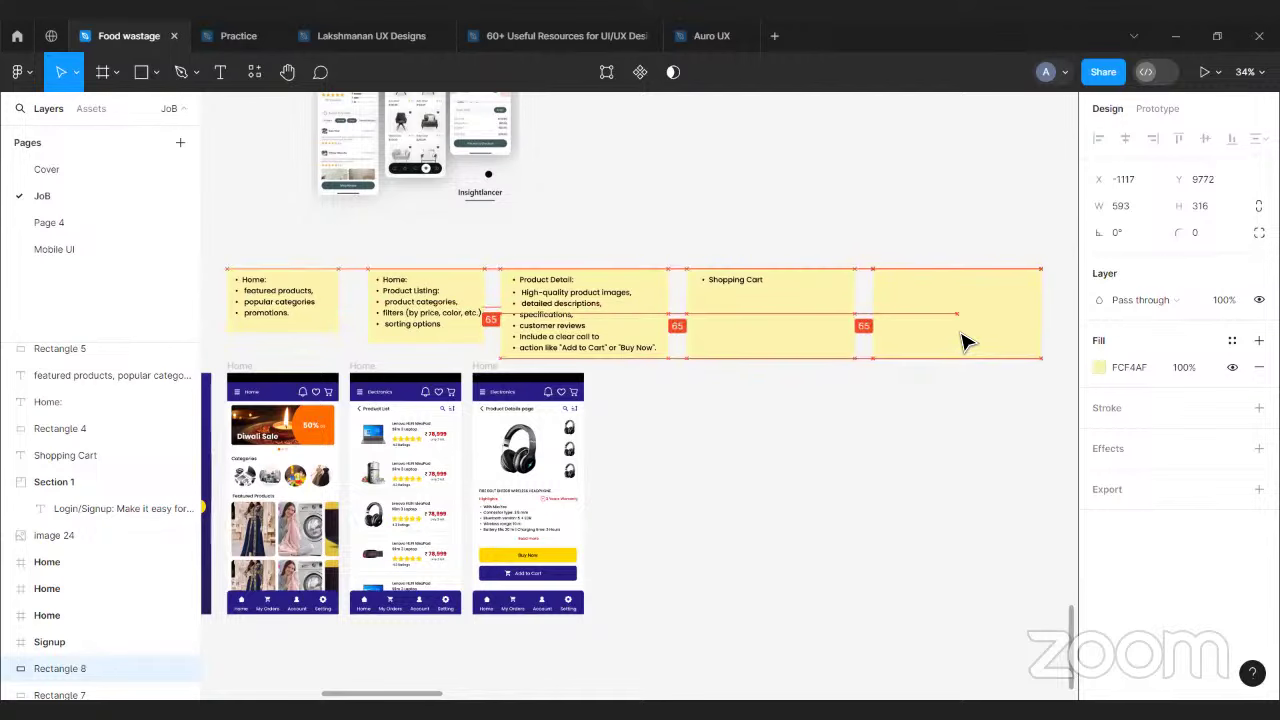
pyautogui.click(900, 434)
# - Locate the Order Tracking item in the Section 1 requirements list and select its heading
pyautogui.hscroll(-10, 771, 366)
pyautogui.scroll(3, 771, 366)
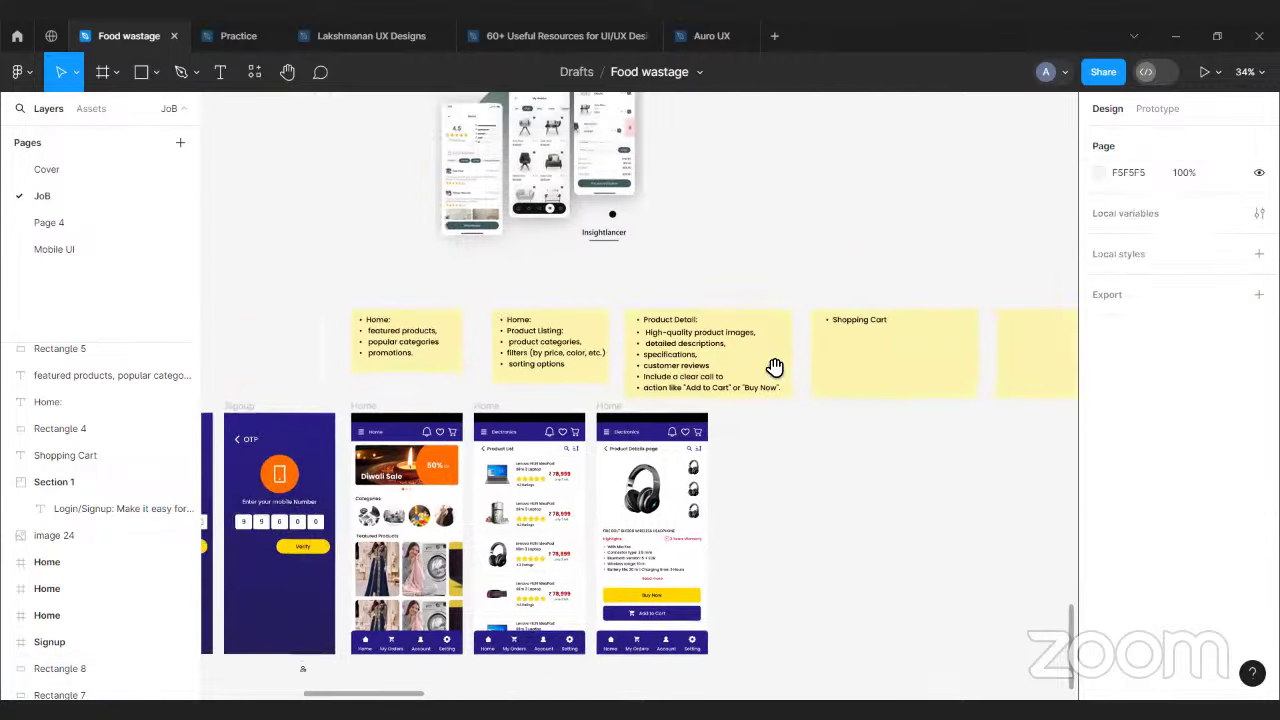
pyautogui.scroll(5, 318, 346)
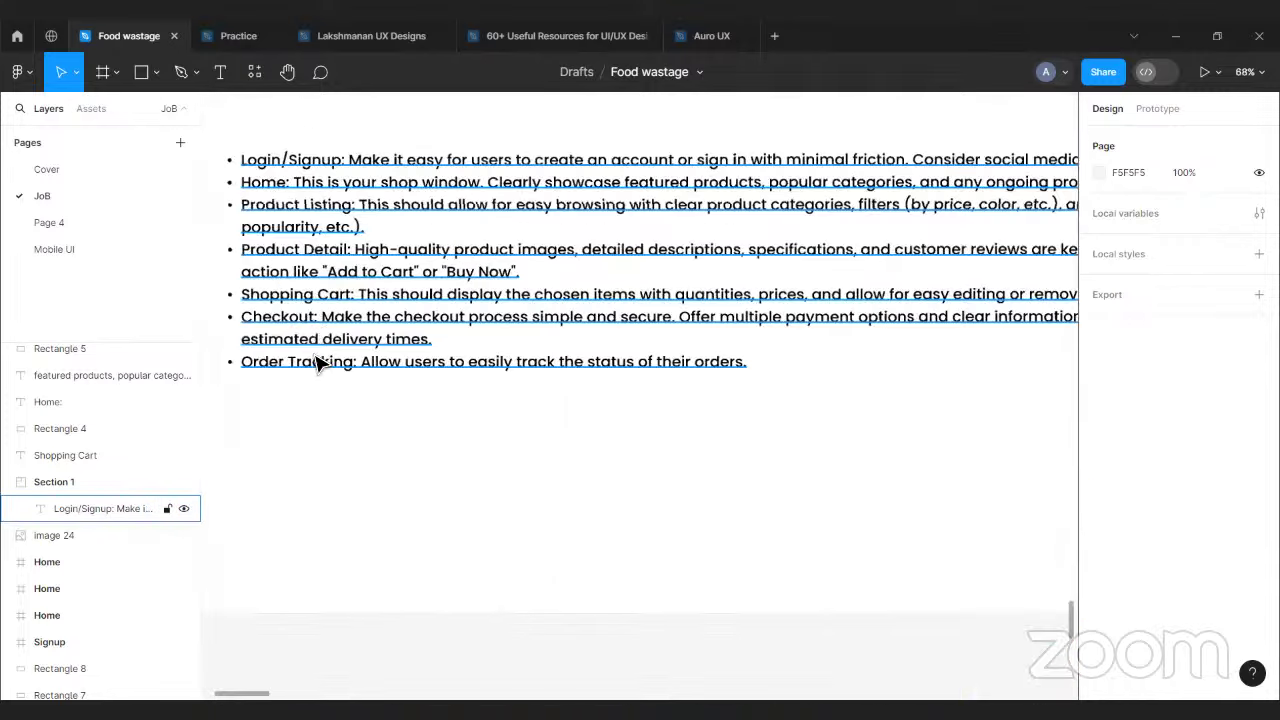
pyautogui.doubleClick(355, 367)
pyautogui.moveTo(357, 366); pyautogui.dragTo(248, 383)
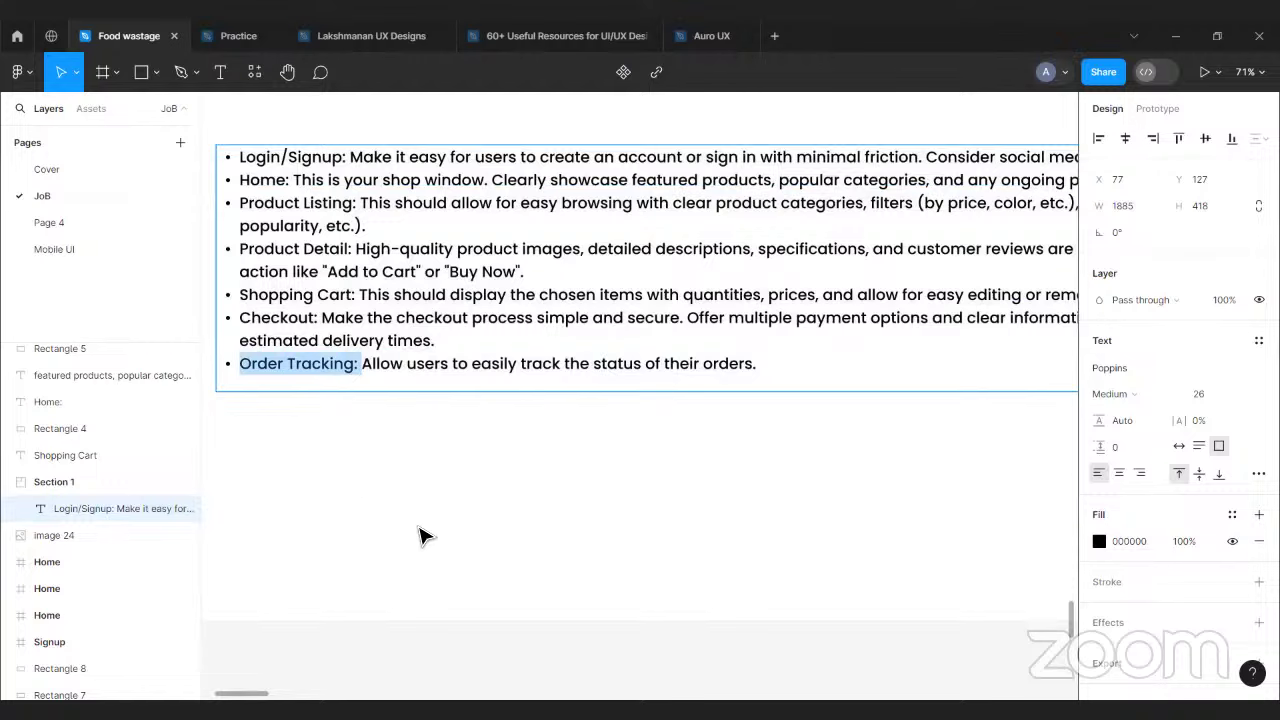
pyautogui.press('Escape')
pyautogui.press('Escape')
# - Add a bulleted "Order Tracking:" text to the right of the blank yellow note
pyautogui.scroll(-3, 430, 520)
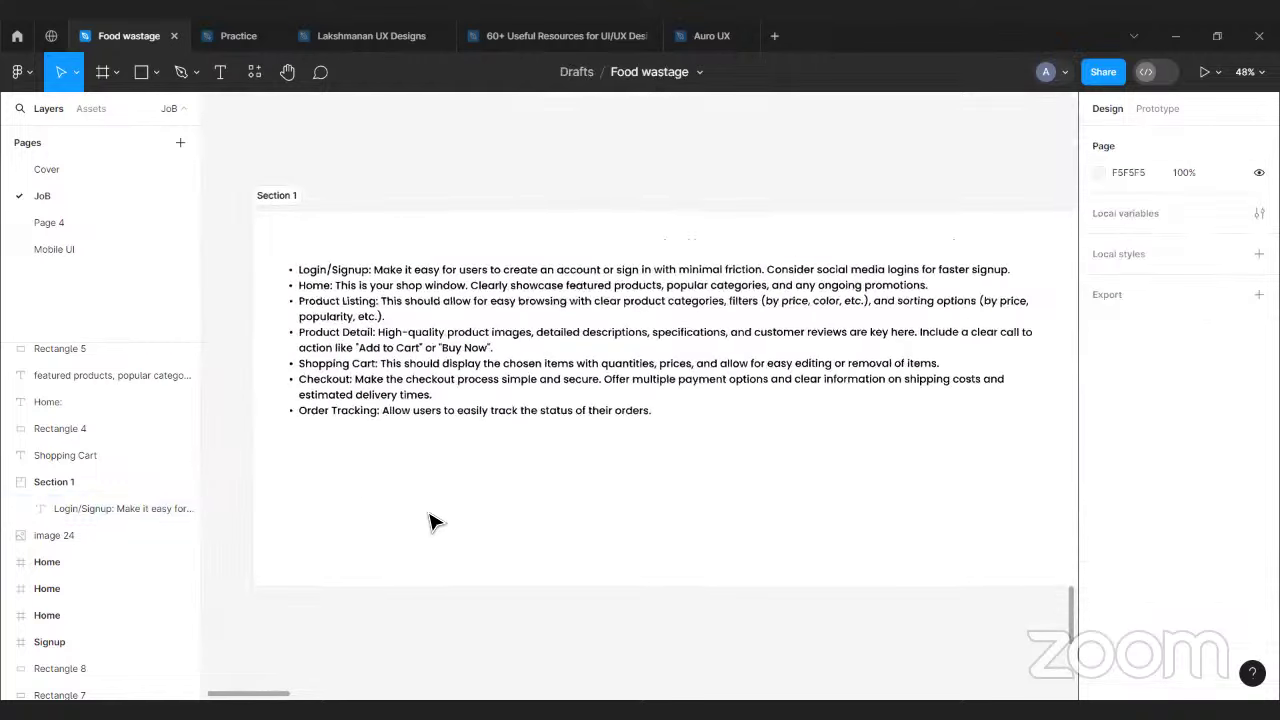
pyautogui.scroll(-2, 430, 460)
pyautogui.hscroll(10, 620, 360)
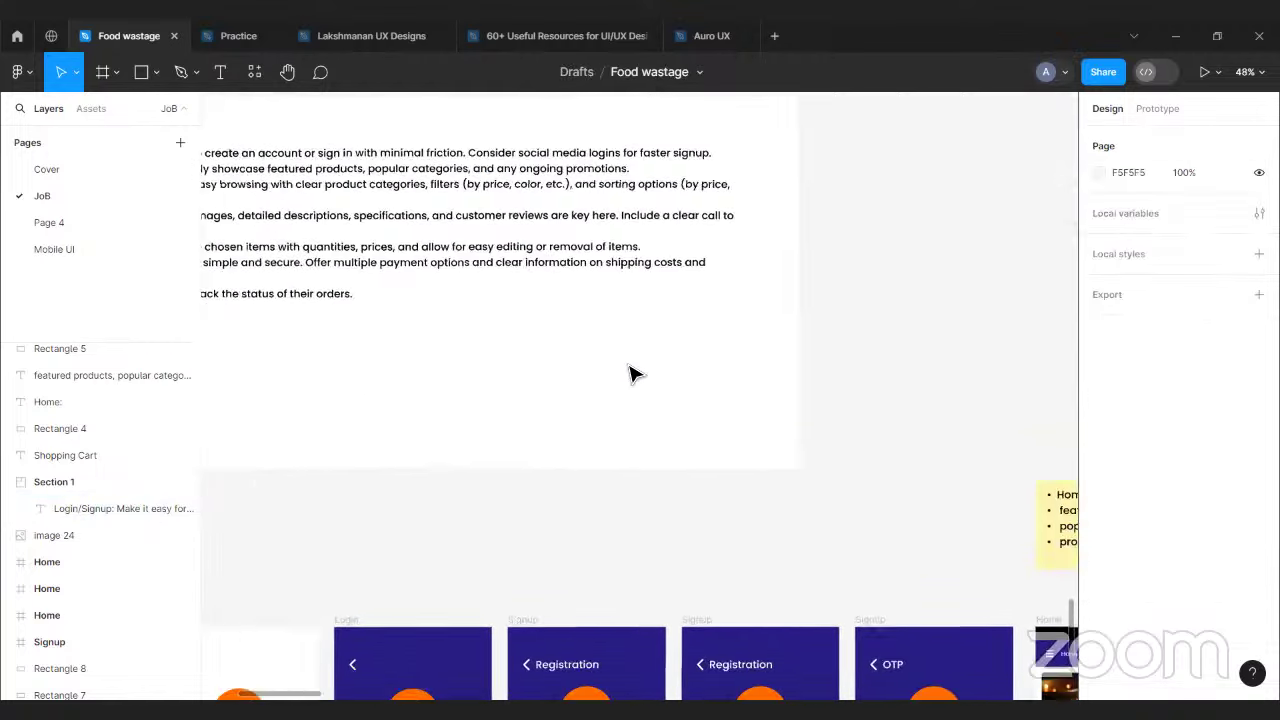
pyautogui.hscroll(4, 672, 398)
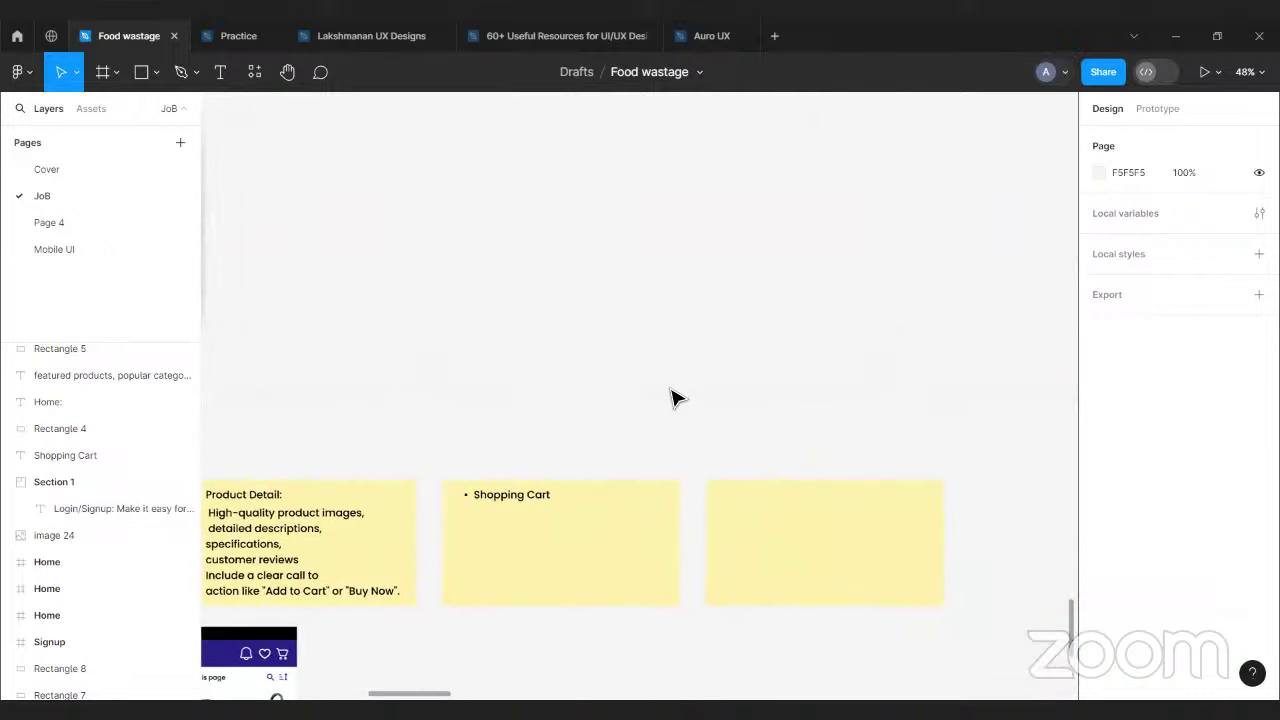
pyautogui.hscroll(-10, 677, 397)
pyautogui.hscroll(15, 677, 397)
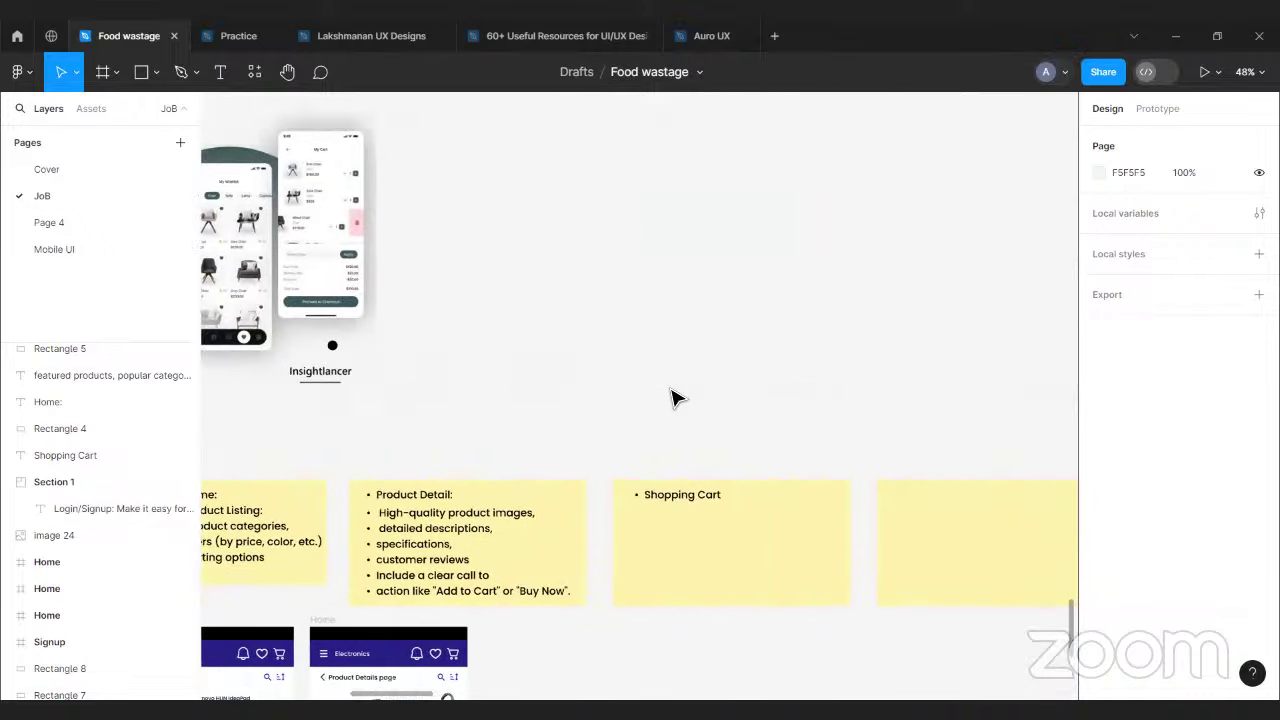
pyautogui.click(220, 72)
pyautogui.click(781, 467)
pyautogui.write('Order Tracking:')
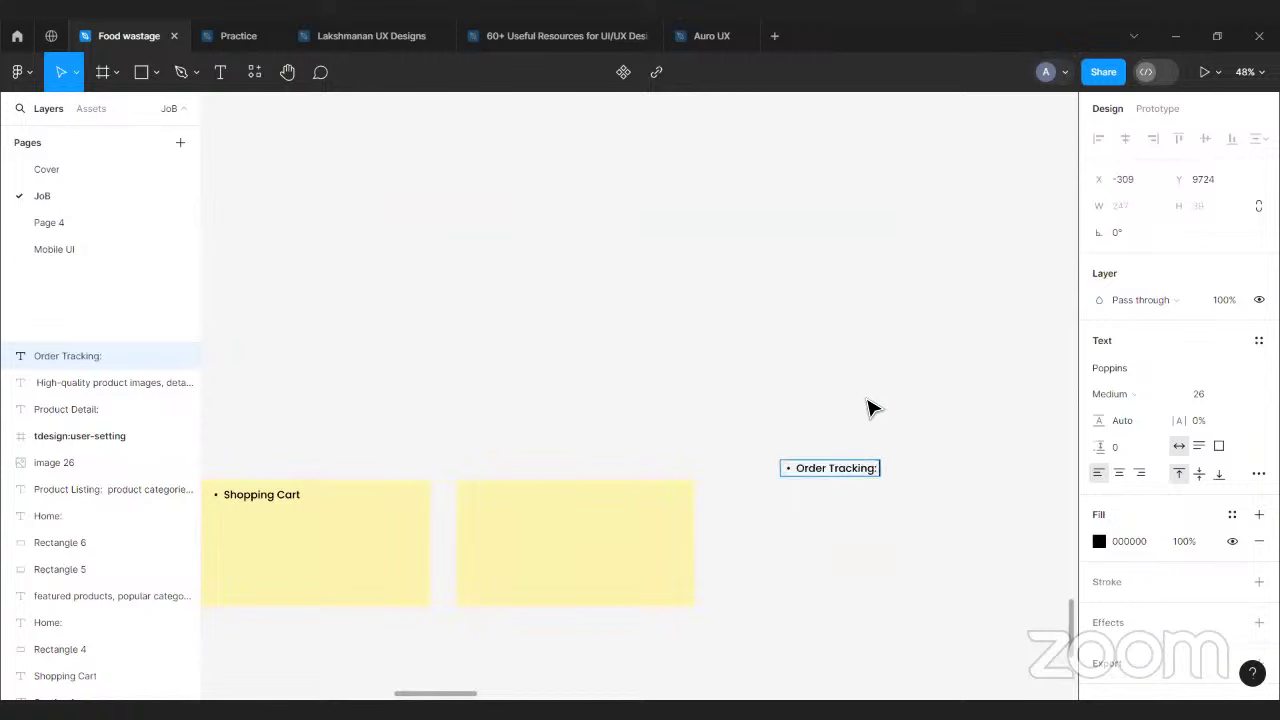
pyautogui.click(866, 403)
# - Duplicate the blank yellow note to its right and move the Order Tracking text into the copy's upper-left corner
pyautogui.click(572, 581)
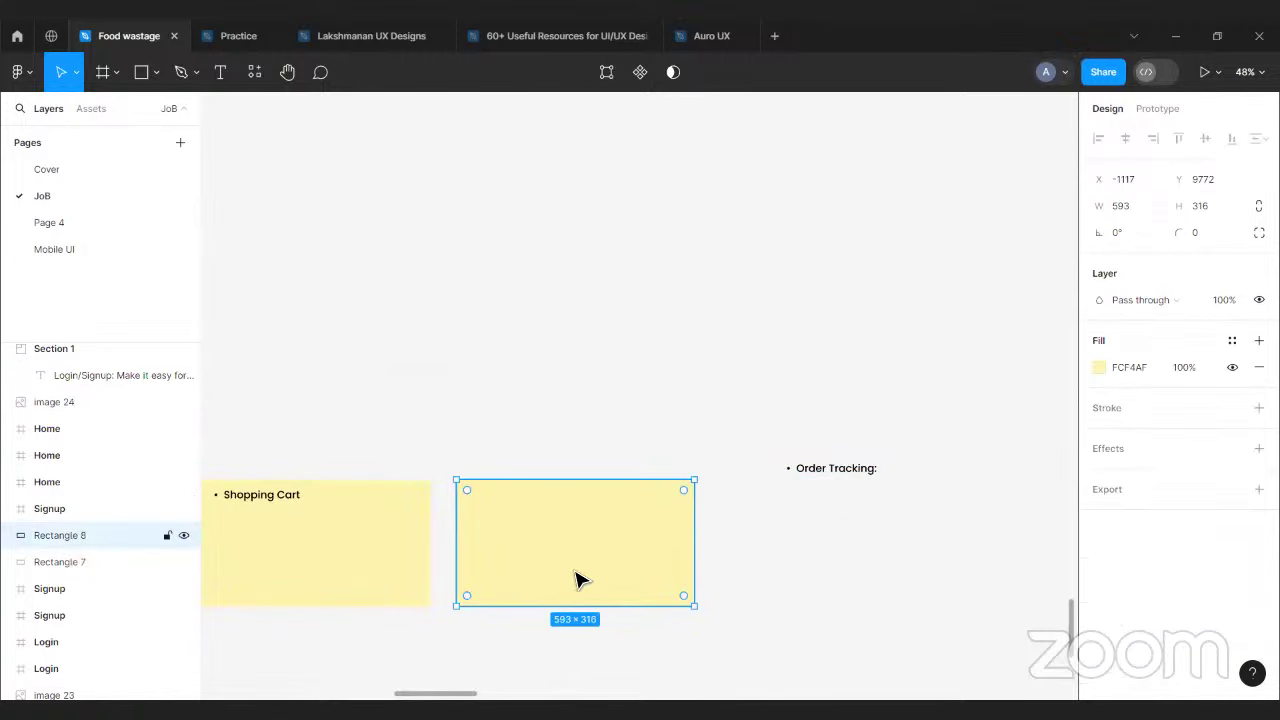
pyautogui.moveTo(577, 580); pyautogui.dragTo(846, 586)
pyautogui.moveTo(843, 470); pyautogui.dragTo(785, 503)
pyautogui.click(747, 430)
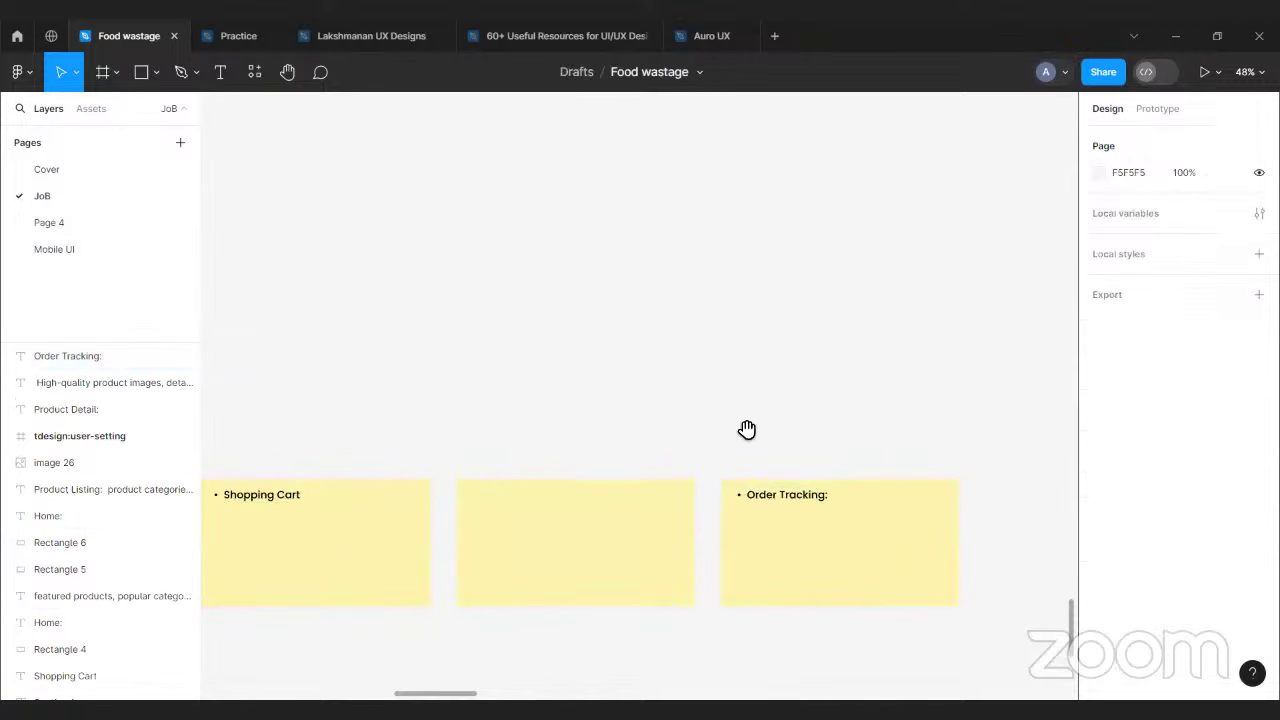
# - Copy the "Checkout:" heading from the Section 1 requirements list
pyautogui.hscroll(-15, 747, 430)
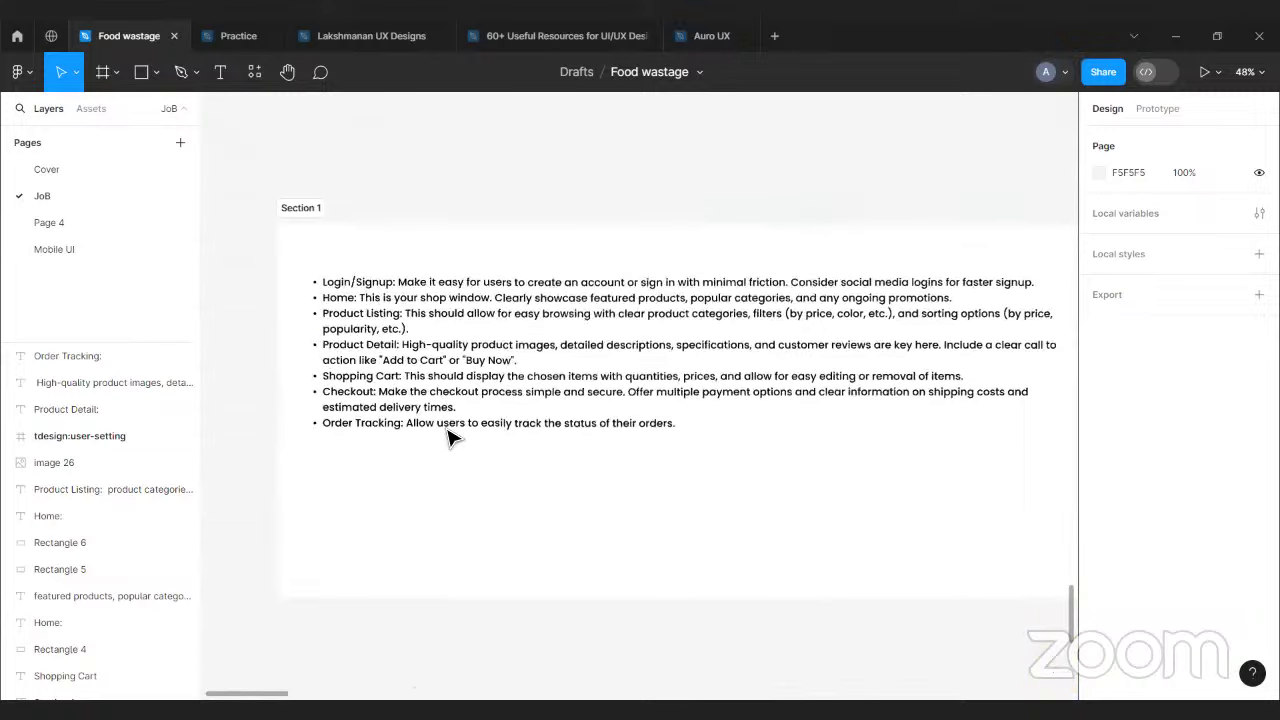
pyautogui.click(389, 380)
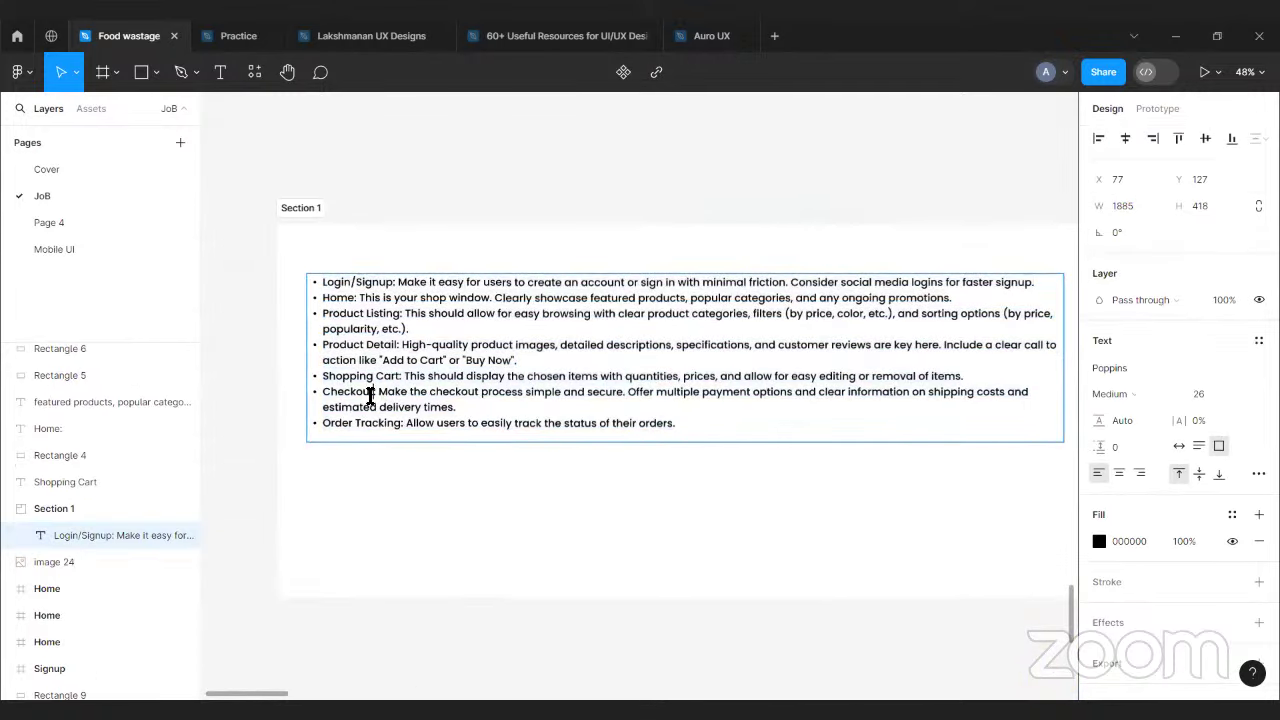
pyautogui.moveTo(374, 396); pyautogui.dragTo(323, 396)
pyautogui.hotkey('ctrl', 'c')
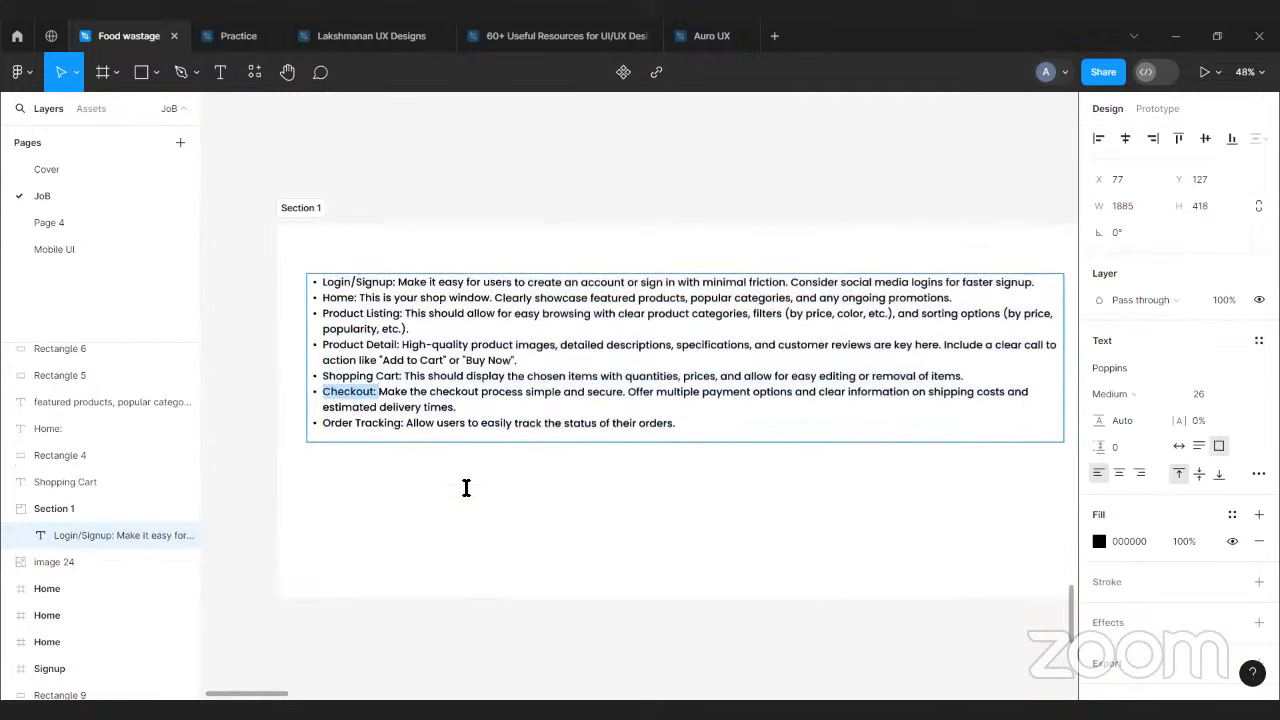
pyautogui.click(486, 574)
# - Add the copied "Checkout:" heading as bulleted text and place it in the upper-left corner of the blank middle note
pyautogui.hscroll(15, 734, 571)
pyautogui.hscroll(10, 805, 493)
pyautogui.scroll(-1, 805, 493)
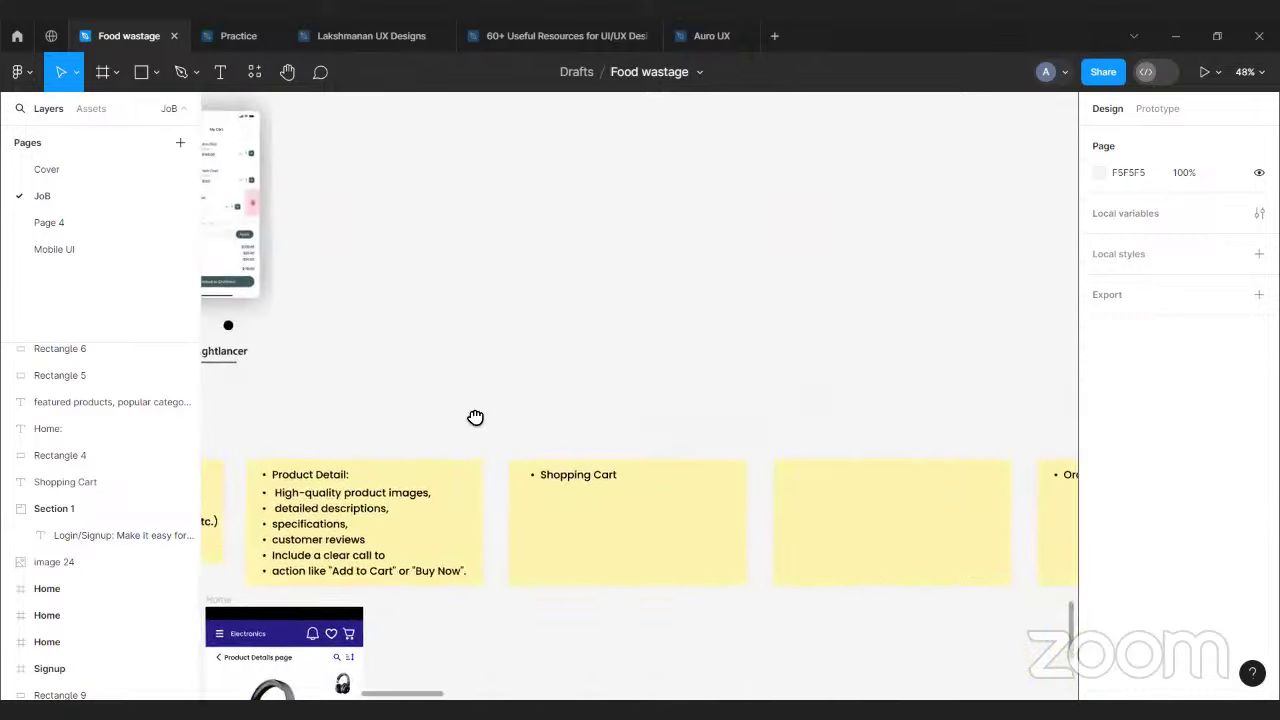
pyautogui.hscroll(-3, 766, 423)
pyautogui.click(219, 74)
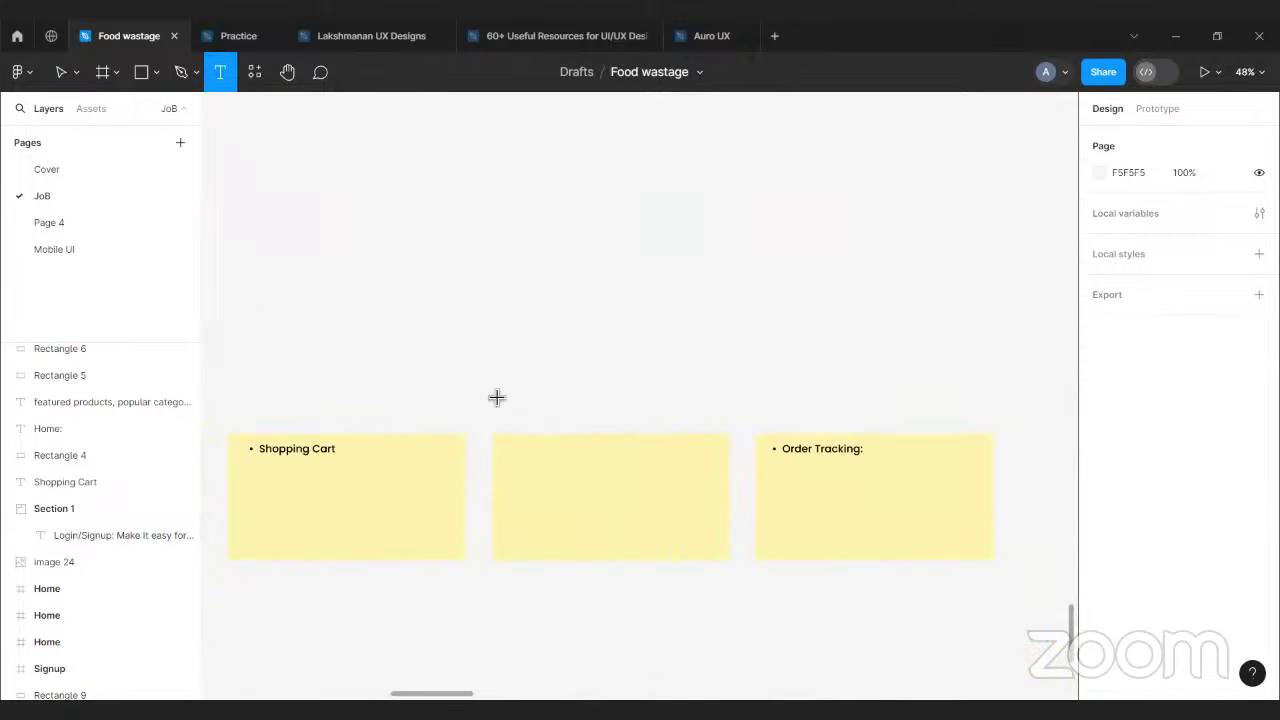
pyautogui.click(497, 397)
pyautogui.hotkey('ctrl', 'v')
pyautogui.press('Escape')
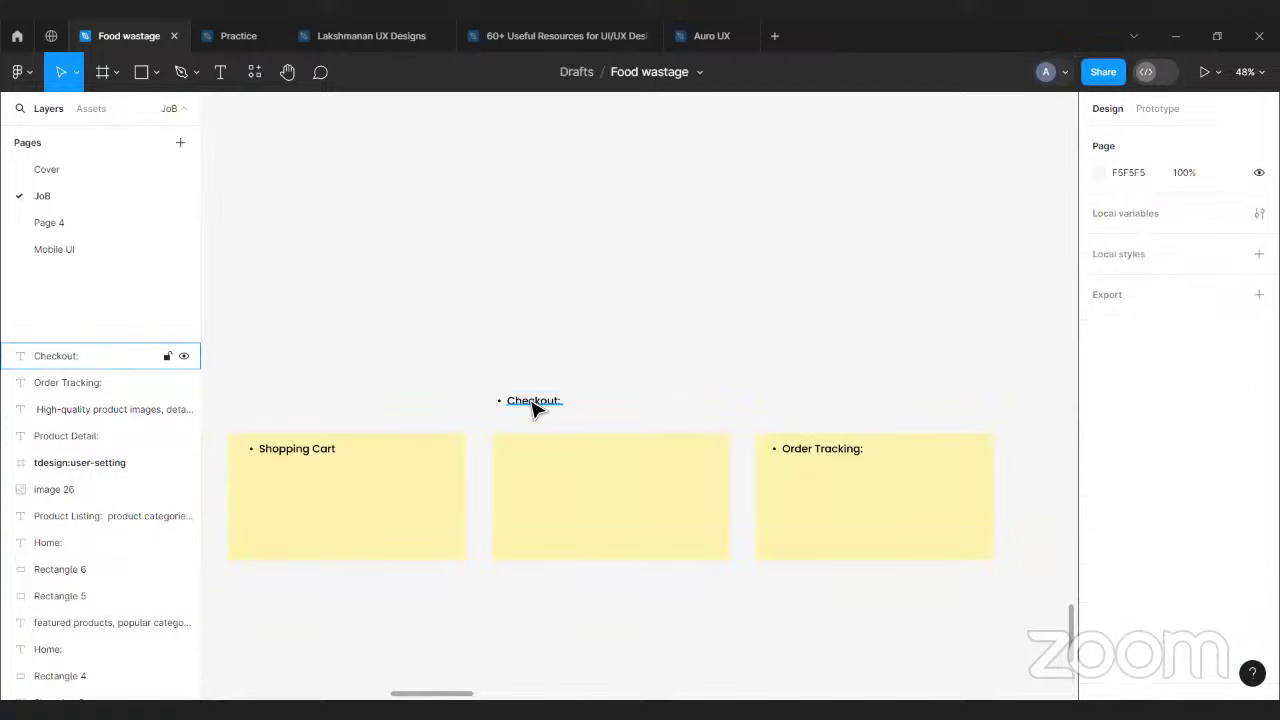
pyautogui.moveTo(534, 409); pyautogui.dragTo(545, 450)
pyautogui.click(588, 374)
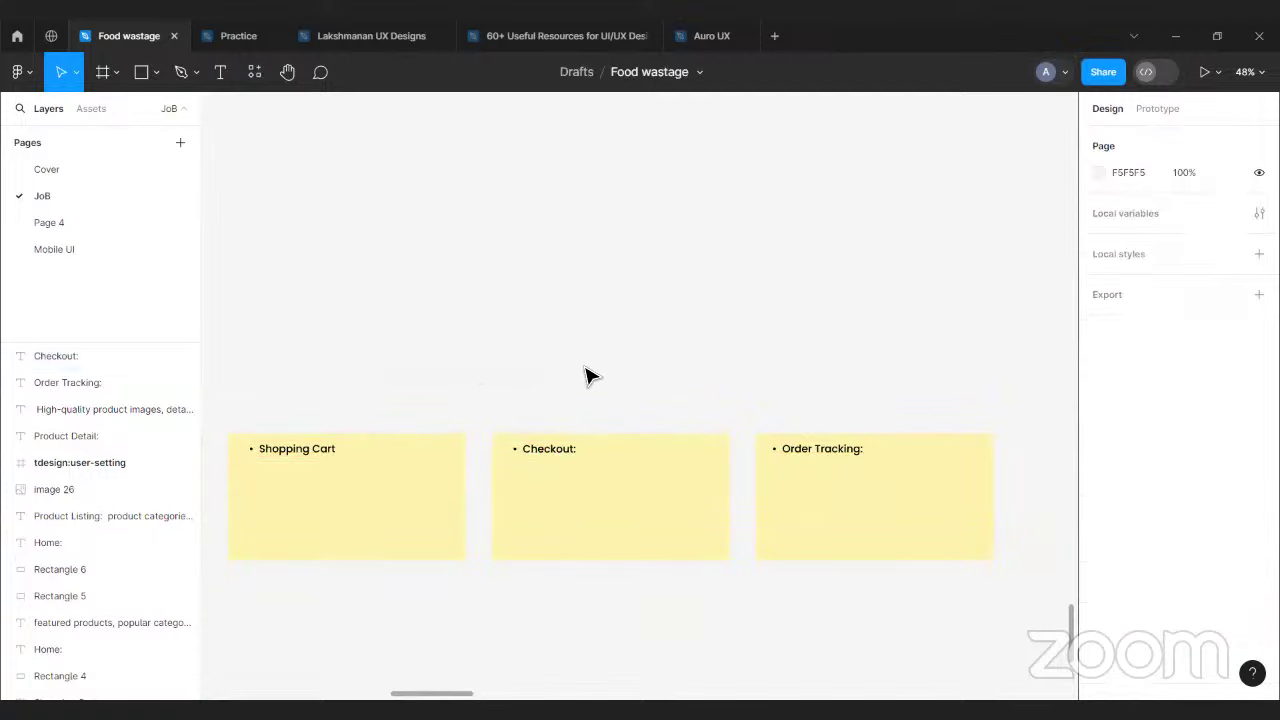
# - Duplicate the Product Listing bullet text into the Shopping Cart note, directly below its heading
pyautogui.hscroll(-10, 974, 369)
pyautogui.click(299, 481)
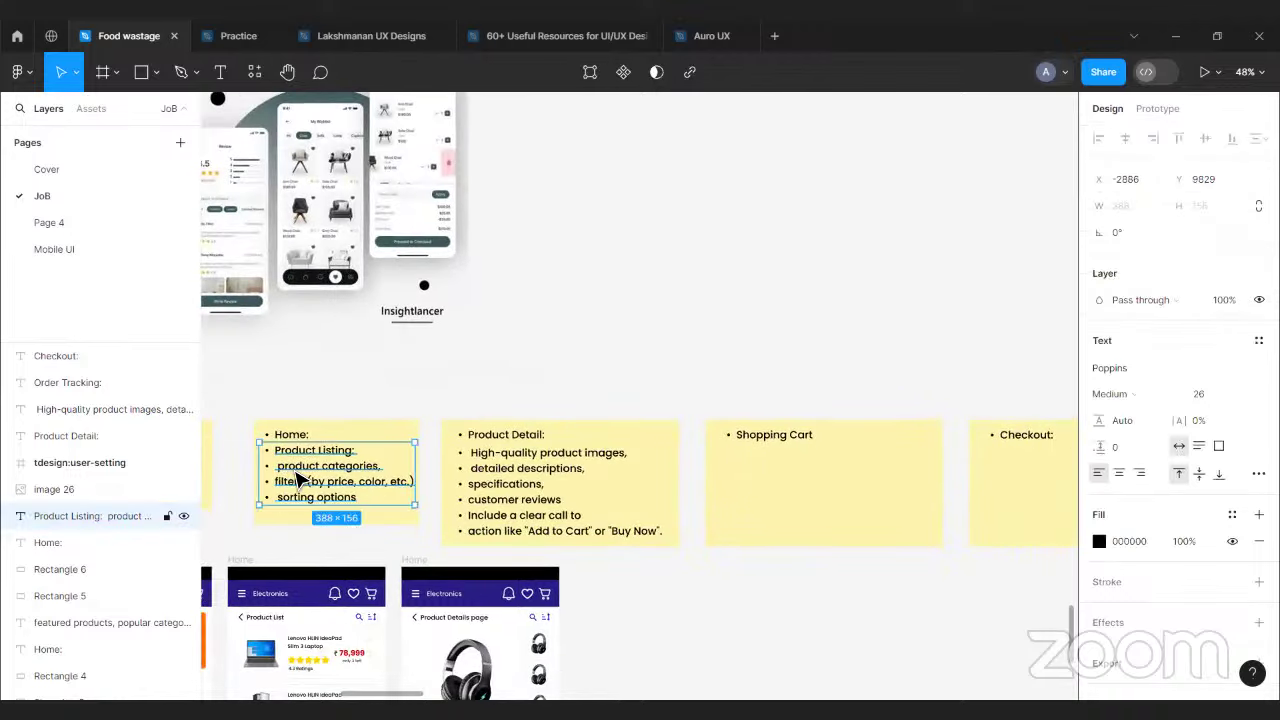
pyautogui.moveTo(305, 487); pyautogui.dragTo(768, 495)
pyautogui.press('Escape')
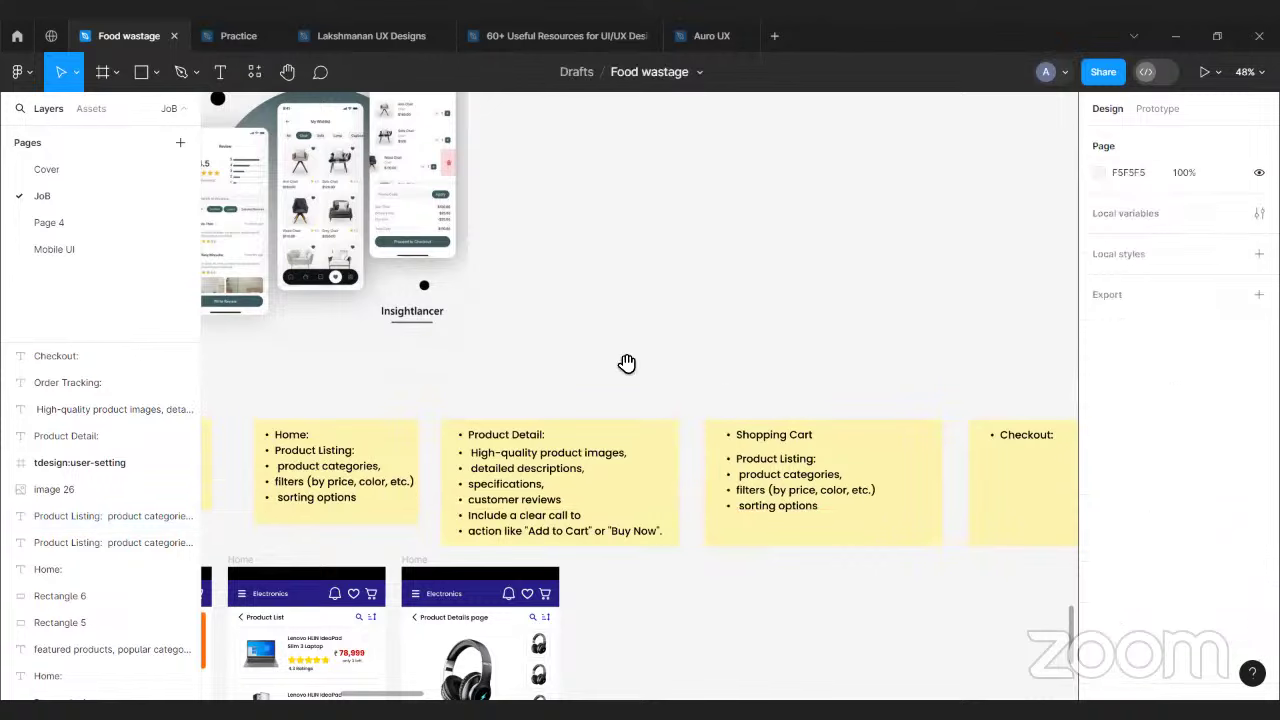
# - Copy the Shopping Cart description, from "This should display" through "removal of items.", in the Section 1 requirements list
pyautogui.hscroll(-10, 629, 363)
pyautogui.scroll(4, 680, 383)
pyautogui.hscroll(-10, 883, 480)
pyautogui.scroll(-1, 883, 480)
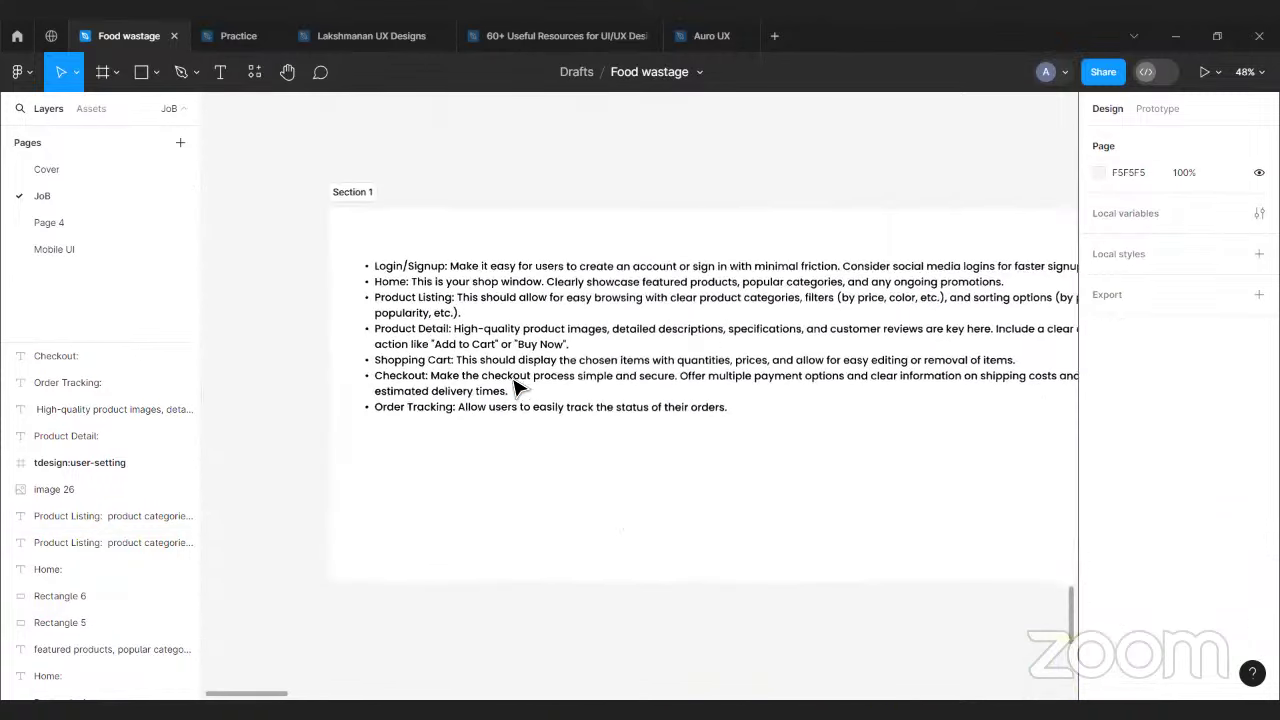
pyautogui.doubleClick(483, 372)
pyautogui.moveTo(480, 362); pyautogui.dragTo(463, 512)
pyautogui.press('Escape')
pyautogui.keyDown('ctrl'); pyautogui.scroll(3, 449, 360); pyautogui.keyUp('ctrl')
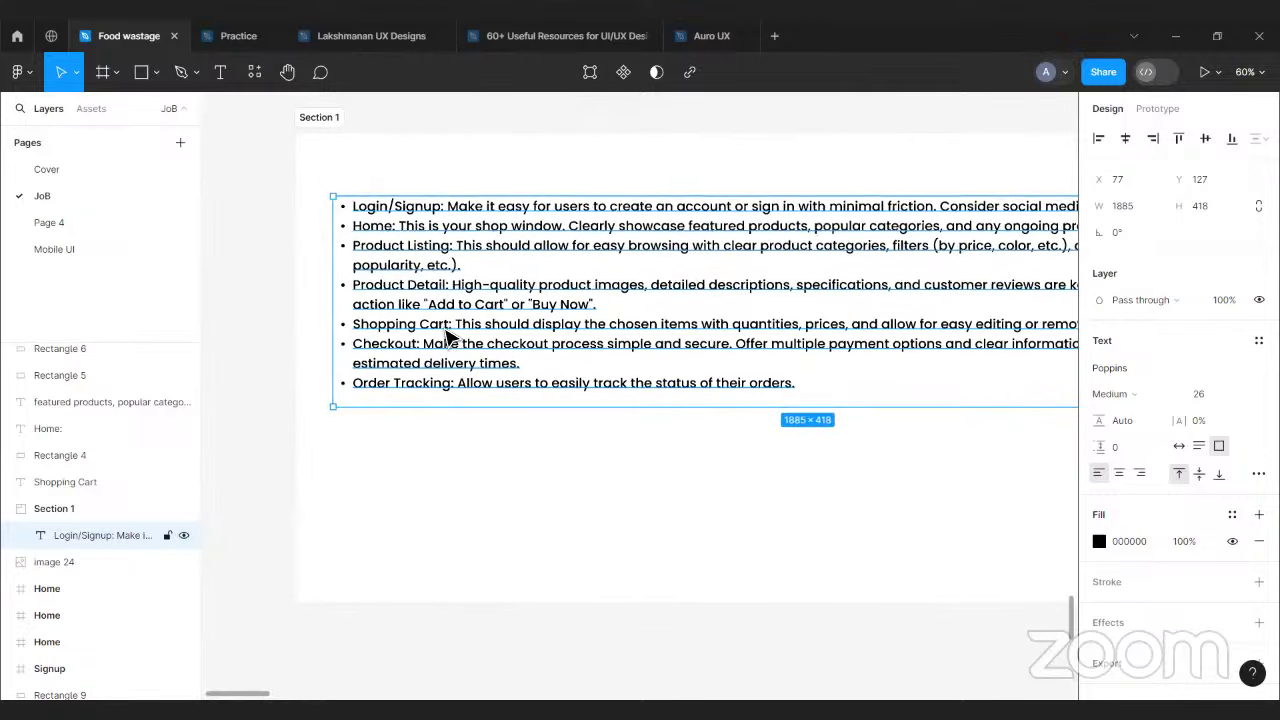
pyautogui.doubleClick(457, 331)
pyautogui.click(457, 326)
pyautogui.moveTo(455, 326); pyautogui.dragTo(832, 323)
pyautogui.click(838, 532)
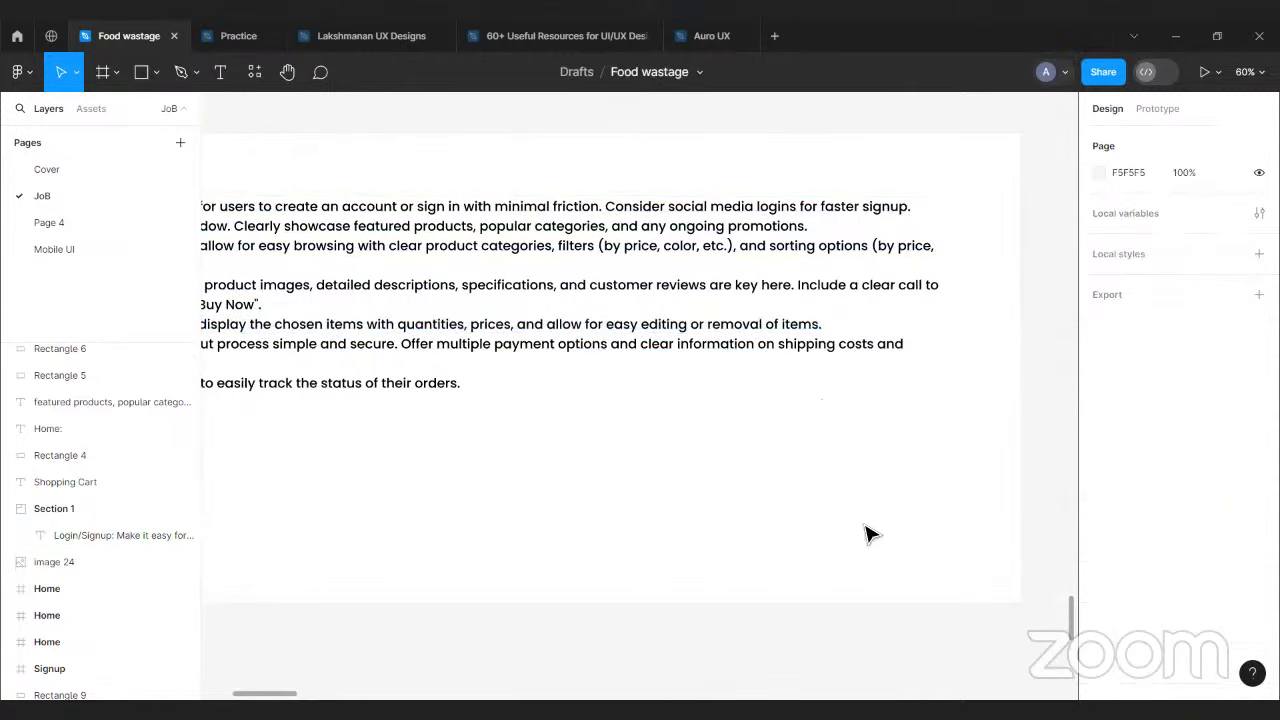
# - Replace the duplicated Product Listing text in the Shopping Cart note with the copied Shopping Cart description
pyautogui.hscroll(10, 849, 494)
pyautogui.scroll(-2, 849, 494)
pyautogui.hscroll(5, 603, 383)
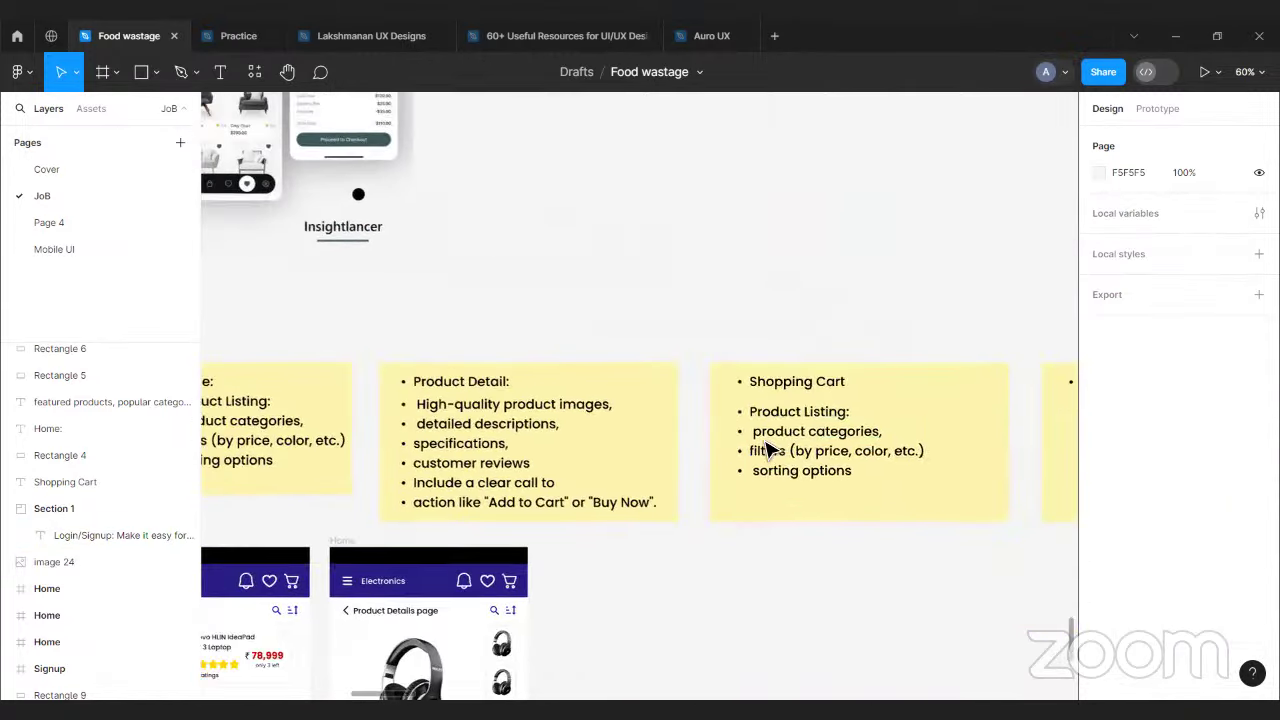
pyautogui.doubleClick(770, 420)
pyautogui.hotkey('ctrl', 'v')
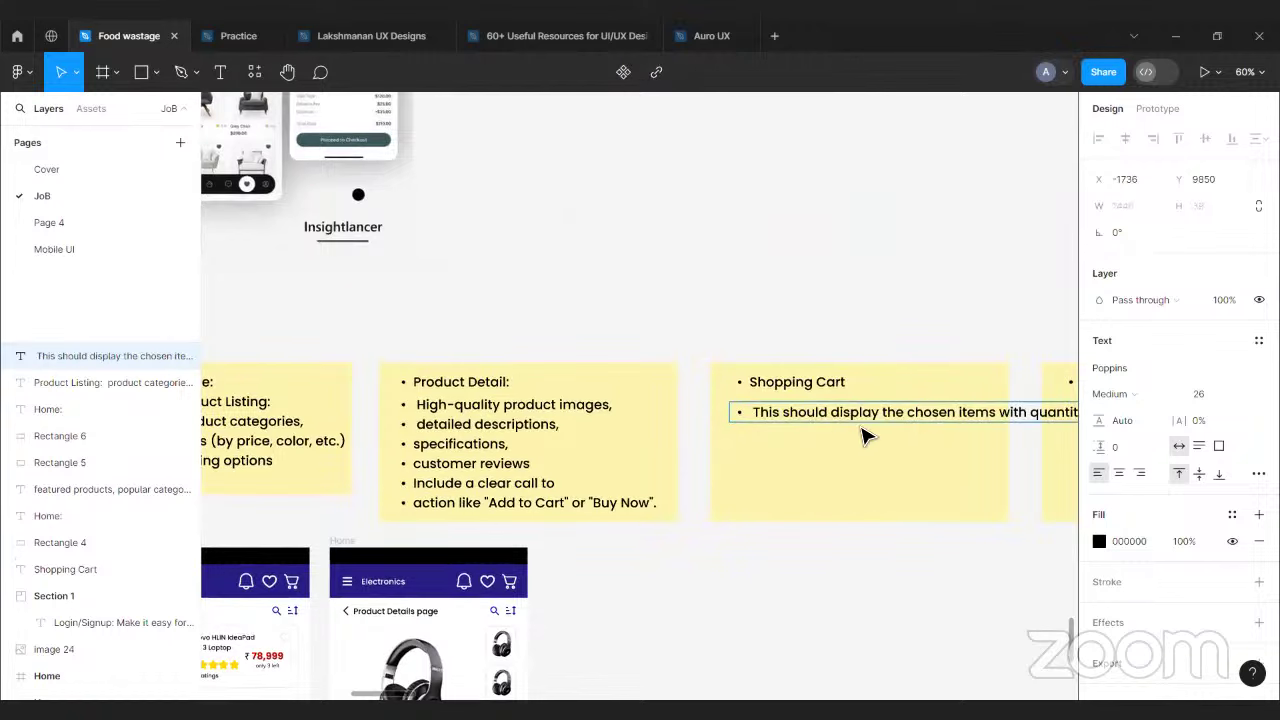
pyautogui.press('Escape')
# - Delete "This should display the chosen items with" from the Shopping Cart note's description so it starts at "quantities"
pyautogui.hscroll(3, 640, 550)
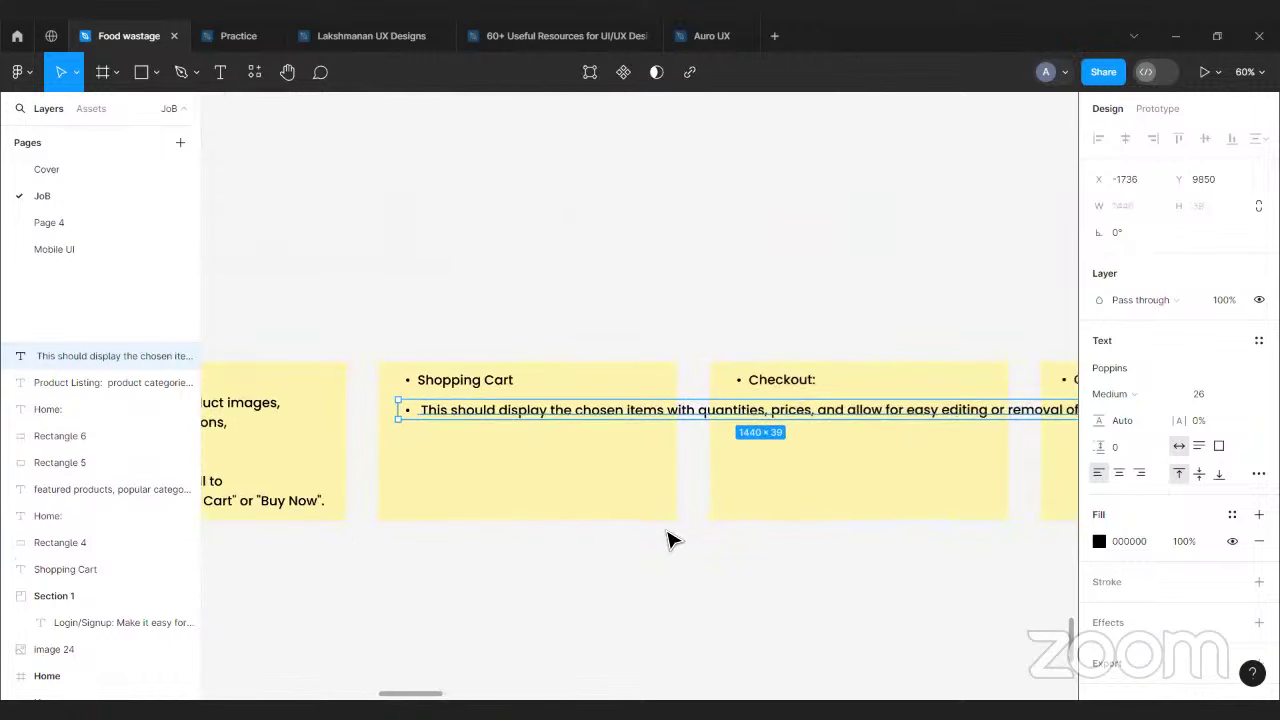
pyautogui.doubleClick(700, 415)
pyautogui.moveTo(700, 410); pyautogui.dragTo(430, 410)
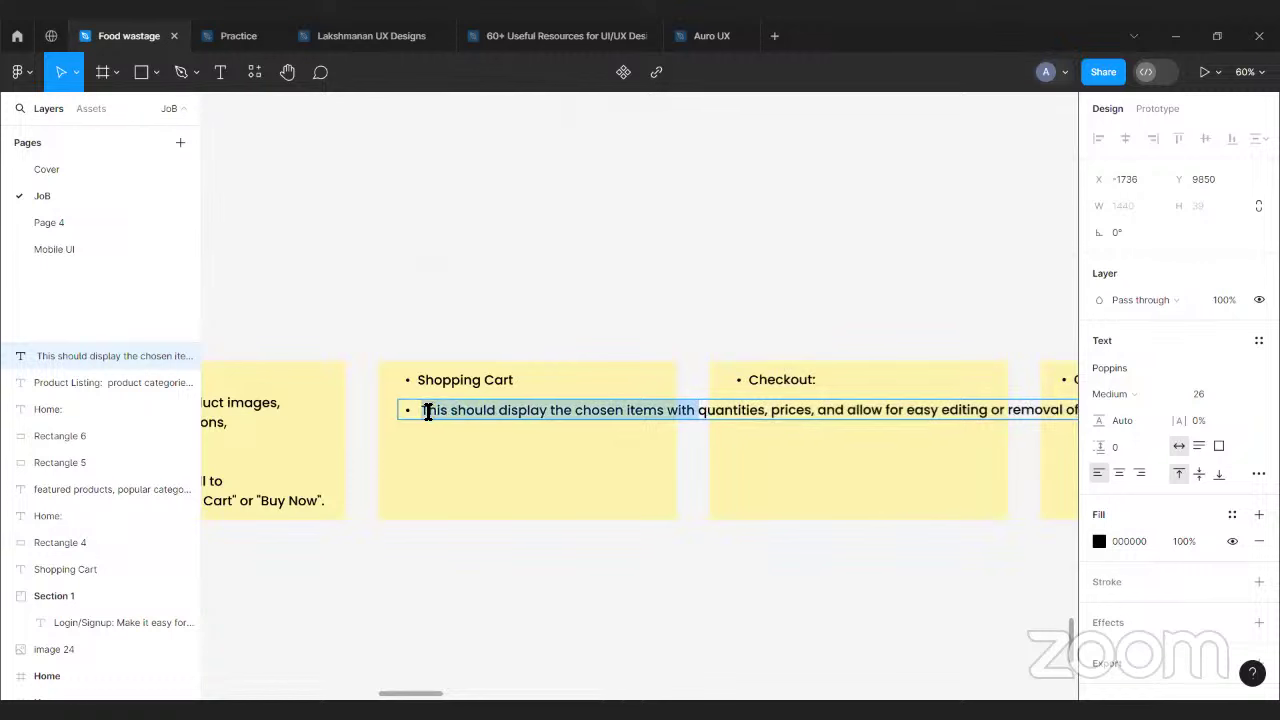
pyautogui.press('BackSpace')
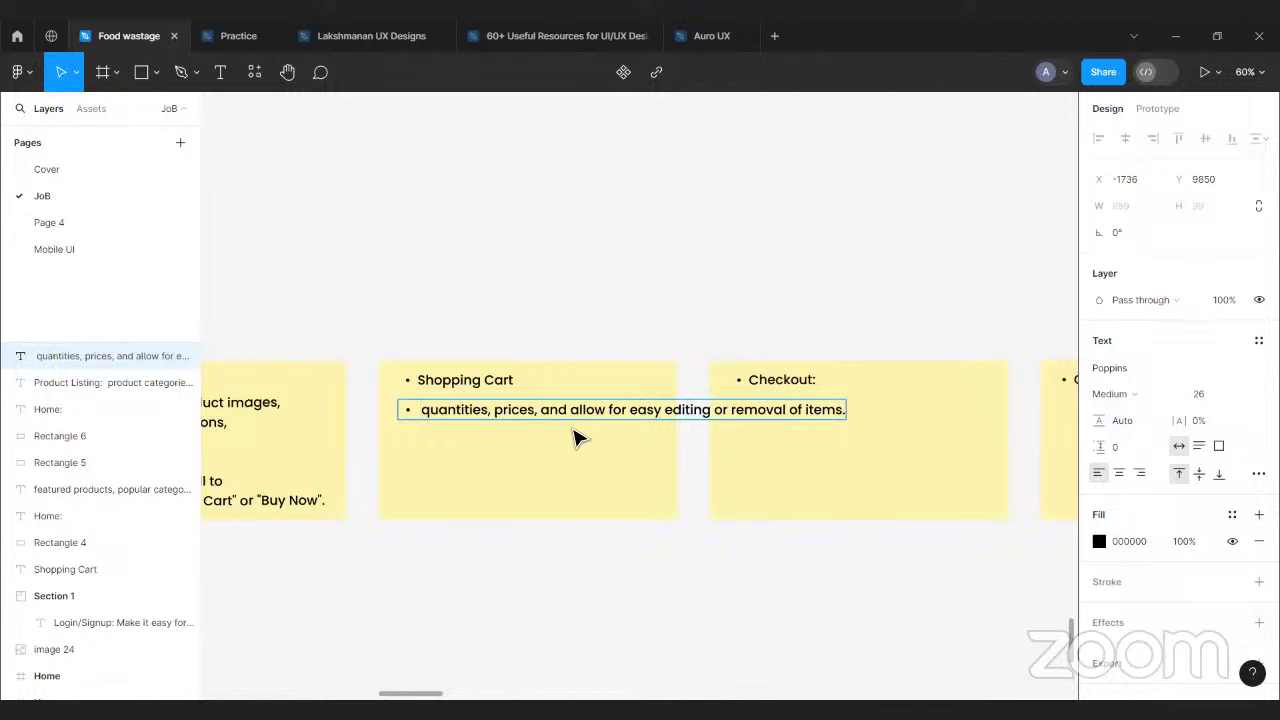
# - Split the Shopping Cart description into three bullets: "quantities, prices,", "and allow for easy editing or" and "removal of items."
pyautogui.press('Return')
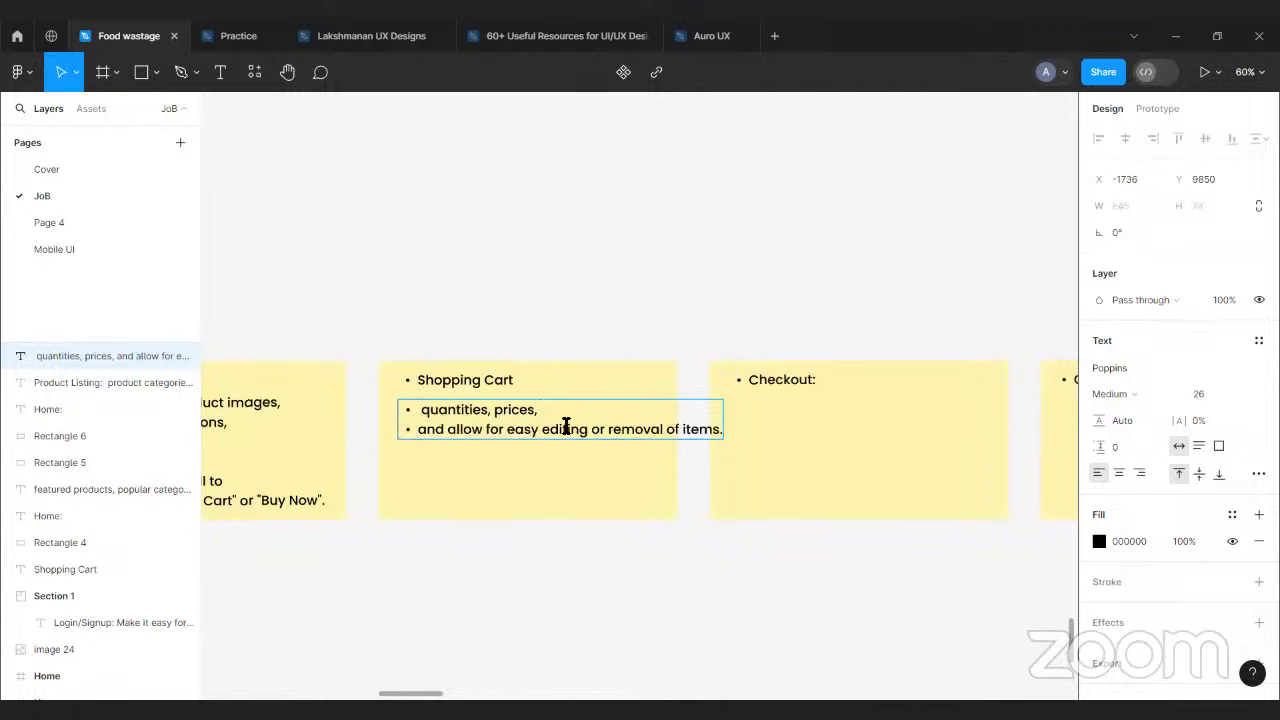
pyautogui.click(607, 429)
pyautogui.press('Return')
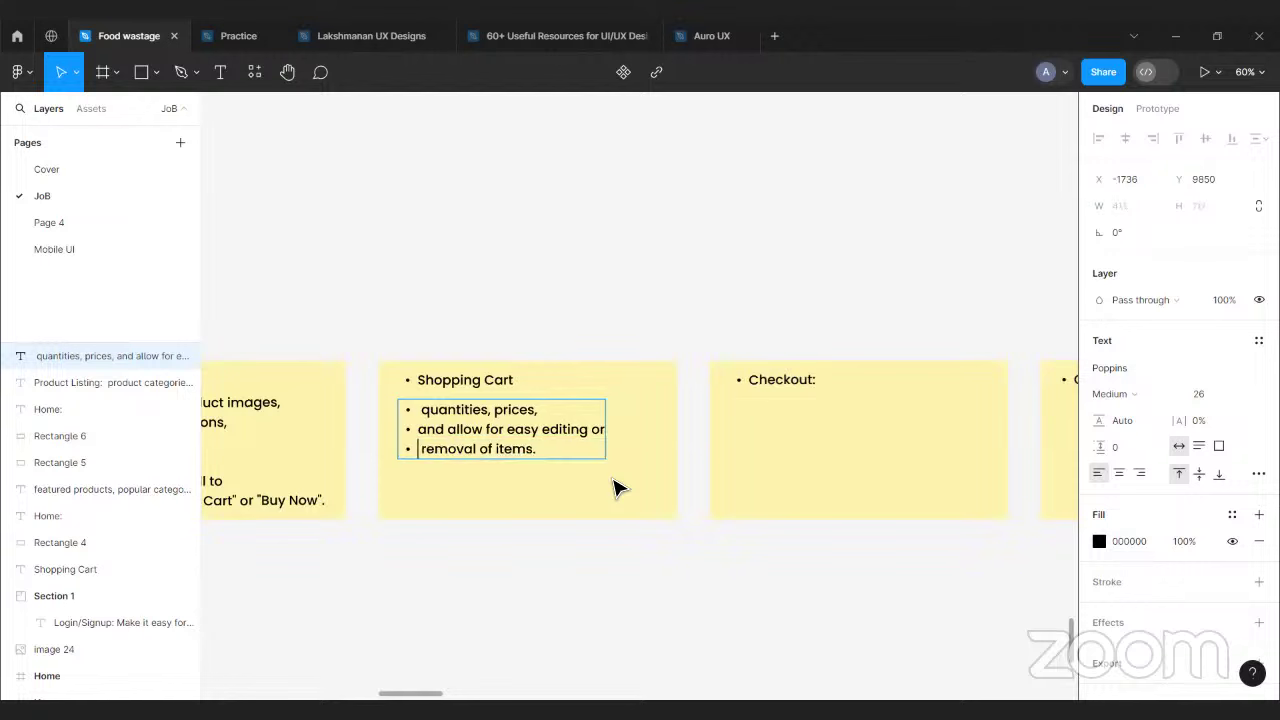
pyautogui.press('Escape')
pyautogui.press('Escape')
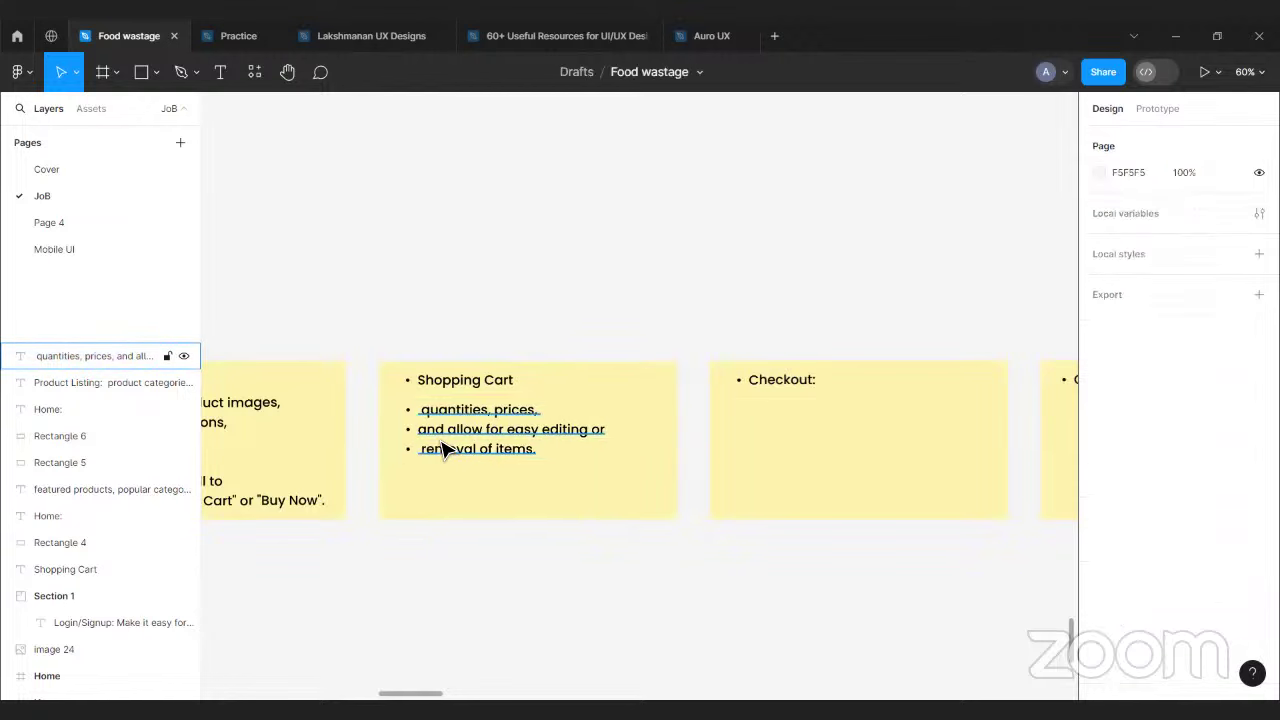
pyautogui.click(445, 447)
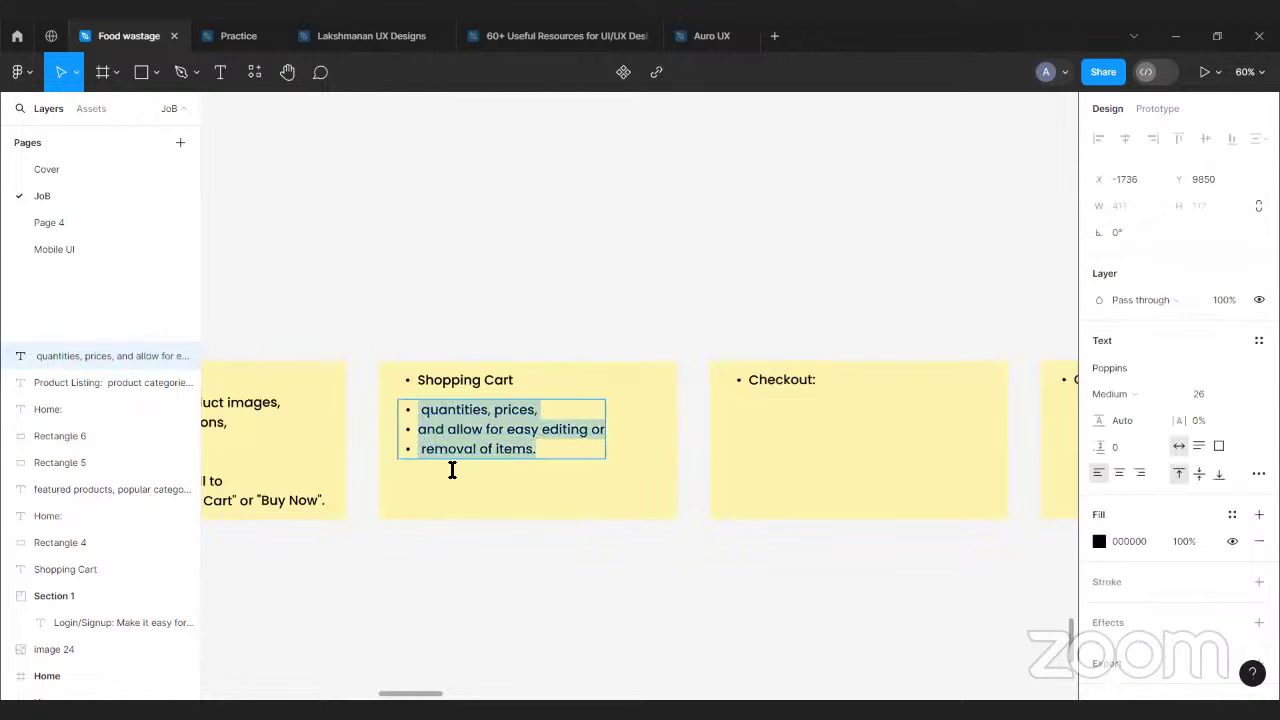
pyautogui.click(540, 600)
# - Locate the Checkout item in the Section 1 requirements list and place the text cursor before its description
pyautogui.hscroll(-10, 1128, 560)
pyautogui.scroll(-15, 1043, 623)
pyautogui.scroll(3, 767, 519)
pyautogui.hscroll(-5, 767, 519)
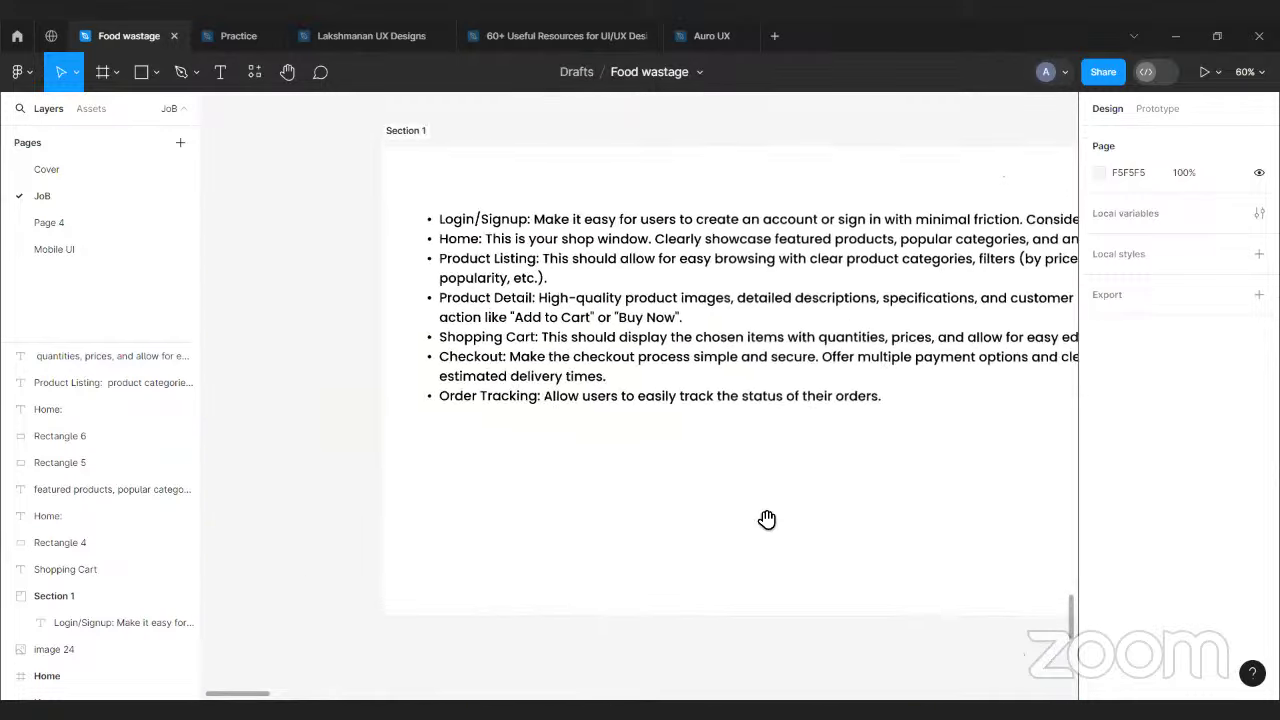
pyautogui.moveTo(767, 519); pyautogui.dragTo(606, 514)
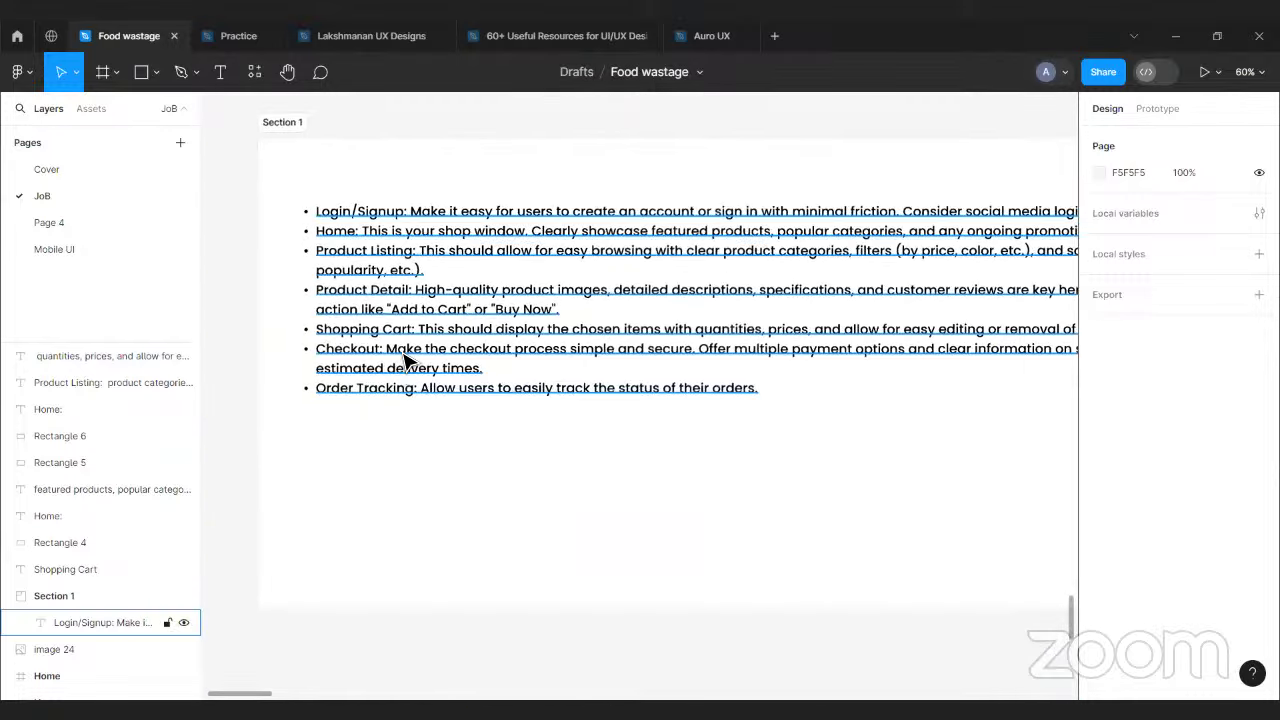
pyautogui.doubleClick(404, 357)
pyautogui.click(390, 352)
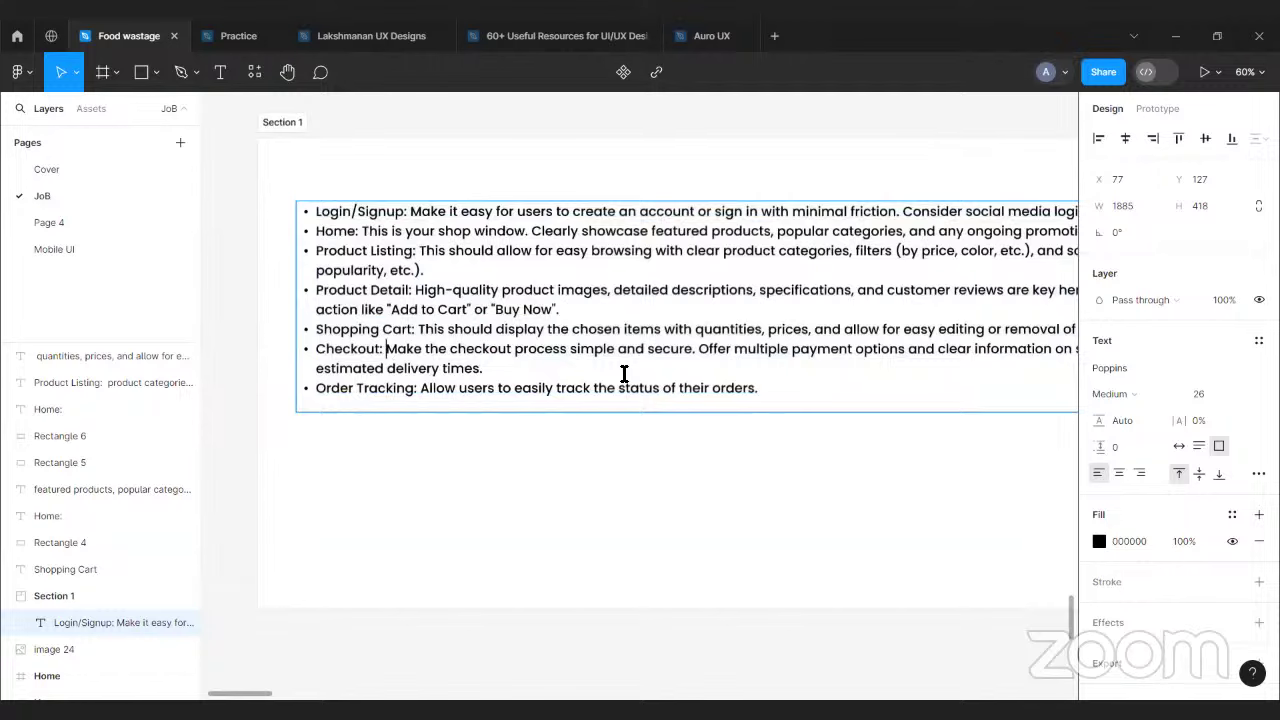
pyautogui.click(600, 508)
pyautogui.hscroll(3, 580, 511)
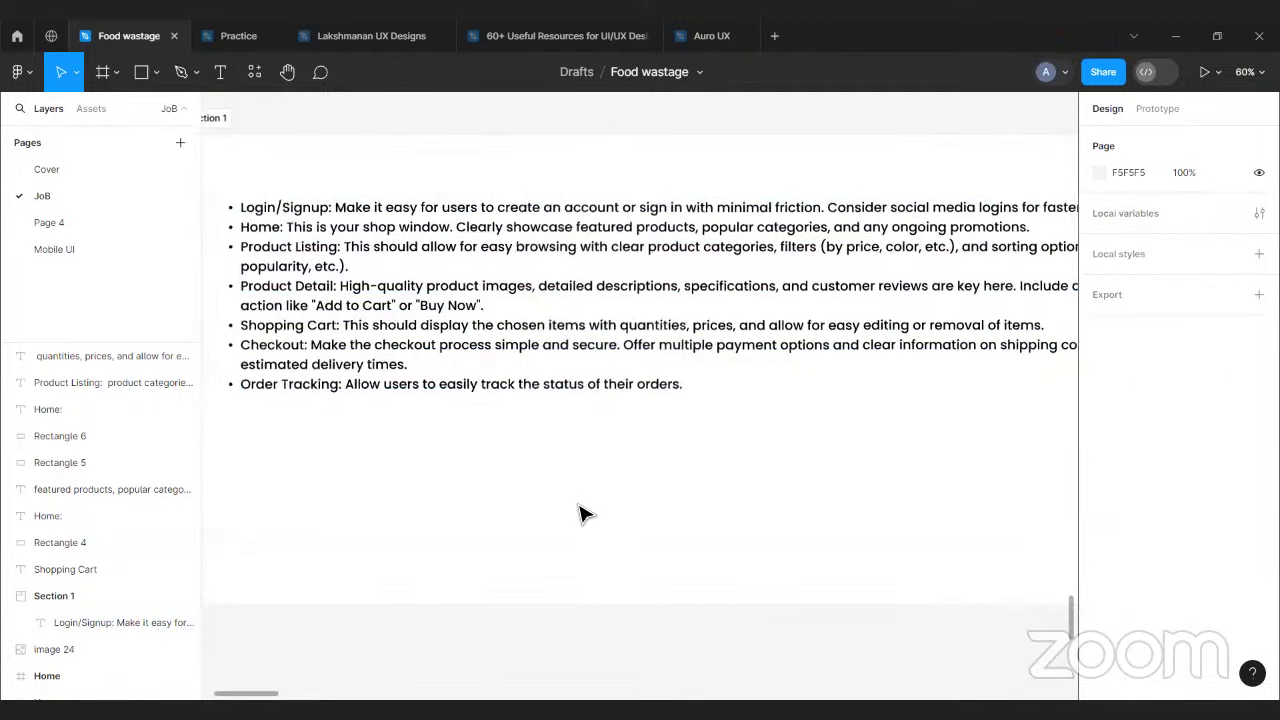
# - Copy the Order Tracking description "Allow users to easily track the status of their orders." from the Section 1 requirements list
pyautogui.doubleClick(337, 387)
pyautogui.click(336, 386)
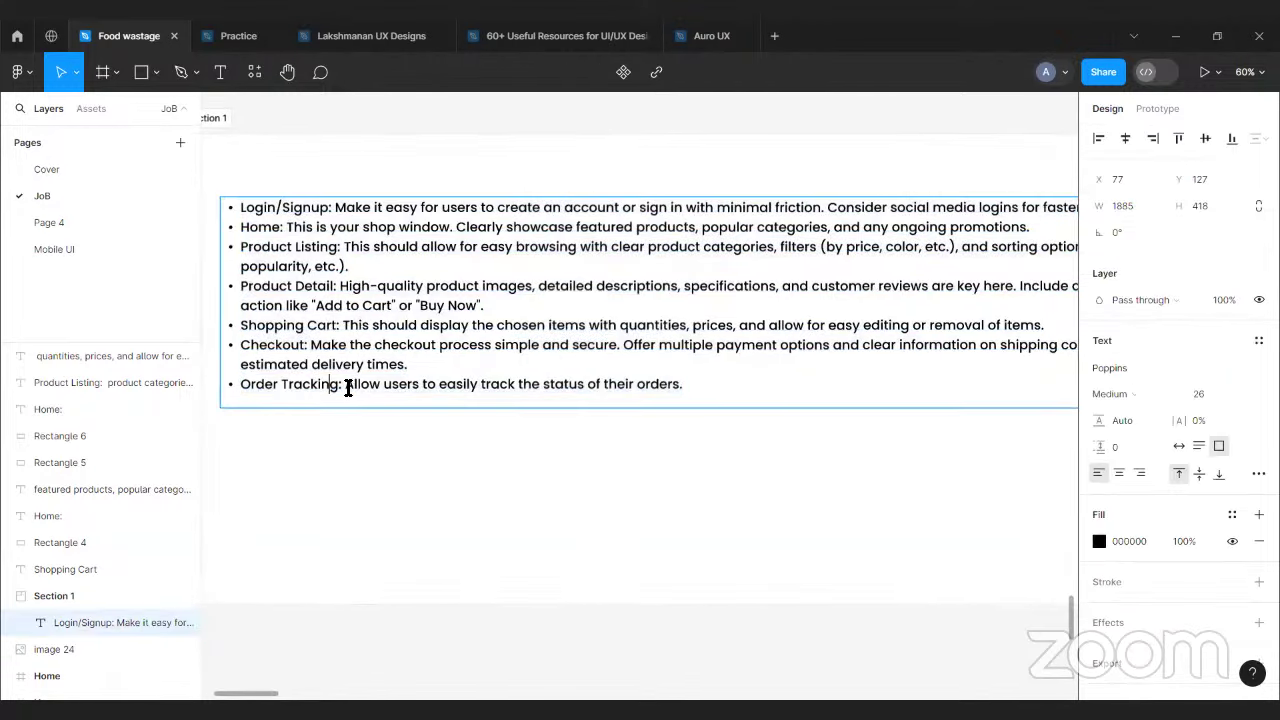
pyautogui.moveTo(300, 389); pyautogui.dragTo(228, 389)
pyautogui.click(353, 389)
pyautogui.moveTo(672, 389); pyautogui.dragTo(714, 388)
pyautogui.hotkey('ctrl', 'c')
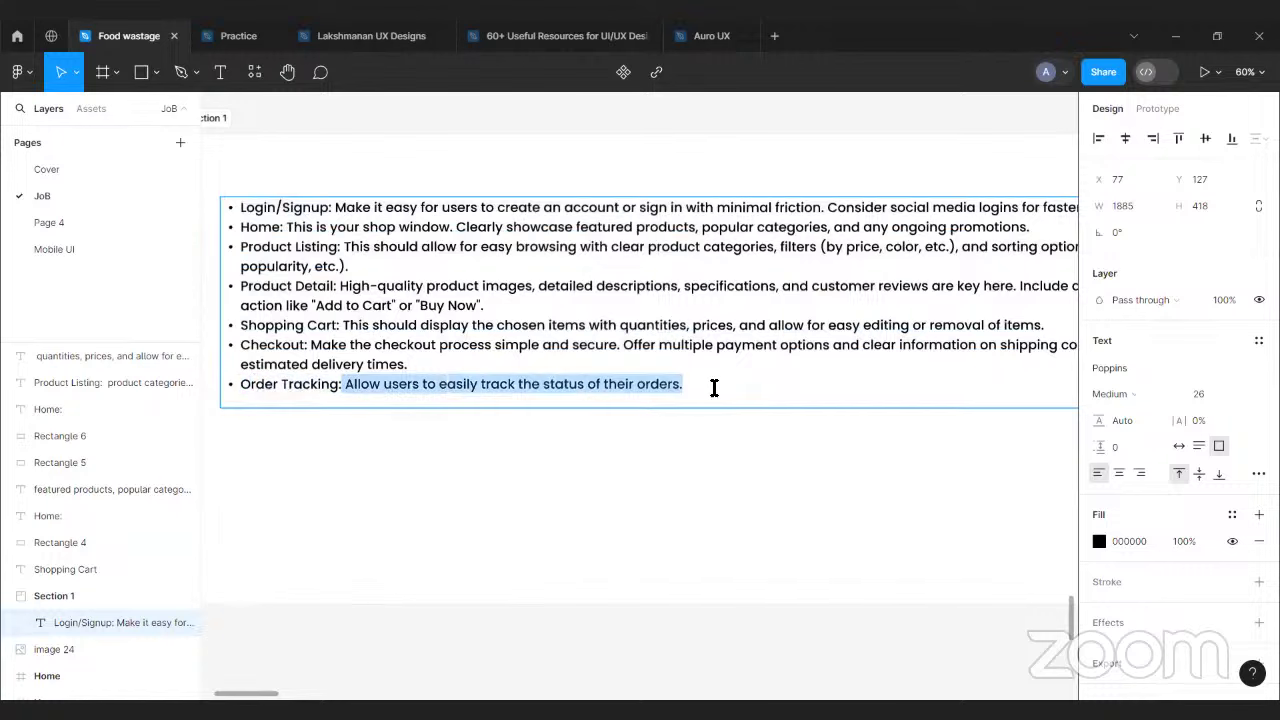
pyautogui.click(697, 486)
pyautogui.hscroll(10, 686, 506)
pyautogui.scroll(-3, 514, 334)
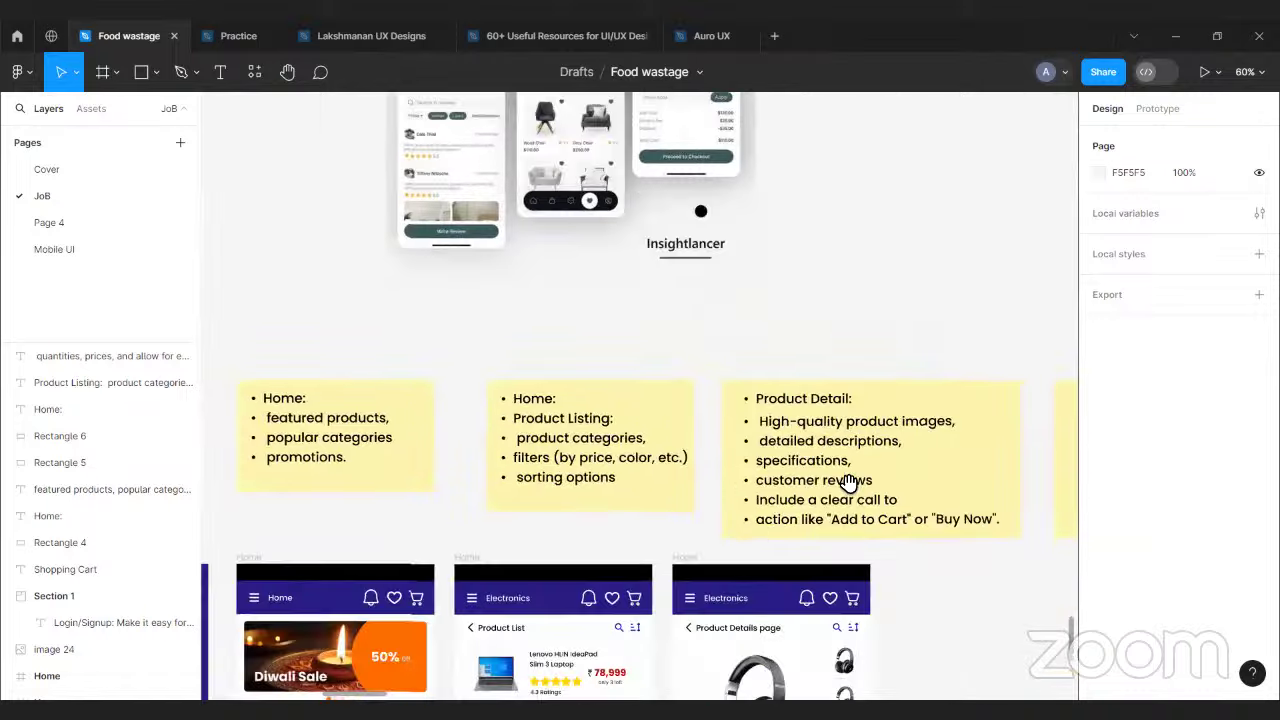
pyautogui.hscroll(10, 850, 485)
pyautogui.scroll(-1, 850, 485)
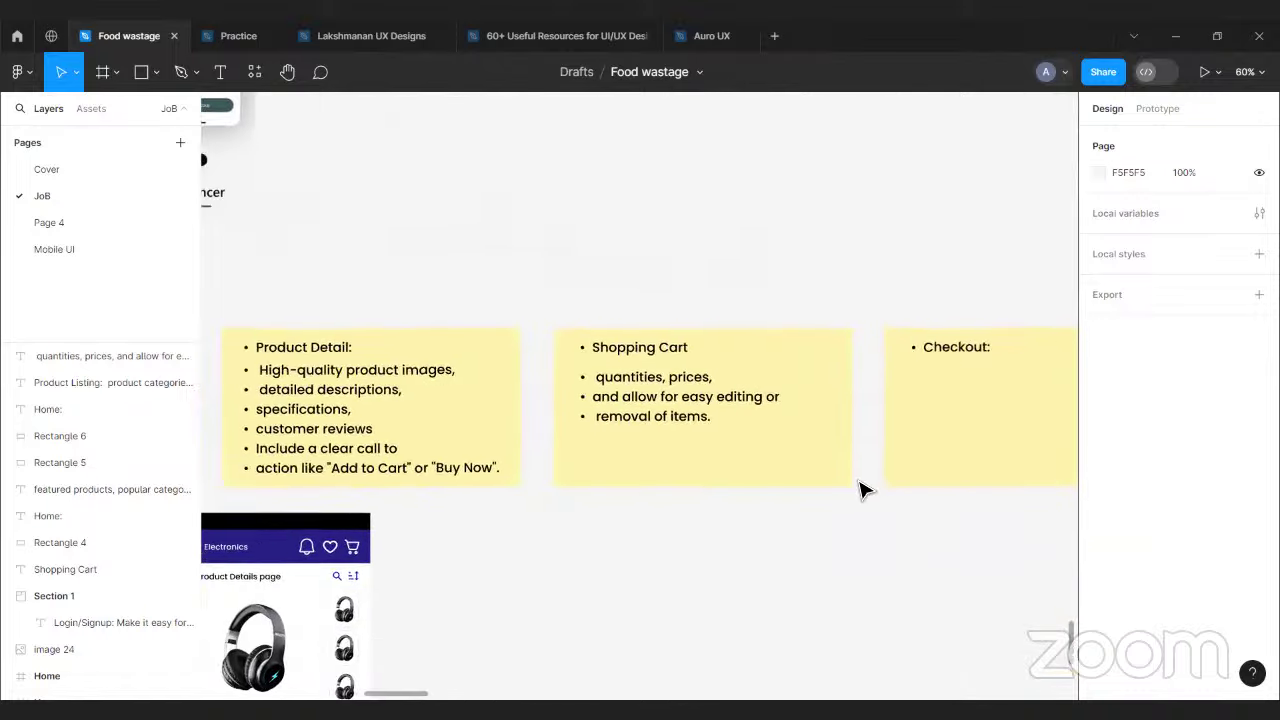
pyautogui.click(220, 72)
pyautogui.moveTo(888, 549); pyautogui.dragTo(613, 517)
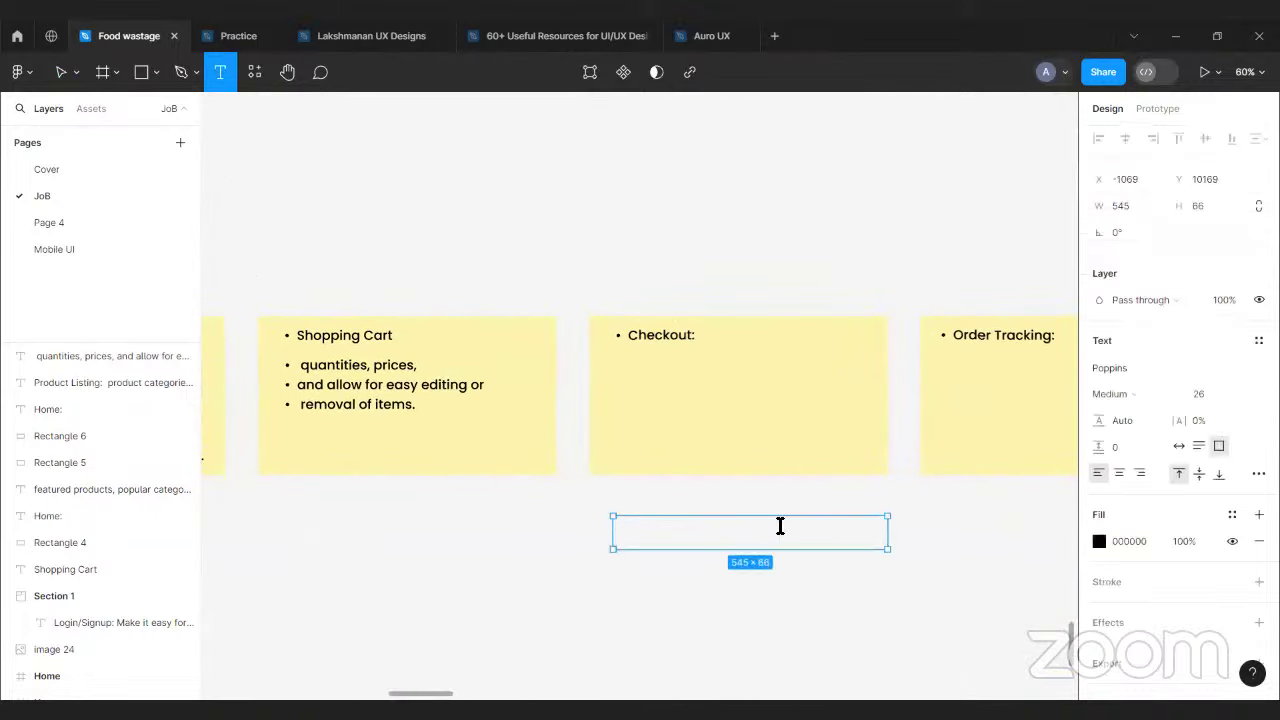
pyautogui.press('Escape')
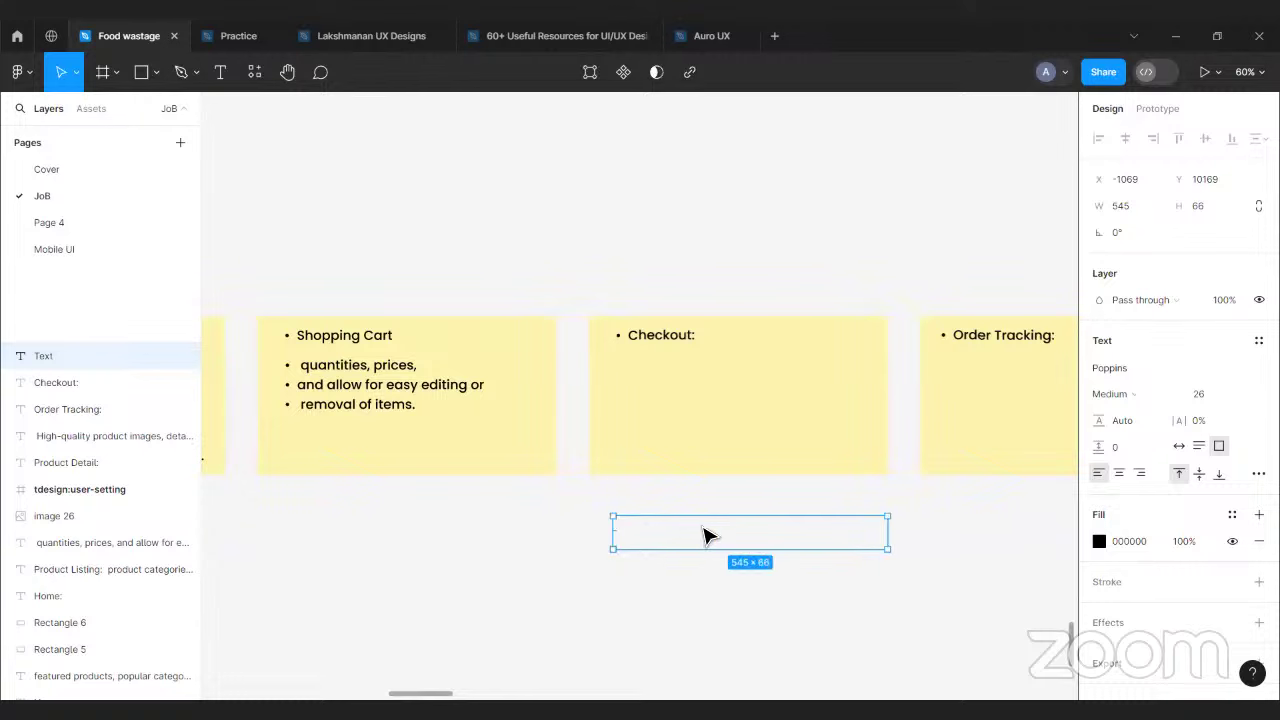
pyautogui.press('Delete')
# - Add the copied Order Tracking description as bulleted text and place it below the heading in the Order Tracking note
pyautogui.press('t')
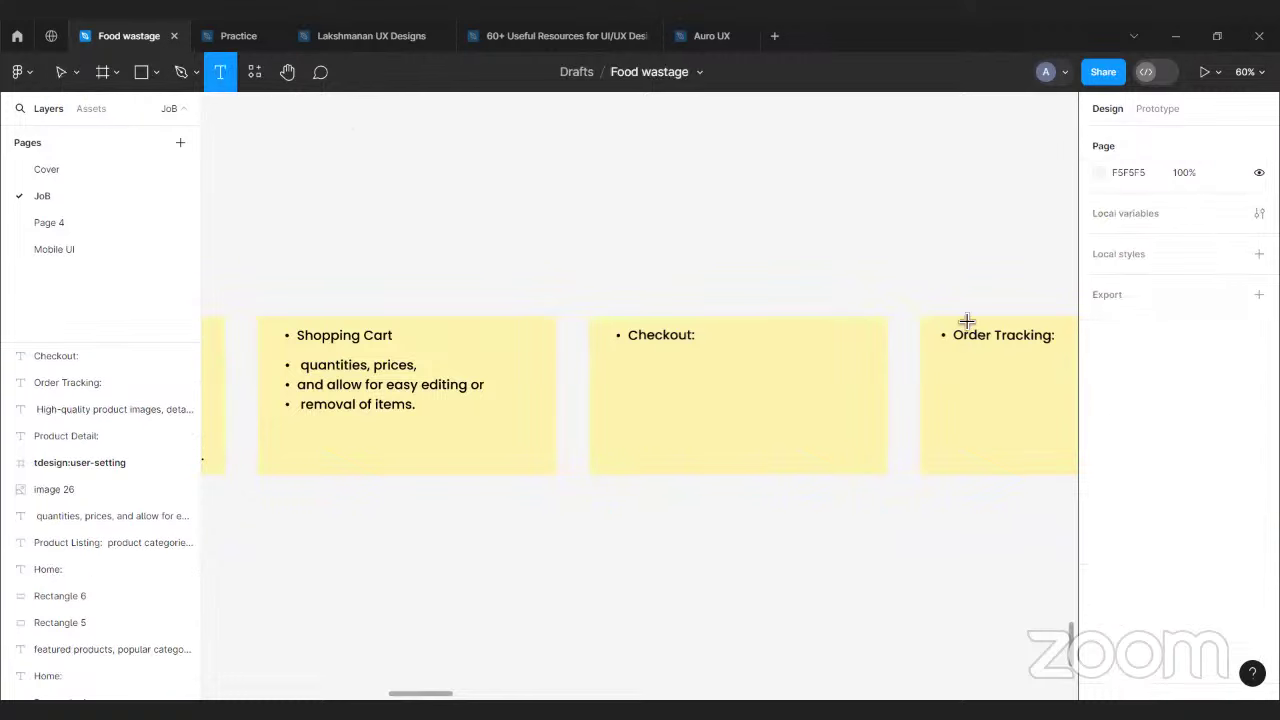
pyautogui.click(1006, 289)
pyautogui.hotkey('ctrl', 'v')
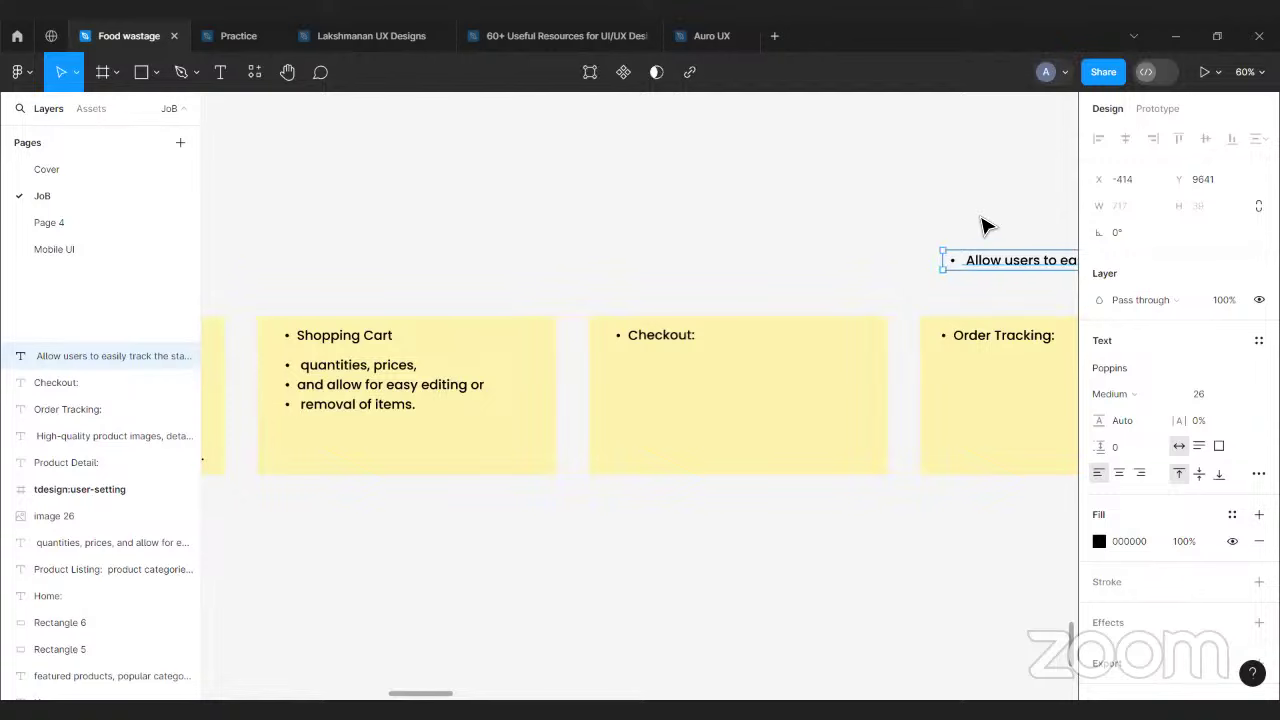
pyautogui.press('Escape')
pyautogui.moveTo(980, 226); pyautogui.dragTo(613, 244)
pyautogui.moveTo(766, 283); pyautogui.dragTo(679, 391)
# - Break the Order Tracking description into a second bullet starting at "status of their orders." so it fits the note
pyautogui.doubleClick(738, 390)
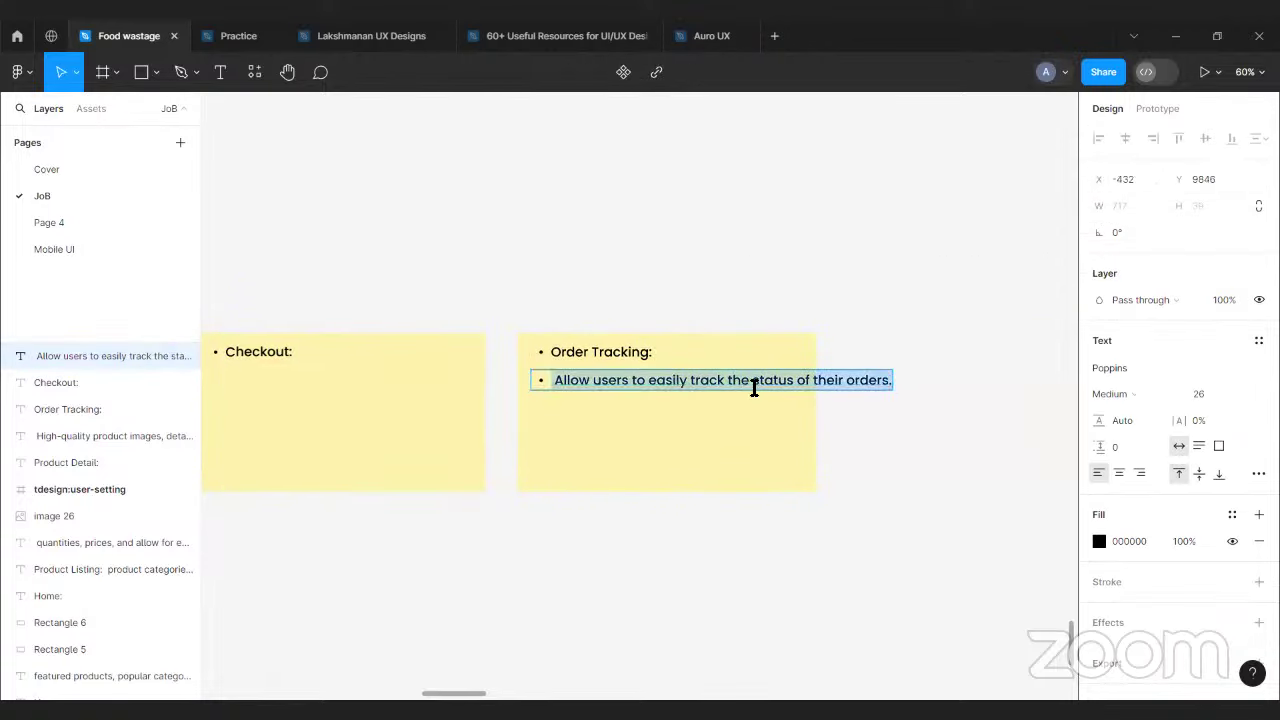
pyautogui.click(761, 384)
pyautogui.press('Return')
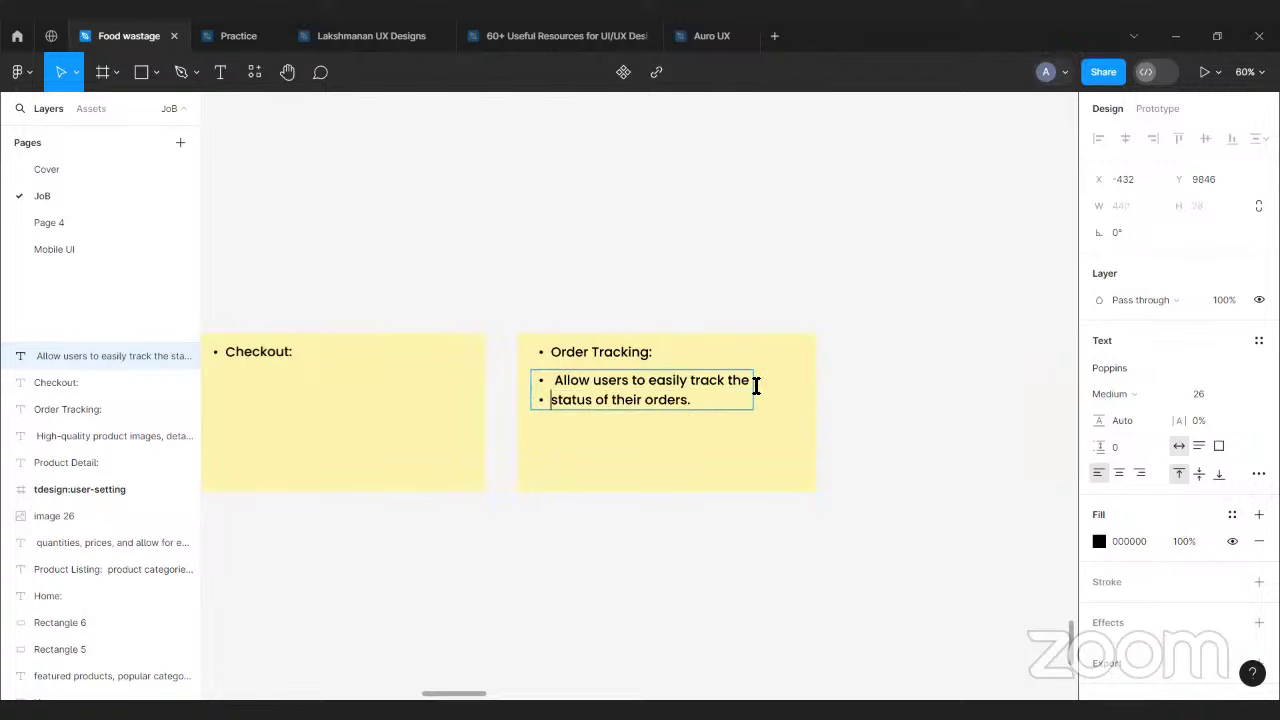
# - Copy the whole Checkout item, heading and description, from the Section 1 requirements list
pyautogui.press('Escape')
pyautogui.click(466, 557)
pyautogui.hscroll(-10, 595, 521)
pyautogui.hscroll(-15, 595, 521)
pyautogui.scroll(3, 595, 521)
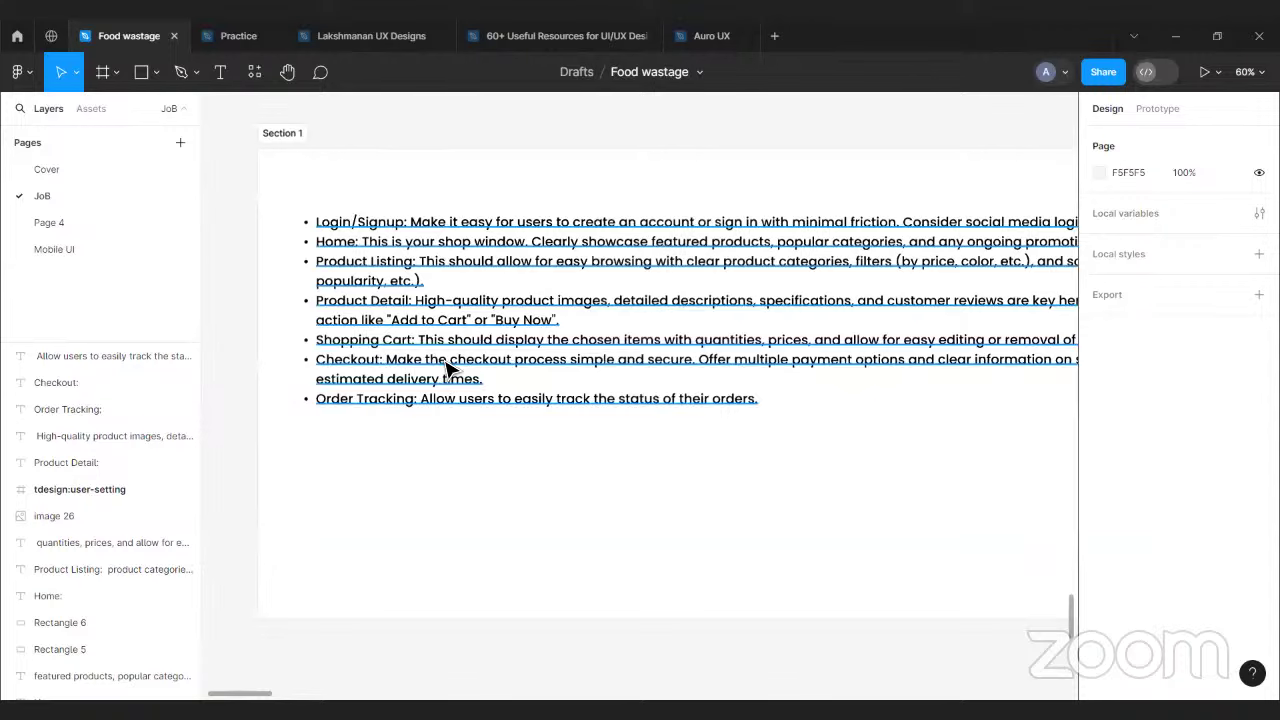
pyautogui.click(436, 362)
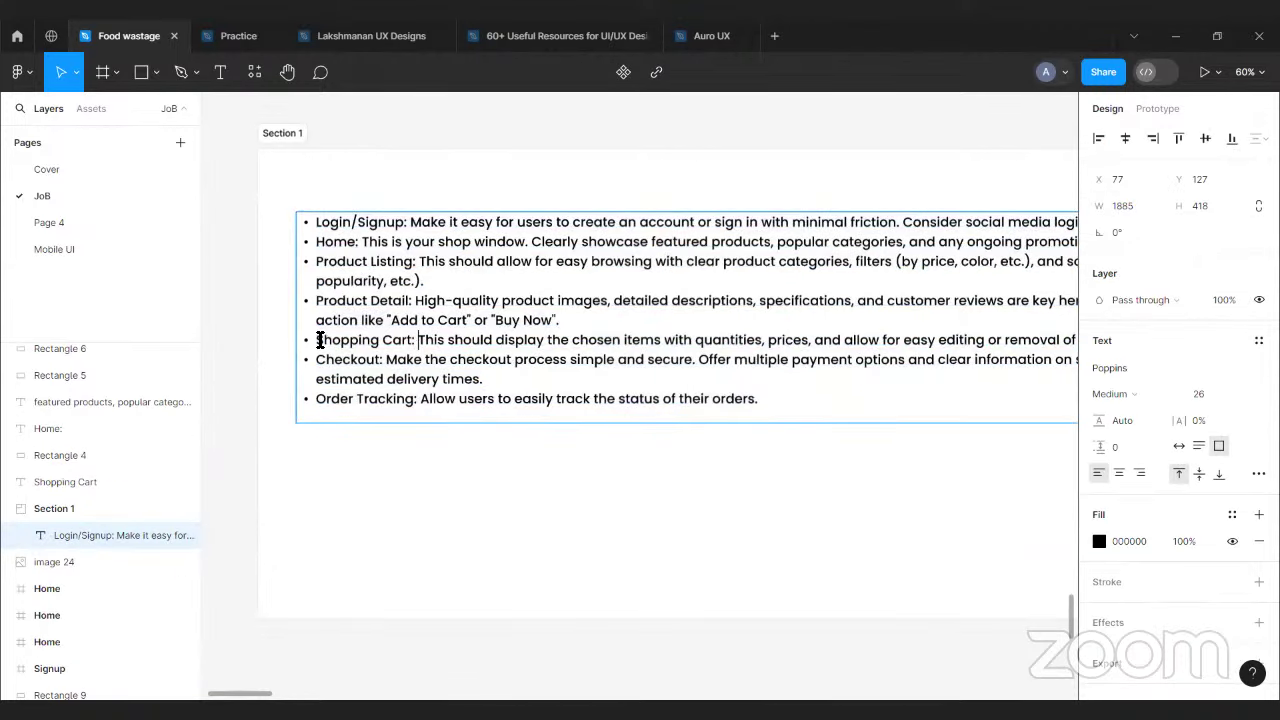
pyautogui.moveTo(320, 340); pyautogui.dragTo(980, 345)
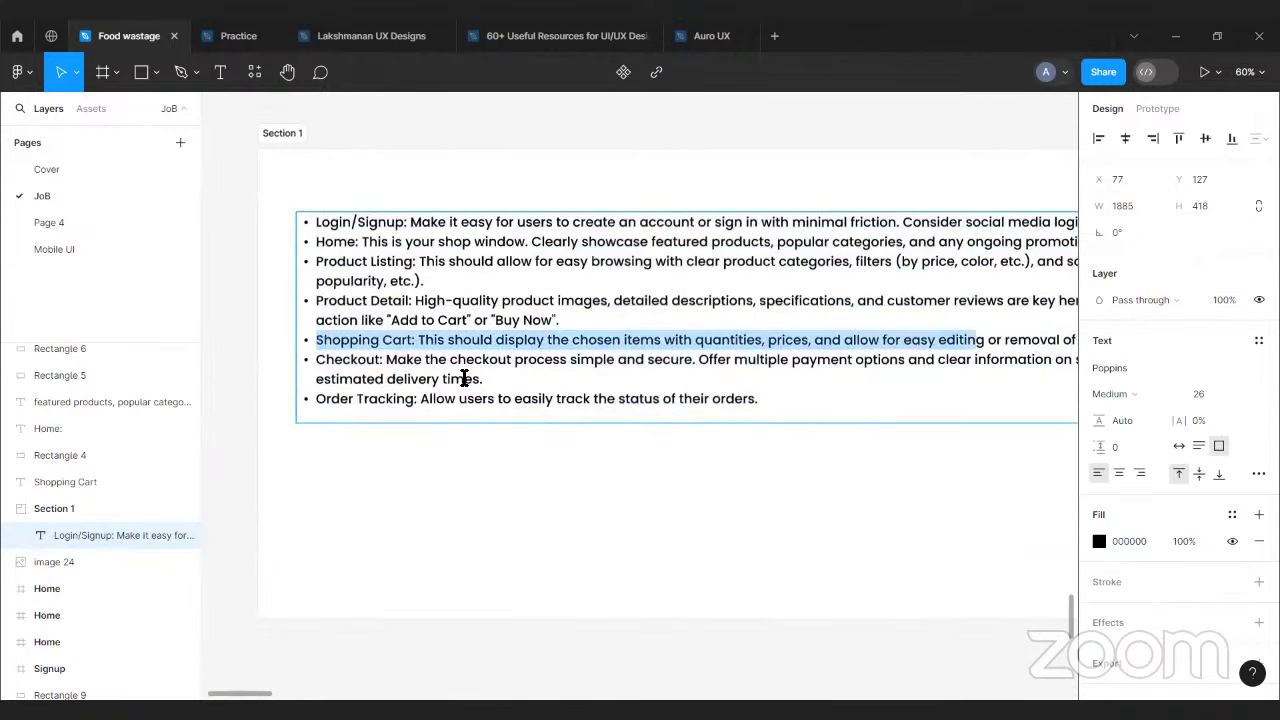
pyautogui.click(387, 379)
pyautogui.moveTo(320, 359); pyautogui.dragTo(520, 376)
pyautogui.hotkey('ctrl', 'c')
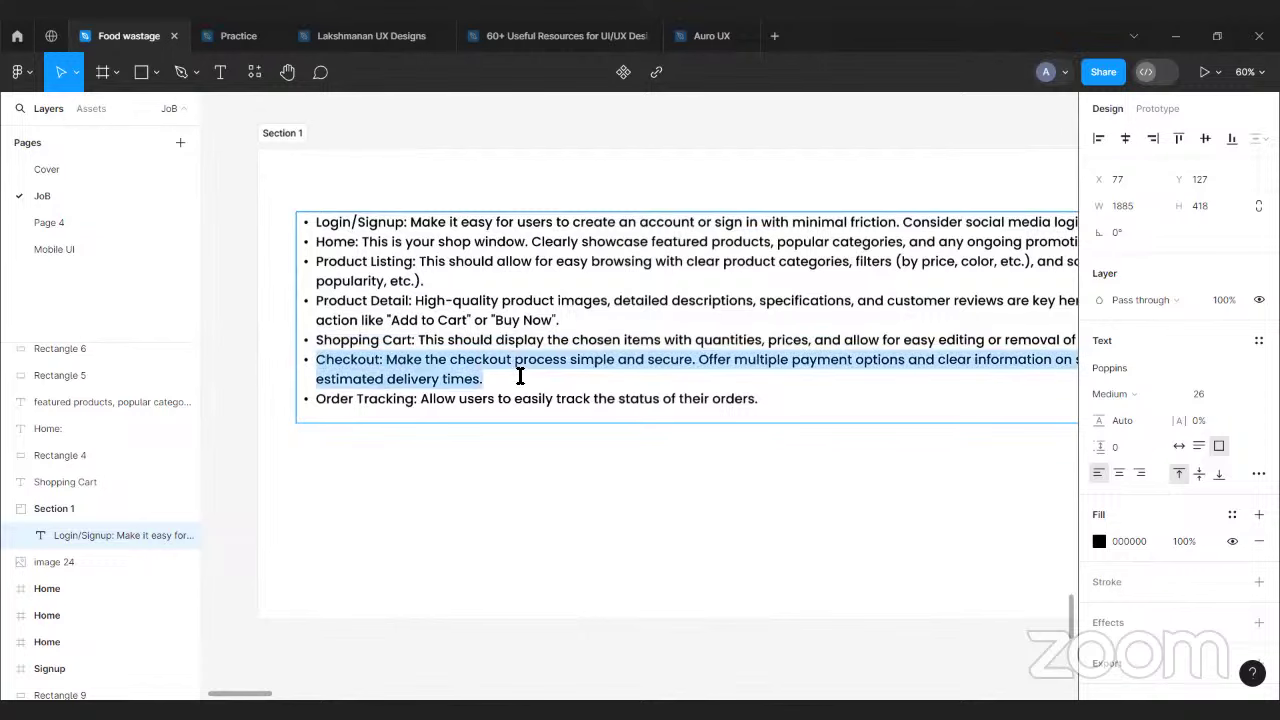
pyautogui.press('Escape')
pyautogui.press('Escape')
# - Add the copied Checkout item as a new bulleted text on the empty canvas above the Checkout note
pyautogui.hscroll(10, 803, 526)
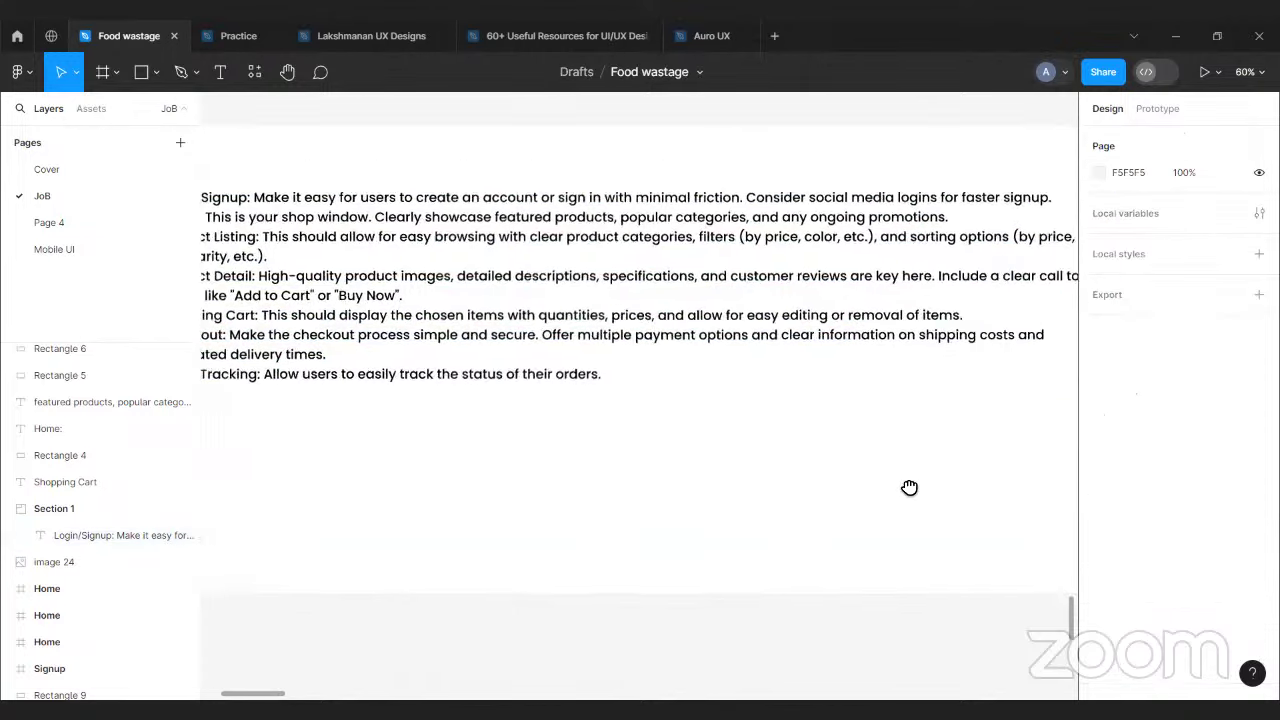
pyautogui.hscroll(15, 415, 363)
pyautogui.scroll(-3, 415, 363)
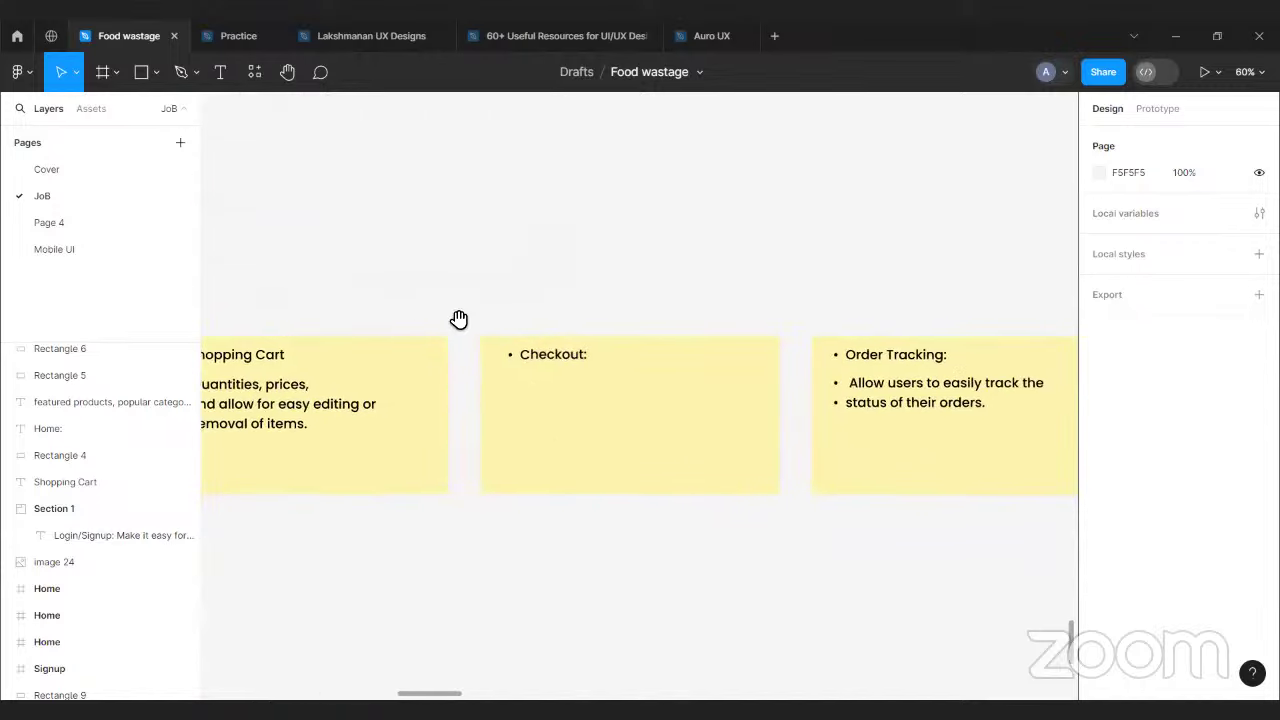
pyautogui.click(220, 71)
pyautogui.click(477, 222)
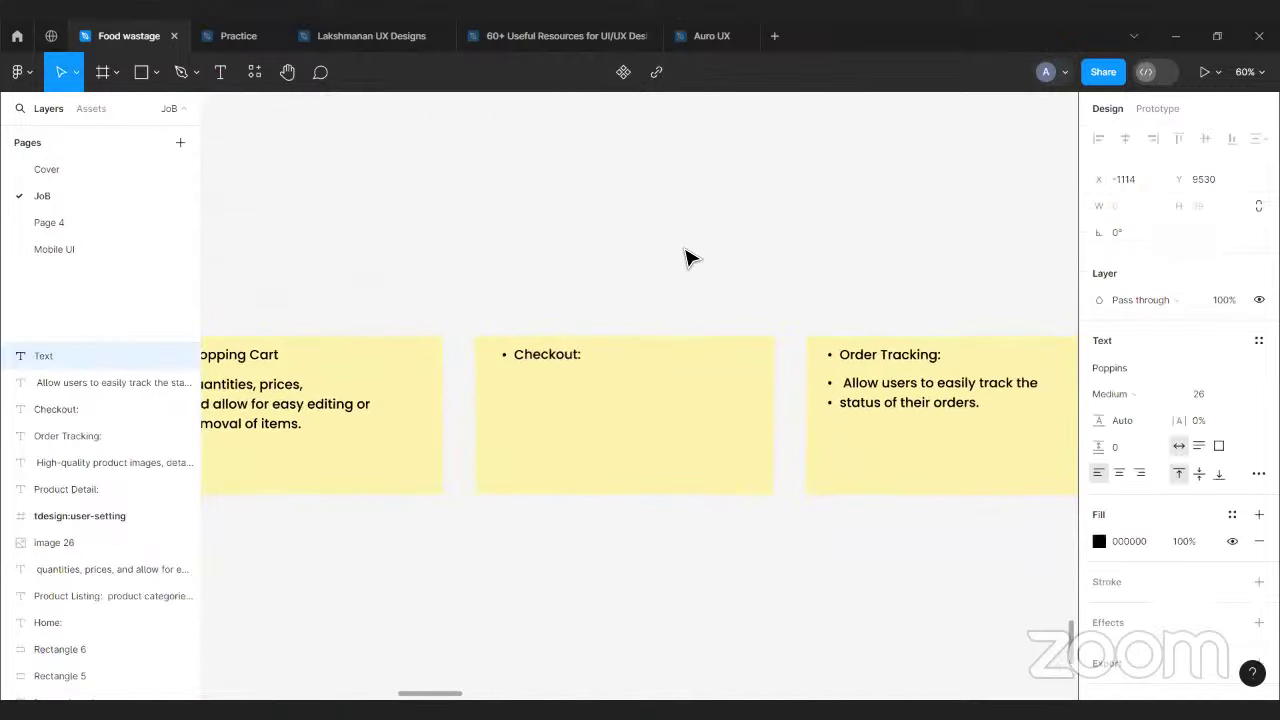
pyautogui.hotkey('ctrl', 'v')
pyautogui.press('Escape')
pyautogui.moveTo(708, 242); pyautogui.dragTo(643, 270)
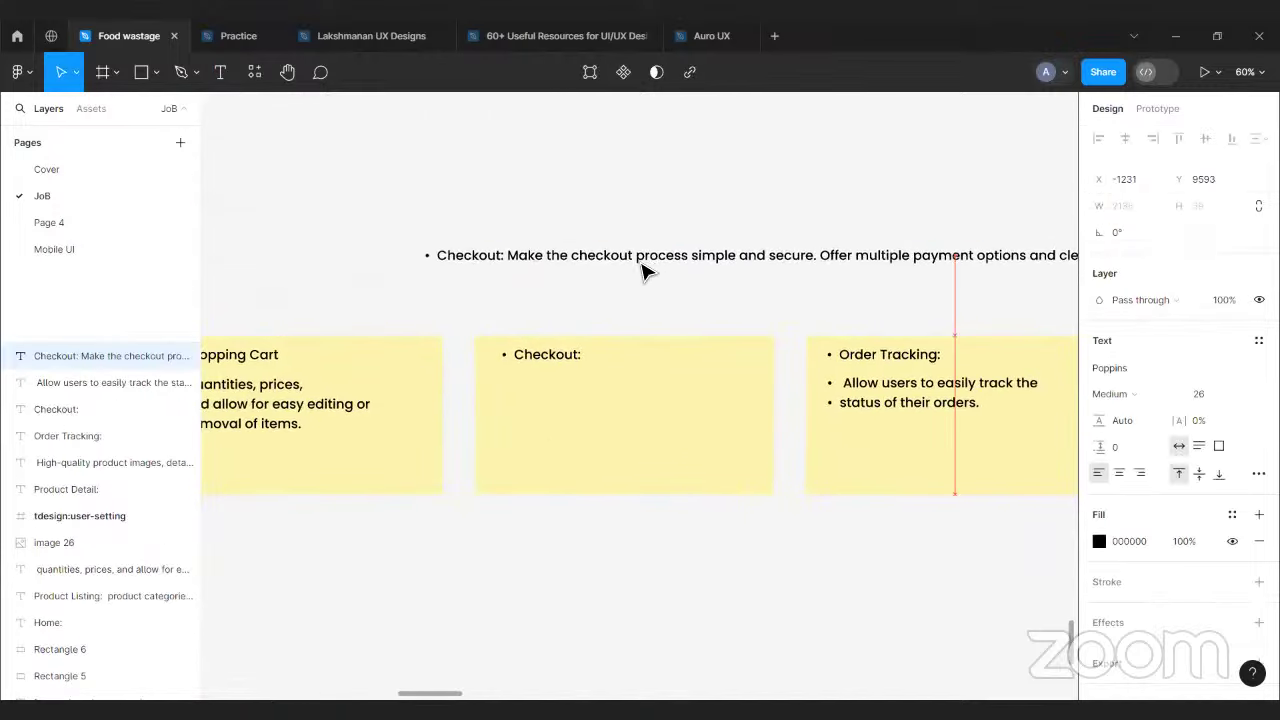
# - Delete "Checkout: Make the checkout process simple and secure." from the start of the pasted text
pyautogui.doubleClick(577, 260)
pyautogui.click(574, 258)
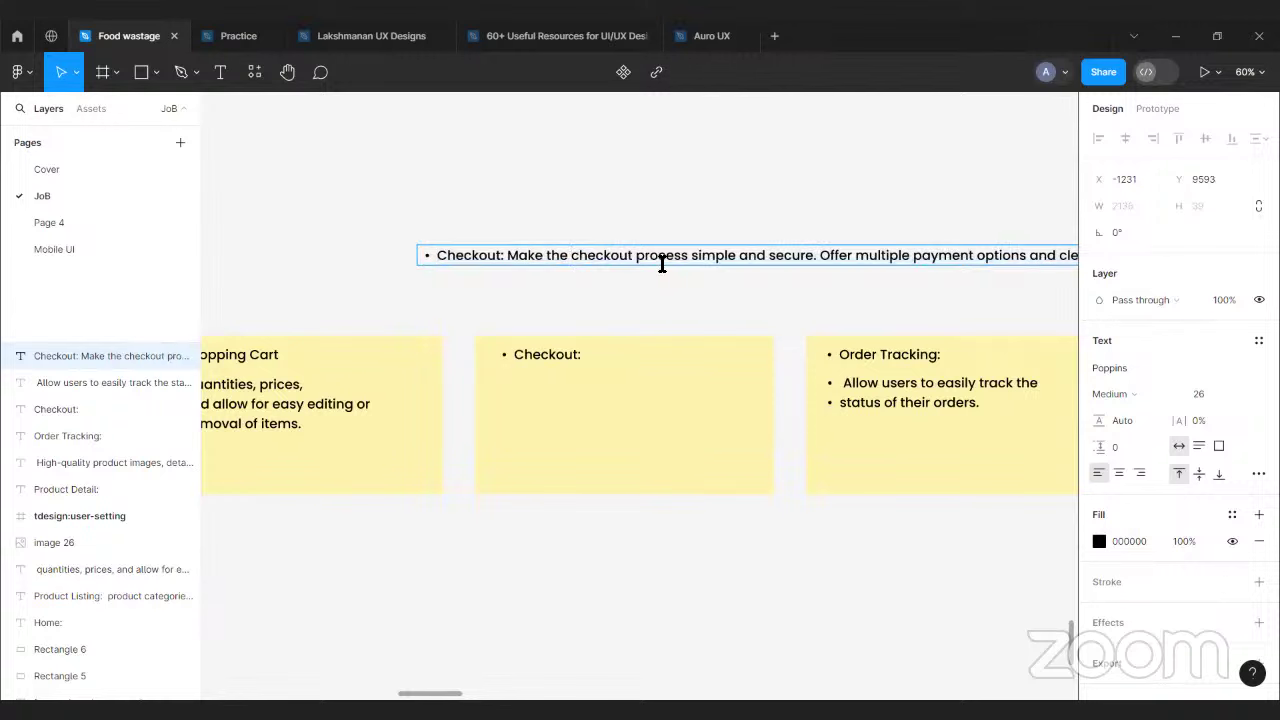
pyautogui.press('Escape')
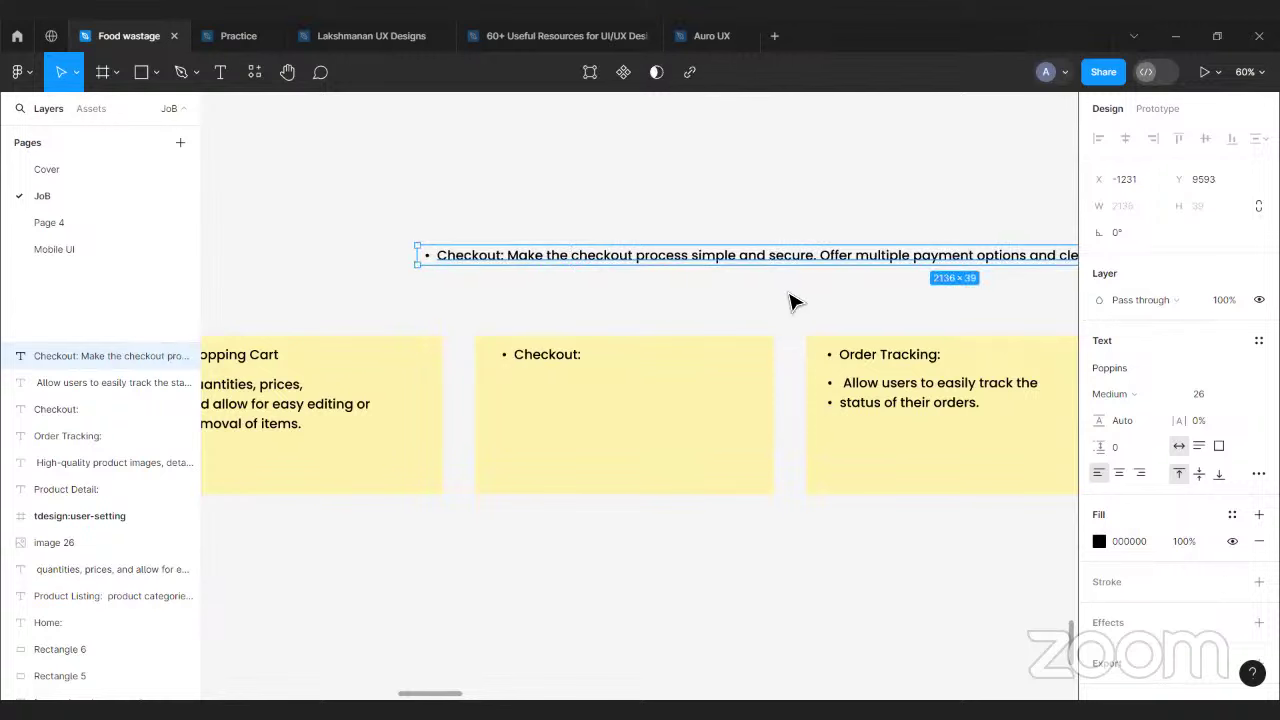
pyautogui.press('Escape')
pyautogui.hscroll(3, 680, 285)
pyautogui.doubleClick(658, 252)
pyautogui.click(658, 252)
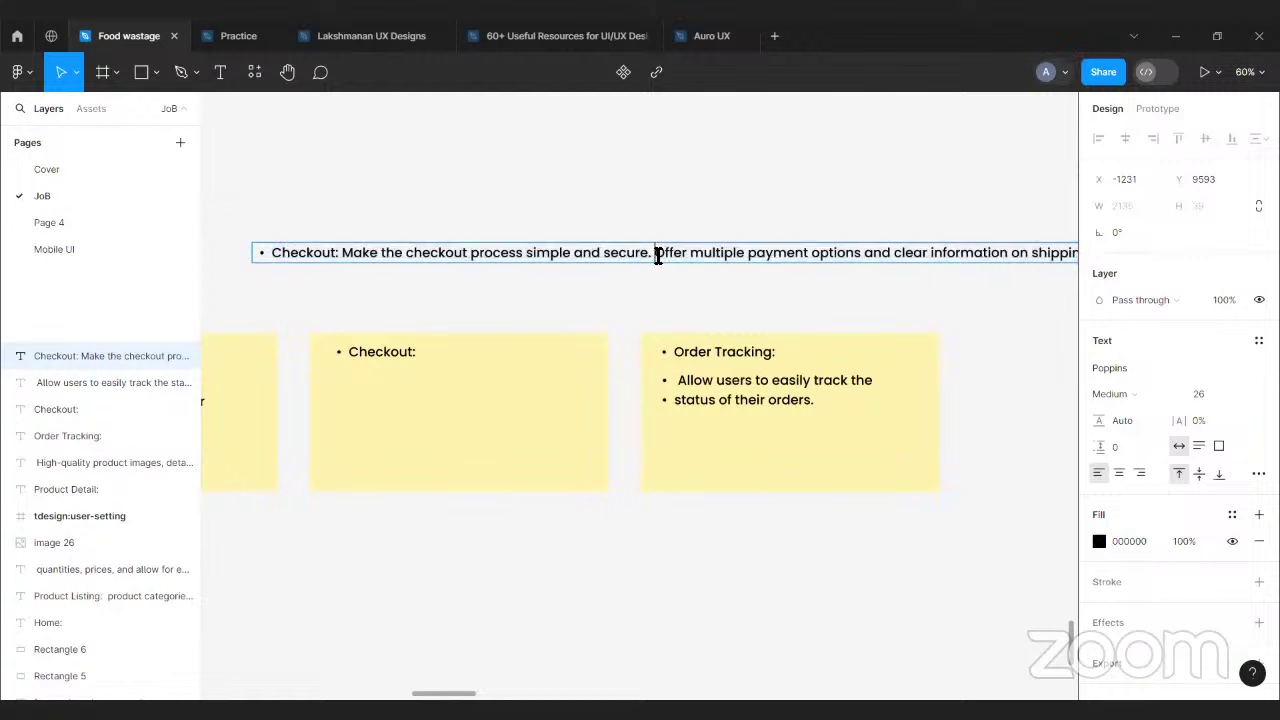
pyautogui.moveTo(482, 254); pyautogui.dragTo(276, 251)
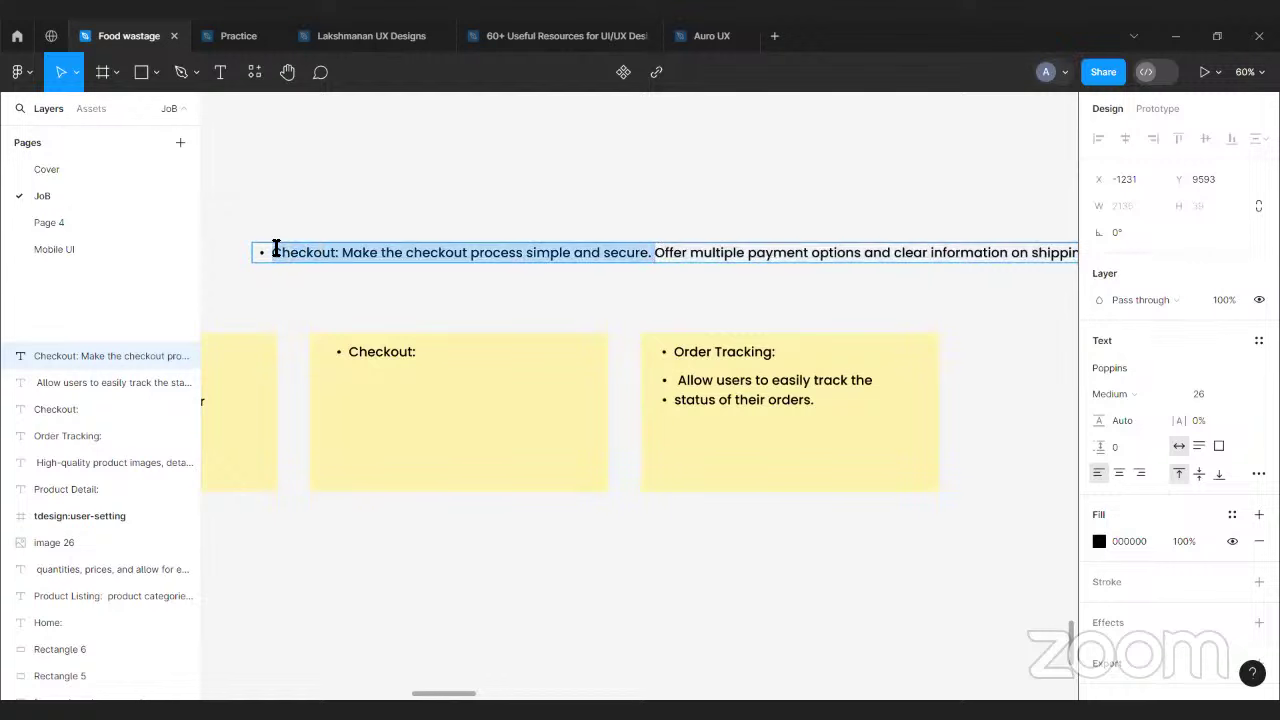
pyautogui.press('BackSpace')
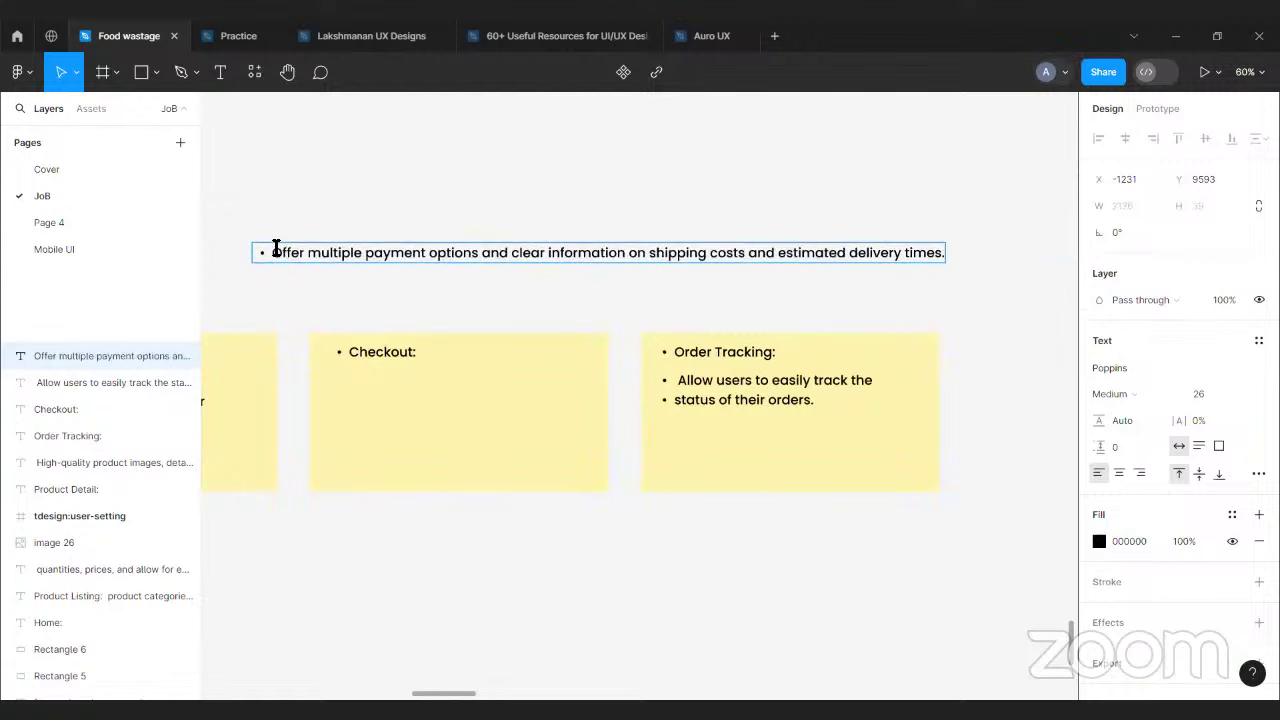
# - Split the payment text into four bullets, breaking before "options and clear information", "on shipping costs and" and "estimated delivery times."
pyautogui.click(436, 257)
pyautogui.press('Return')
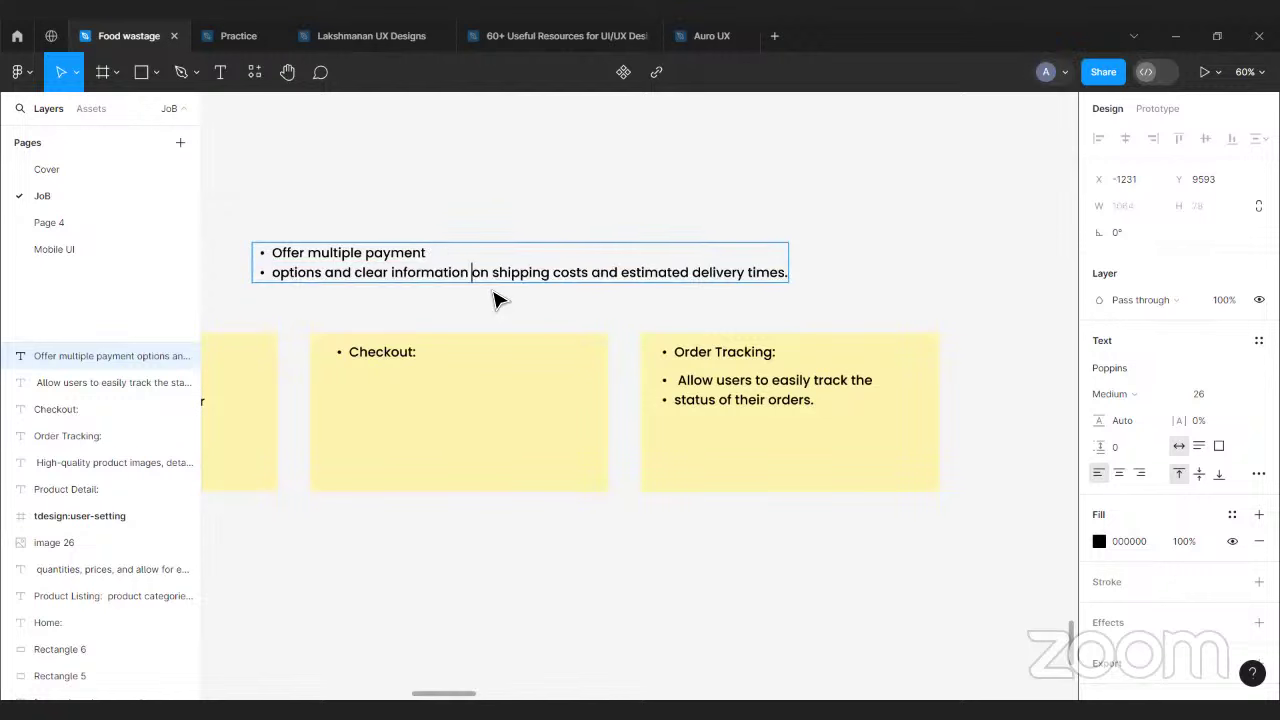
pyautogui.press('Return')
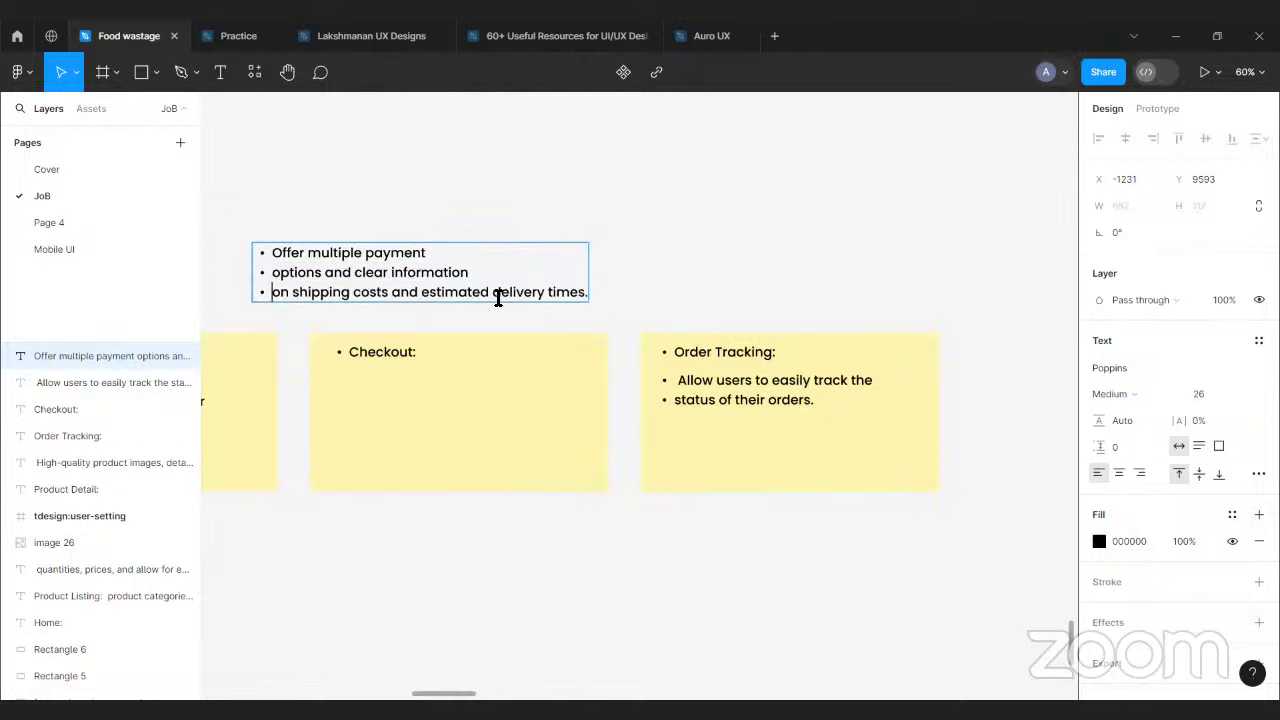
pyautogui.click(425, 296)
pyautogui.press('Return')
pyautogui.press('Escape')
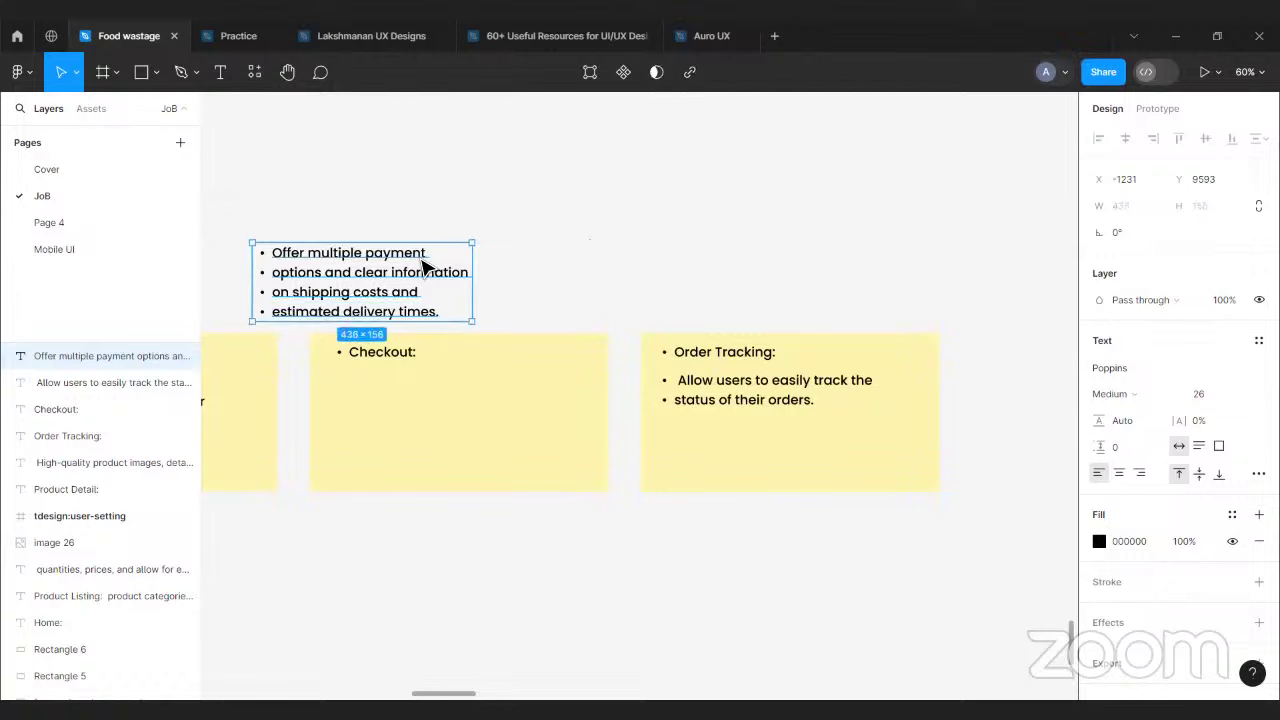
# - Place the four-bullet payment and delivery description below the heading in the Checkout note
pyautogui.moveTo(388, 308); pyautogui.dragTo(441, 417)
pyautogui.click(414, 277)
pyautogui.moveTo(414, 277); pyautogui.dragTo(789, 262)
# - Review the yellow requirement notes from Home to Checkout against the mobile screens beneath them
pyautogui.scroll(-5, 690, 258)
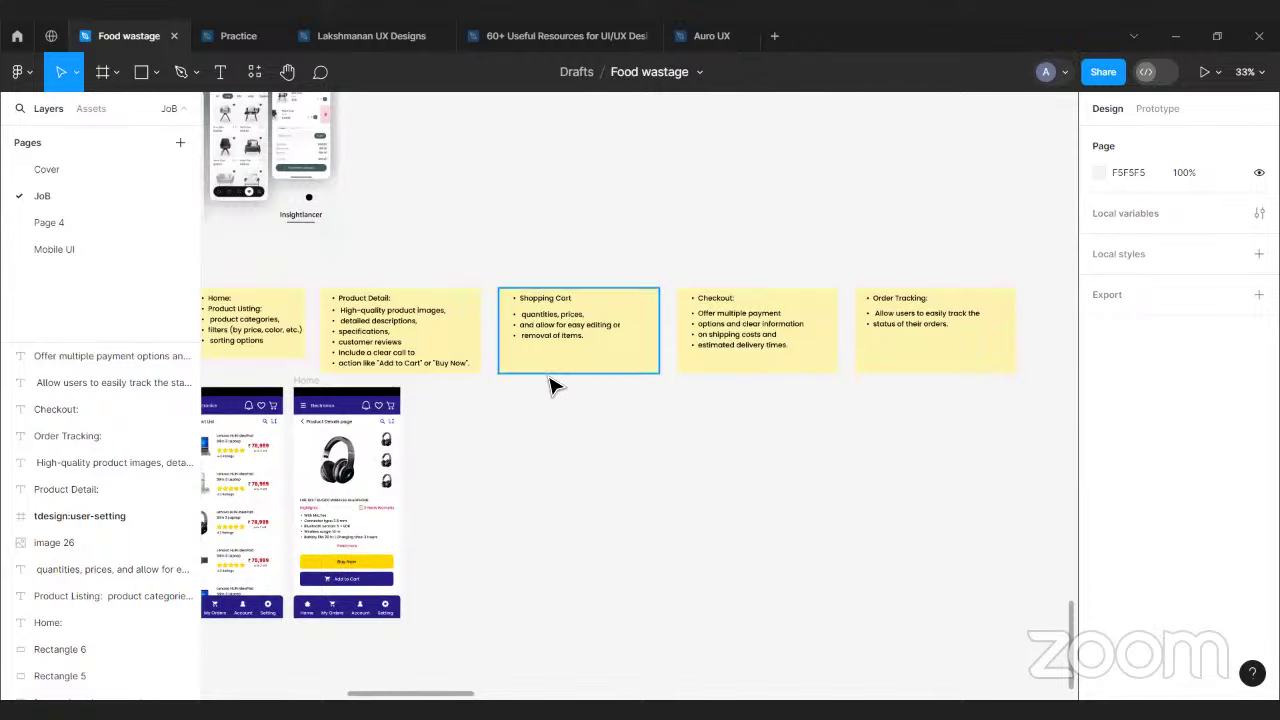
pyautogui.scroll(3, 551, 382)
pyautogui.hscroll(-8, 551, 382)
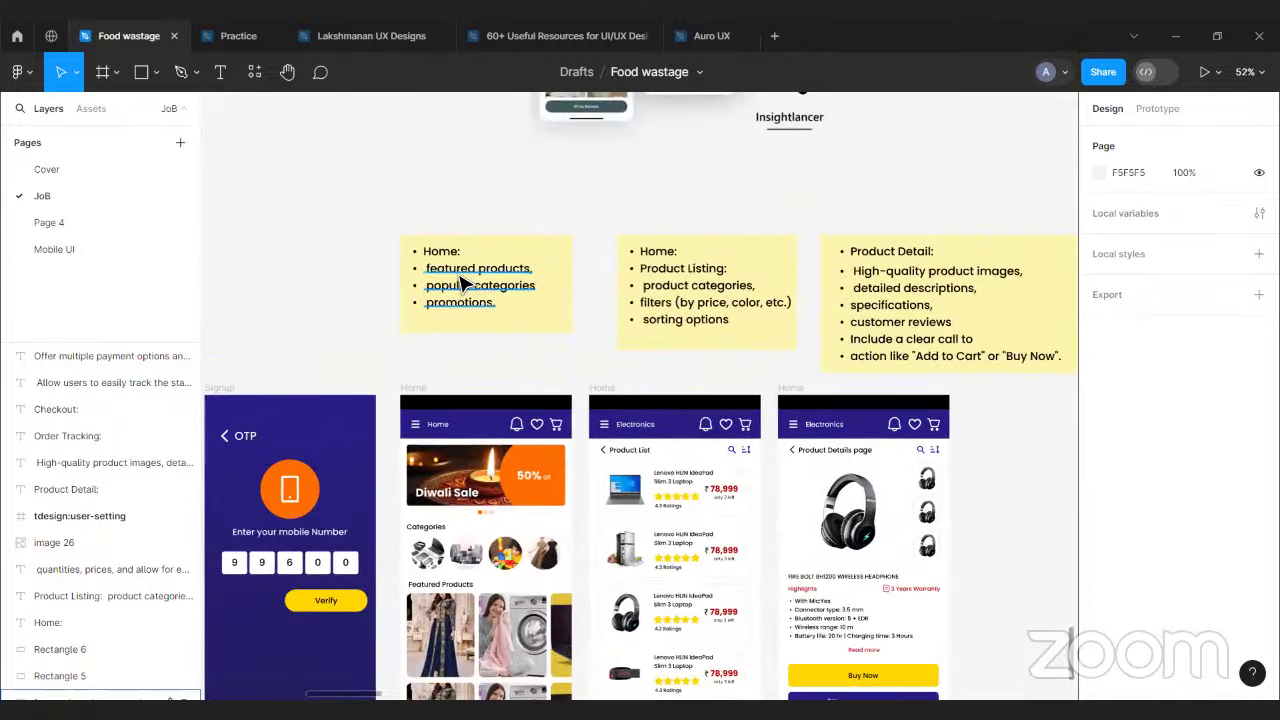
pyautogui.scroll(4, 490, 245)
pyautogui.hscroll(6, 480, 265)
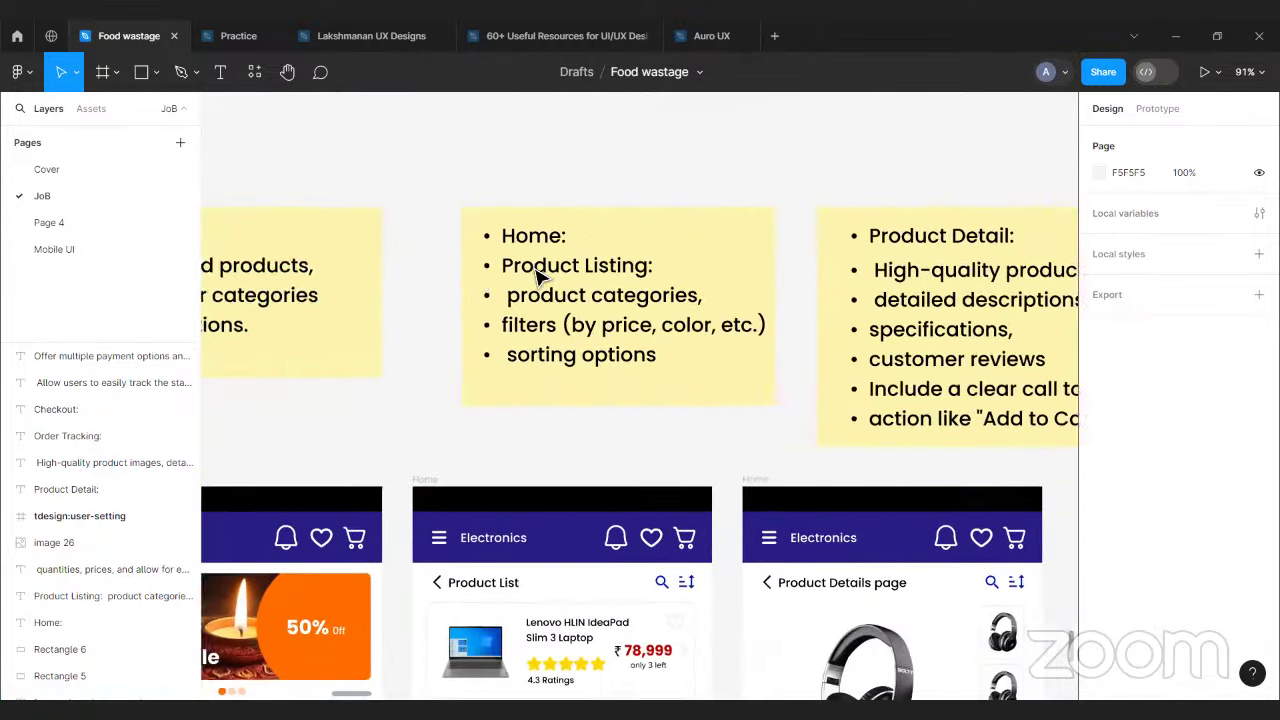
pyautogui.hscroll(8, 829, 286)
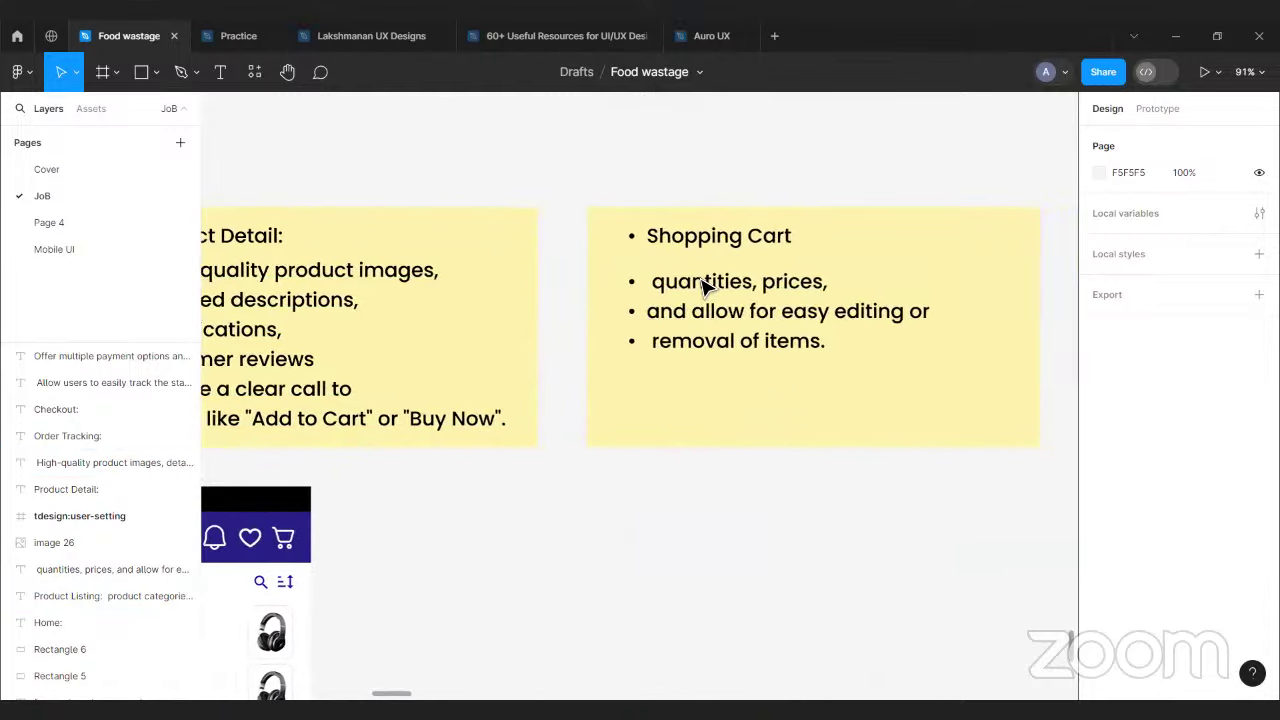
pyautogui.scroll(-6, 698, 452)
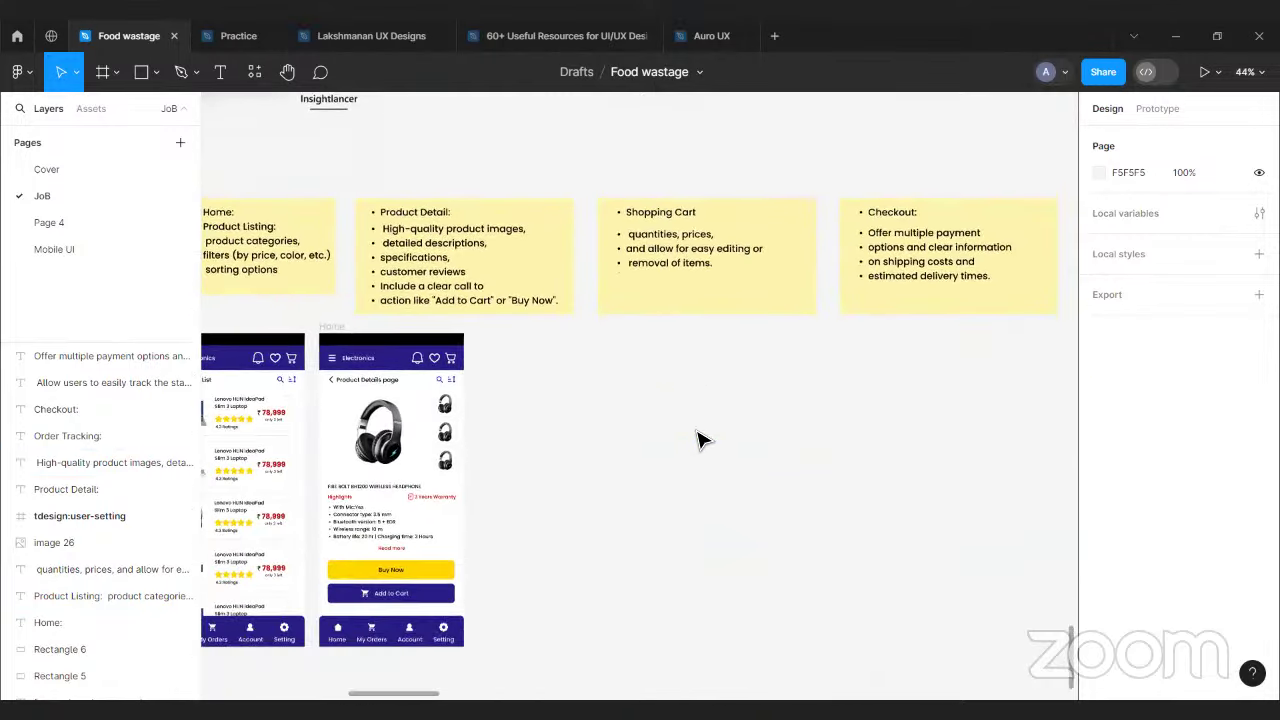
pyautogui.scroll(-2, 700, 442)
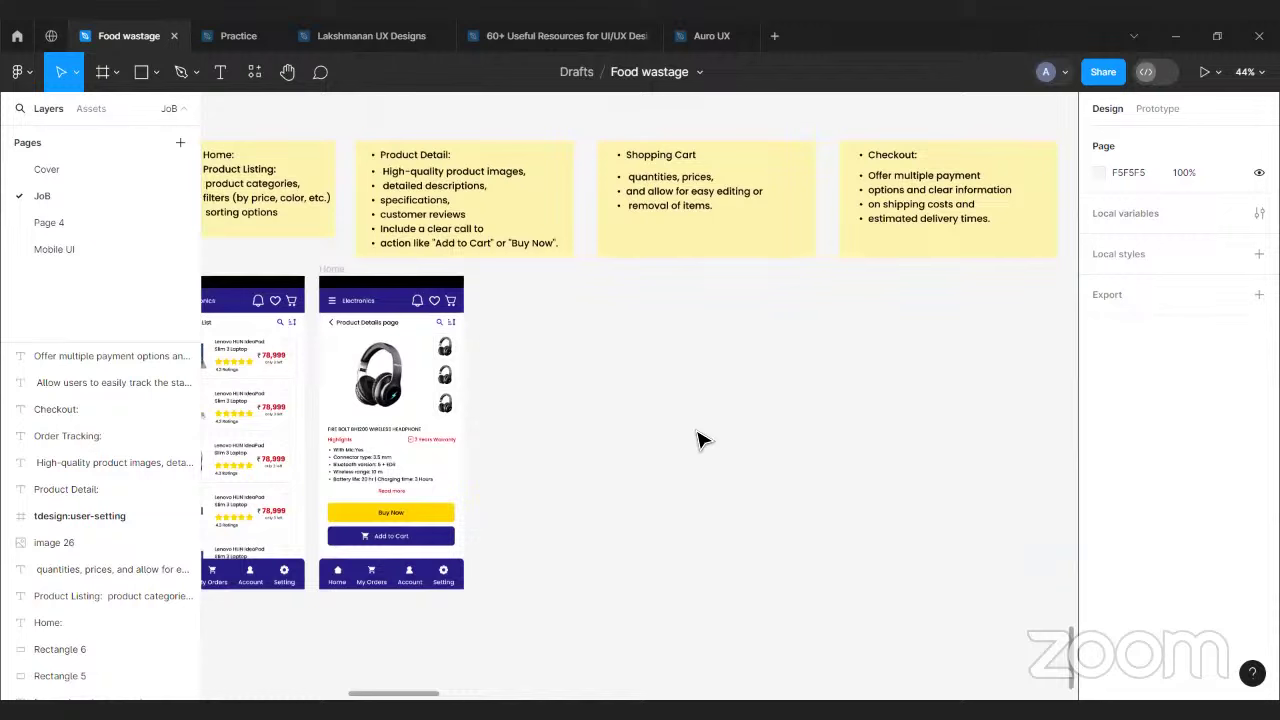
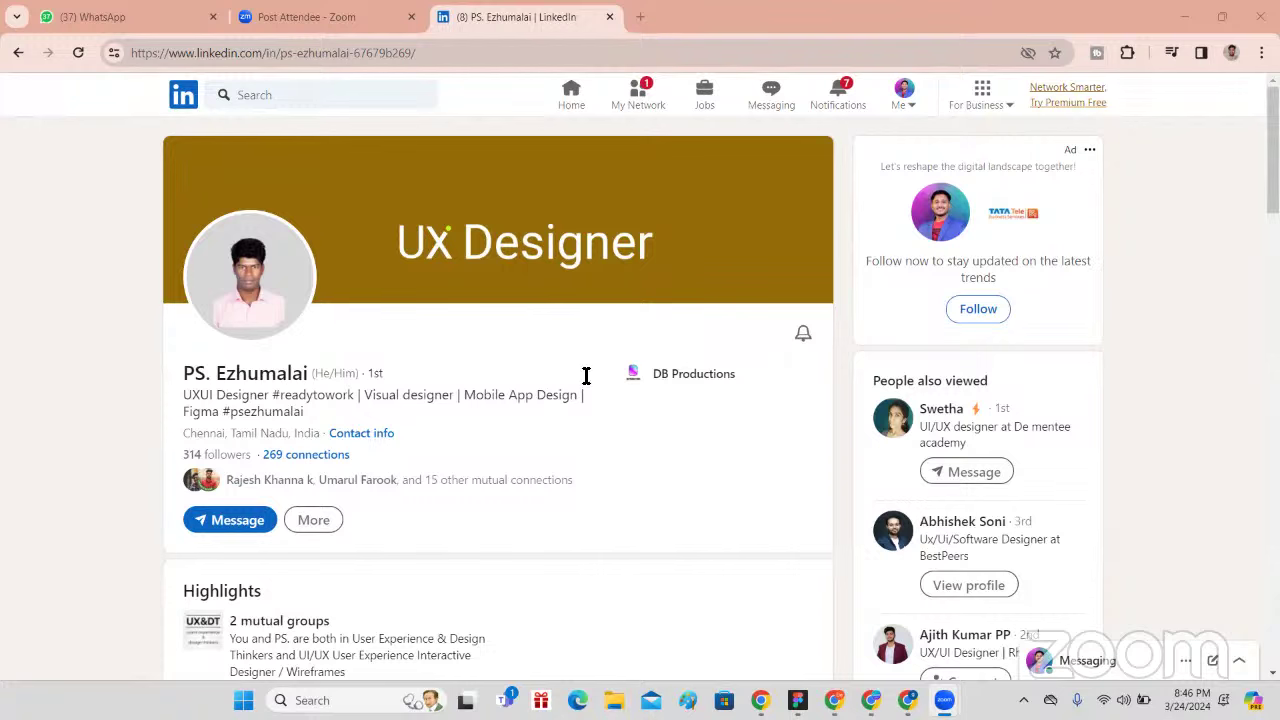
# - Examine the About and Experience sections of the designer's LinkedIn profile, highlighting the earlier quality jobs and the current UI UX Designer role
pyautogui.scroll(-1, 378, 394)
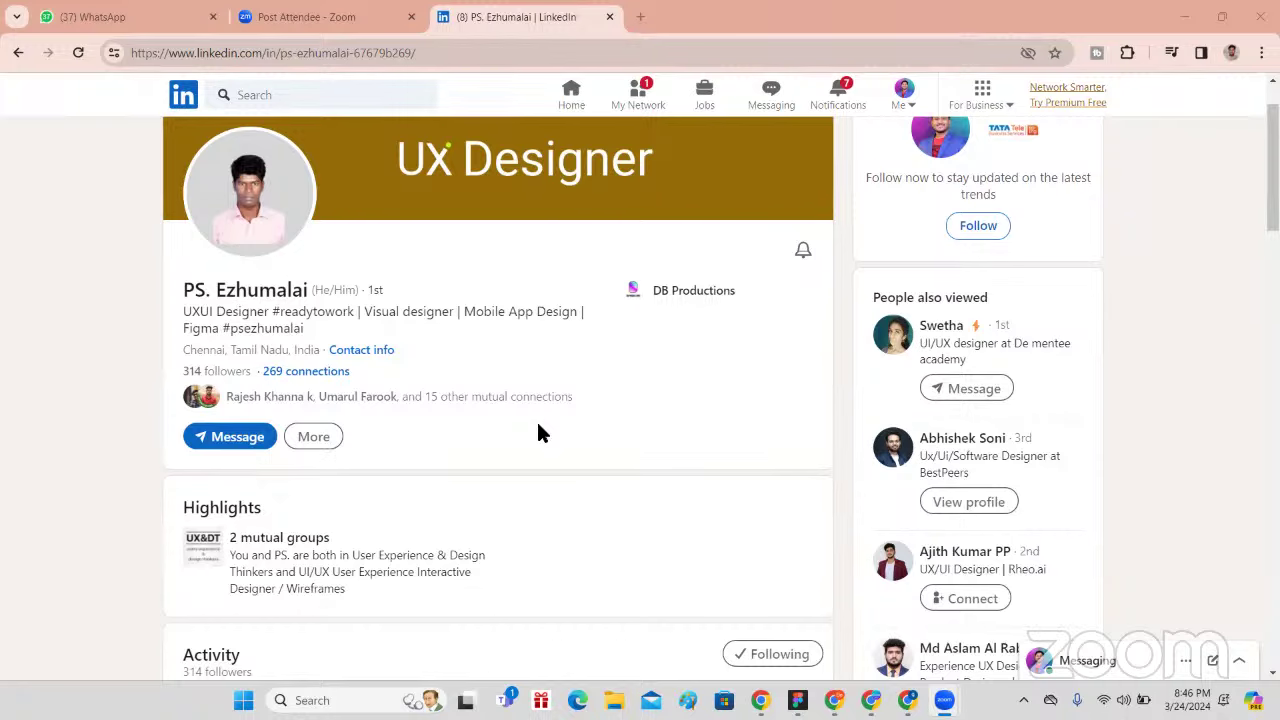
pyautogui.scroll(-5, 566, 389)
pyautogui.scroll(-8, 572, 362)
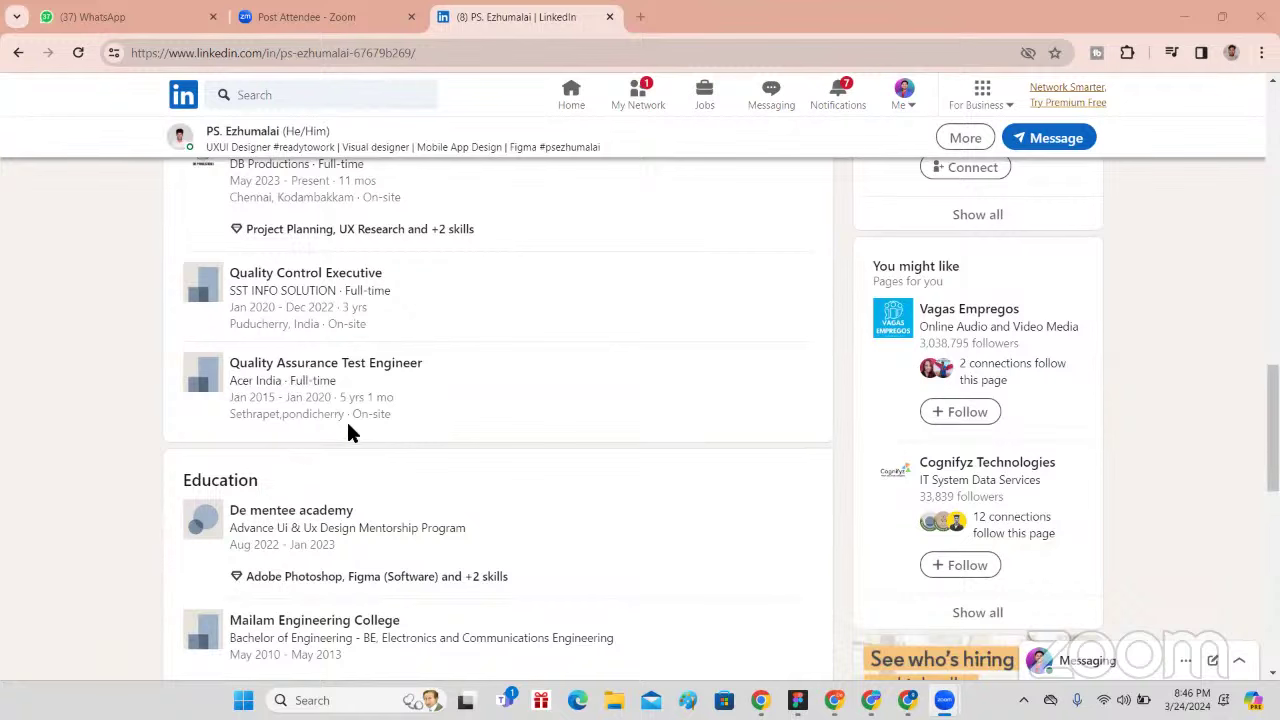
pyautogui.scroll(1, 291, 386)
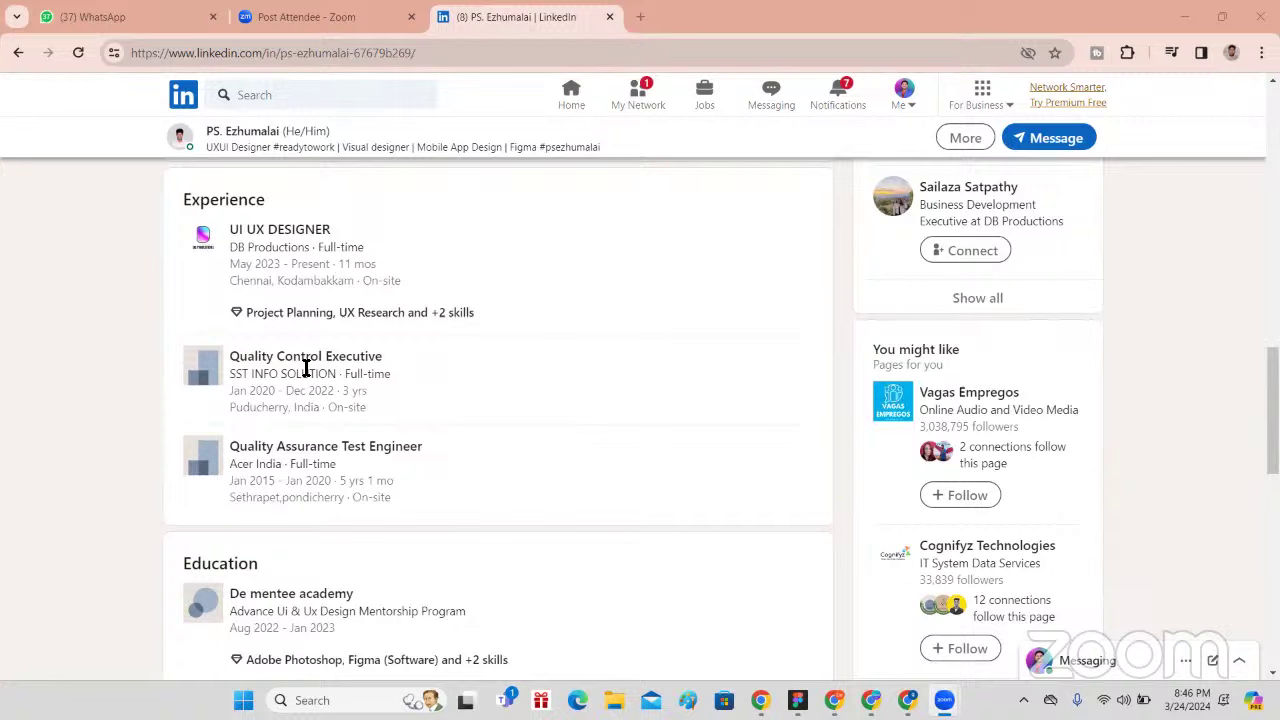
pyautogui.moveTo(234, 358); pyautogui.dragTo(404, 499)
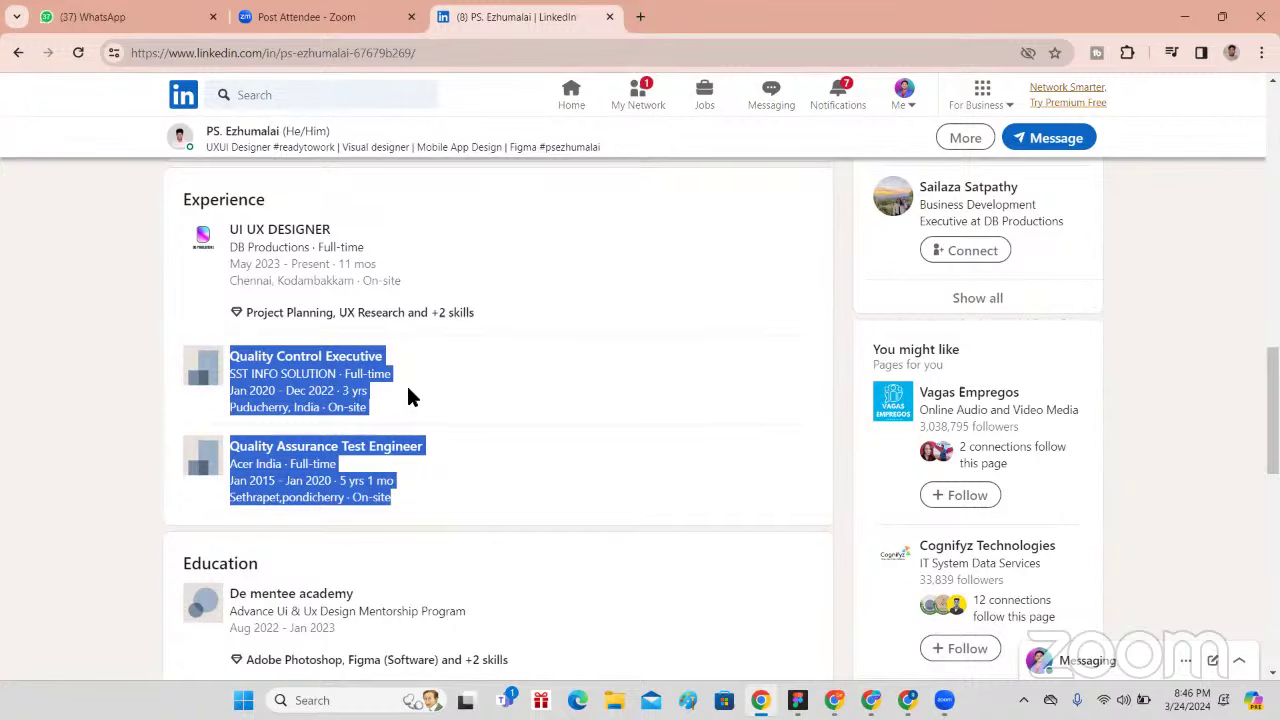
pyautogui.scroll(-3, 410, 385)
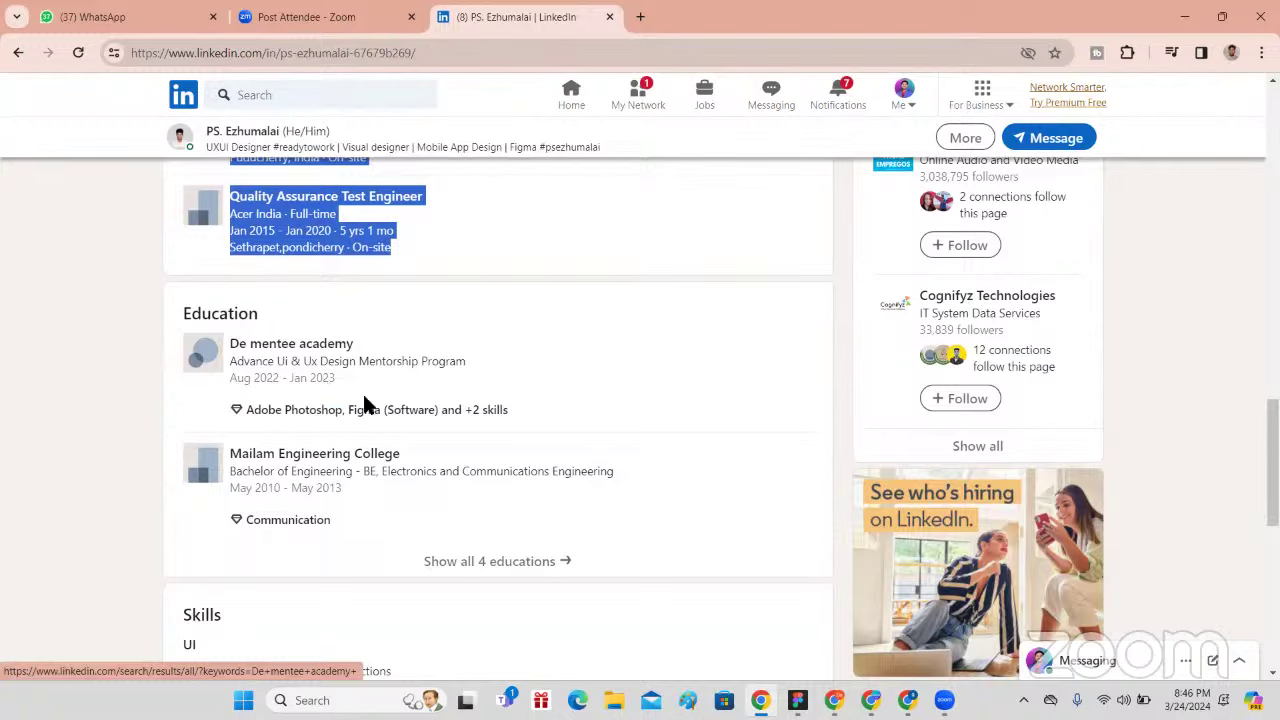
pyautogui.scroll(3, 364, 400)
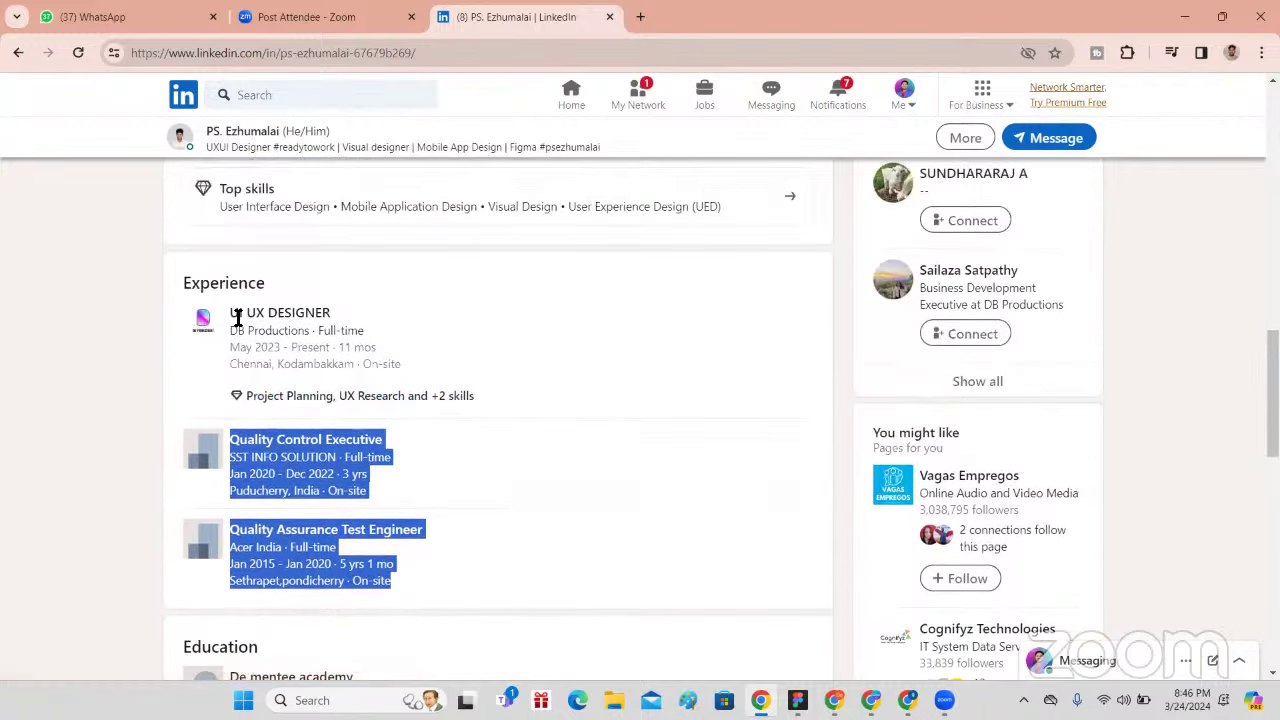
pyautogui.moveTo(232, 314); pyautogui.dragTo(398, 370)
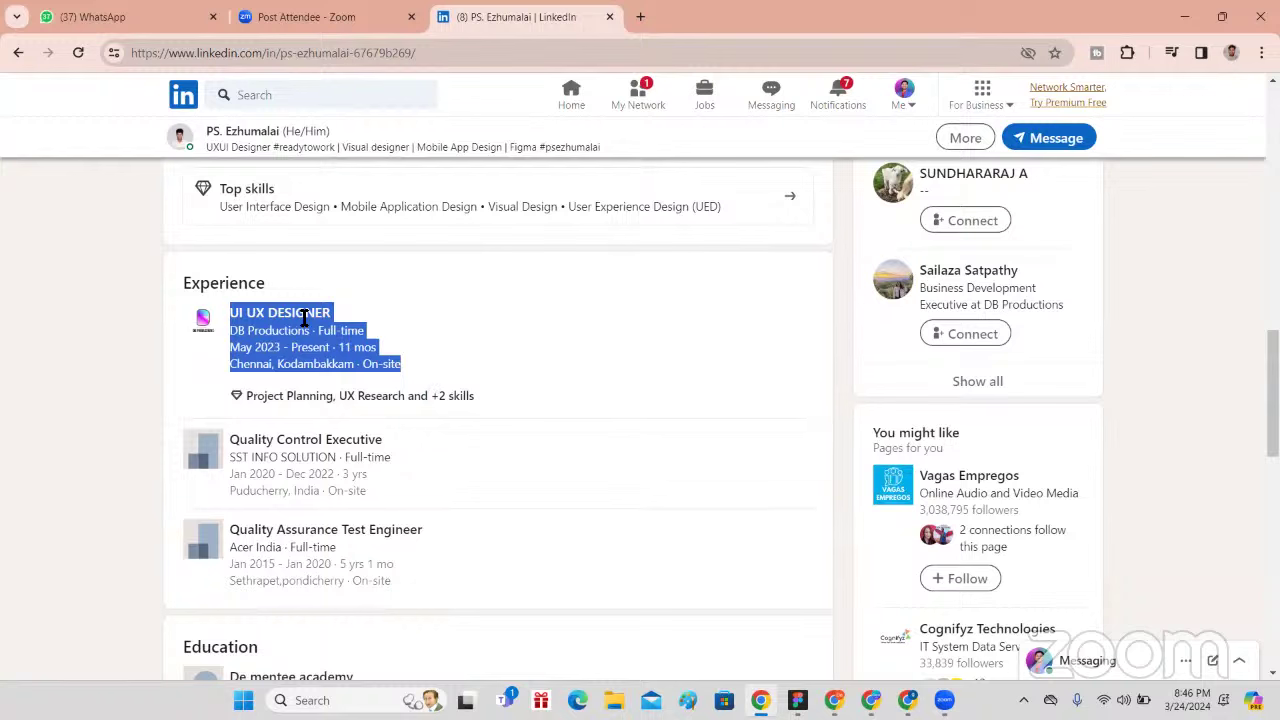
pyautogui.click(410, 344)
pyautogui.scroll(2, 457, 437)
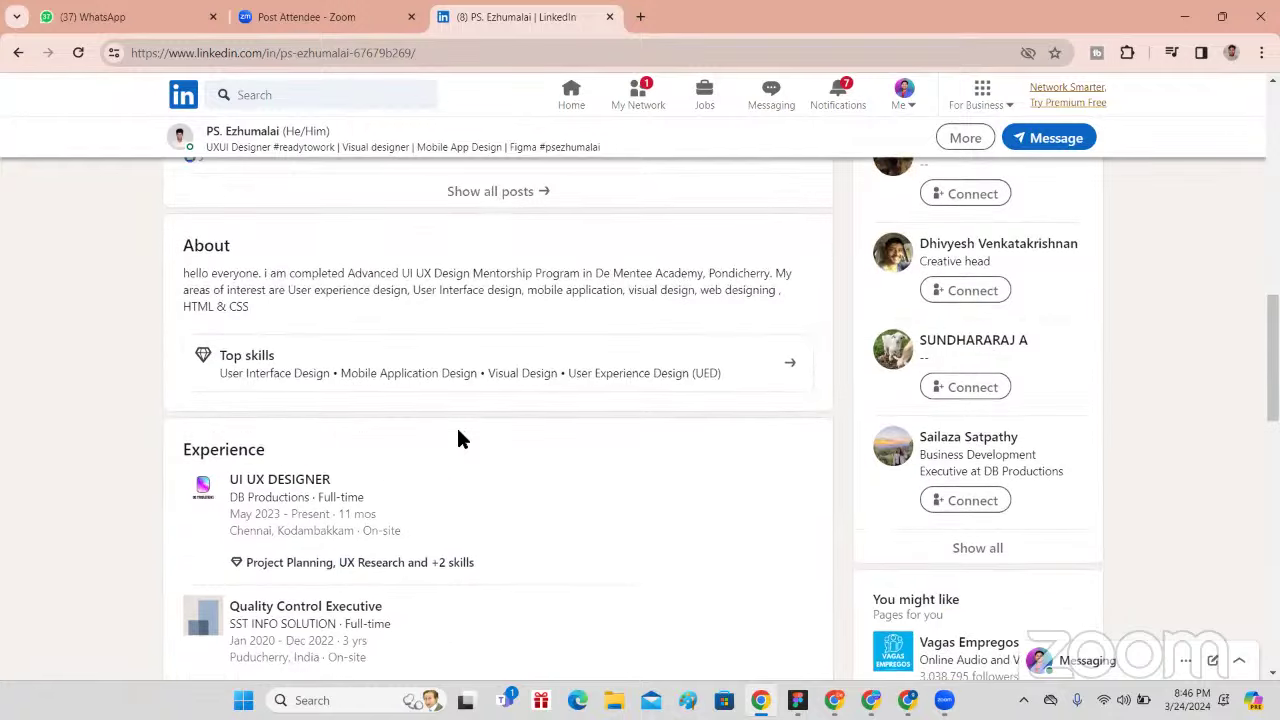
# - Open the profile's full education list and read through its entries
pyautogui.scroll(-7, 450, 420)
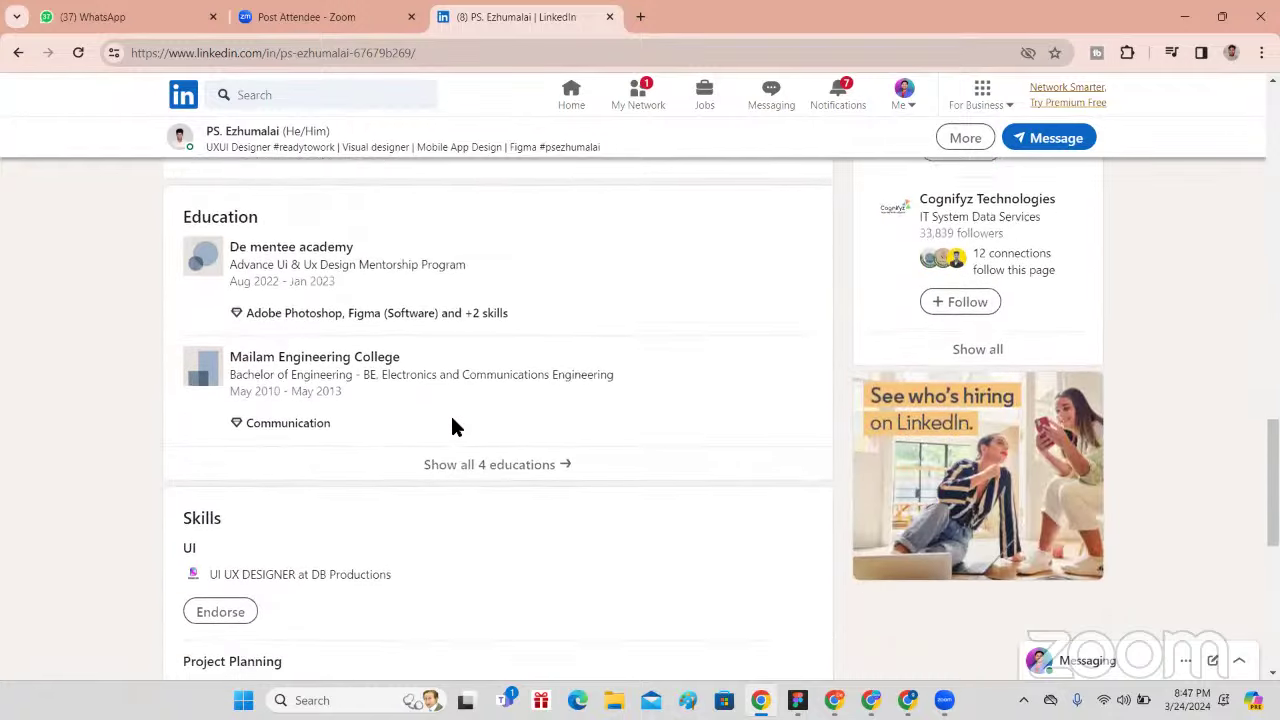
pyautogui.click(517, 400)
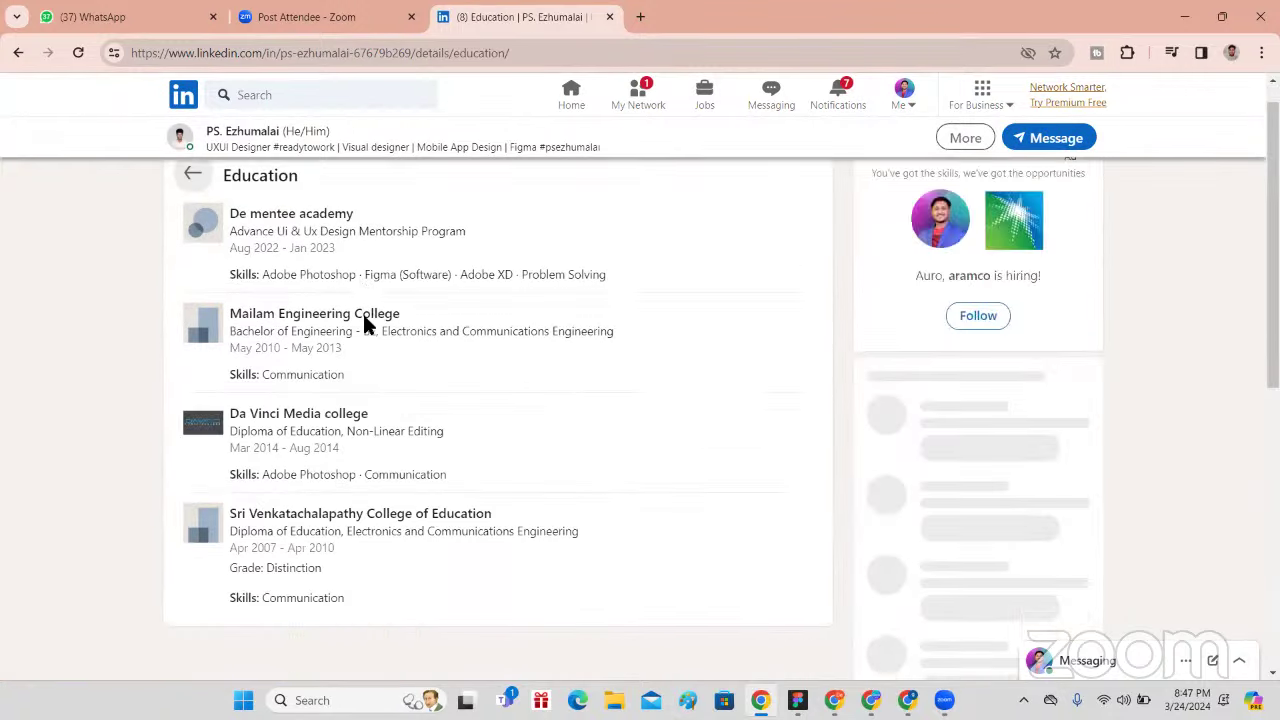
pyautogui.scroll(-2, 370, 330)
pyautogui.scroll(3, 380, 338)
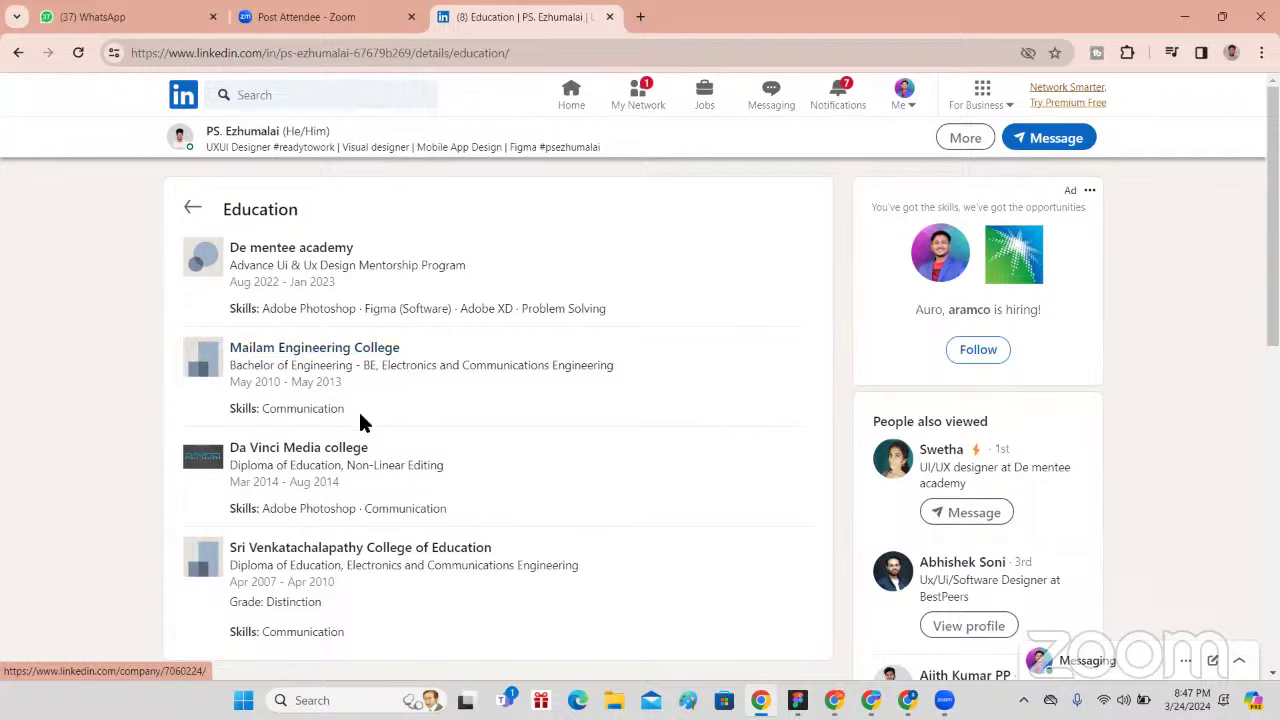
pyautogui.scroll(-3, 483, 487)
pyautogui.scroll(3, 483, 487)
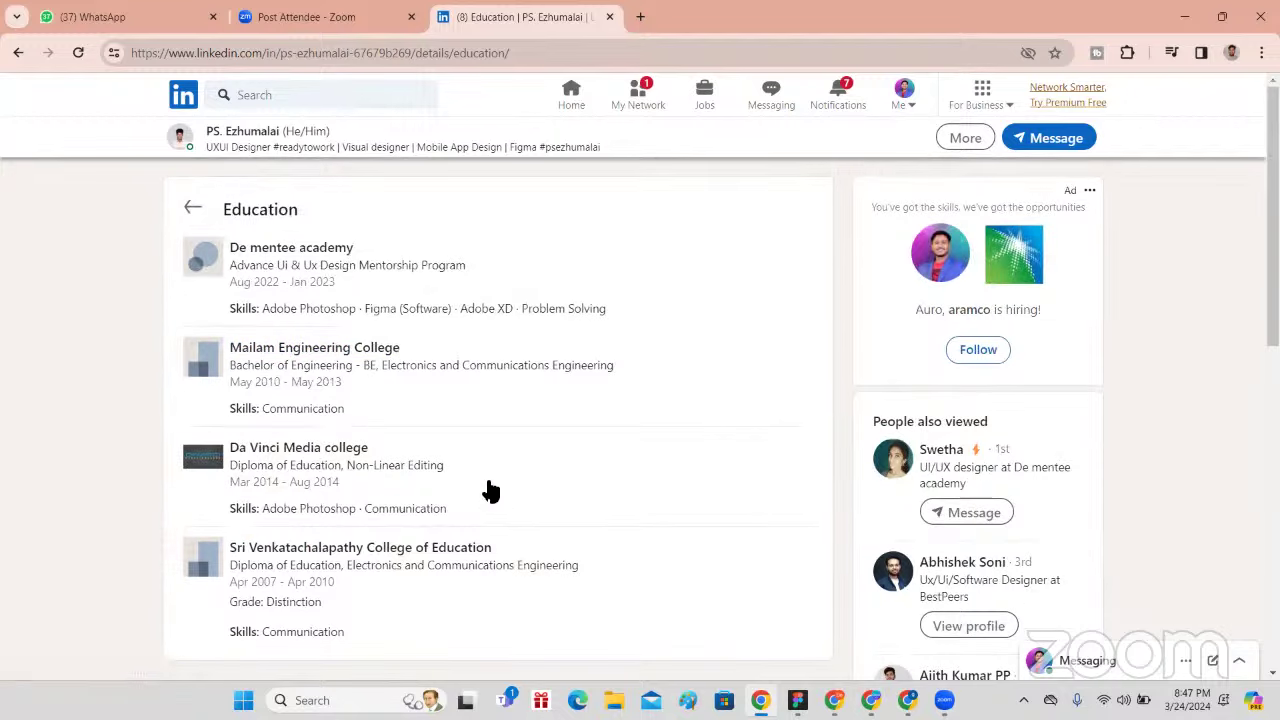
# - Return from the full education list to the designer's main LinkedIn profile and look back over its Experience and Education sections
pyautogui.click(193, 207)
pyautogui.scroll(6, 335, 380)
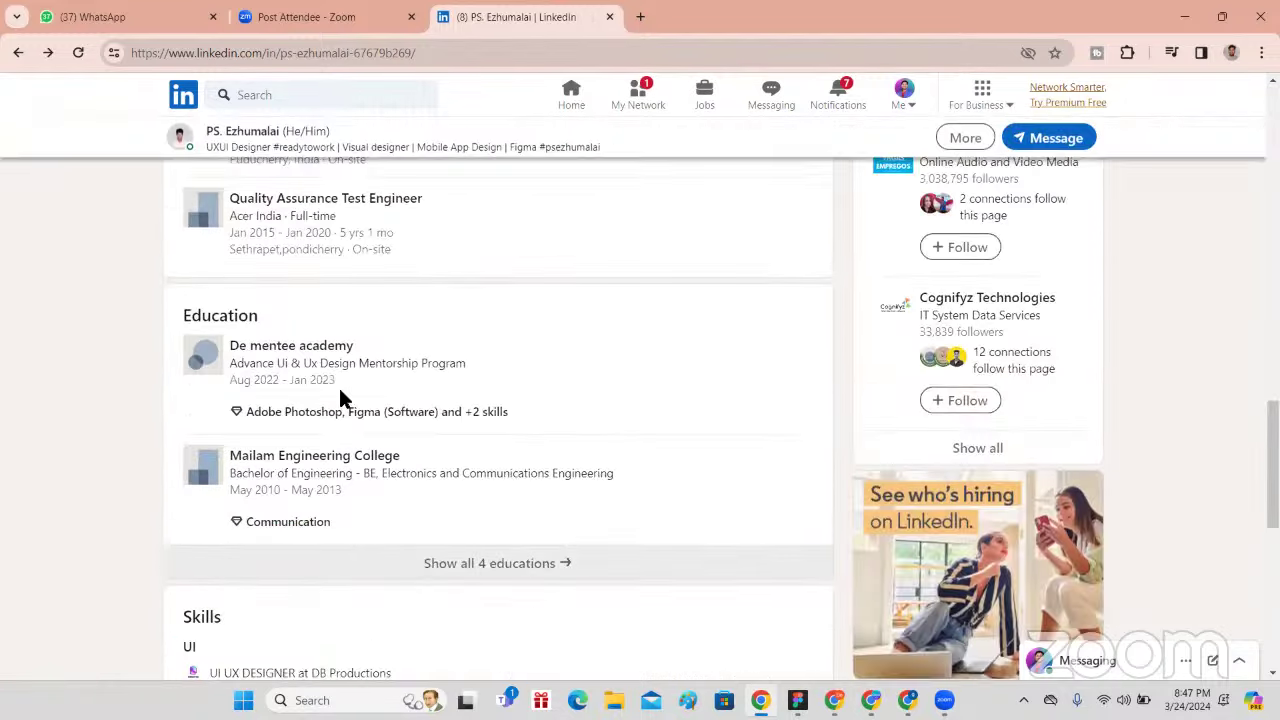
pyautogui.scroll(4, 420, 410)
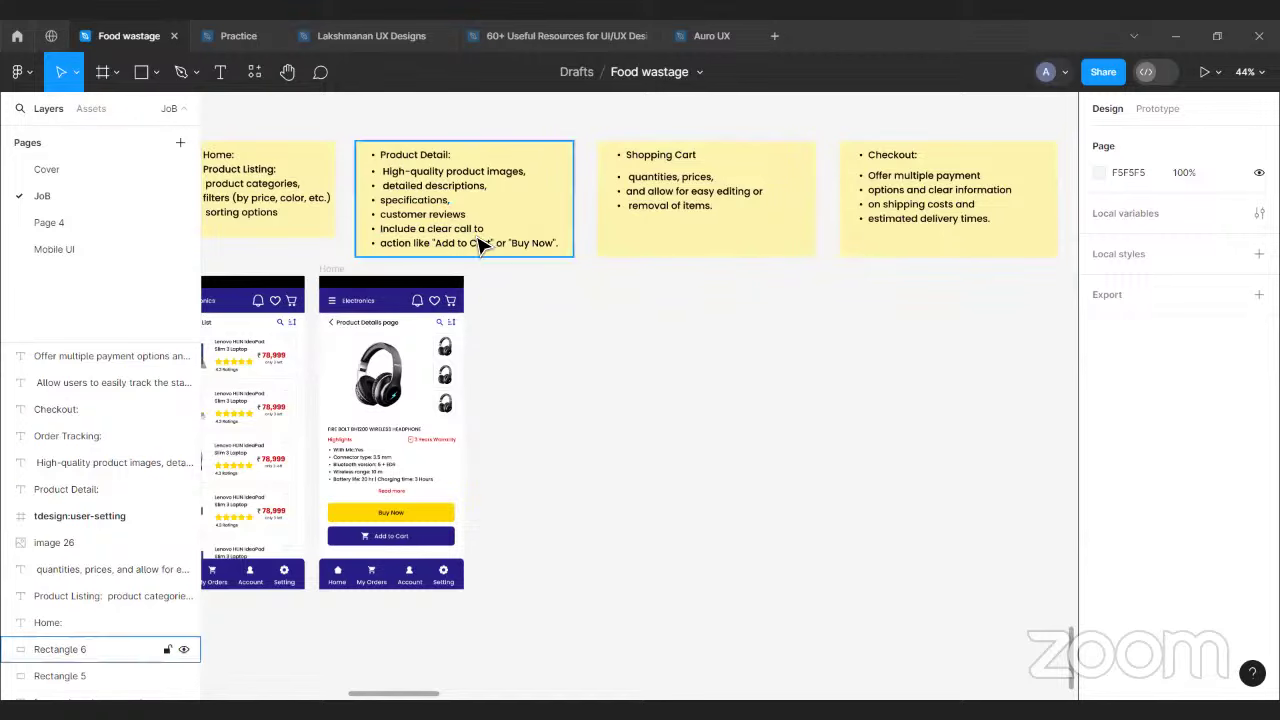
# - In the Figma design file, examine the Product Detail and Shopping Cart notes against the product details screen below them
pyautogui.scroll(-2, 491, 289)
pyautogui.scroll(5, 600, 308)
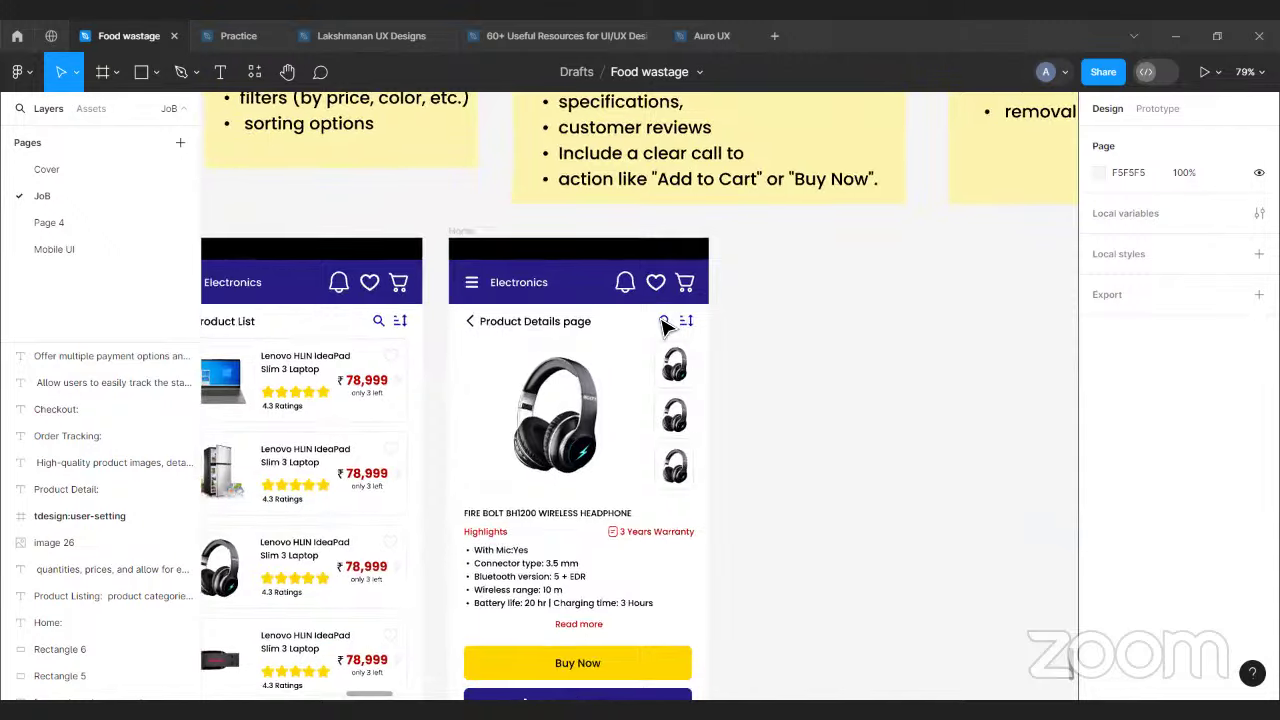
pyautogui.hscroll(3, 666, 323)
pyautogui.scroll(3, 666, 329)
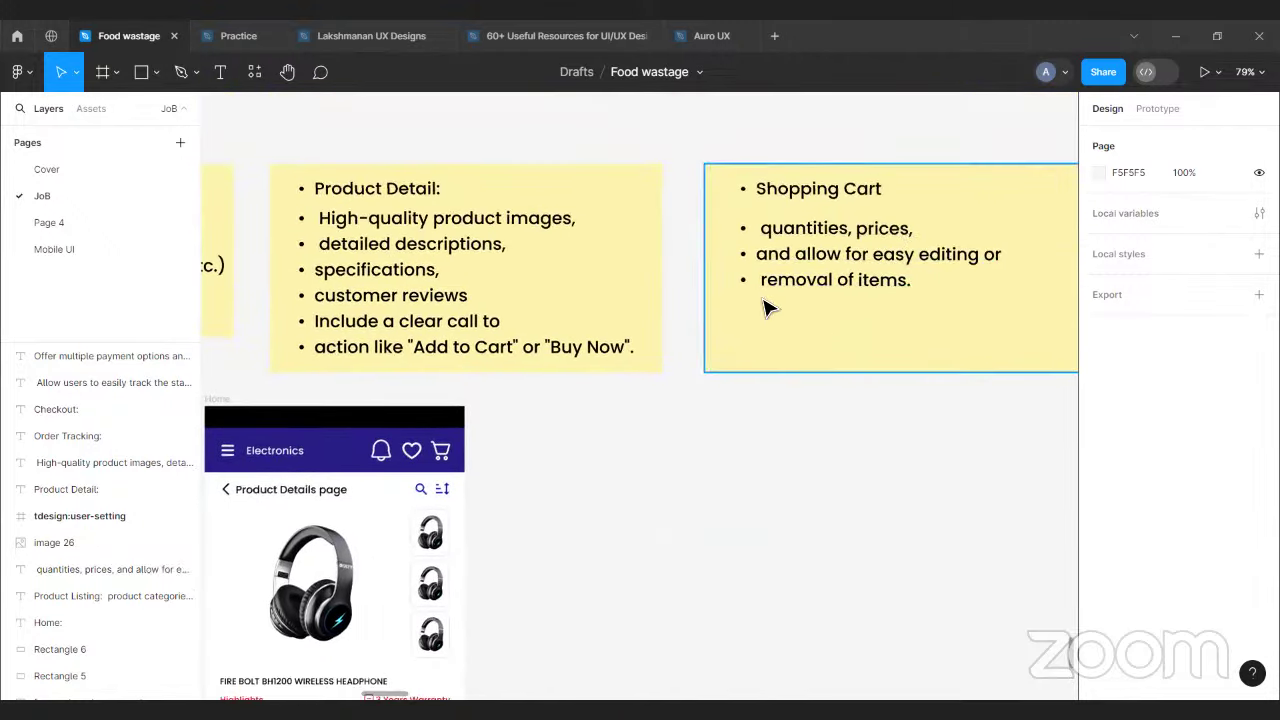
pyautogui.scroll(-1, 674, 397)
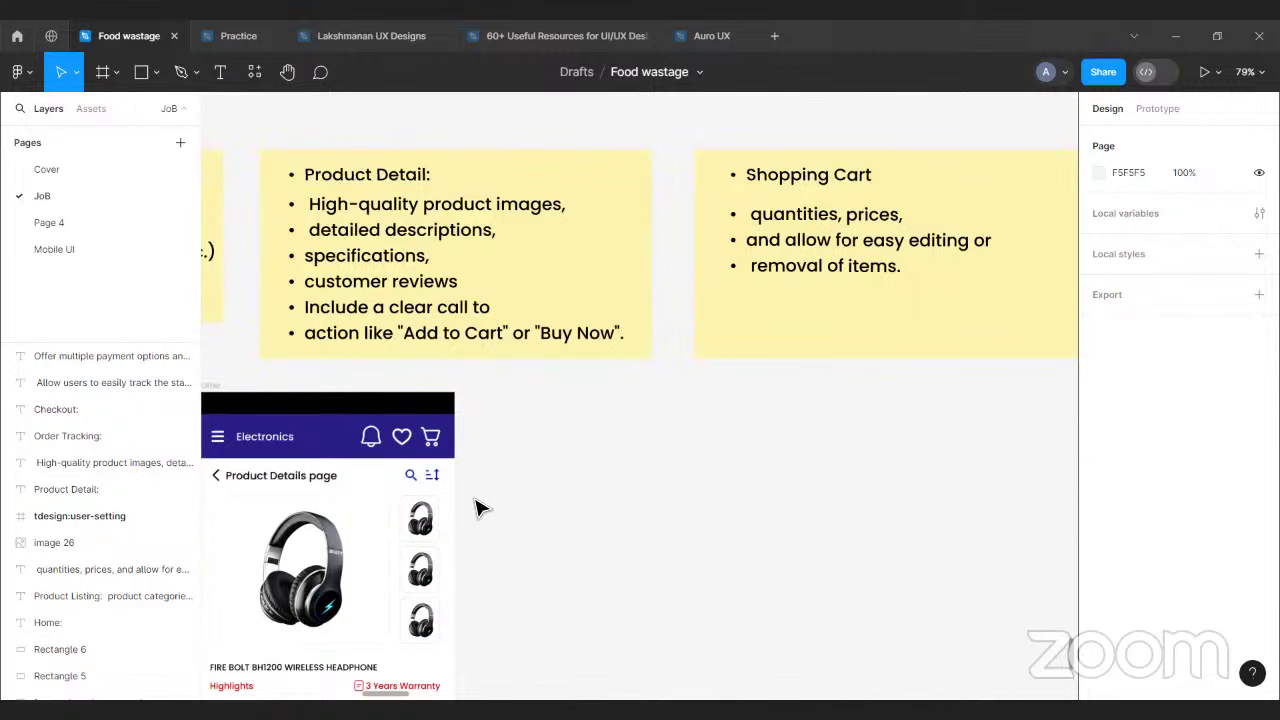
pyautogui.scroll(-5, 484, 518)
pyautogui.scroll(4, 609, 571)
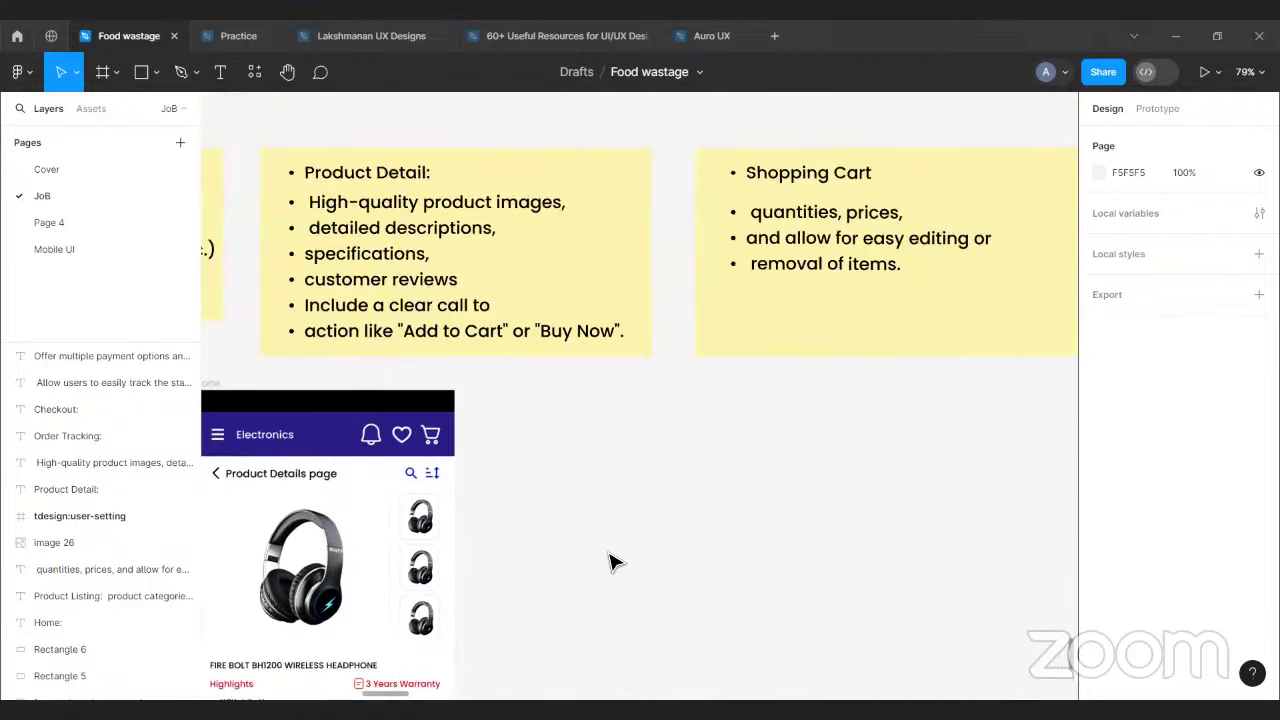
pyautogui.scroll(-2, 609, 563)
pyautogui.scroll(-3, 609, 563)
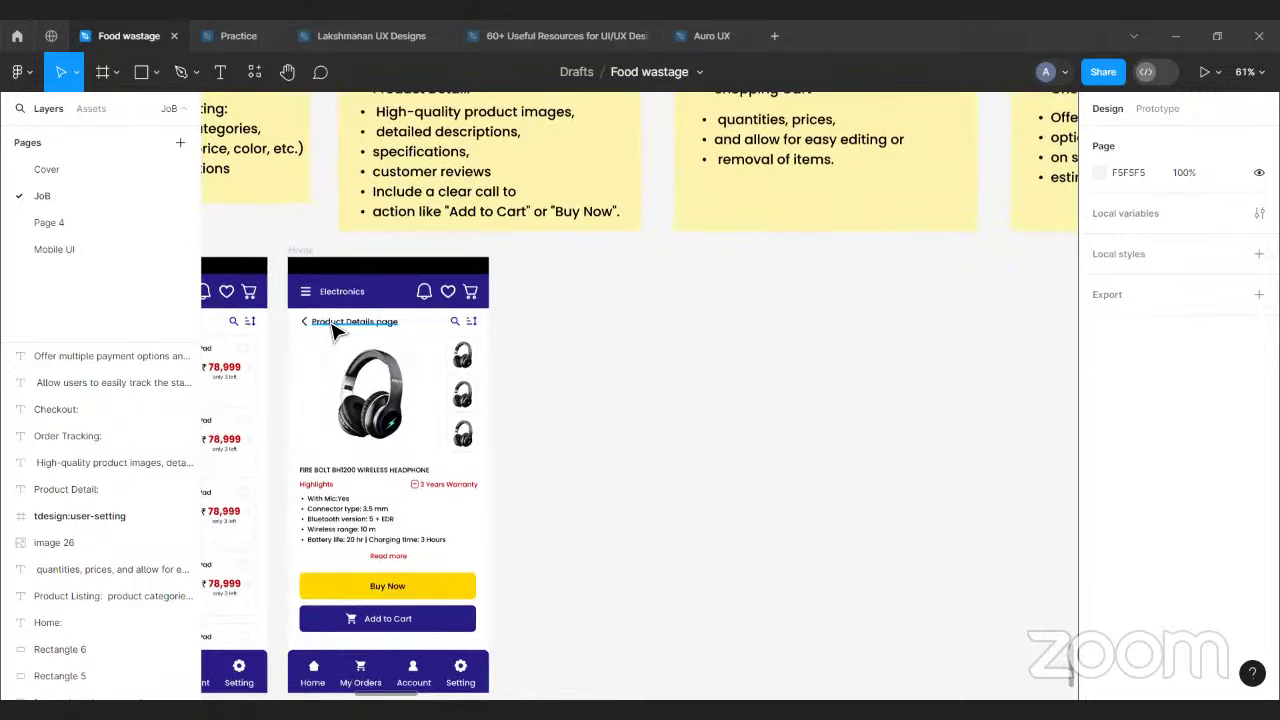
# - Rename the headphone product screen's frame as Product Details page, using the wording of its on-screen title
pyautogui.click(332, 323)
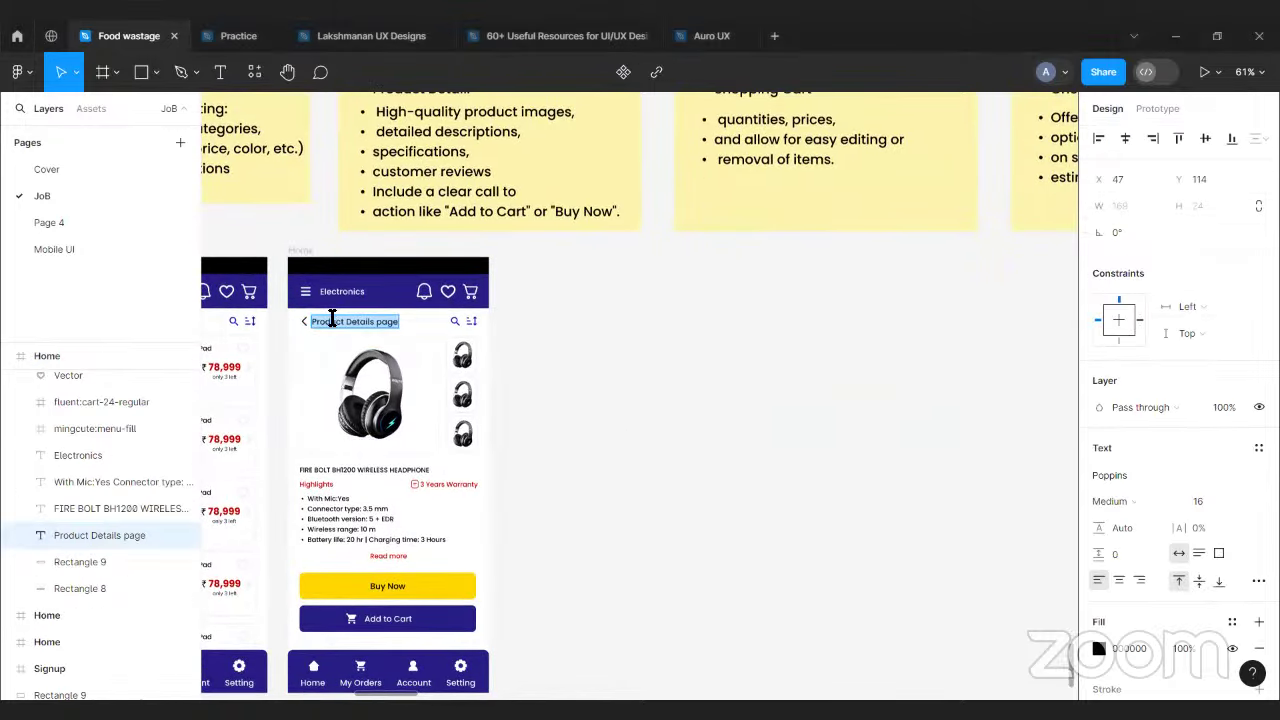
pyautogui.click(303, 251)
pyautogui.write('Product Details page')
pyautogui.click(575, 330)
pyautogui.click(352, 252)
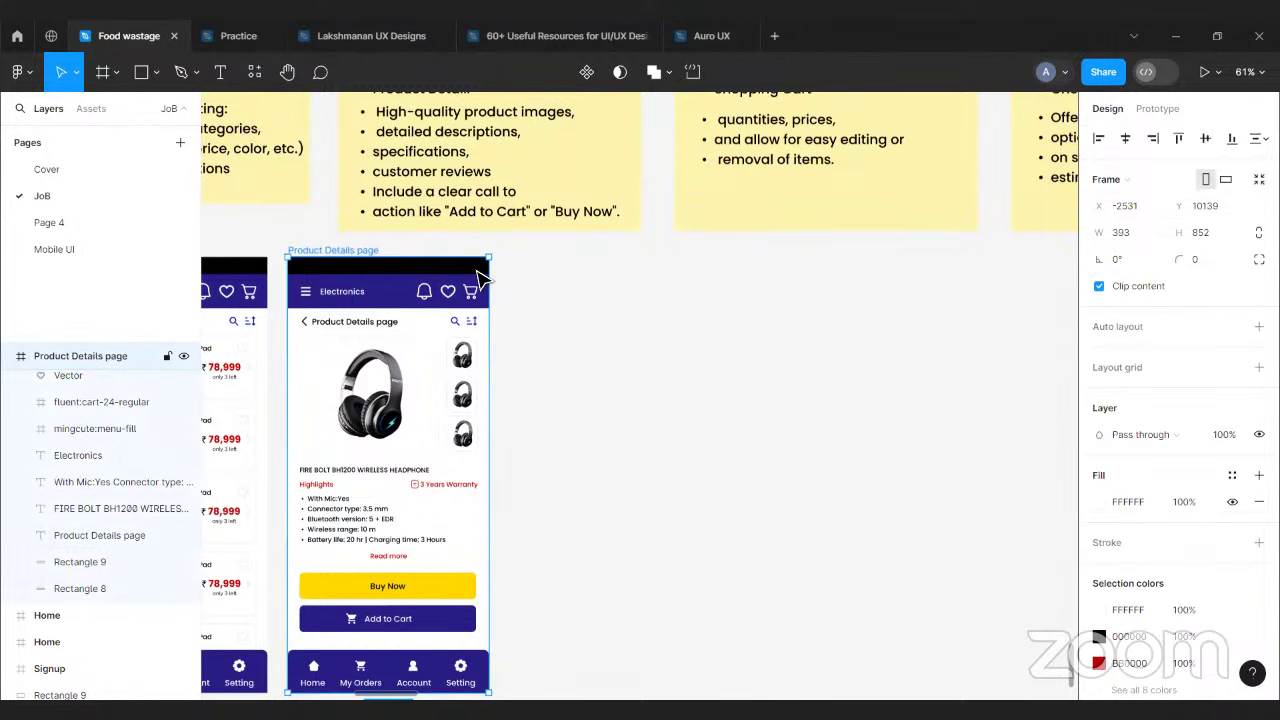
# - Duplicate the Product Details page frame beside the original and rename the copy Cart
pyautogui.hotkey('ctrl', 'd')
pyautogui.click(771, 309)
pyautogui.scroll(3, 596, 318)
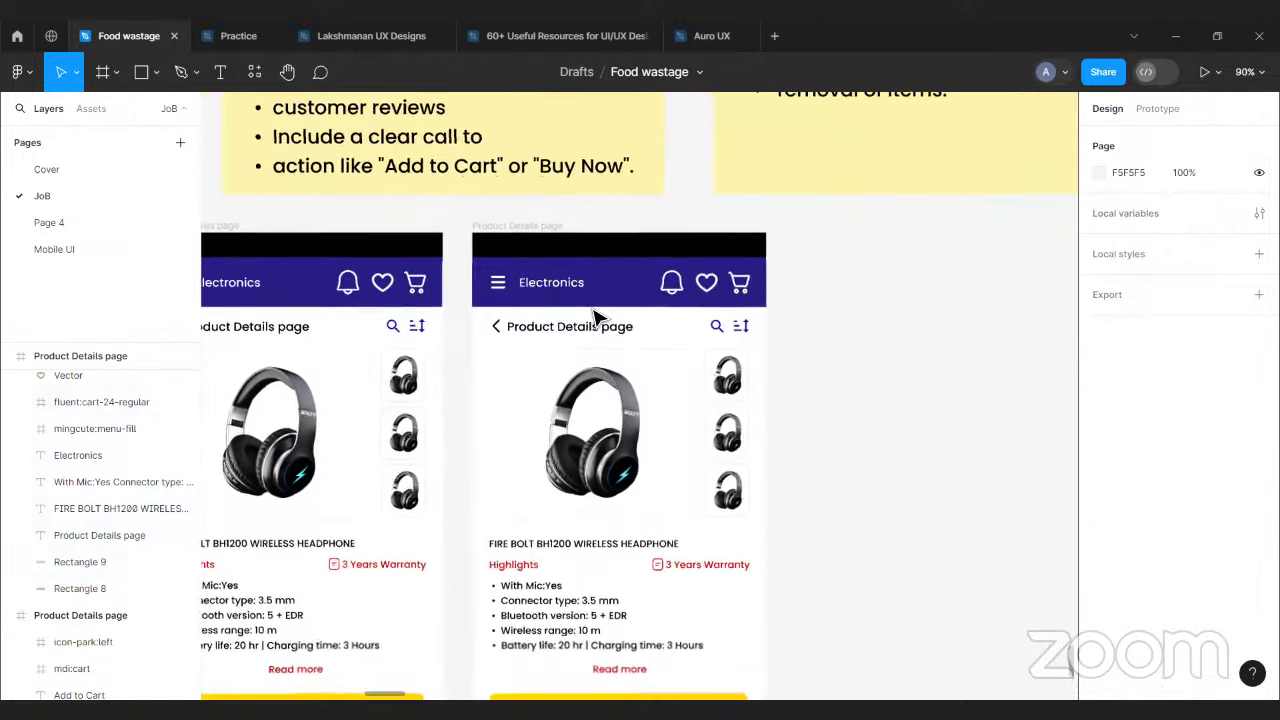
pyautogui.click(546, 226)
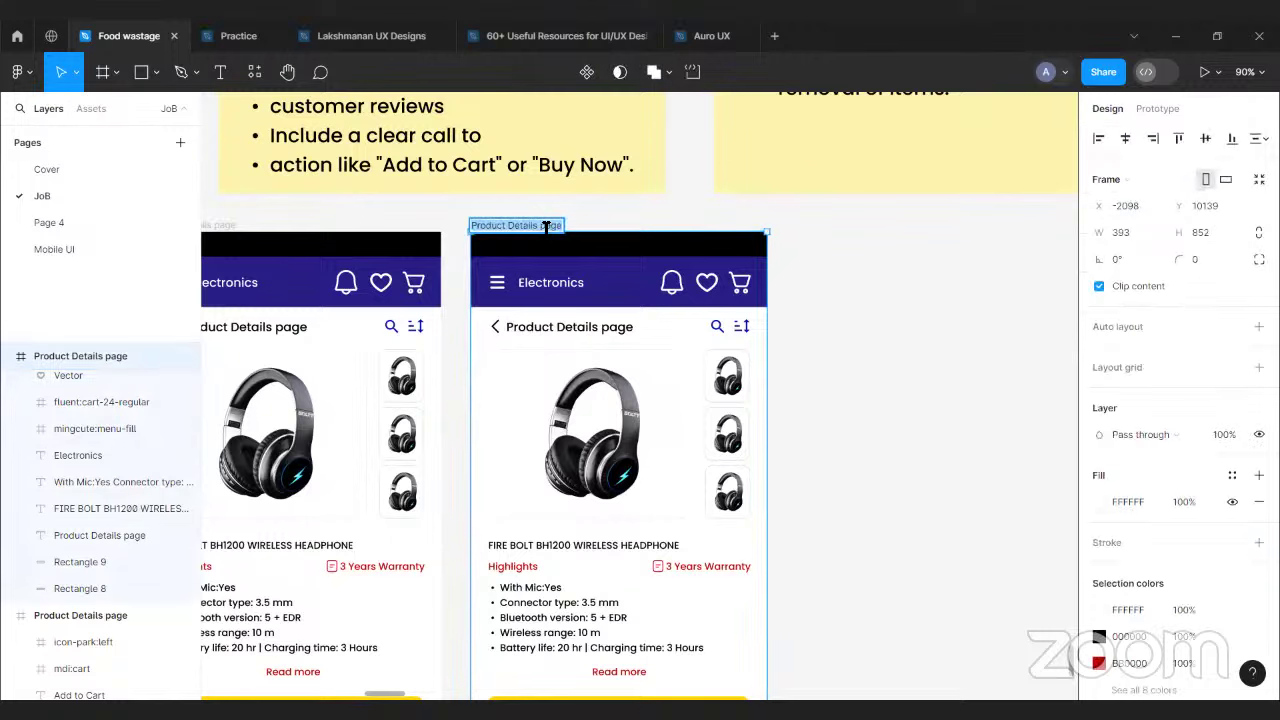
pyautogui.write('Car')
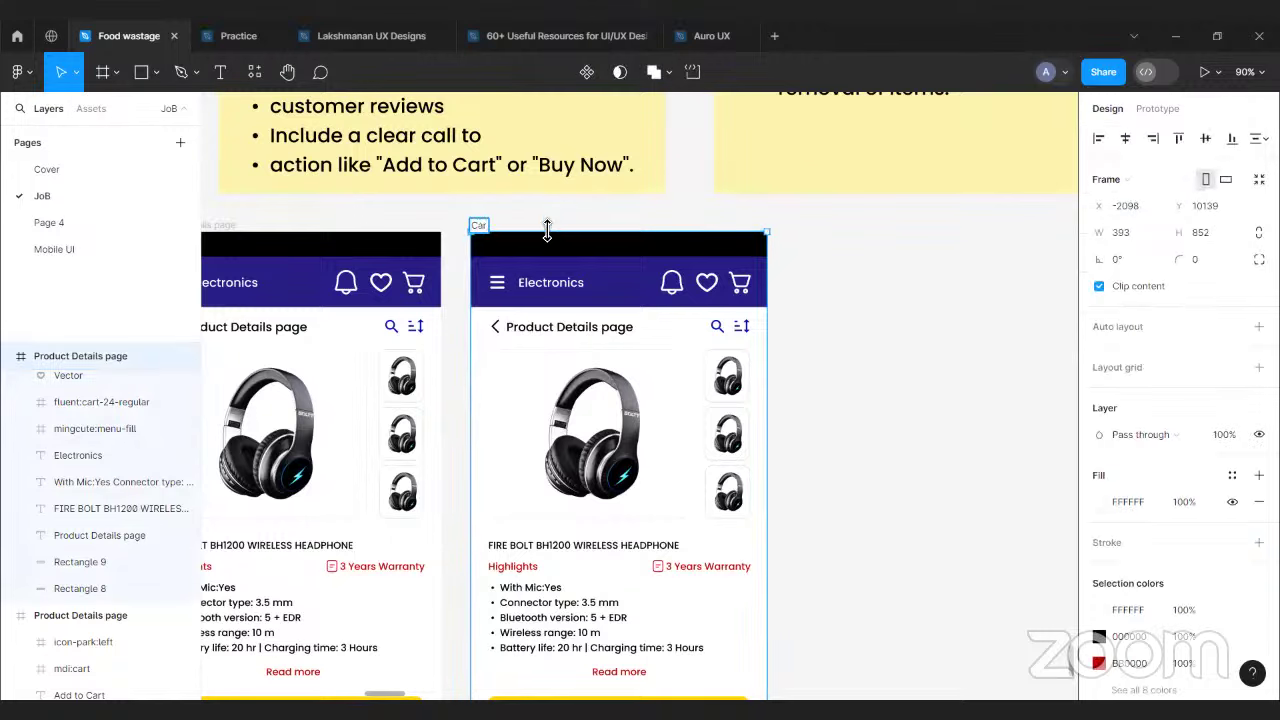
pyautogui.write('t')
pyautogui.press('Return')
pyautogui.click(815, 362)
# - Replace the Electronics header text on the new Cart screen with Cart
pyautogui.scroll(-2, 790, 352)
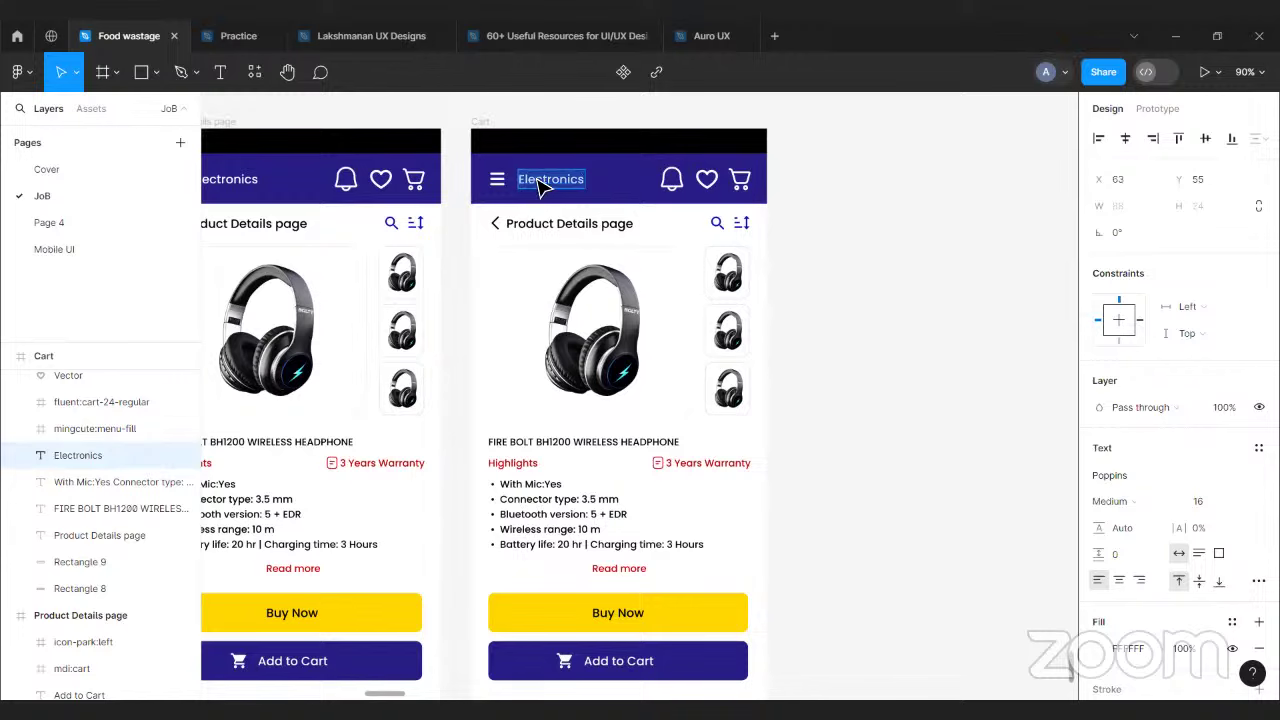
pyautogui.write('Cart')
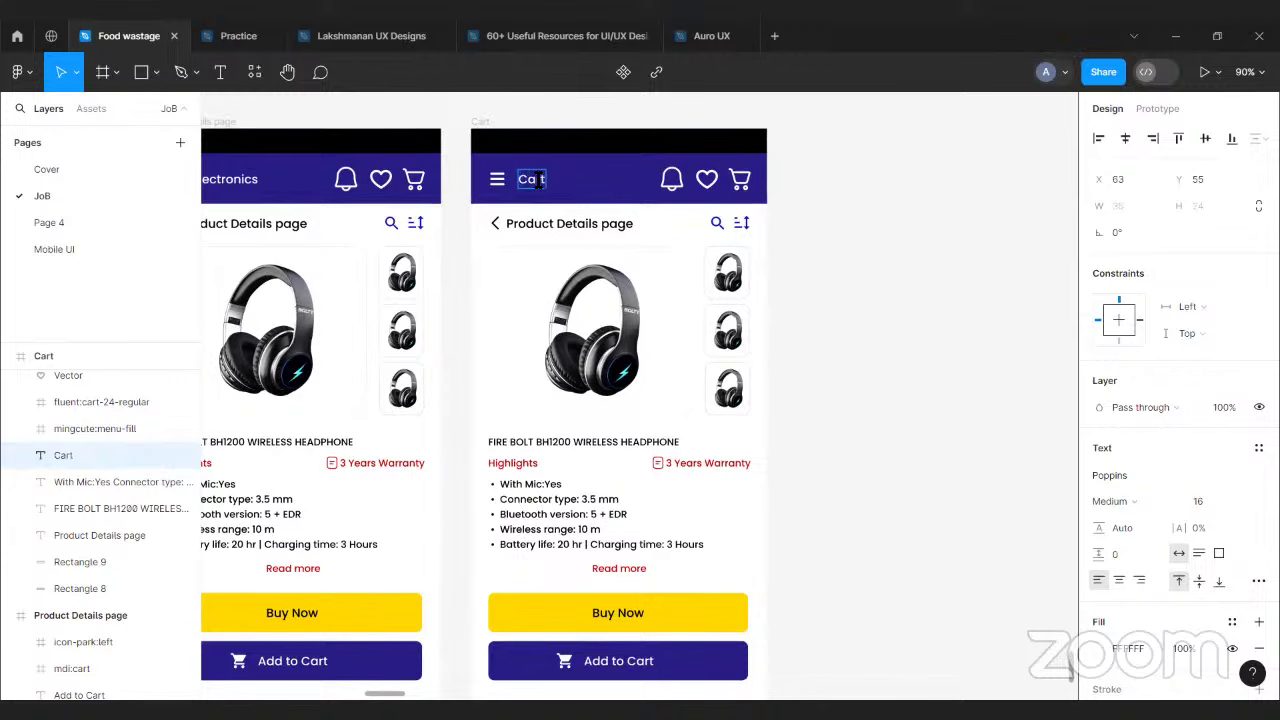
pyautogui.click(854, 283)
pyautogui.hscroll(-5, 560, 220)
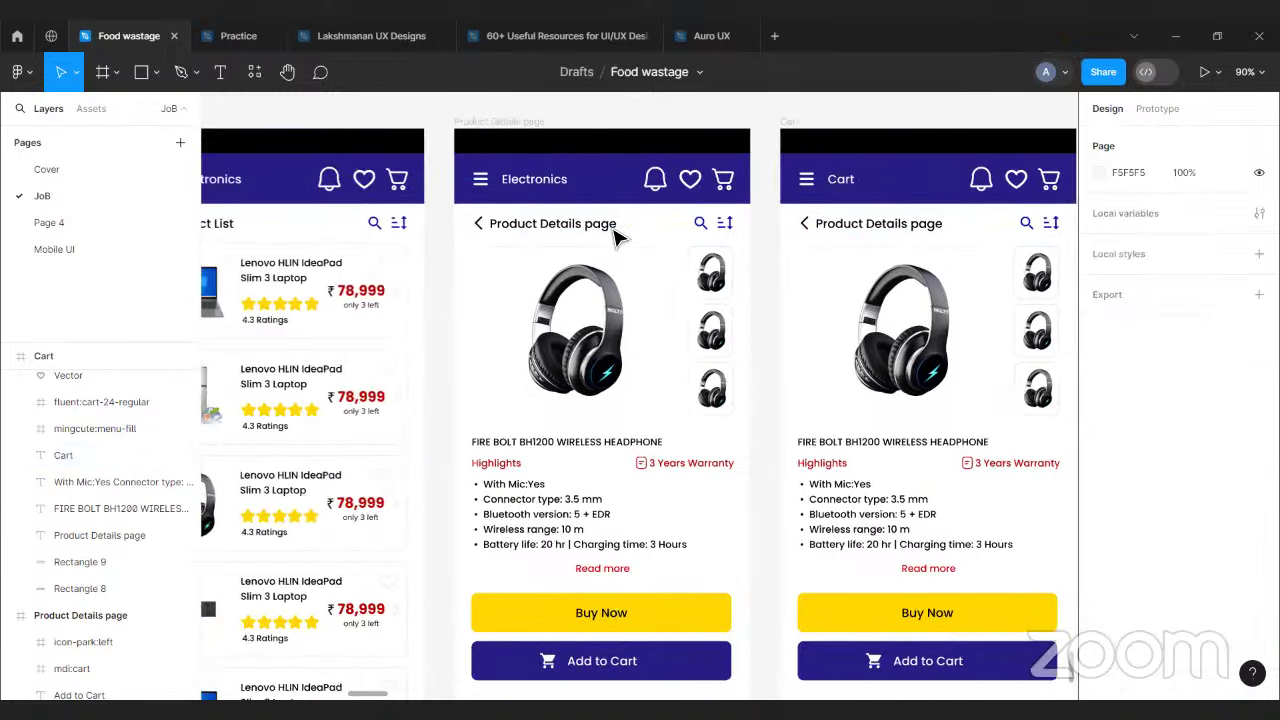
# - Change the page title beside the back arrow on the Cart screen to My Cart
pyautogui.click(857, 183)
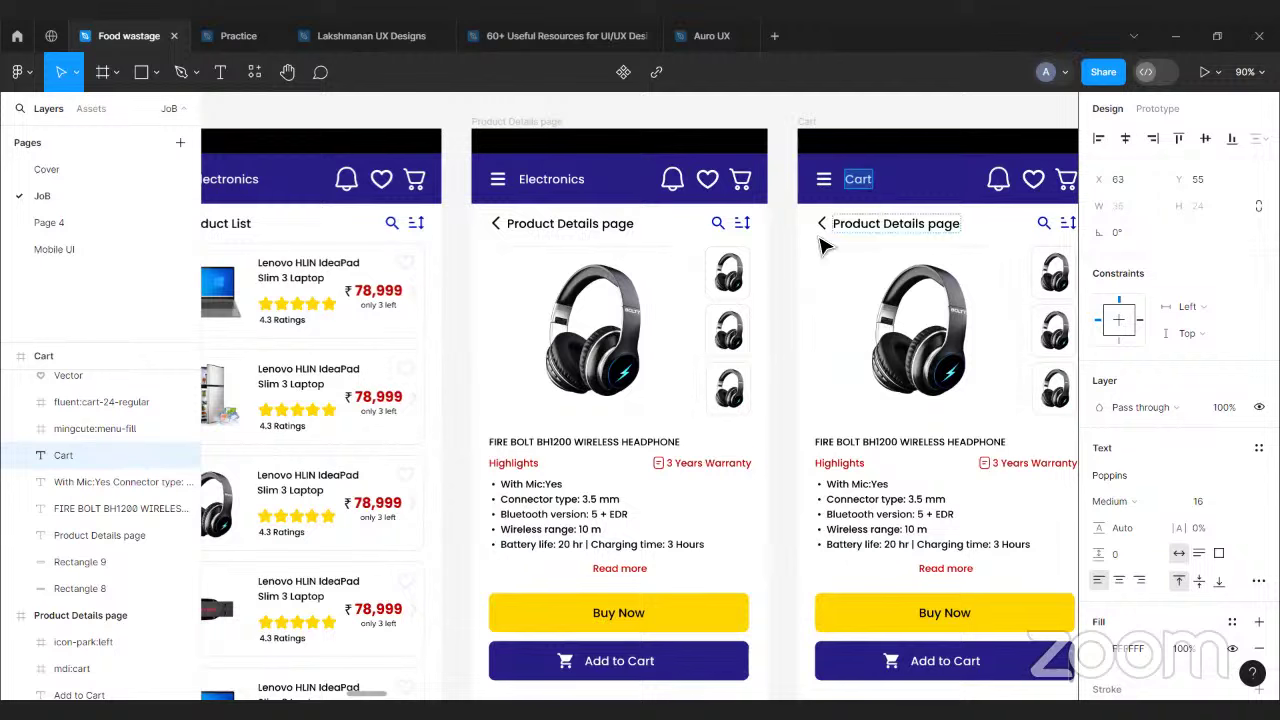
pyautogui.click(858, 222)
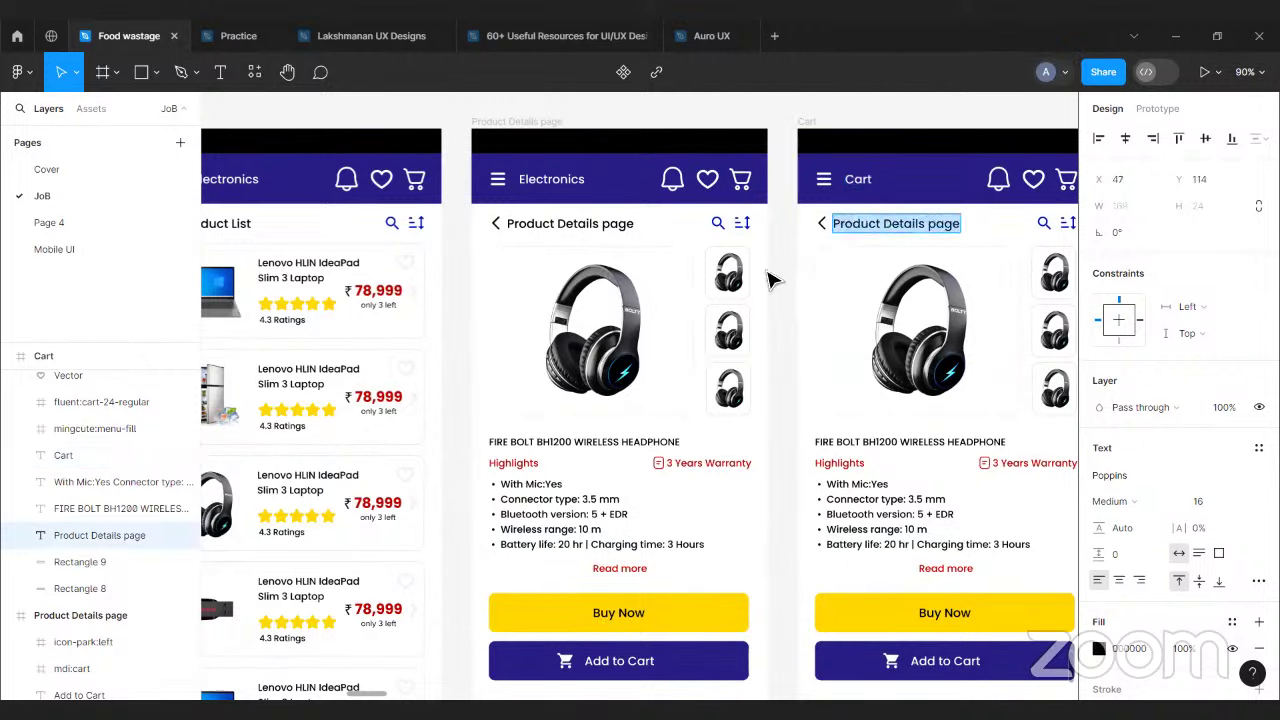
pyautogui.write('My Cart')
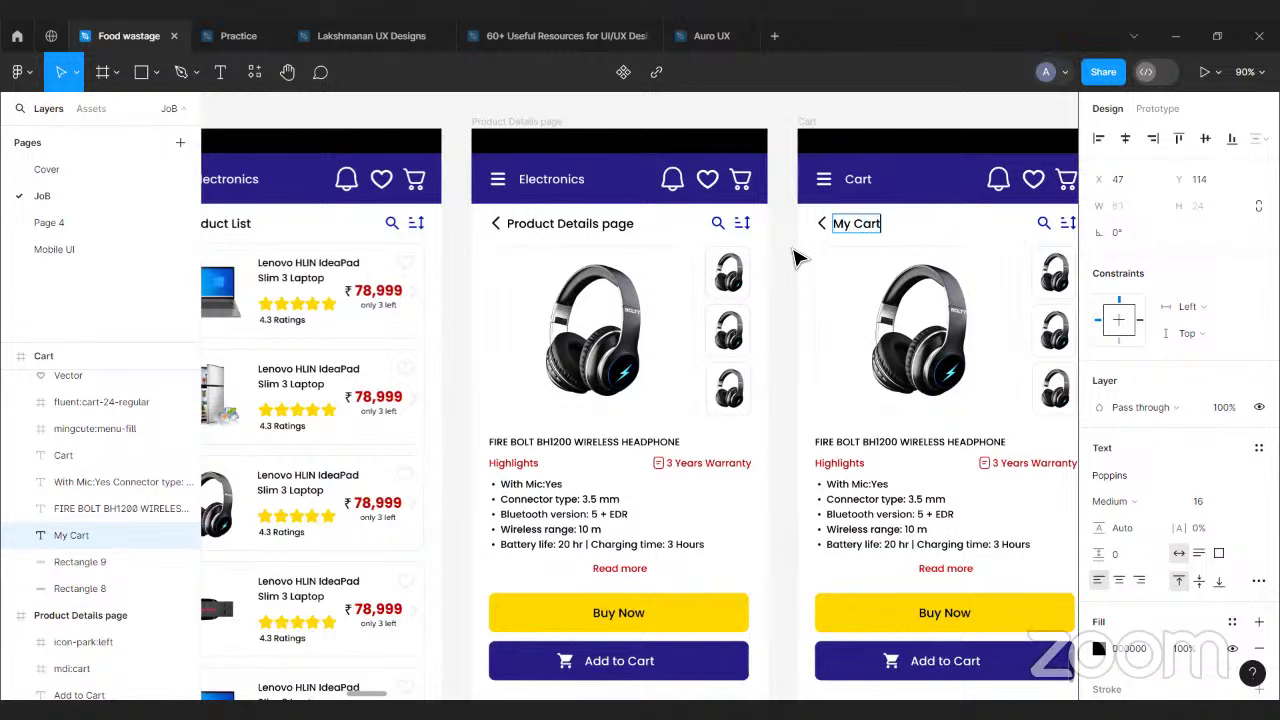
pyautogui.press('Escape')
pyautogui.press('Escape')
# - Delete the large headphone image and the rounded rectangle behind it from the Cart screen
pyautogui.moveTo(788, 253); pyautogui.dragTo(587, 262)
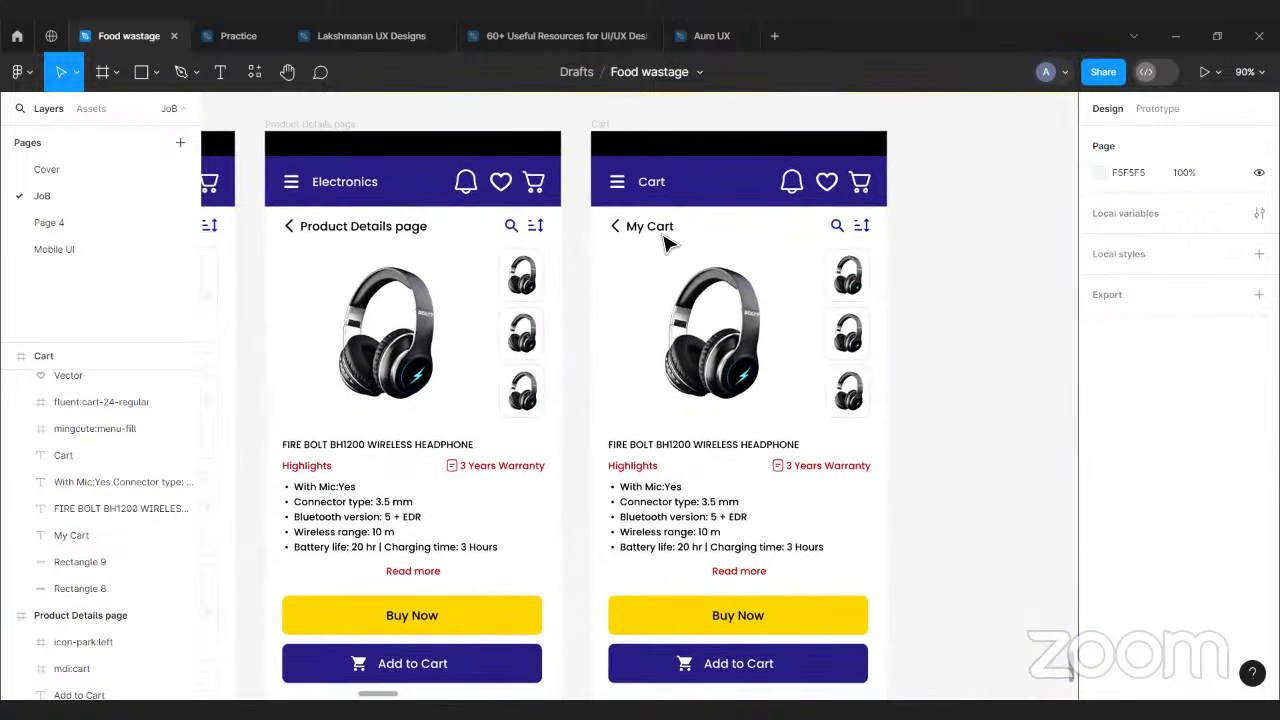
pyautogui.click(650, 312)
pyautogui.press('Delete')
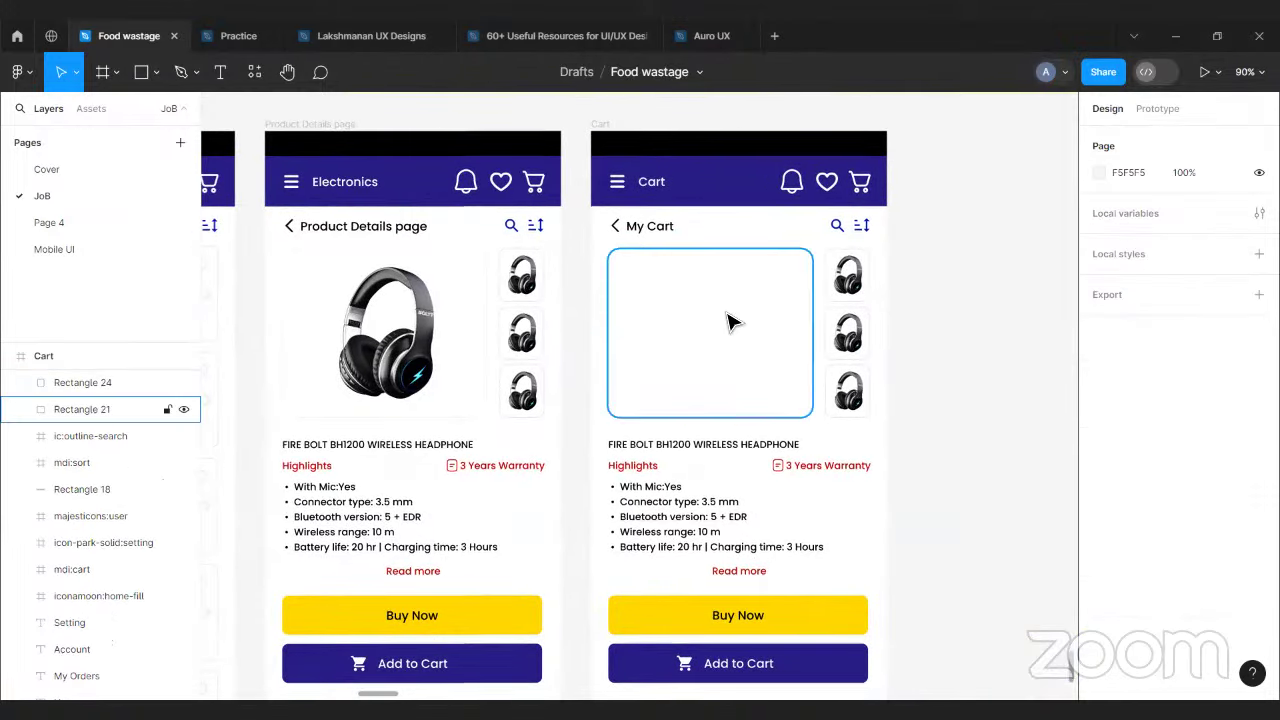
pyautogui.click(728, 322)
pyautogui.press('Delete')
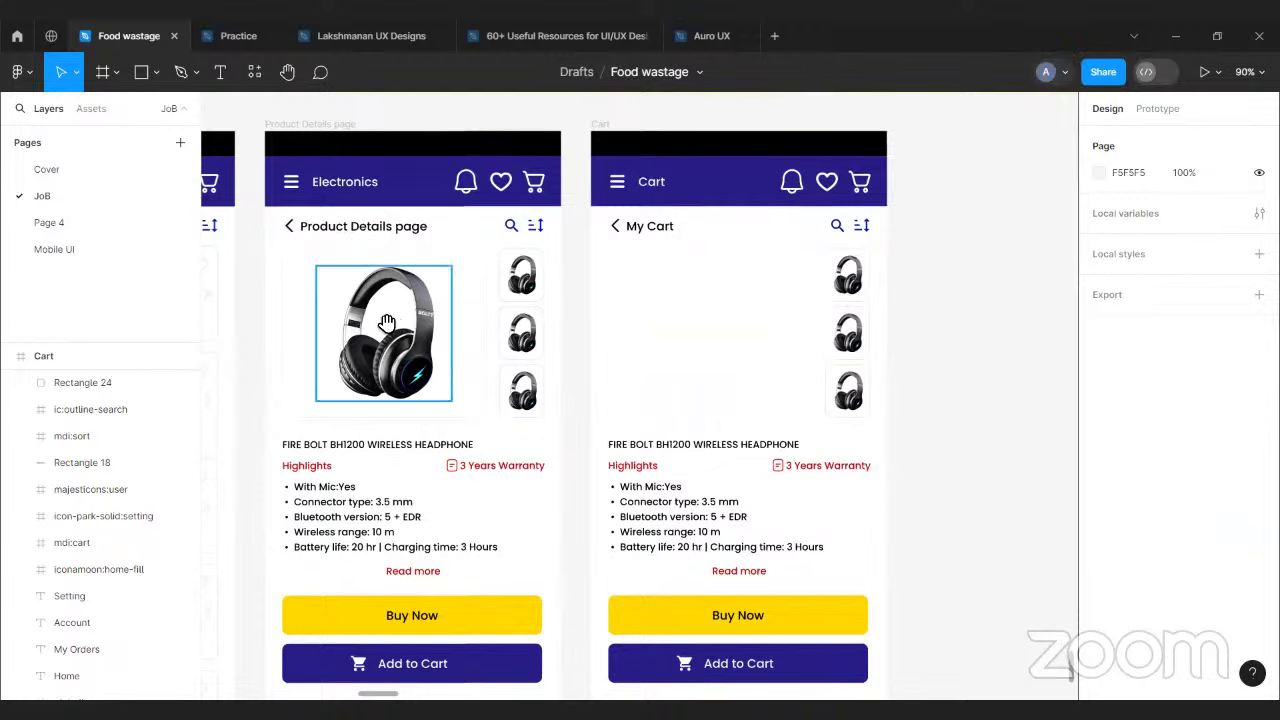
# - Copy the first laptop product card from the Product List screen
pyautogui.hscroll(-10, 400, 330)
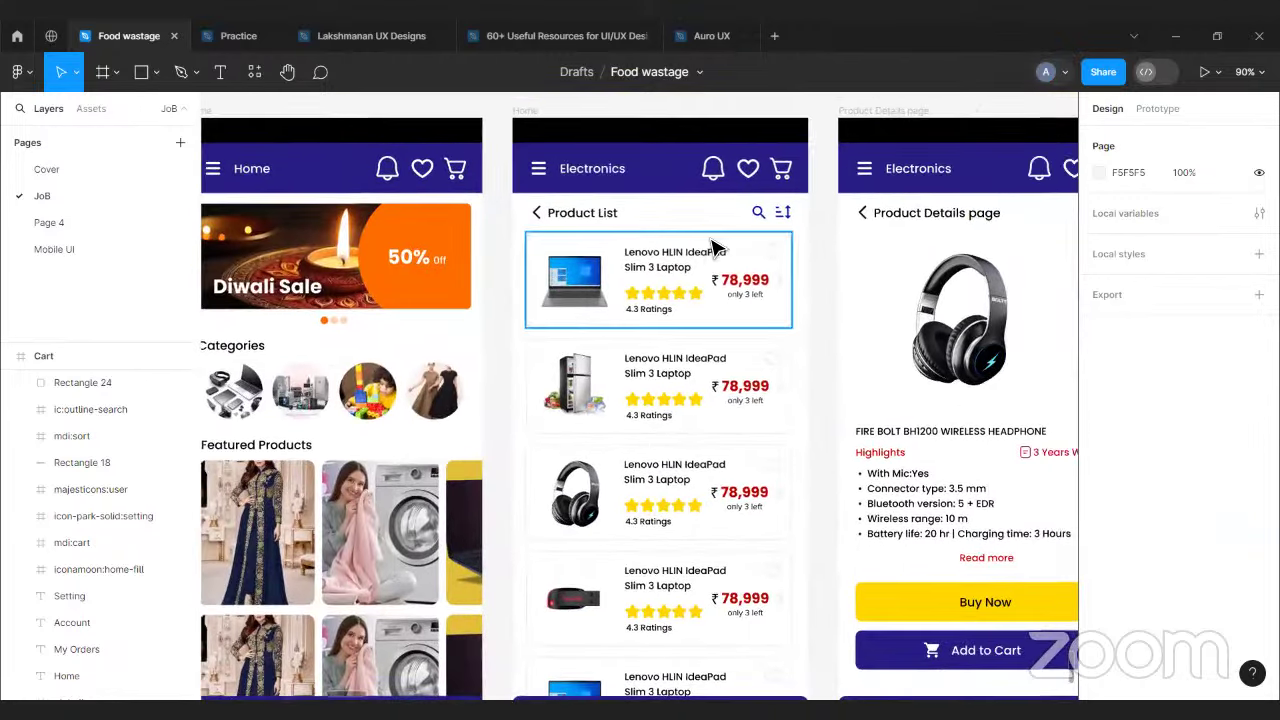
pyautogui.click(713, 243)
pyautogui.hscroll(10, 450, 320)
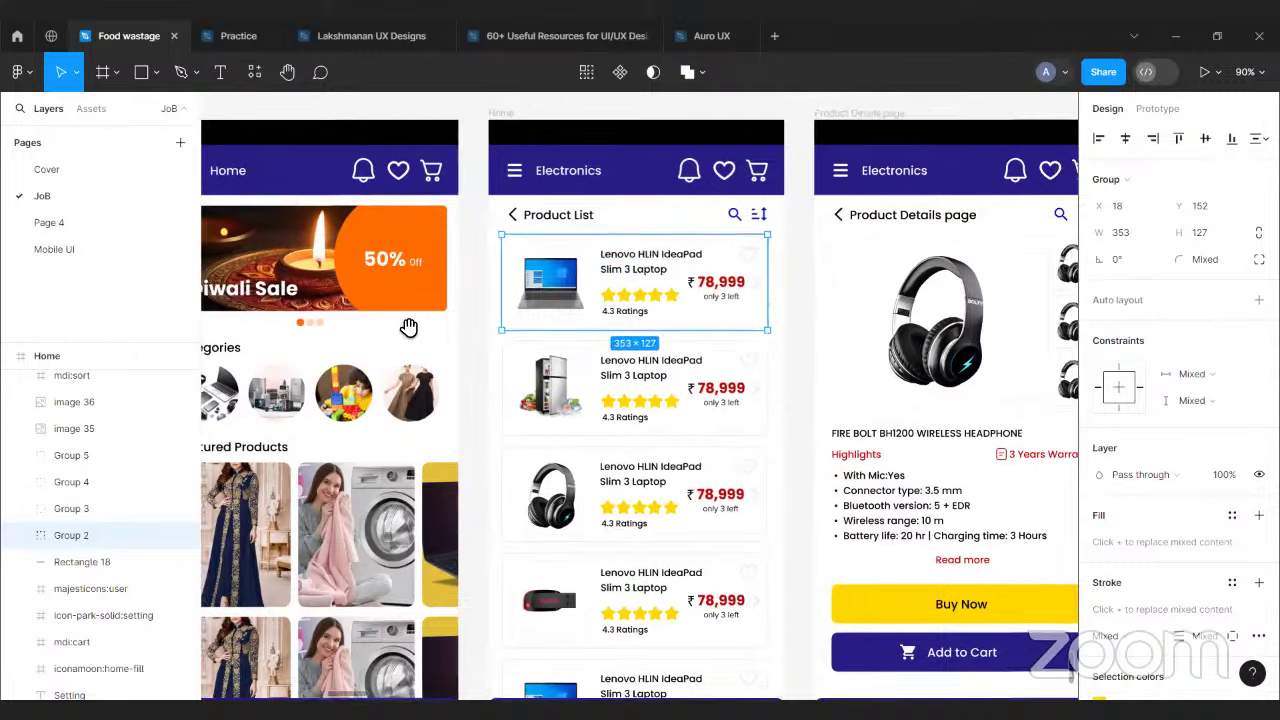
# - Delete the three headphone thumbnails and their boxes from the Cart screen
pyautogui.click(490, 125)
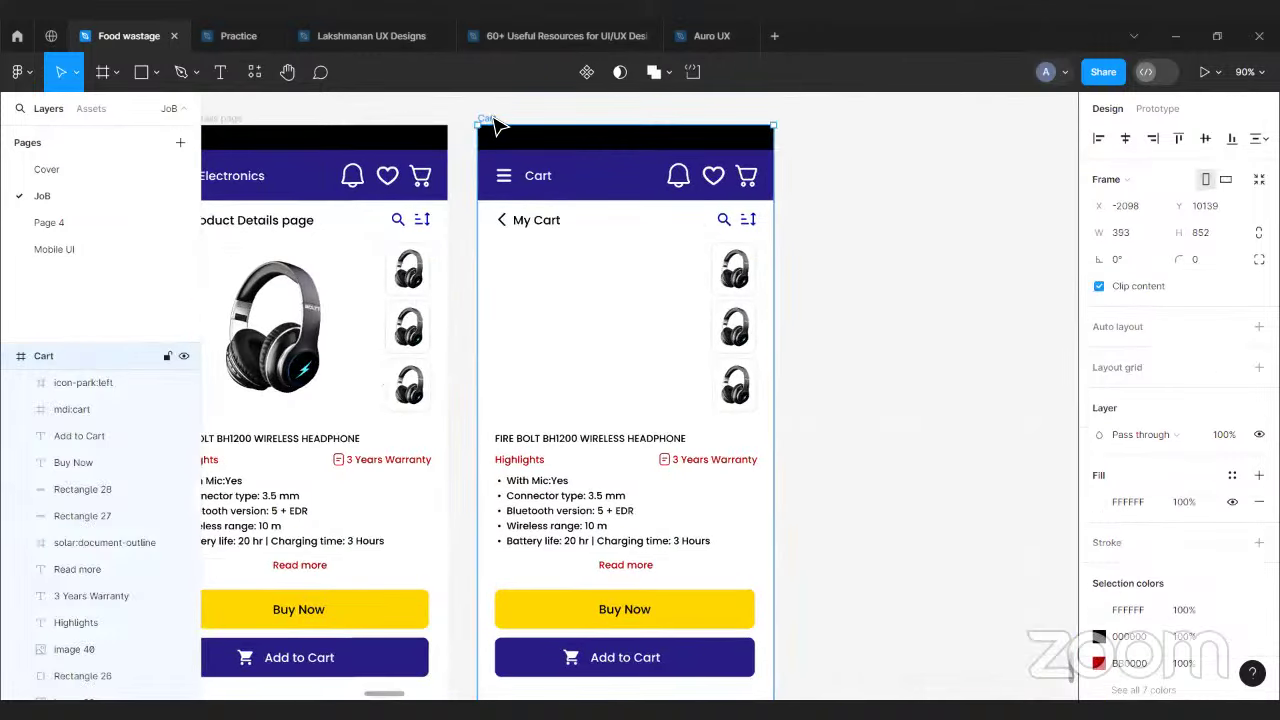
pyautogui.click(720, 272)
pyautogui.moveTo(682, 260); pyautogui.dragTo(757, 400)
pyautogui.press('Delete')
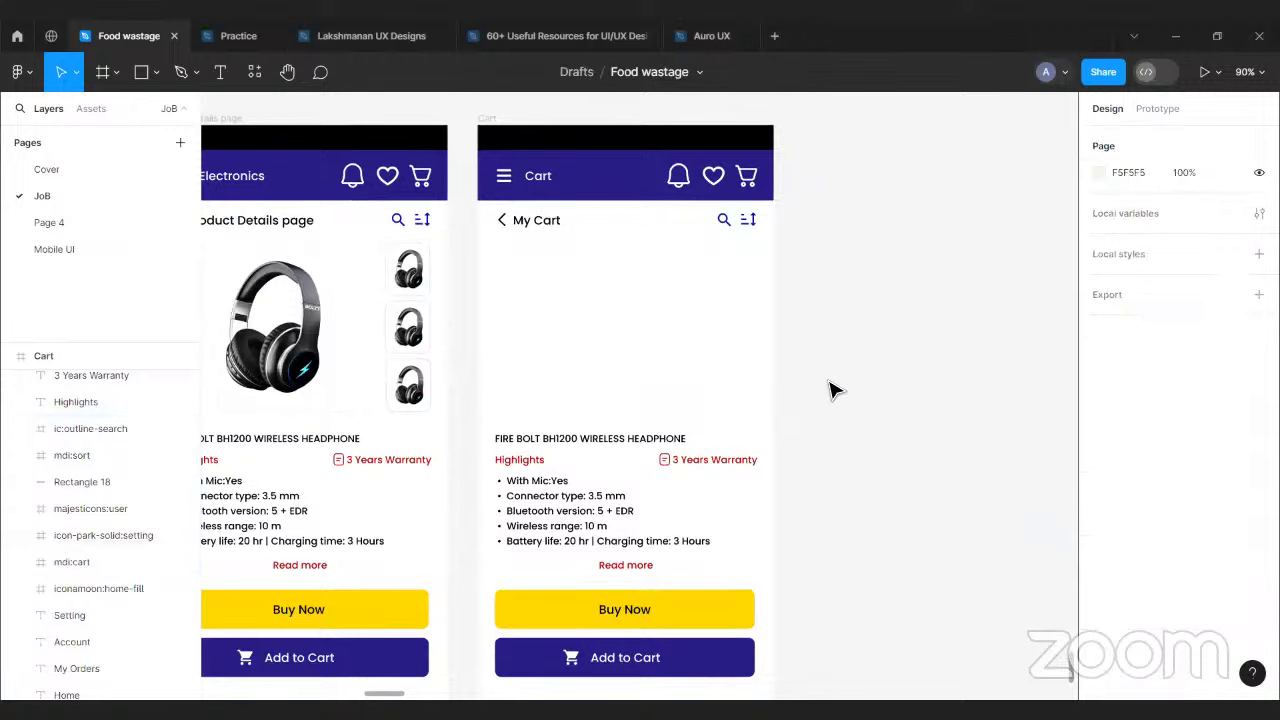
# - Paste the copied product card into the Cart frame and place it below the My Cart title at about X 25, Y 163
pyautogui.hotkey('ctrl', 'v')
pyautogui.moveTo(625, 412); pyautogui.dragTo(622, 313)
pyautogui.click(809, 337)
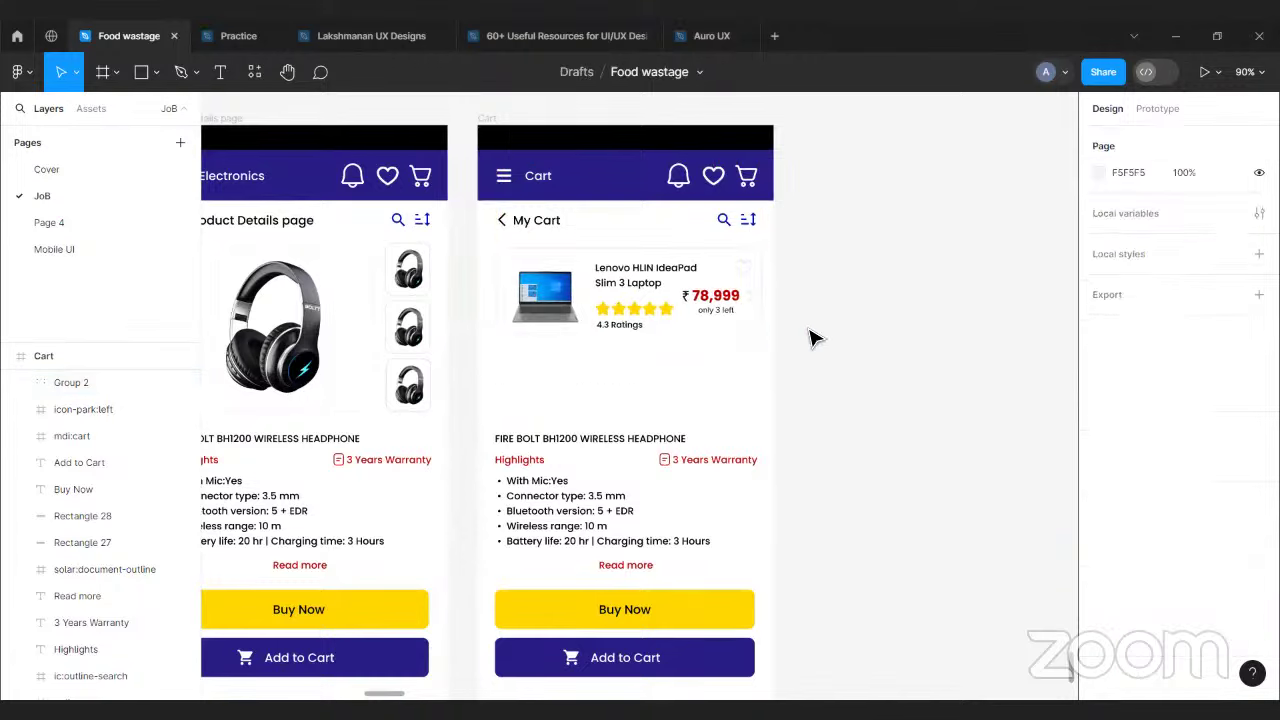
# - Delete the laptop image from inside the product card on the Cart screen
pyautogui.scroll(2, 625, 284)
pyautogui.click(633, 285)
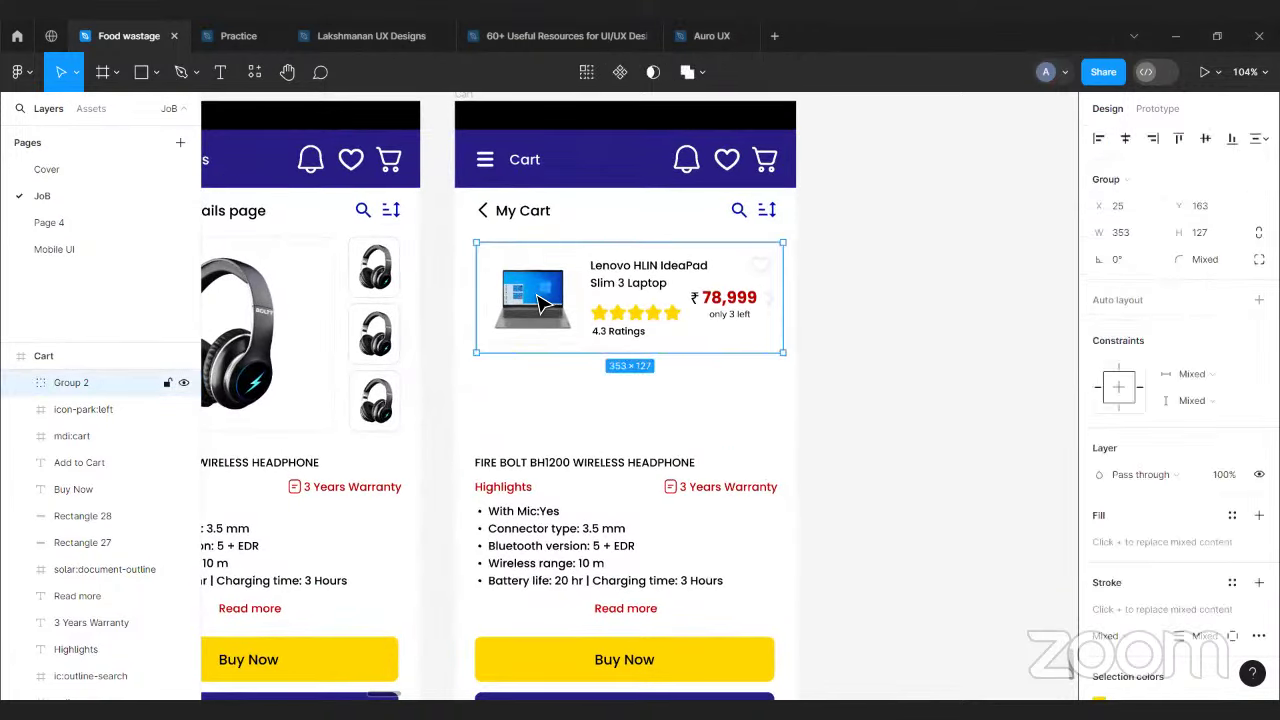
pyautogui.doubleClick(545, 303)
pyautogui.press('Delete')
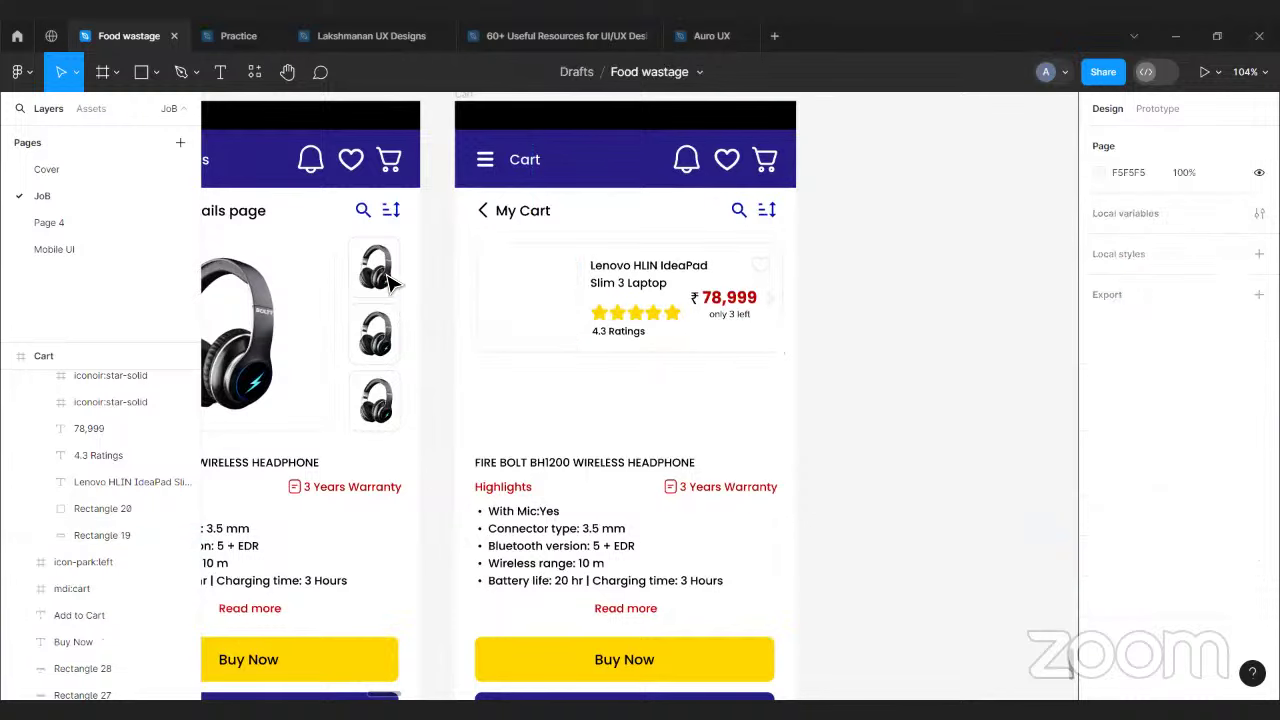
# - Copy the large headphone image from the Product Details page into the Cart card's empty image area and shrink it to fit
pyautogui.click(296, 333)
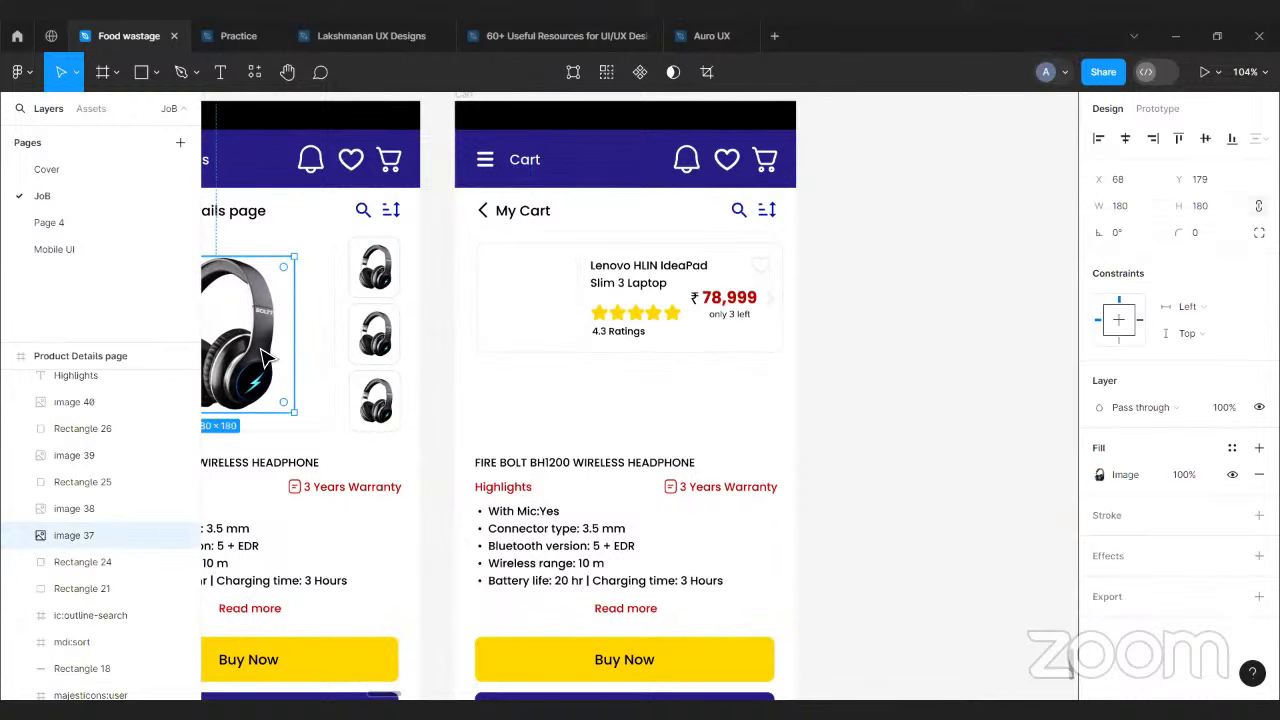
pyautogui.hotkey('ctrl', 'v')
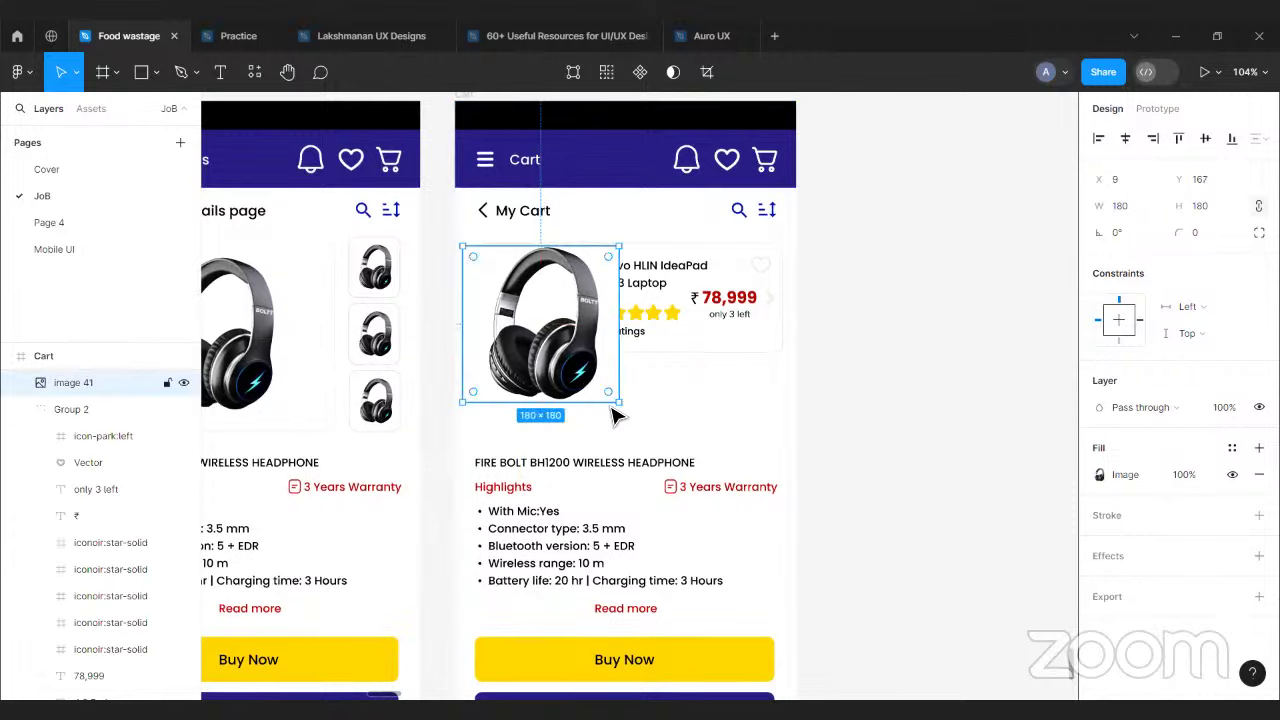
pyautogui.moveTo(592, 377); pyautogui.dragTo(550, 326)
pyautogui.click(820, 386)
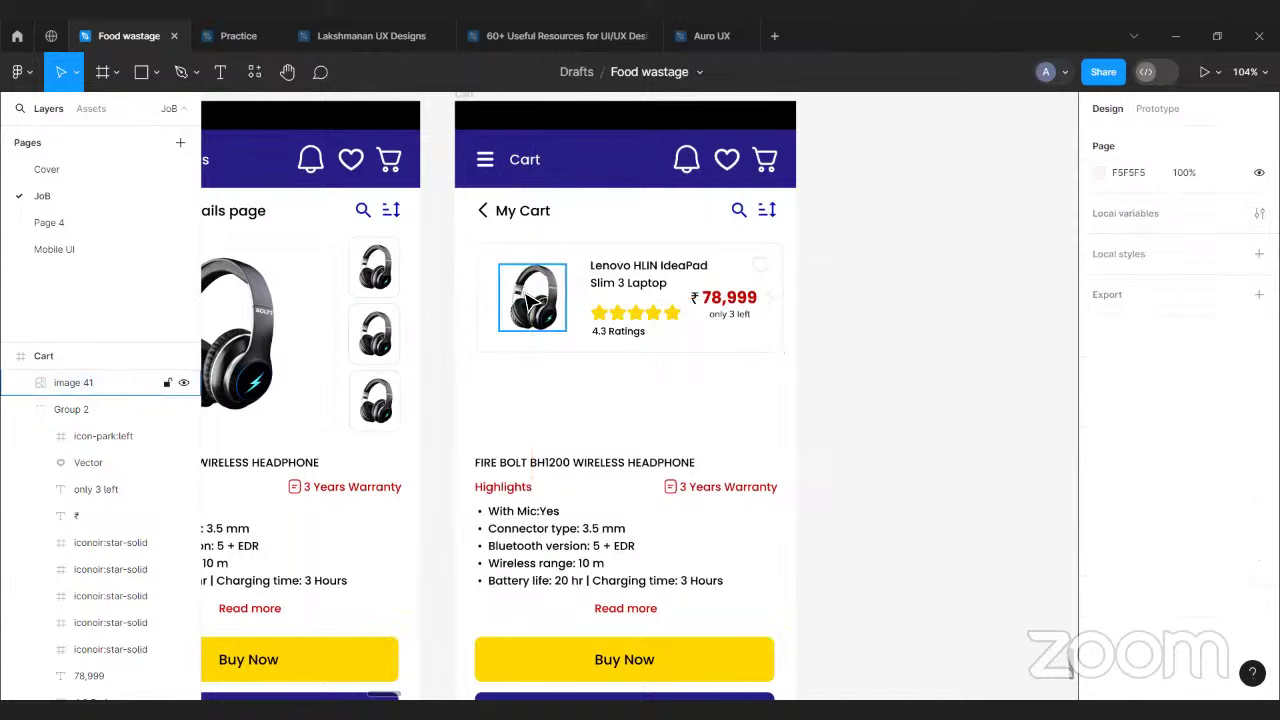
# - Enlarge the headphone image in the cart card to about 91 × 91 and center it within its image box
pyautogui.scroll(5, 548, 338)
pyautogui.click(548, 338)
pyautogui.moveTo(481, 242); pyautogui.dragTo(468, 230)
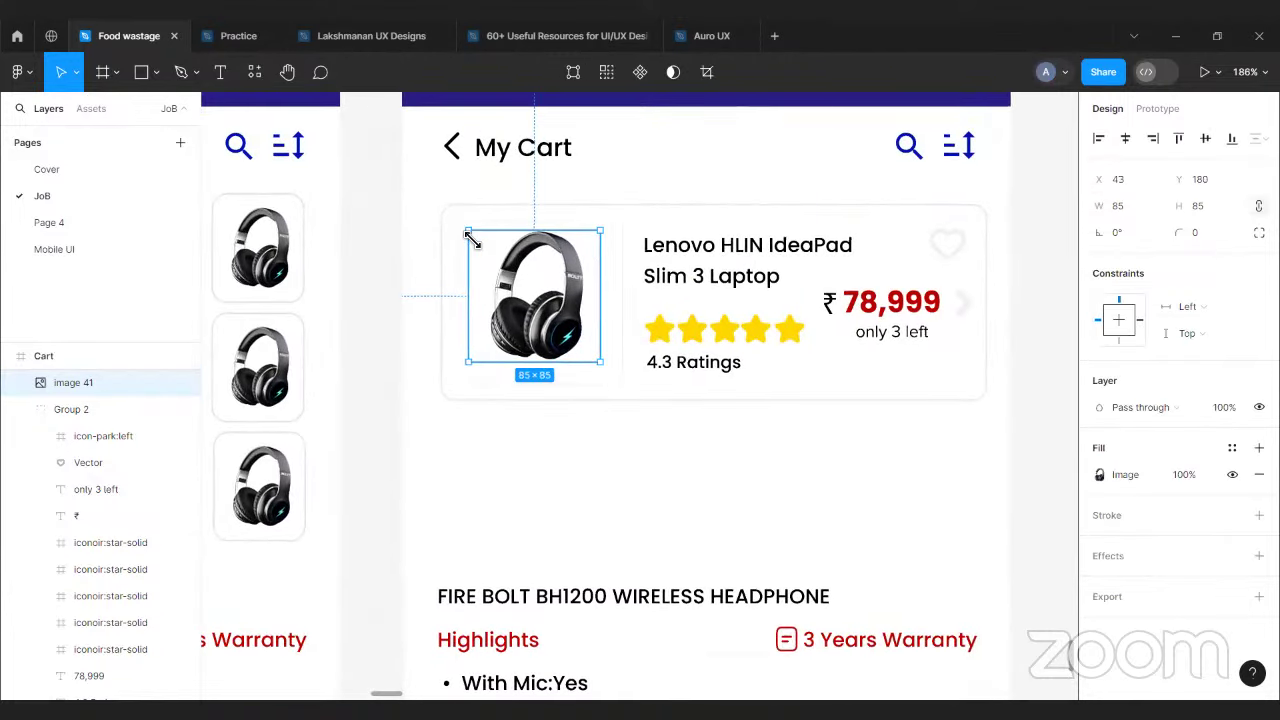
pyautogui.moveTo(603, 364); pyautogui.dragTo(577, 348)
pyautogui.click(1035, 410)
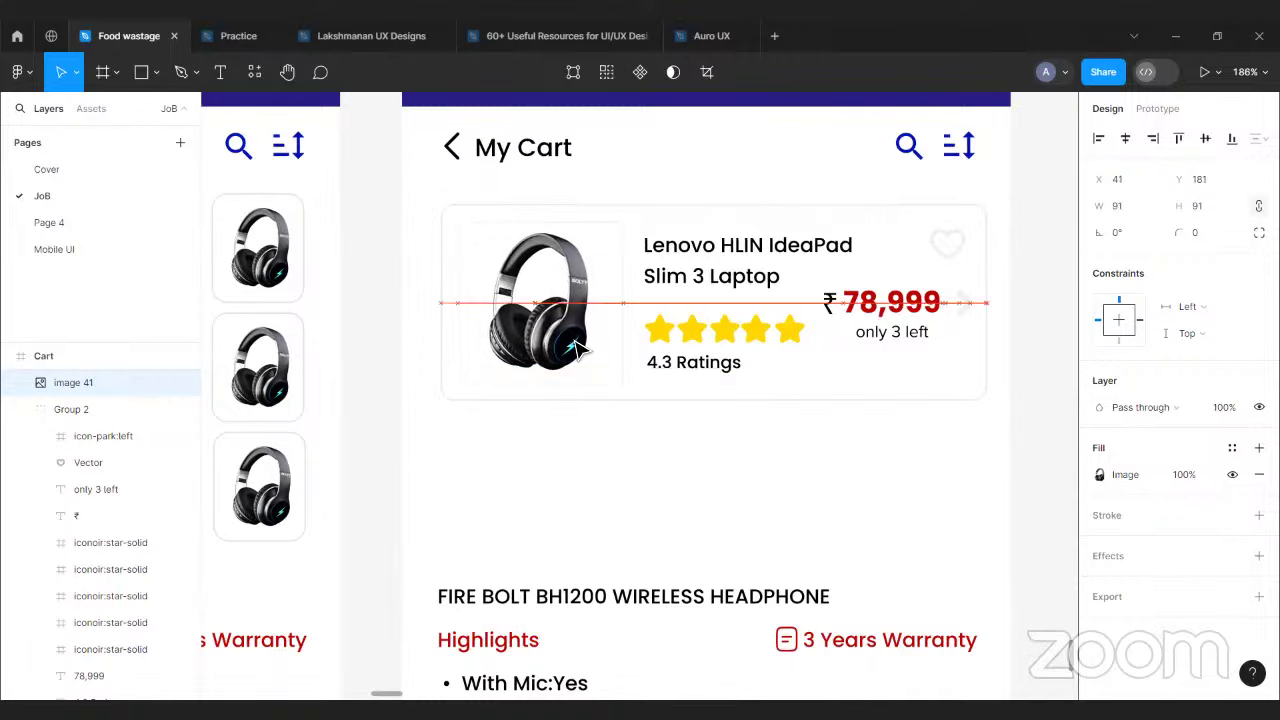
pyautogui.click(489, 428)
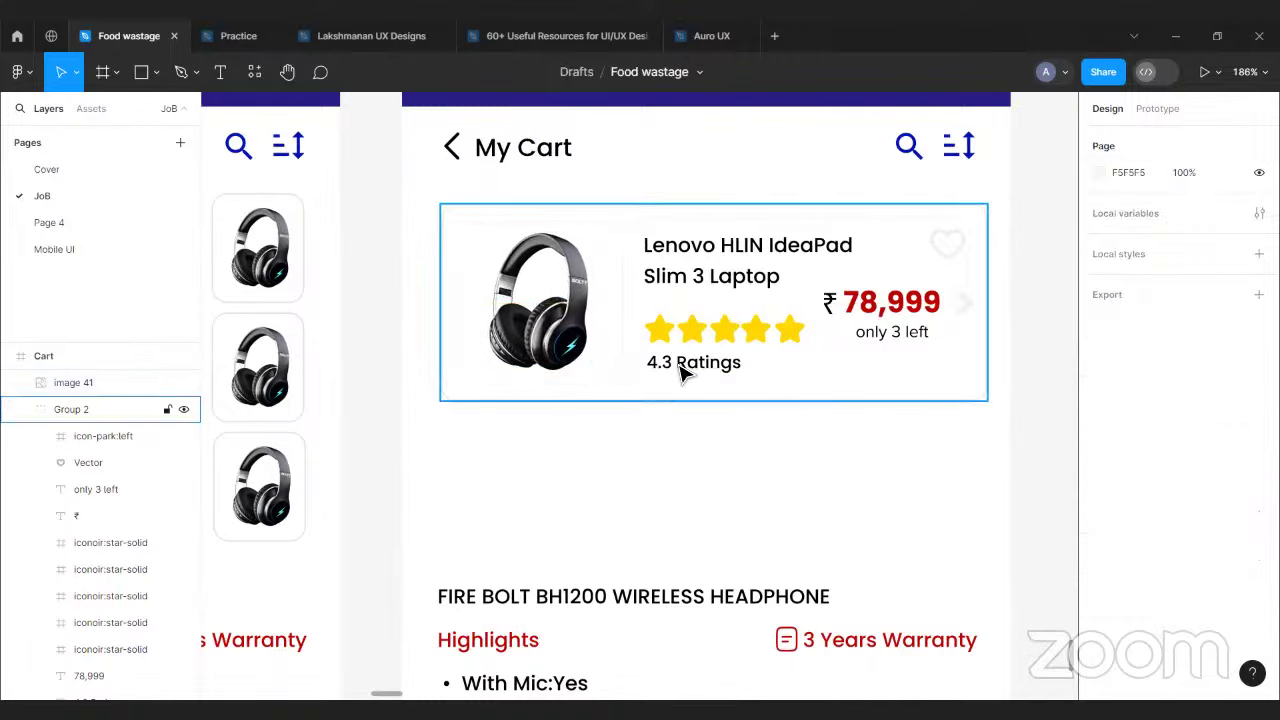
# - Delete the five rating stars from the product card on the Cart screen
pyautogui.scroll(-1, 707, 428)
pyautogui.scroll(-1, 707, 428)
pyautogui.click(733, 366)
pyautogui.doubleClick(748, 343)
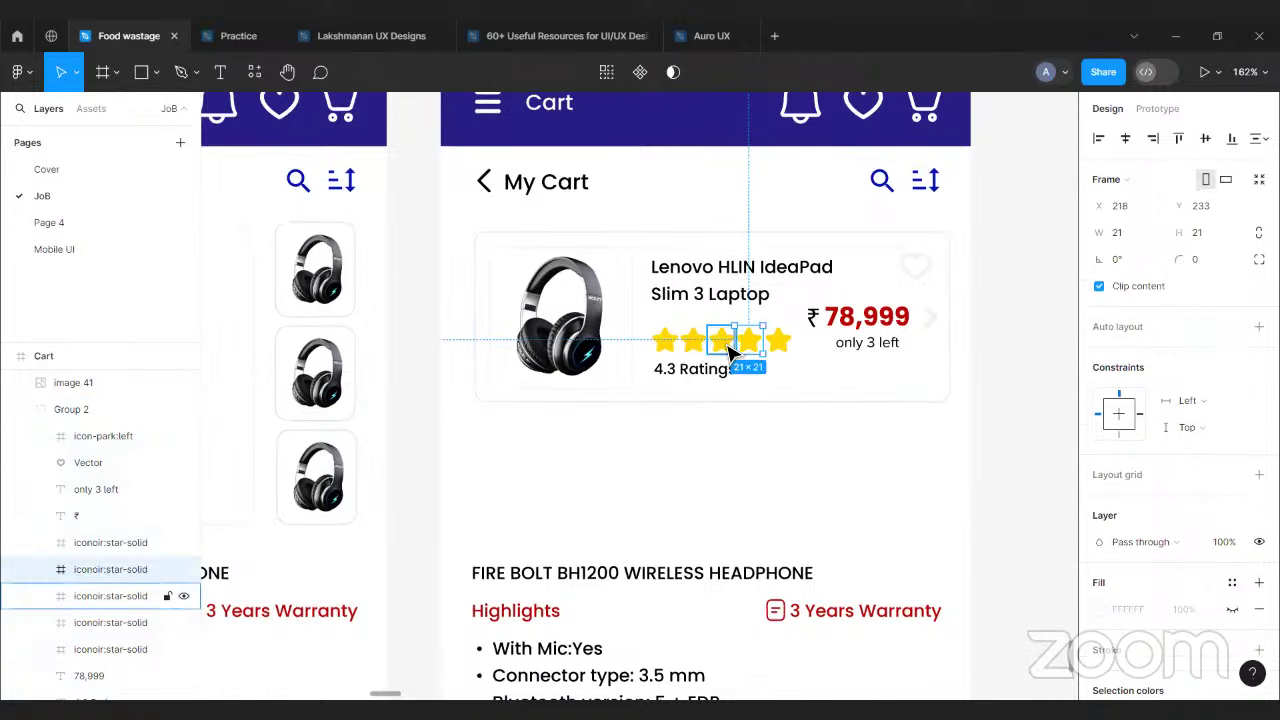
pyautogui.click(664, 343)
pyautogui.keyDown('shift'); pyautogui.click(693, 342); pyautogui.keyUp('shift')
pyautogui.keyDown('shift'); pyautogui.click(721, 342); pyautogui.keyUp('shift')
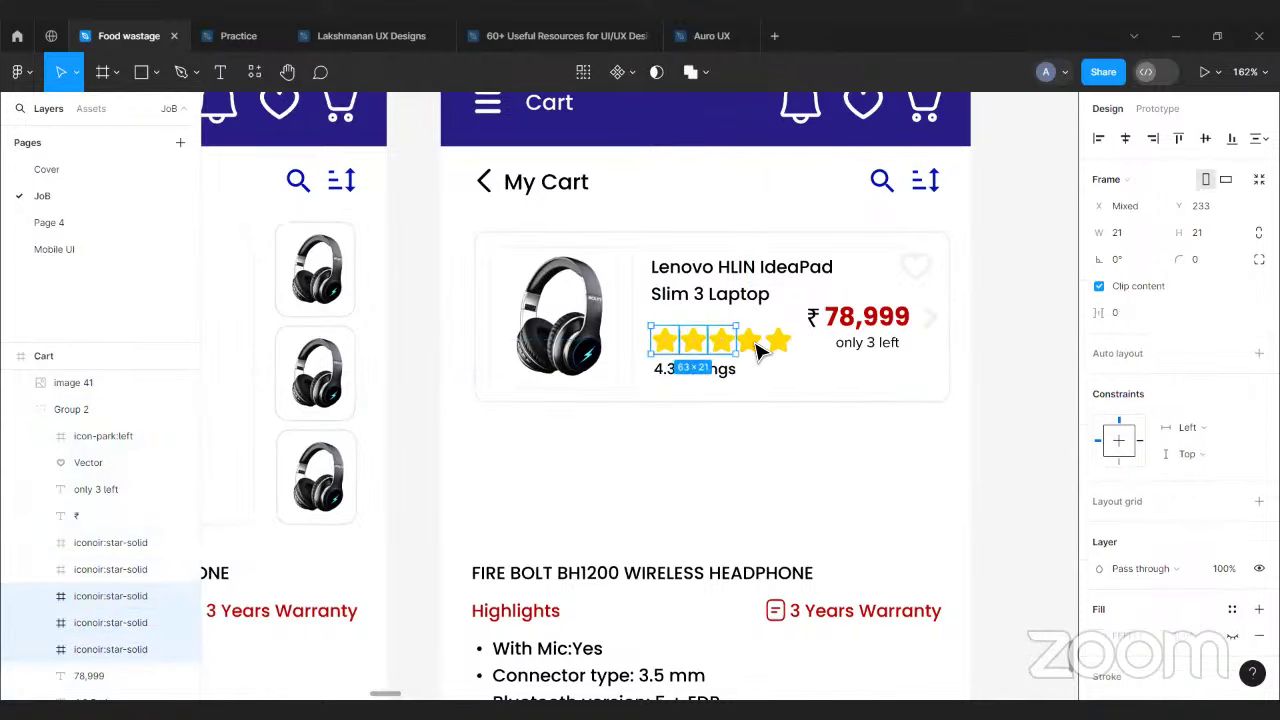
pyautogui.keyDown('shift'); pyautogui.click(749, 342); pyautogui.keyUp('shift')
pyautogui.keyDown('shift'); pyautogui.click(778, 342); pyautogui.keyUp('shift')
pyautogui.press('Delete')
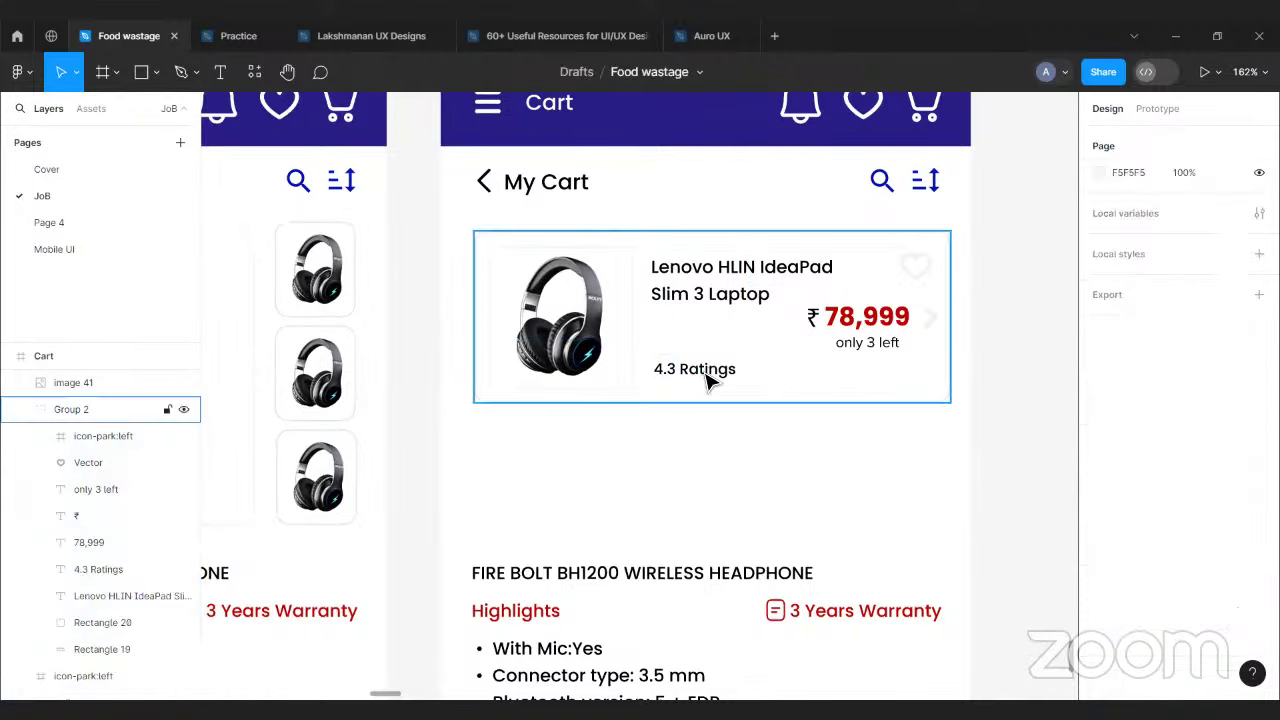
# - Delete the 4.3 Ratings text and the heart icon from the cart card
pyautogui.click(703, 374)
pyautogui.press('Delete')
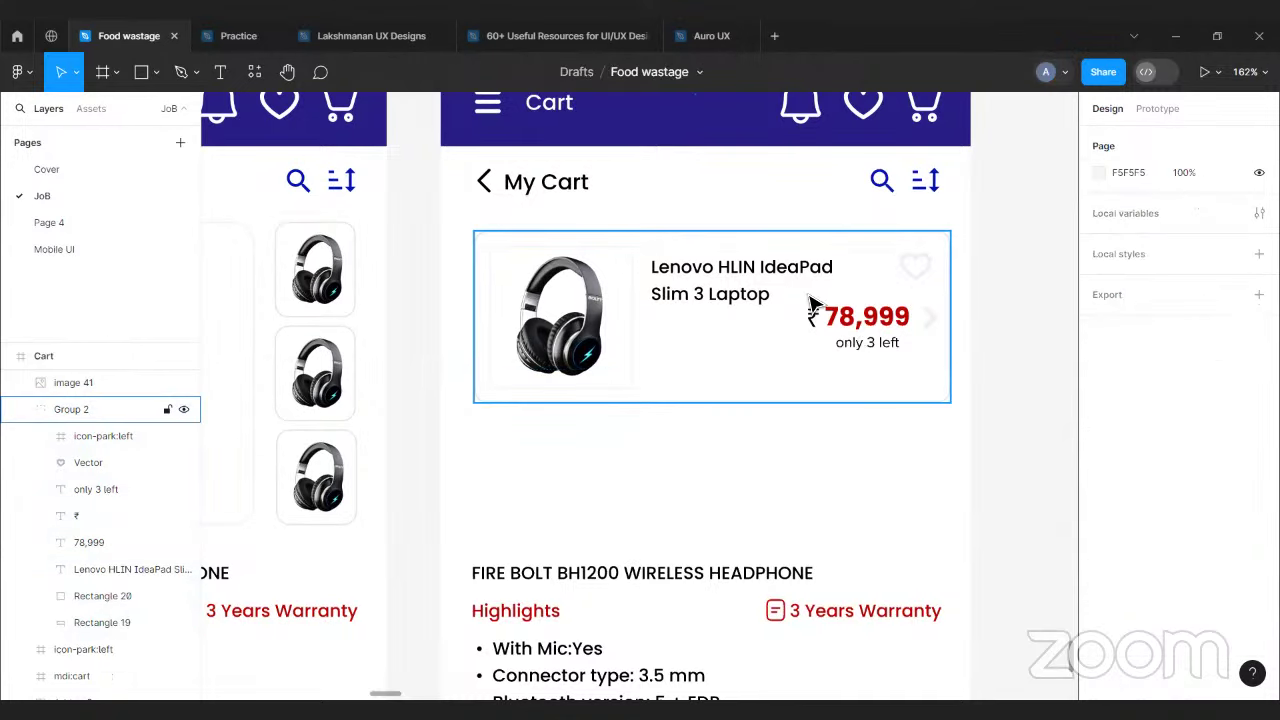
pyautogui.click(926, 278)
pyautogui.press('Delete')
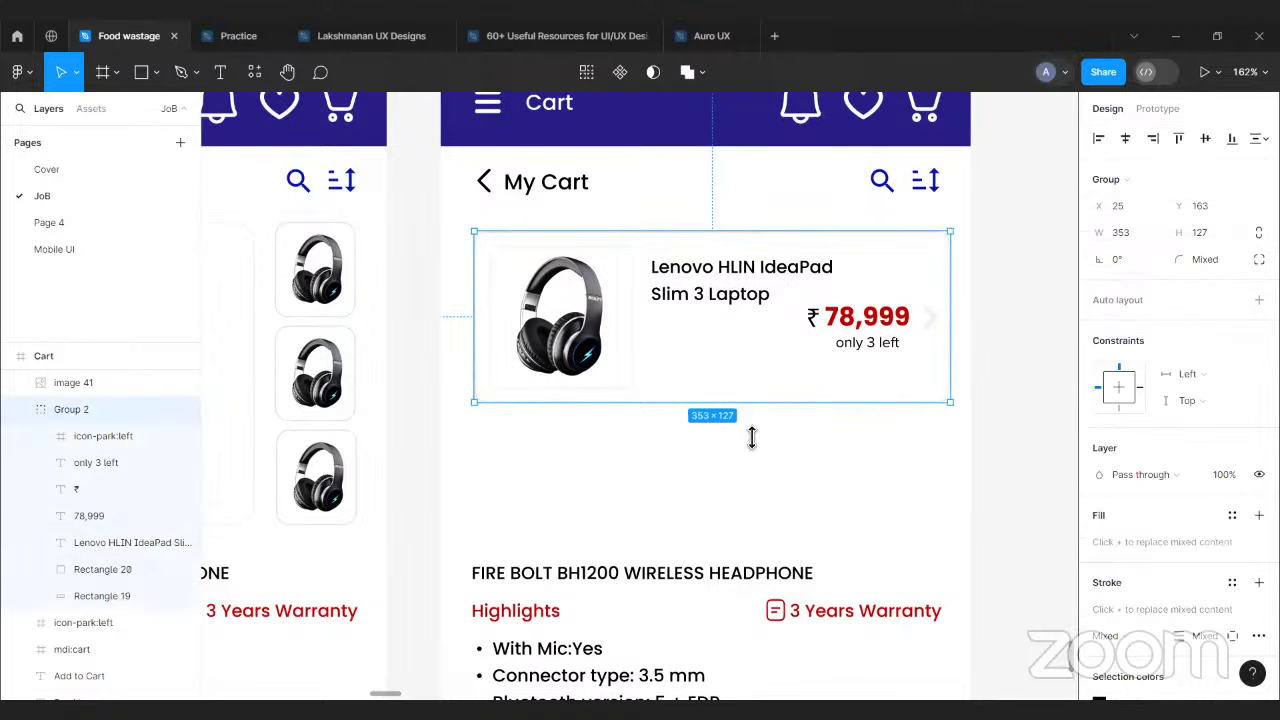
# - Stretch the cart card's background rectangle downward to a height of about 186
pyautogui.click(762, 390)
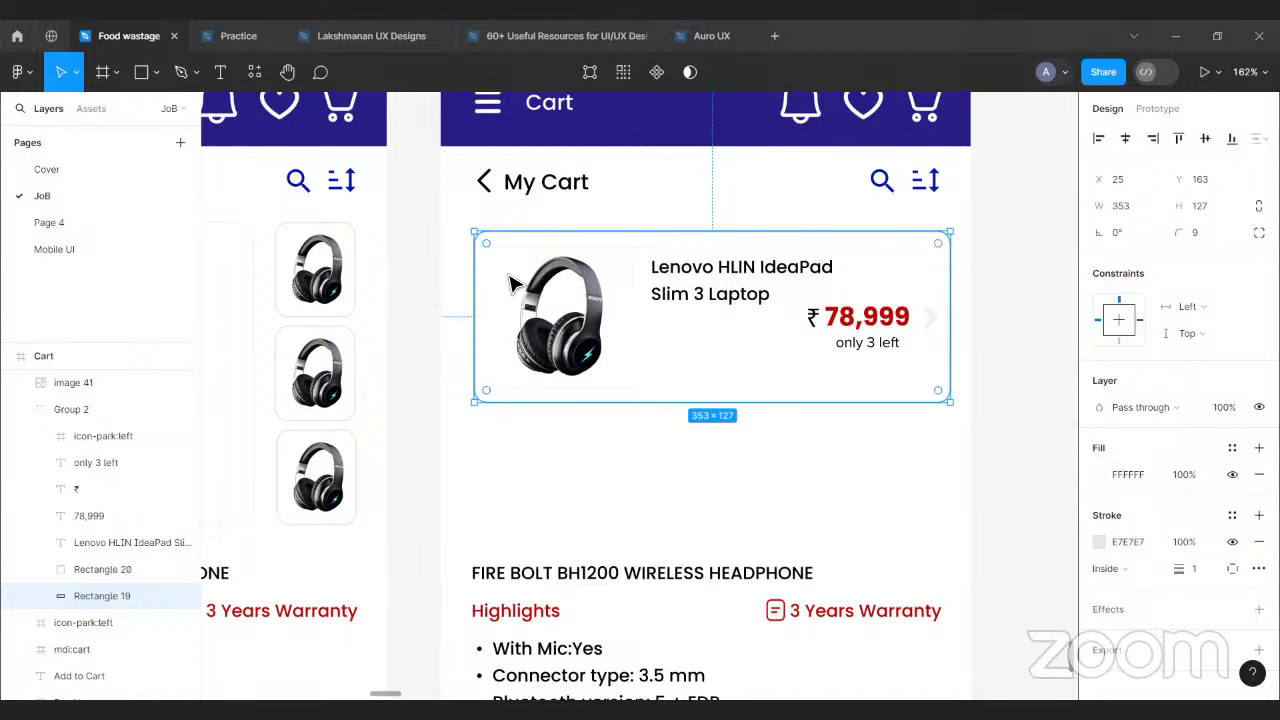
pyautogui.moveTo(806, 410); pyautogui.dragTo(804, 484)
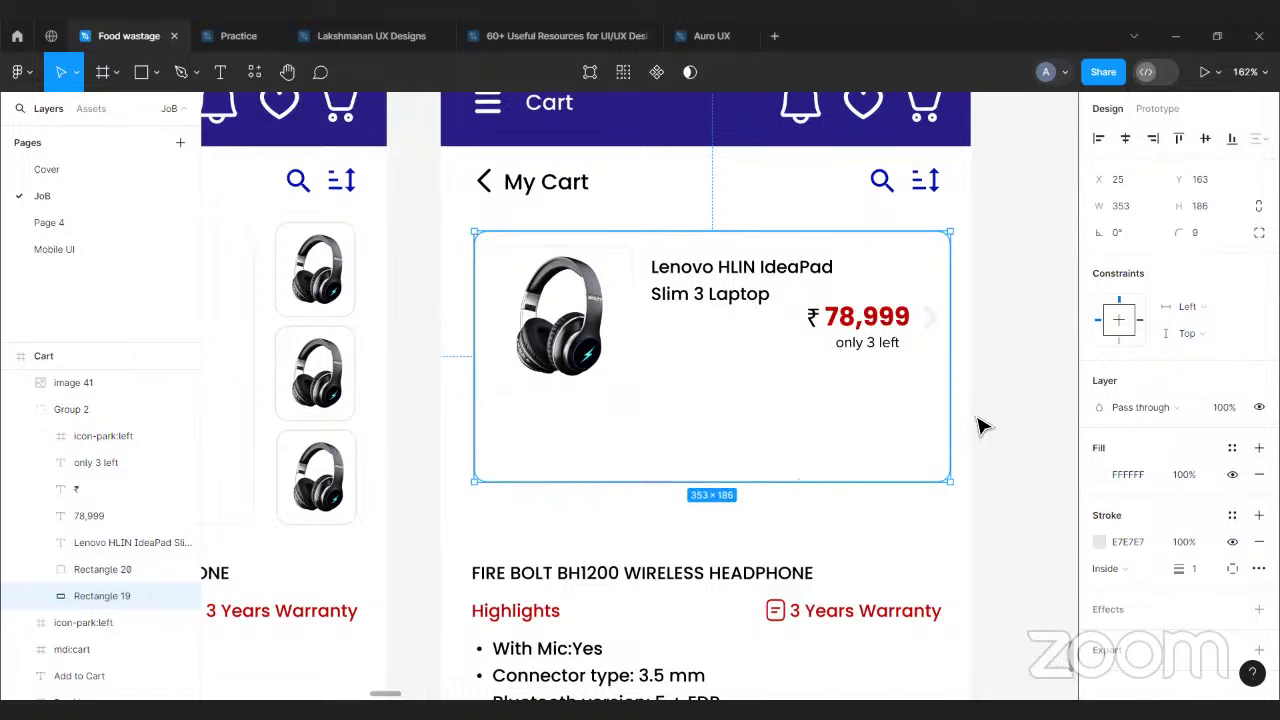
pyautogui.click(980, 426)
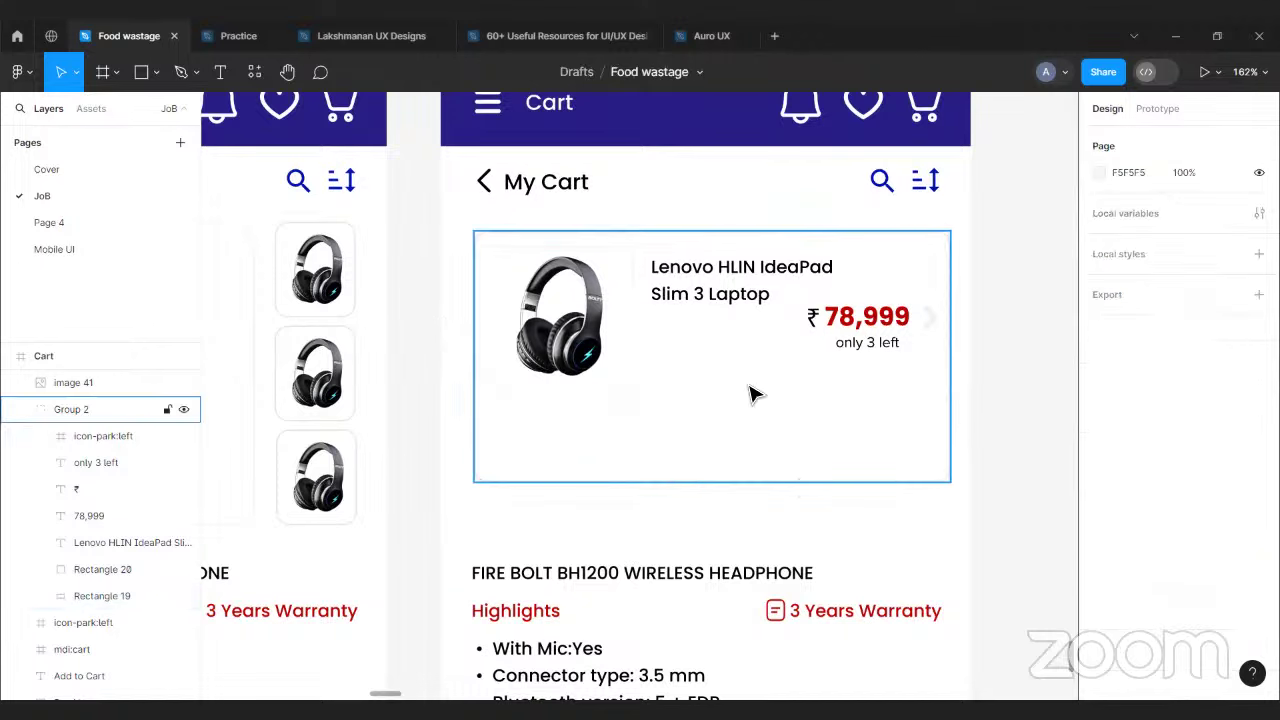
# - Draw a rectangle about 102 × 29 below the product name in the cart card and set its corner radius to 5
pyautogui.click(155, 72)
pyautogui.click(110, 108)
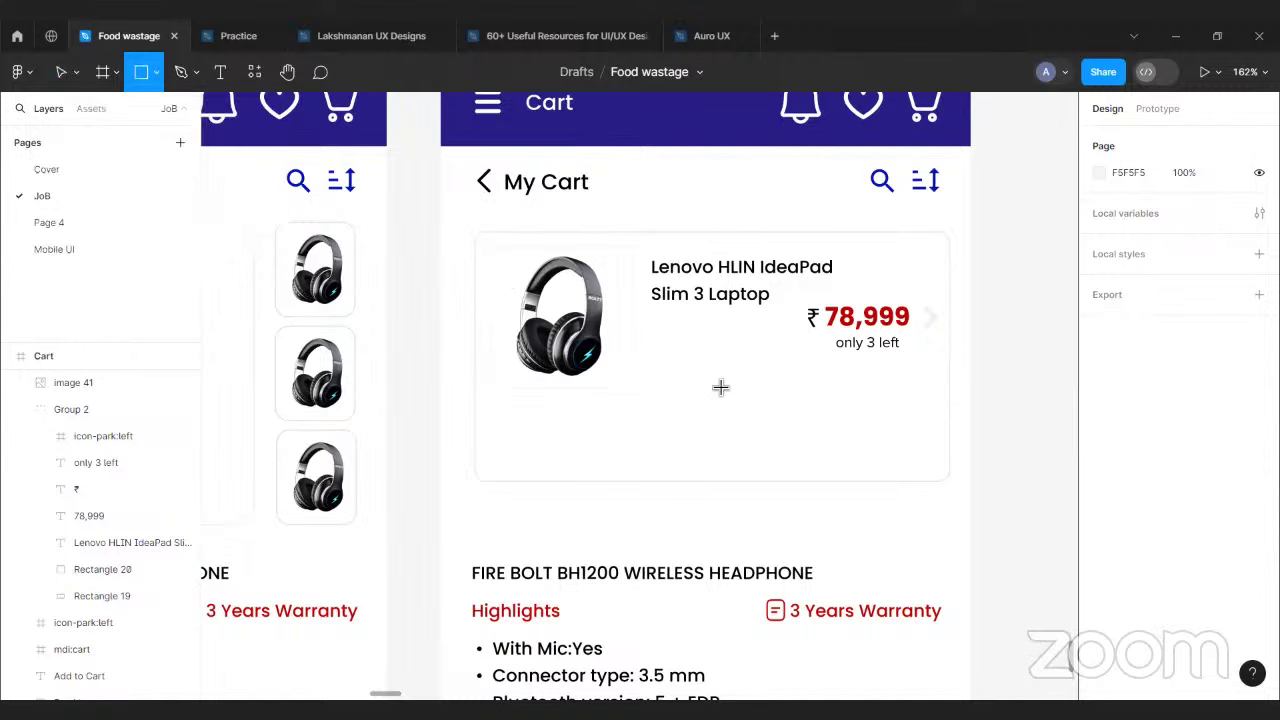
pyautogui.moveTo(650, 350); pyautogui.dragTo(792, 393)
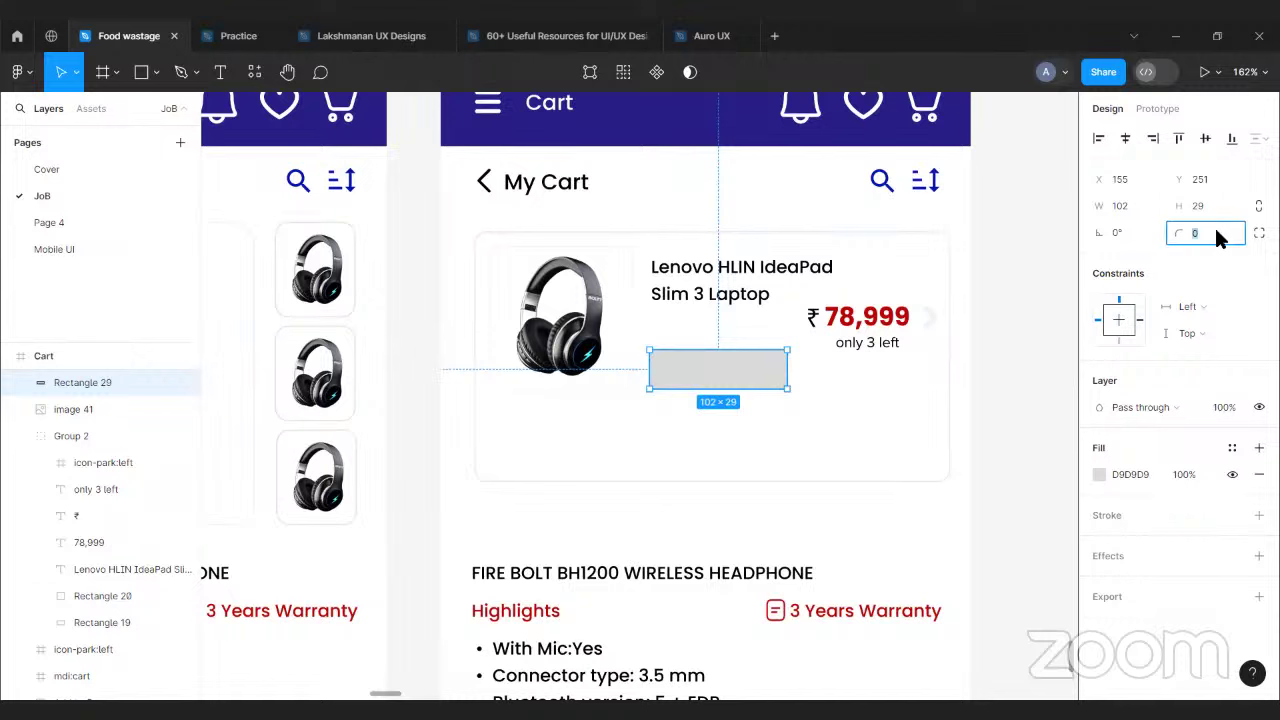
pyautogui.write('10')
pyautogui.press('Return')
# - Give the new rectangle a white FFFFFF fill and a grey B1B1B1 stroke
pyautogui.click(1104, 516)
pyautogui.click(1099, 474)
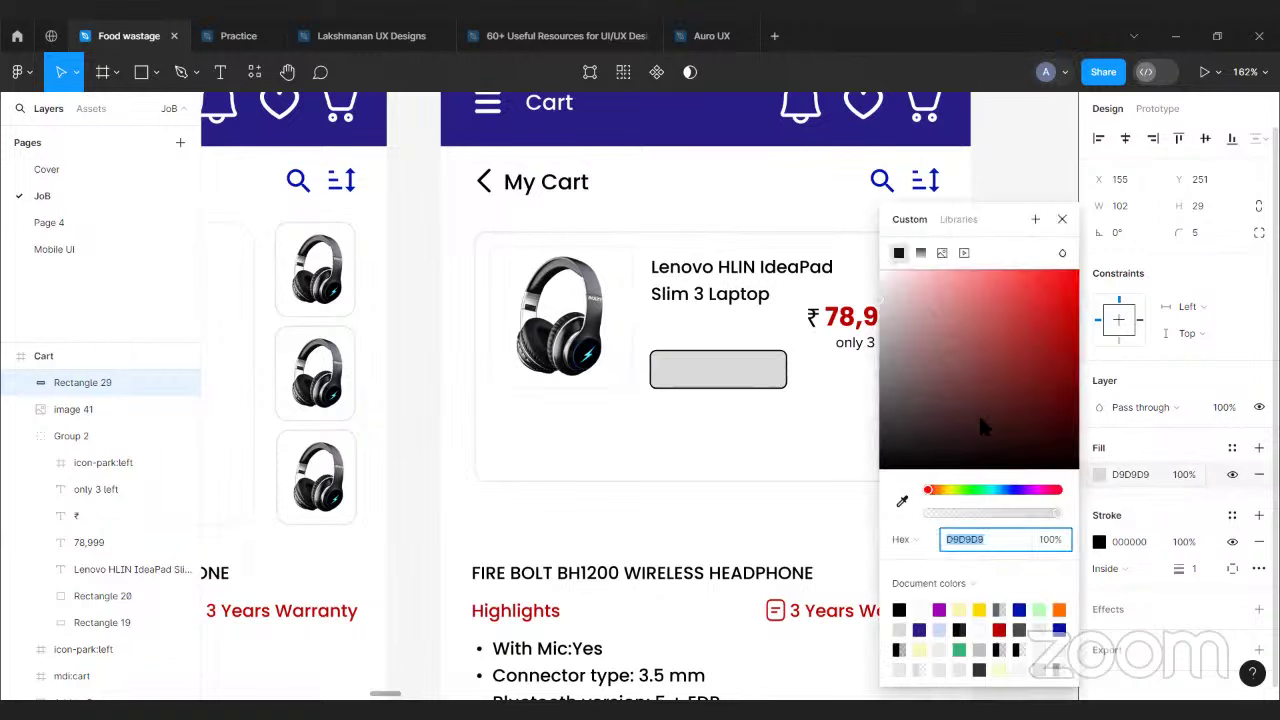
pyautogui.click(975, 408)
pyautogui.click(881, 271)
pyautogui.click(1099, 541)
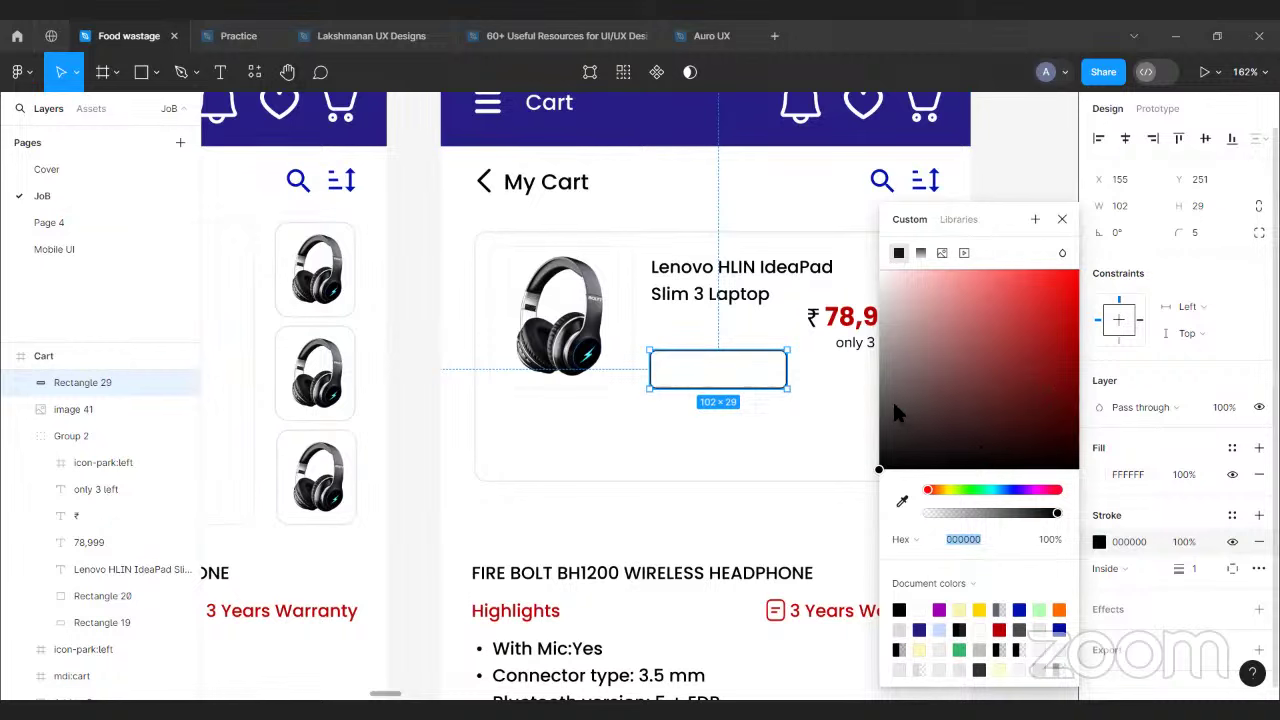
pyautogui.moveTo(892, 399)
pyautogui.mouseDown()
pyautogui.moveTo(864, 333)
pyautogui.moveTo(814, 429)
pyautogui.mouseUp()
pyautogui.click(790, 427)
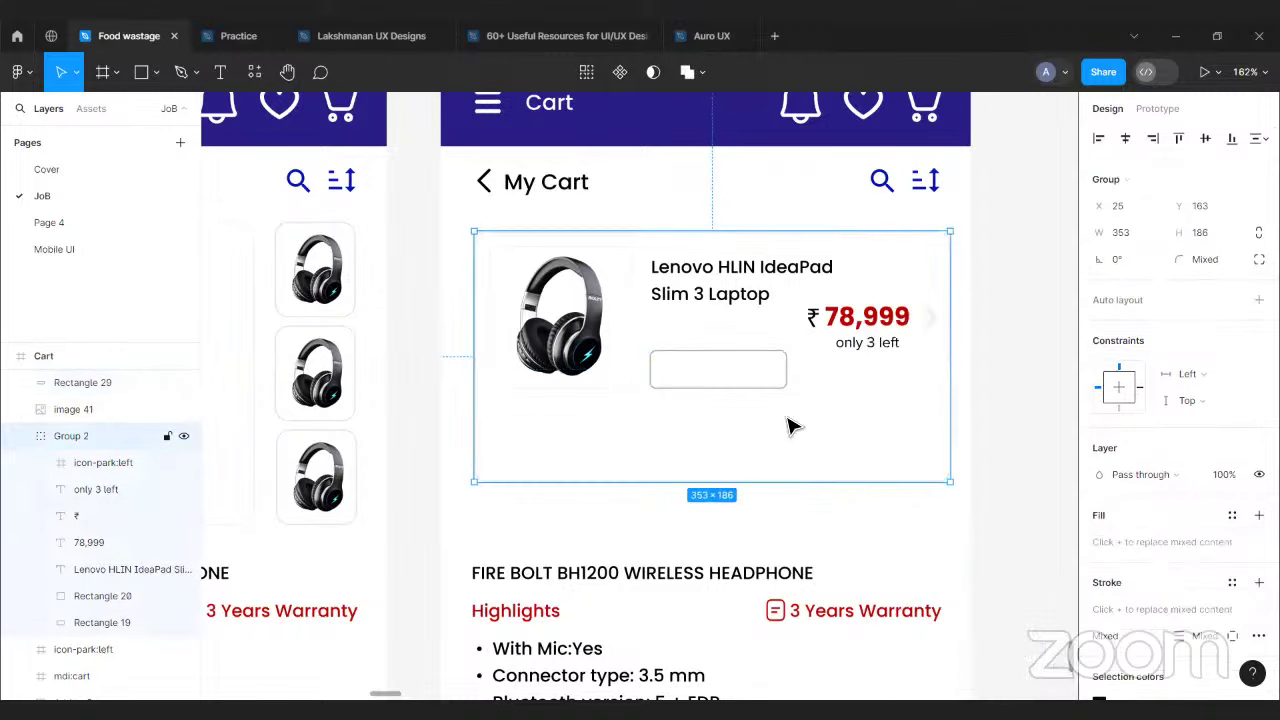
# - Try nudging the outlined rectangle up and down beneath the product name
pyautogui.scroll(5, 790, 427)
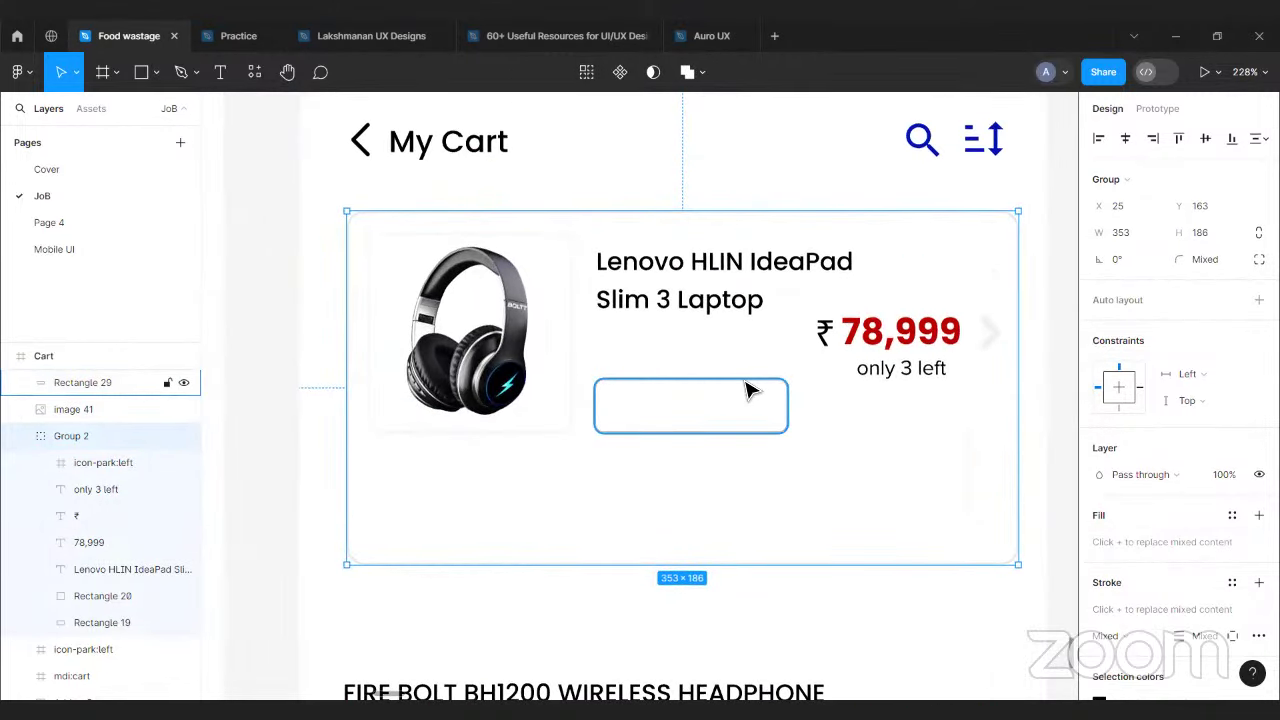
pyautogui.click(750, 406)
pyautogui.hotkey('shift', 'Up')
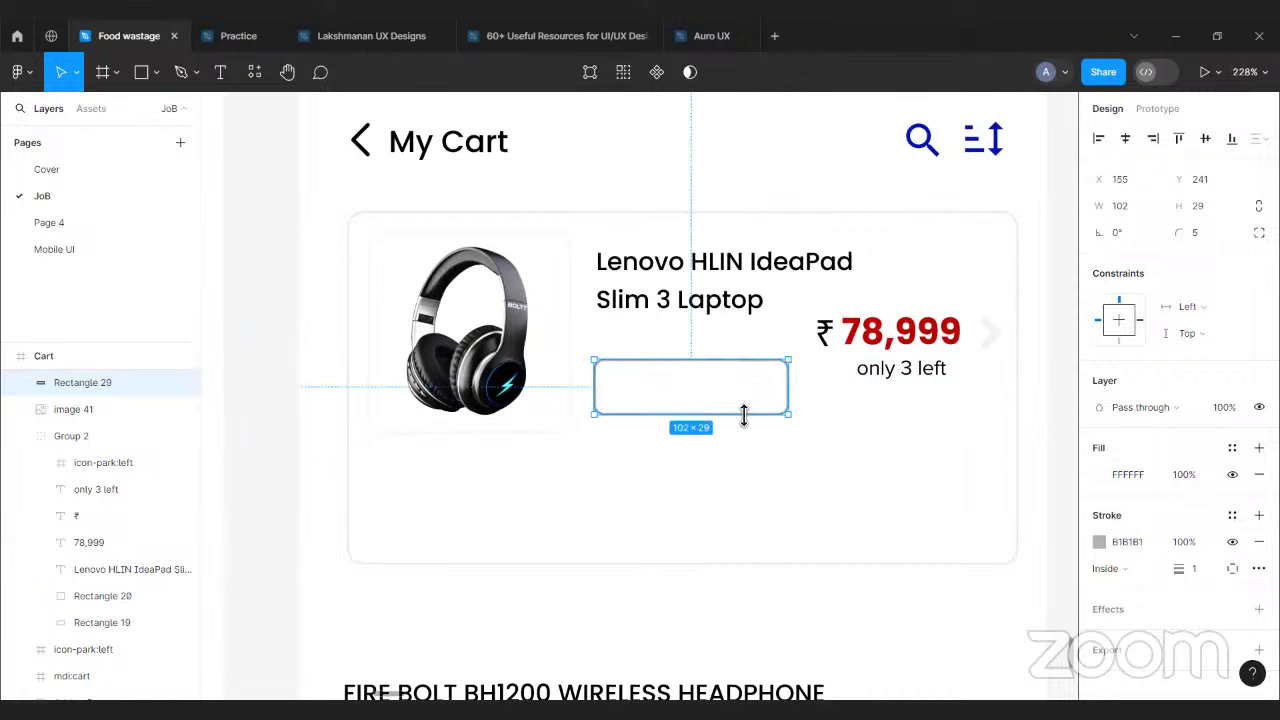
pyautogui.hotkey('shift', 'Down')
pyautogui.press('Up')
pyautogui.press('Up')
pyautogui.press('Up')
pyautogui.press('Up')
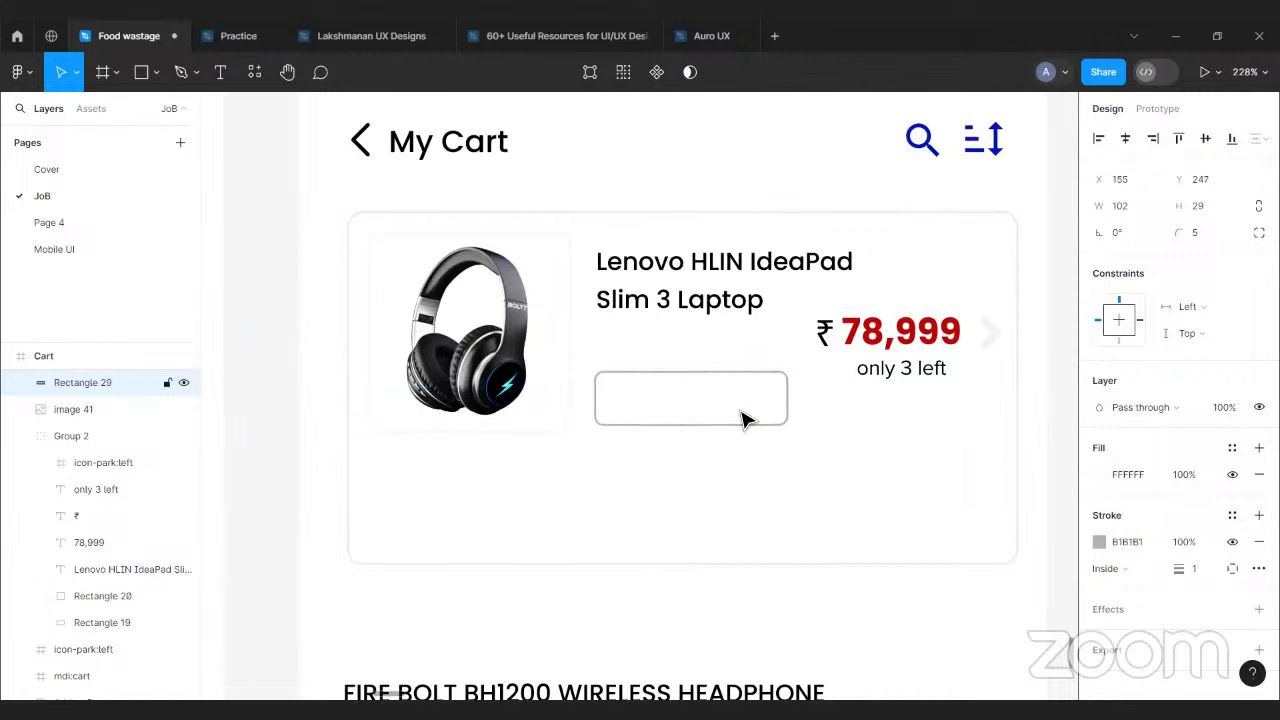
pyautogui.press('Up')
pyautogui.press('Up')
pyautogui.press('Down')
pyautogui.press('Down')
pyautogui.press('Down')
pyautogui.press('Down')
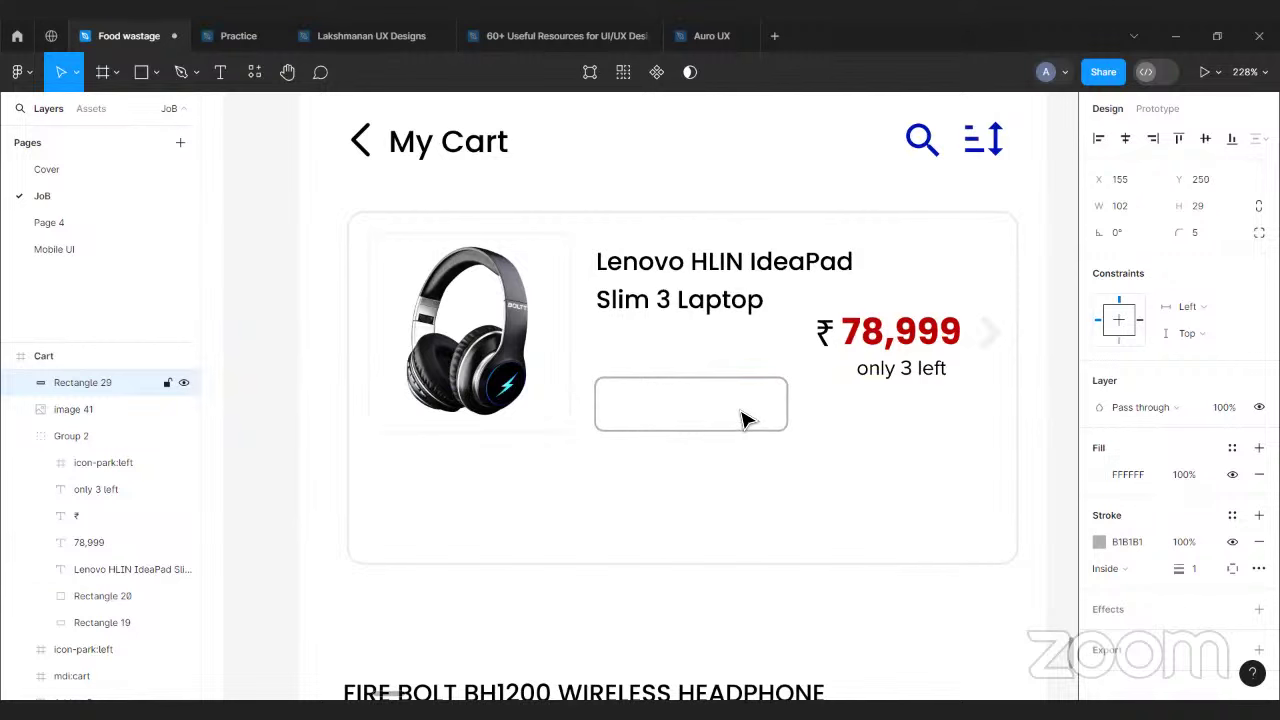
pyautogui.press('Down')
pyautogui.press('Down')
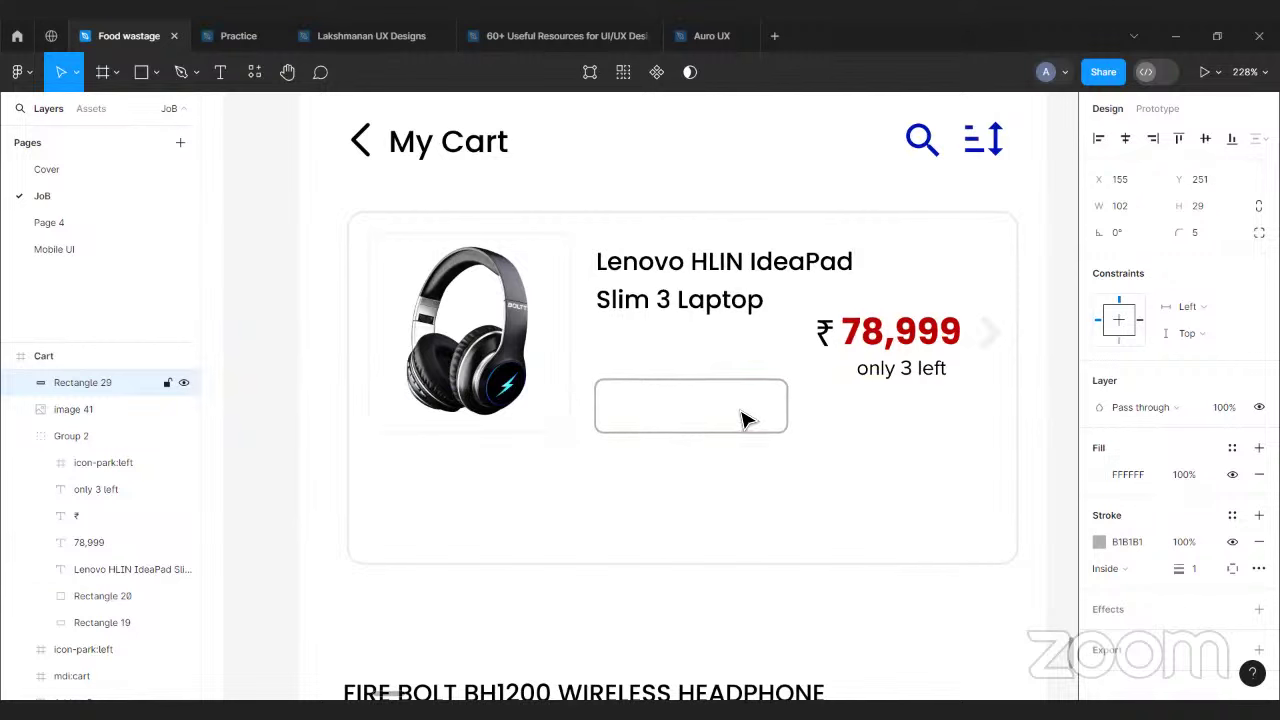
# - Search Iconify for "plus" and import the ic:round-plus icon
pyautogui.click(18, 72)
pyautogui.moveTo(60, 305)
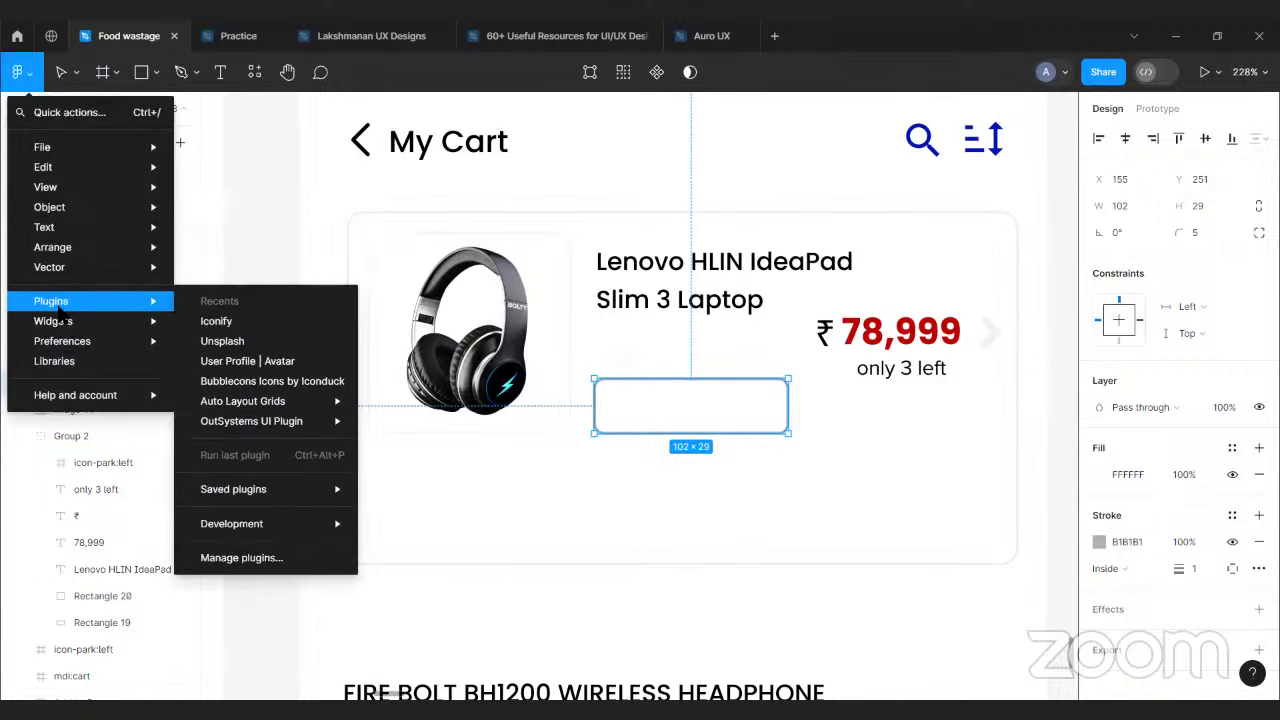
pyautogui.click(250, 322)
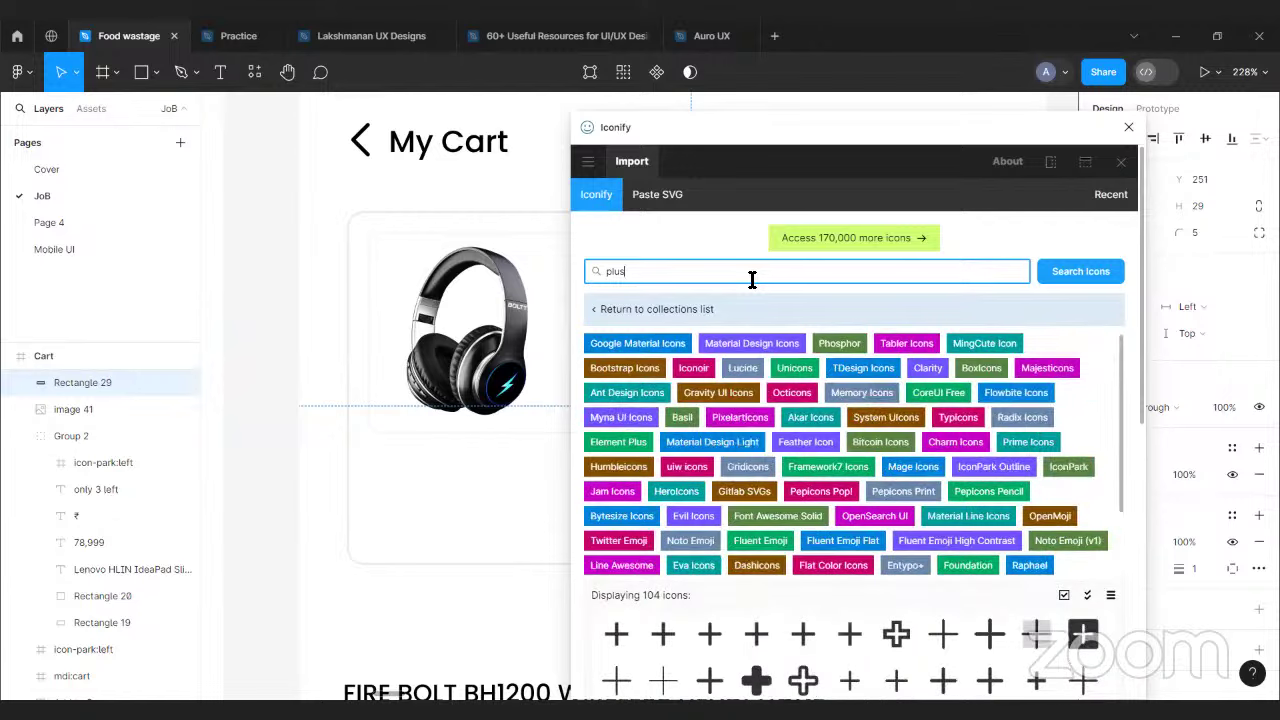
pyautogui.scroll(-2, 751, 449)
pyautogui.click(708, 637)
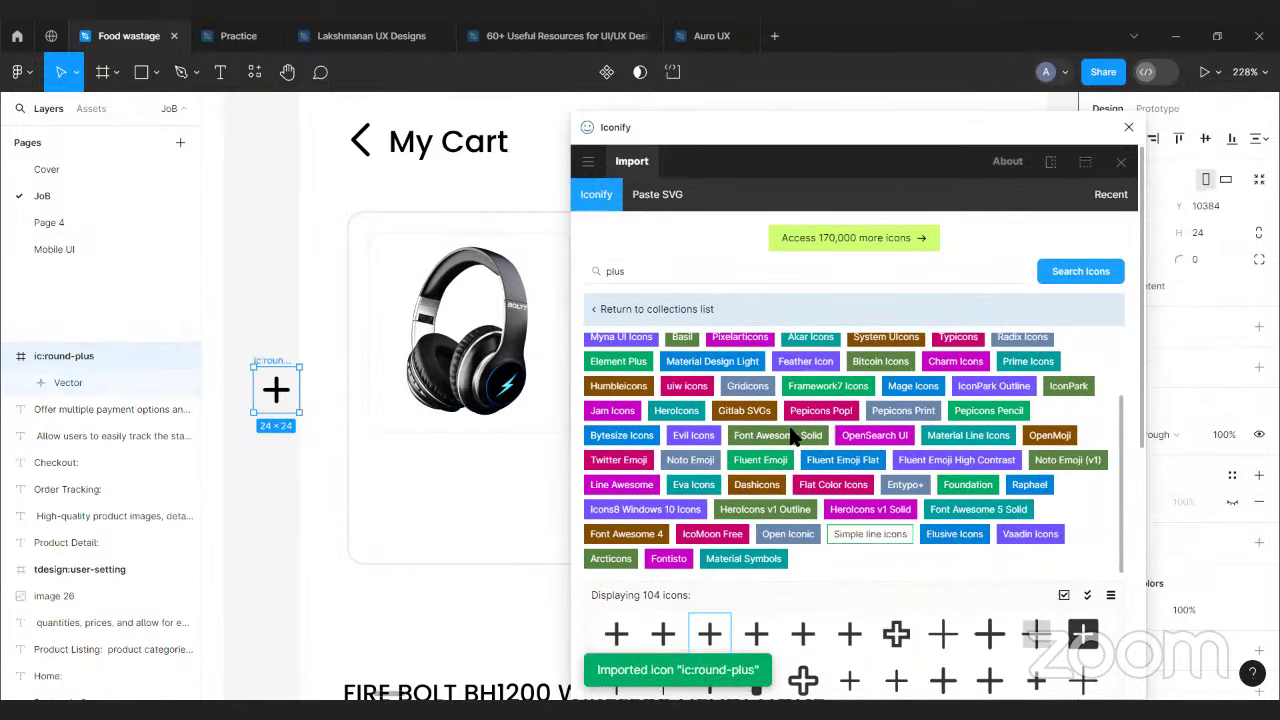
# - Search Iconify for "minus" and import the ic:round-minus icon, placing it above the plus icon beside the Cart frame
pyautogui.click(680, 270)
pyautogui.hotkey('ctrl', 'a')
pyautogui.write('m')
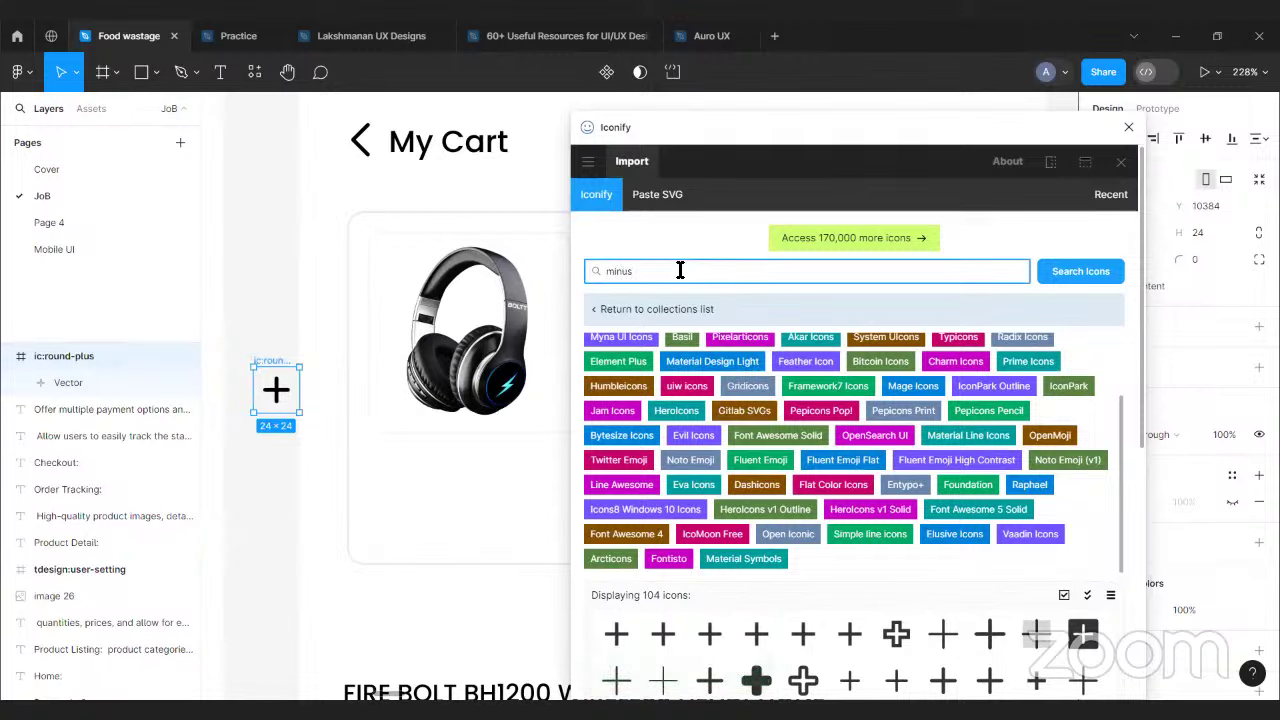
pyautogui.press('Return')
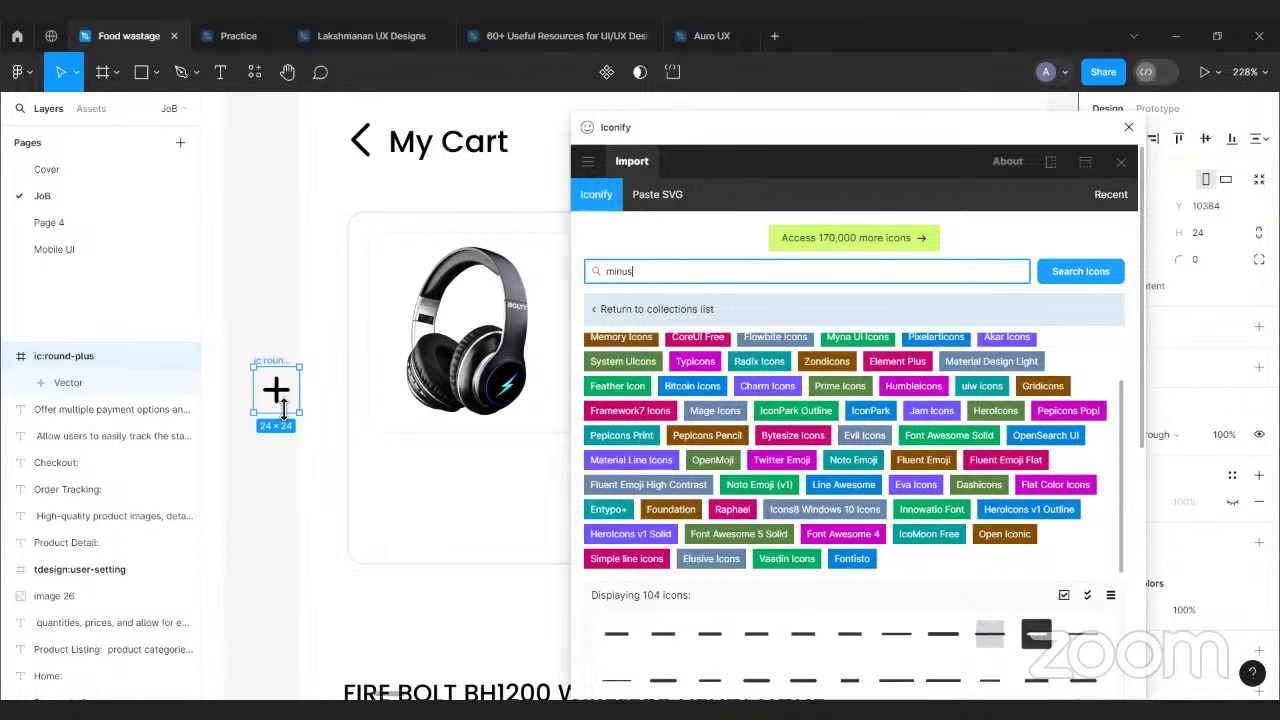
pyautogui.click(720, 645)
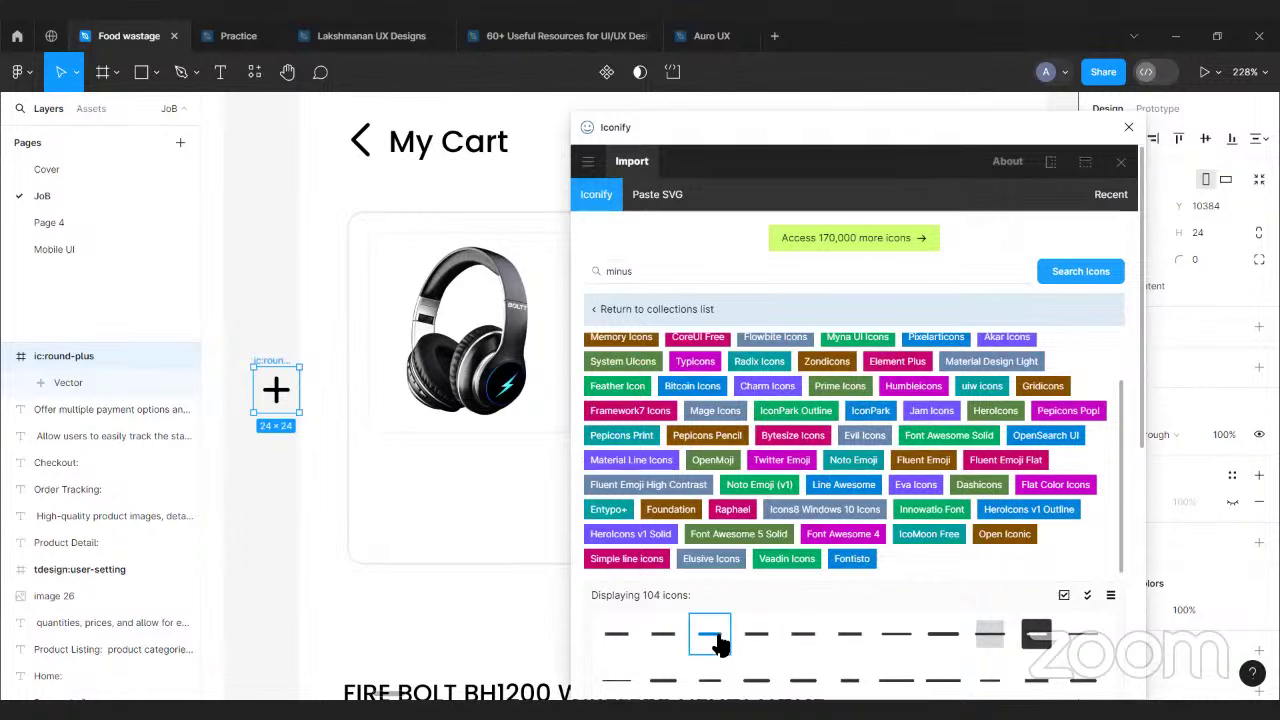
pyautogui.moveTo(280, 302); pyautogui.dragTo(268, 300)
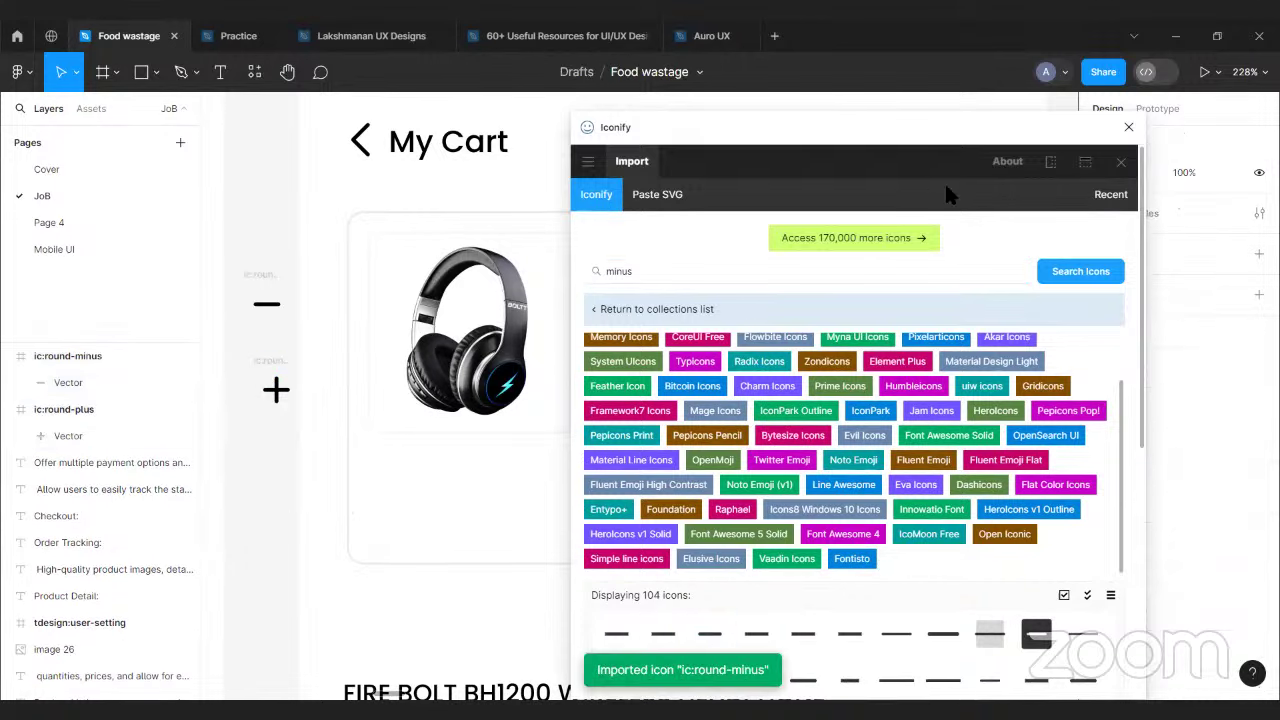
# - Close Iconify and place the plus icon at the right end and the minus icon at the left end of the outlined rectangle
pyautogui.click(1129, 127)
pyautogui.moveTo(266, 370); pyautogui.dragTo(751, 394)
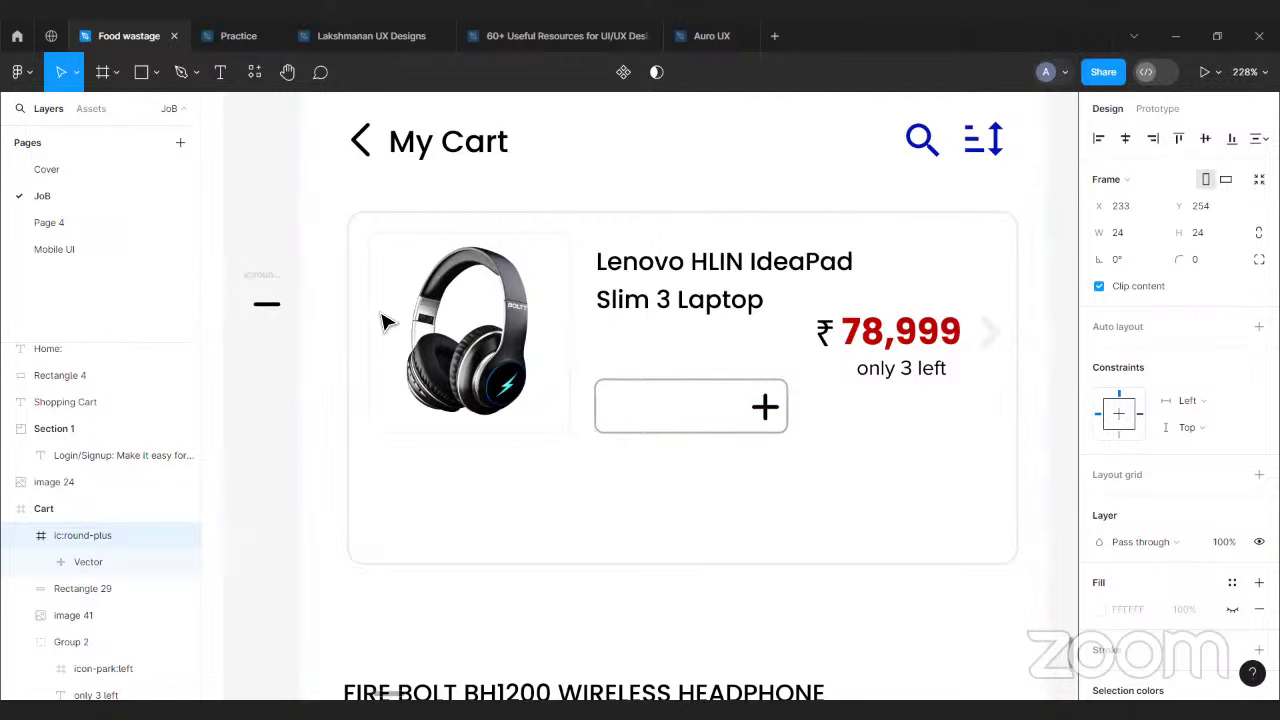
pyautogui.click(266, 300)
pyautogui.moveTo(604, 375); pyautogui.dragTo(626, 391)
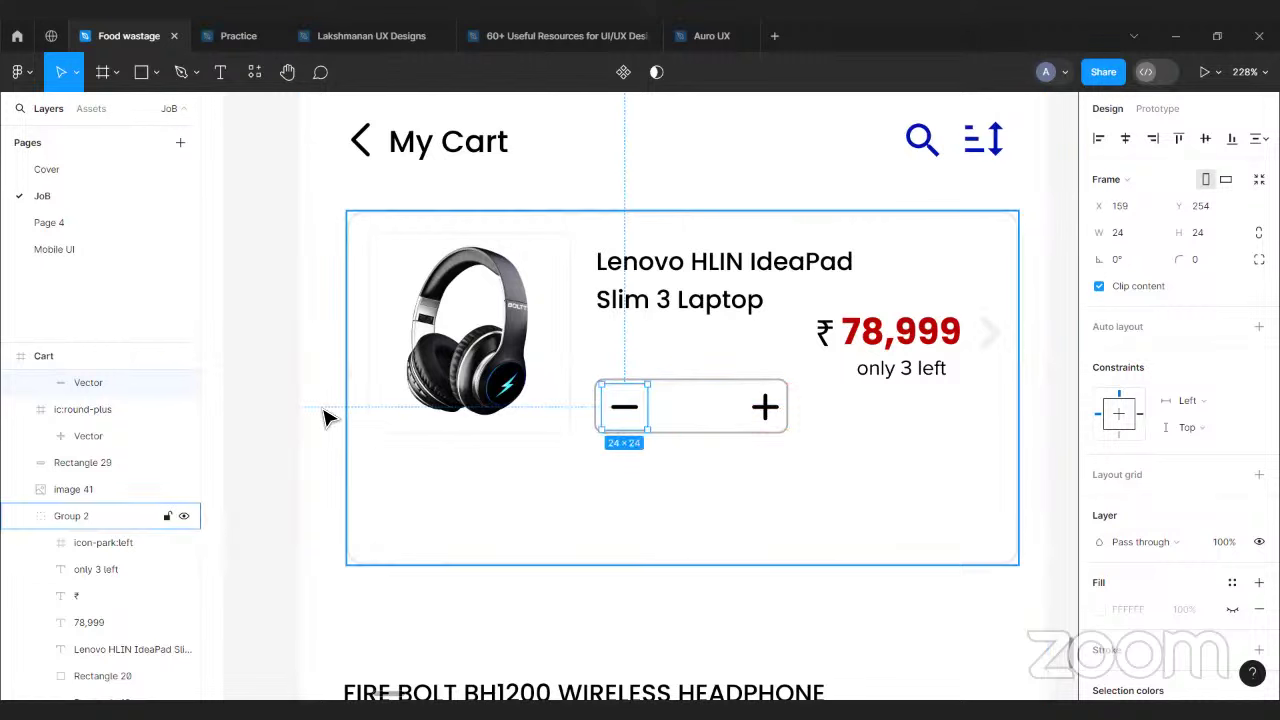
pyautogui.click(286, 394)
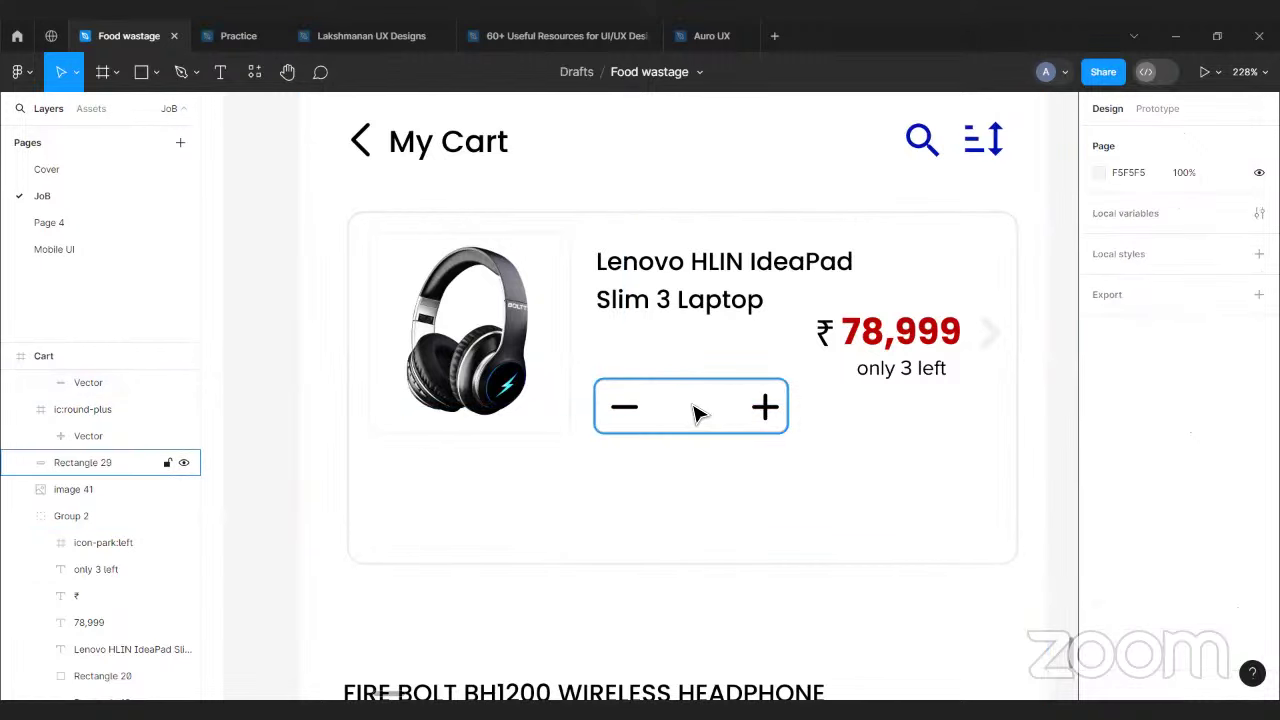
# - Add the text "1" inside the outlined rectangle and center it between the minus and plus icons
pyautogui.click(220, 71)
pyautogui.click(740, 418)
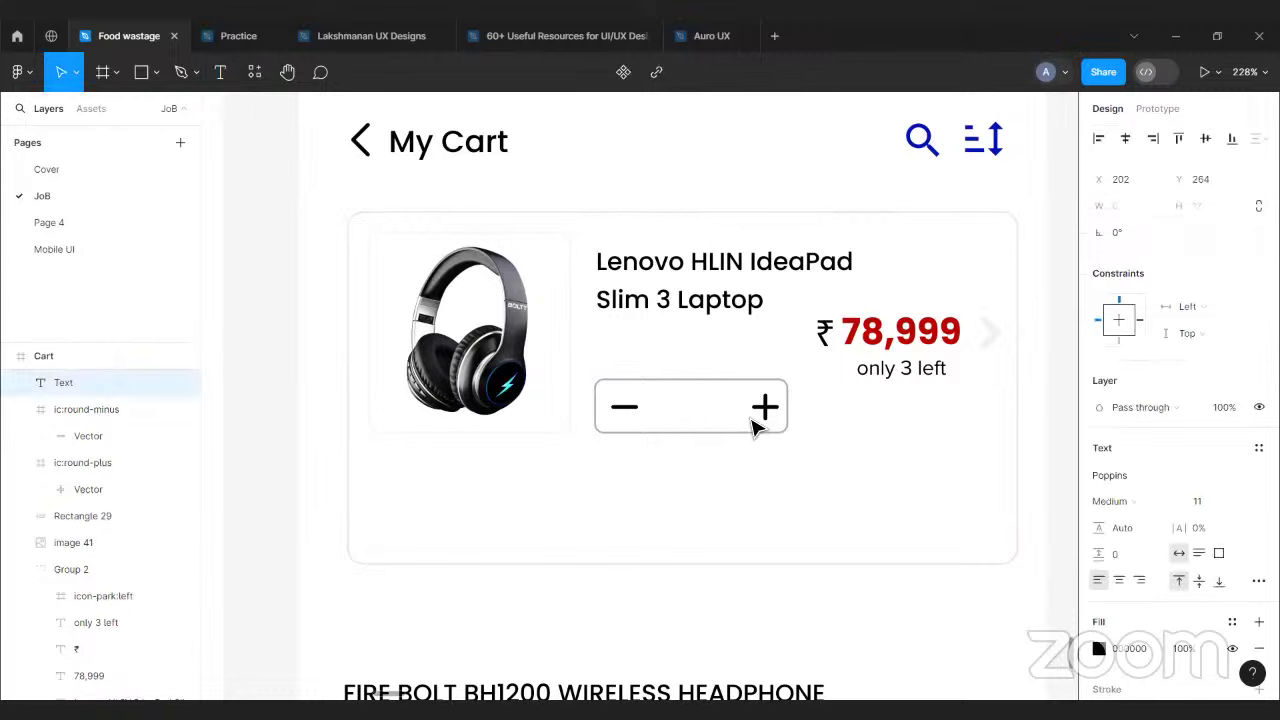
pyautogui.write('1')
pyautogui.press('Escape')
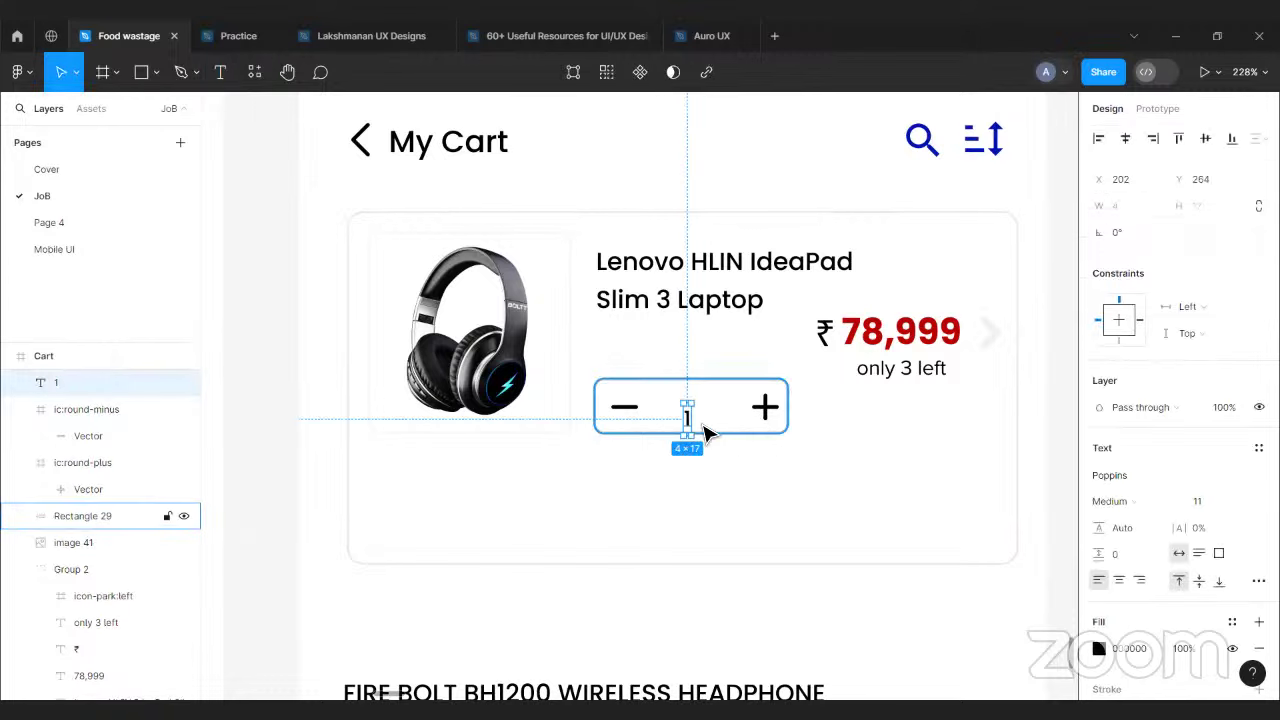
pyautogui.moveTo(694, 429); pyautogui.dragTo(686, 413)
pyautogui.click(1037, 442)
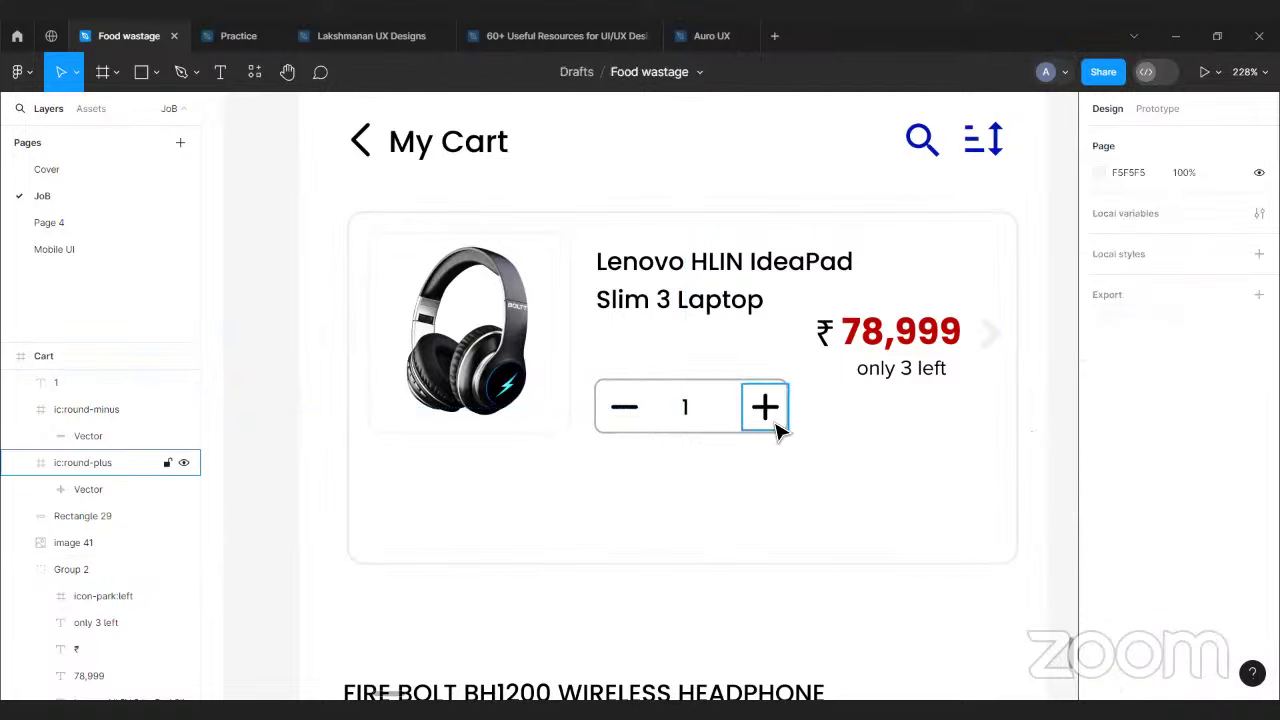
# - Recolor the minus and plus icons together to grey AEA5A5
pyautogui.click(720, 425)
pyautogui.keyDown('shift'); pyautogui.click(624, 412); pyautogui.keyUp('shift')
pyautogui.scroll(-5, 1189, 534)
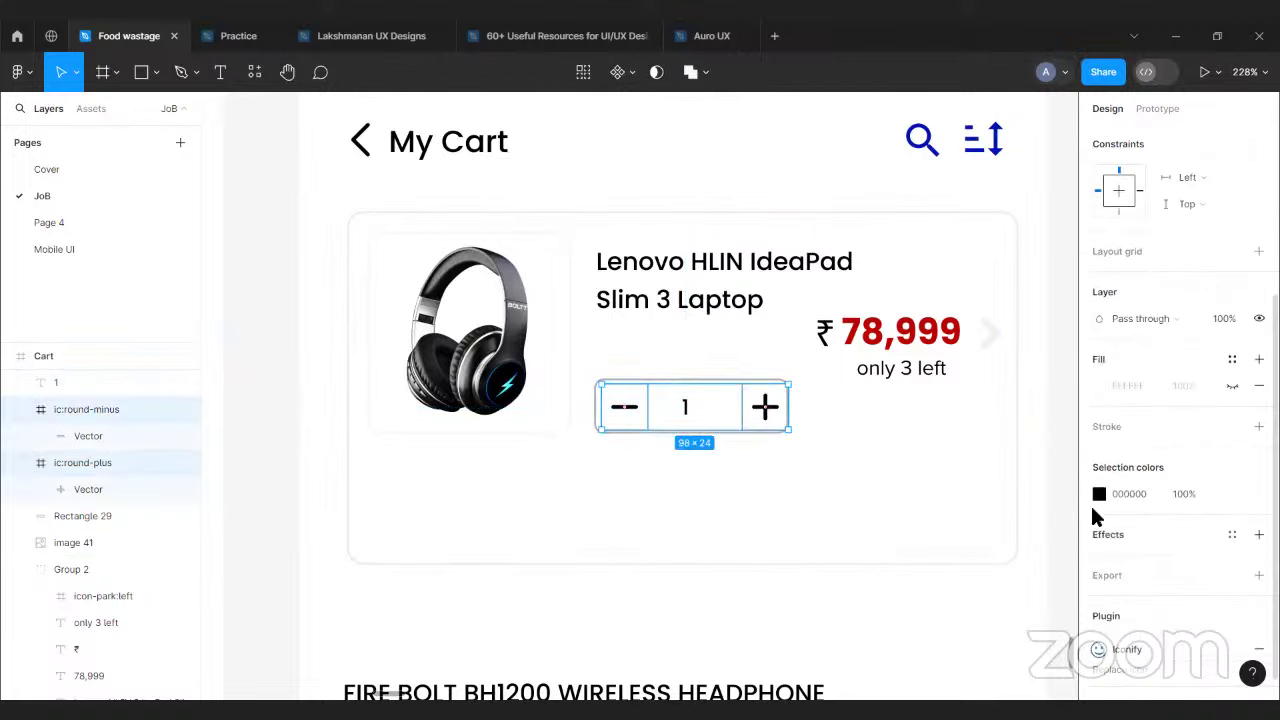
pyautogui.click(1098, 494)
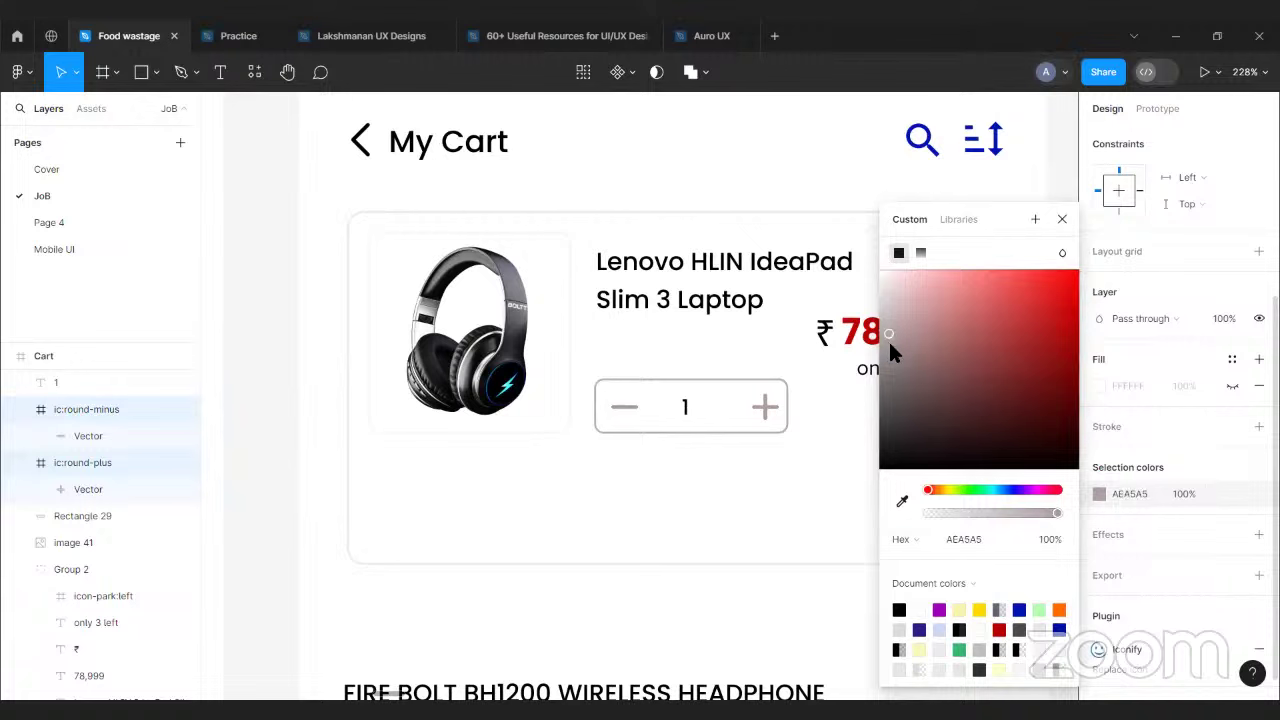
pyautogui.click(299, 400)
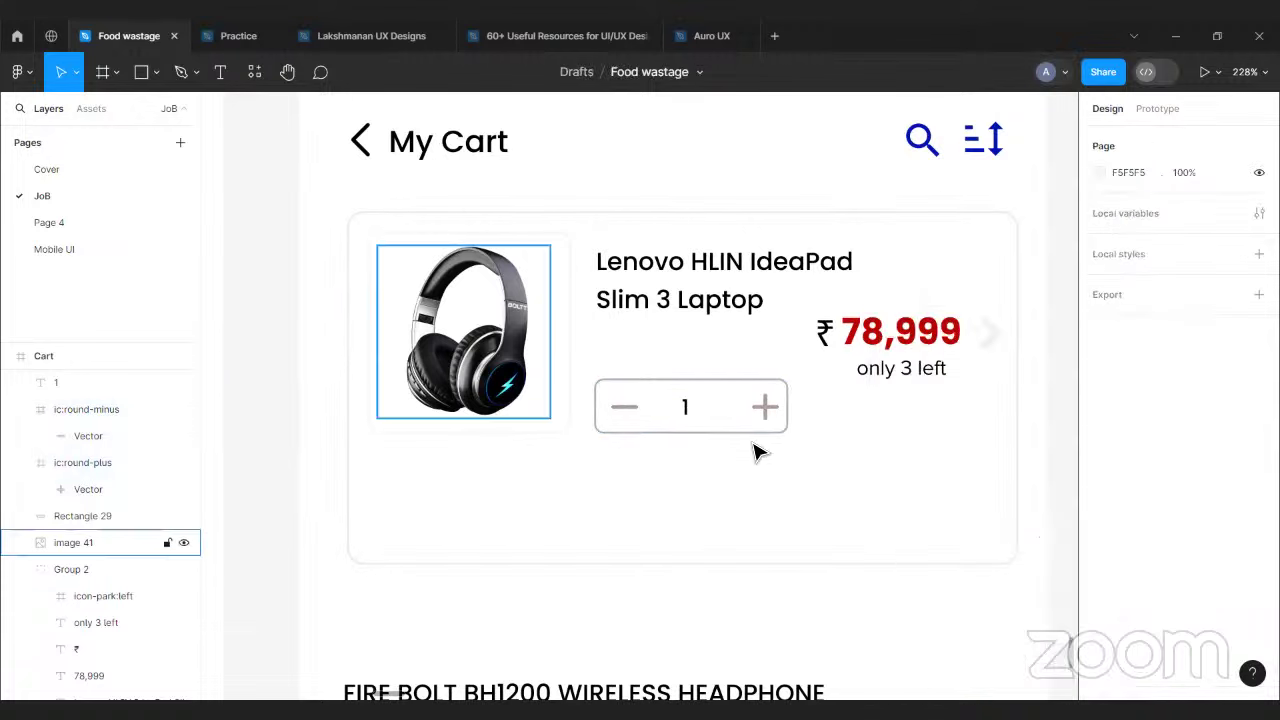
# - Set the font size of the quantity number "1" to 12
pyautogui.click(686, 407)
pyautogui.press('Up')
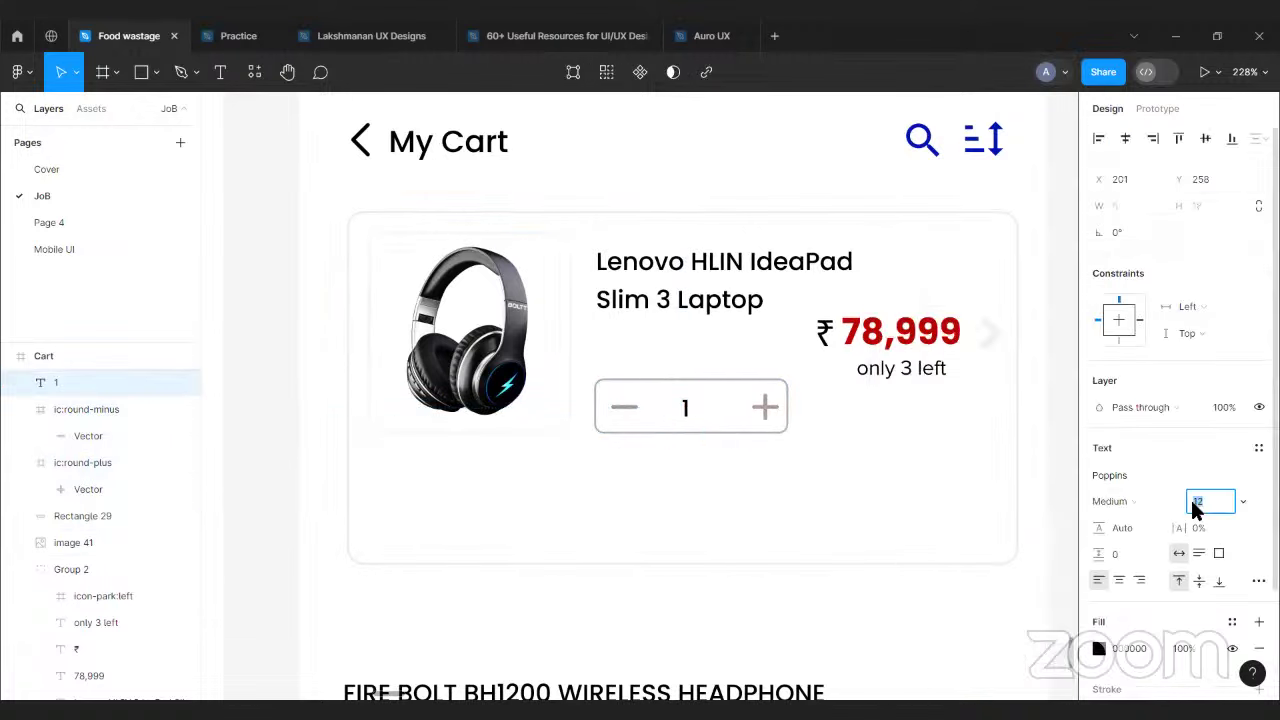
# - Set the font size of the quantity number "1" to 13 and center it in the outlined rectangle
pyautogui.click(269, 451)
pyautogui.click(688, 411)
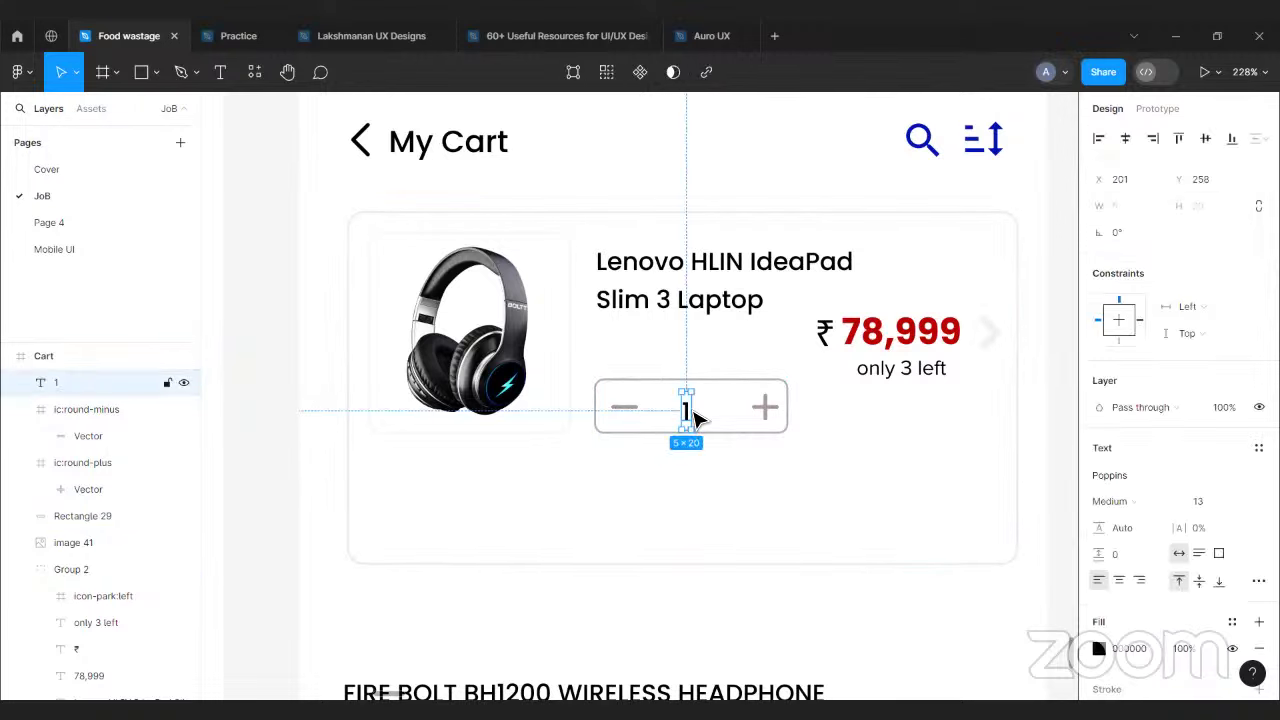
pyautogui.click(268, 426)
# - Delete the "only 3 left" text and the light grey arrow icon from the product card
pyautogui.scroll(-4, 265, 424)
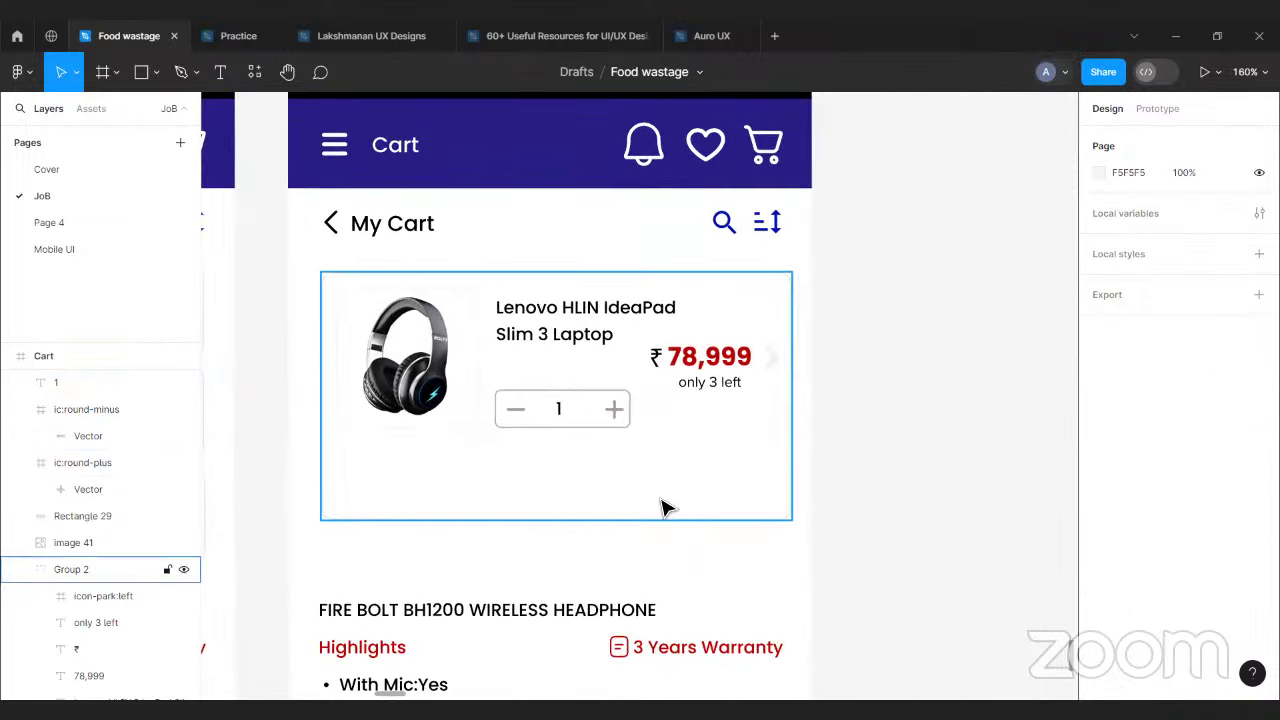
pyautogui.click(714, 391)
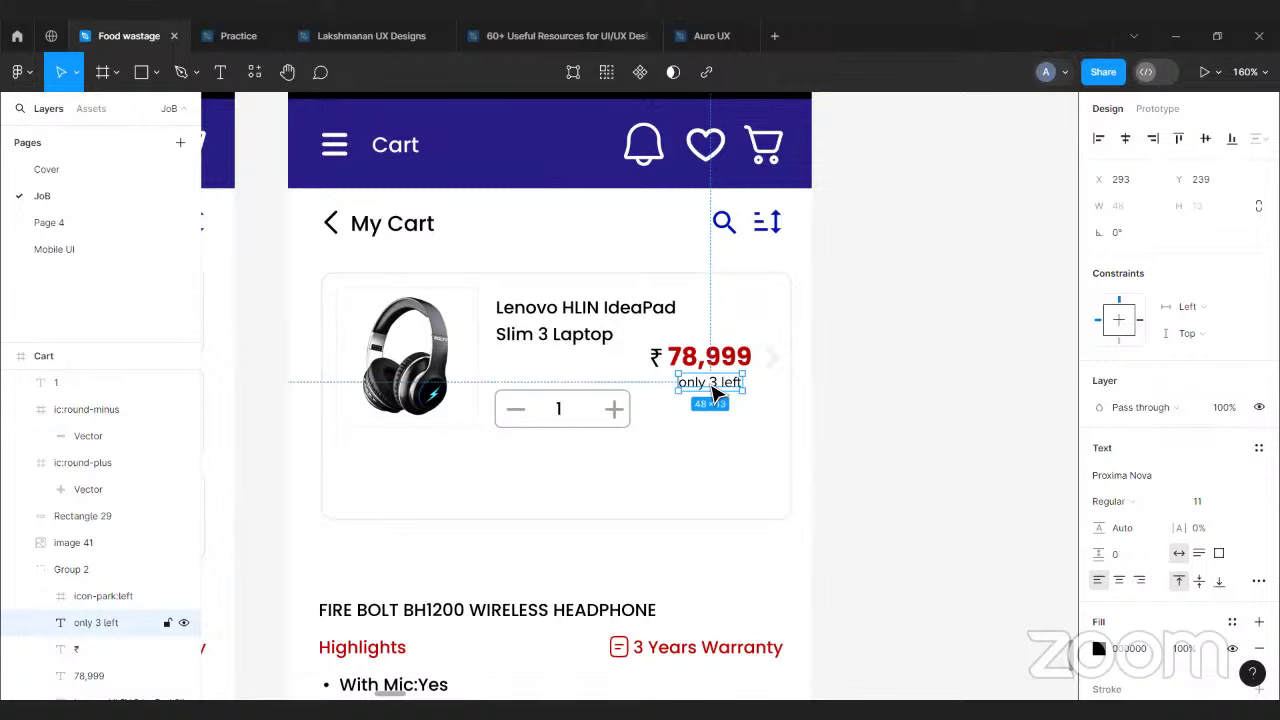
pyautogui.press('Delete')
pyautogui.click(771, 362)
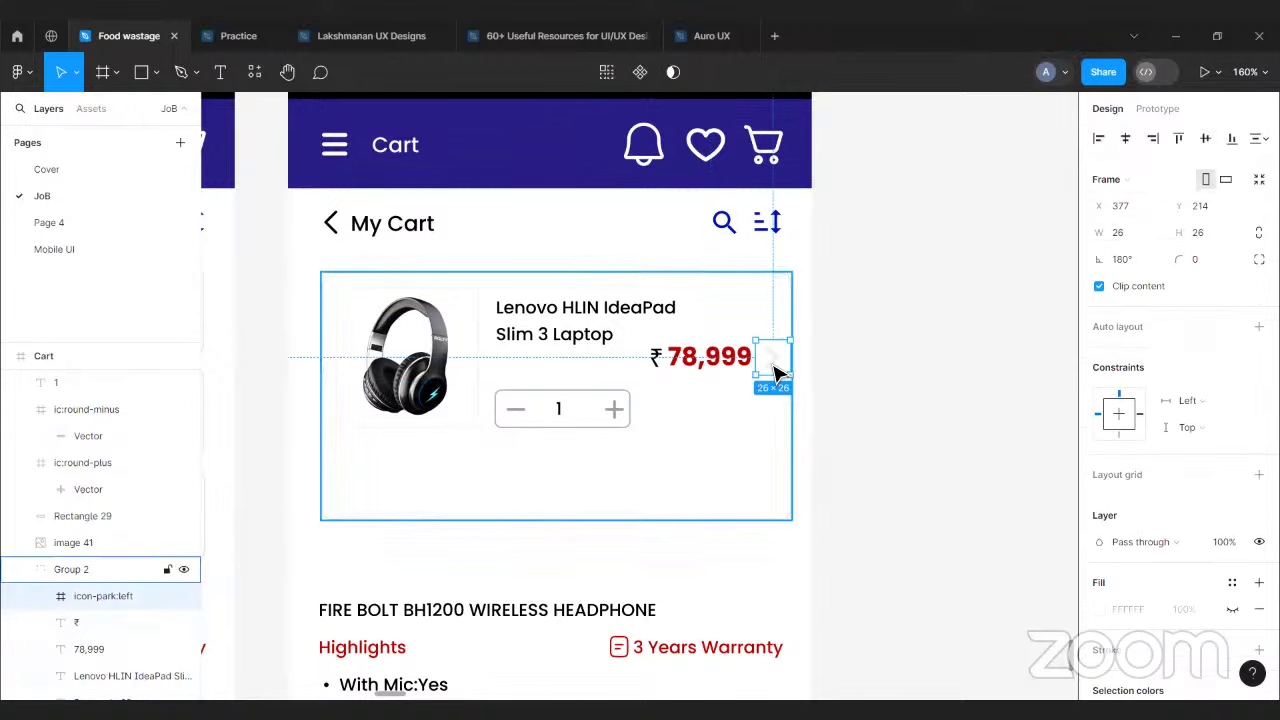
pyautogui.press('Delete')
# - Move the ₹ symbol and the 78,999 price together down to the row of the quantity selector, near the card's right edge
pyautogui.click(712, 370)
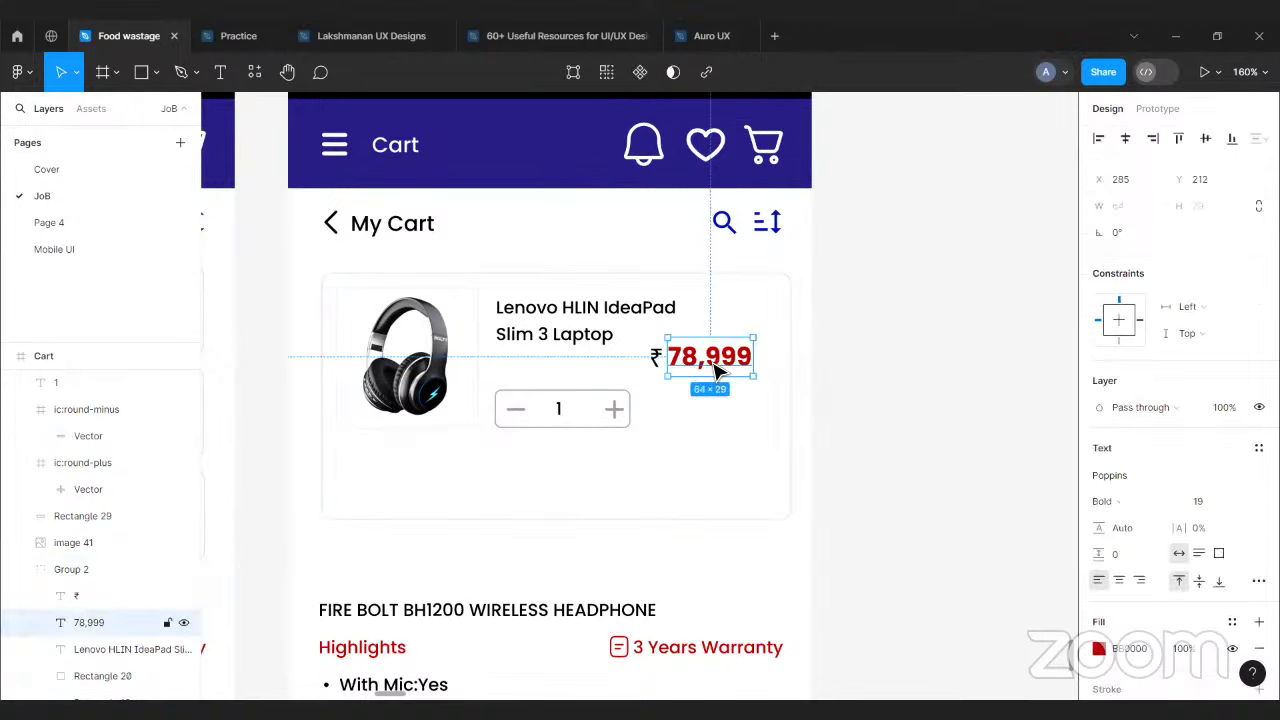
pyautogui.keyDown('shift'); pyautogui.click(656, 358); pyautogui.keyUp('shift')
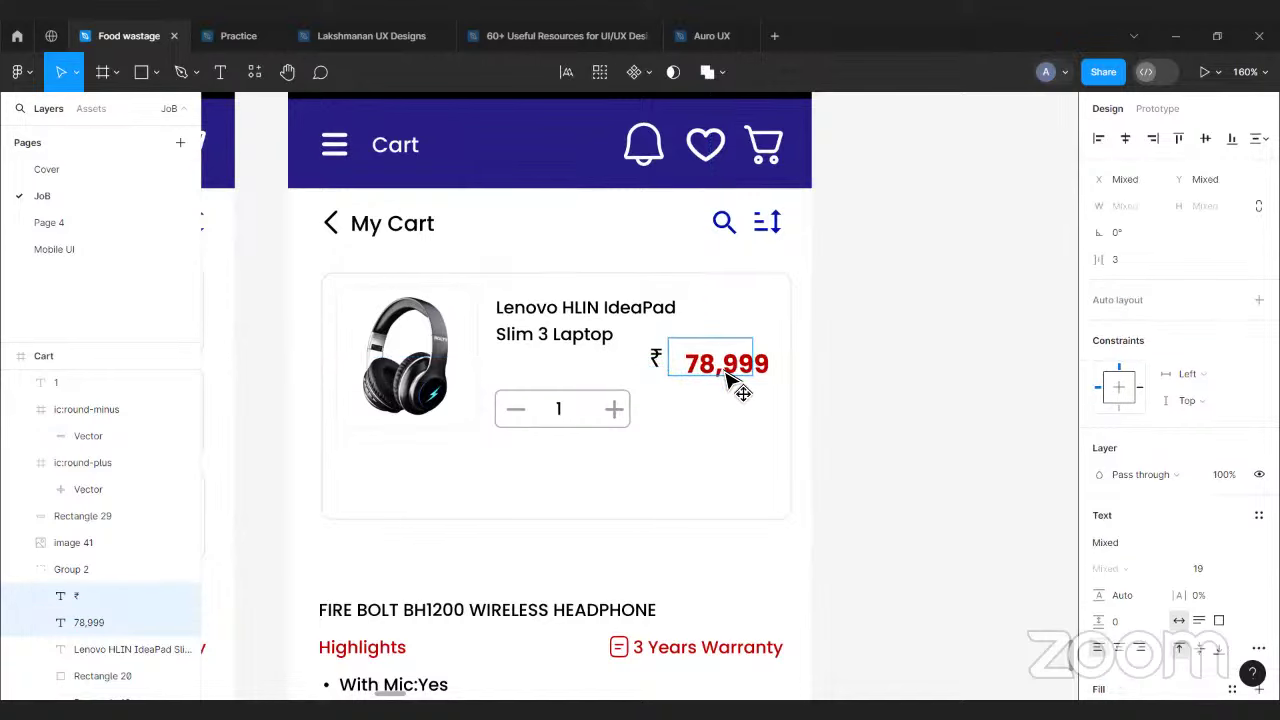
pyautogui.click(862, 386)
pyautogui.click(700, 368)
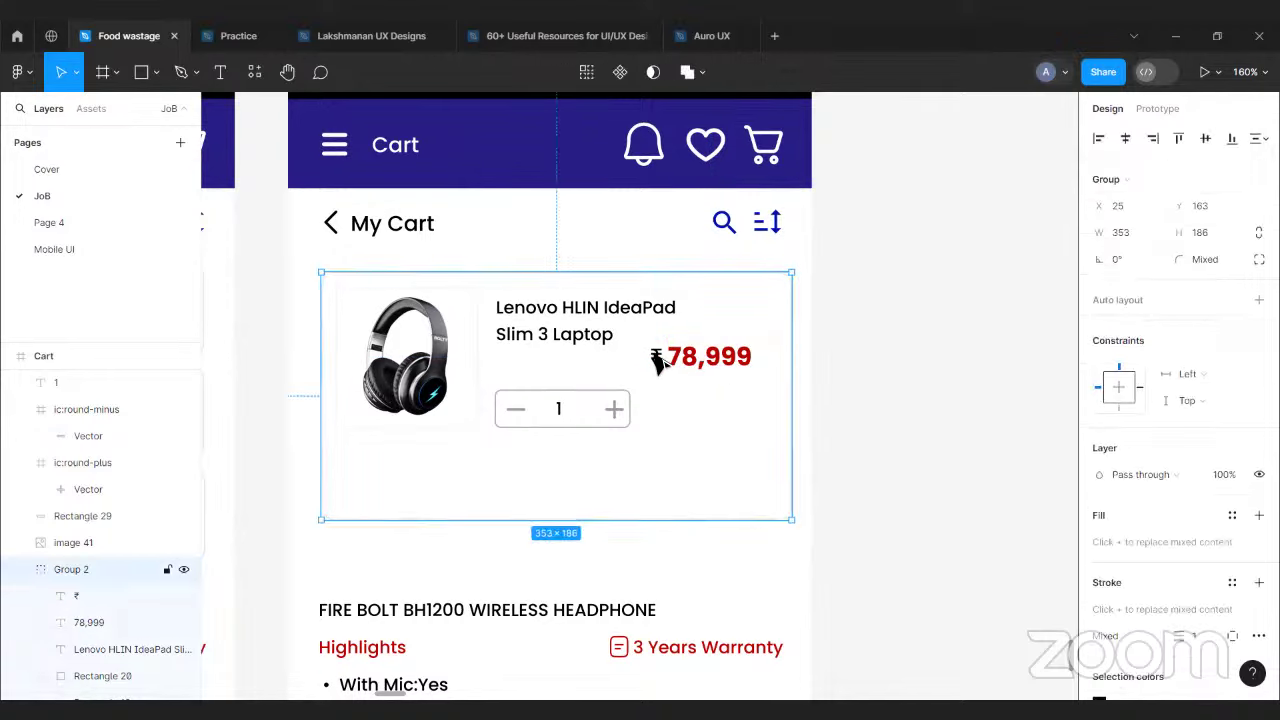
pyautogui.click(656, 358)
pyautogui.keyDown('shift'); pyautogui.click(700, 368); pyautogui.keyUp('shift')
pyautogui.moveTo(700, 368); pyautogui.dragTo(791, 423)
pyautogui.click(840, 443)
# - Extend the product card's background rectangle downward to a height of about 205
pyautogui.scroll(-1, 835, 441)
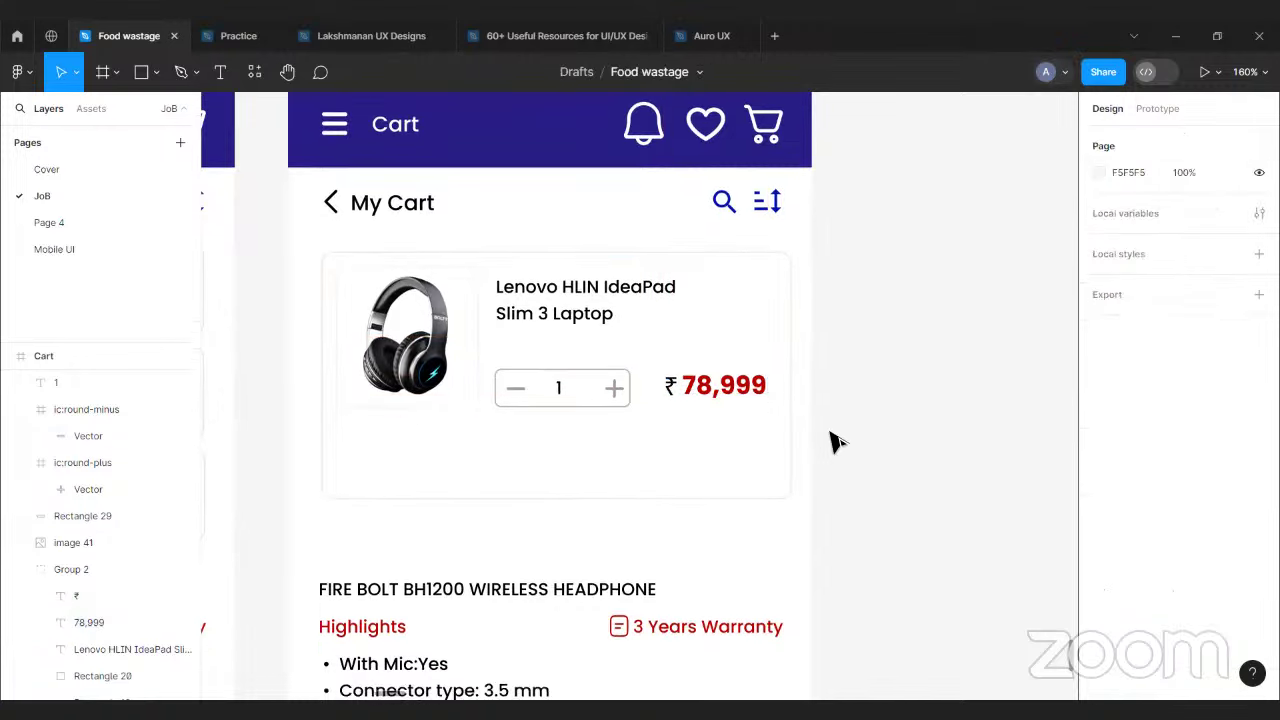
pyautogui.click(622, 500)
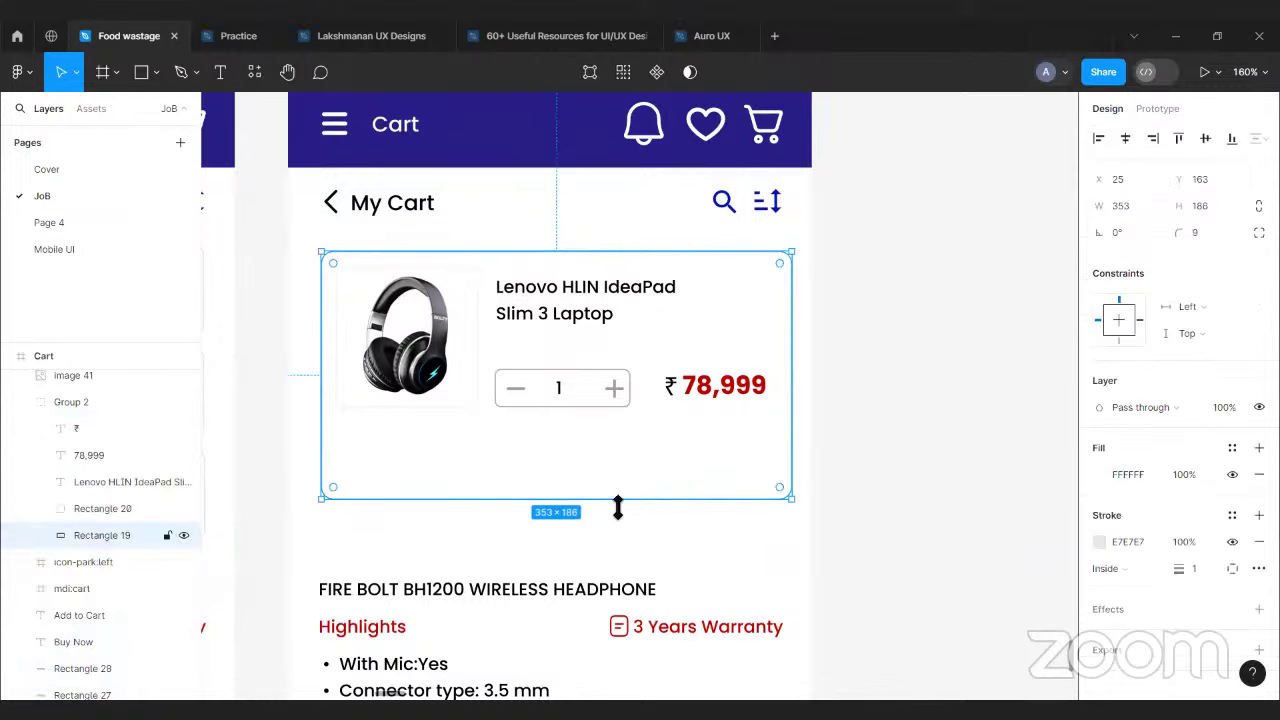
pyautogui.moveTo(619, 500); pyautogui.dragTo(618, 522)
pyautogui.click(850, 418)
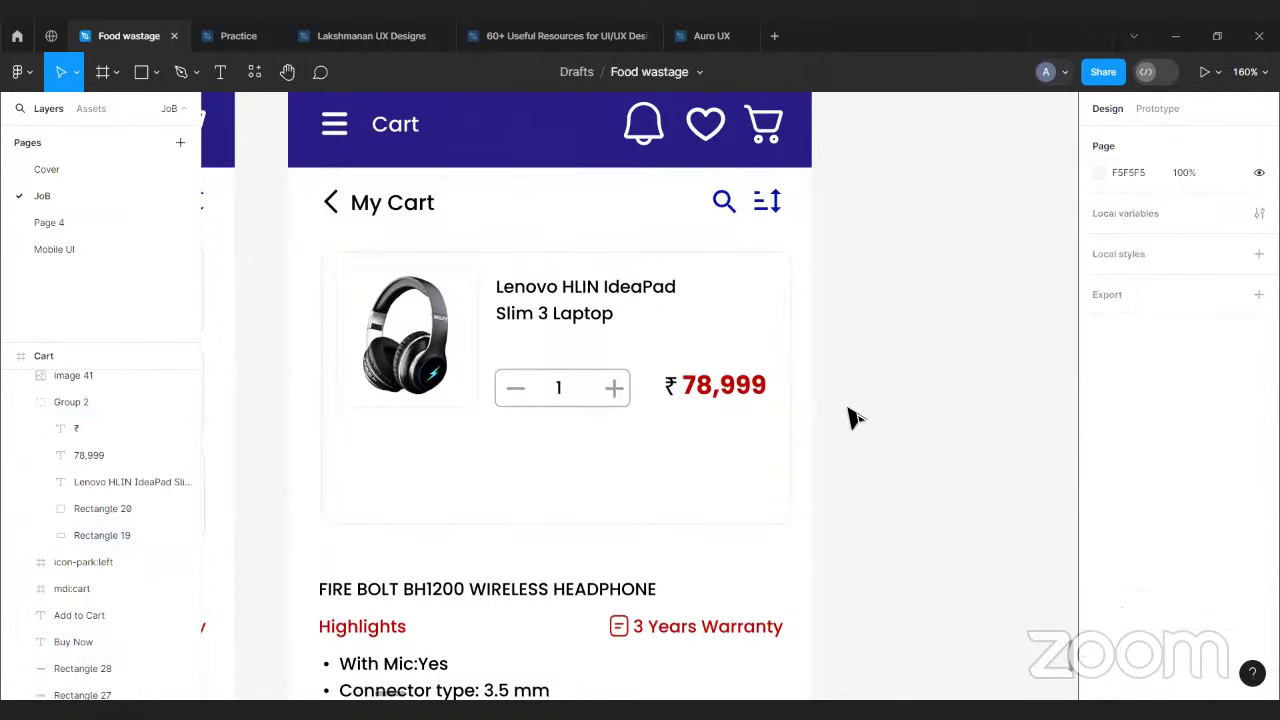
# - Draw a rectangle about 135 × 49 in the card's lower right area, below the price
pyautogui.click(156, 72)
pyautogui.click(110, 110)
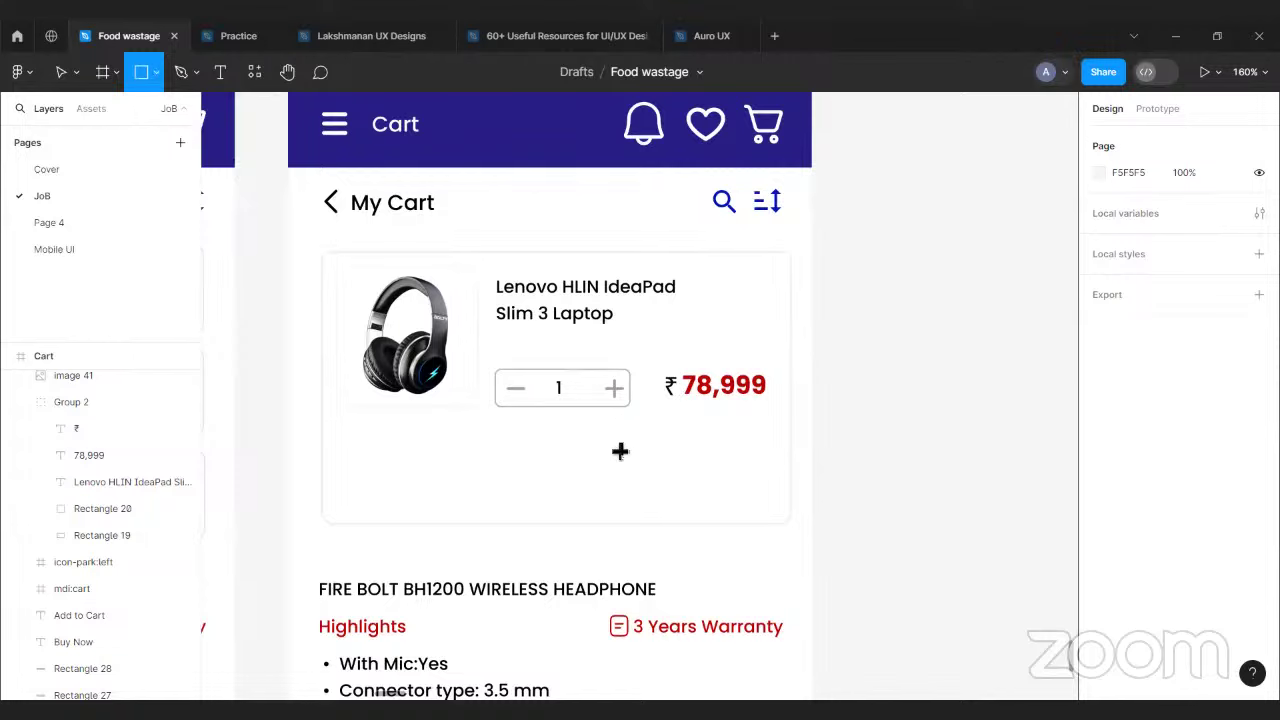
pyautogui.moveTo(590, 436); pyautogui.dragTo(773, 503)
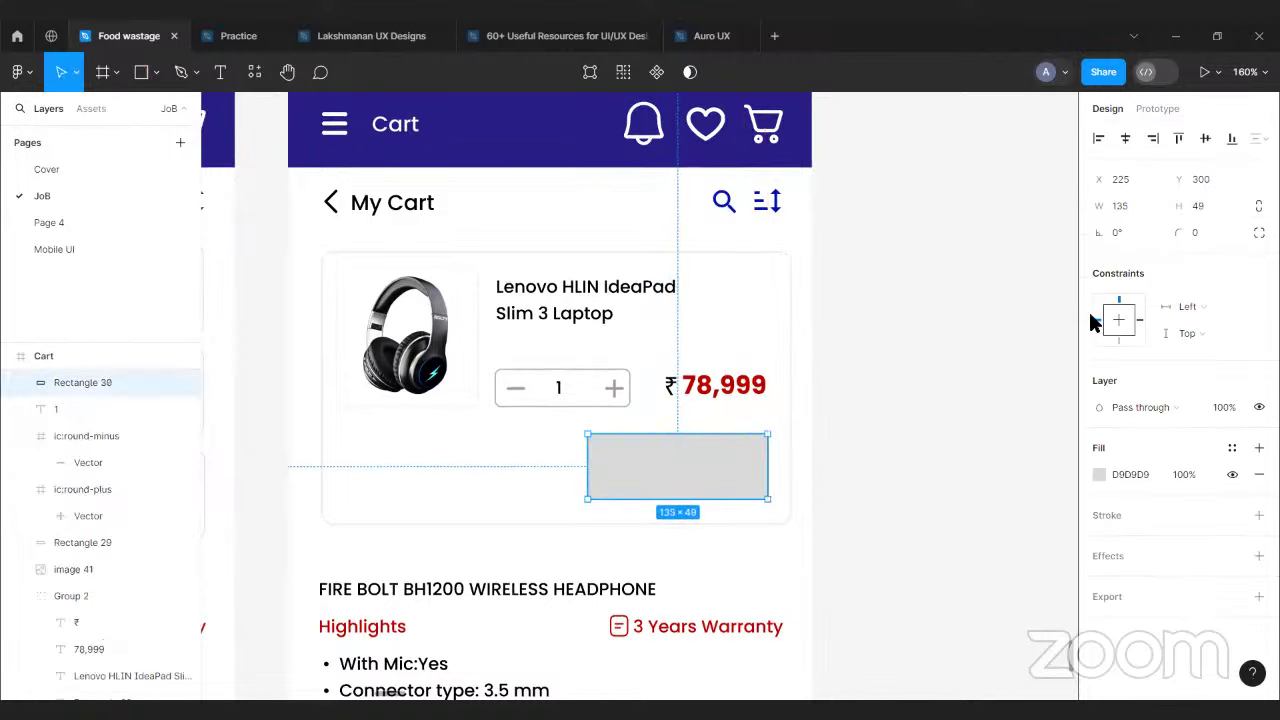
# - Give the new rectangle a corner radius of 40 and a yellow fill from the document colors
pyautogui.write('3')
pyautogui.press('Return')
pyautogui.click(1208, 233)
pyautogui.write('37')
pyautogui.press('Return')
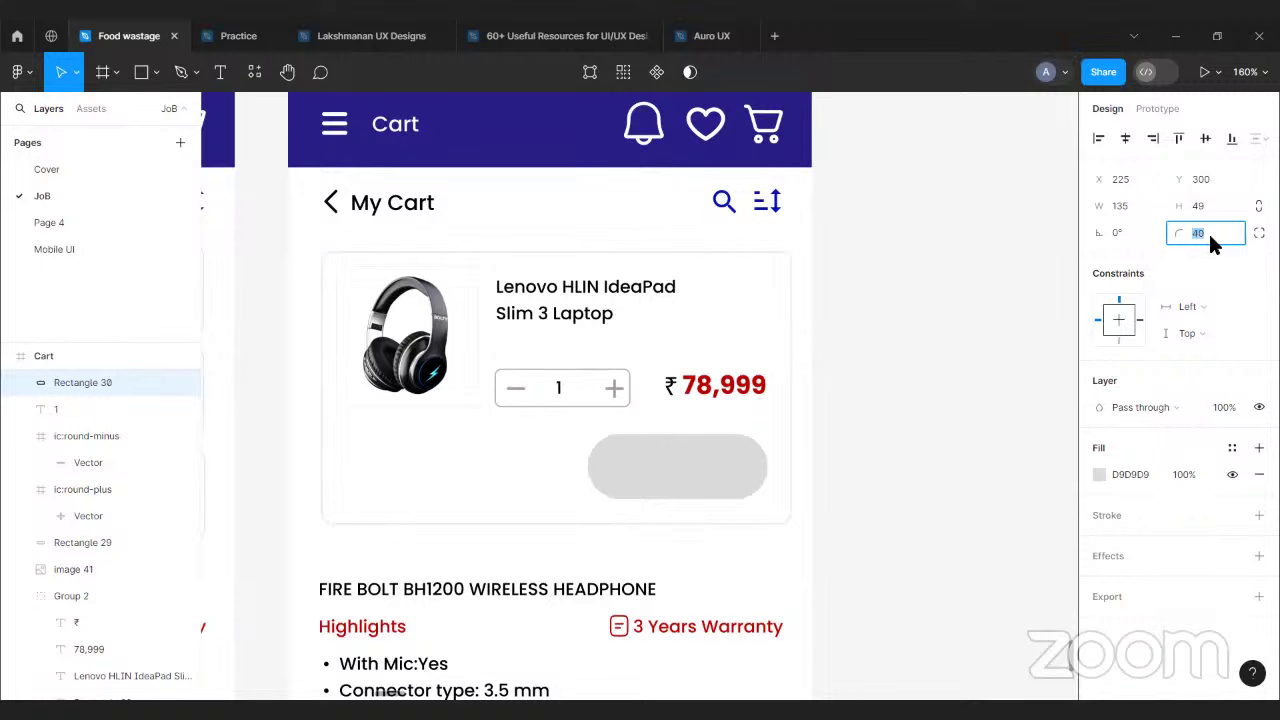
pyautogui.click(1099, 475)
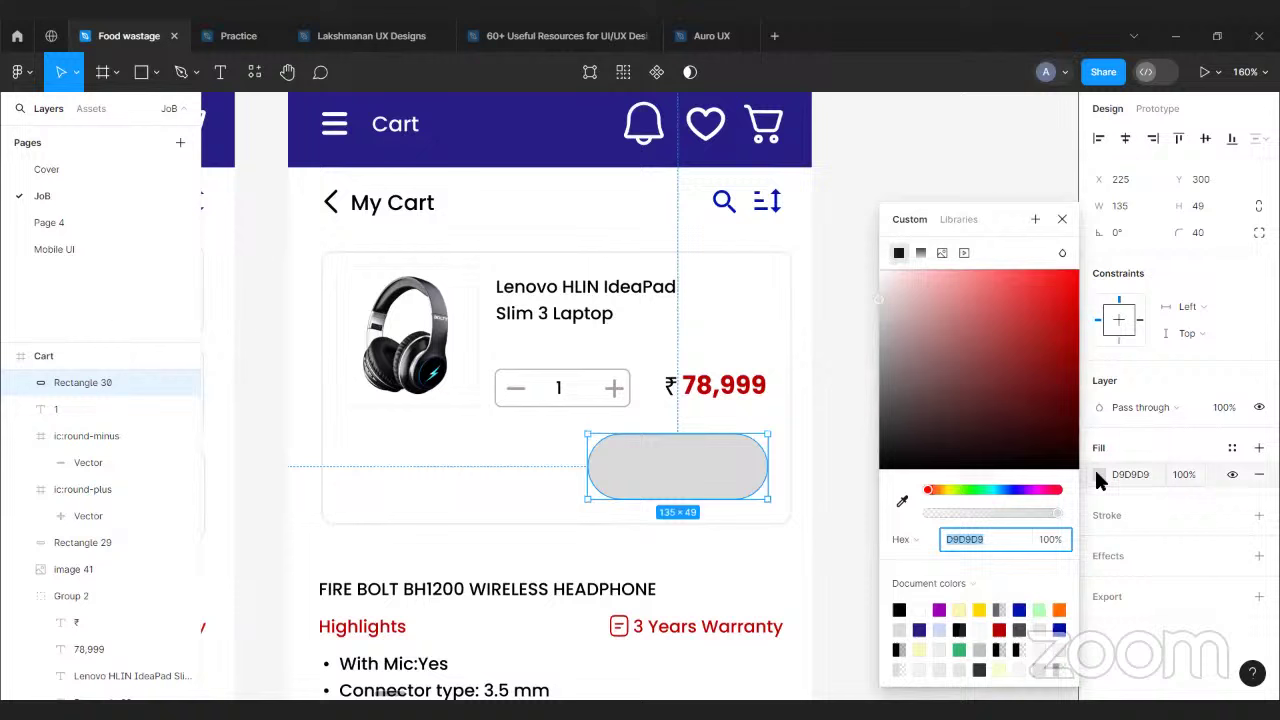
pyautogui.click(980, 611)
pyautogui.click(937, 291)
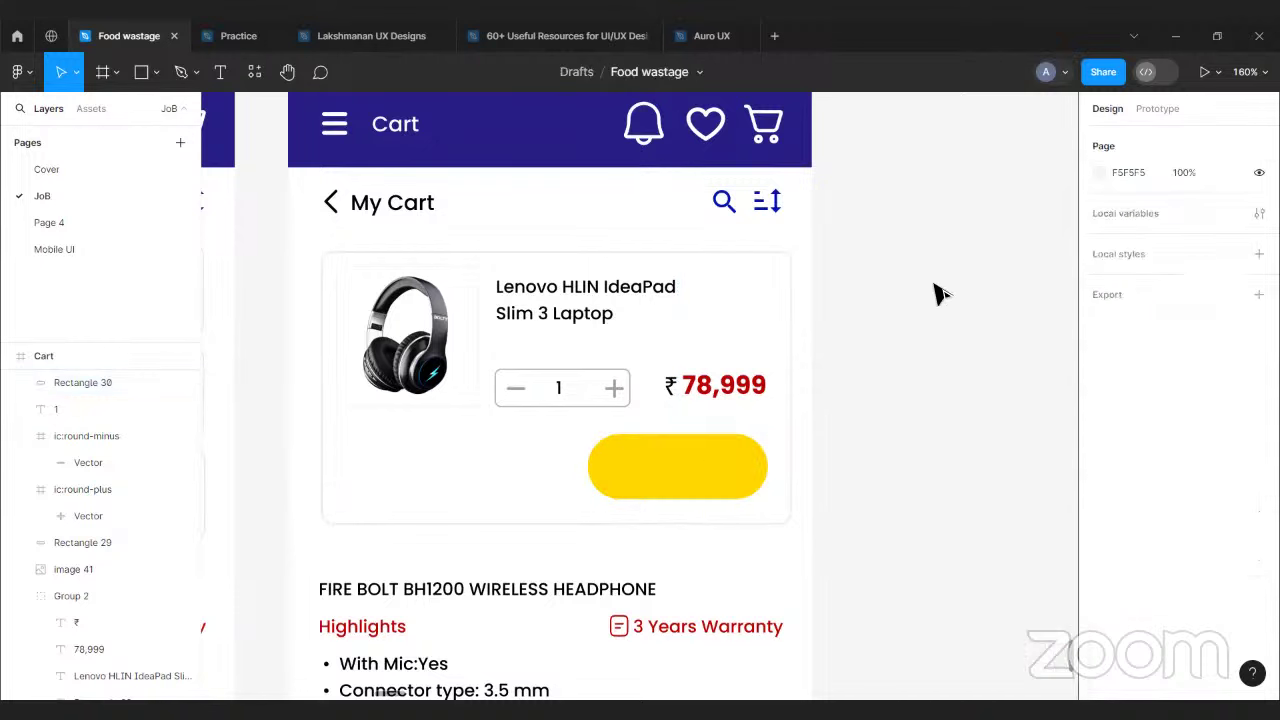
# - Copy the "FIRE BOLT BH1200 WIRELESS HEADPHONE" text onto the yellow button and bring it to the front
pyautogui.click(447, 595)
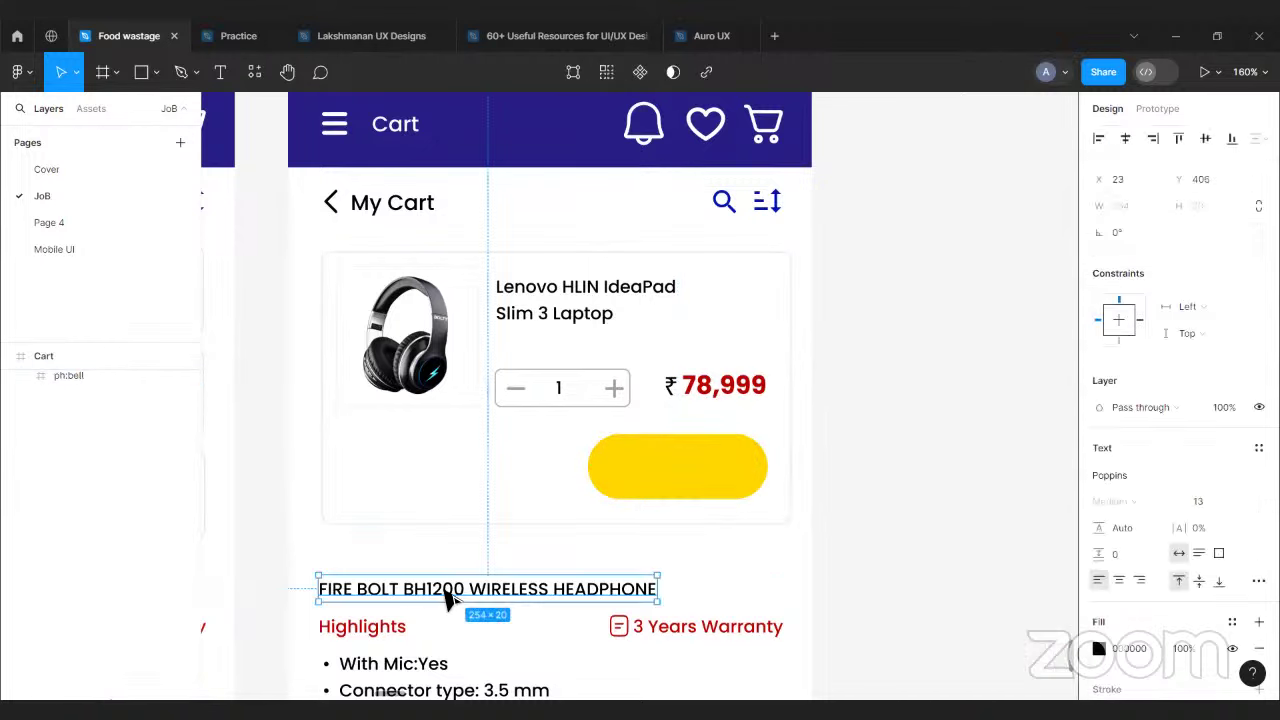
pyautogui.moveTo(489, 595); pyautogui.dragTo(663, 480)
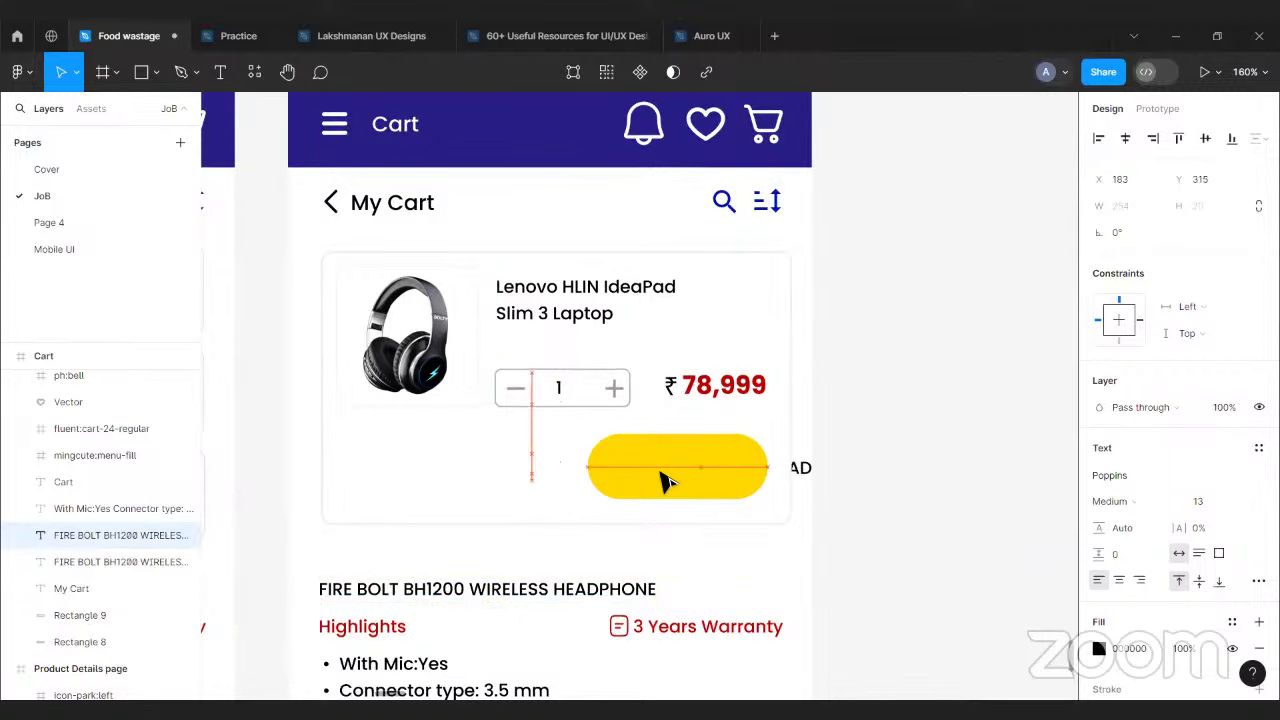
pyautogui.rightClick(800, 472)
pyautogui.click(850, 341)
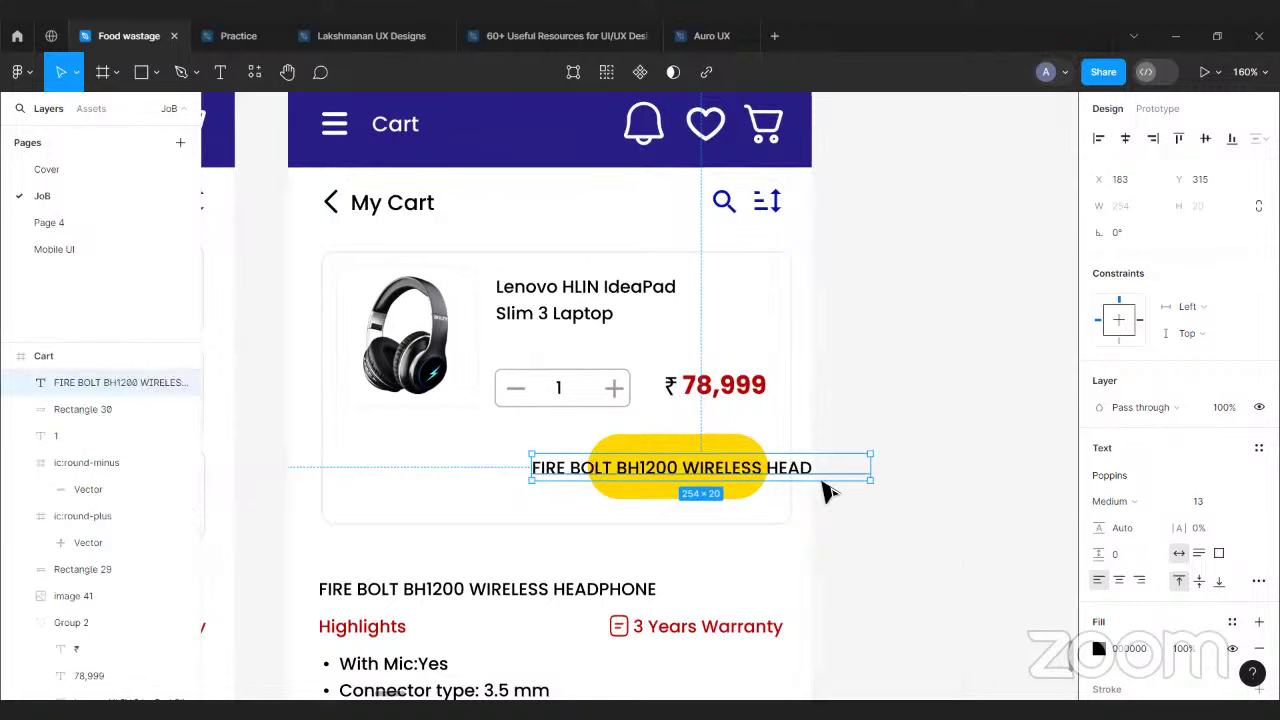
# - Change the copied text to "Buy now" and center it on the yellow button
pyautogui.doubleClick(749, 480)
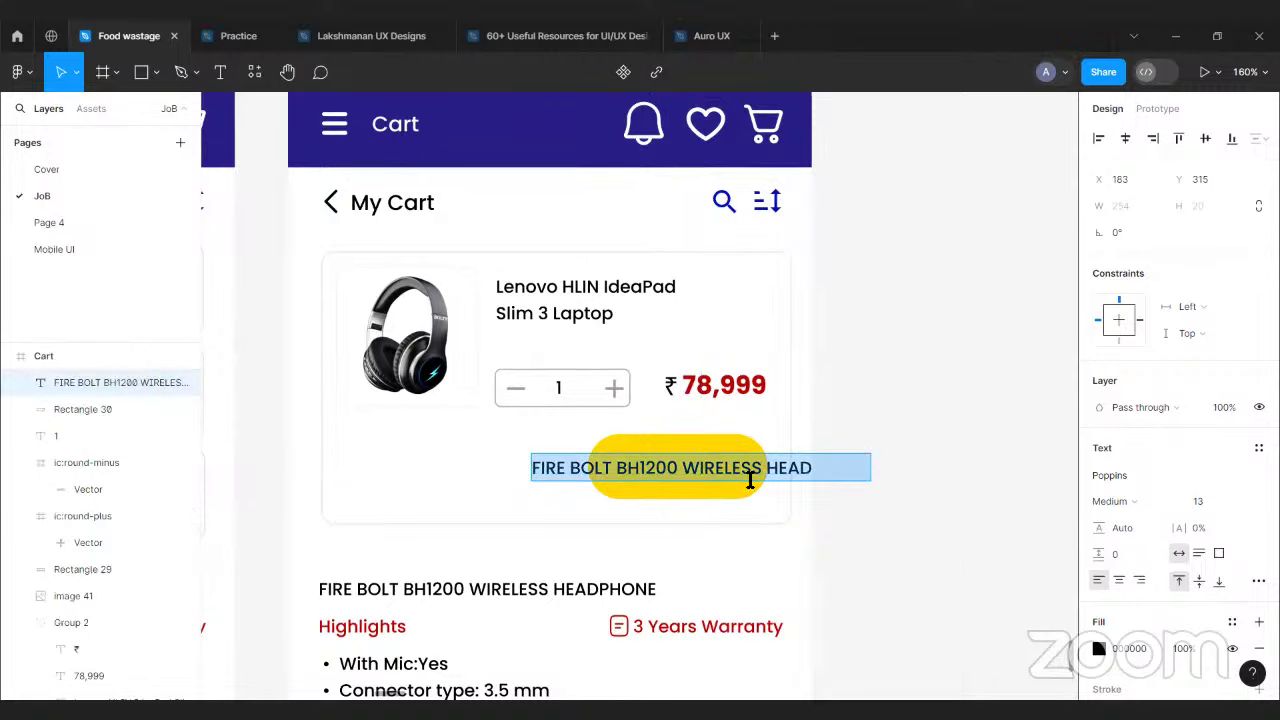
pyautogui.write('Buy now')
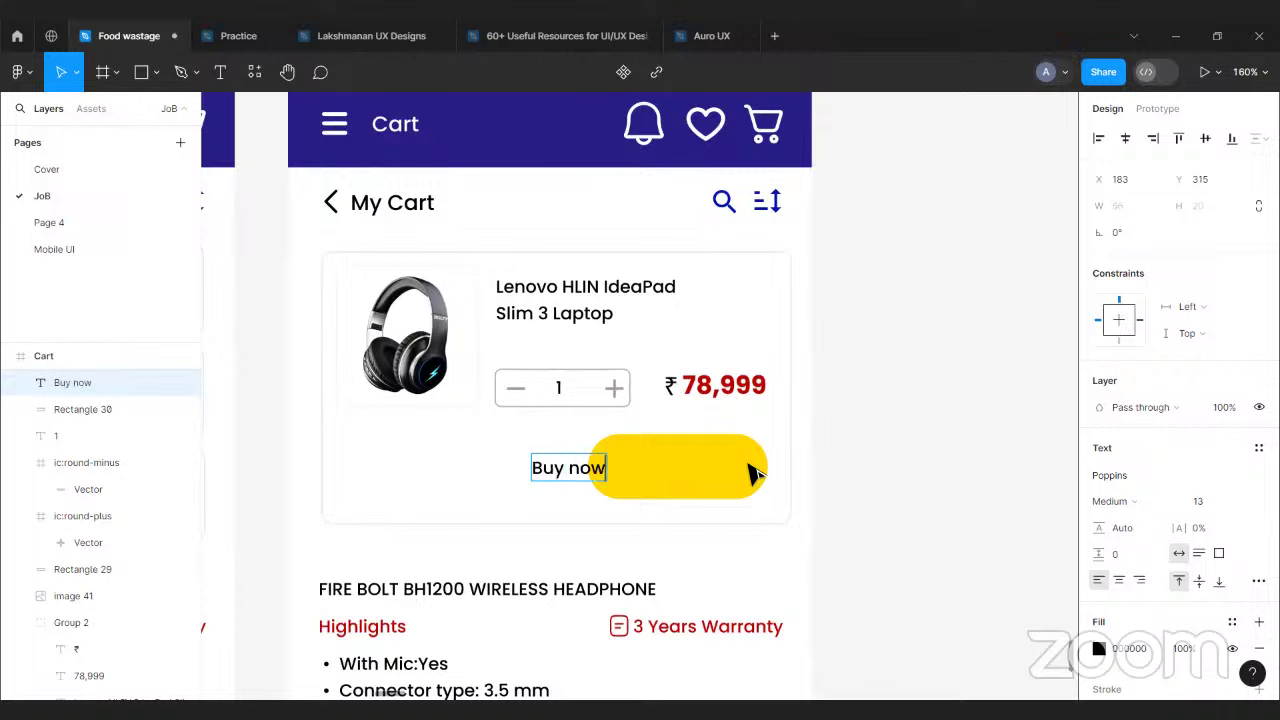
pyautogui.press('Escape')
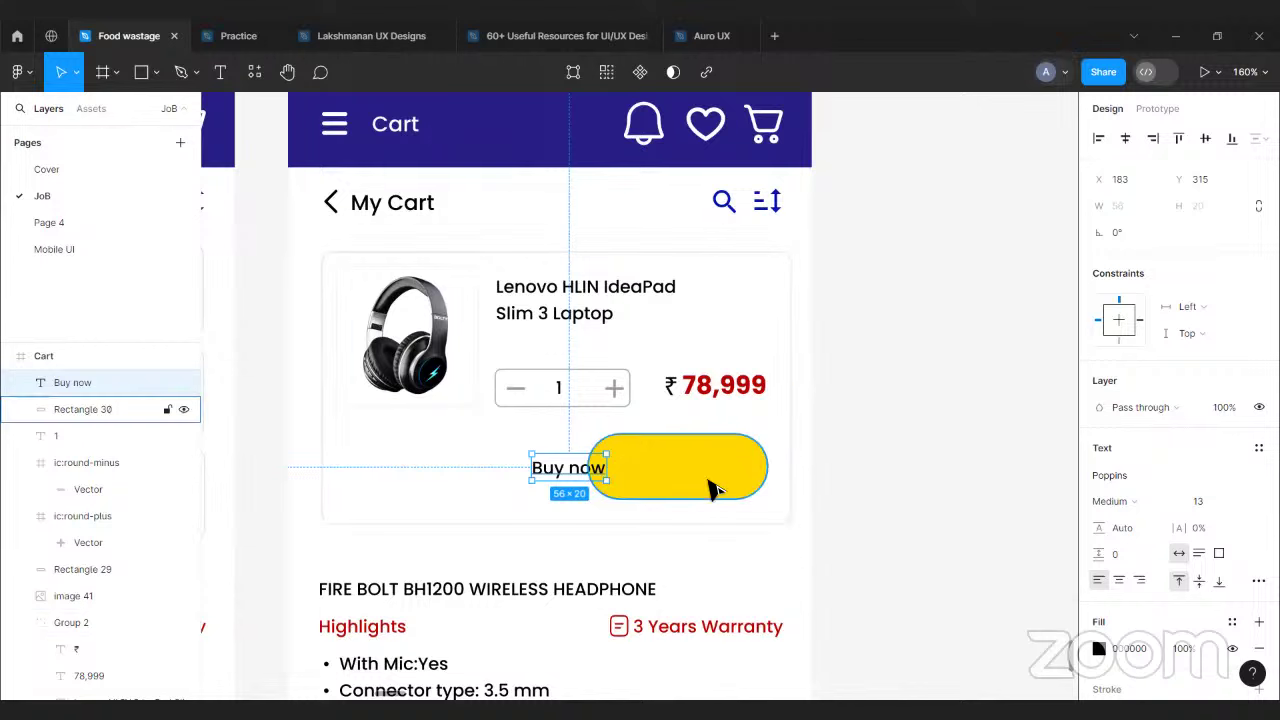
pyautogui.moveTo(531, 477); pyautogui.dragTo(661, 478)
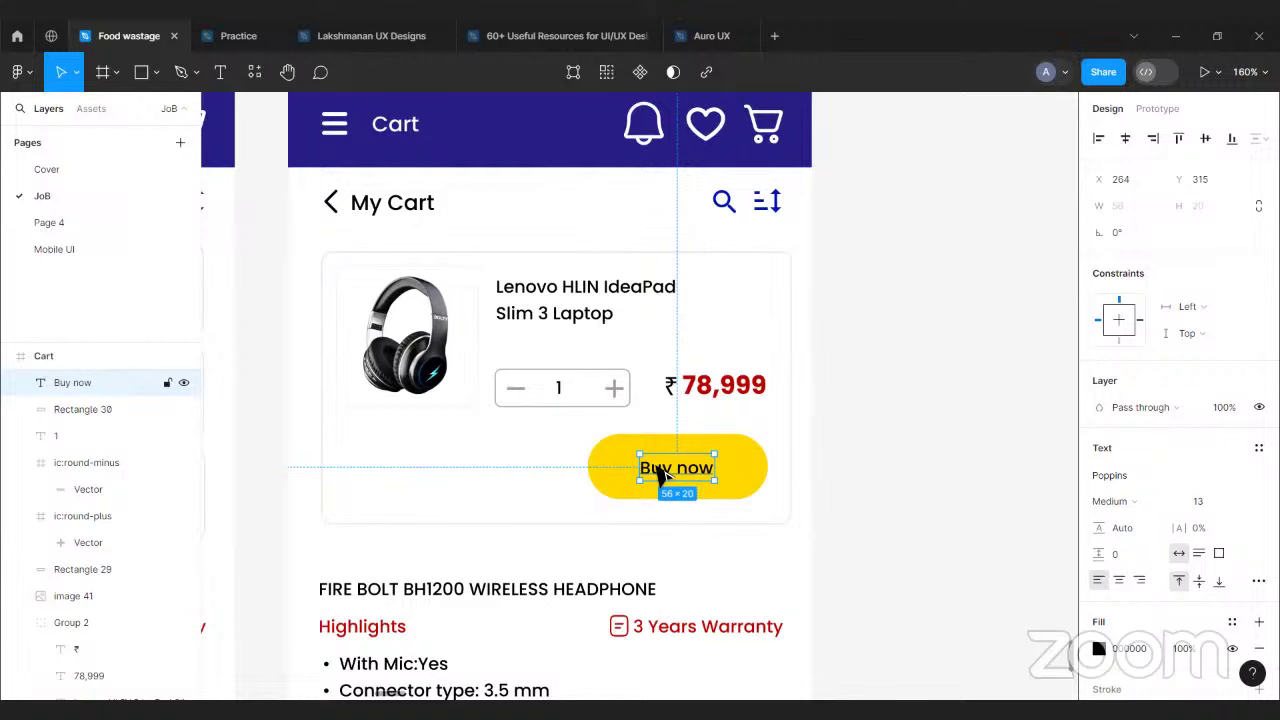
pyautogui.click(910, 497)
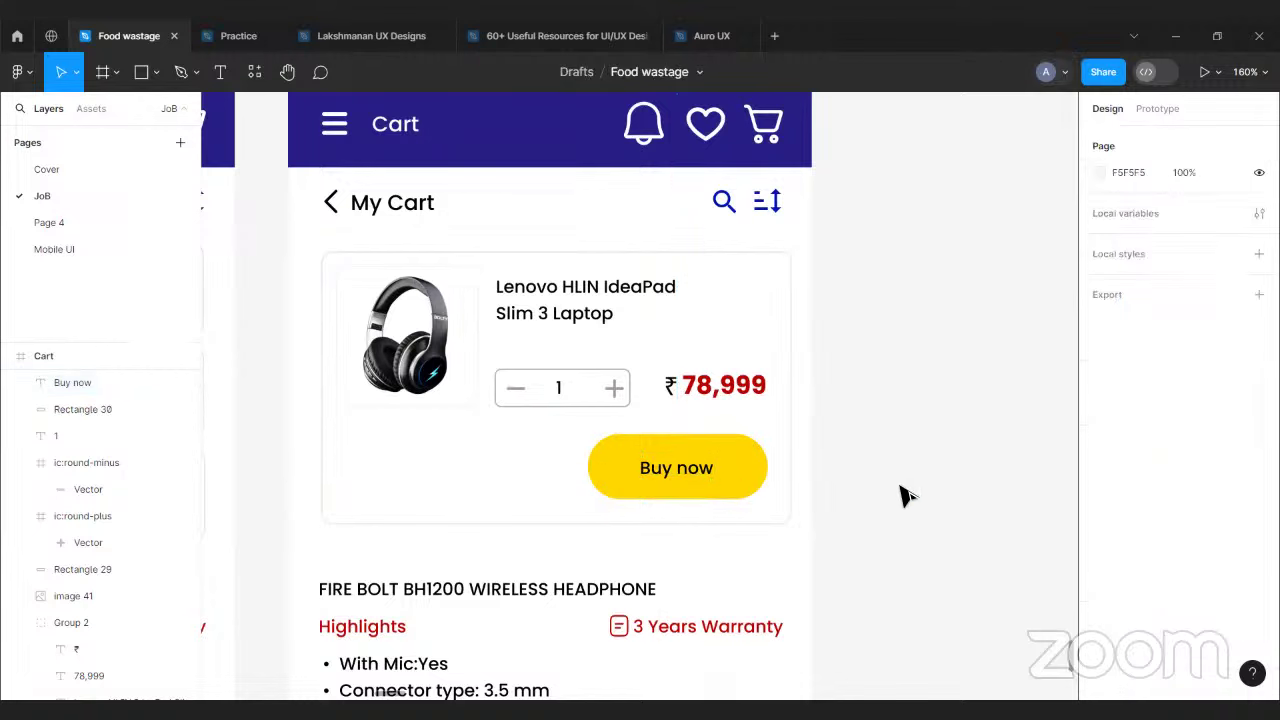
# - Delete the headphone title, Highlights, warranty, specification list and "Read more" below the card on the Cart screen
pyautogui.scroll(-1, 826, 522)
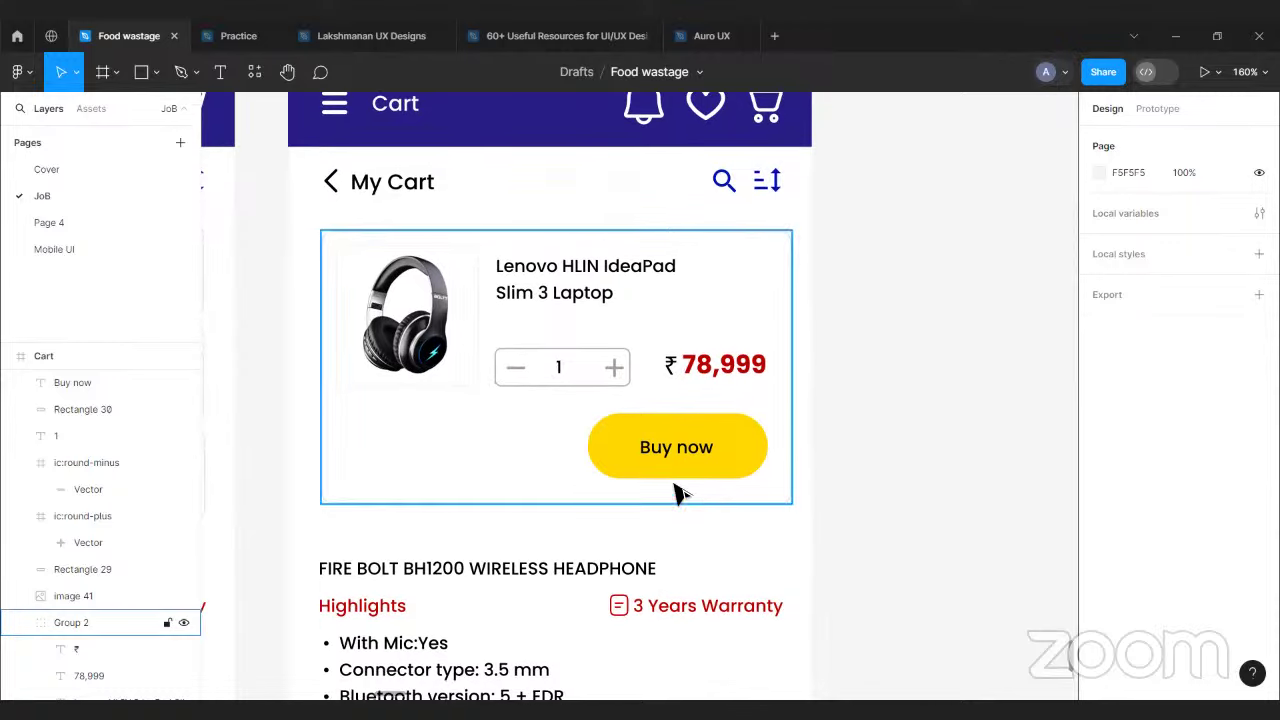
pyautogui.scroll(-5, 766, 529)
pyautogui.scroll(-2, 766, 529)
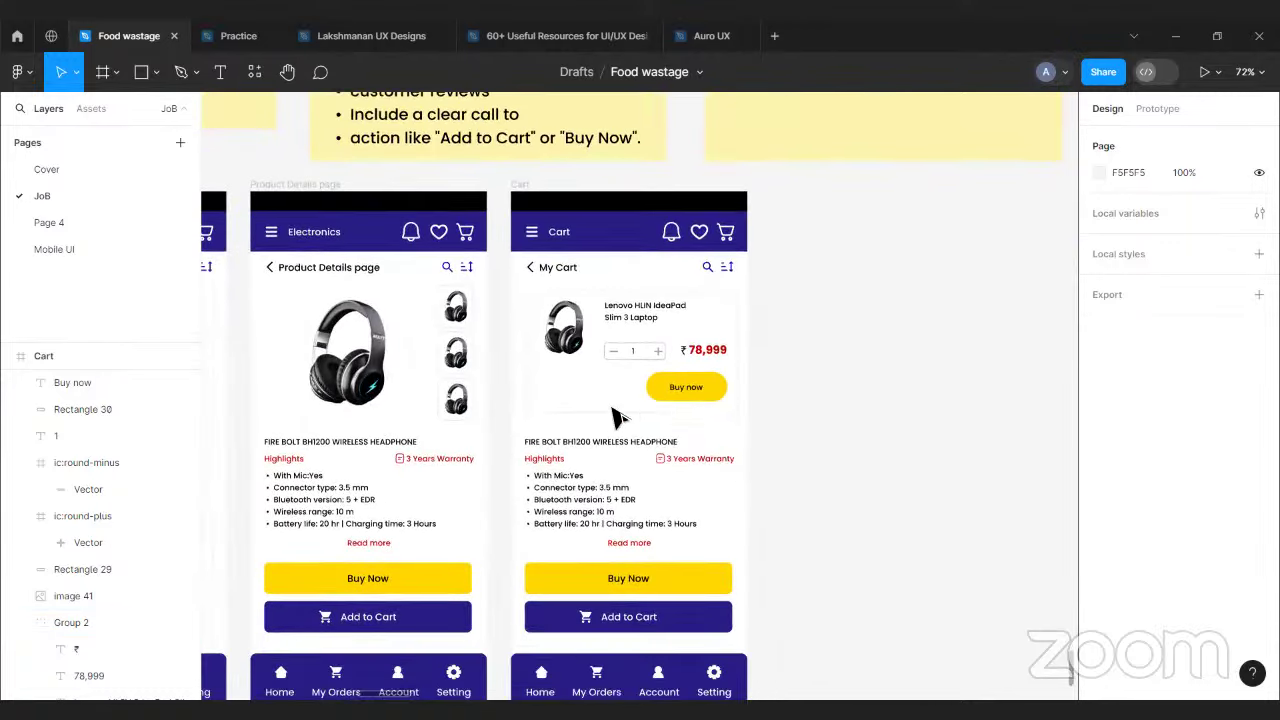
pyautogui.scroll(4, 588, 453)
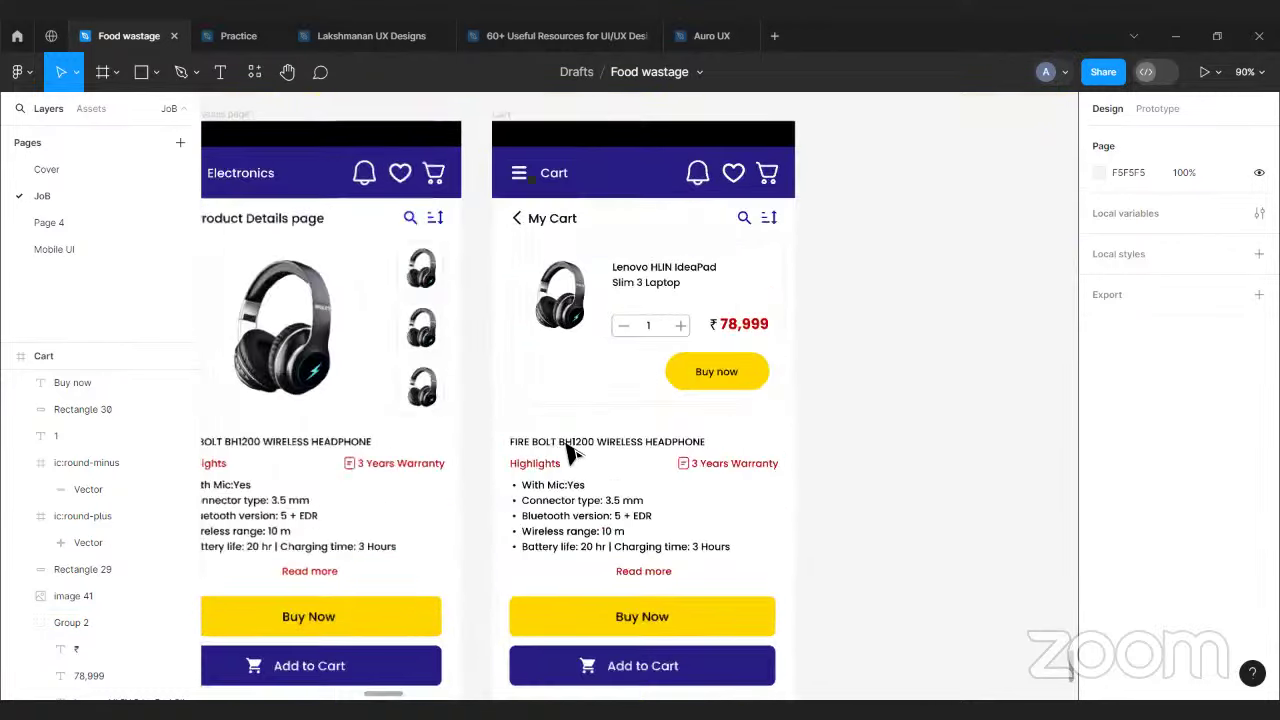
pyautogui.click(574, 437)
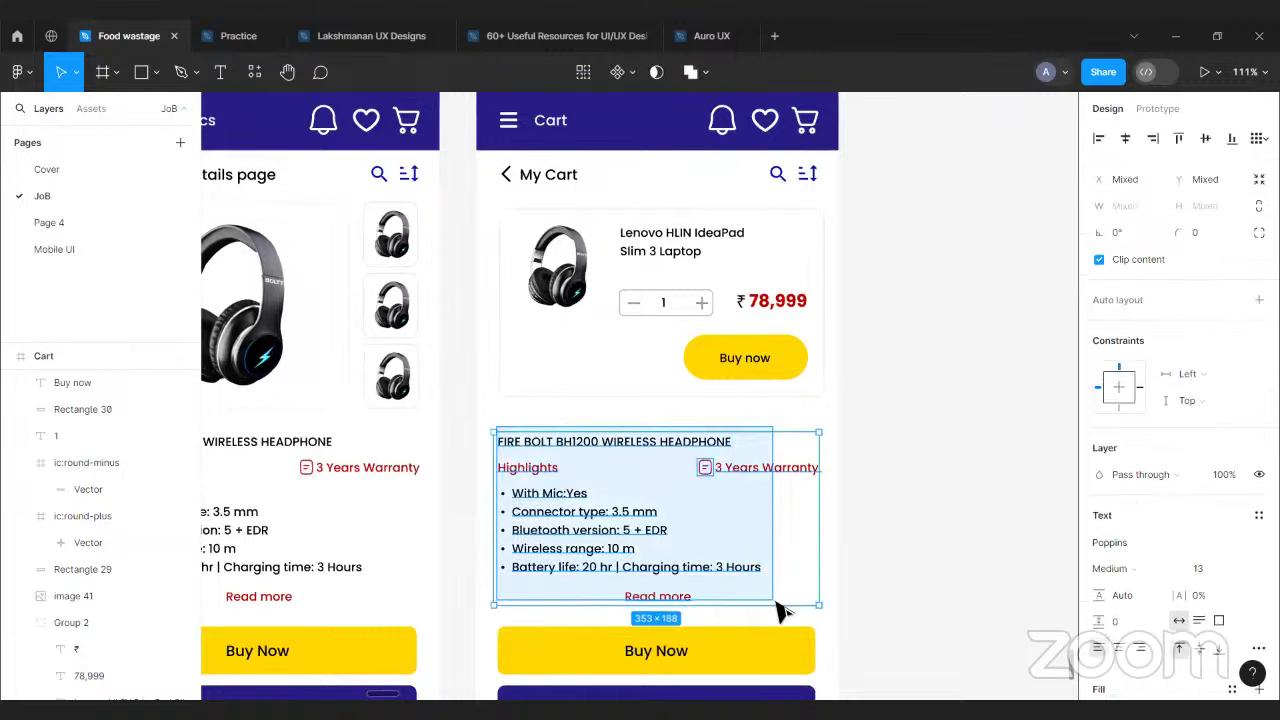
pyautogui.hotkey('ctrl', 'a')
pyautogui.press('Delete')
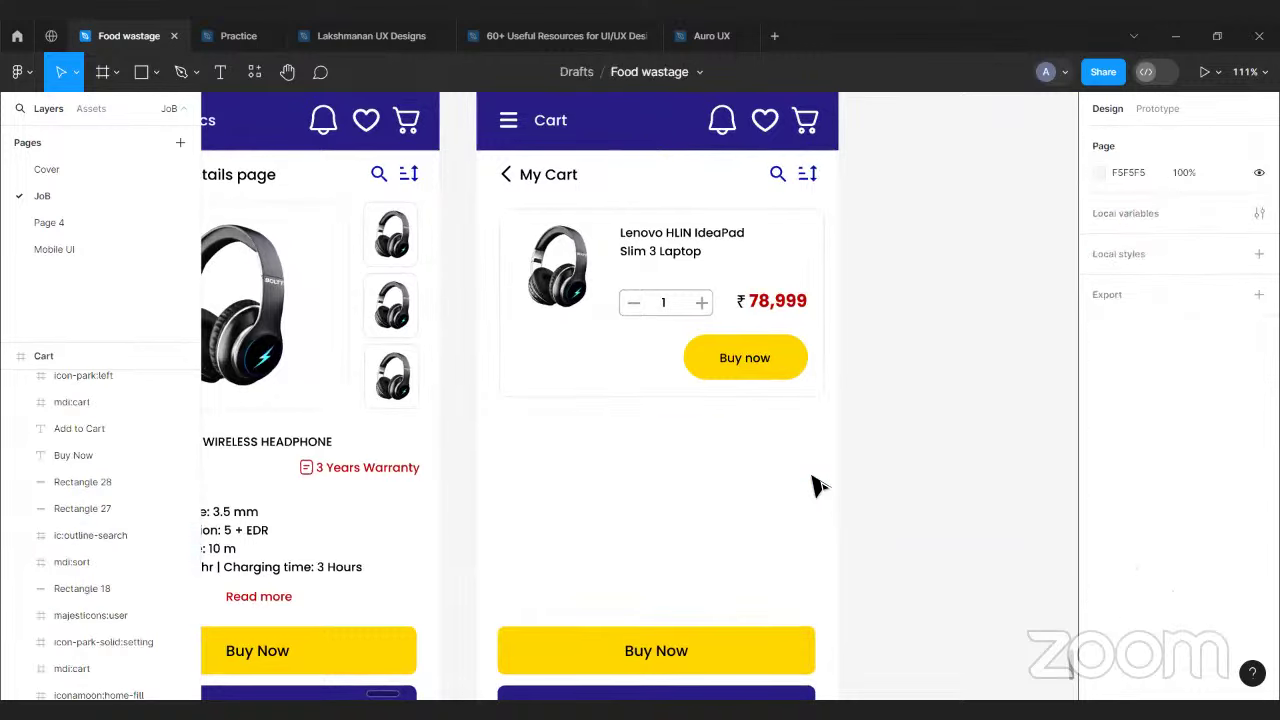
# - Duplicate the "My Cart" heading, place it below the product card and change its text to "Save for latter"
pyautogui.click(568, 180)
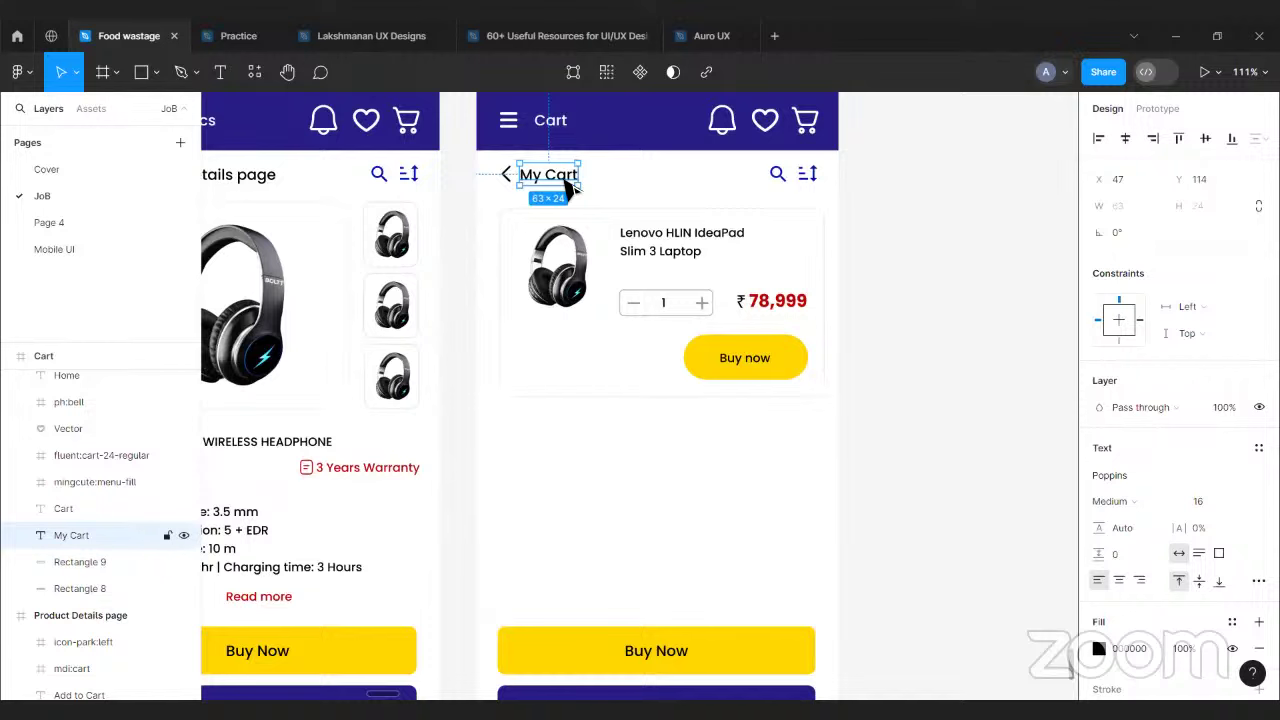
pyautogui.hotkey('ctrl', 'd')
pyautogui.moveTo(565, 184); pyautogui.dragTo(537, 440)
pyautogui.doubleClick(537, 431)
pyautogui.write('Save for latter')
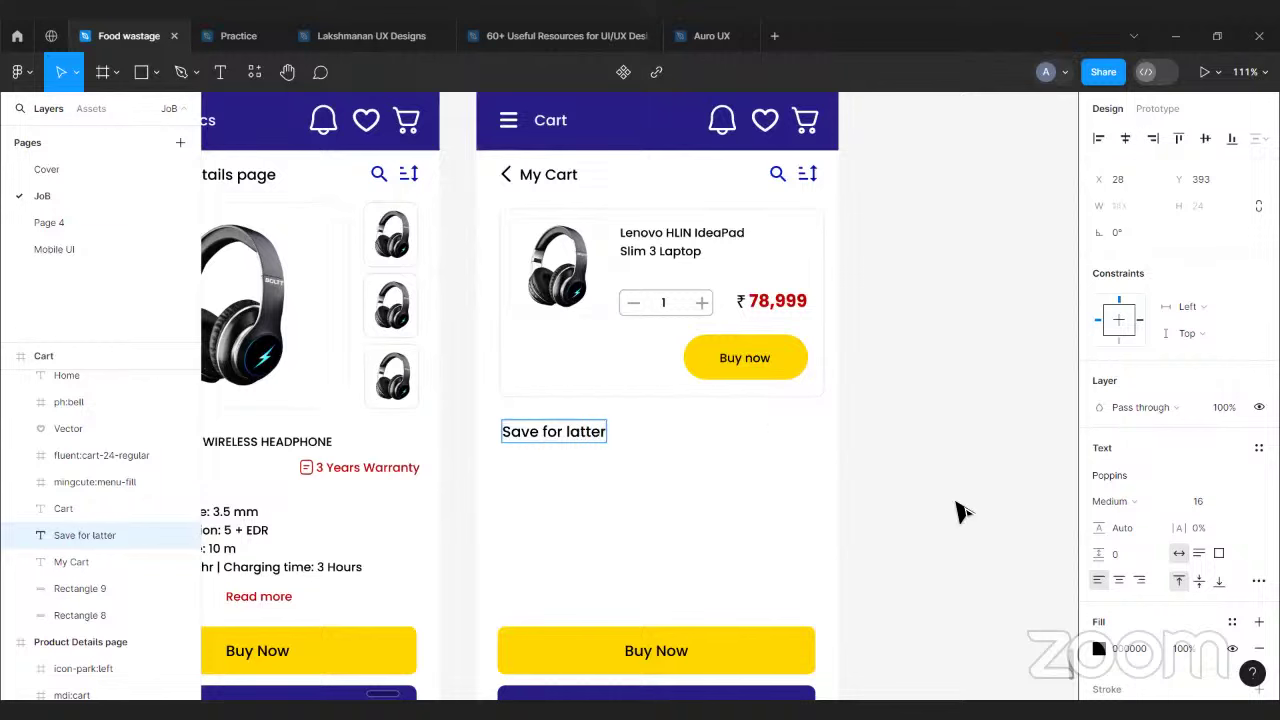
pyautogui.click(660, 251)
pyautogui.moveTo(660, 251); pyautogui.dragTo(690, 257)
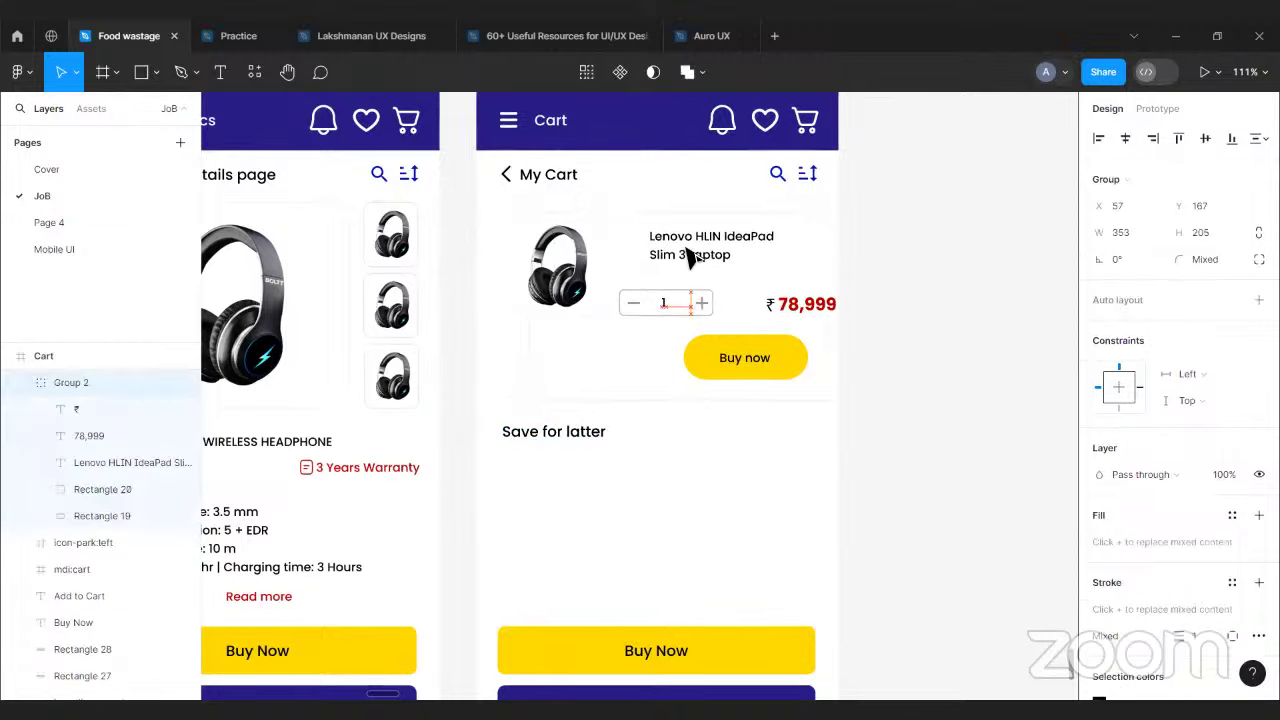
pyautogui.hotkey('ctrl', 'z')
# - Duplicate the complete product card with its image, quantity selector, price and button, and place it under "Save for latter"
pyautogui.click(851, 260)
pyautogui.click(537, 368)
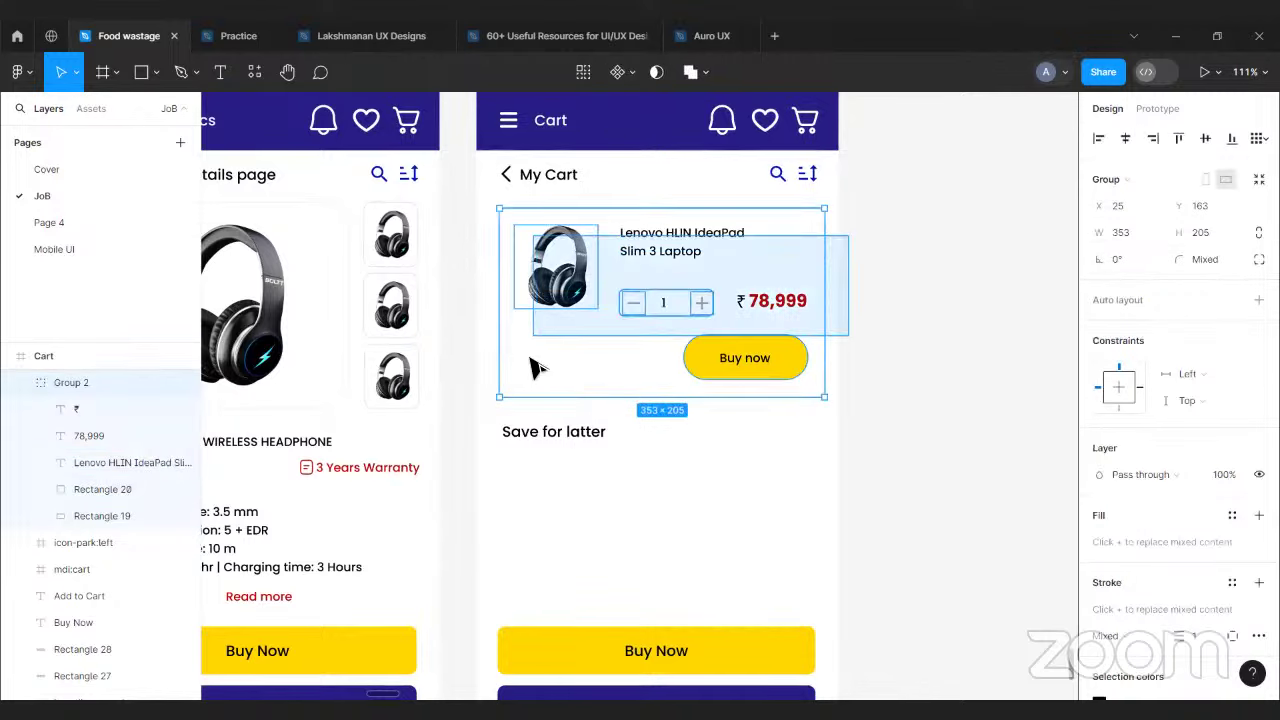
pyautogui.press('Return')
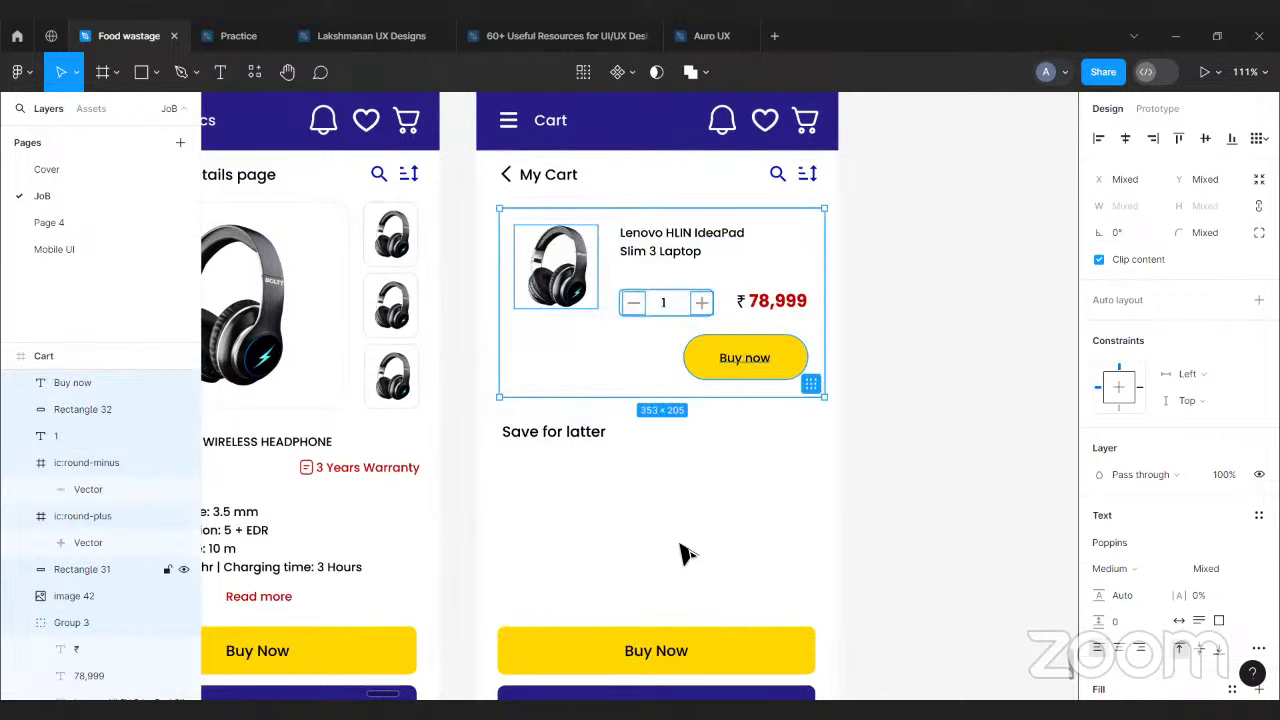
pyautogui.hotkey('ctrl', 'd')
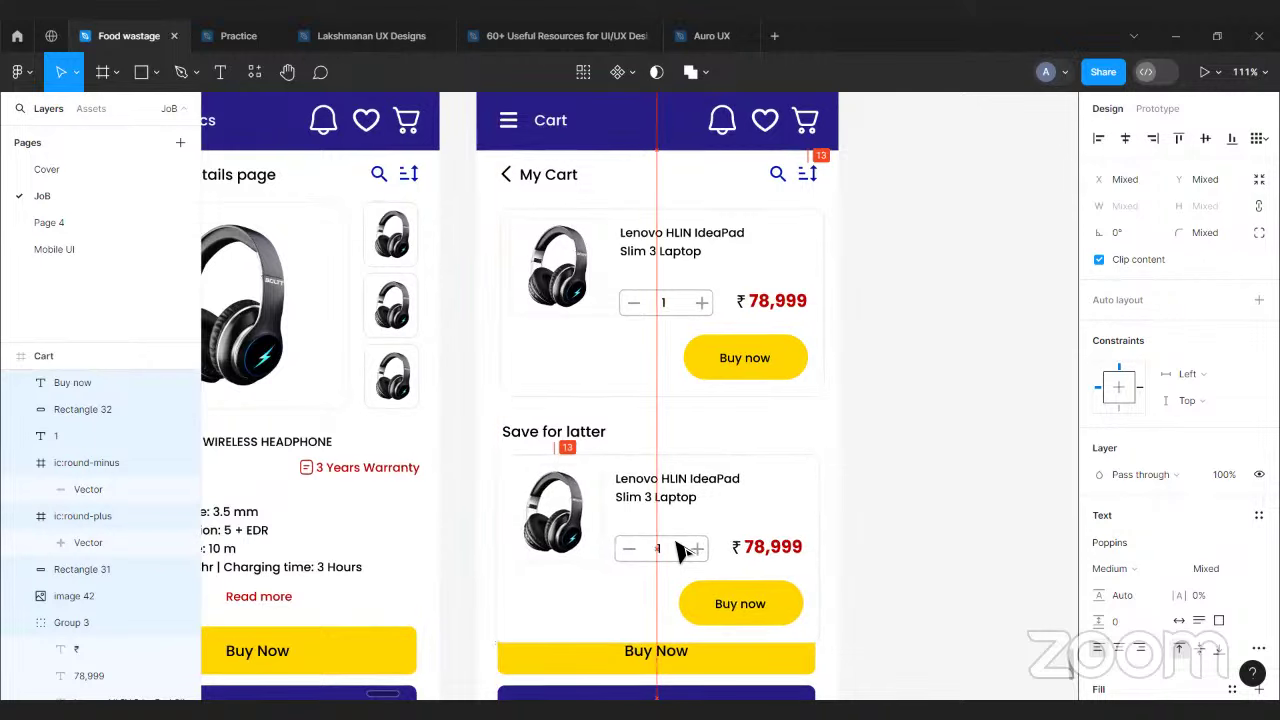
pyautogui.click(914, 560)
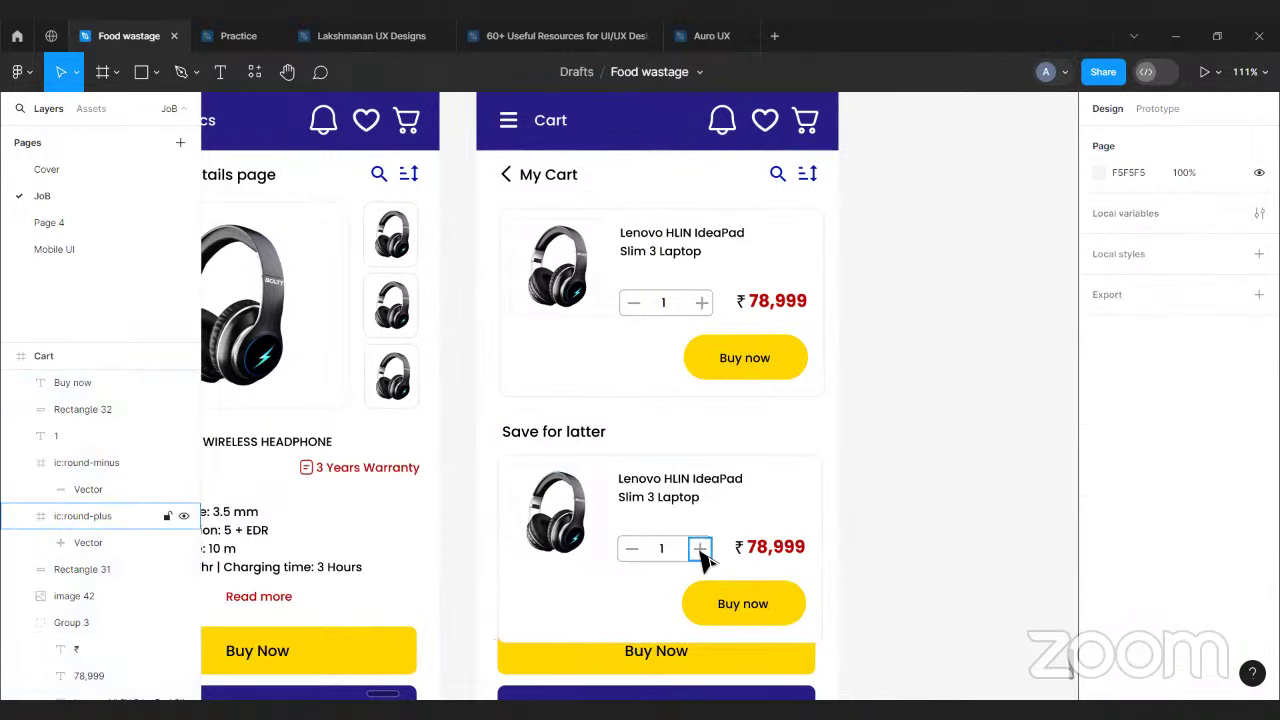
# - Delete the quantity selector, with its plus, minus, number and outline, from the product card under "Save for latter"
pyautogui.click(694, 549)
pyautogui.keyDown('shift'); pyautogui.click(663, 549); pyautogui.keyUp('shift')
pyautogui.keyDown('shift'); pyautogui.click(632, 549); pyautogui.keyUp('shift')
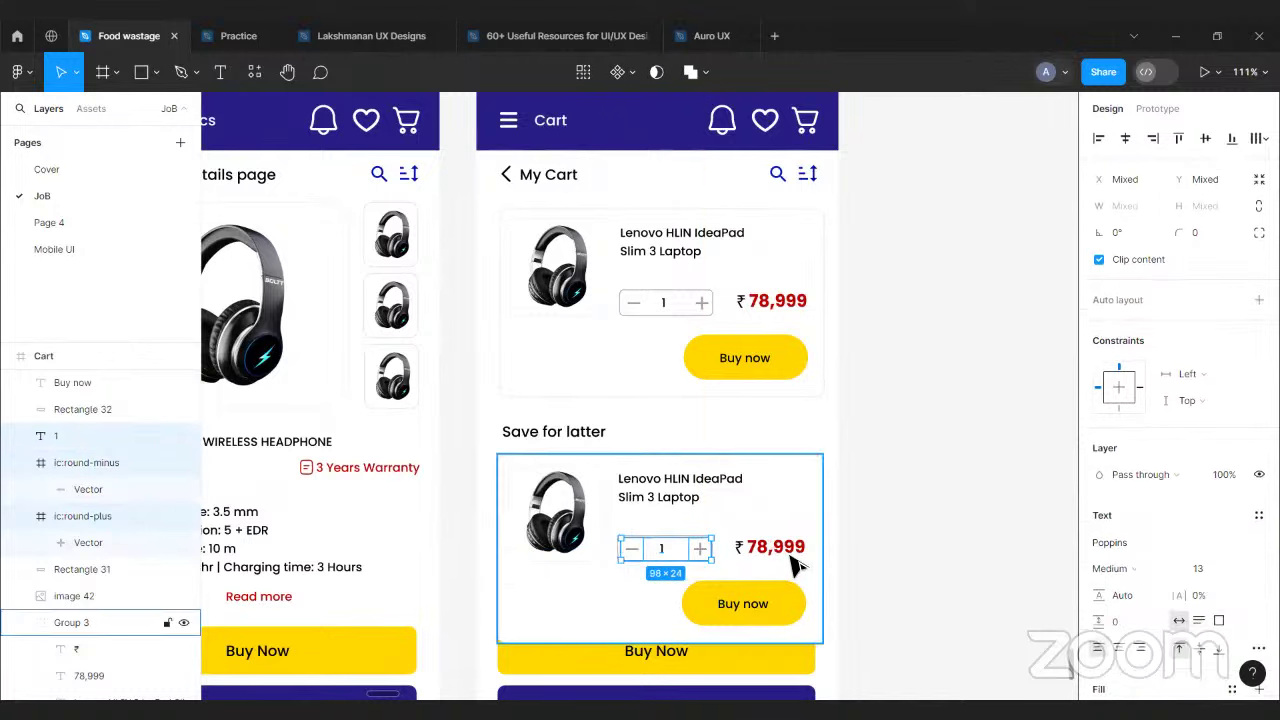
pyautogui.press('Delete')
pyautogui.click(710, 550)
pyautogui.press('Delete')
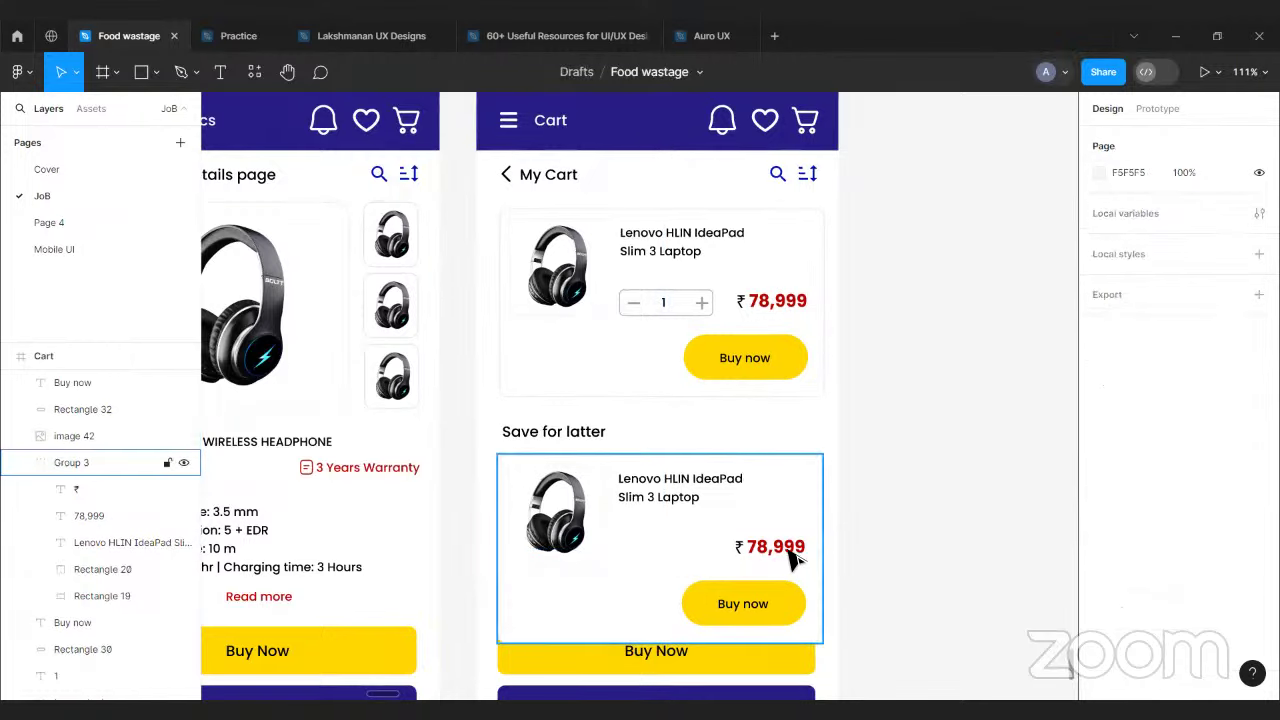
# - Move the price up beneath the product title in the "Save for latter" card, and raise the yellow "Buy now" button below it
pyautogui.doubleClick(752, 550)
pyautogui.keyDown('shift'); pyautogui.click(742, 550); pyautogui.keyUp('shift')
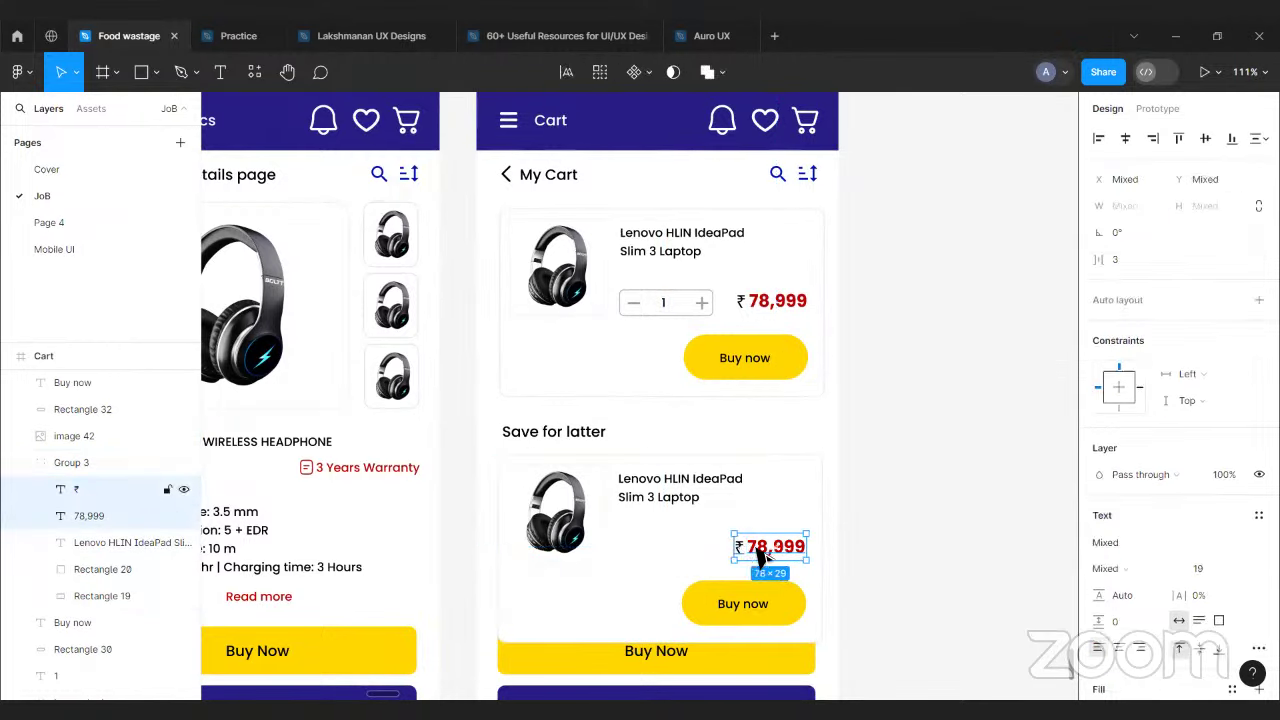
pyautogui.moveTo(778, 552); pyautogui.dragTo(775, 522)
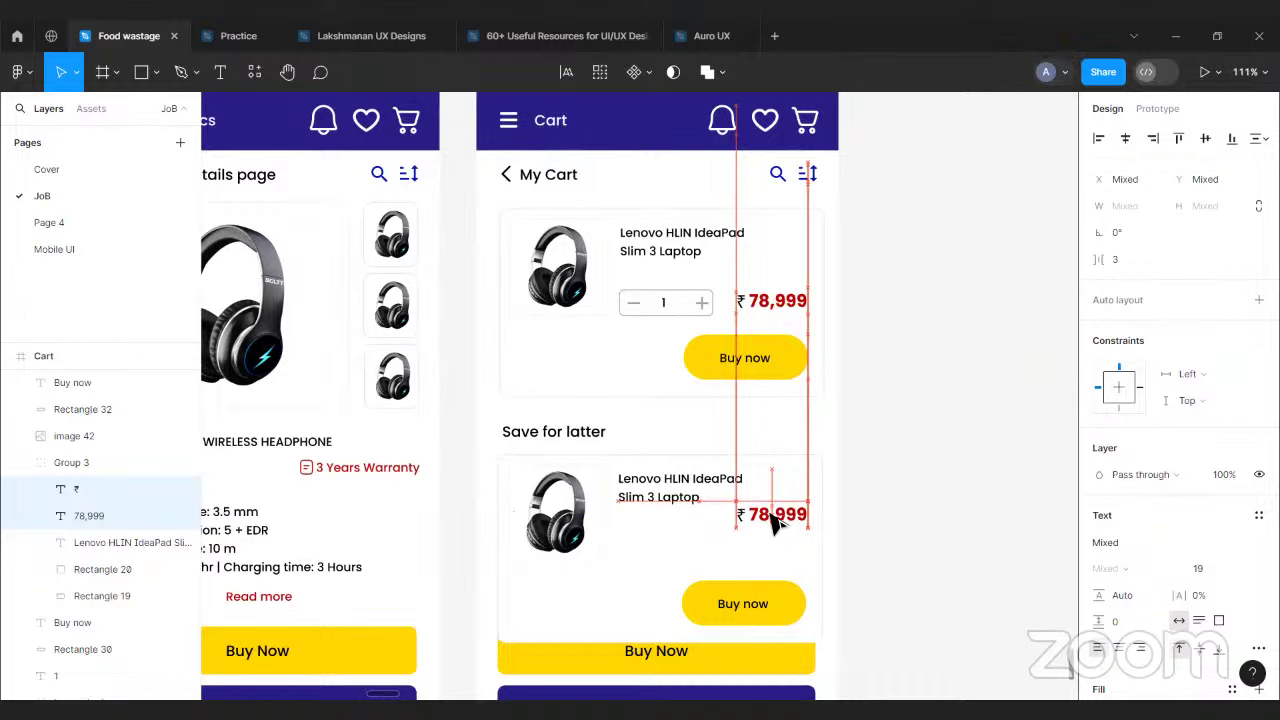
pyautogui.click(900, 569)
pyautogui.click(762, 605)
pyautogui.keyDown('shift'); pyautogui.click(749, 608); pyautogui.keyUp('shift')
pyautogui.moveTo(749, 608); pyautogui.dragTo(751, 588)
# - Shorten the background rectangle of the "Save for latter" card so it ends just below the "Buy now" button
pyautogui.click(765, 625)
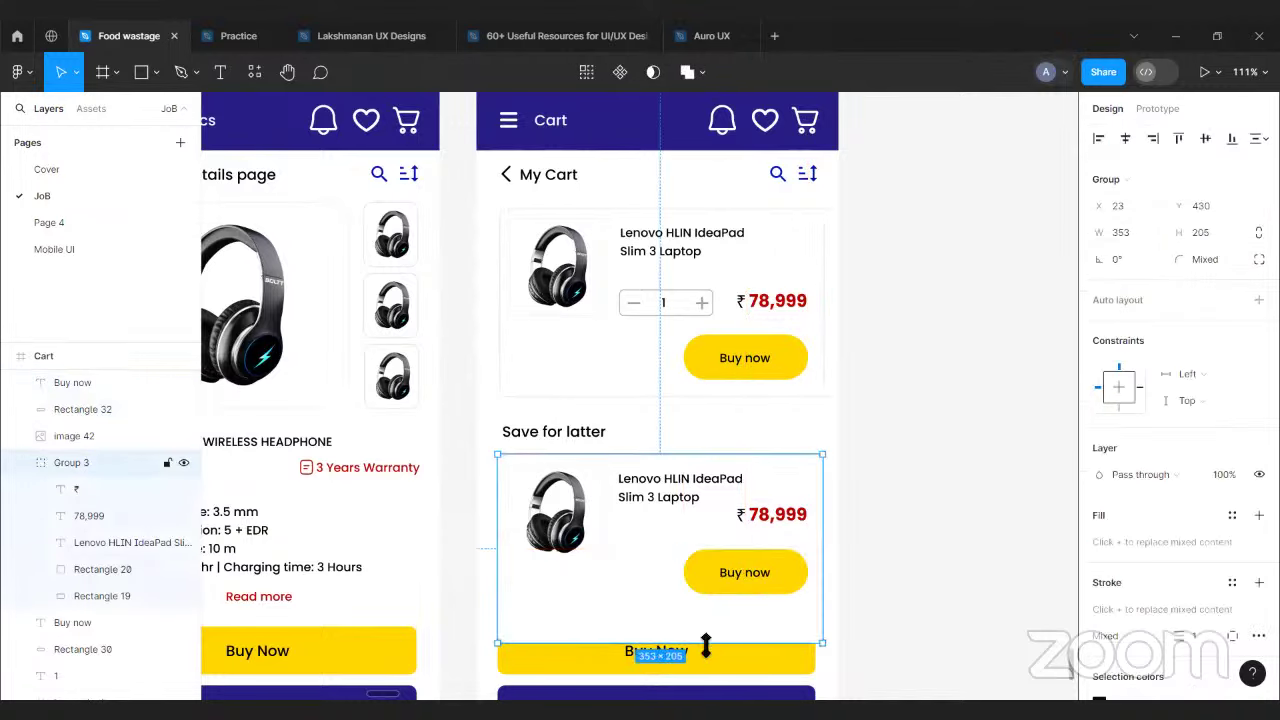
pyautogui.doubleClick(712, 624)
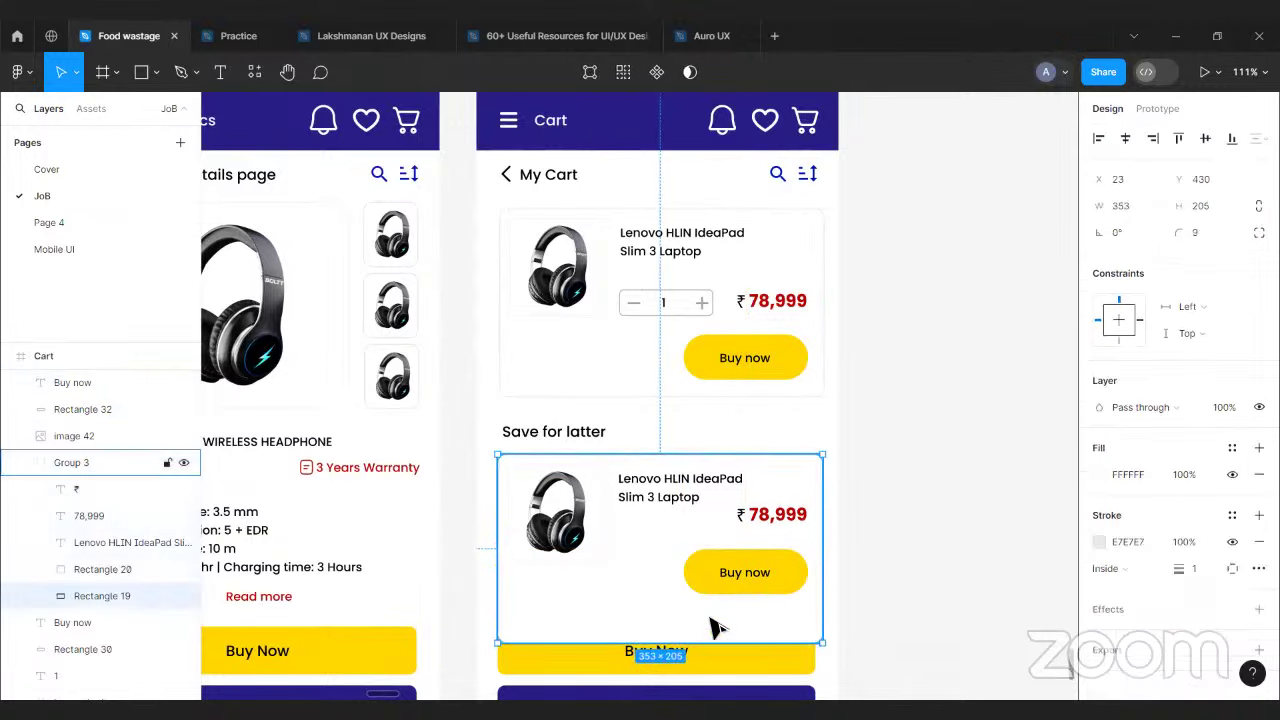
pyautogui.moveTo(704, 640); pyautogui.dragTo(786, 595)
pyautogui.click(786, 595)
# - Scale down the yellow "Buy now" button and its text in the My Cart card to about 107 × 39
pyautogui.click(790, 575)
pyautogui.keyDown('shift'); pyautogui.click(800, 580); pyautogui.keyUp('shift')
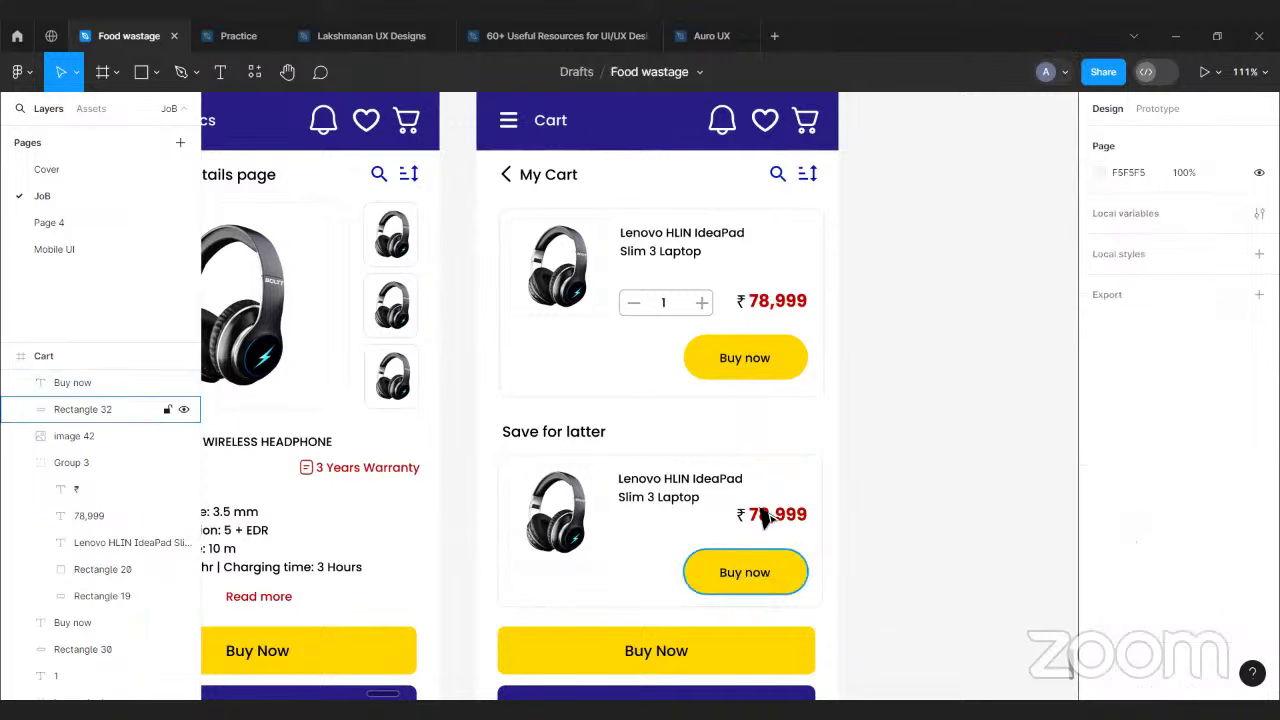
pyautogui.click(775, 370)
pyautogui.keyDown('shift'); pyautogui.click(763, 367); pyautogui.keyUp('shift')
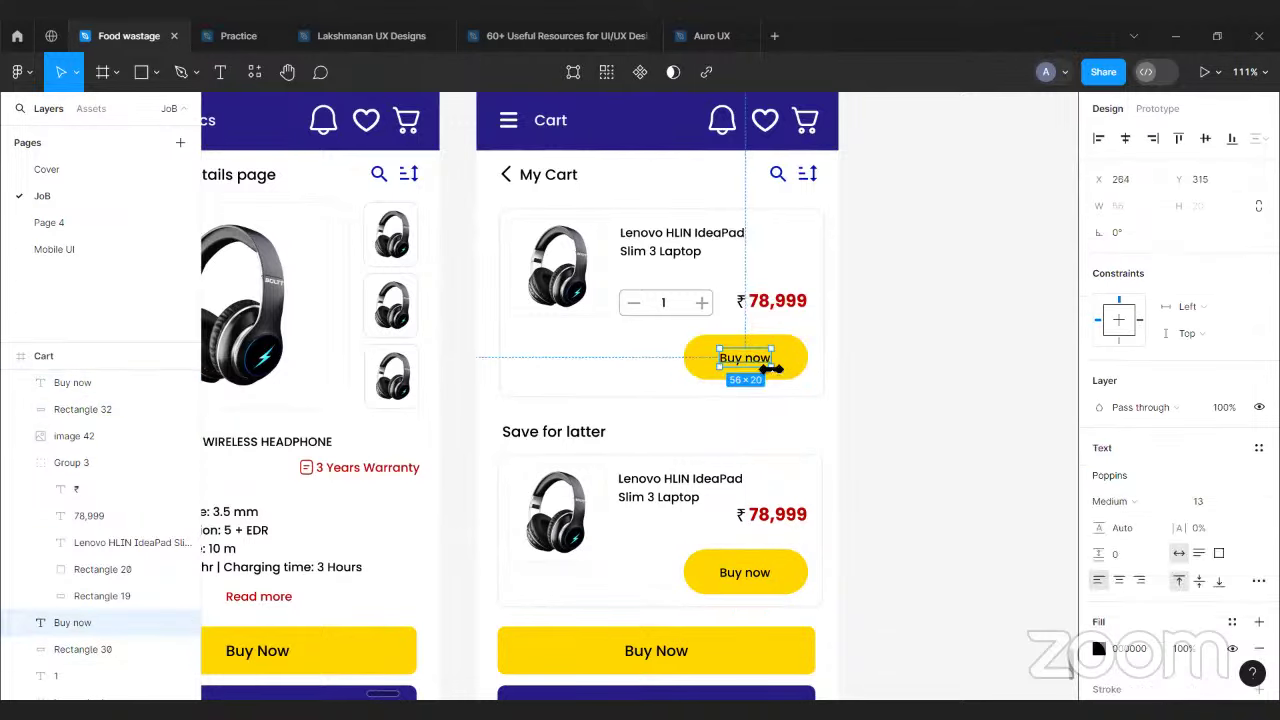
pyautogui.moveTo(812, 388); pyautogui.dragTo(780, 378)
pyautogui.click(871, 409)
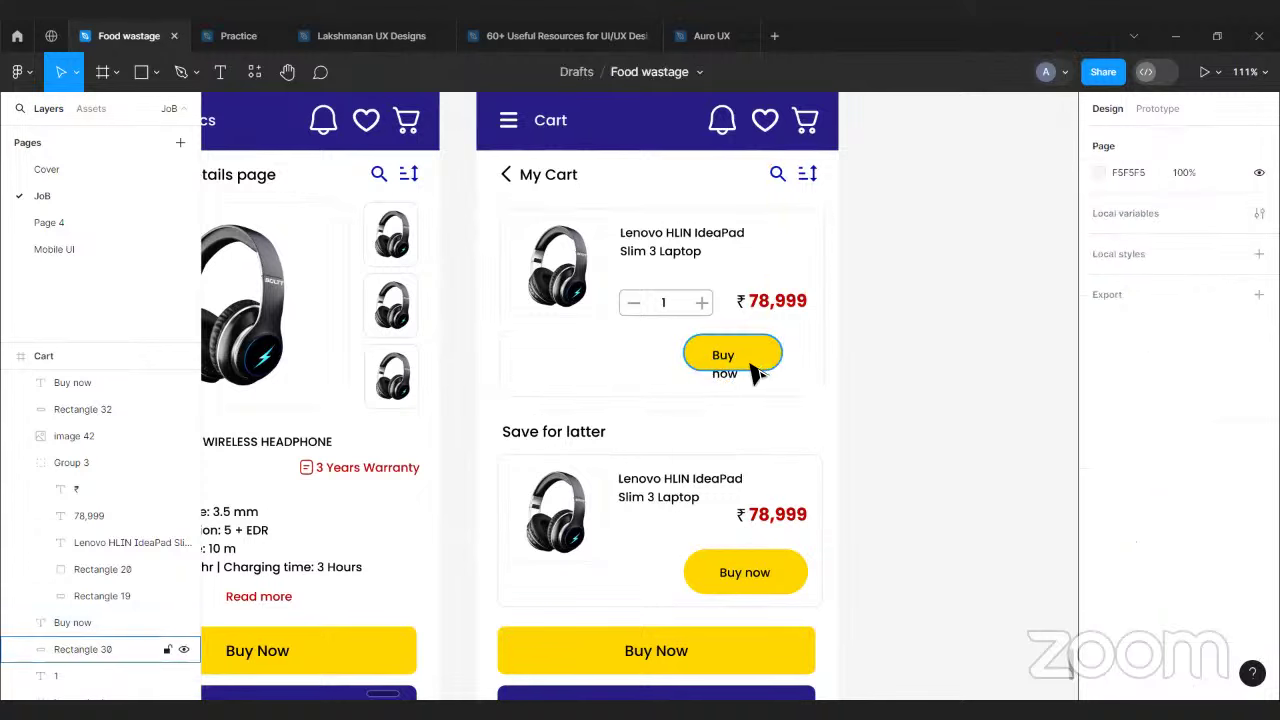
# - Set the My Cart card's "Buy now" text to size 12 and widen its text box to 53 so it fits one line
pyautogui.click(72, 622)
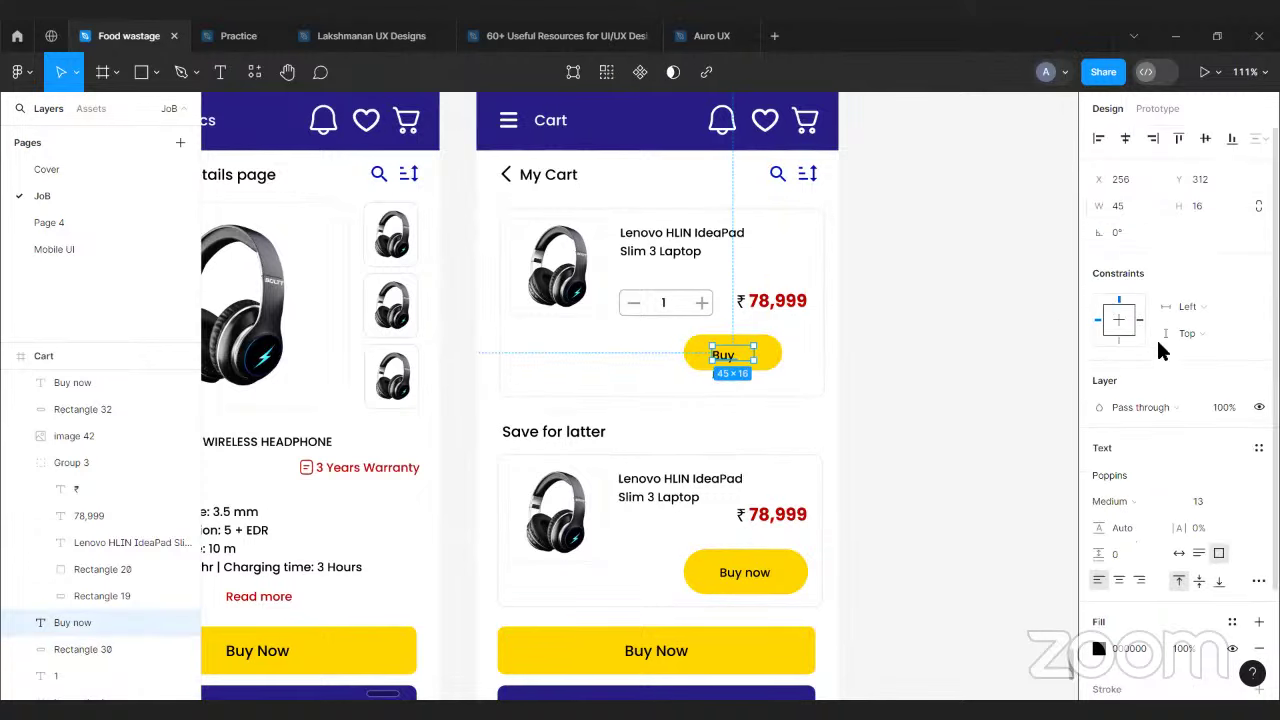
pyautogui.click(1200, 505)
pyautogui.press('Down')
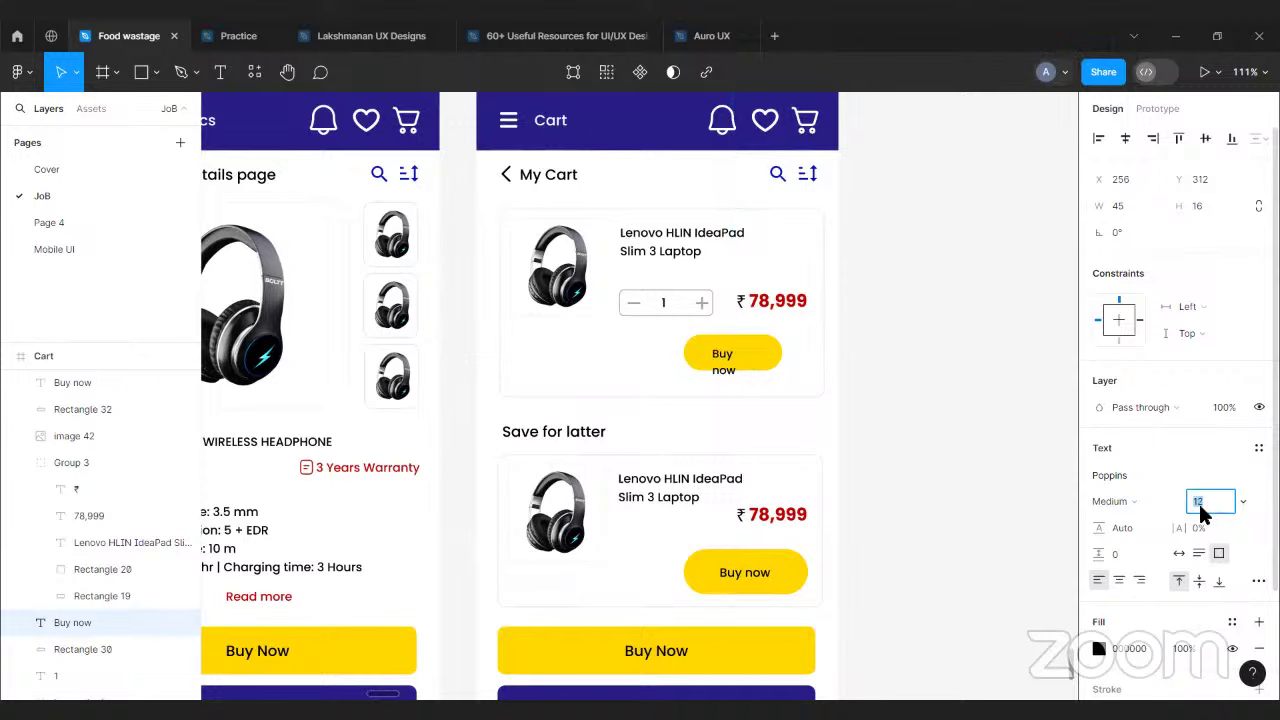
pyautogui.scroll(5, 777, 403)
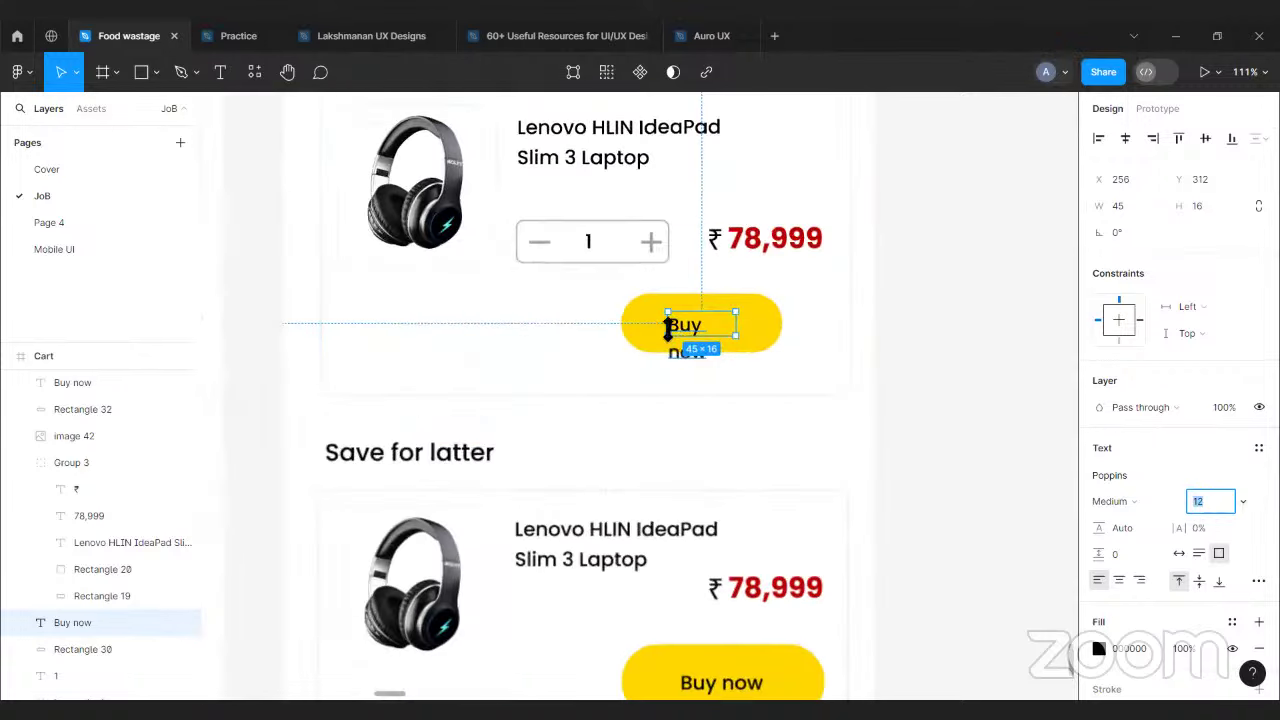
pyautogui.moveTo(729, 315)
pyautogui.mouseDown()
pyautogui.moveTo(791, 317)
pyautogui.moveTo(752, 318)
pyautogui.mouseUp()
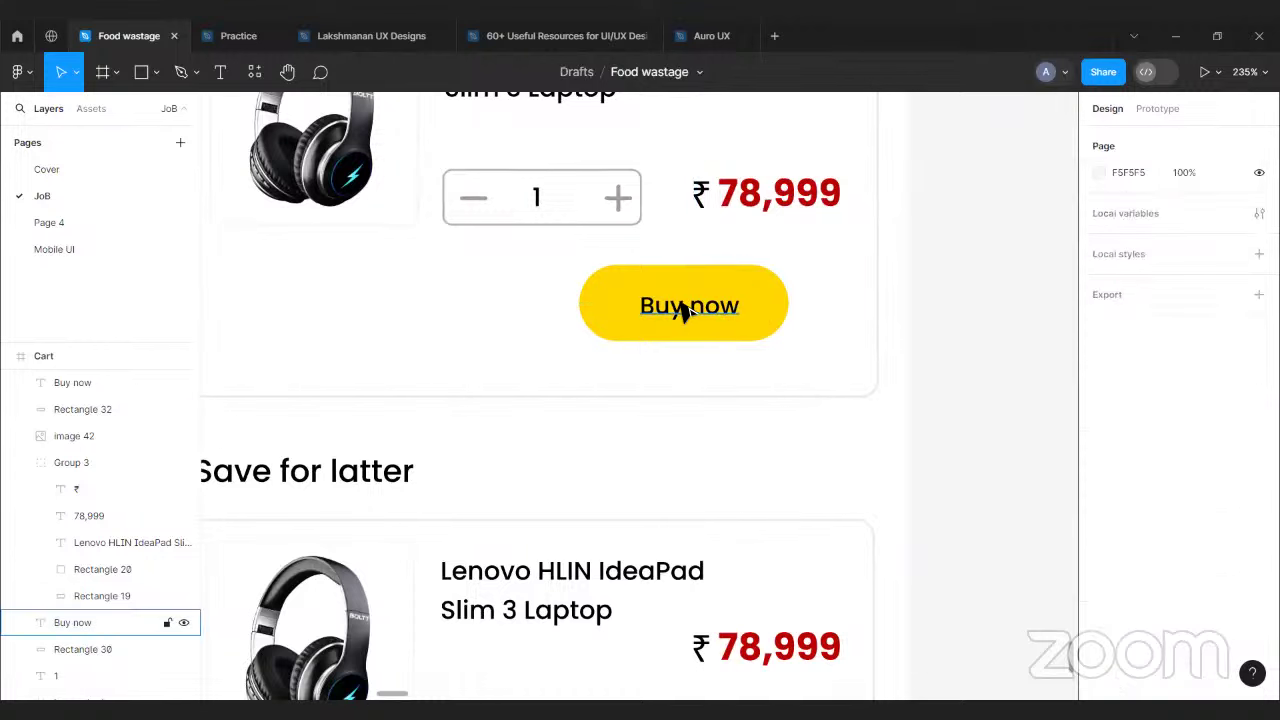
pyautogui.moveTo(674, 312); pyautogui.dragTo(720, 314)
pyautogui.click(943, 370)
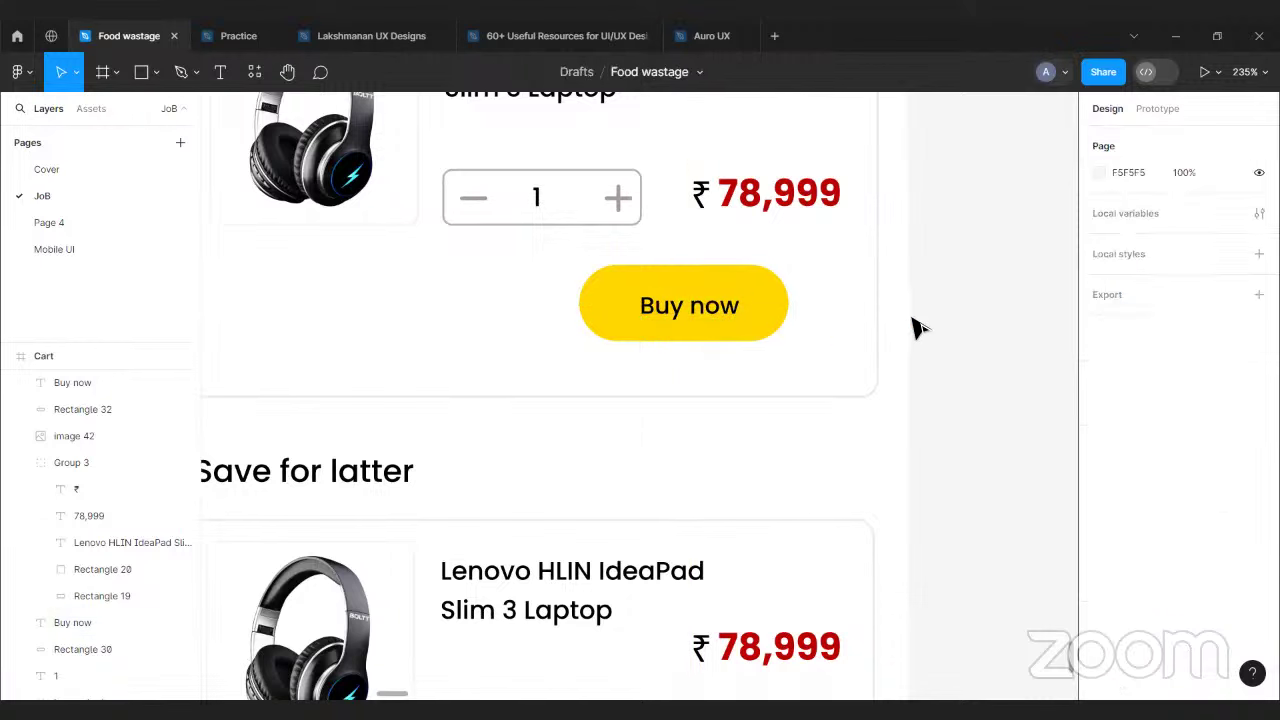
# - Set the "Buy now" text to size 14 and widen its text box to 60, centred on the small yellow button
pyautogui.click(731, 312)
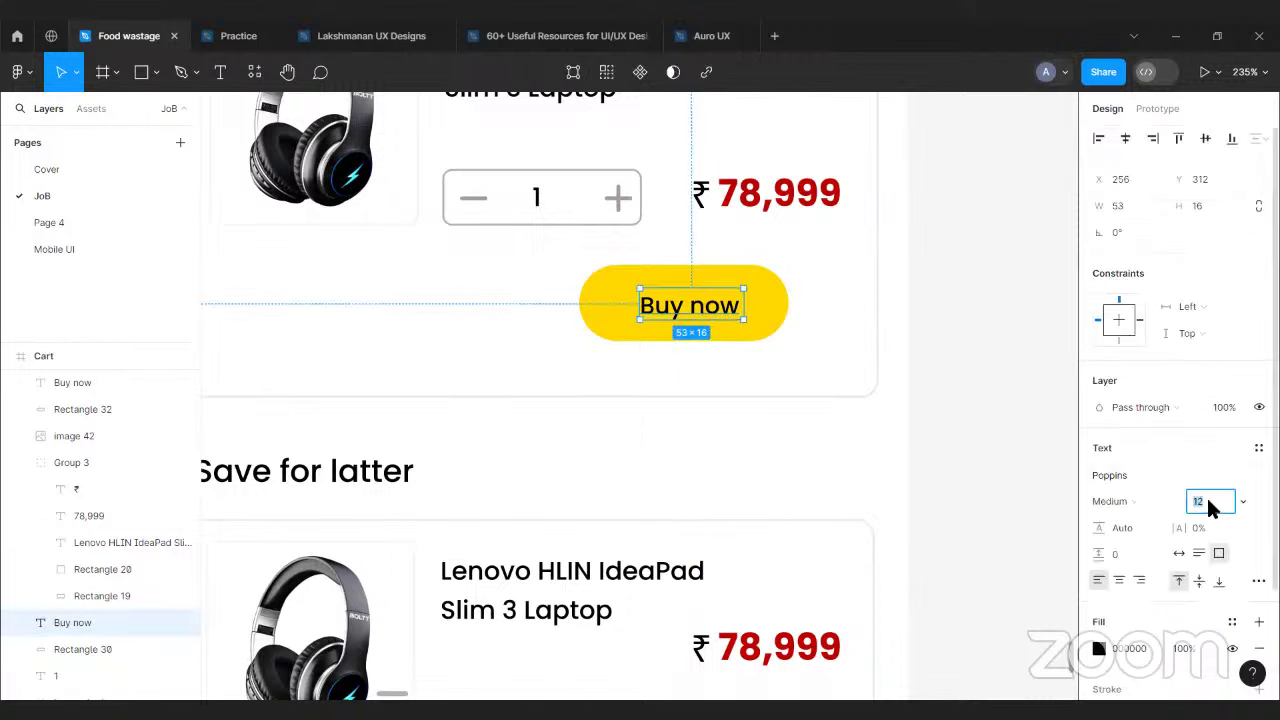
pyautogui.write('14')
pyautogui.press('Return')
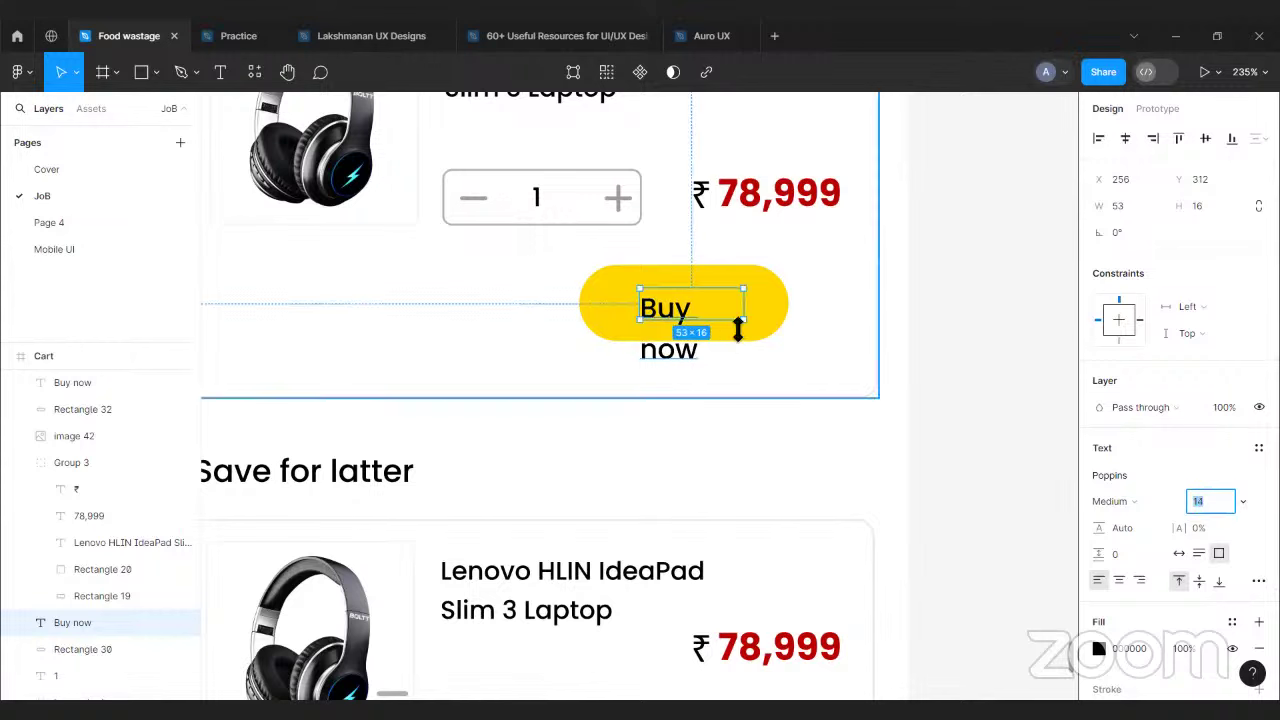
pyautogui.moveTo(743, 307)
pyautogui.mouseDown()
pyautogui.moveTo(762, 307)
pyautogui.moveTo(724, 310)
pyautogui.mouseUp()
# - Move the small yellow button together with its text so its right edge aligns with the price above it
pyautogui.scroll(-5, 927, 383)
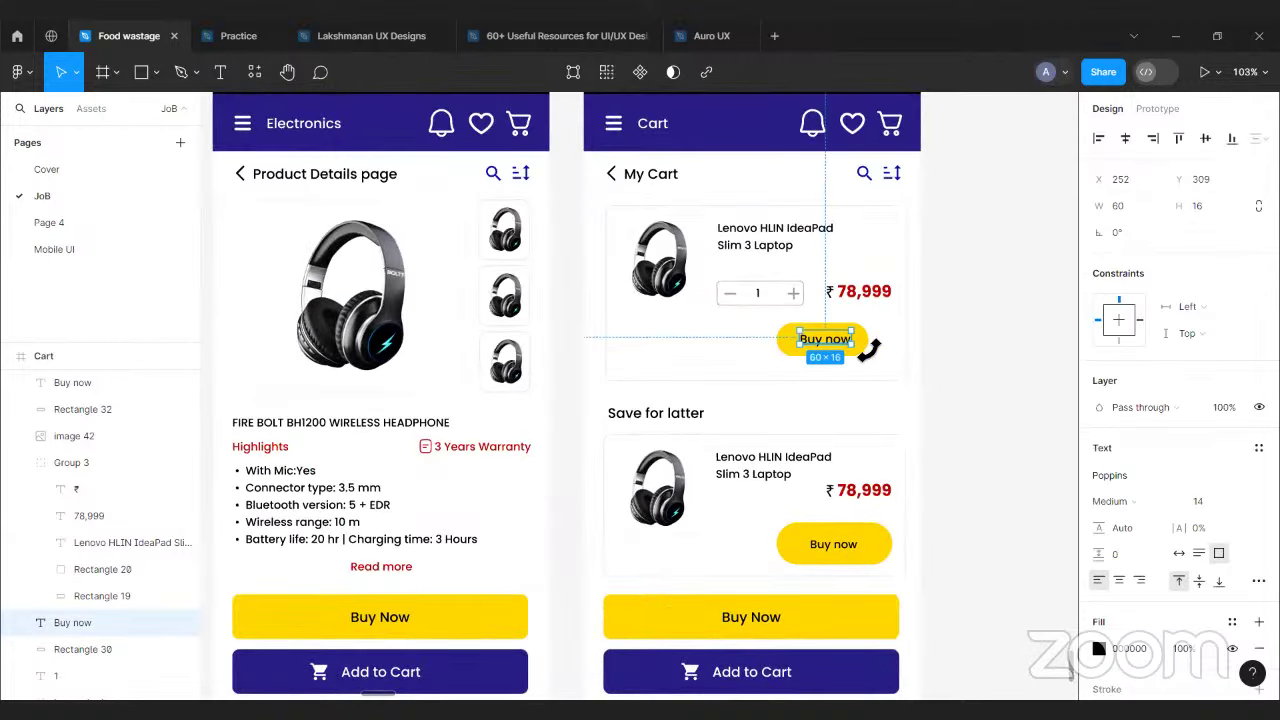
pyautogui.keyDown('shift'); pyautogui.click(866, 345); pyautogui.keyUp('shift')
pyautogui.moveTo(822, 340); pyautogui.dragTo(855, 352)
# - Check the Shopping Cart requirements note and duplicate the small "Buy now" button to the left of the original in the My Cart card
pyautogui.scroll(4, 694, 286)
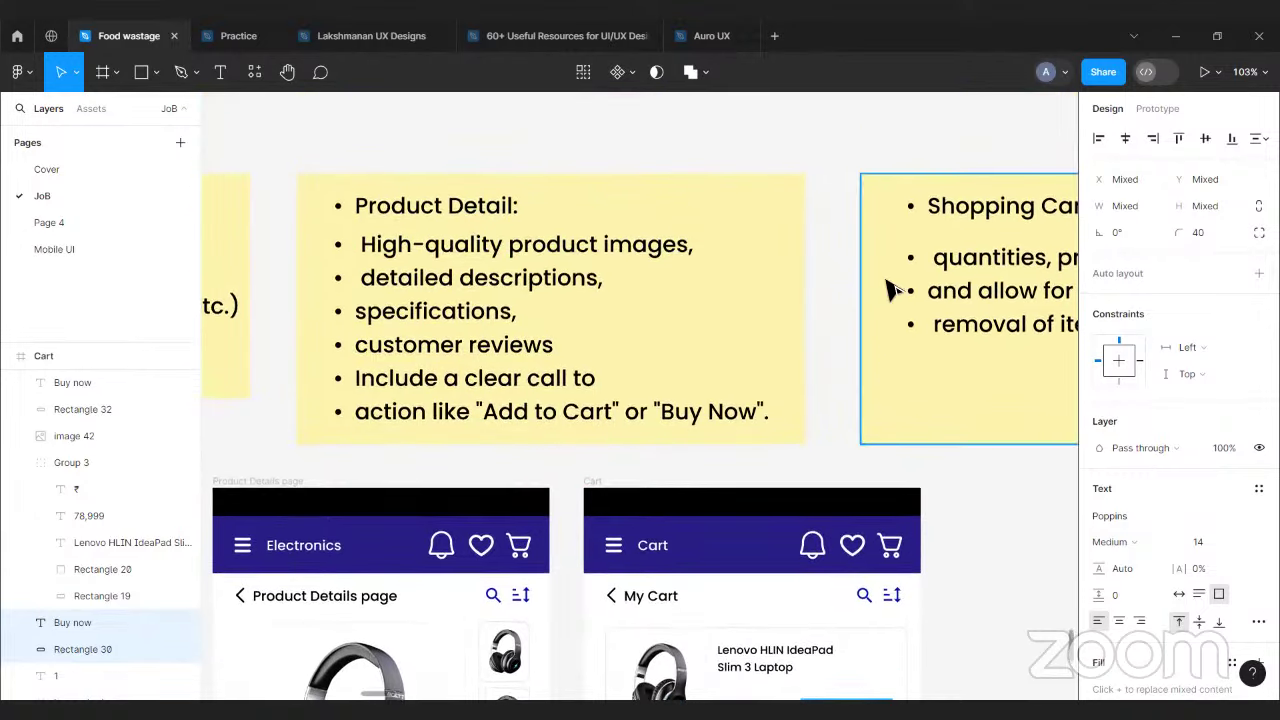
pyautogui.hscroll(5, 890, 290)
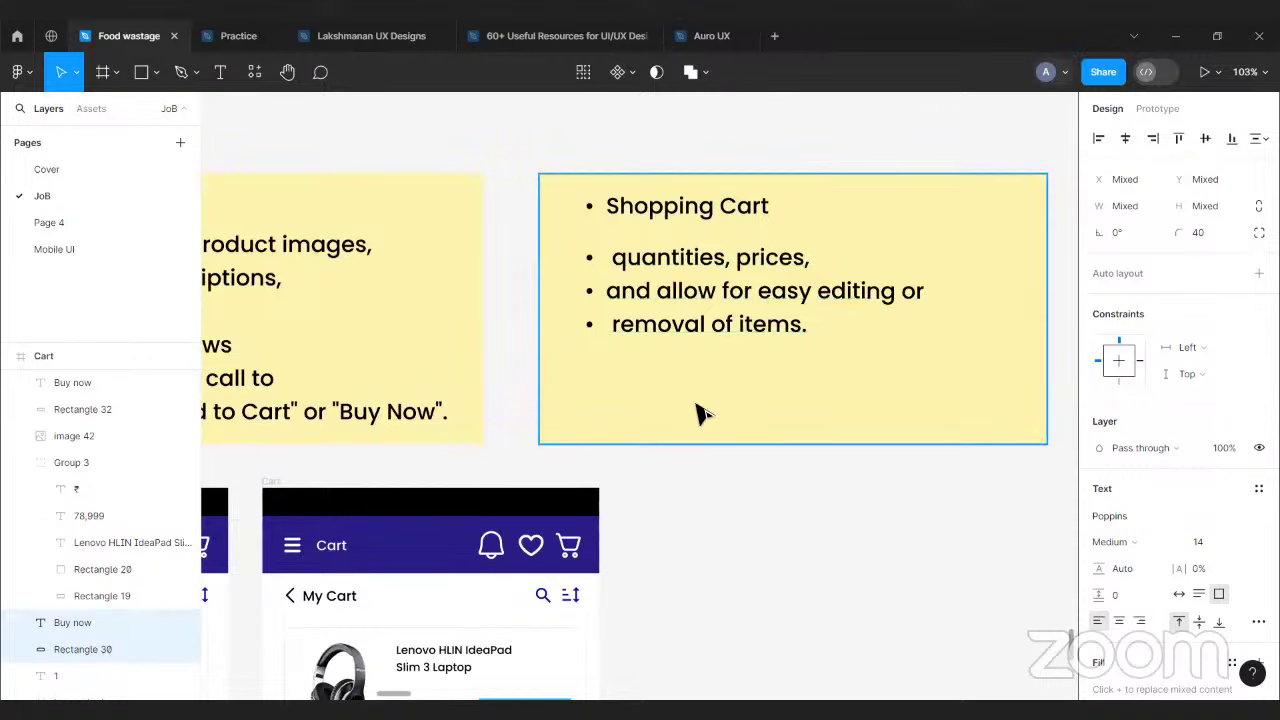
pyautogui.scroll(-3, 700, 414)
pyautogui.scroll(-2, 654, 443)
pyautogui.scroll(-1, 620, 460)
pyautogui.scroll(3, 588, 470)
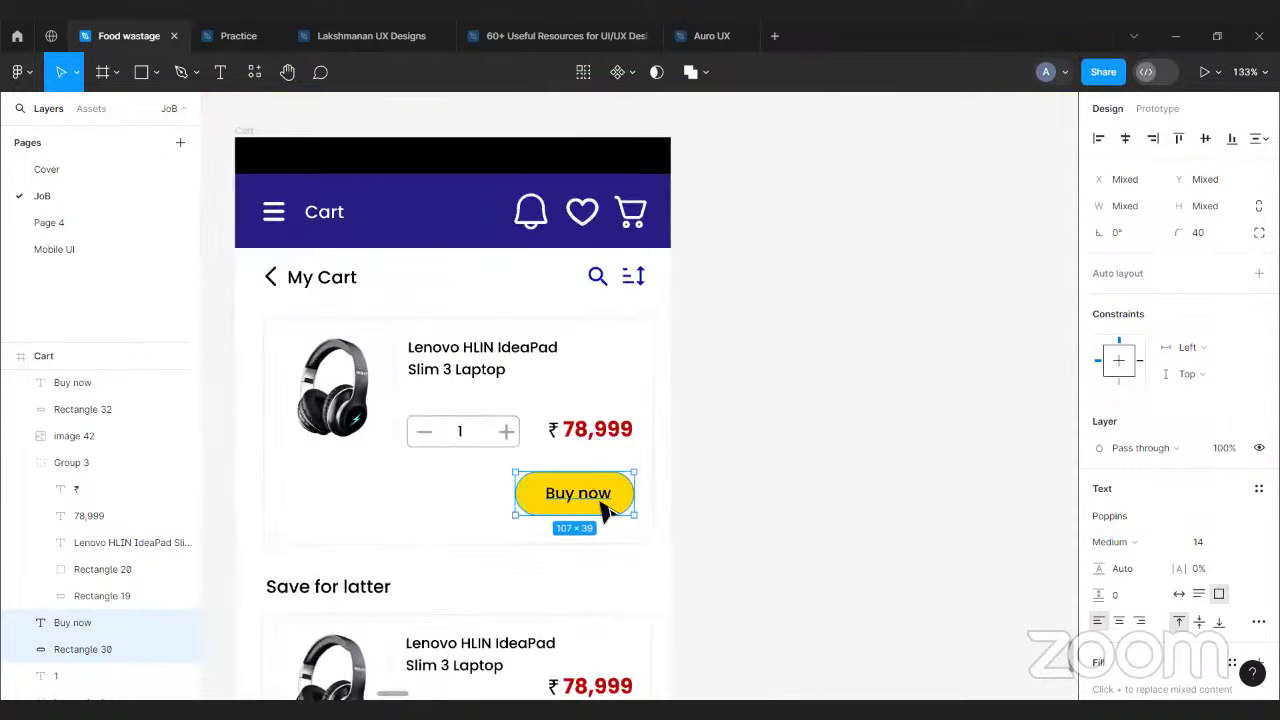
pyautogui.moveTo(523, 494); pyautogui.dragTo(478, 506)
pyautogui.click(794, 529)
# - Change the fill of the copied button's shape to grey B7B7B7
pyautogui.click(506, 500)
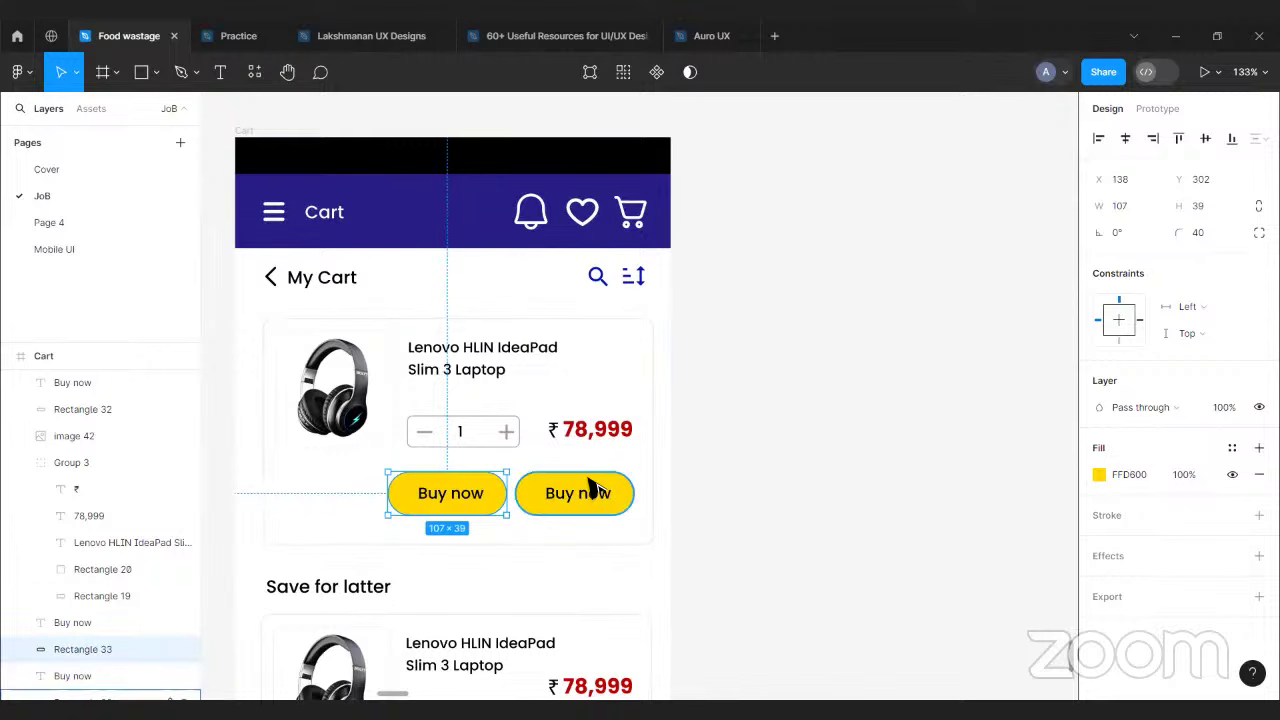
pyautogui.click(1099, 475)
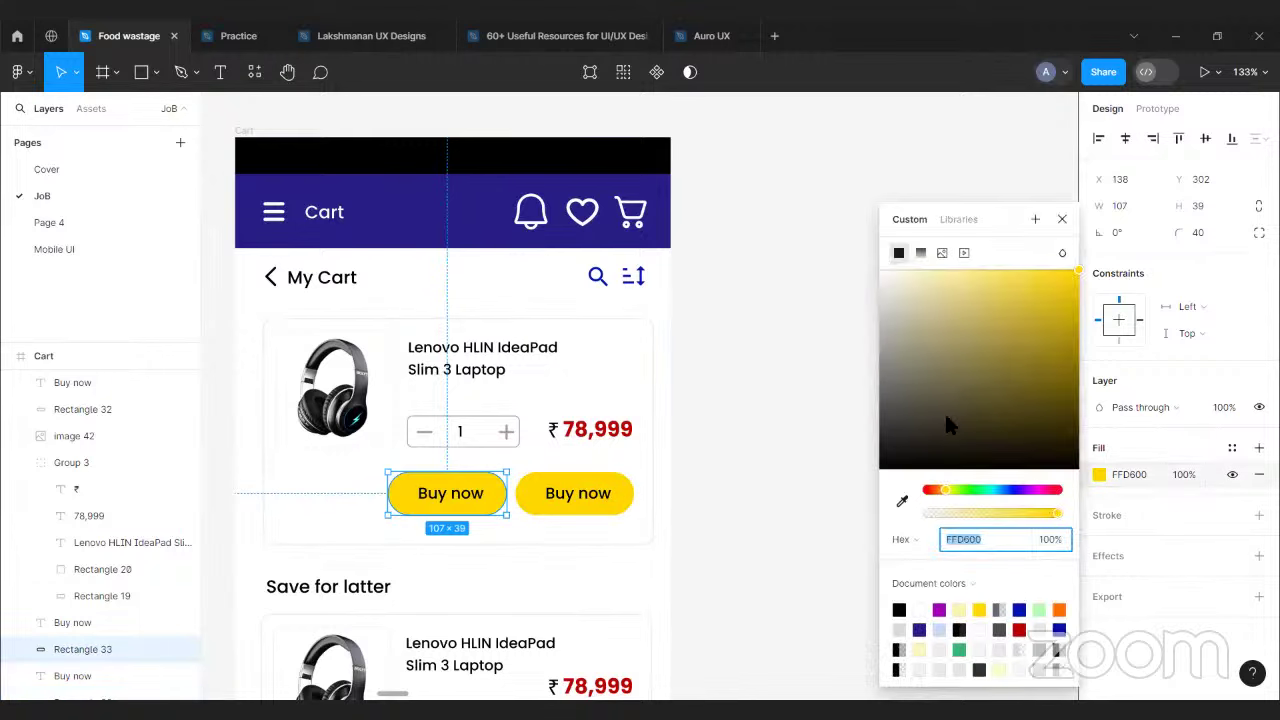
pyautogui.moveTo(944, 411); pyautogui.dragTo(876, 325)
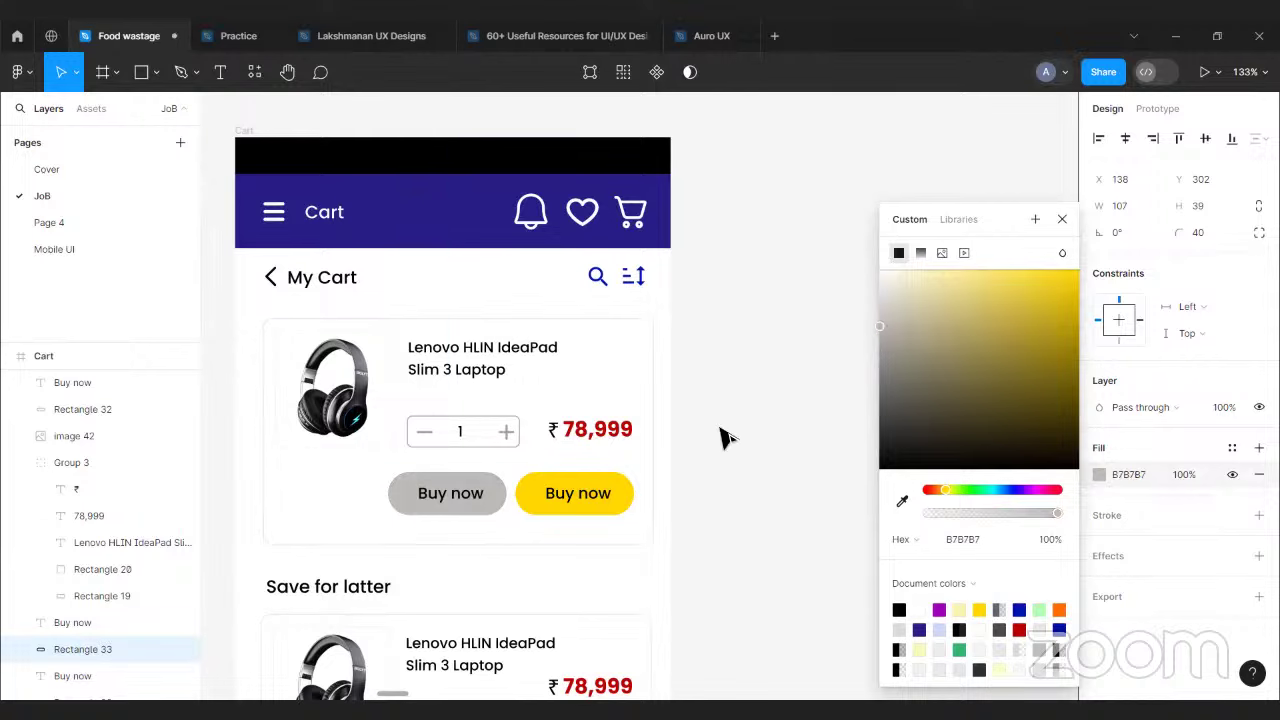
# - Replace the text on the copied grey button with "Save for later"
pyautogui.click(460, 495)
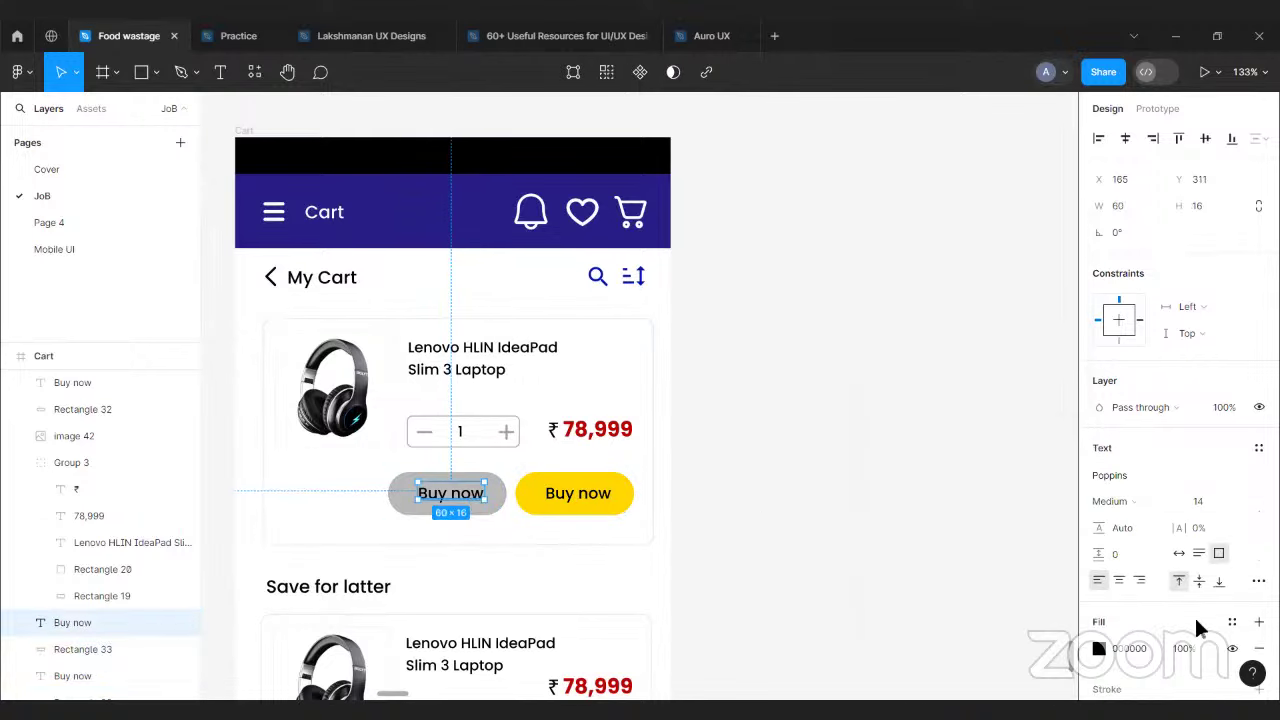
pyautogui.click(1099, 648)
pyautogui.moveTo(965, 418); pyautogui.dragTo(798, 545)
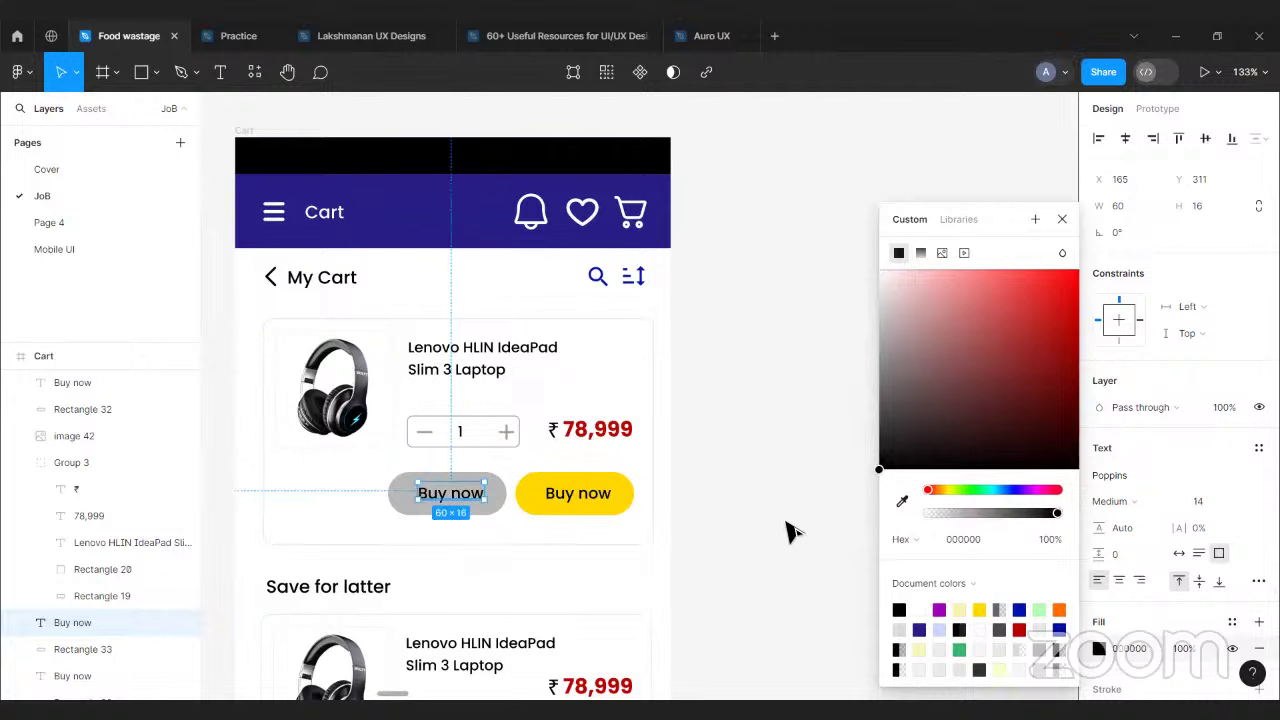
pyautogui.click(791, 531)
pyautogui.click(458, 492)
pyautogui.doubleClick(462, 495)
pyautogui.write('Save for later')
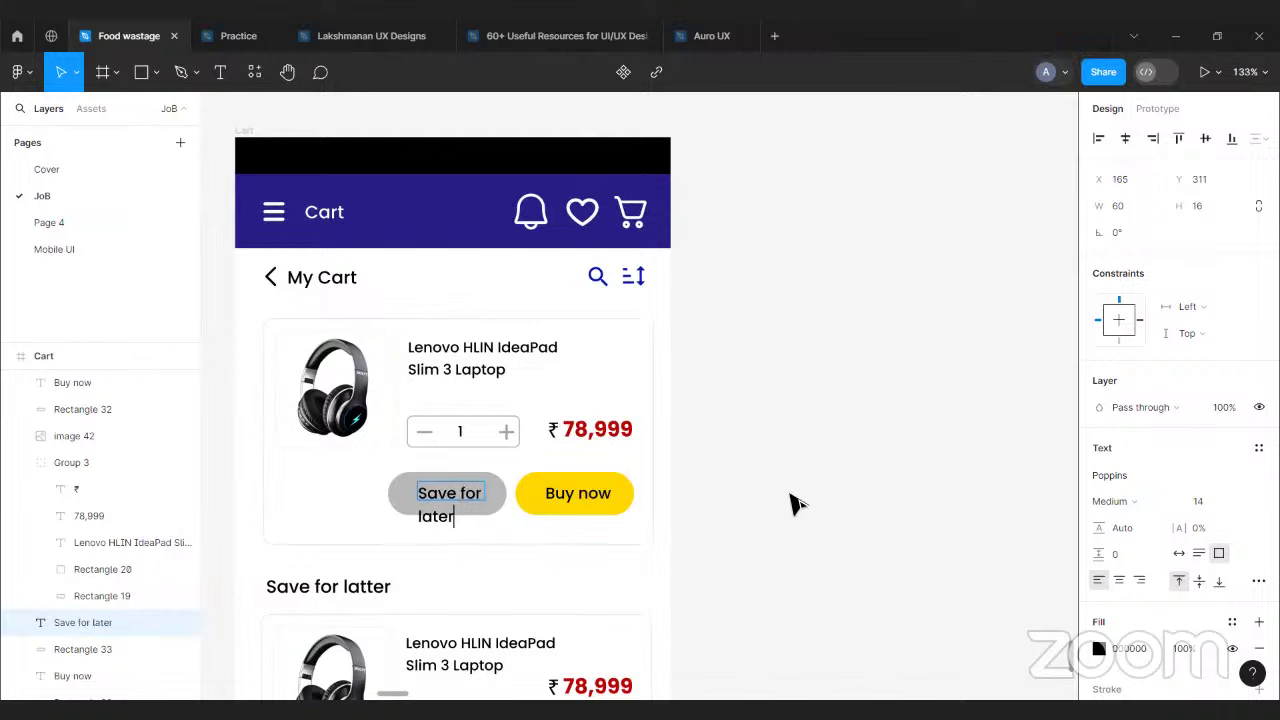
pyautogui.press('Escape')
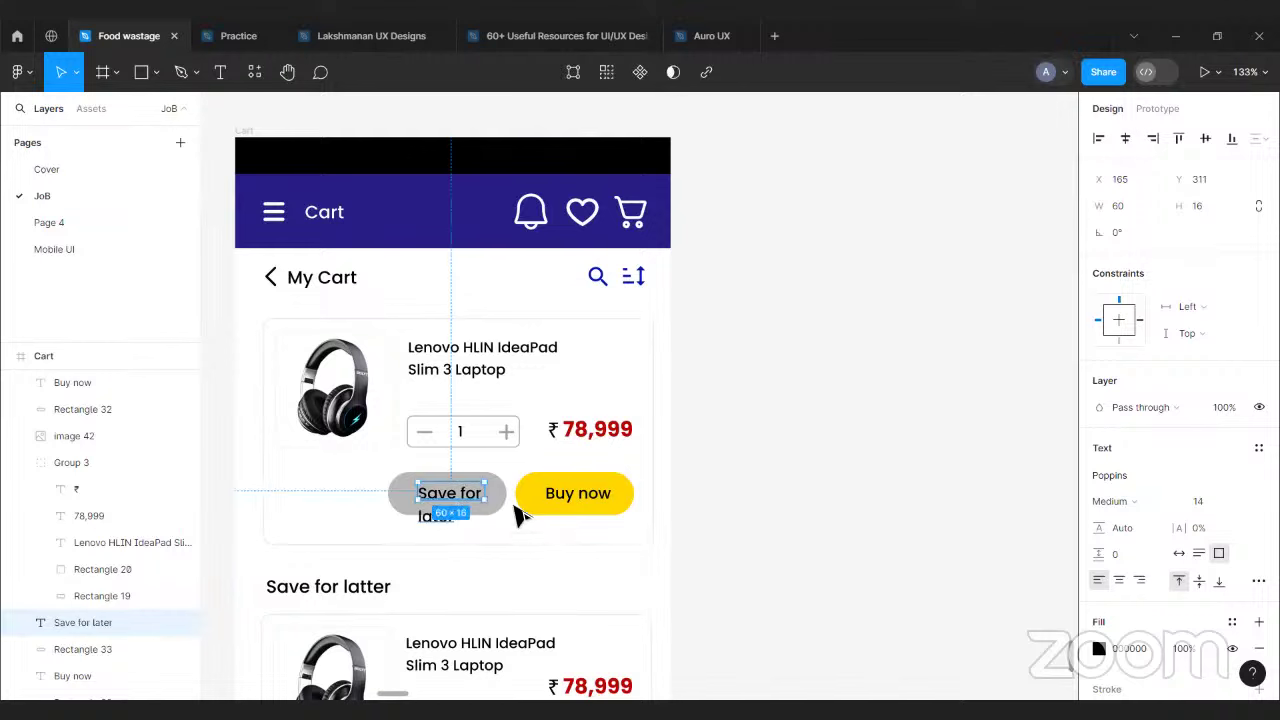
# - Delete the grey shape behind "Save for later" and fit the text on one line, 101 wide, beside the yellow button
pyautogui.moveTo(486, 500); pyautogui.dragTo(458, 503)
pyautogui.click(470, 495)
pyautogui.press('Delete')
pyautogui.click(818, 503)
pyautogui.click(886, 566)
# - Colour the "Save for later" text grey 8D8D8D and adjust its placement beside the yellow button
pyautogui.click(1099, 648)
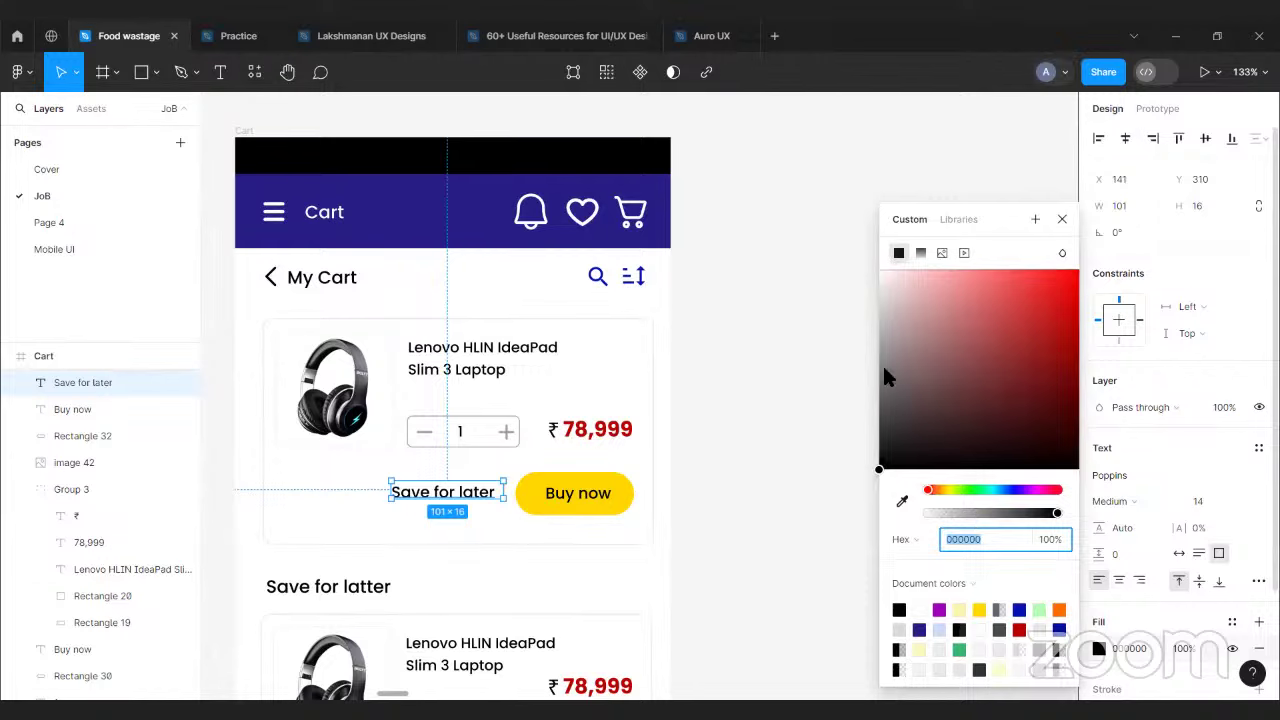
pyautogui.moveTo(884, 376); pyautogui.dragTo(876, 357)
pyautogui.click(811, 476)
pyautogui.scroll(-1, 810, 486)
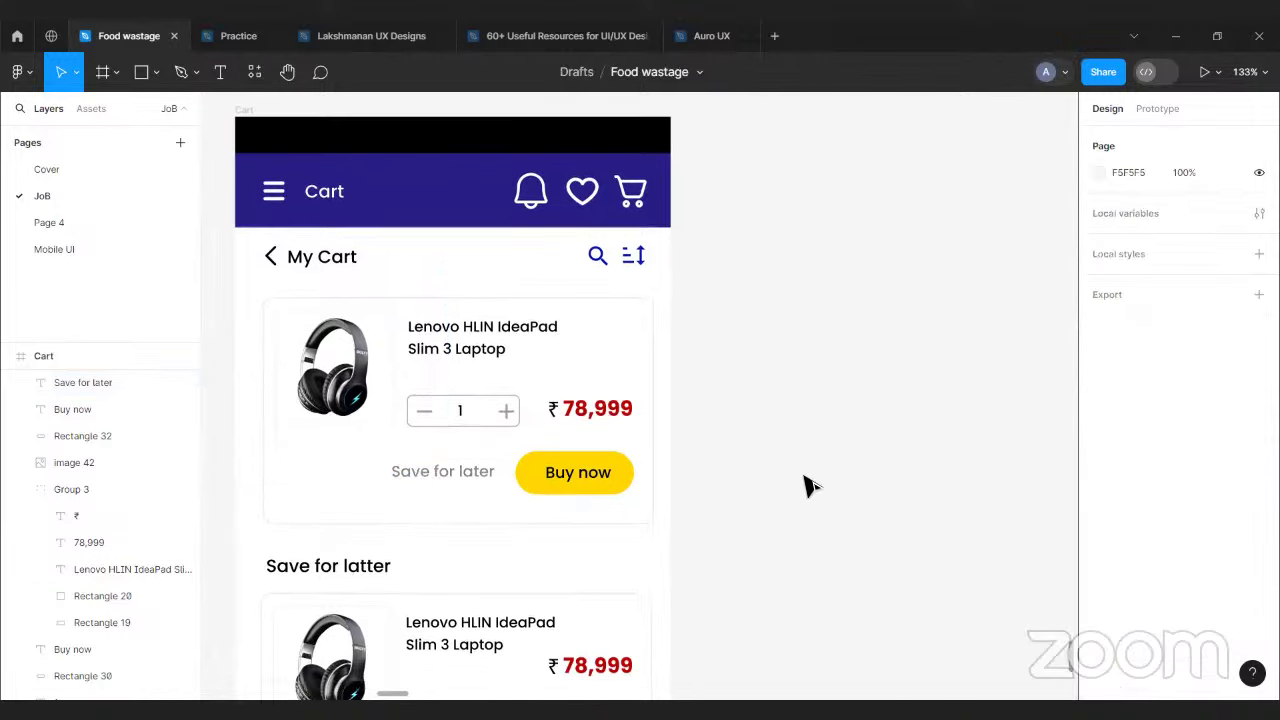
pyautogui.click(468, 476)
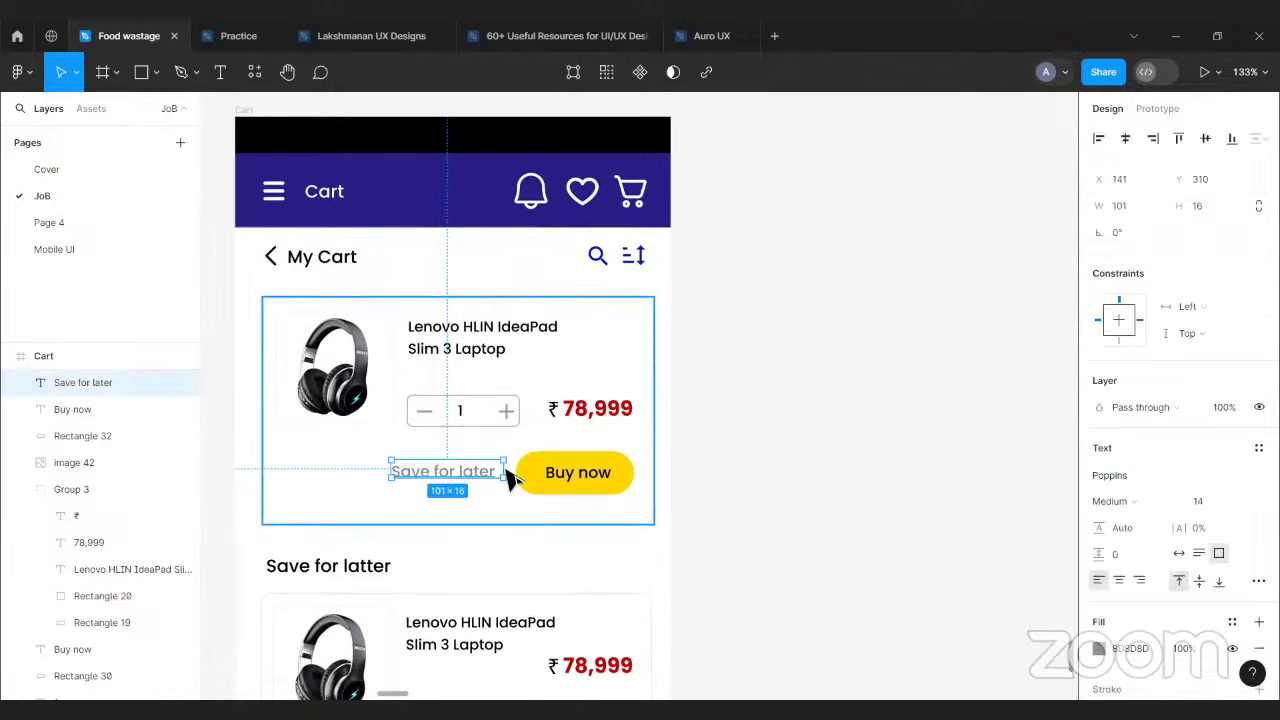
pyautogui.moveTo(503, 475); pyautogui.dragTo(471, 486)
pyautogui.click(817, 534)
# - Delete the search and sort icons from the heading row of the Product Details page
pyautogui.moveTo(745, 553); pyautogui.dragTo(903, 486)
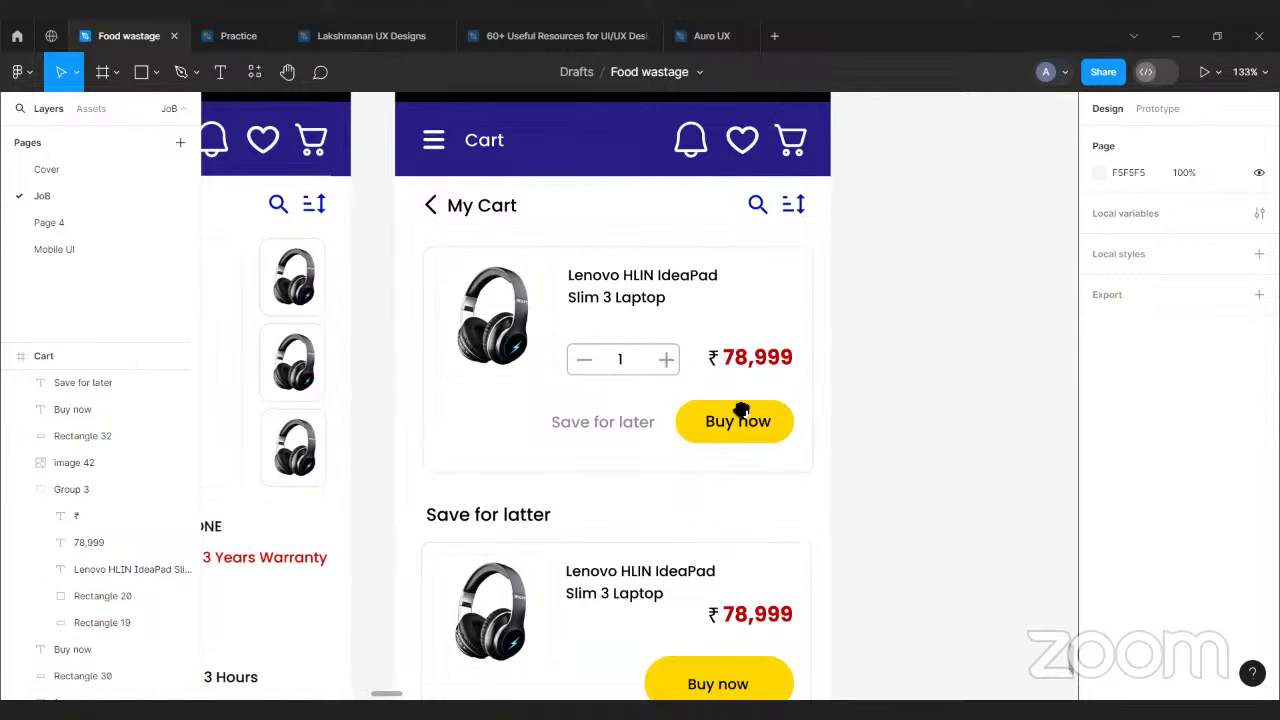
pyautogui.hscroll(-5, 743, 417)
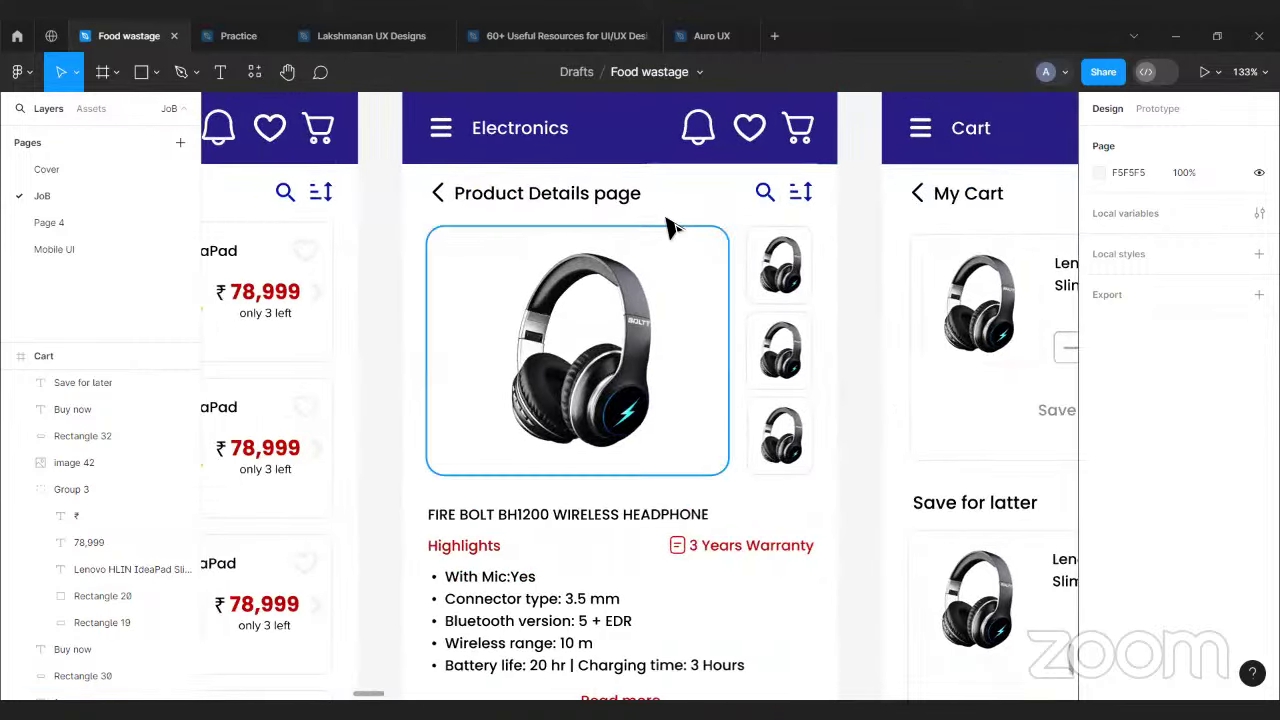
pyautogui.click(765, 200)
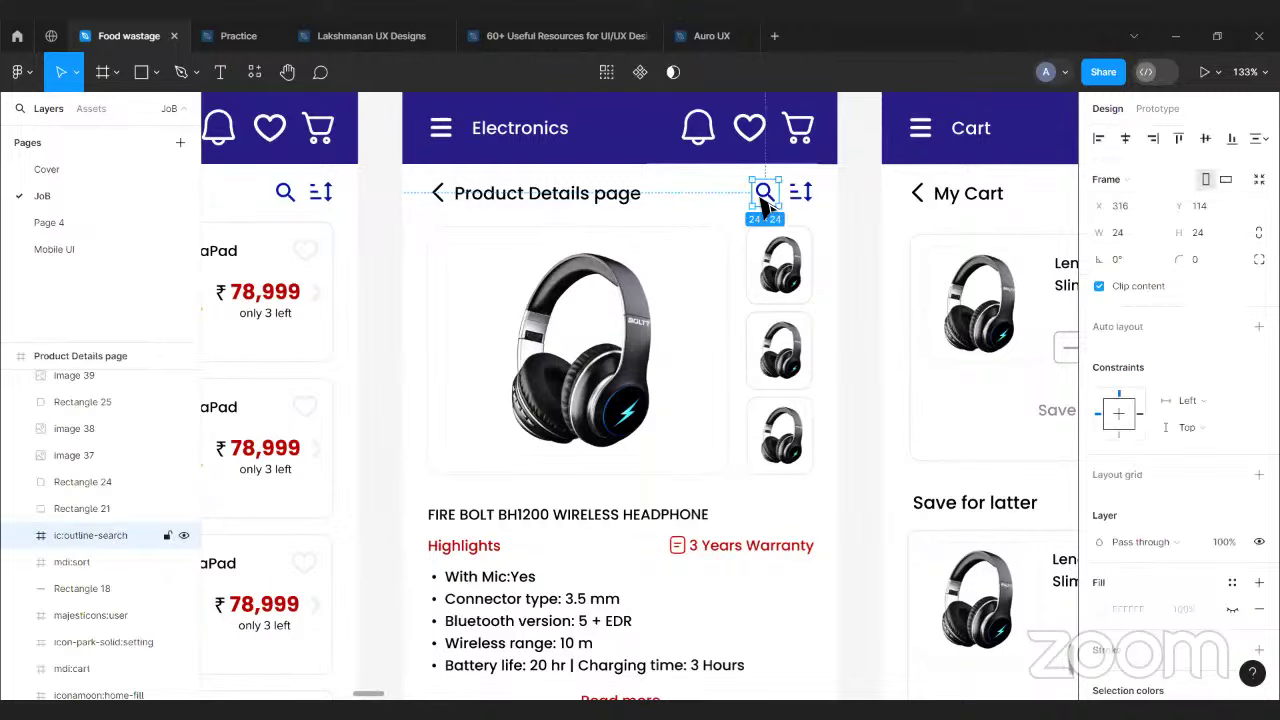
pyautogui.press('Delete')
pyautogui.click(800, 193)
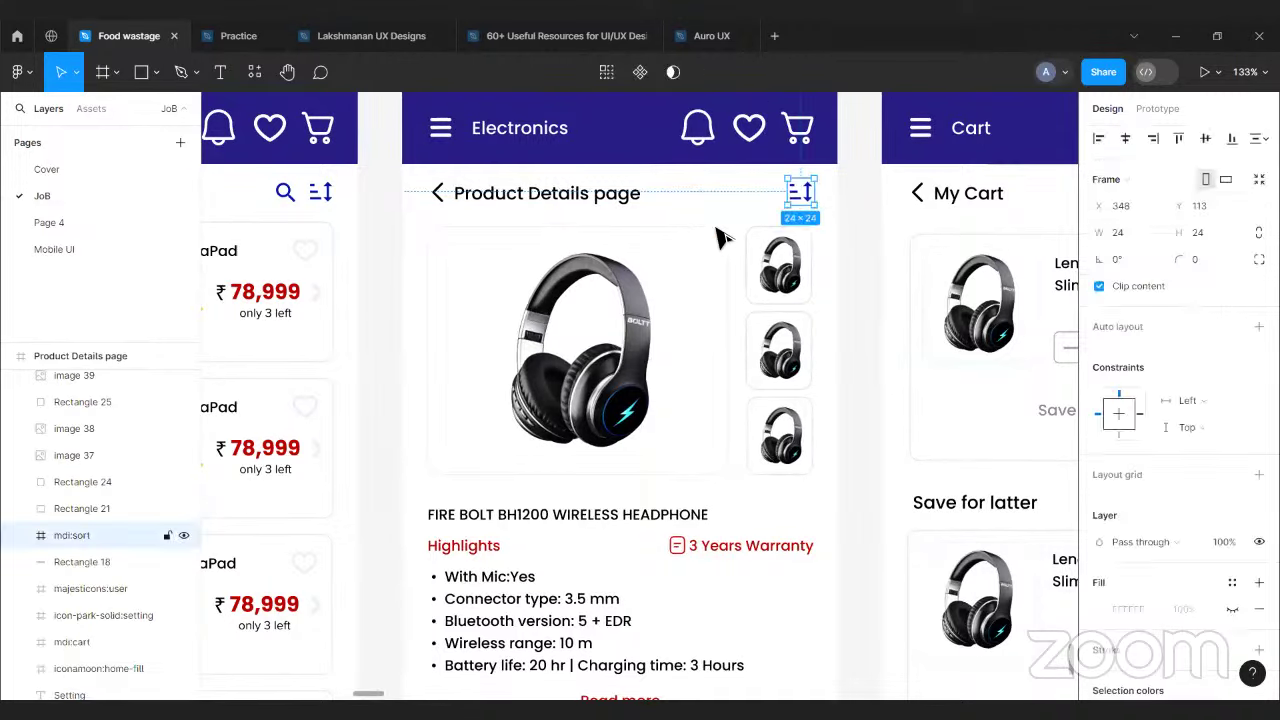
pyautogui.press('Delete')
pyautogui.hscroll(-10, 865, 226)
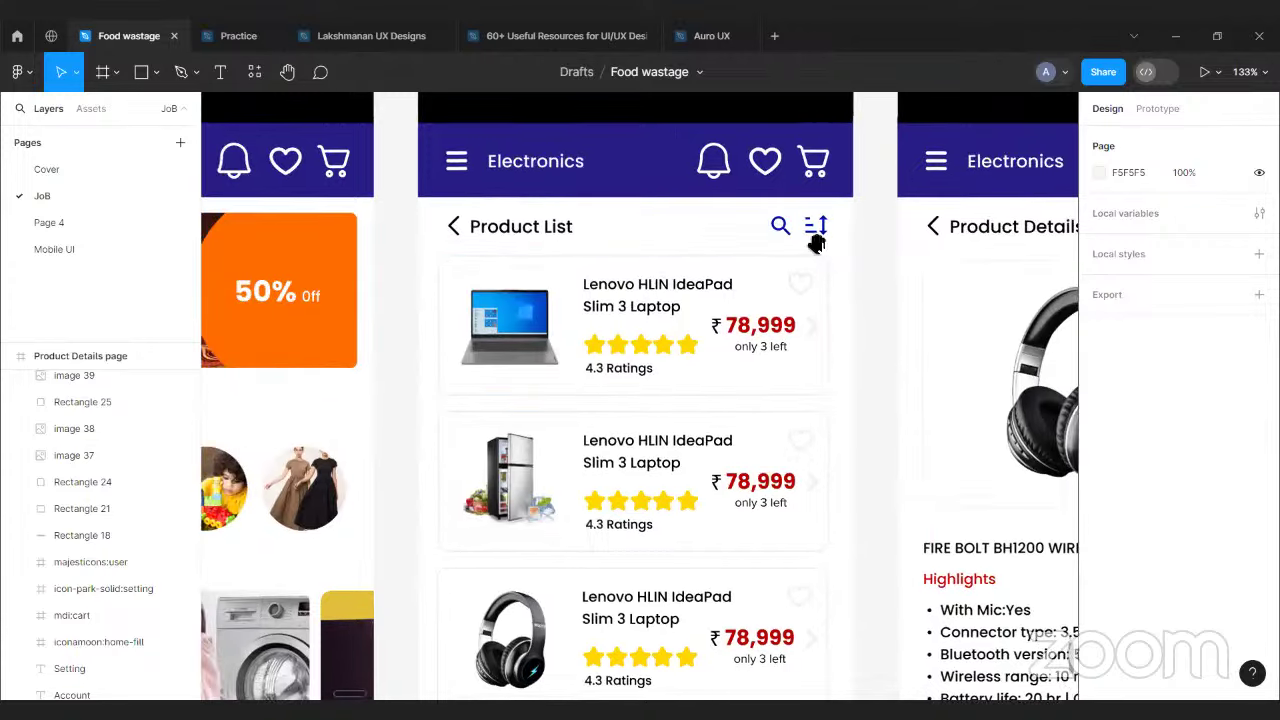
# - Delete the search and sort icons from the My Cart heading row on the Cart screen
pyautogui.hscroll(5, 814, 240)
pyautogui.hscroll(3, 815, 240)
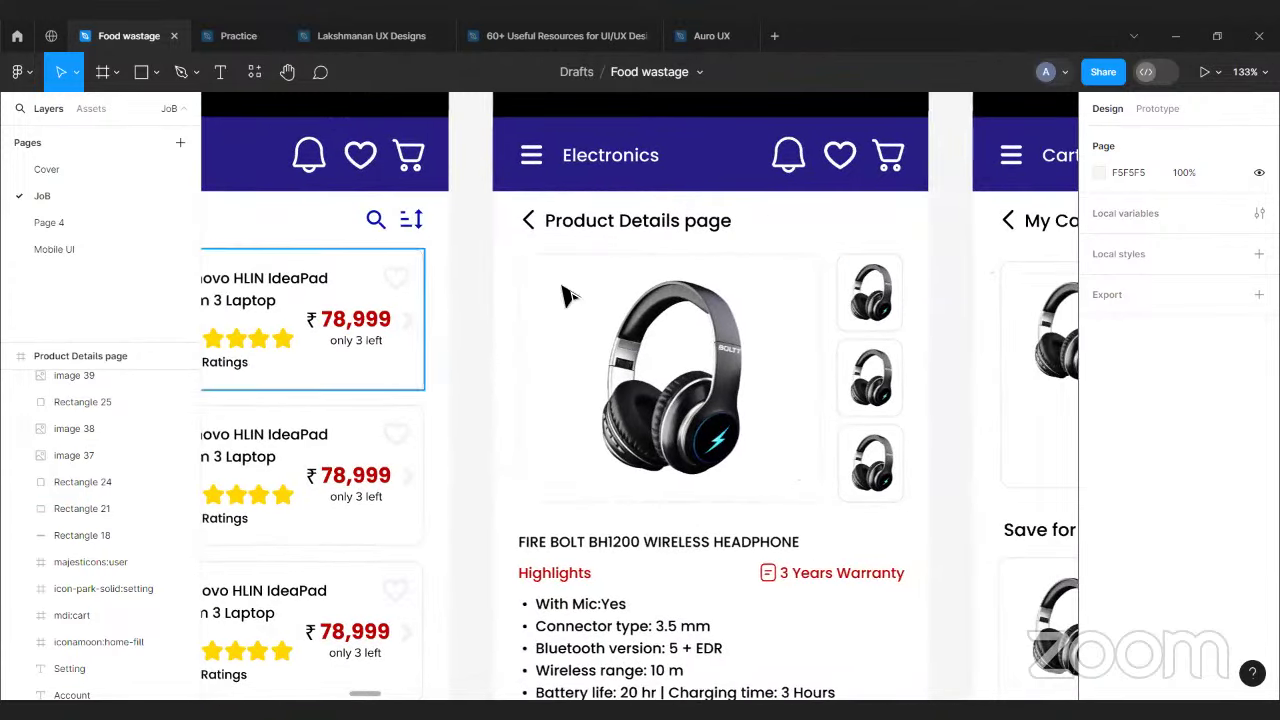
pyautogui.hscroll(3, 713, 224)
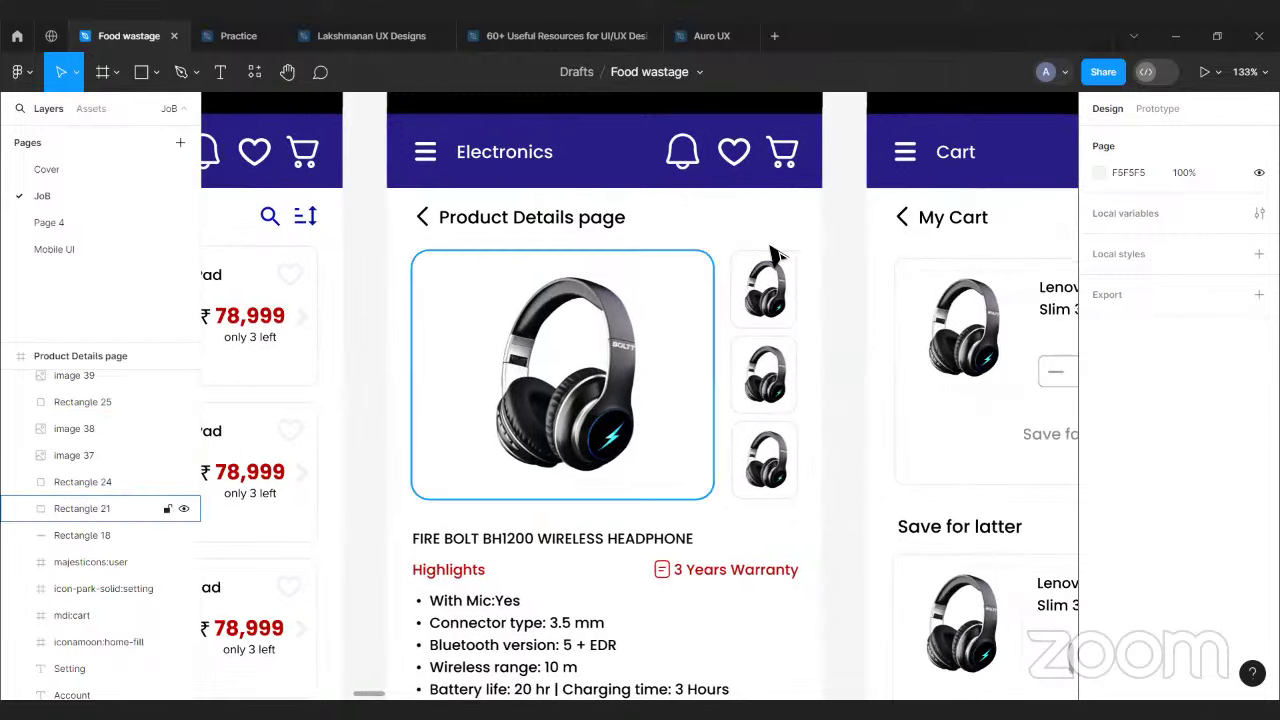
pyautogui.hscroll(-6, 500, 218)
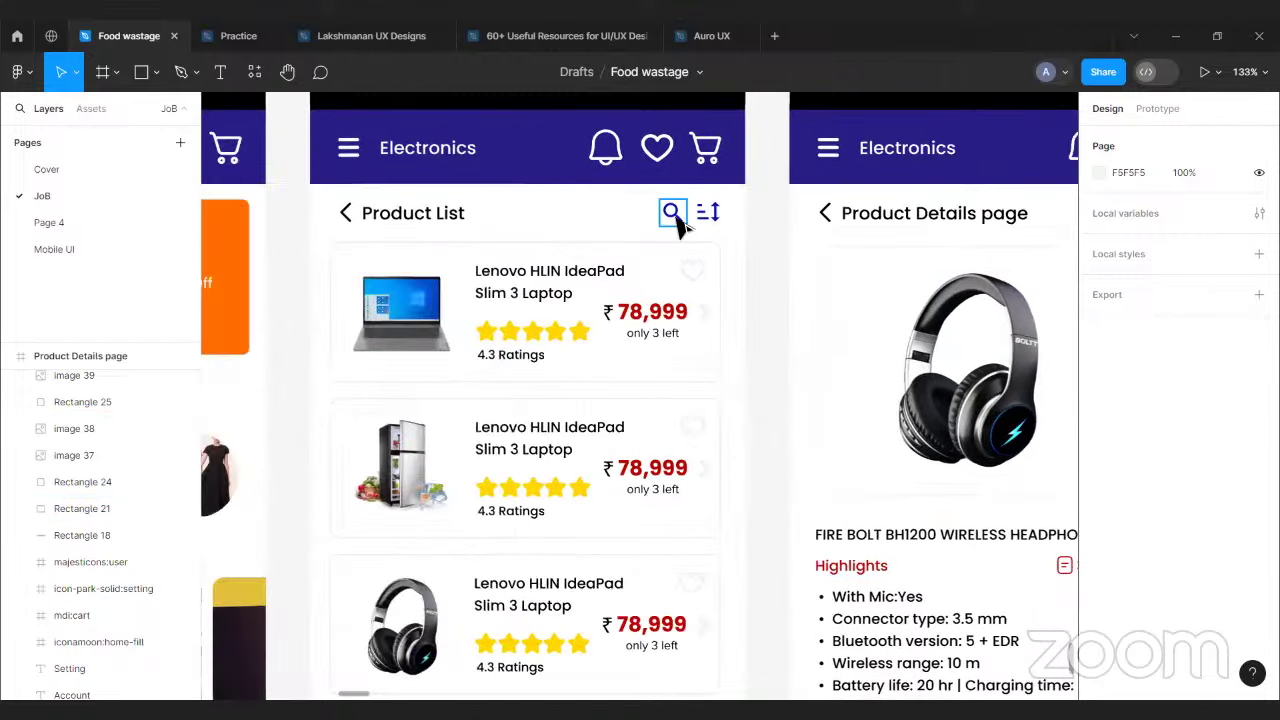
pyautogui.hscroll(5, 620, 210)
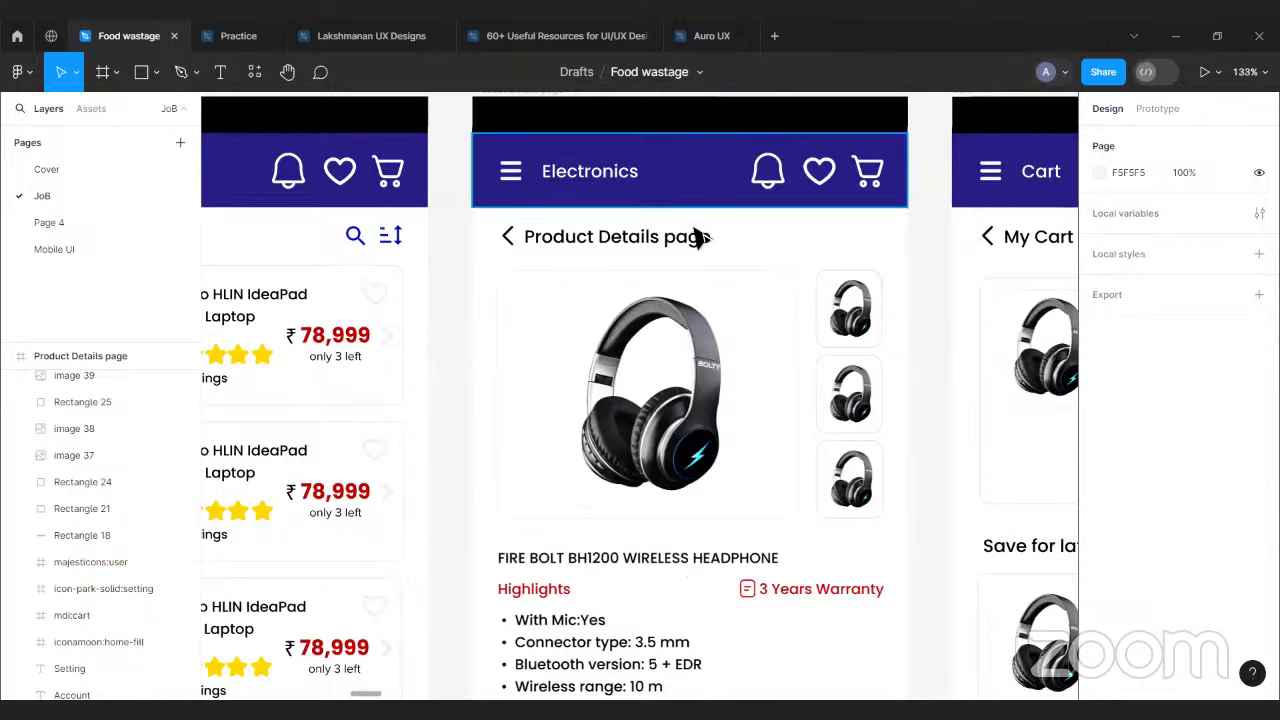
pyautogui.hscroll(4, 560, 256)
pyautogui.hscroll(3, 529, 254)
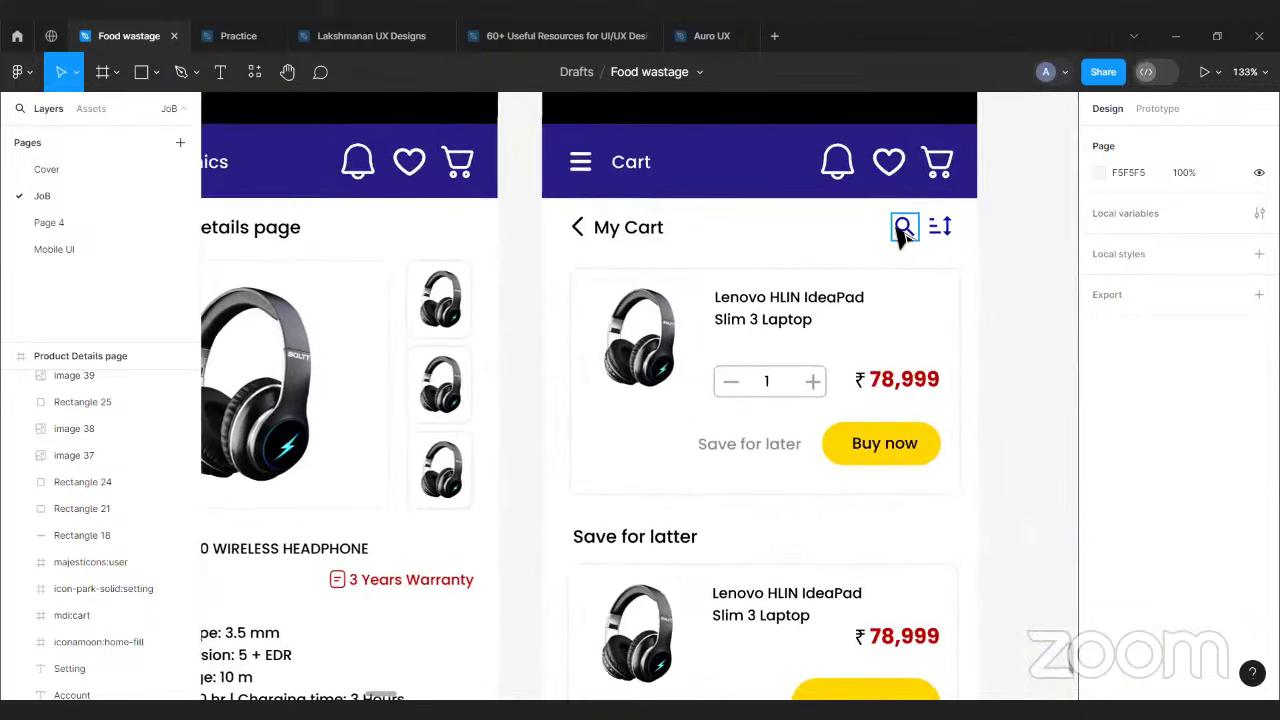
pyautogui.click(903, 227)
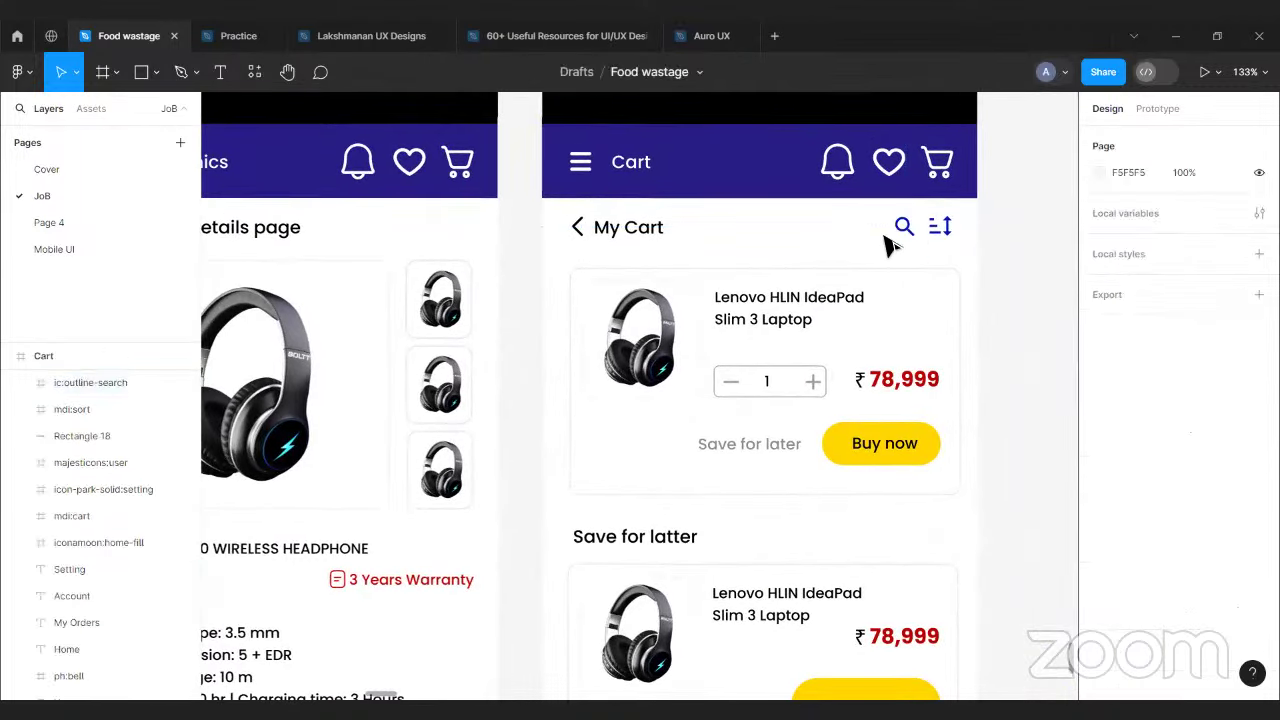
pyautogui.press('Delete')
pyautogui.click(938, 226)
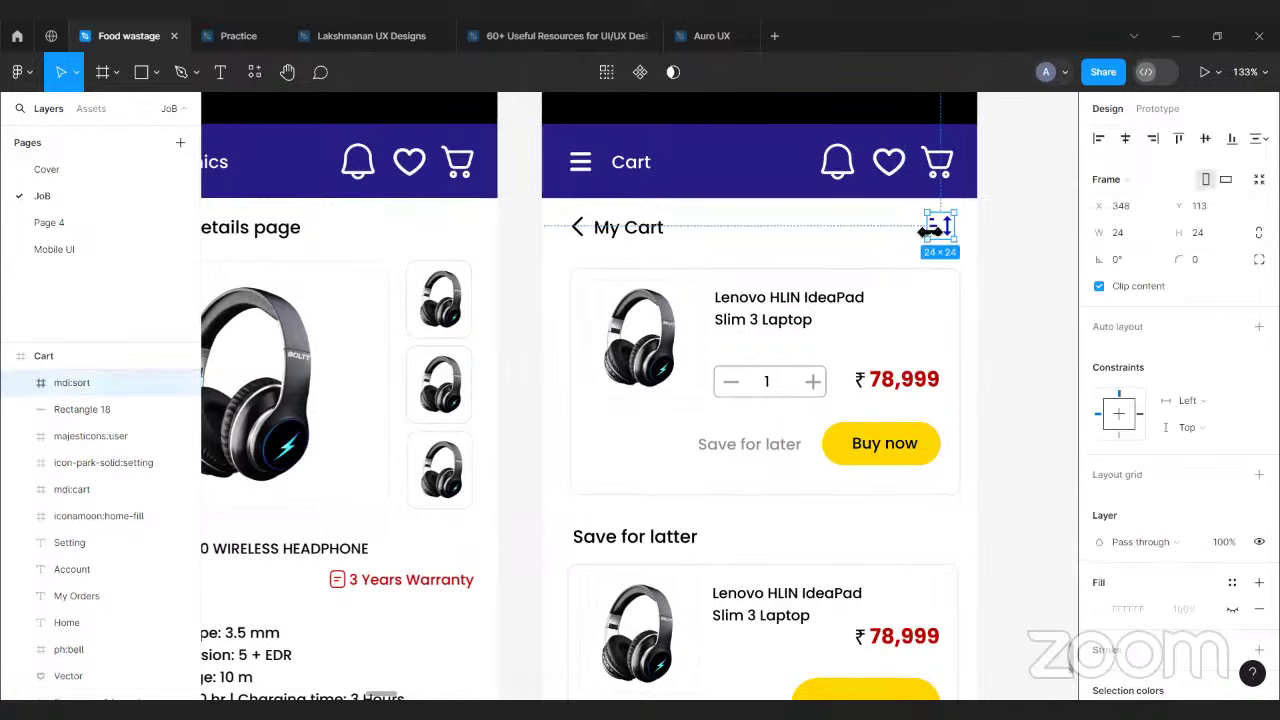
pyautogui.press('Delete')
# - Move the first cart card with all its contents up towards the My Cart heading and slightly shorten the card's outline
pyautogui.scroll(-3, 1025, 280)
pyautogui.scroll(2, 1025, 280)
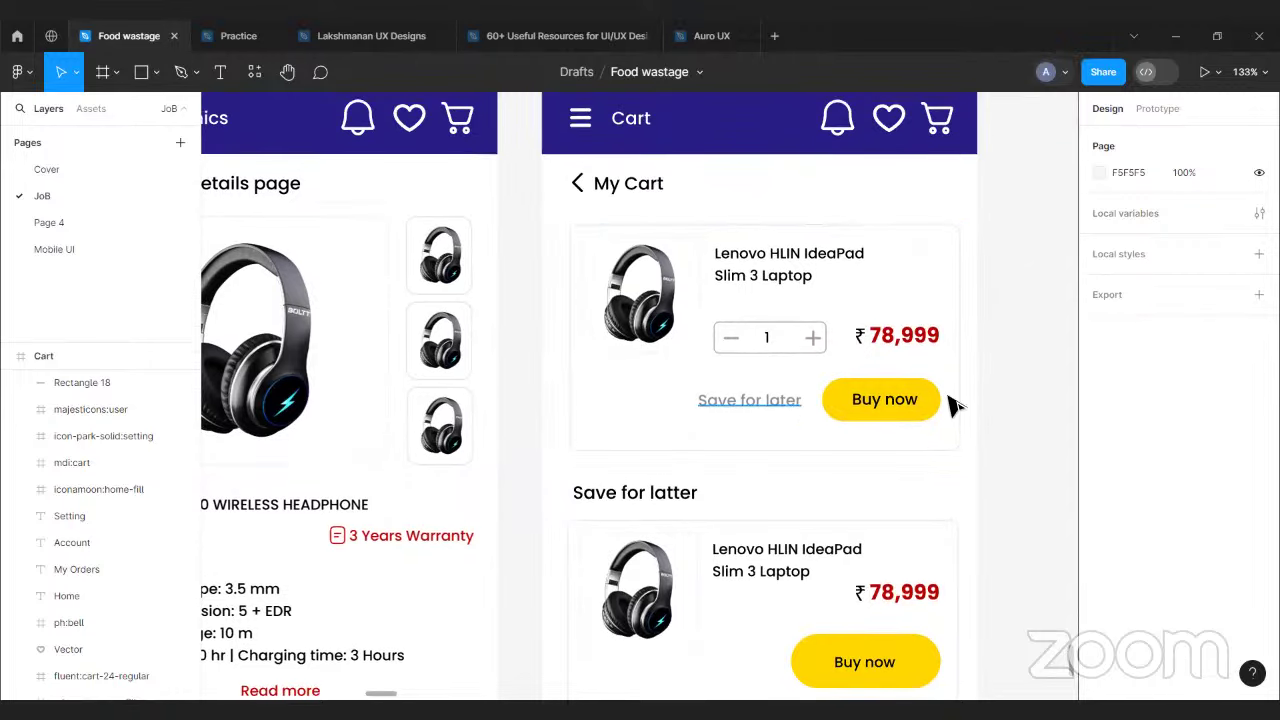
pyautogui.moveTo(993, 229); pyautogui.dragTo(575, 445)
pyautogui.moveTo(762, 350); pyautogui.dragTo(760, 340)
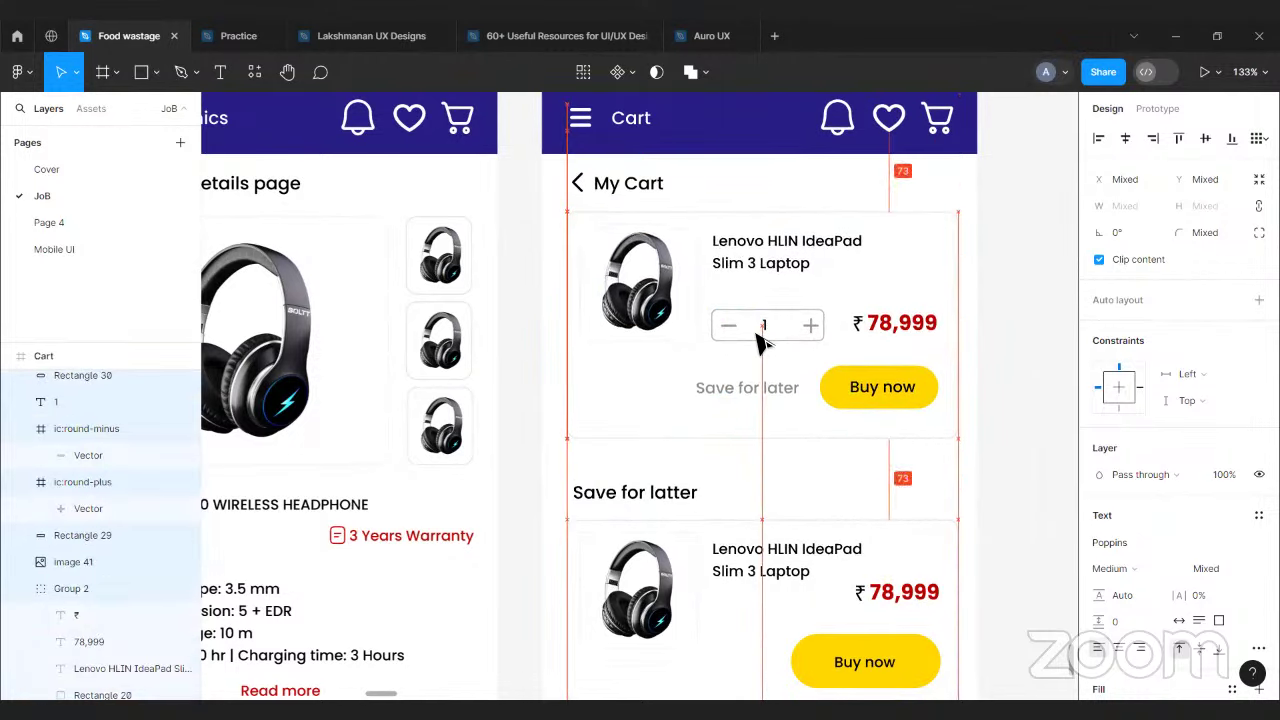
pyautogui.click(980, 371)
pyautogui.click(843, 437)
pyautogui.moveTo(786, 440); pyautogui.dragTo(850, 430)
pyautogui.doubleClick(914, 263)
pyautogui.click(1020, 398)
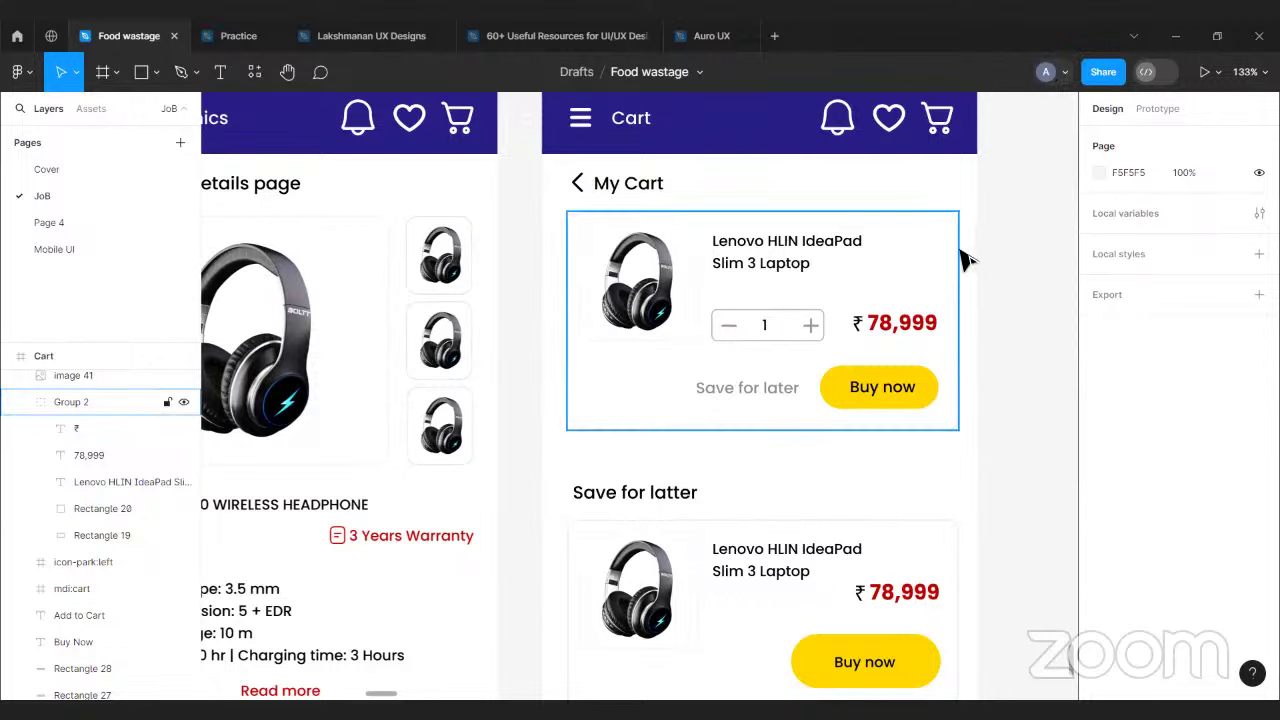
# - Search Iconify for "delete" and import the outlined trash icon ant-design:delete-outlined
pyautogui.click(18, 72)
pyautogui.moveTo(38, 150)
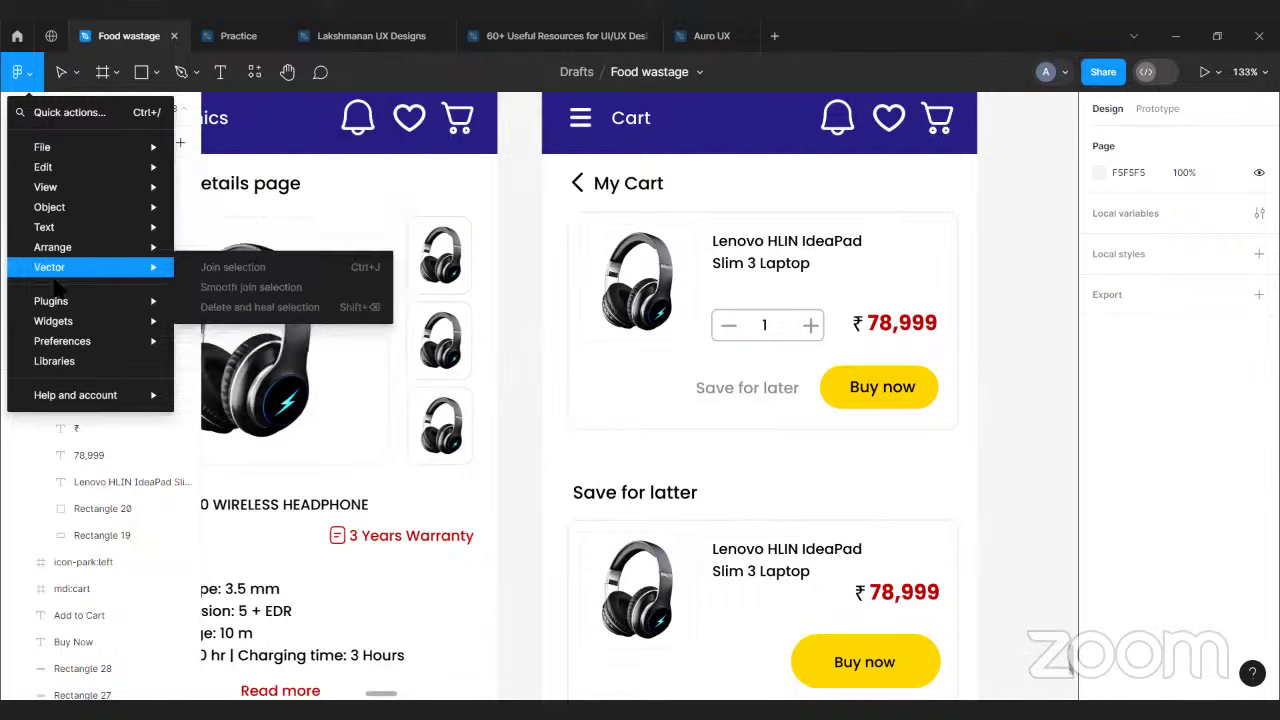
pyautogui.click(883, 339)
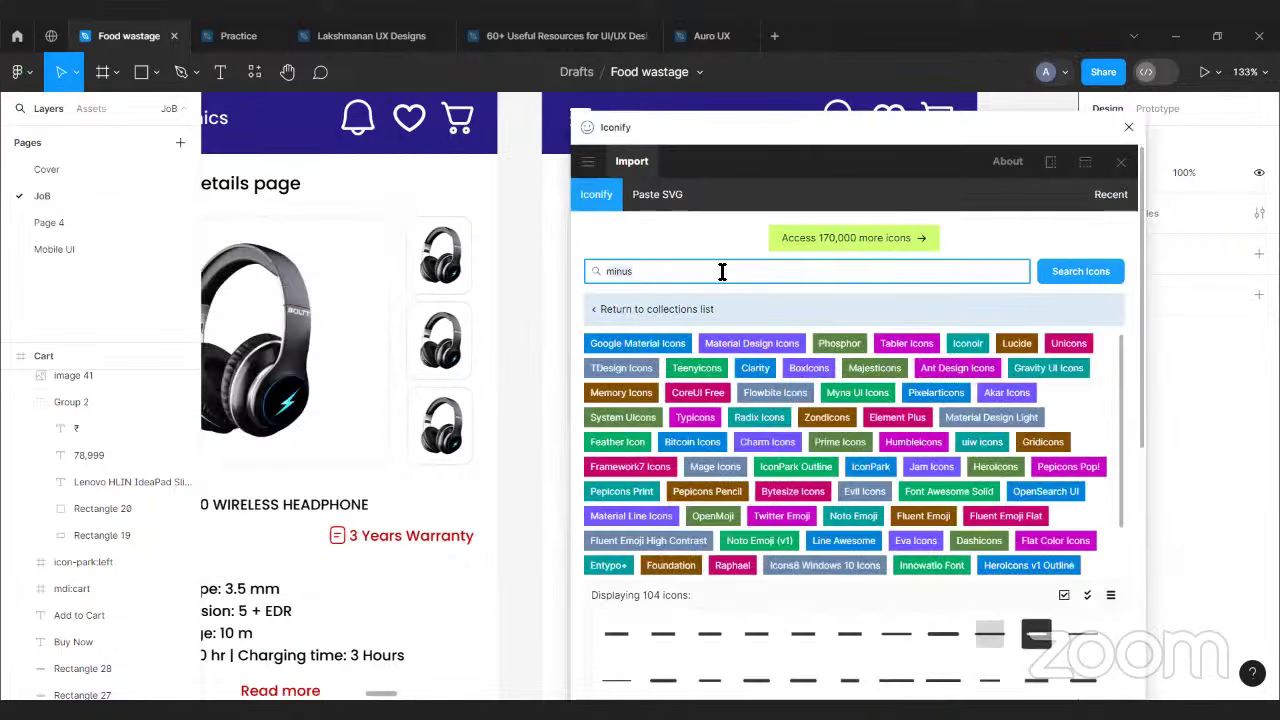
pyautogui.doubleClick(722, 271)
pyautogui.press('BackSpace')
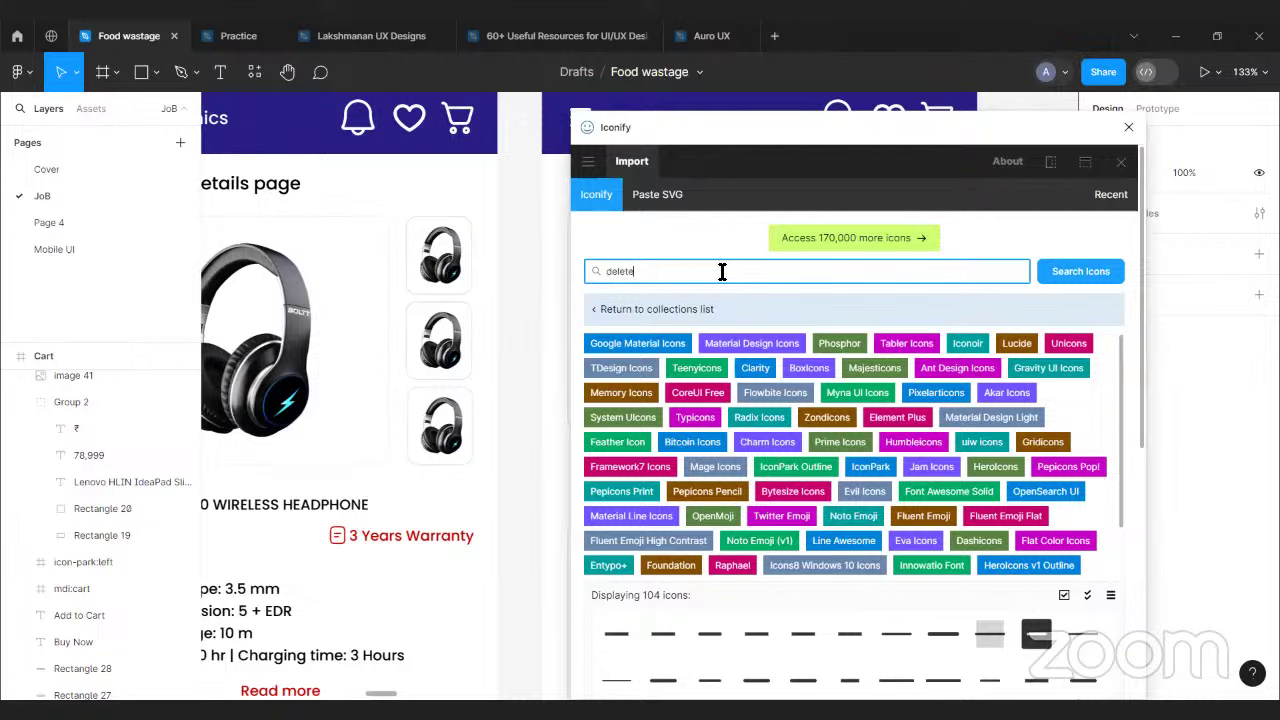
pyautogui.press('Return')
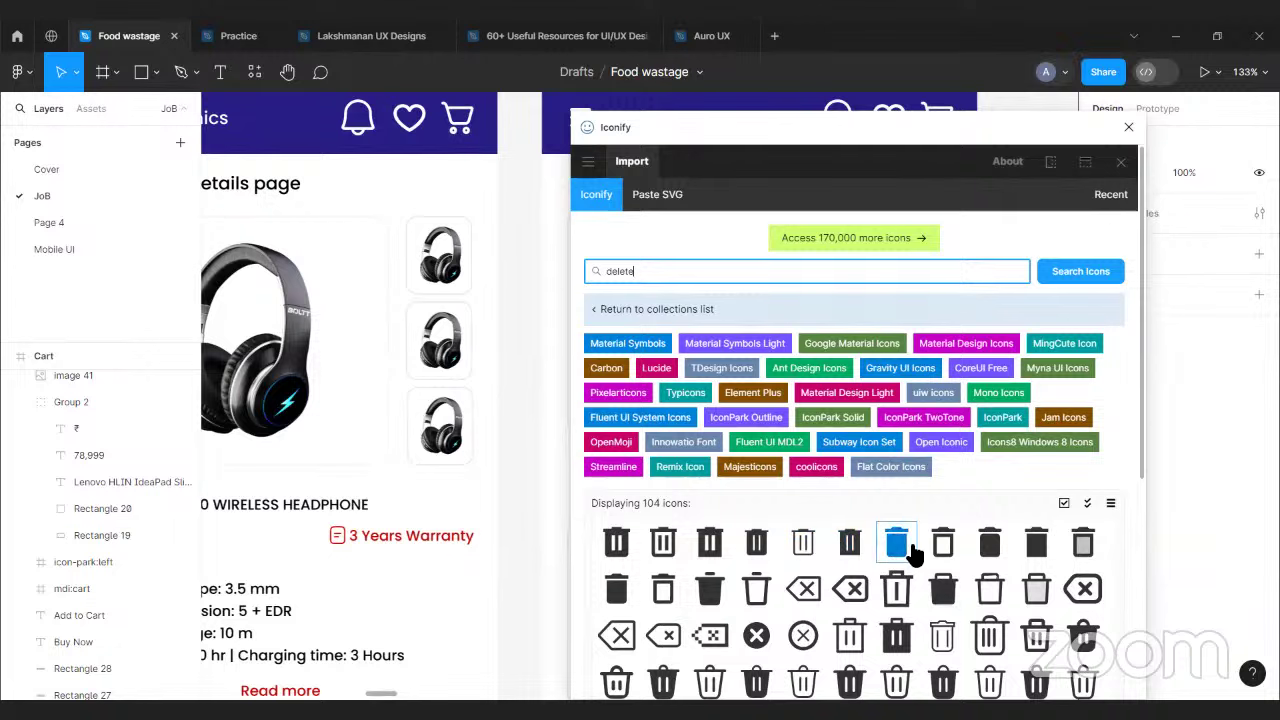
pyautogui.click(989, 589)
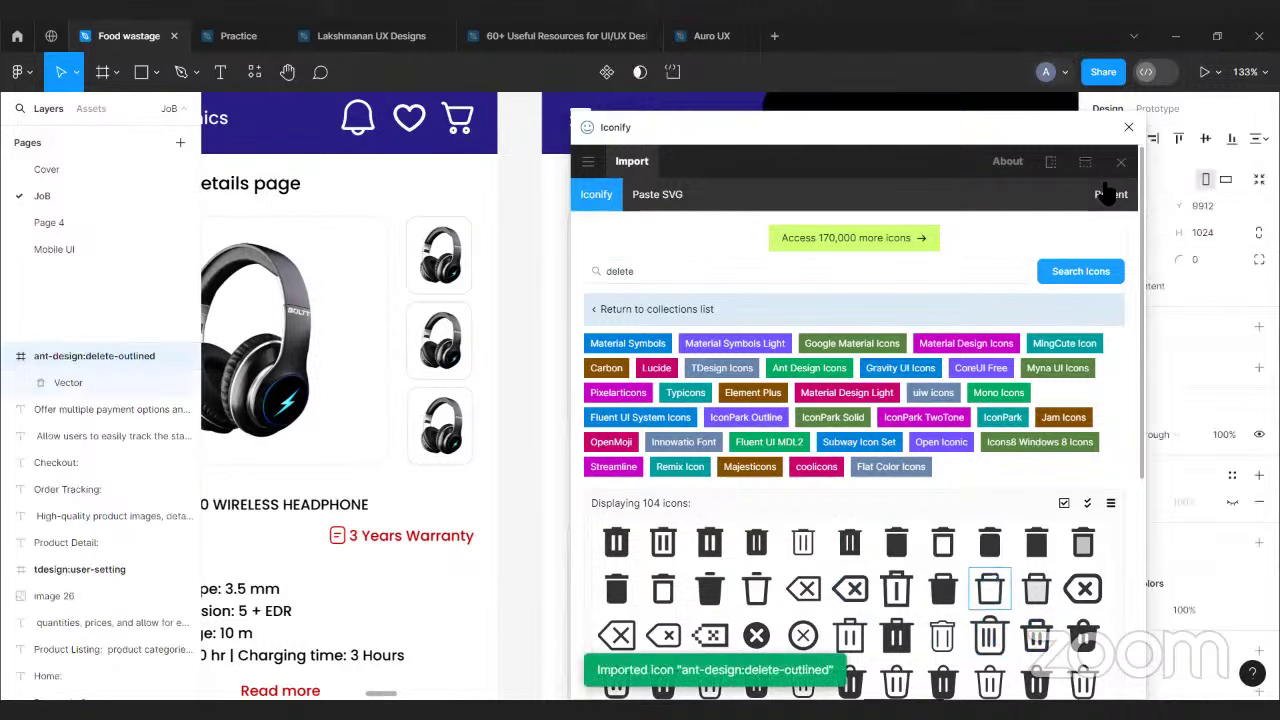
pyautogui.click(1128, 127)
# - Move the imported trash icon to the empty canvas beside the Cart frame and scale it down to about 32 × 32
pyautogui.scroll(-10, 955, 430)
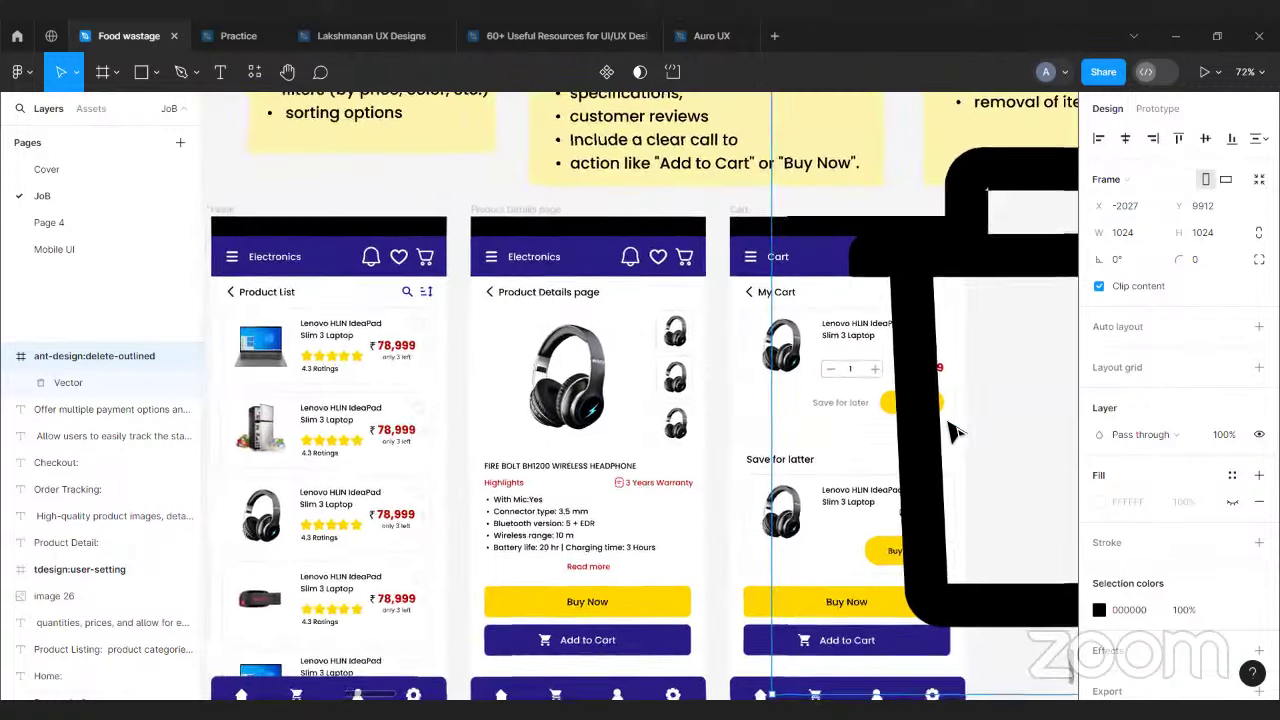
pyautogui.scroll(5, 955, 447)
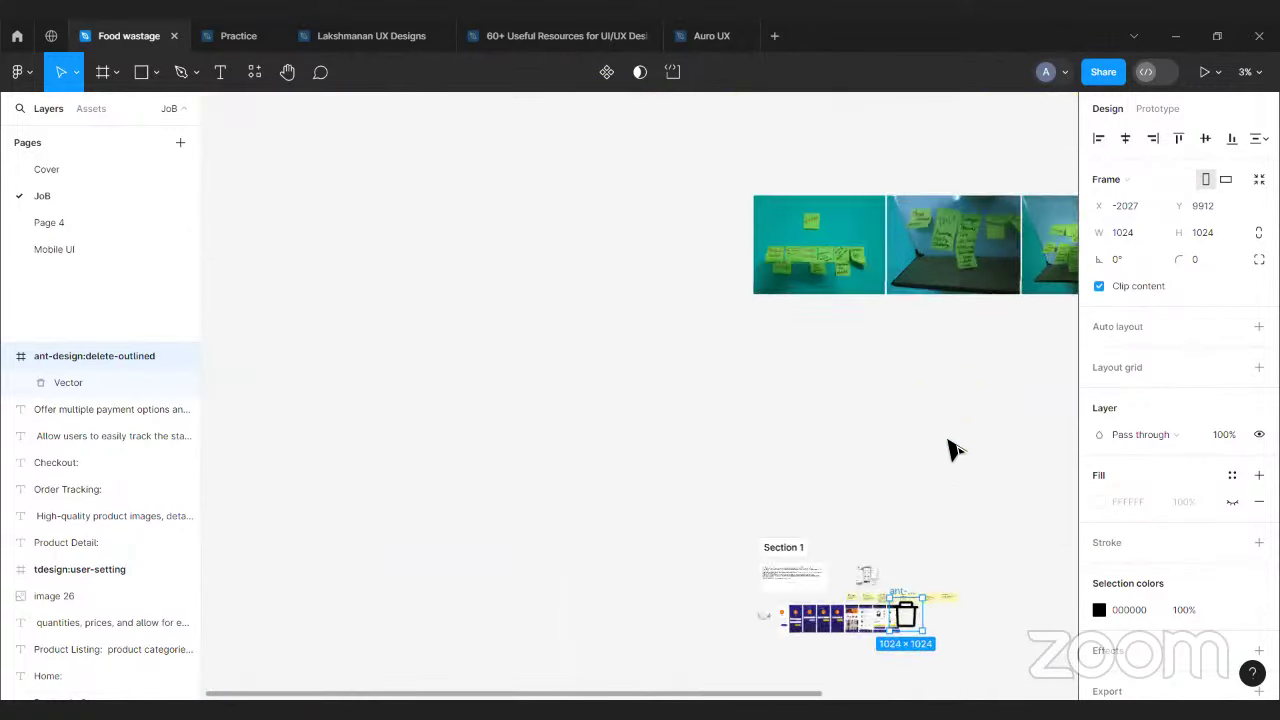
pyautogui.scroll(-5, 950, 450)
pyautogui.scroll(6, 913, 452)
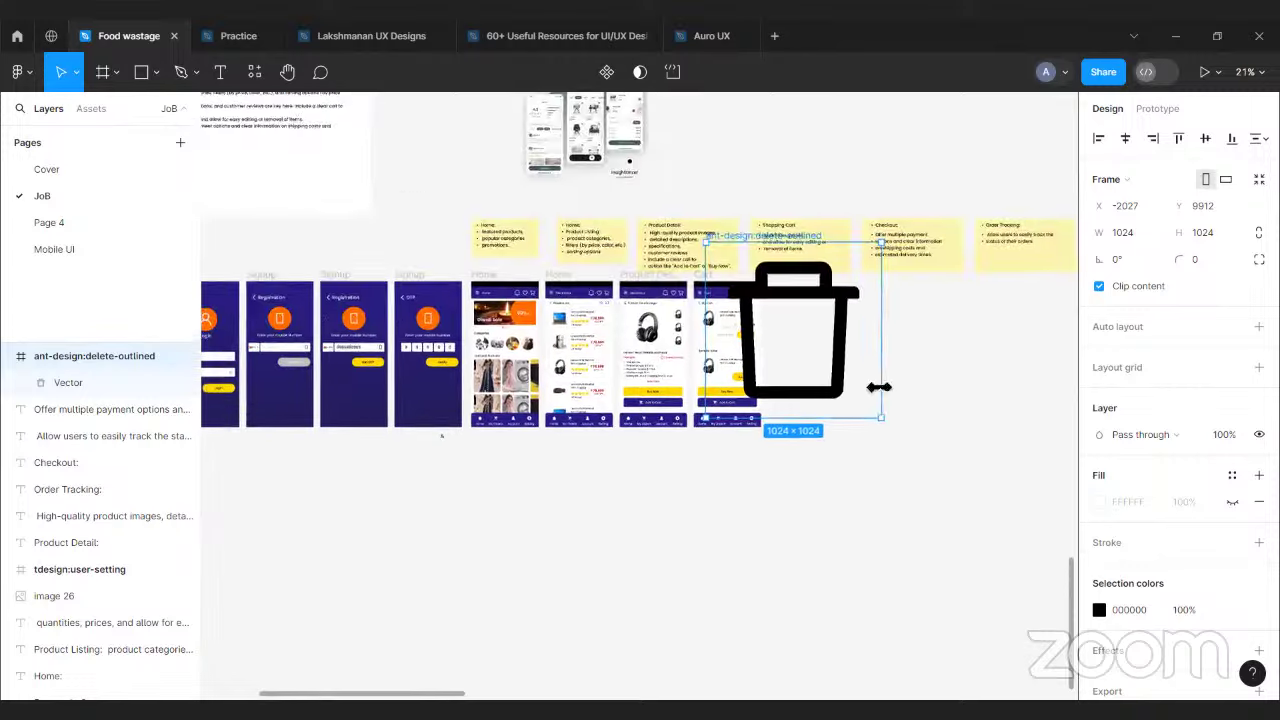
pyautogui.moveTo(890, 440); pyautogui.dragTo(875, 383)
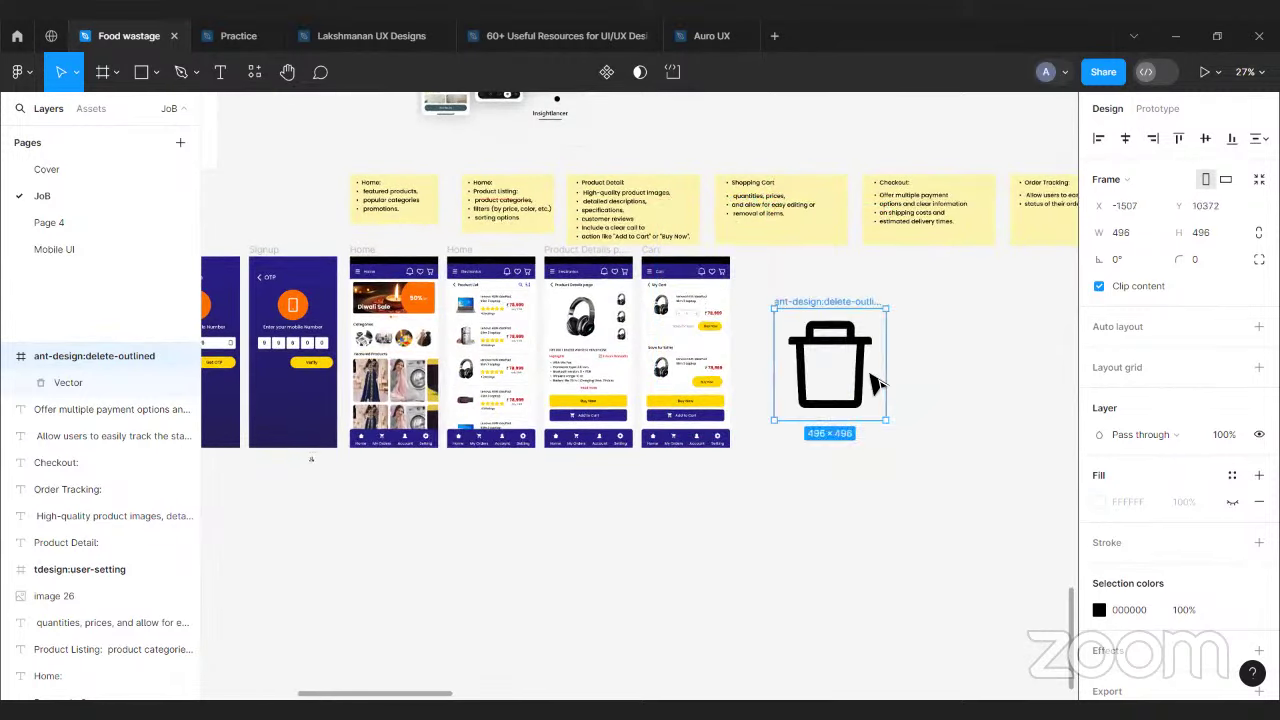
pyautogui.scroll(4, 878, 383)
pyautogui.moveTo(906, 471); pyautogui.dragTo(676, 247)
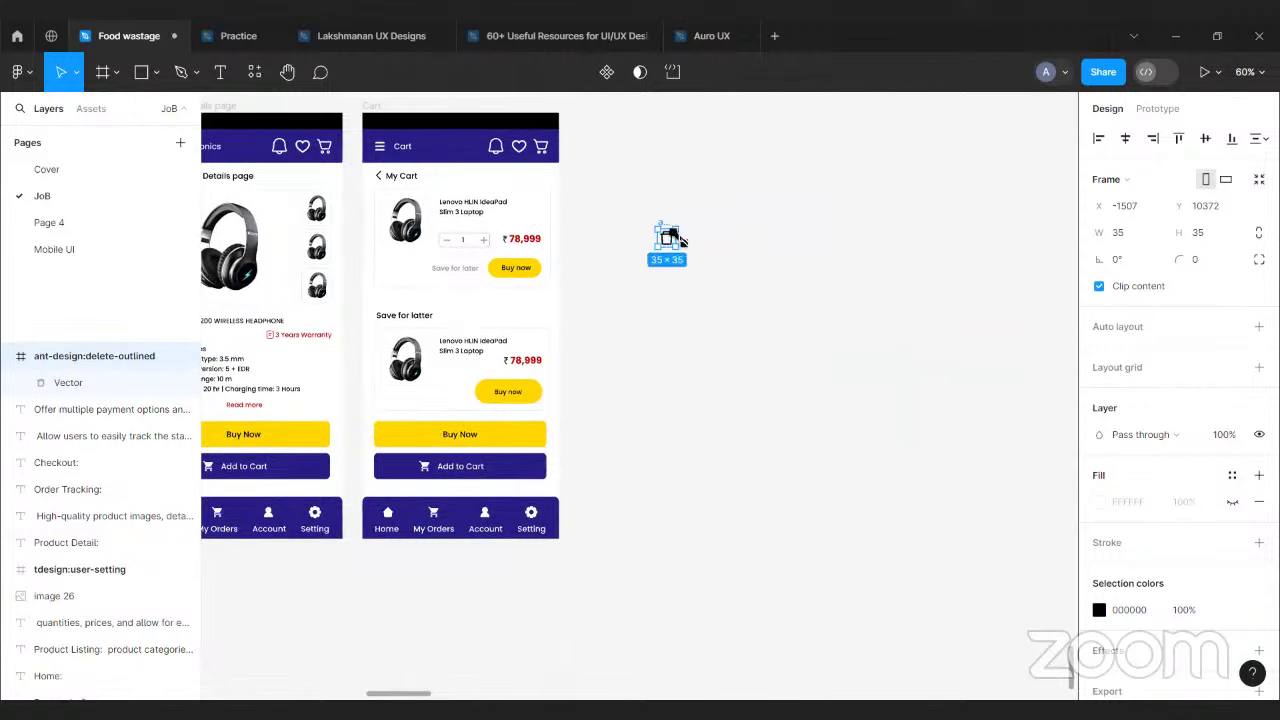
pyautogui.click(742, 291)
# - Place the trash icon in the first cart card, beside the product title and above the price
pyautogui.hscroll(-4, 723, 289)
pyautogui.scroll(3, 849, 289)
pyautogui.scroll(1, 851, 357)
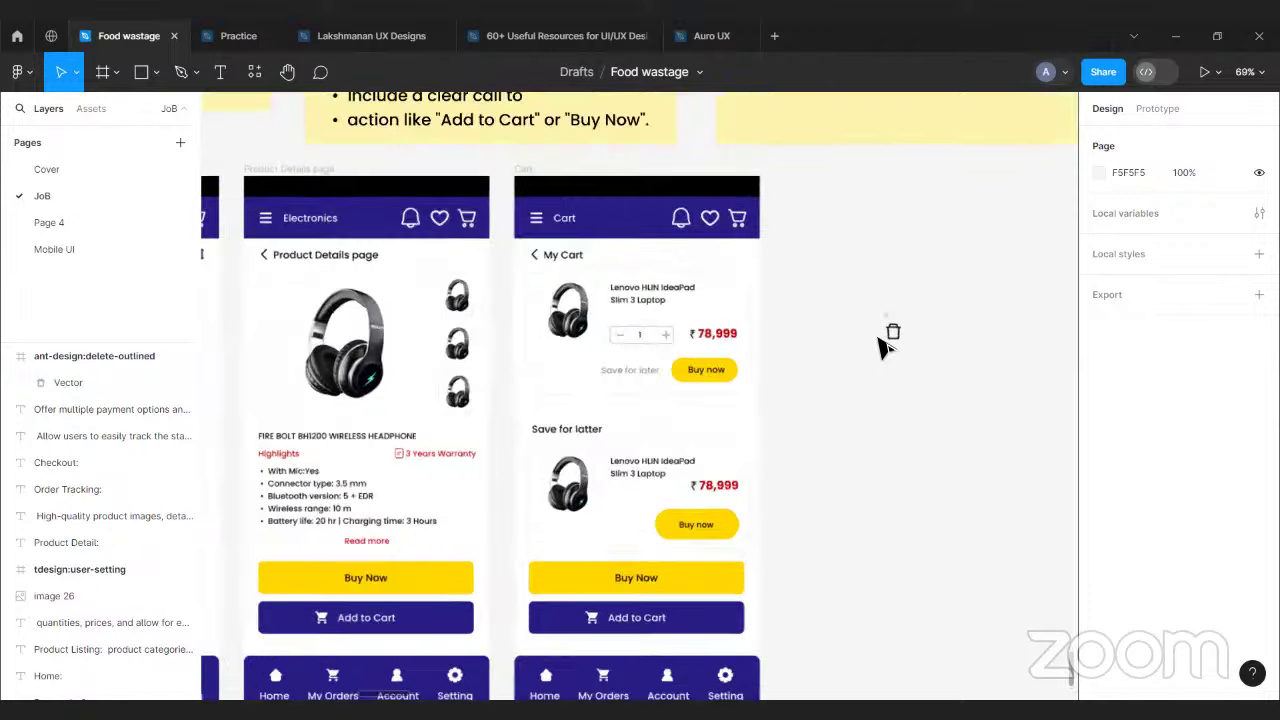
pyautogui.scroll(5, 880, 345)
pyautogui.moveTo(925, 315); pyautogui.dragTo(627, 236)
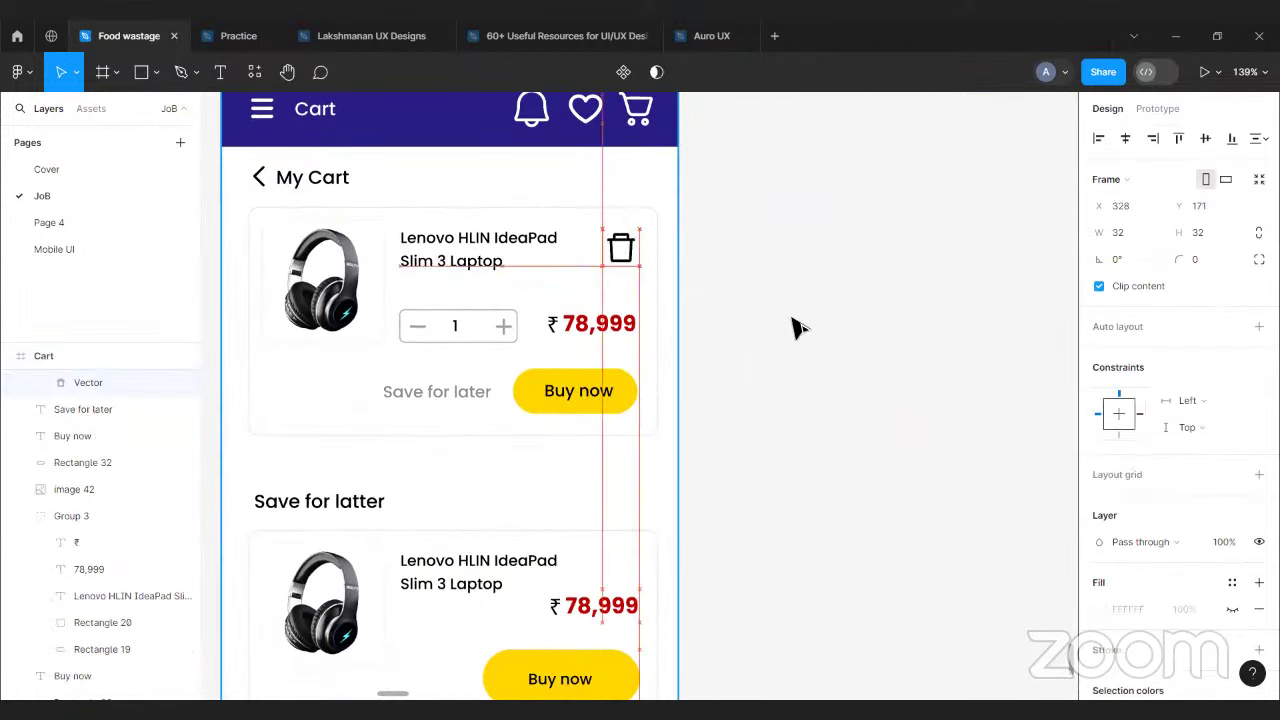
pyautogui.click(798, 332)
pyautogui.moveTo(800, 343); pyautogui.dragTo(954, 346)
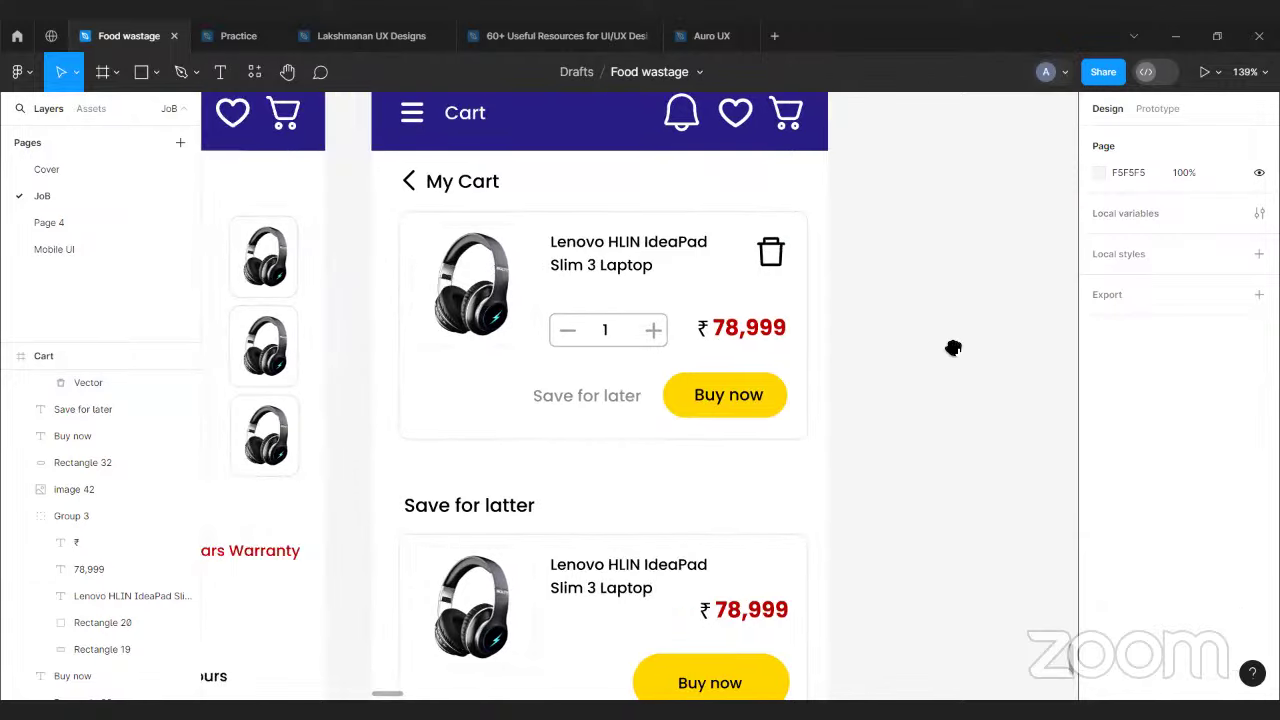
# - Colour the trash icon in the first cart card light grey BDBDBD
pyautogui.click(772, 252)
pyautogui.scroll(-3, 1123, 460)
pyautogui.click(1099, 550)
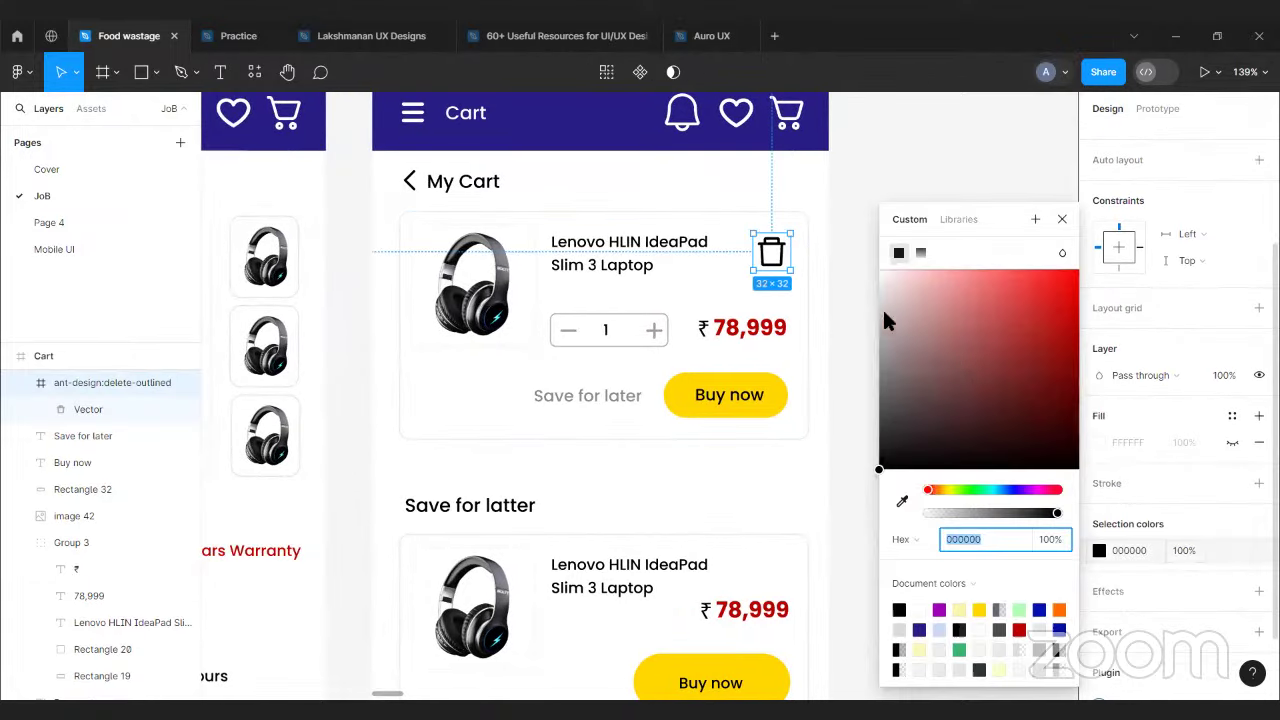
pyautogui.moveTo(884, 320); pyautogui.dragTo(874, 344)
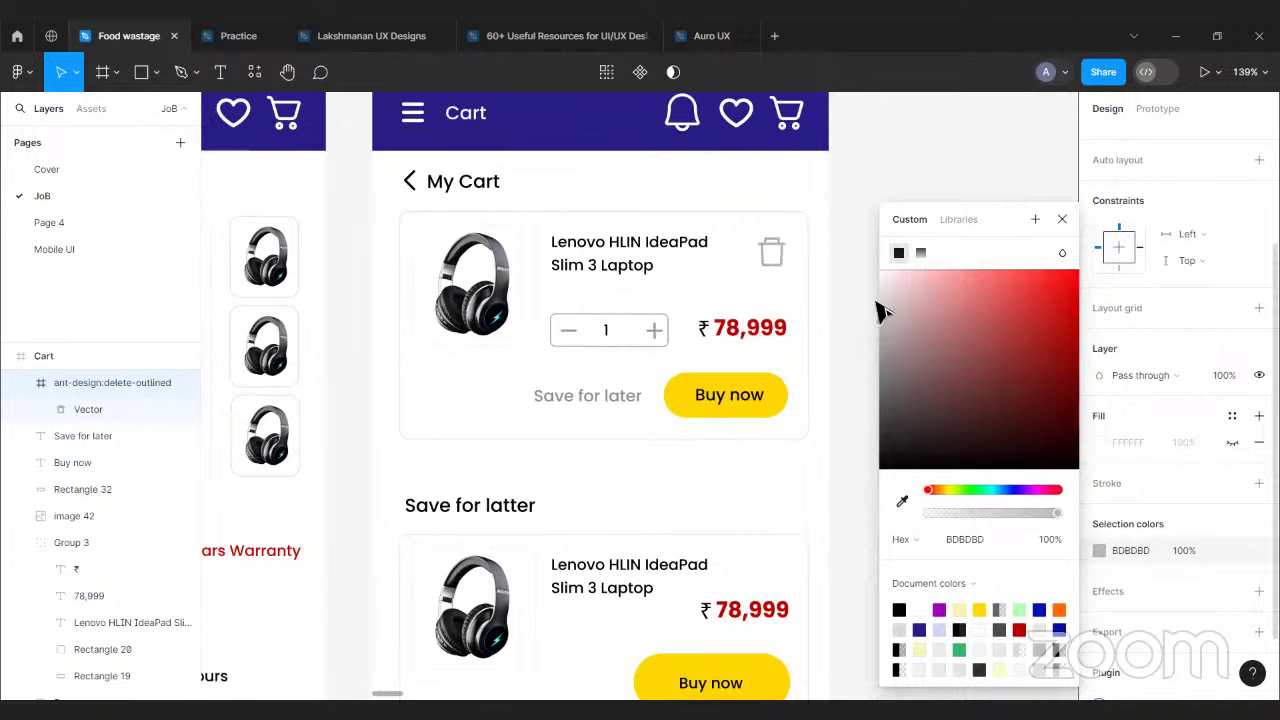
# - Shrink the grey trash icon and adjust its position in the corner of the first cart card
pyautogui.click(788, 262)
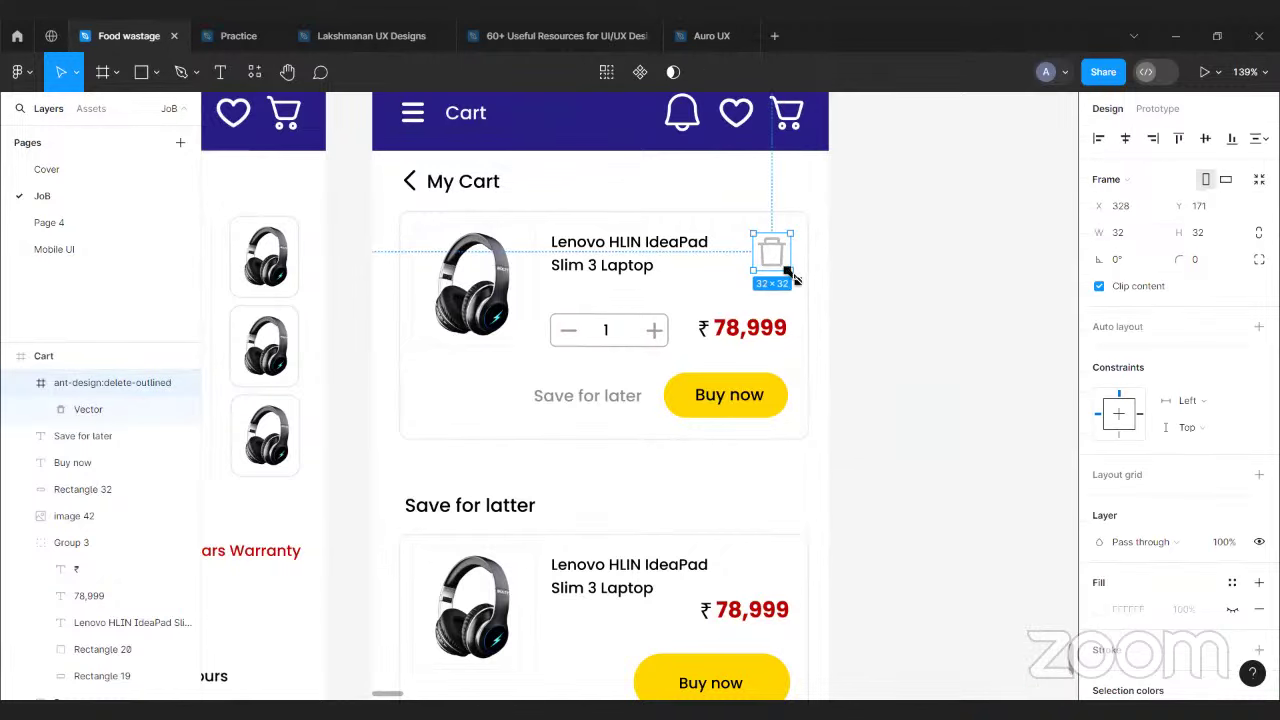
pyautogui.moveTo(786, 270); pyautogui.dragTo(785, 250)
pyautogui.click(997, 325)
pyautogui.click(967, 292)
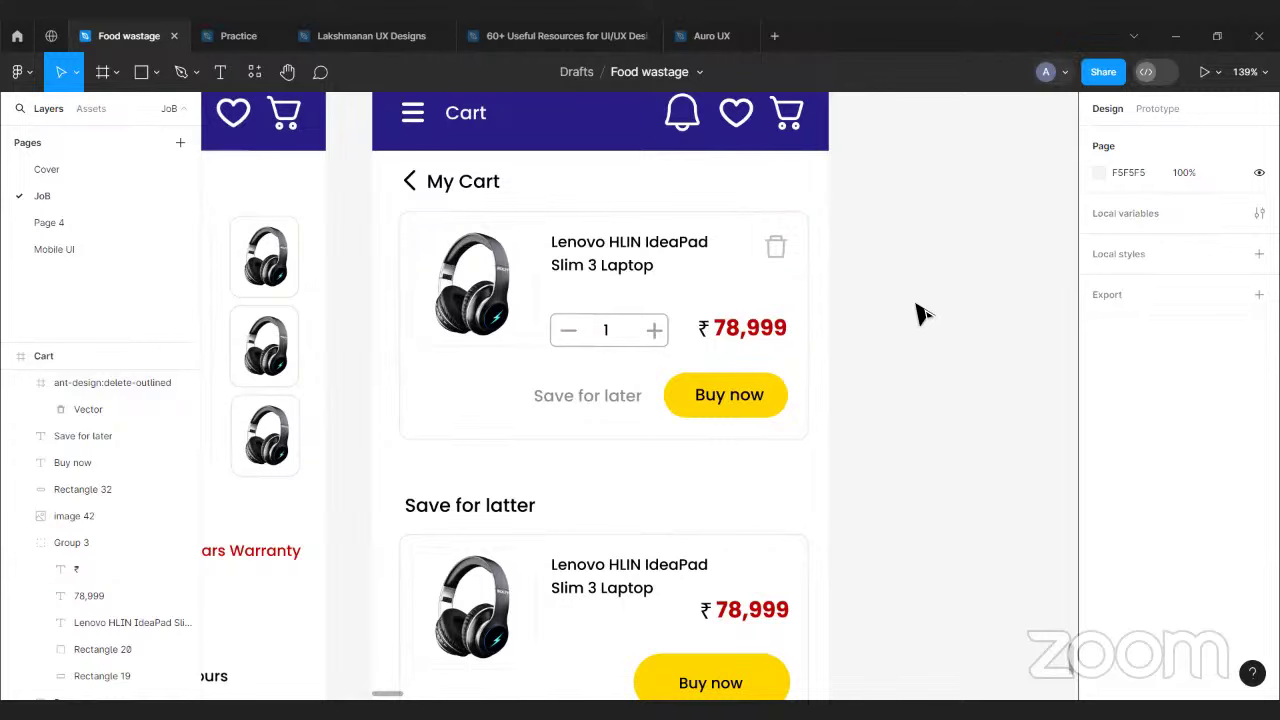
pyautogui.hscroll(-3, 945, 365)
pyautogui.scroll(-1, 945, 365)
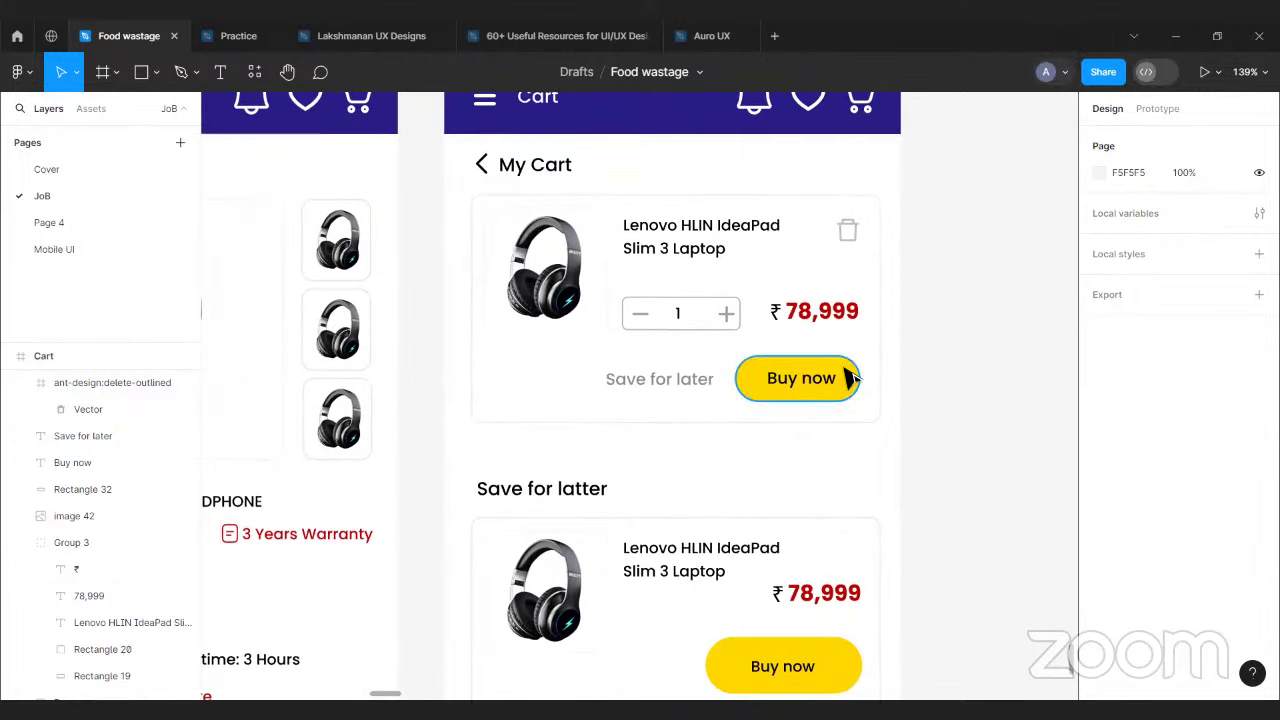
pyautogui.click(808, 325)
pyautogui.click(808, 322)
pyautogui.keyDown('shift'); pyautogui.click(777, 315); pyautogui.keyUp('shift')
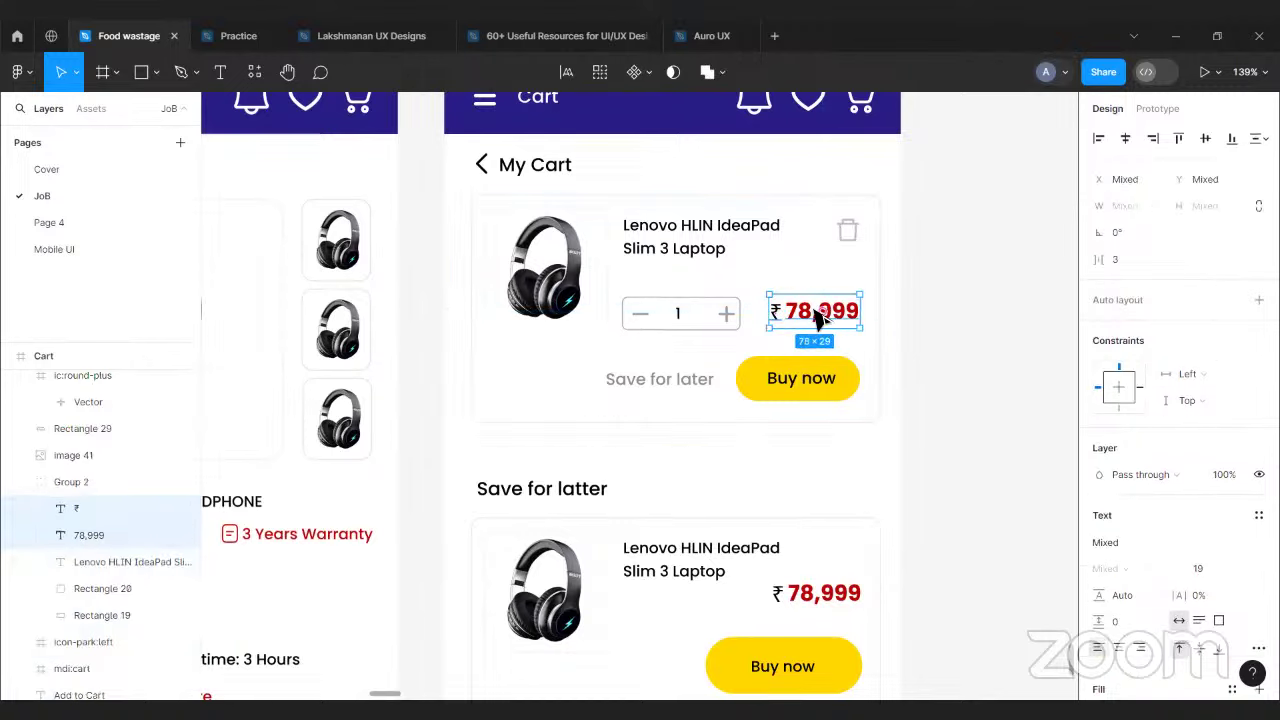
pyautogui.click(815, 315)
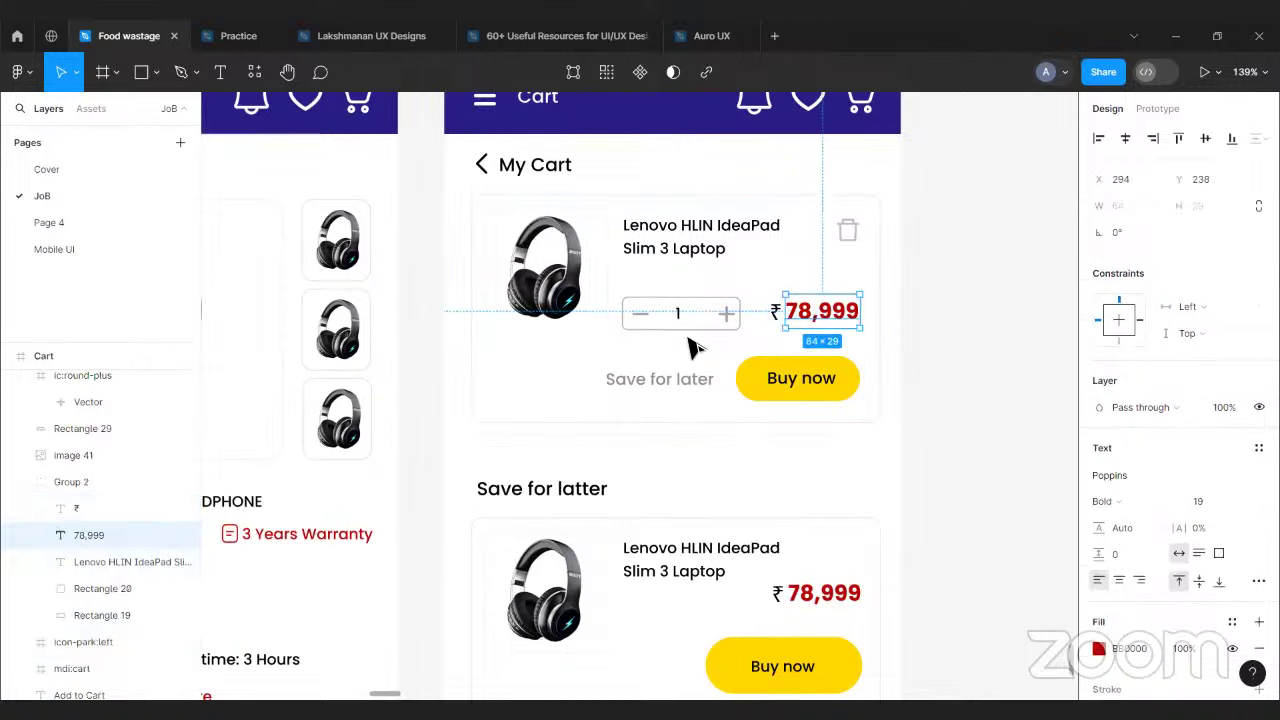
pyautogui.click(940, 342)
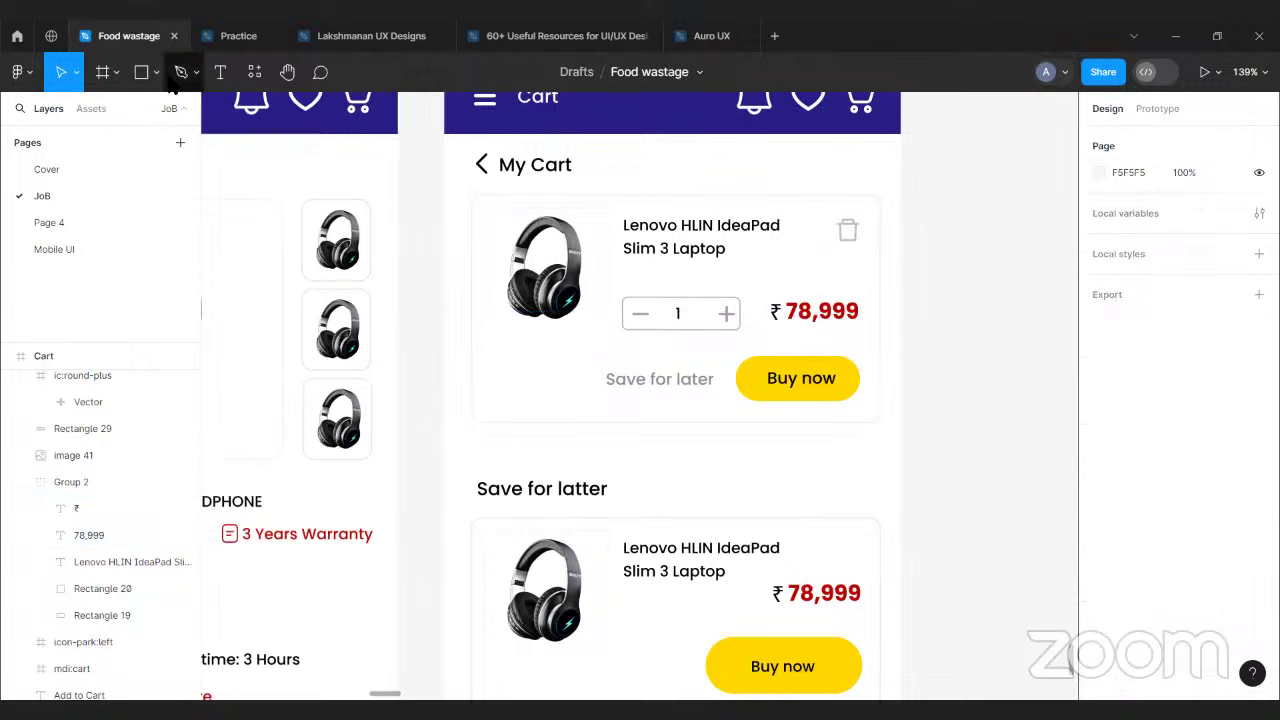
# - Add the text "Saved 8000" on the empty canvas beside the Cart frame
pyautogui.click(156, 73)
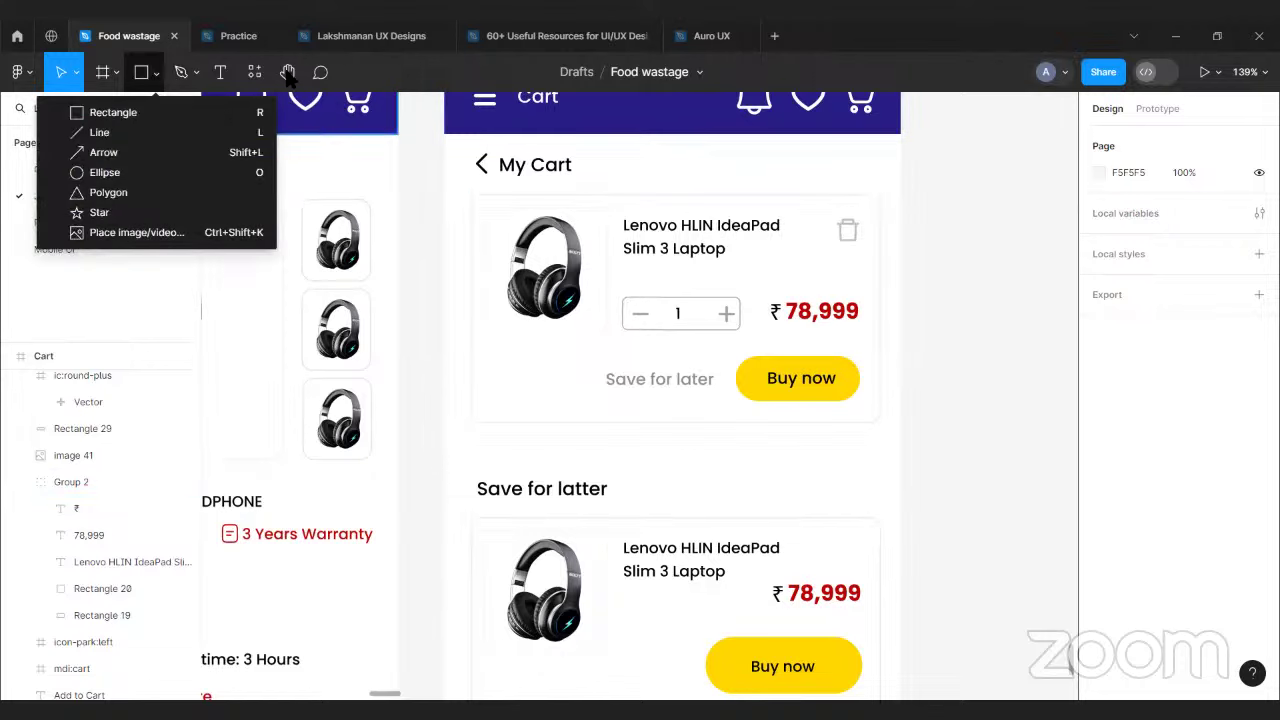
pyautogui.click(220, 72)
pyautogui.click(974, 301)
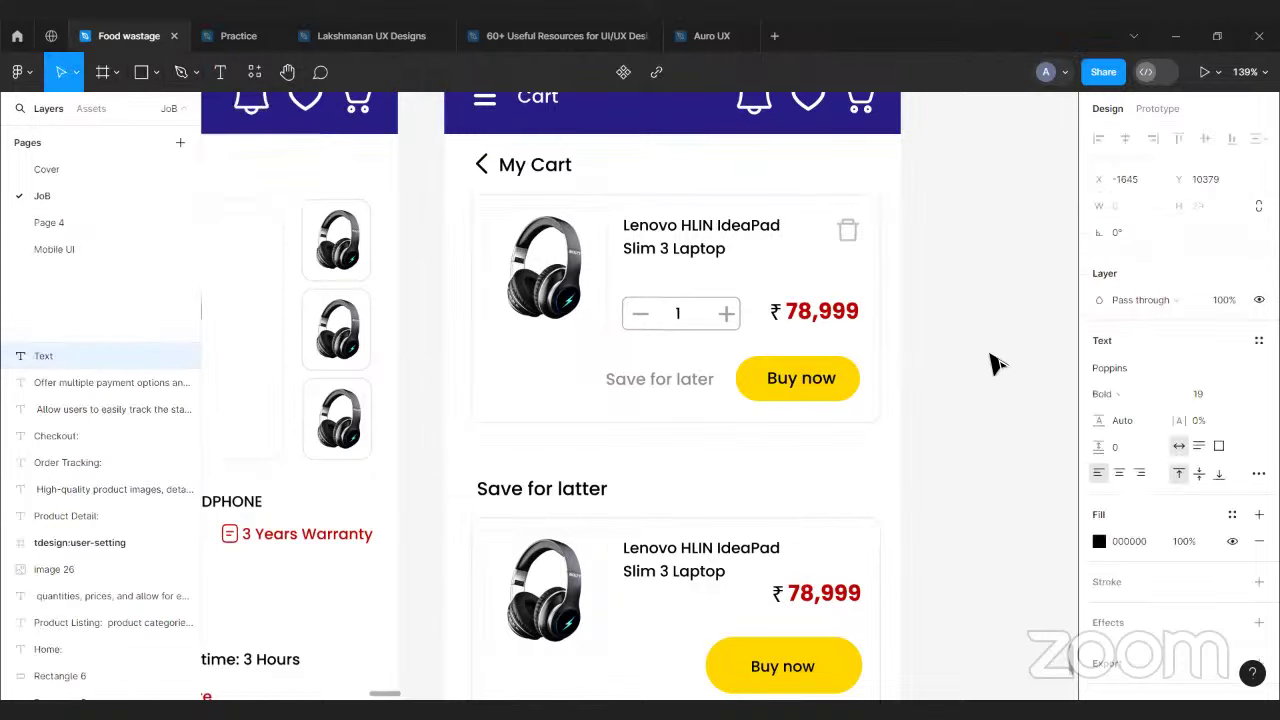
pyautogui.write('Saved')
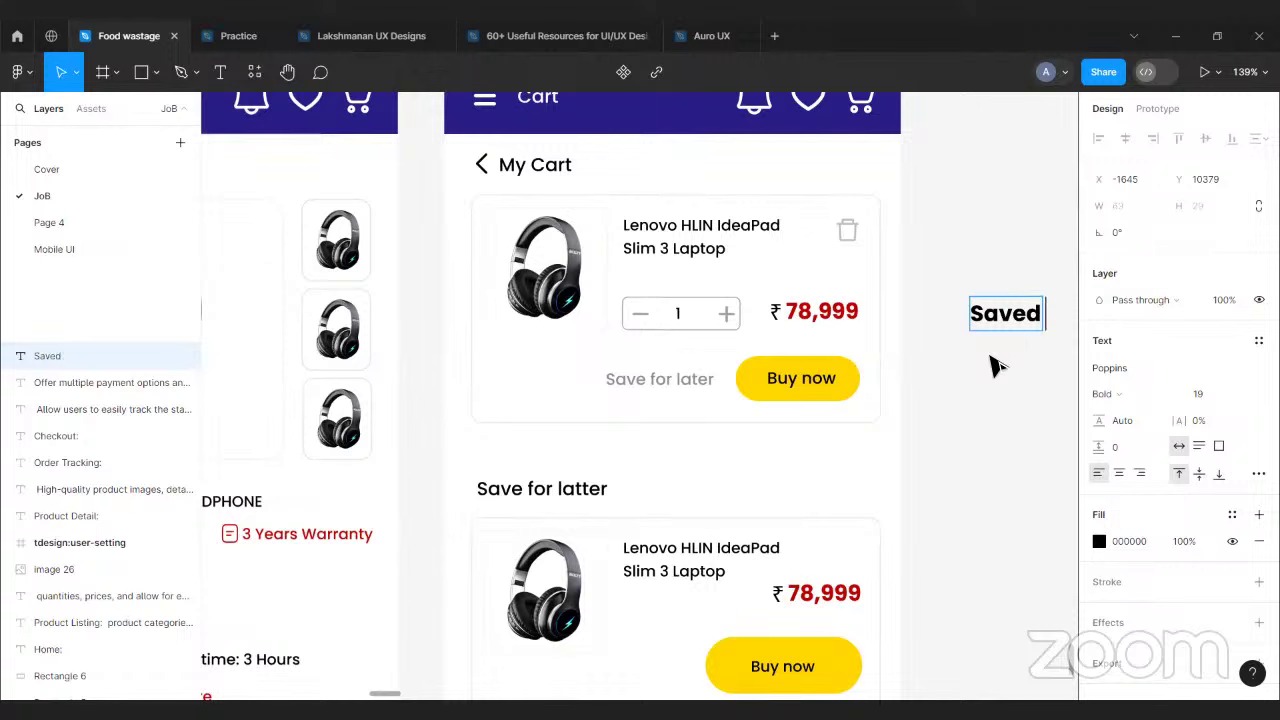
pyautogui.write(' 8000')
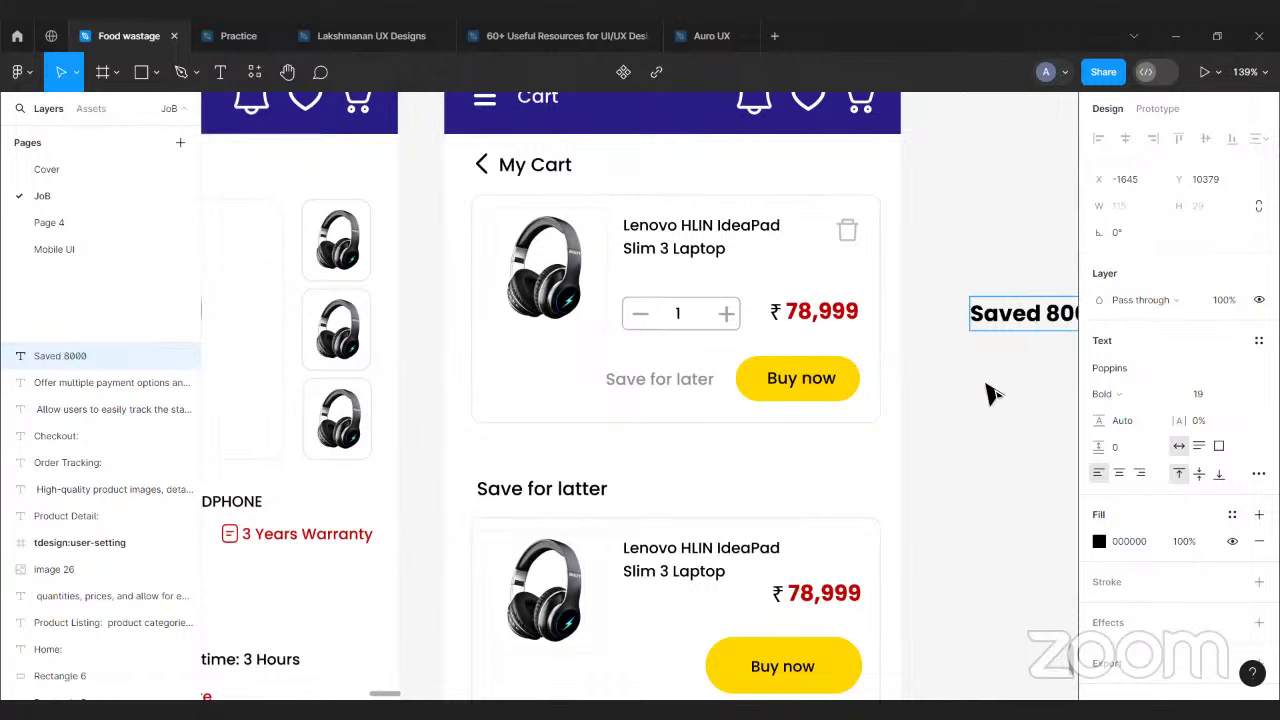
# - Insert "Rs" before the amount in the savings text so it reads "Saved Rs 8000"
pyautogui.click(1003, 400)
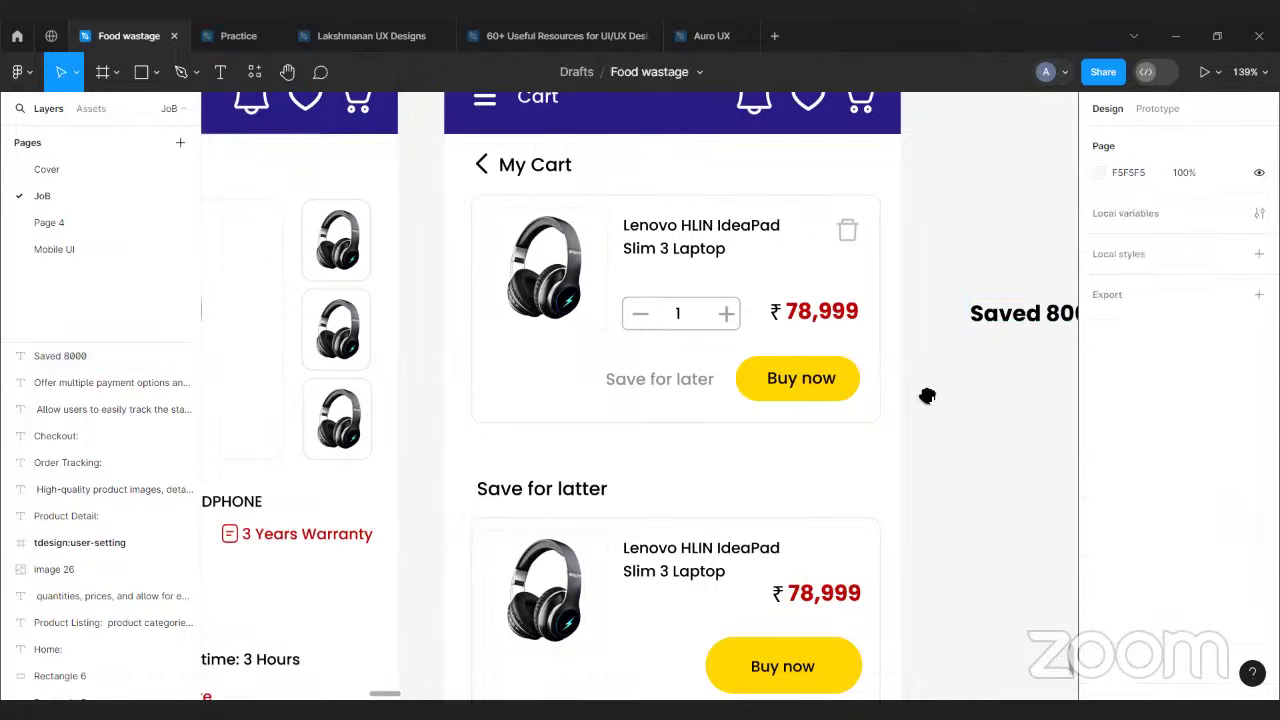
pyautogui.hscroll(3, 927, 396)
pyautogui.doubleClick(951, 318)
pyautogui.click(955, 318)
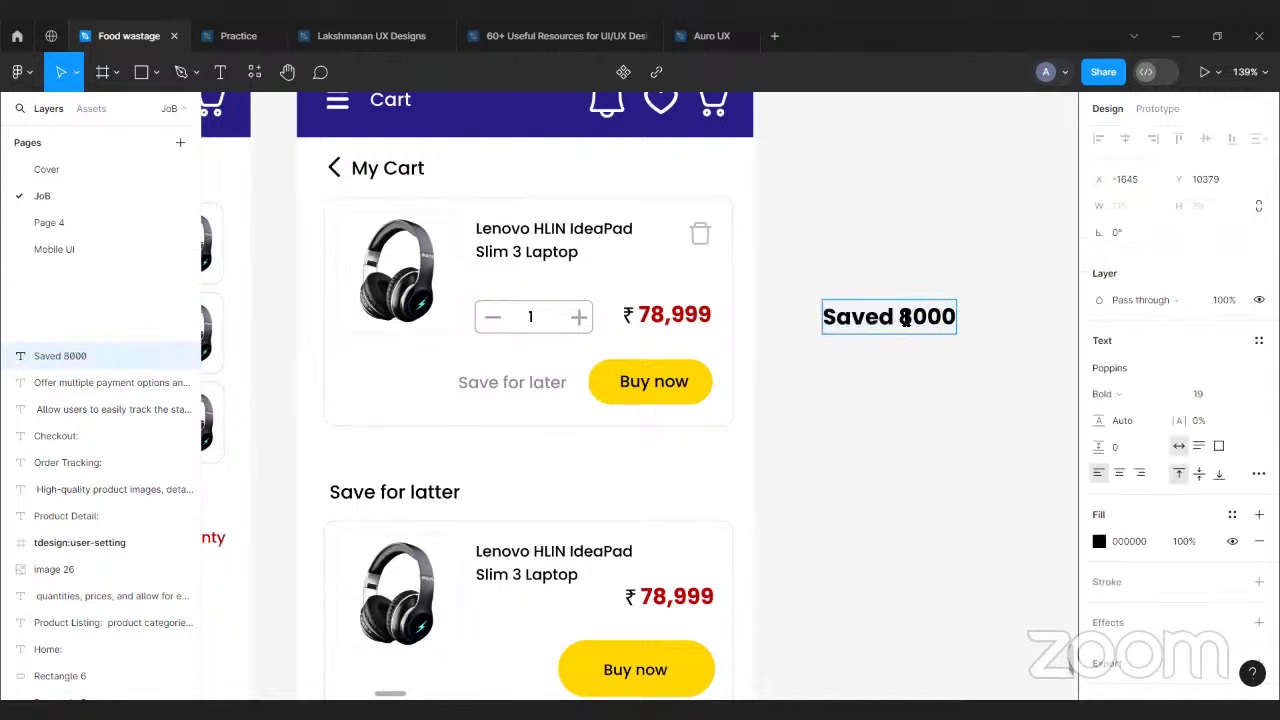
pyautogui.write('Rs')
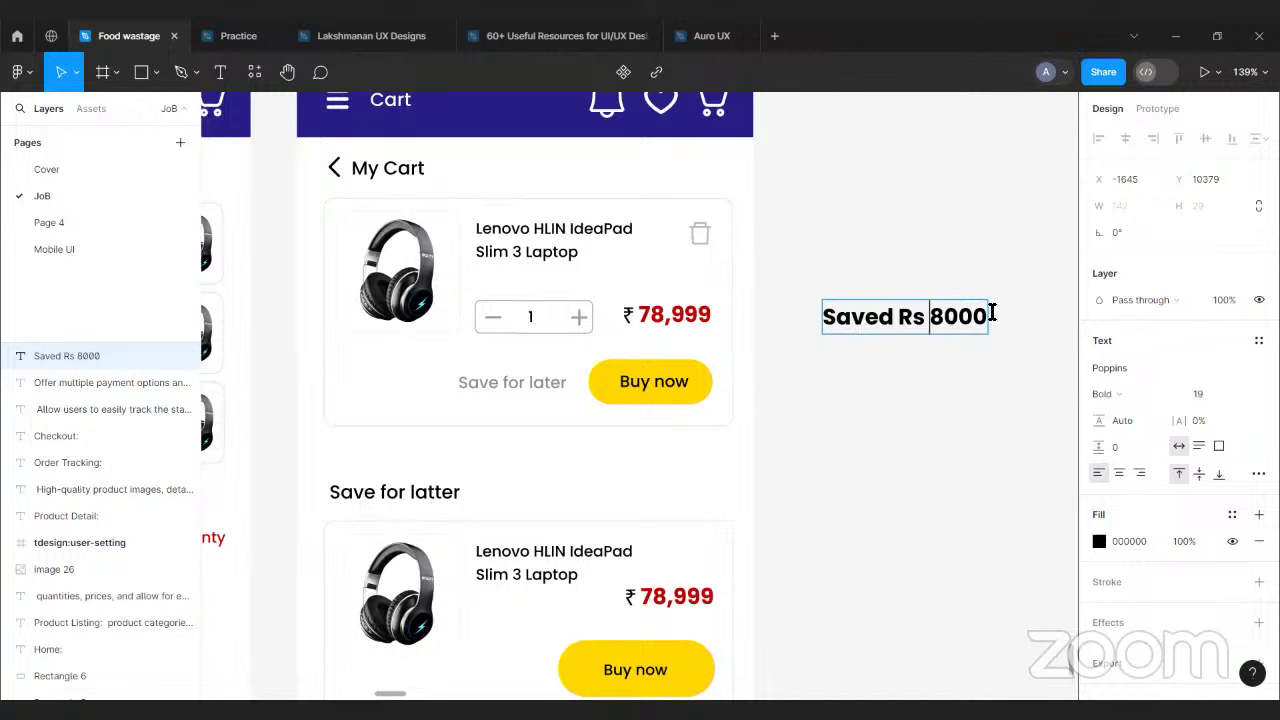
pyautogui.press('Escape')
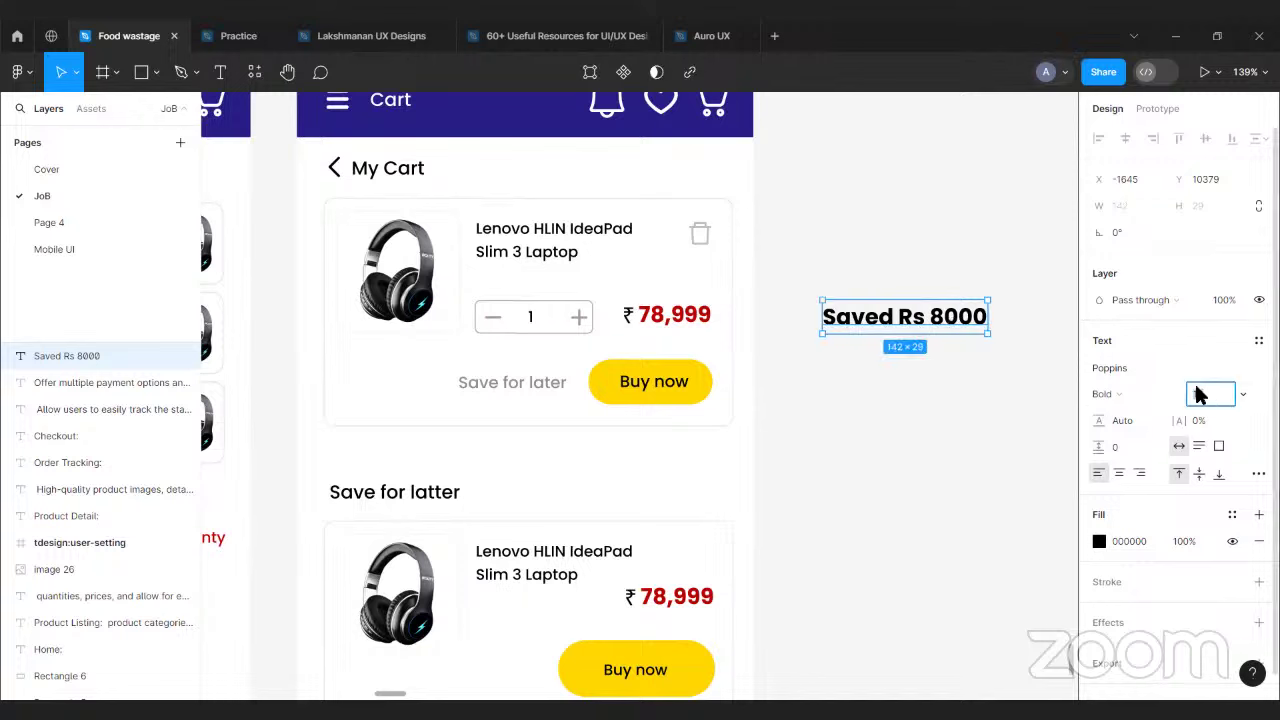
# - Set the "Saved Rs 8000" text to Medium weight and font size 10
pyautogui.click(1128, 394)
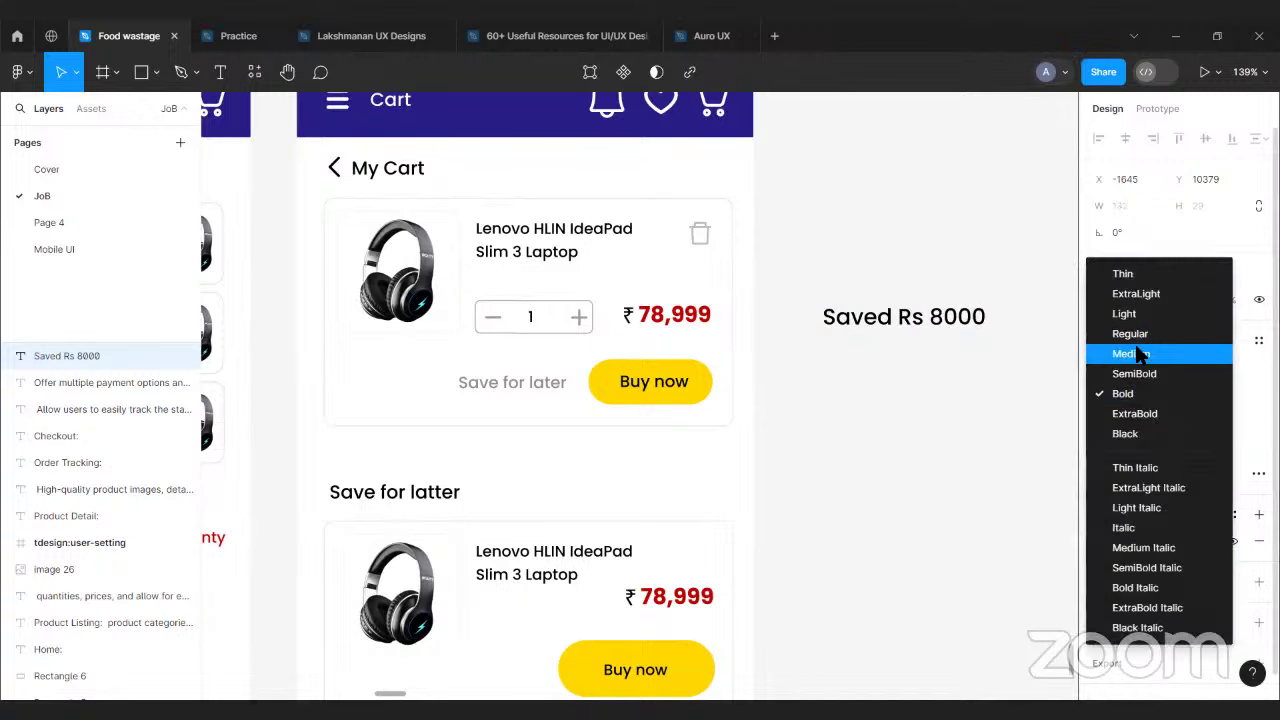
pyautogui.click(1125, 356)
pyautogui.click(1018, 370)
pyautogui.click(986, 328)
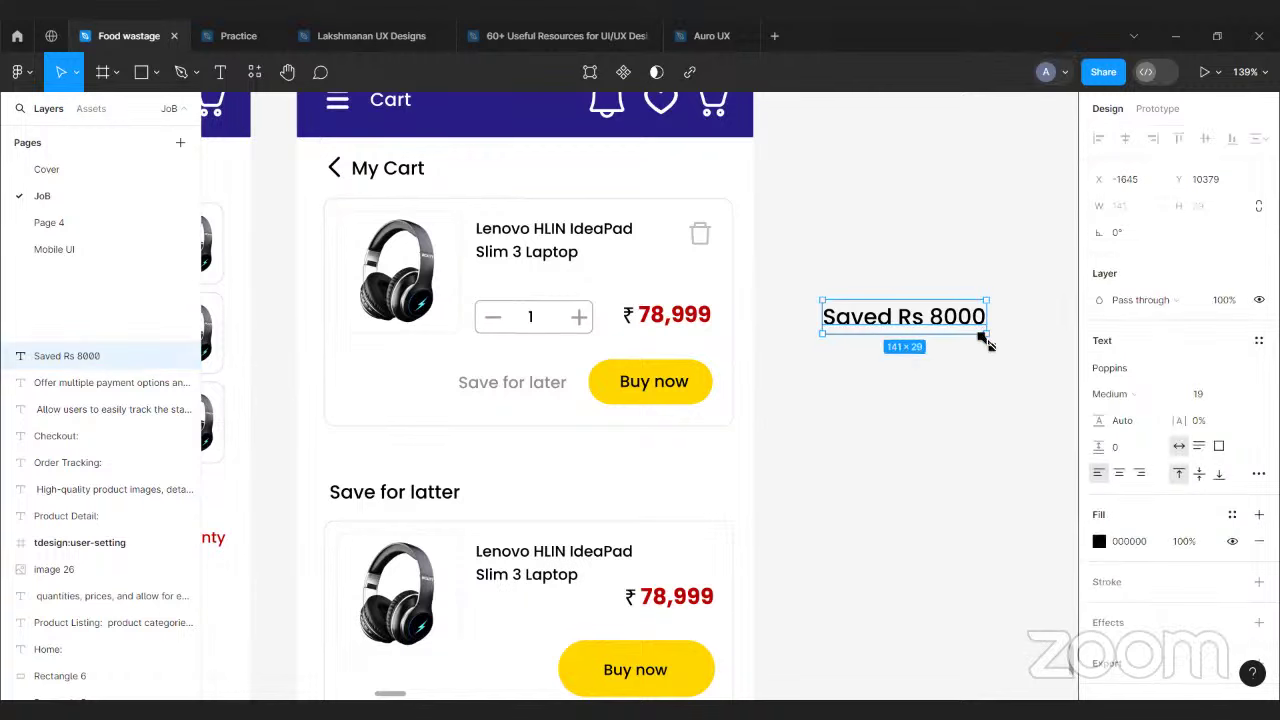
pyautogui.click(1200, 394)
pyautogui.write('8')
pyautogui.press('Return')
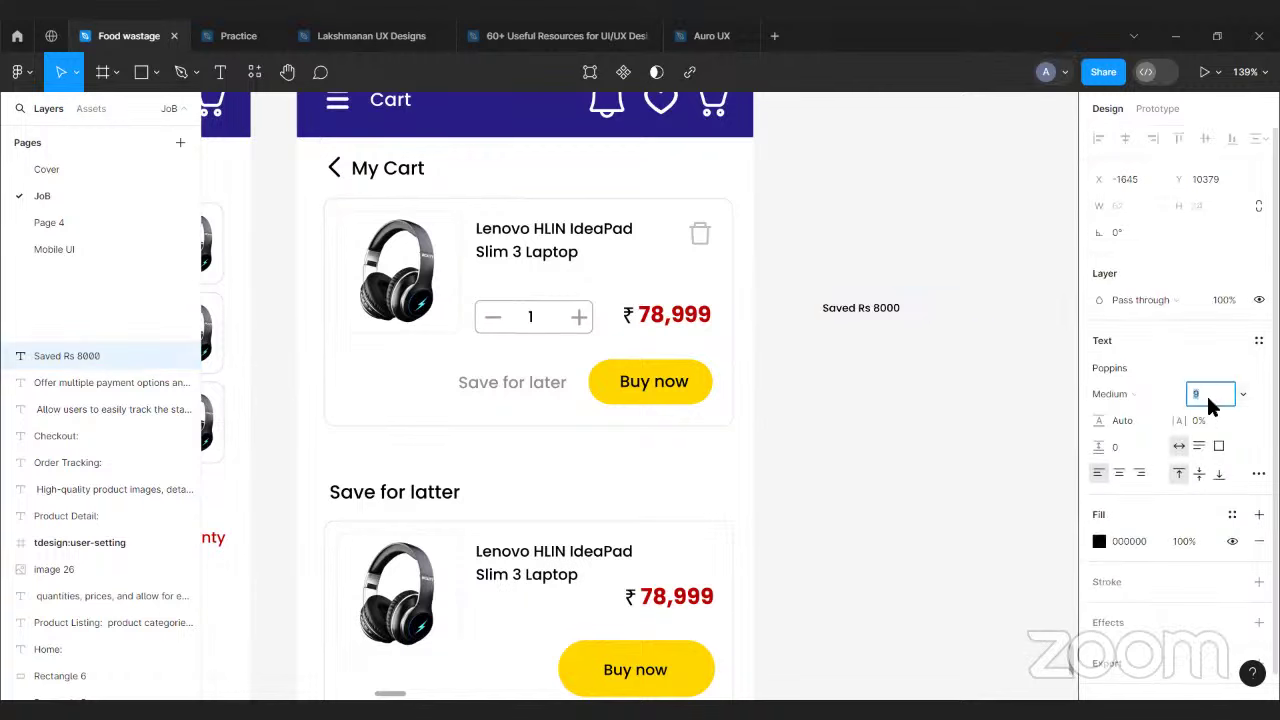
pyautogui.write('10')
pyautogui.press('Return')
pyautogui.click(920, 366)
# - Place the "Saved Rs 8000" text directly under the price in the first cart card and colour it green
pyautogui.moveTo(863, 311); pyautogui.dragTo(700, 343)
pyautogui.click(1097, 650)
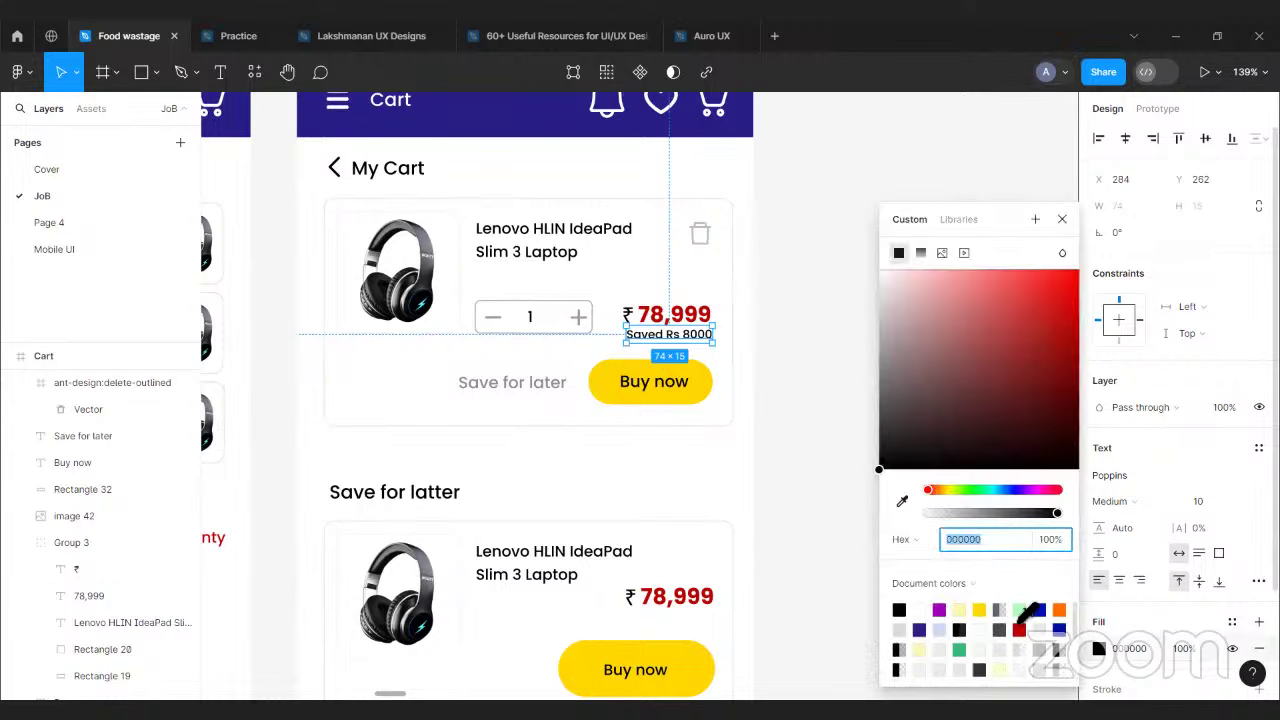
pyautogui.click(960, 650)
pyautogui.click(840, 428)
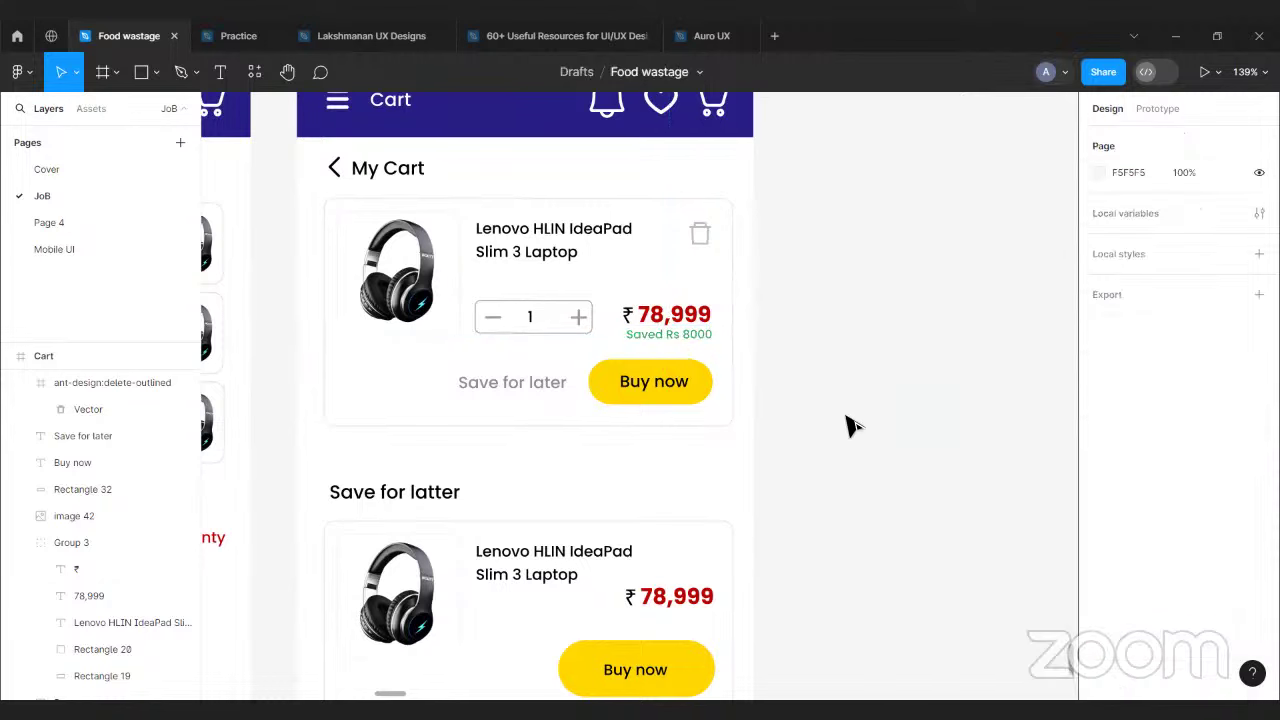
# - Select the price amount above the green savings text in the first cart card
pyautogui.hscroll(-3, 847, 427)
pyautogui.click(840, 320)
pyautogui.doubleClick(834, 322)
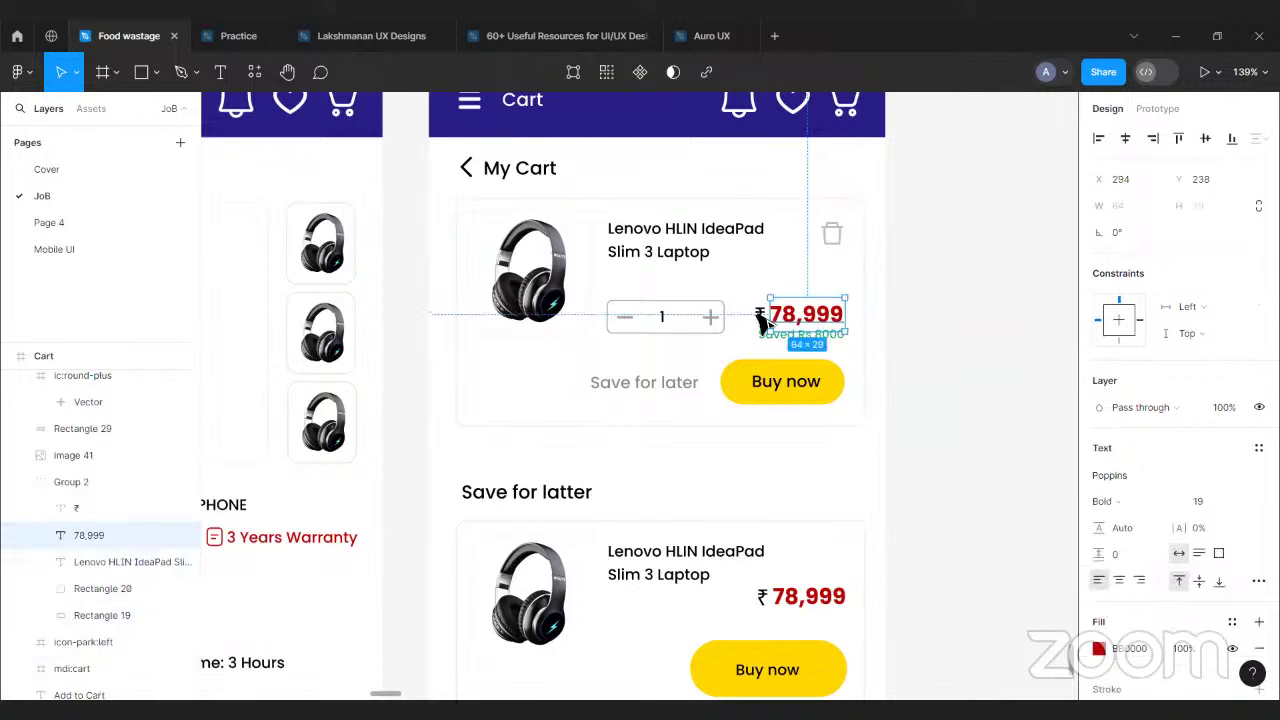
# - Move the rupee sign and the price 78,999 together up above the savings text in the first cart card
pyautogui.keyDown('shift'); pyautogui.click(760, 316); pyautogui.keyUp('shift')
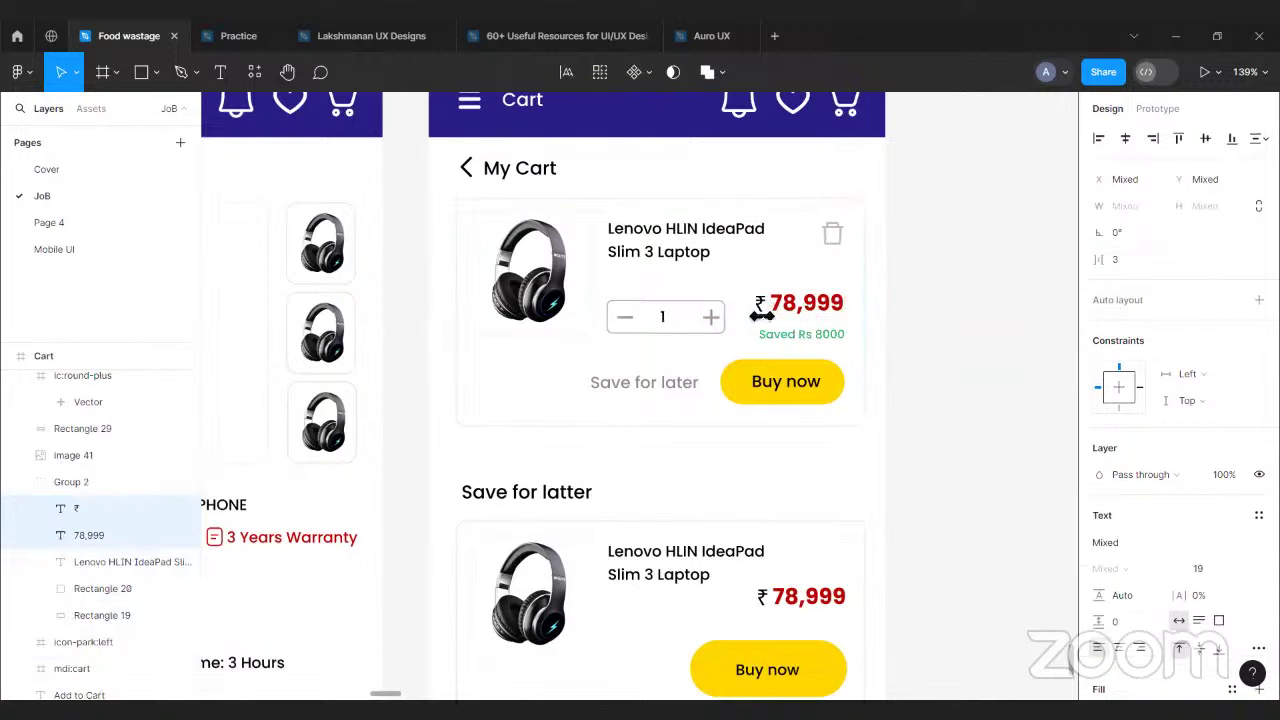
pyautogui.press('Up')
pyautogui.press('Up')
pyautogui.press('Up')
pyautogui.press('Up')
pyautogui.press('Up')
# - Move the "Saved Rs 8000" text up to X 283, Y 257, just beneath the price
pyautogui.click(806, 336)
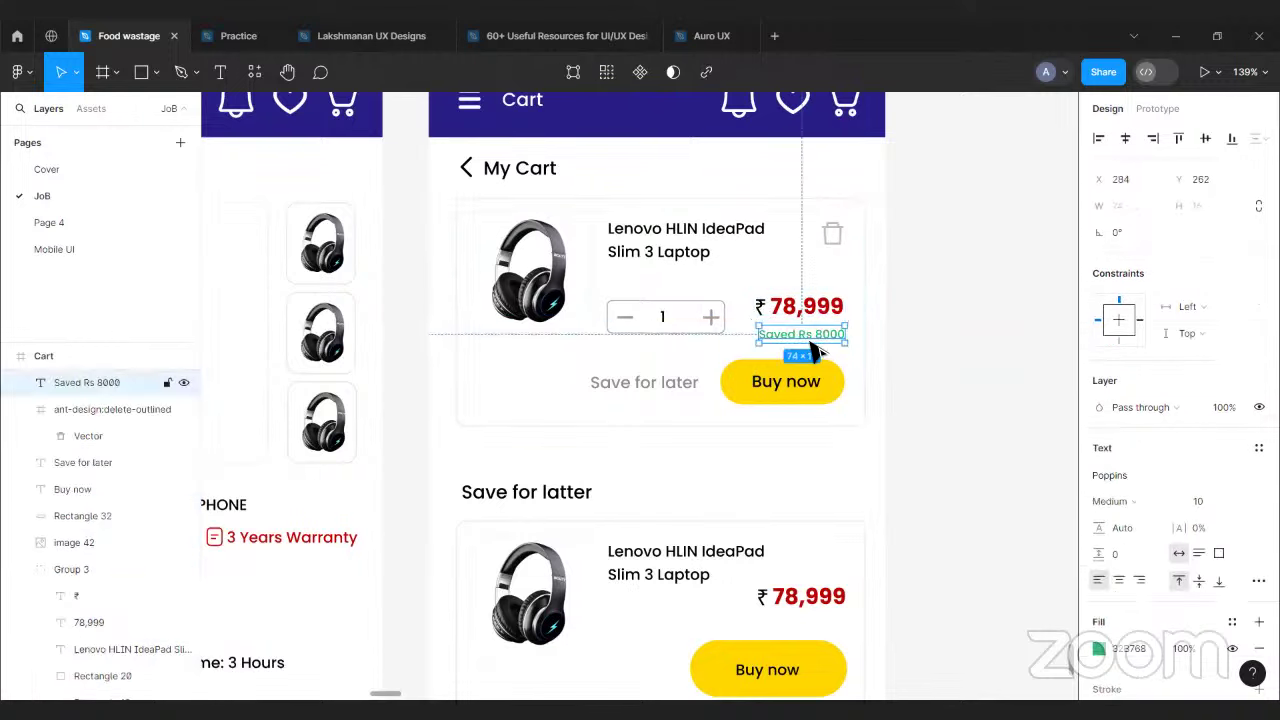
pyautogui.moveTo(818, 350); pyautogui.dragTo(812, 345)
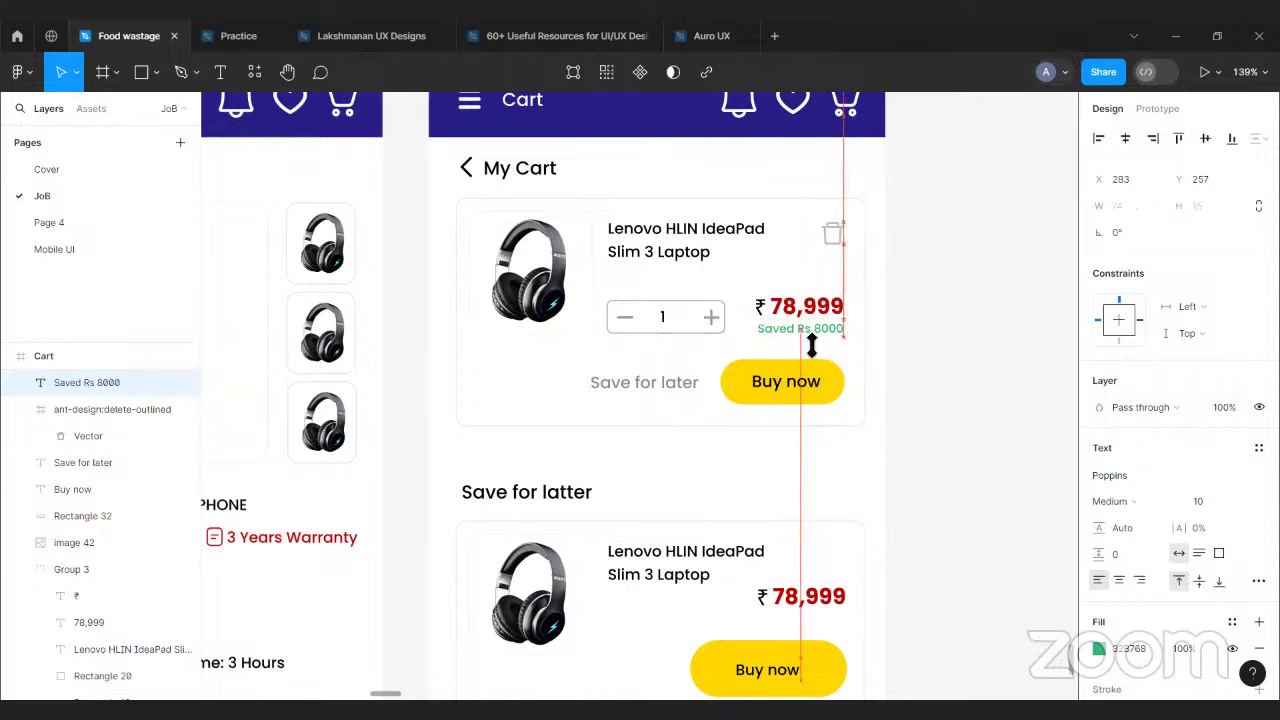
pyautogui.click(955, 370)
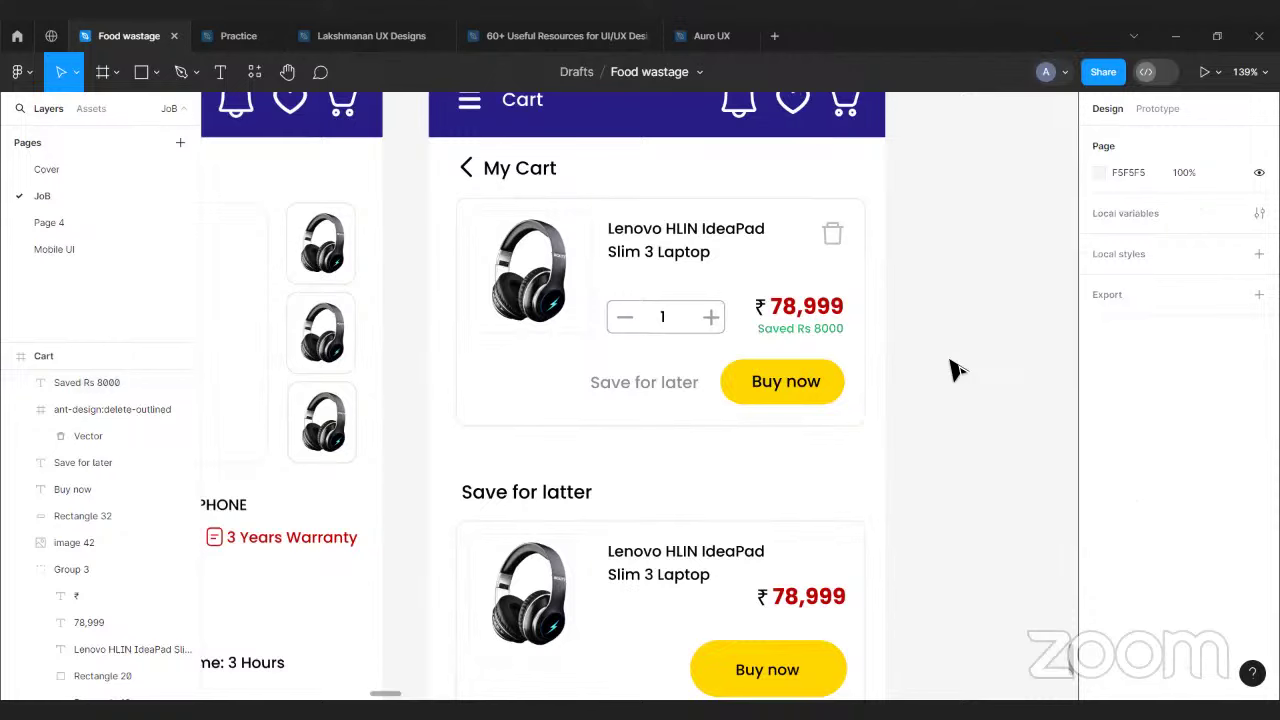
pyautogui.scroll(-1, 955, 370)
pyautogui.click(679, 379)
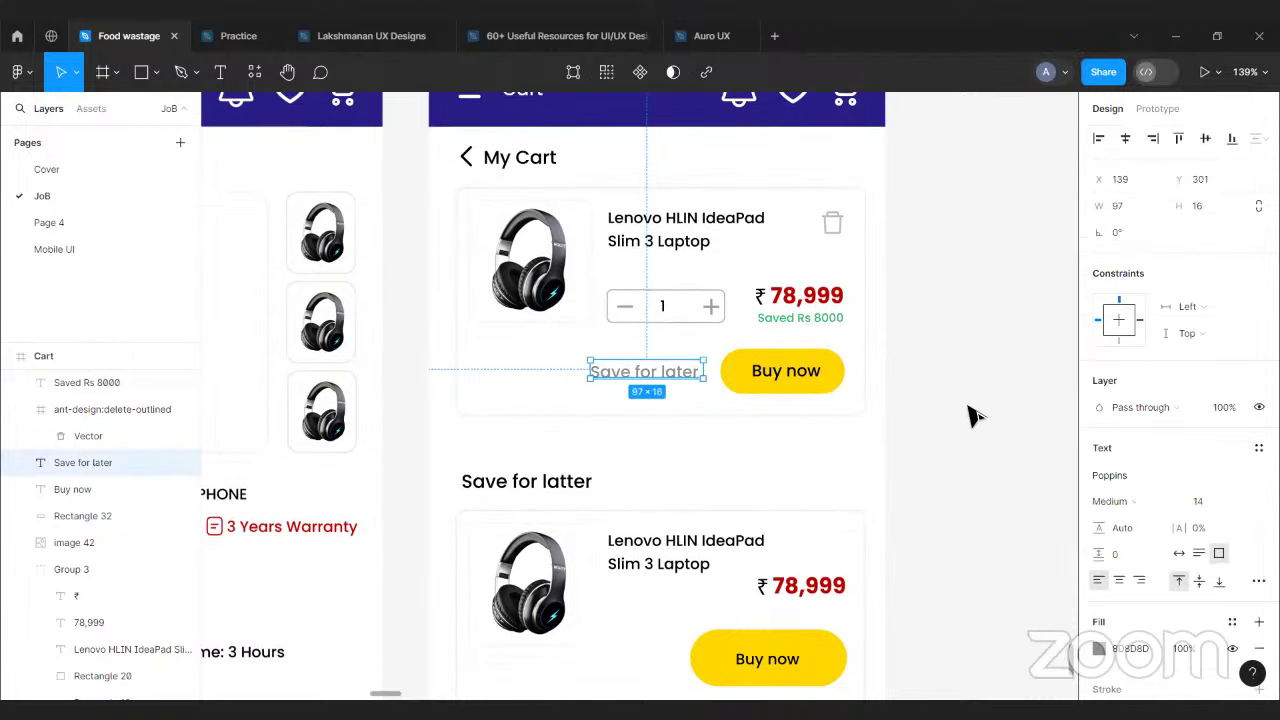
pyautogui.click(955, 414)
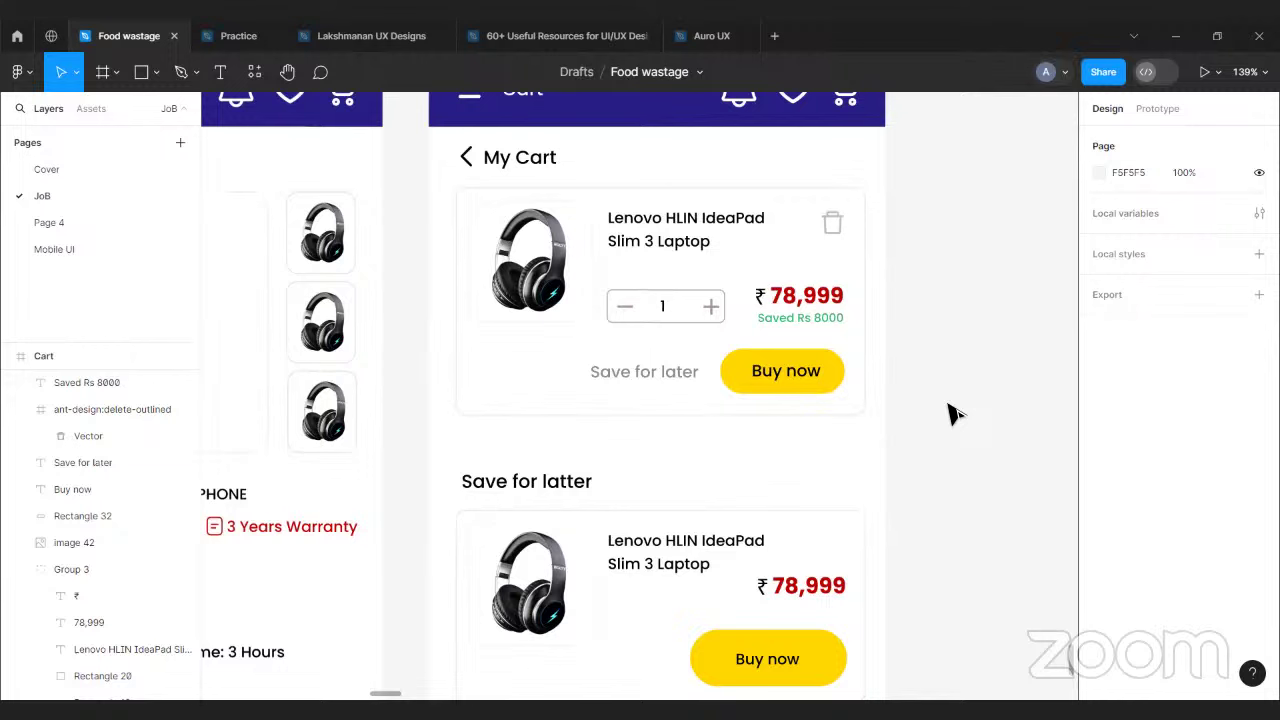
# - Move the "Save for latter" heading up to X 23, Y 360 and bring the saved product card up 11 px below it
pyautogui.scroll(-1, 955, 414)
pyautogui.moveTo(529, 471); pyautogui.dragTo(531, 446)
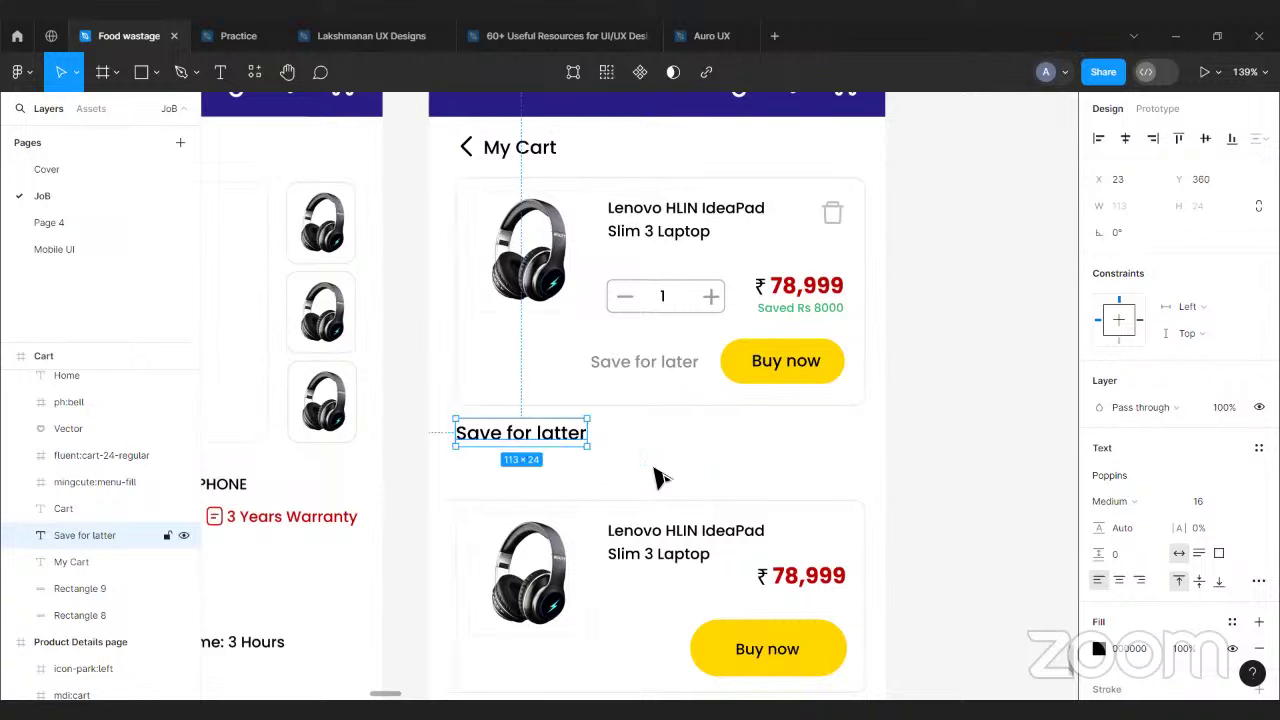
pyautogui.scroll(-3, 915, 500)
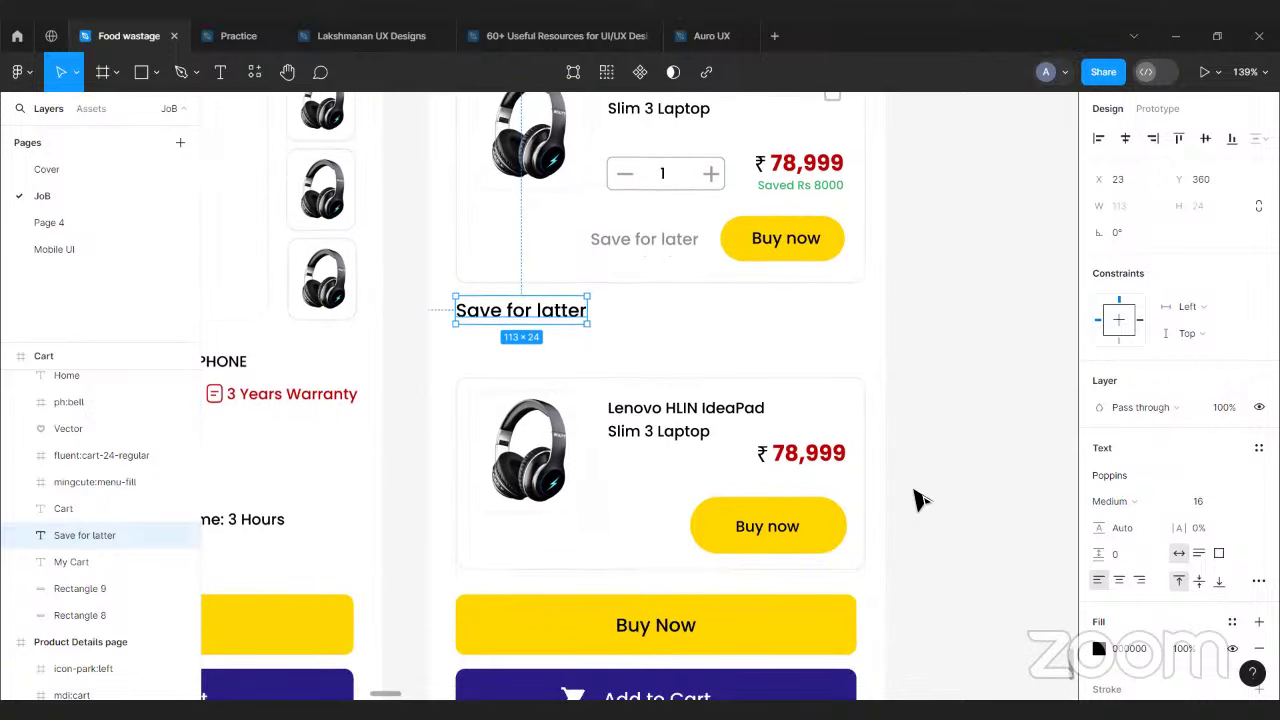
pyautogui.click(447, 390)
pyautogui.moveTo(434, 375); pyautogui.dragTo(858, 558)
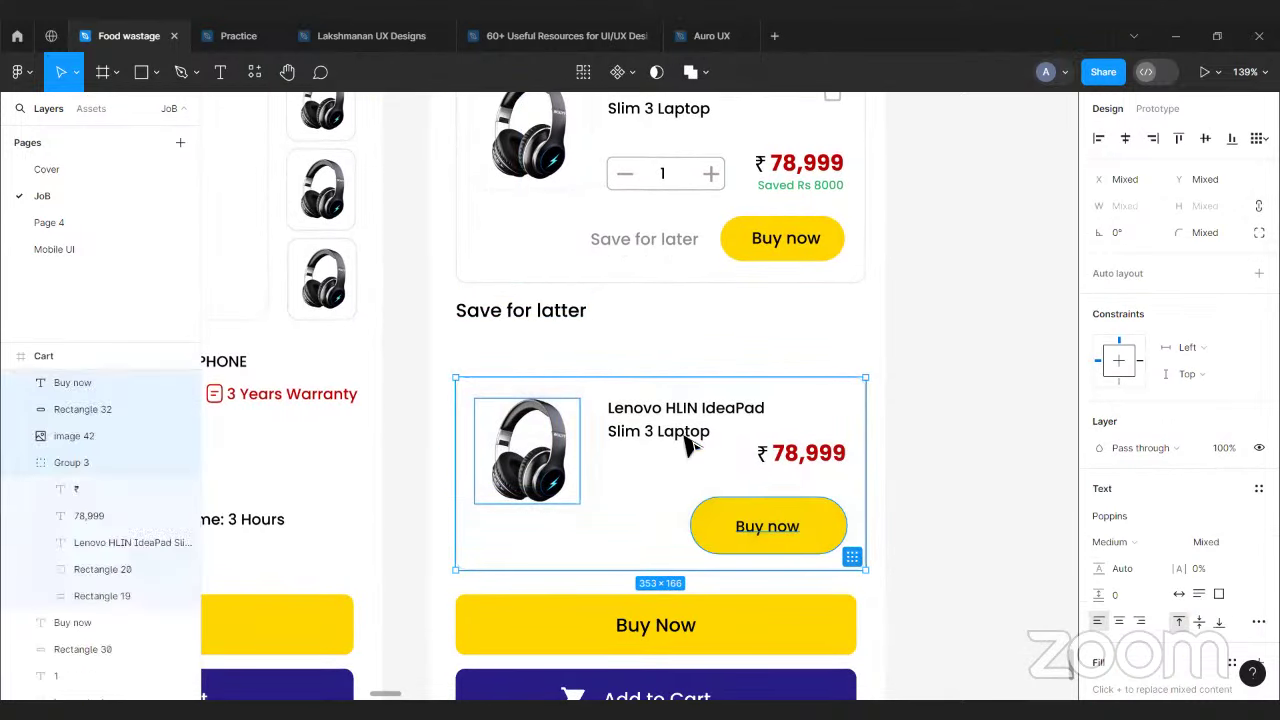
pyautogui.moveTo(680, 434); pyautogui.dragTo(678, 384)
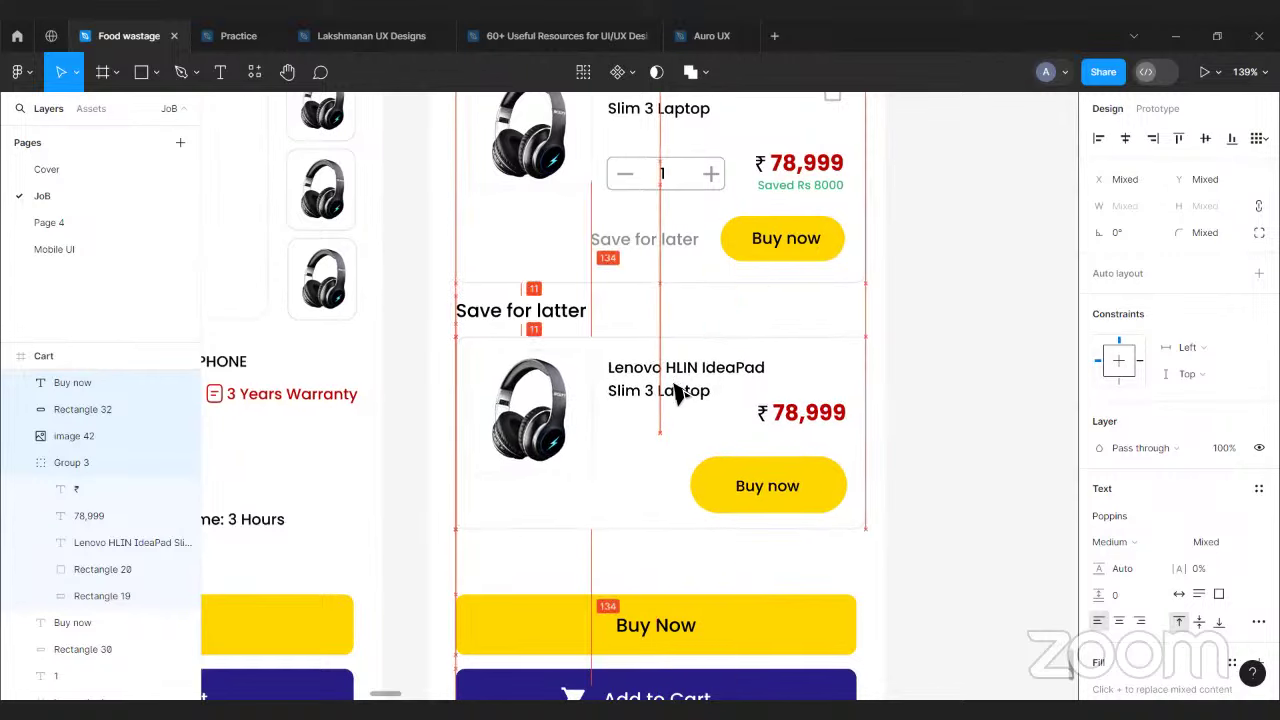
pyautogui.moveTo(828, 410); pyautogui.dragTo(929, 420)
pyautogui.click(930, 420)
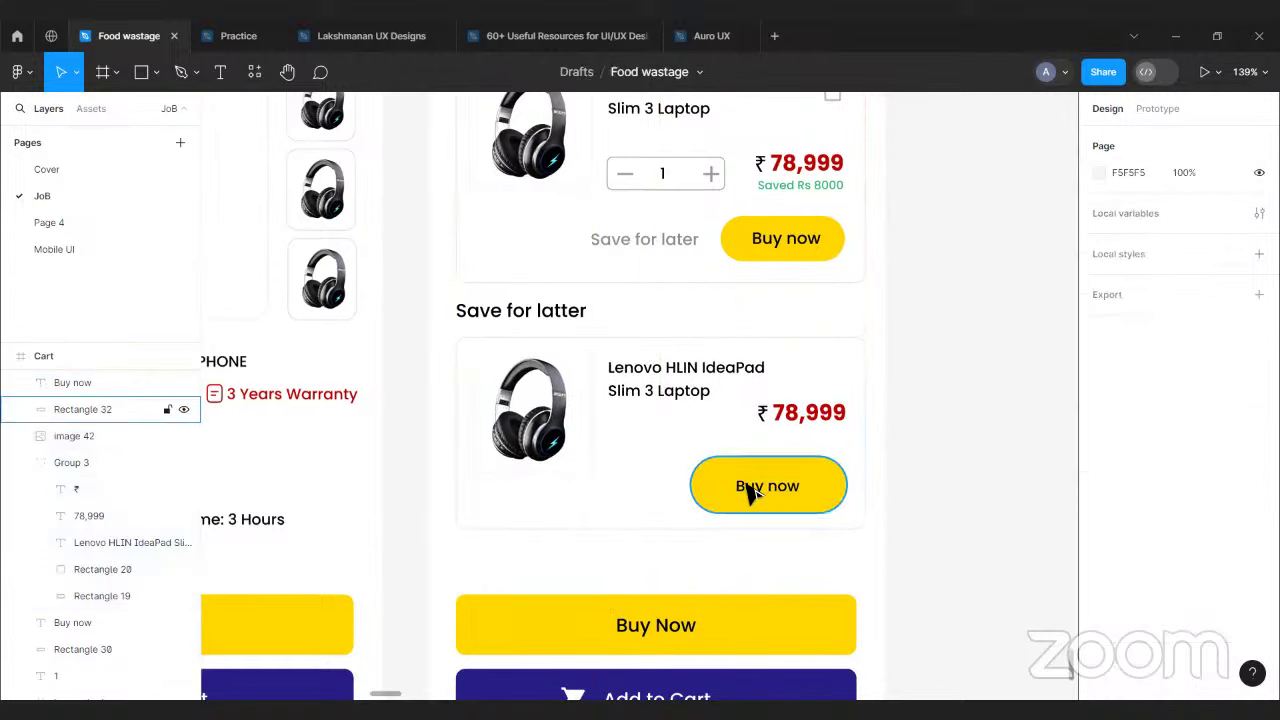
# - Change the saved card's button label to "Add to cart" and shift it to X 254 so it sits centred on the button
pyautogui.click(782, 489)
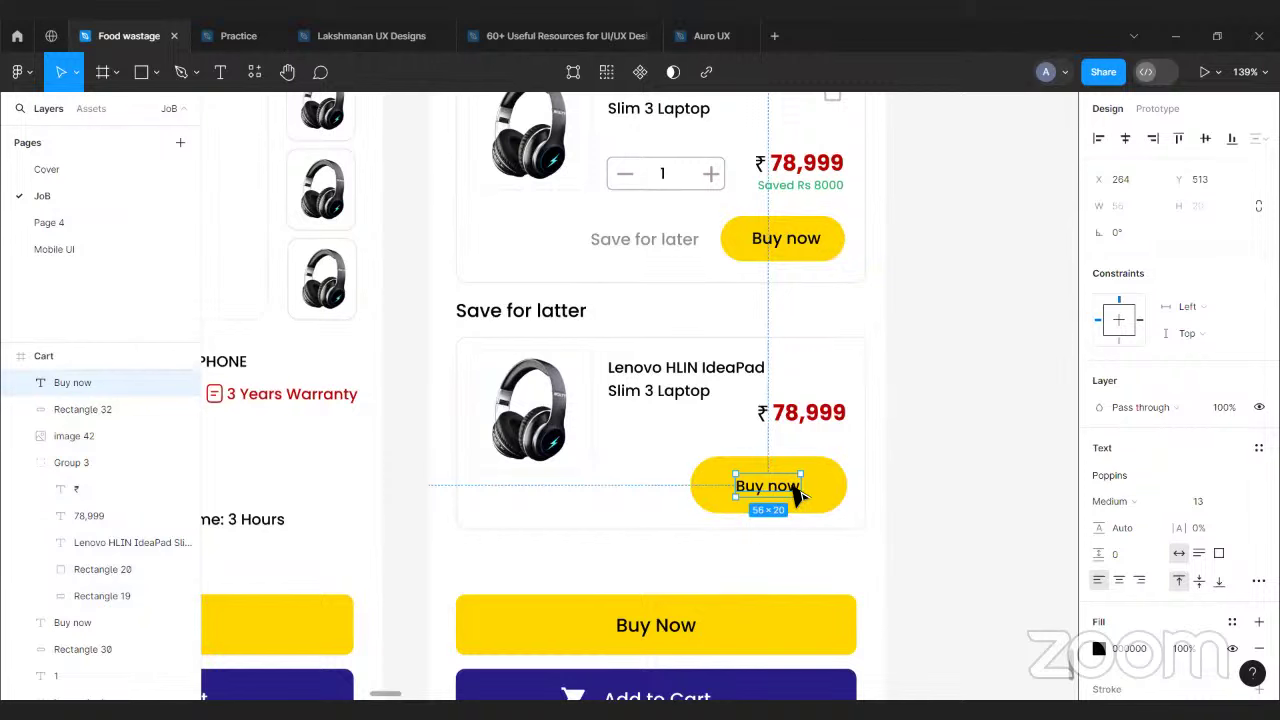
pyautogui.doubleClick(793, 487)
pyautogui.write('Add to cart')
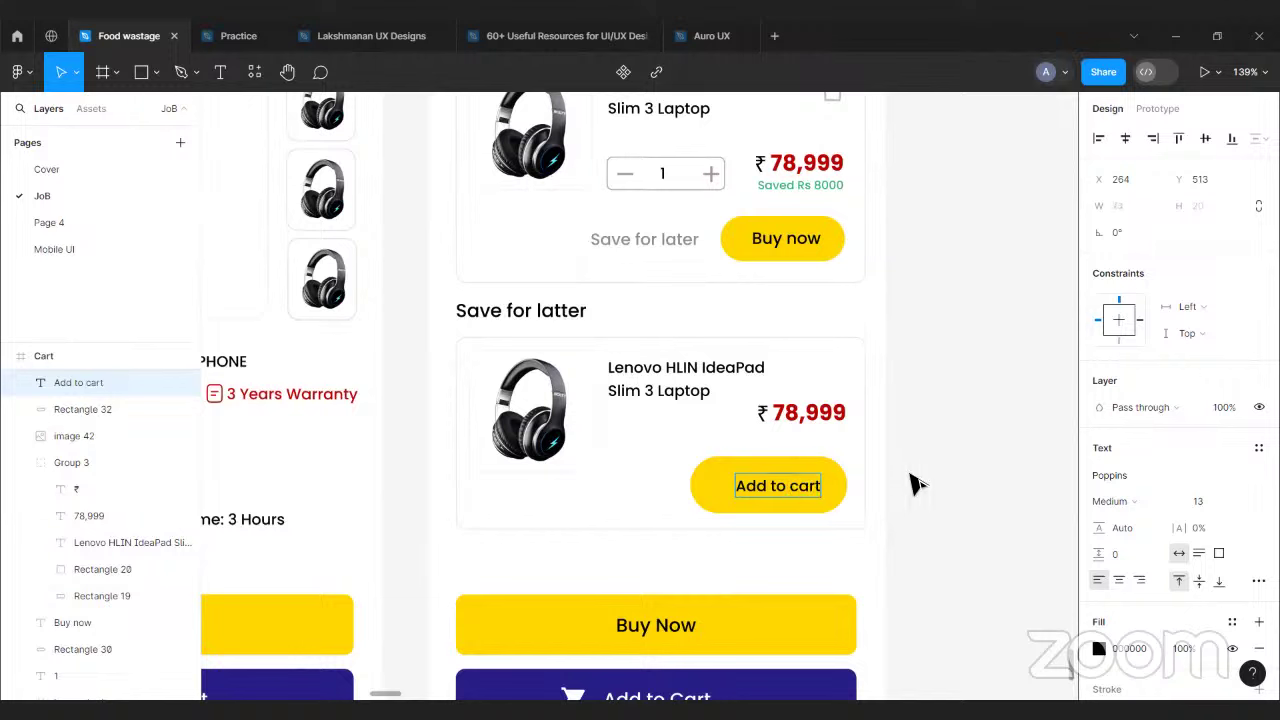
pyautogui.press('Escape')
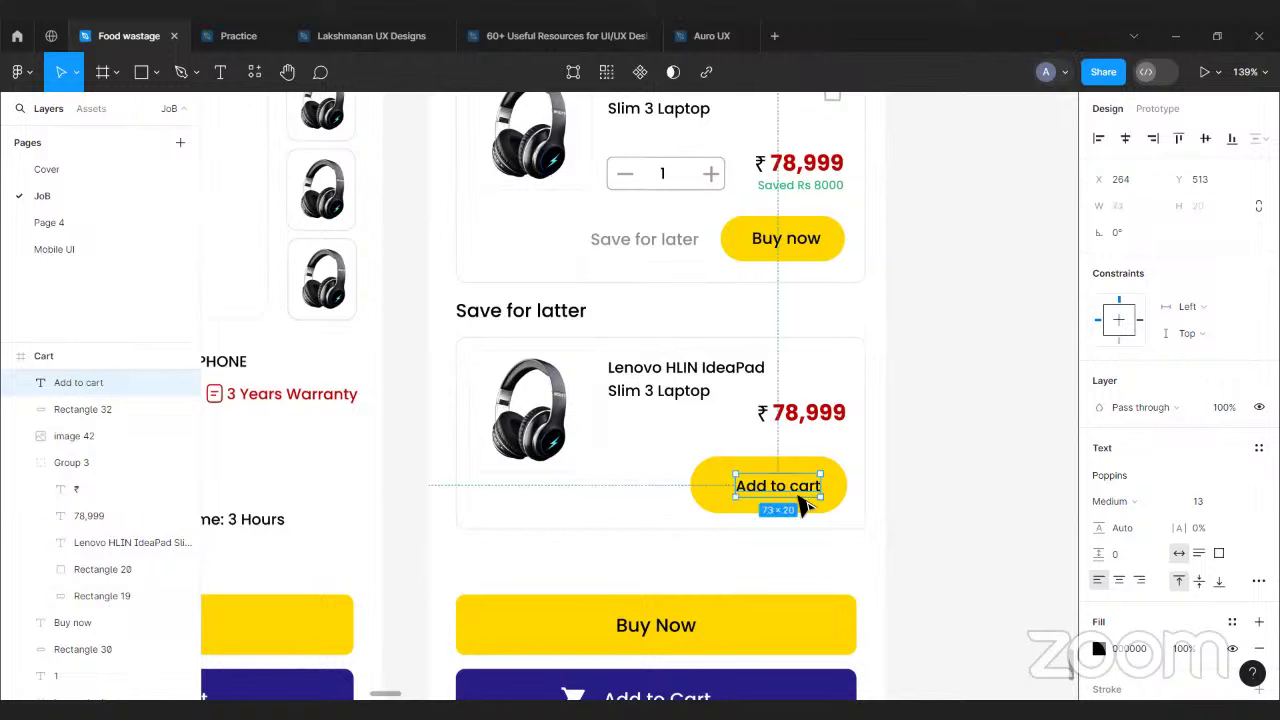
pyautogui.hotkey('shift', 'Left')
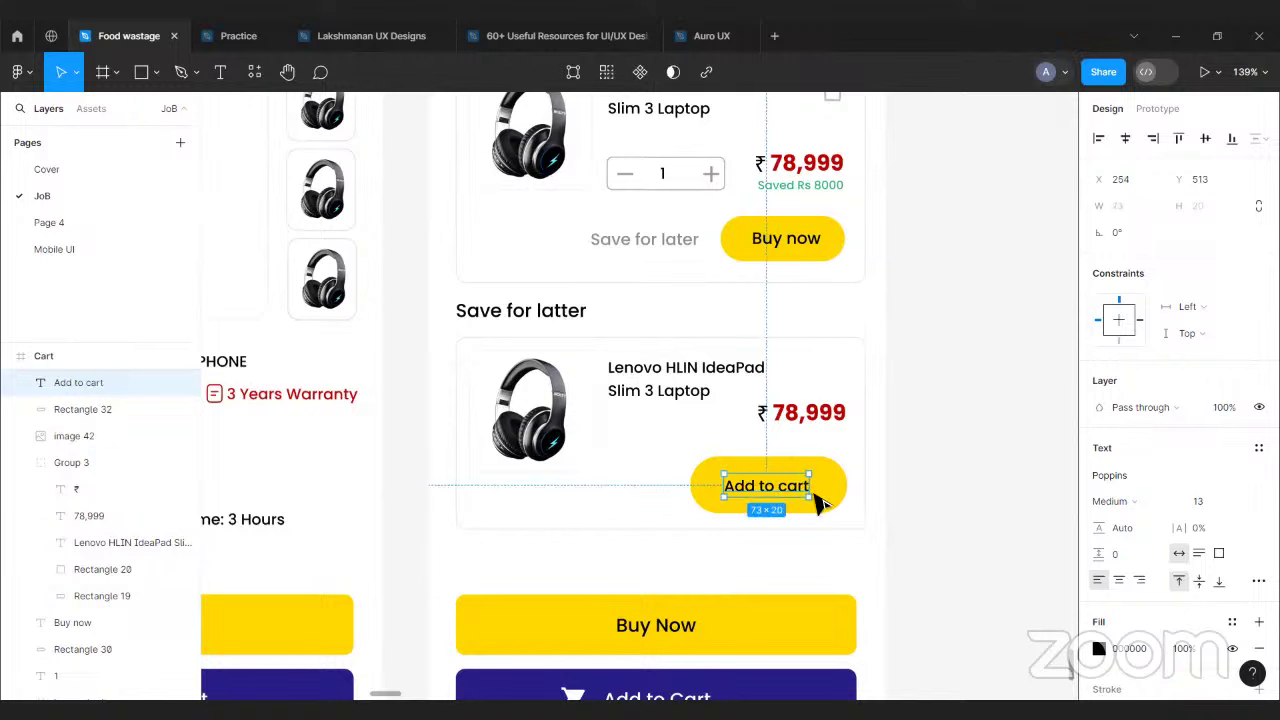
# - Move the "Add to cart" label off the saved card's yellow button and delete the button shape
pyautogui.moveTo(770, 492); pyautogui.dragTo(641, 508)
pyautogui.click(775, 505)
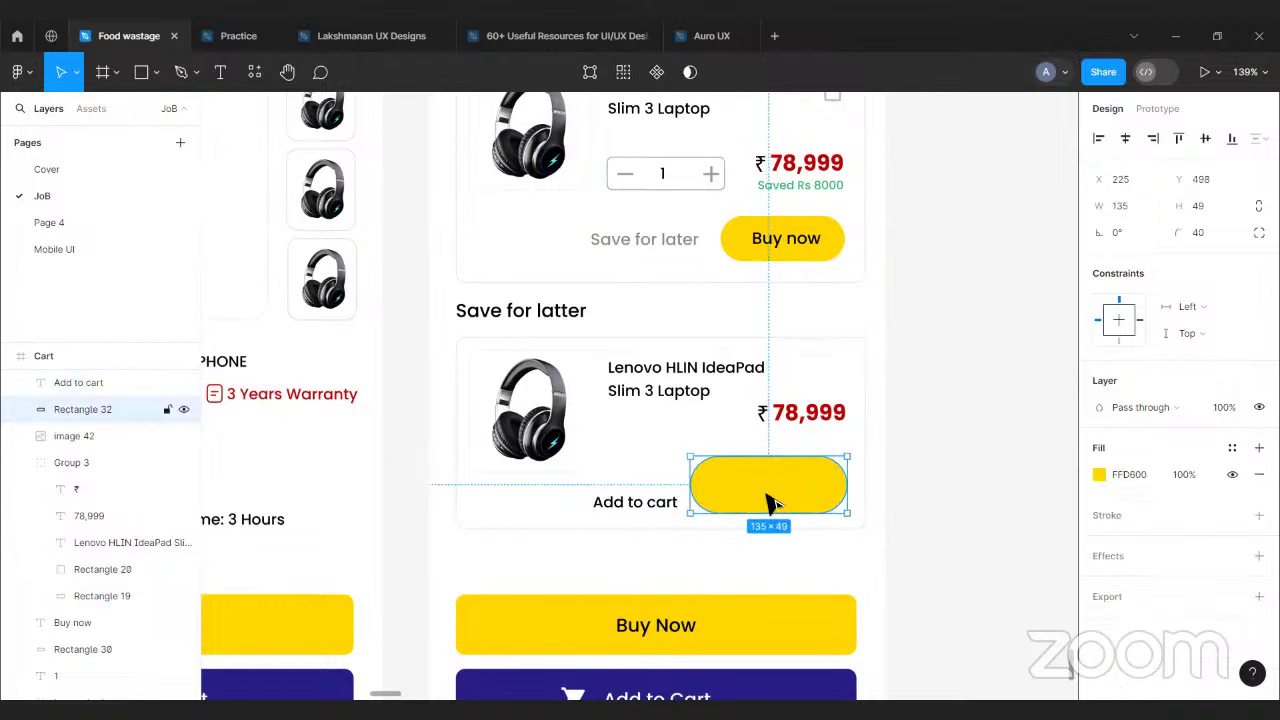
pyautogui.press('Delete')
# - Copy the first card's 107 × 39 yellow button shape into the saved product card and centre the "Add to cart" label on it
pyautogui.click(827, 258)
pyautogui.hotkey('ctrl', 'd')
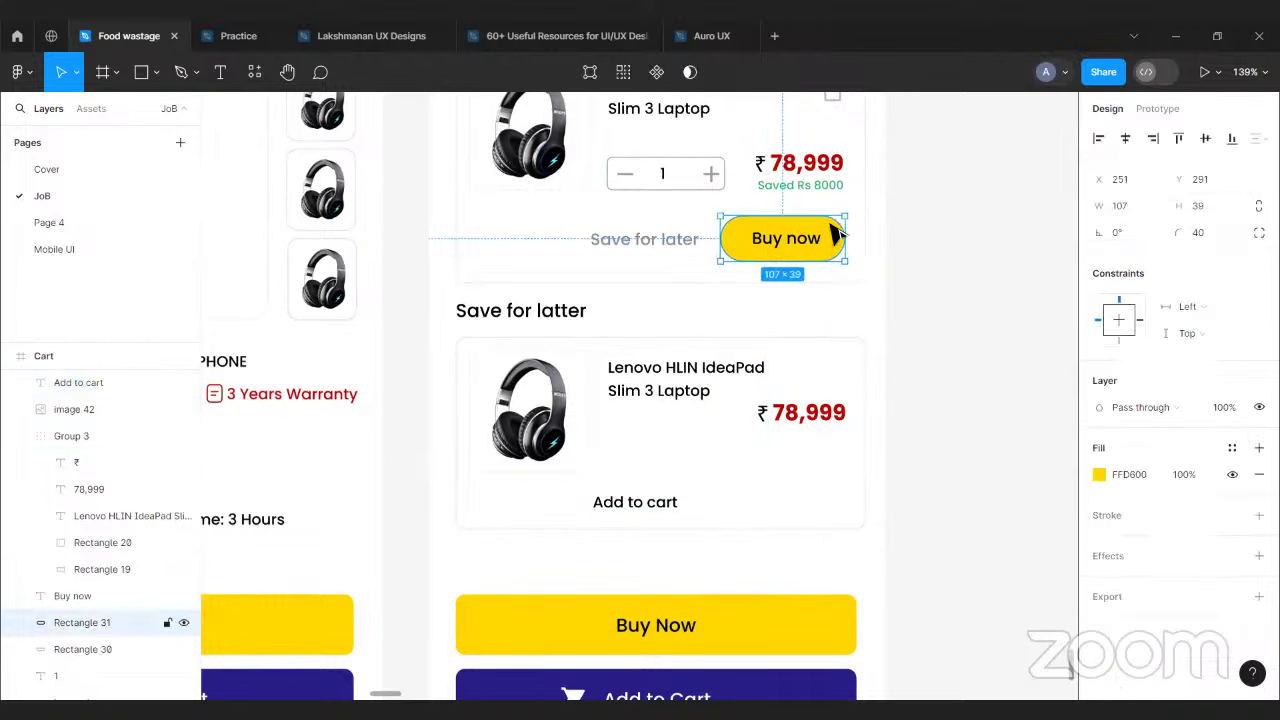
pyautogui.moveTo(837, 229); pyautogui.dragTo(831, 475)
pyautogui.hotkey('ctrl', 'x')
pyautogui.click(826, 466)
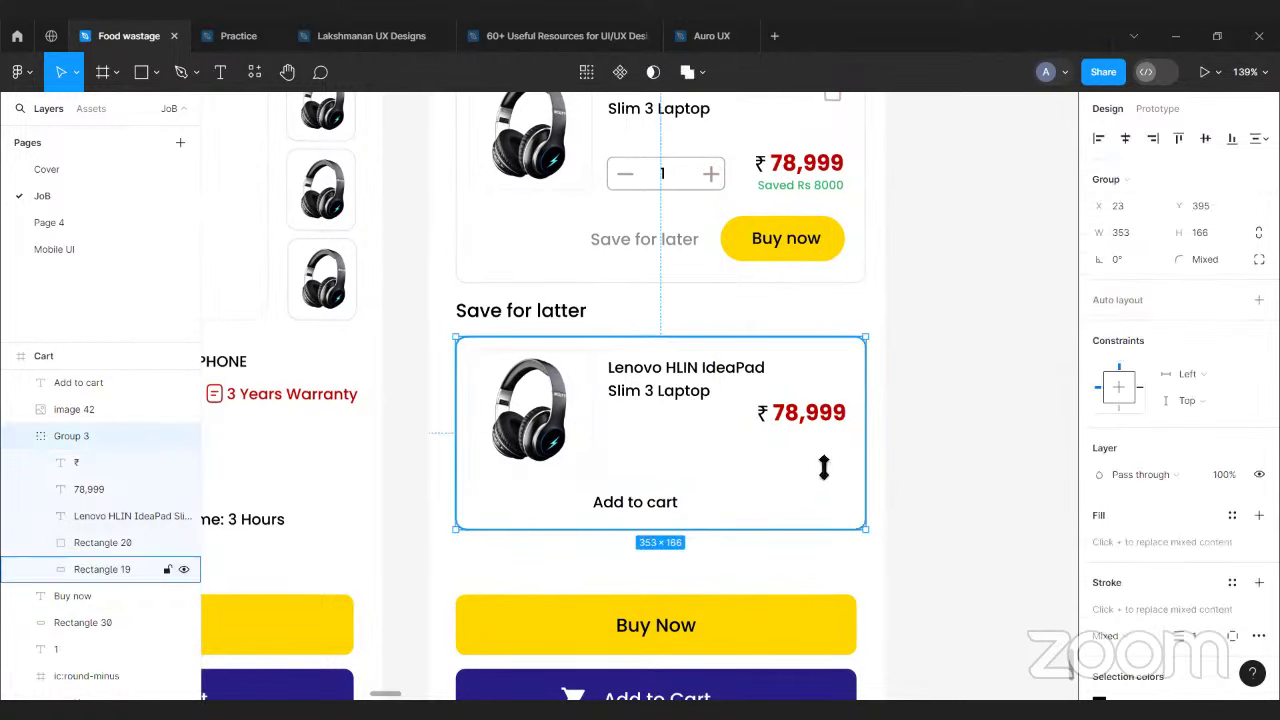
pyautogui.hotkey('ctrl', 'v')
pyautogui.moveTo(818, 450); pyautogui.dragTo(797, 497)
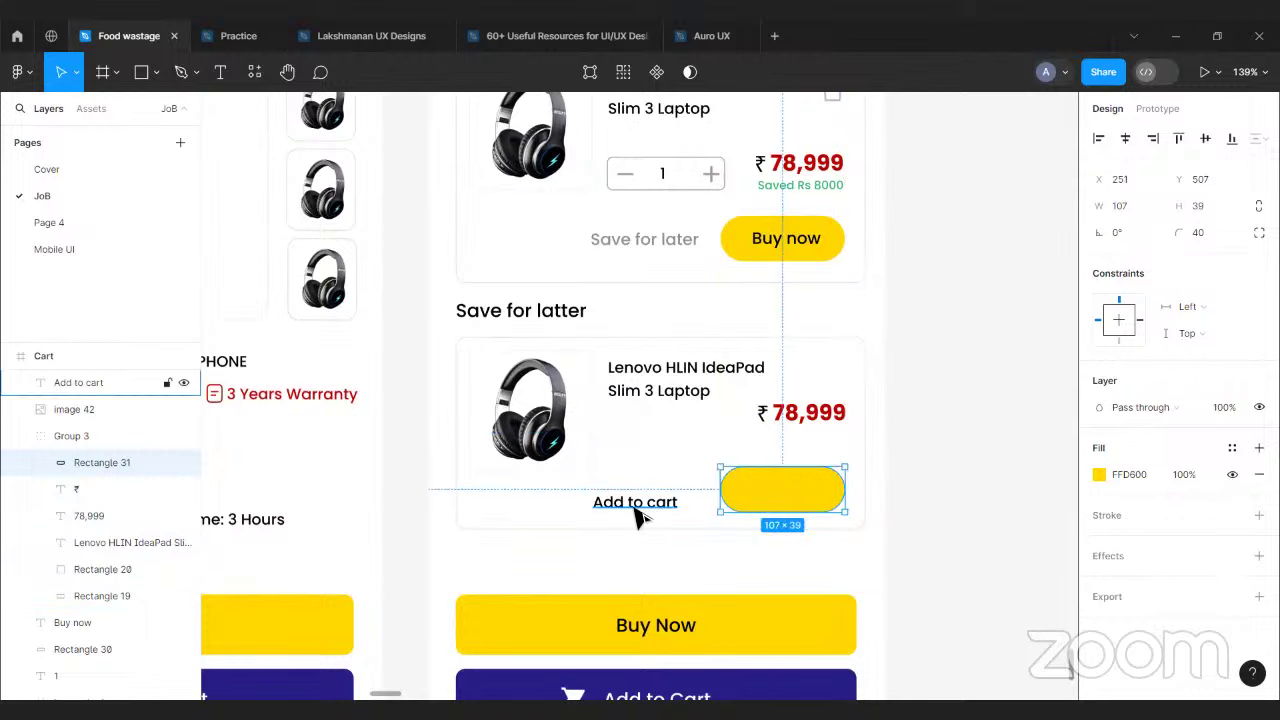
pyautogui.moveTo(634, 501); pyautogui.dragTo(791, 500)
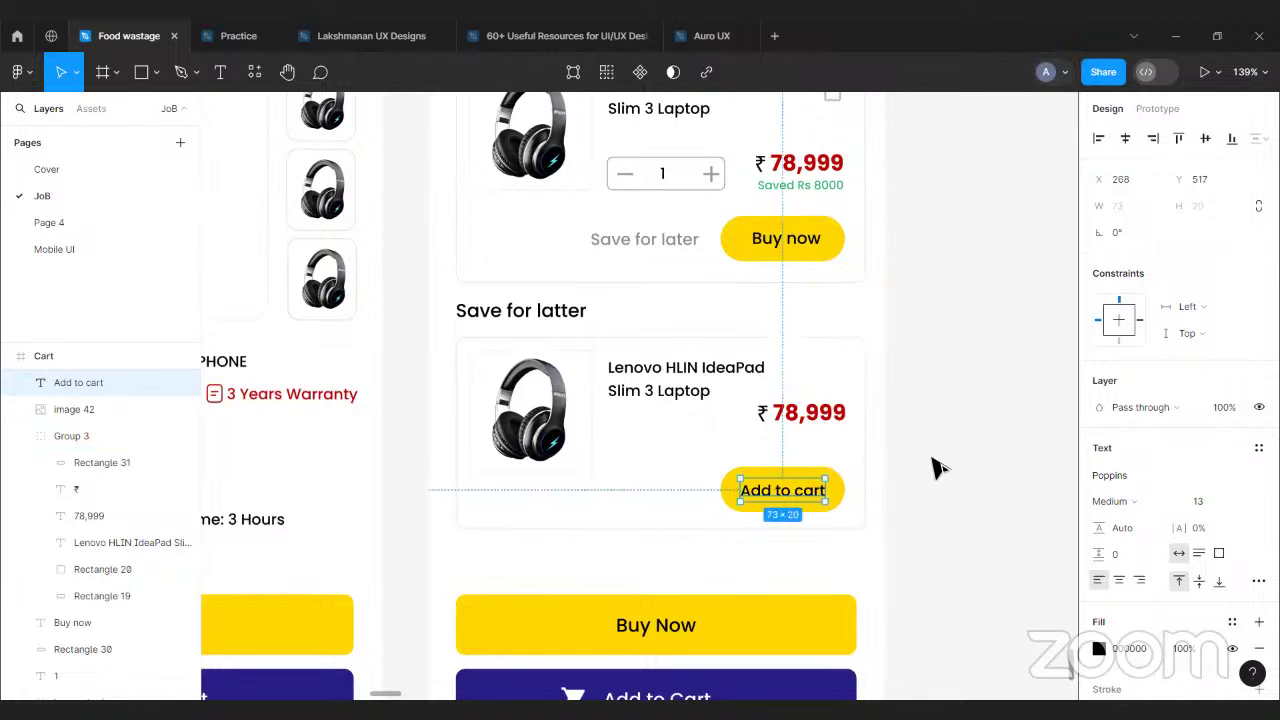
pyautogui.click(958, 480)
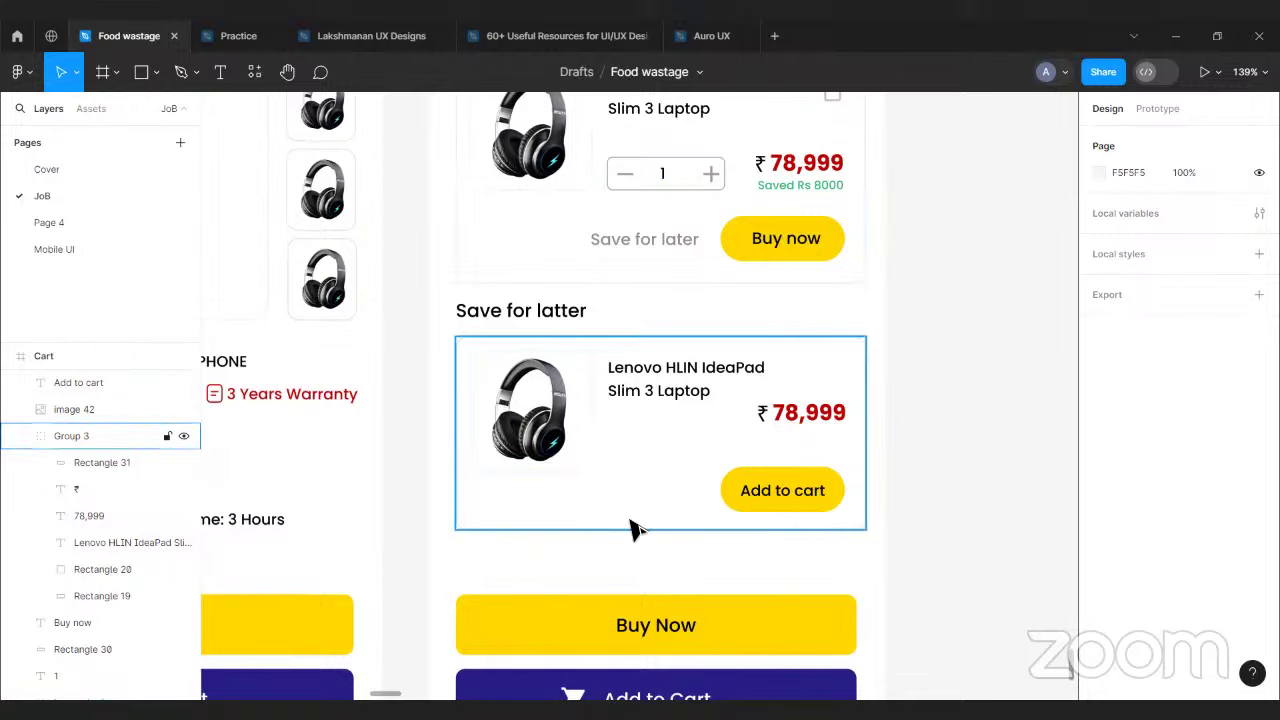
pyautogui.click(646, 532)
pyautogui.scroll(2, 943, 434)
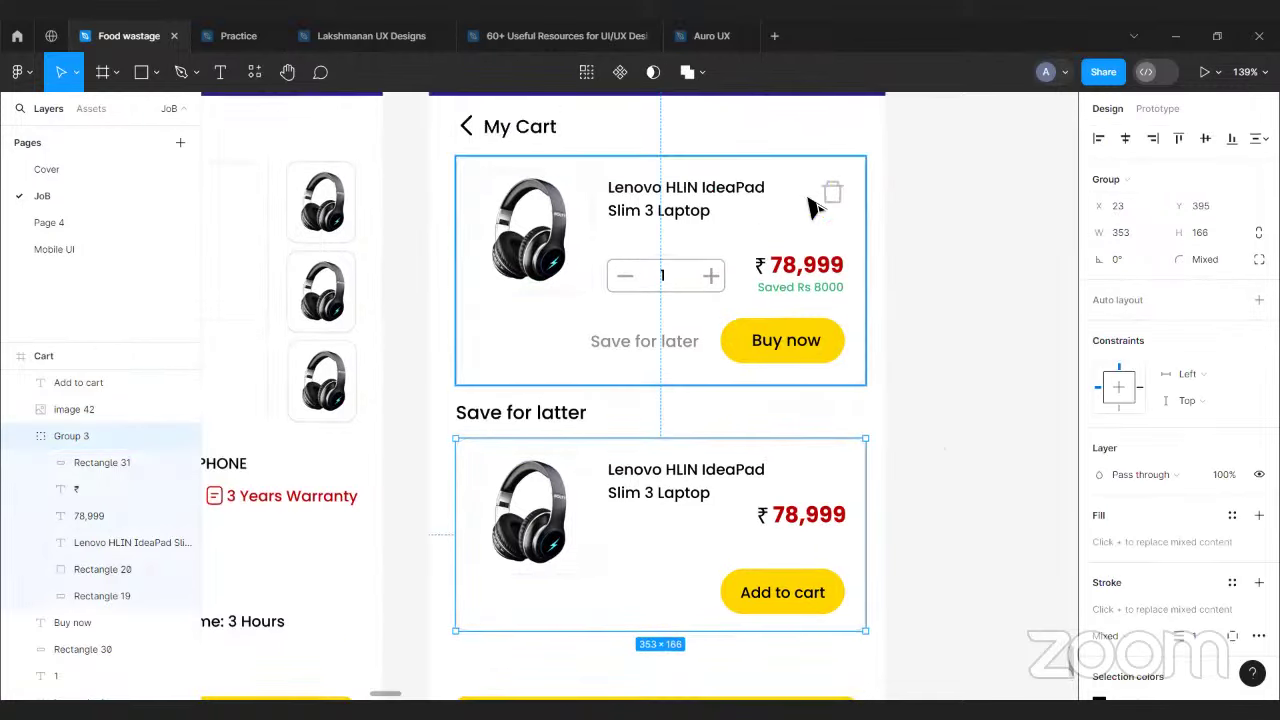
pyautogui.click(917, 428)
pyautogui.scroll(-4, 917, 428)
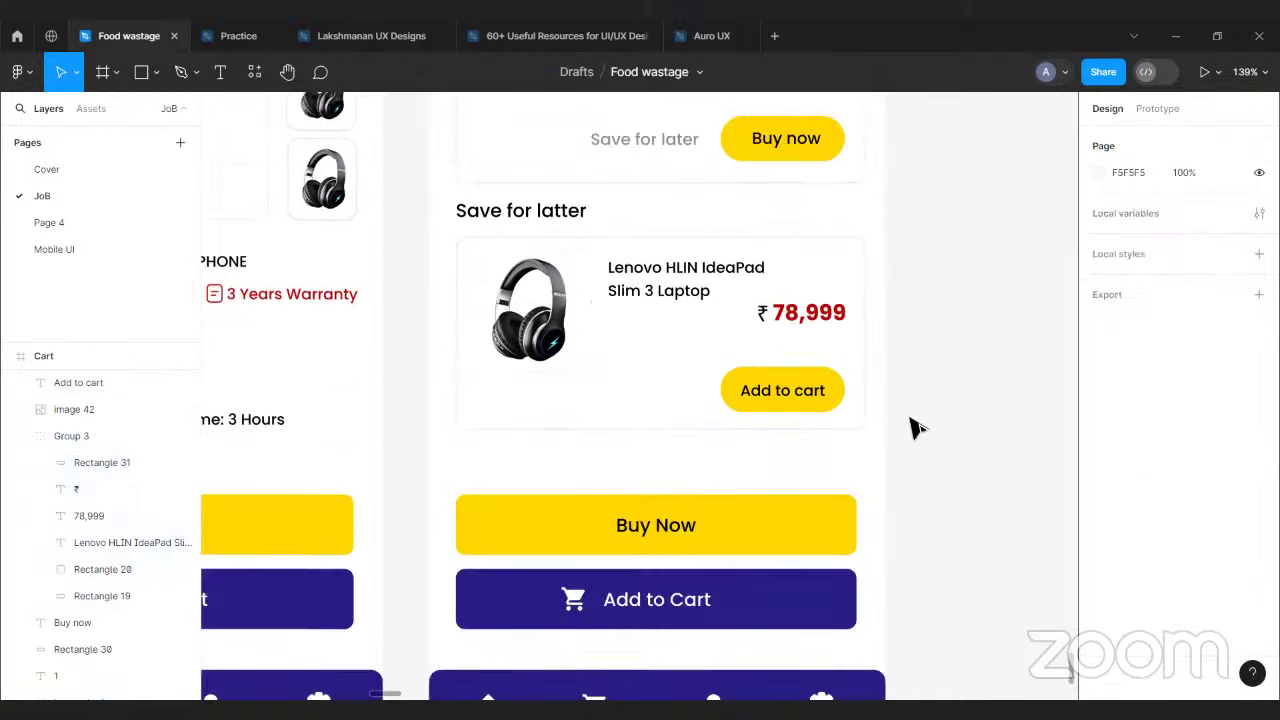
# - Move the "Add to cart" button shape and its label up together, closer to the saved product's price
pyautogui.click(778, 388)
pyautogui.press('Escape')
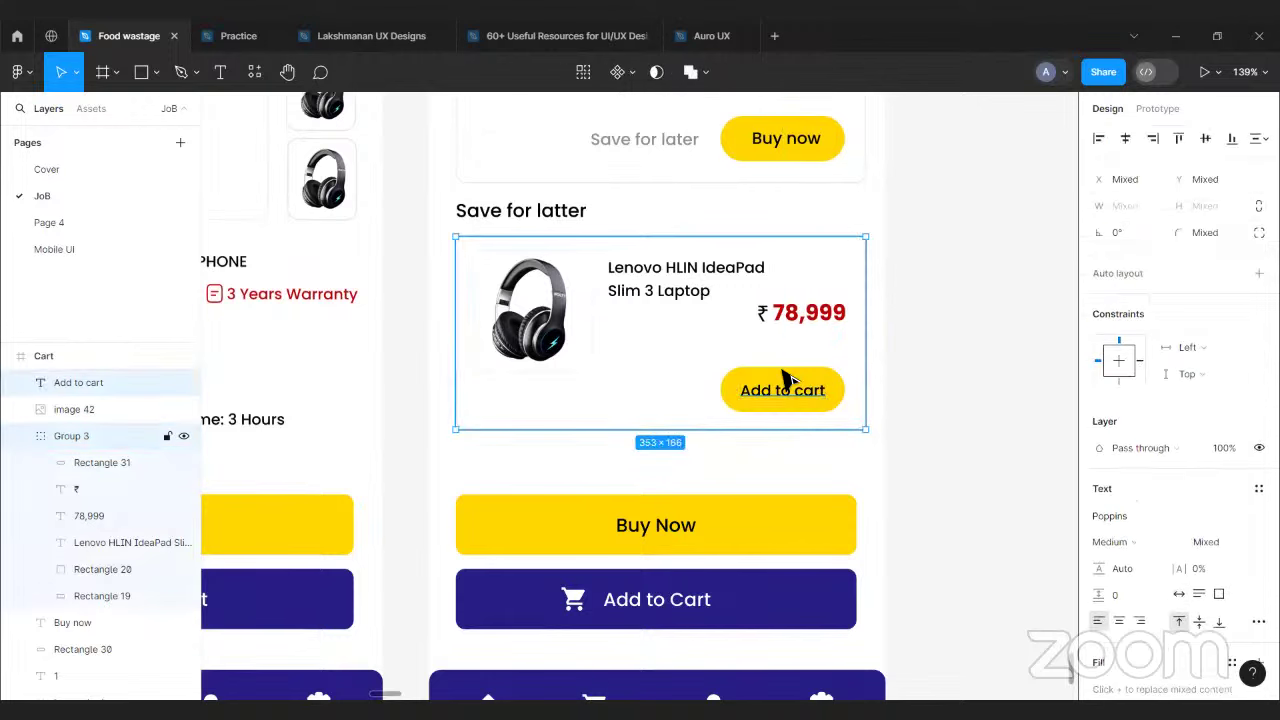
pyautogui.click(785, 372)
pyautogui.keyDown('shift'); pyautogui.click(808, 400); pyautogui.keyUp('shift')
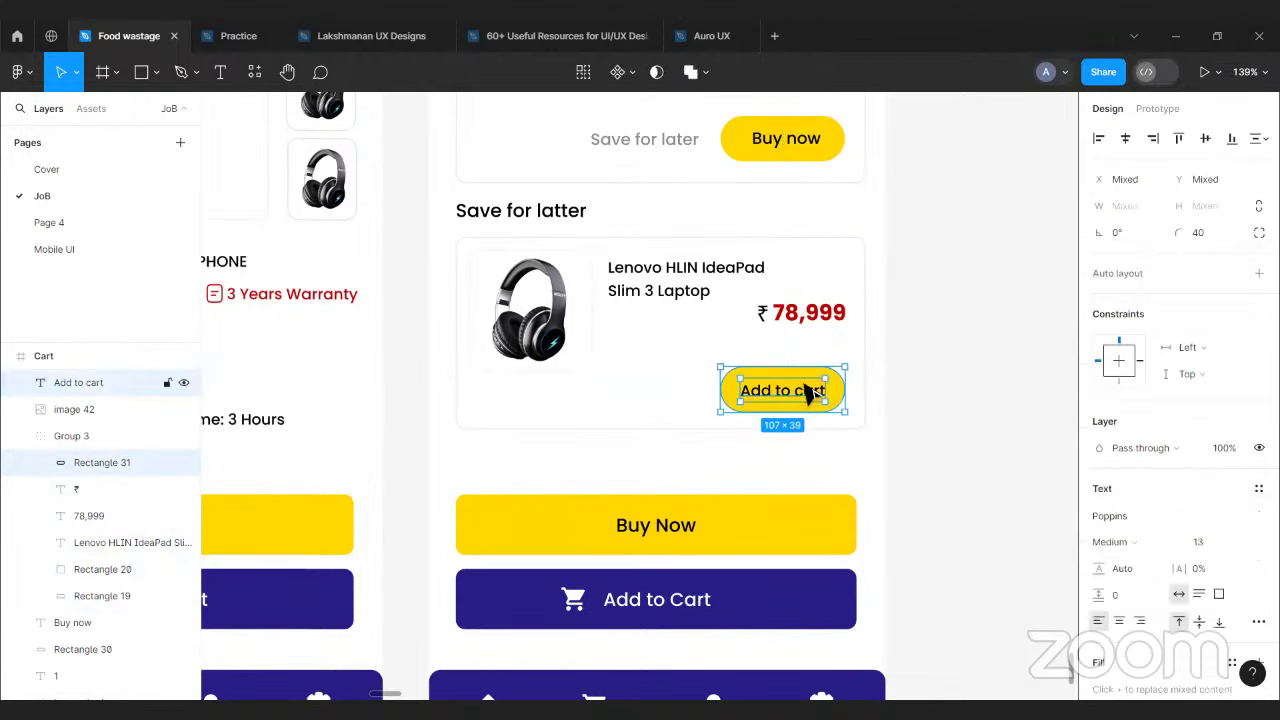
pyautogui.moveTo(808, 391); pyautogui.dragTo(806, 381)
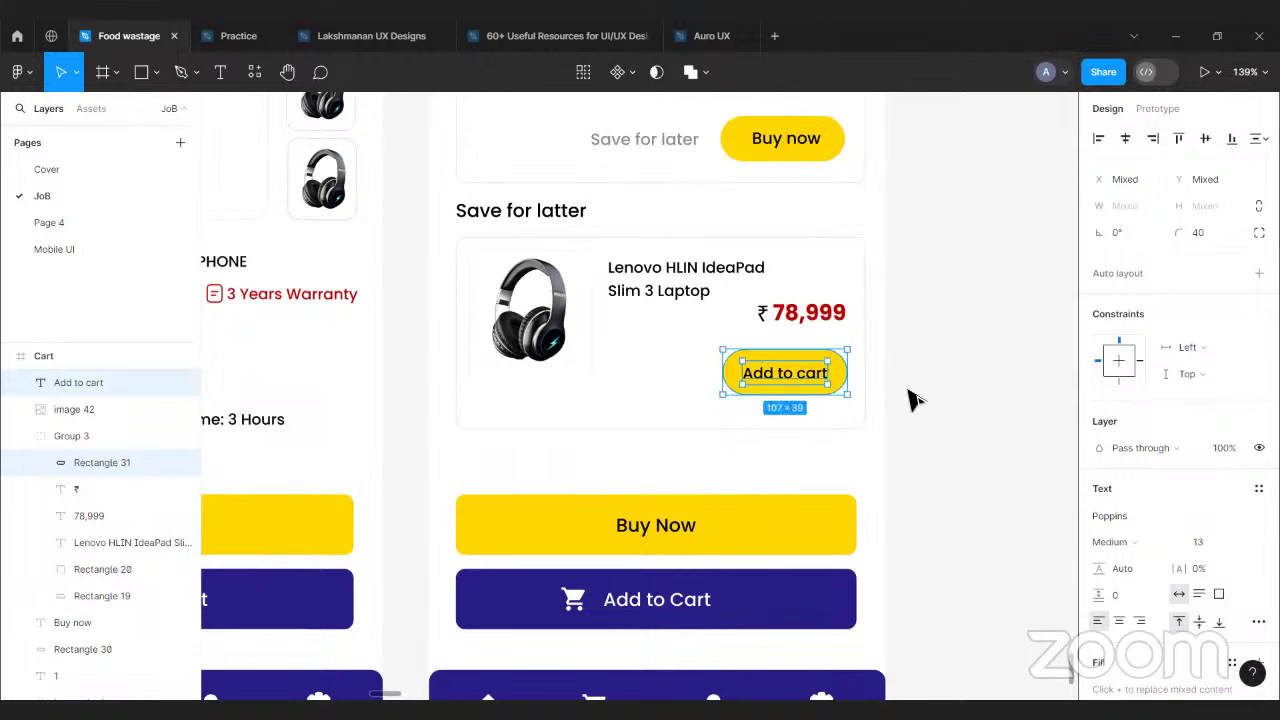
pyautogui.click(914, 400)
# - Shorten the saved product card's outline by raising its bottom edge closer to the "Add to cart" button
pyautogui.click(797, 351)
pyautogui.moveTo(789, 432); pyautogui.dragTo(816, 411)
pyautogui.doubleClick(783, 428)
pyautogui.click(991, 391)
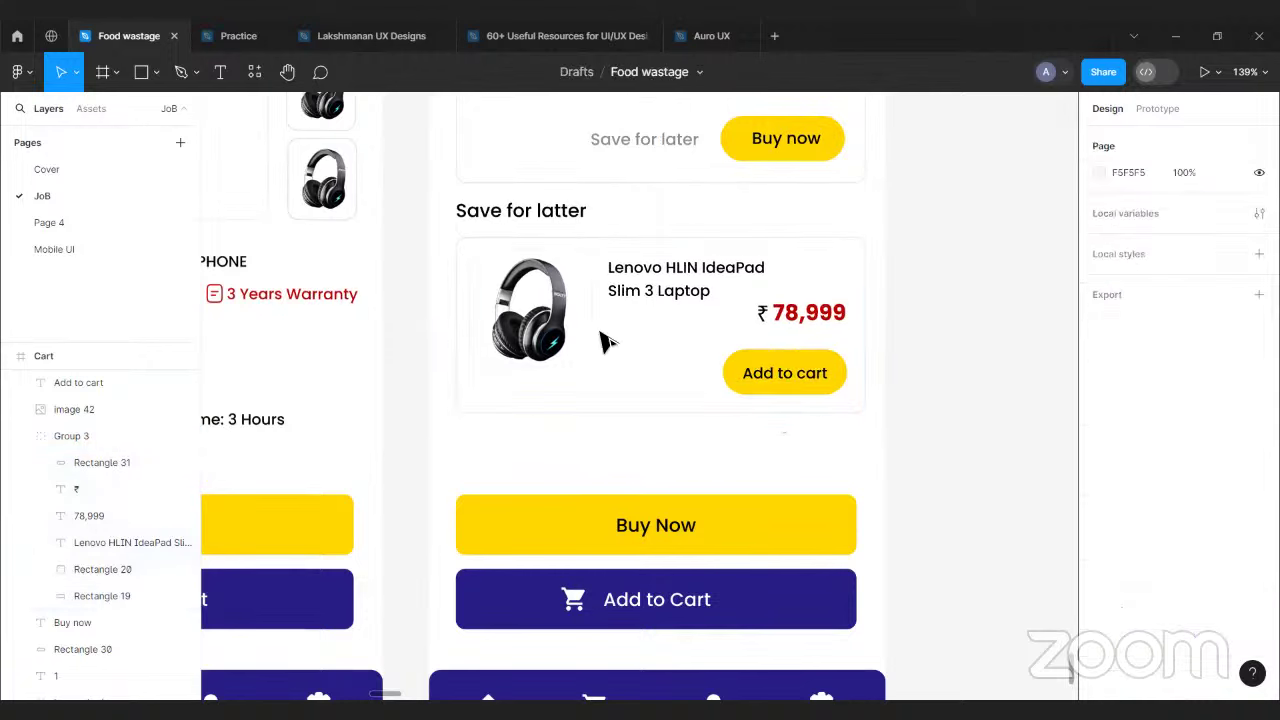
# - Duplicate the first card's delete icon into the saved product card beside its title and align both icons horizontally at X 331
pyautogui.click(548, 350)
pyautogui.scroll(3, 903, 289)
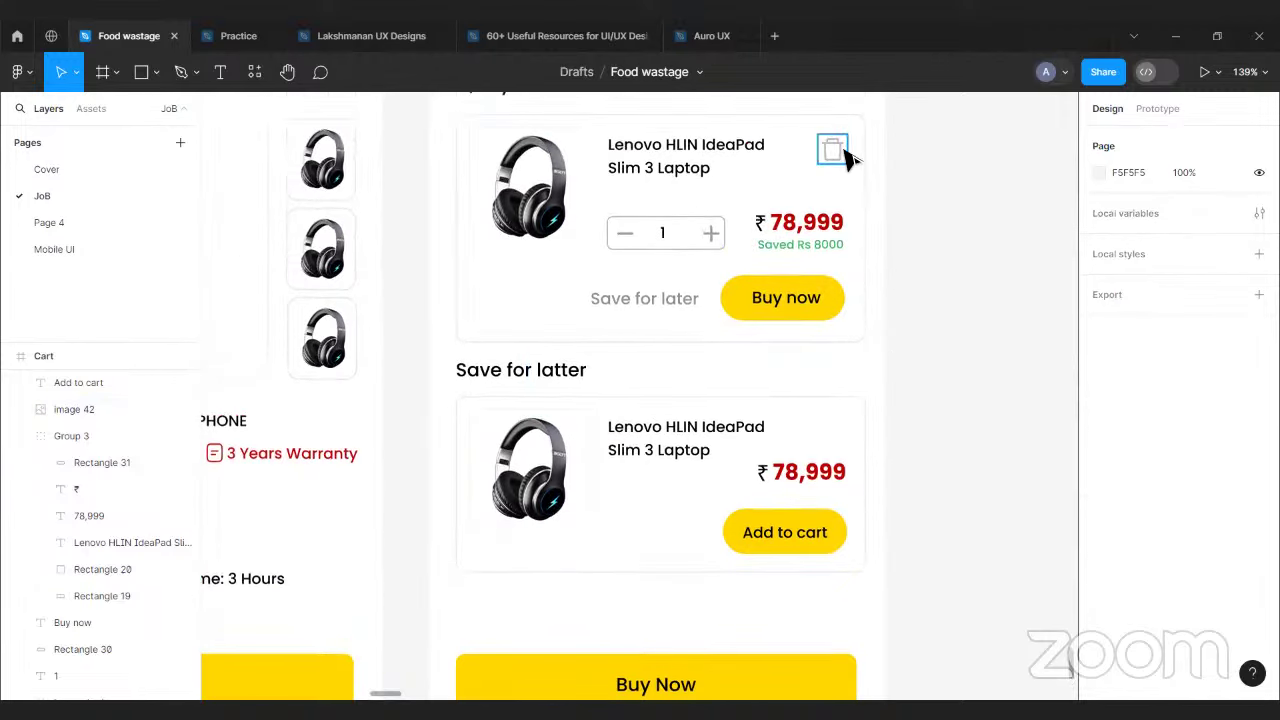
pyautogui.click(846, 155)
pyautogui.hotkey('ctrl', 'd')
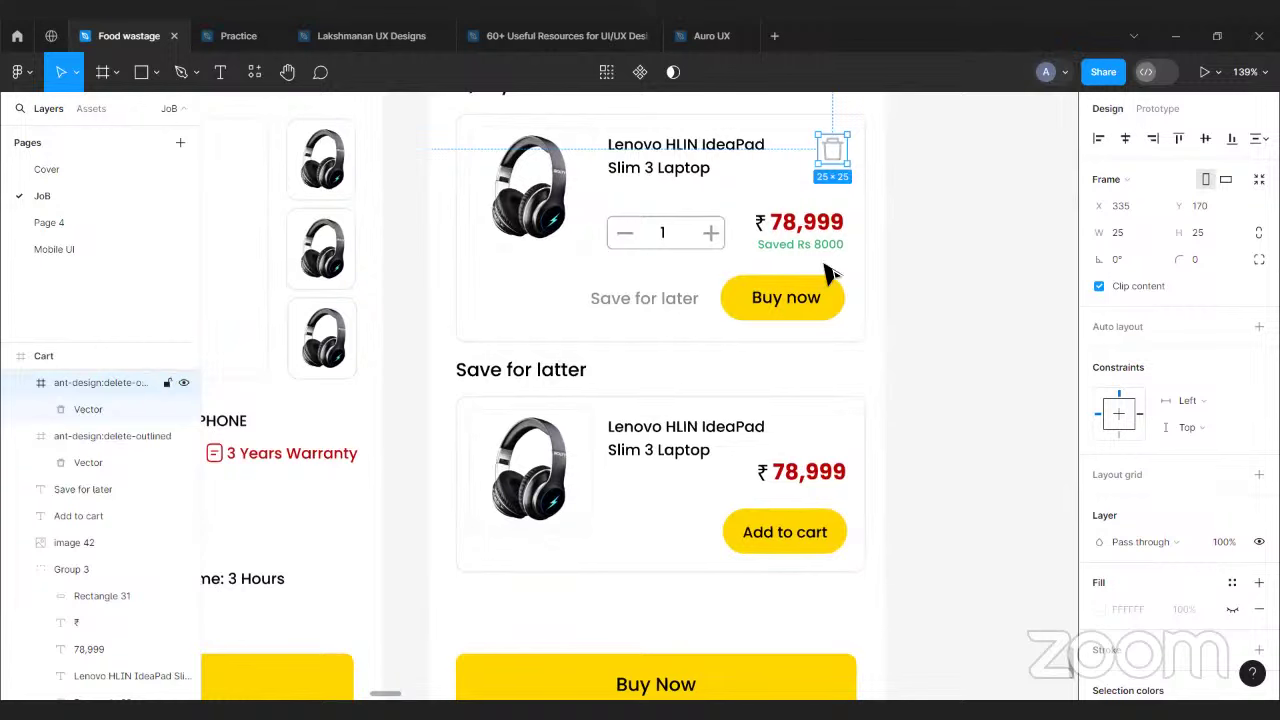
pyautogui.moveTo(834, 157); pyautogui.dragTo(832, 432)
pyautogui.keyDown('shift'); pyautogui.click(833, 152); pyautogui.keyUp('shift')
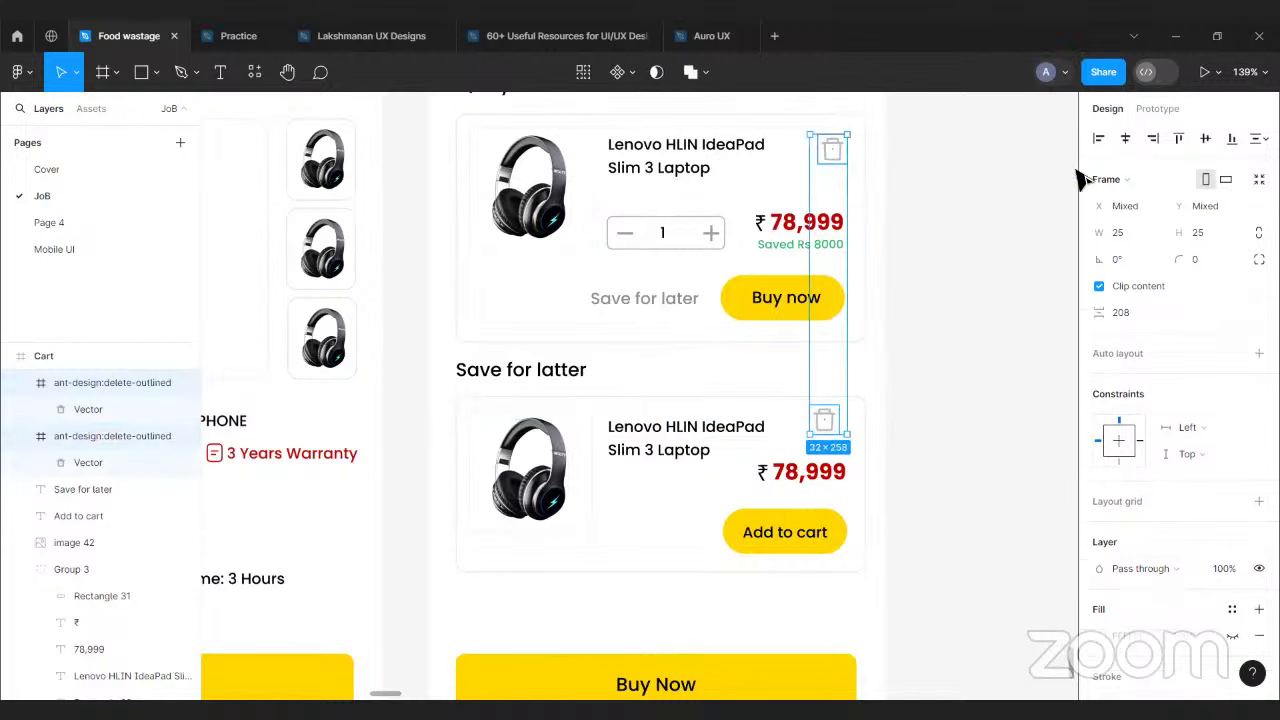
pyautogui.click(950, 353)
pyautogui.scroll(-1, 945, 352)
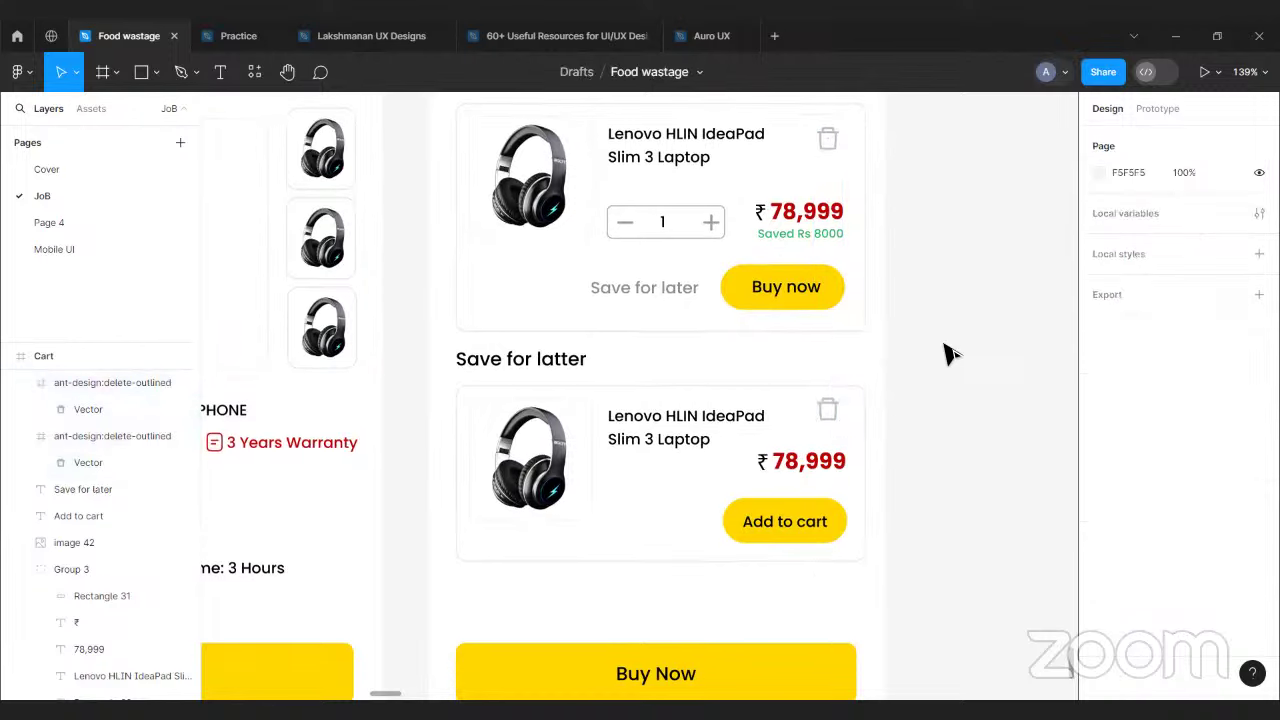
# - Nudge the saved product card's delete icon down to Y 408, in line with the icon in the first card
pyautogui.click(828, 421)
pyautogui.moveTo(828, 421); pyautogui.dragTo(828, 424)
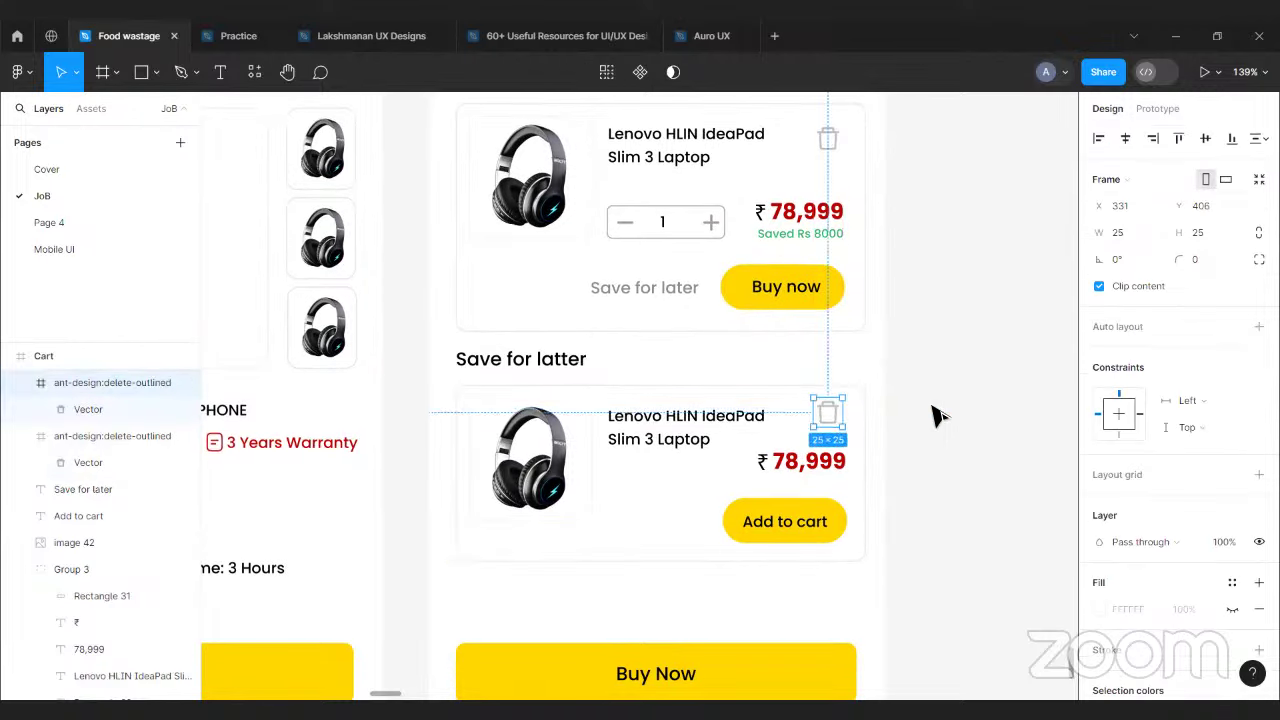
pyautogui.click(931, 417)
pyautogui.click(826, 138)
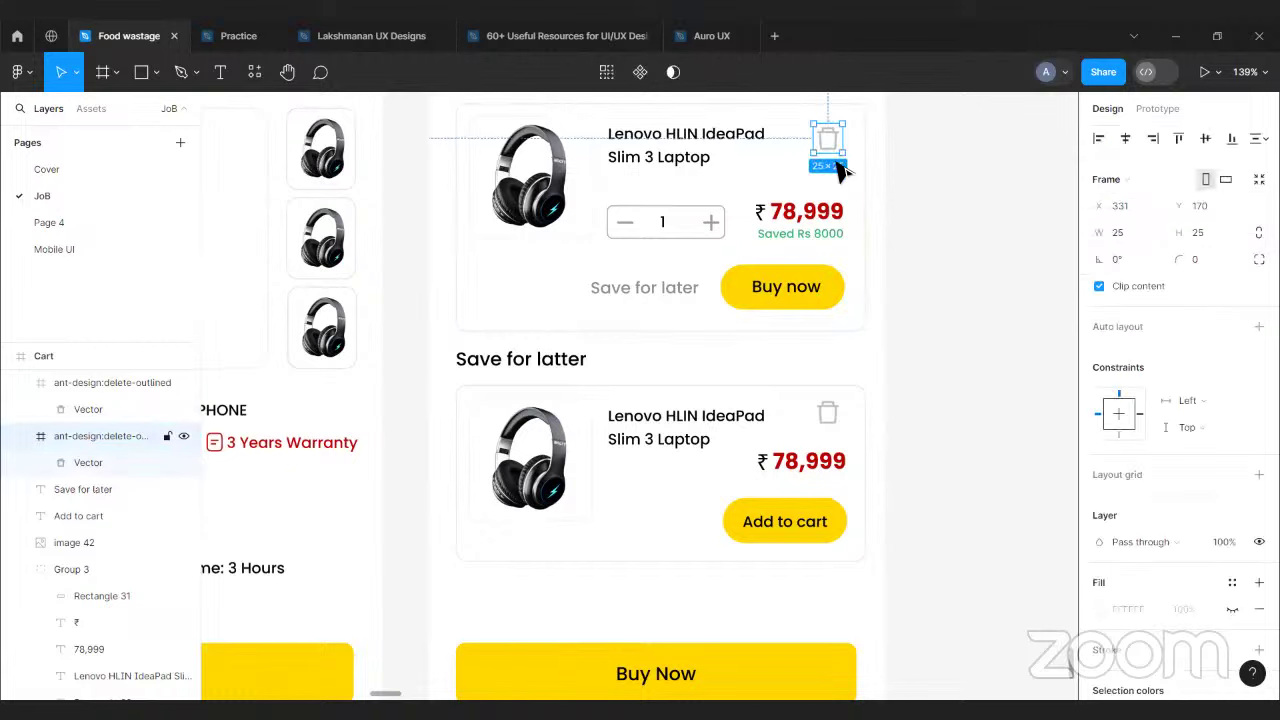
pyautogui.keyDown('shift'); pyautogui.click(826, 412); pyautogui.keyUp('shift')
pyautogui.click(923, 443)
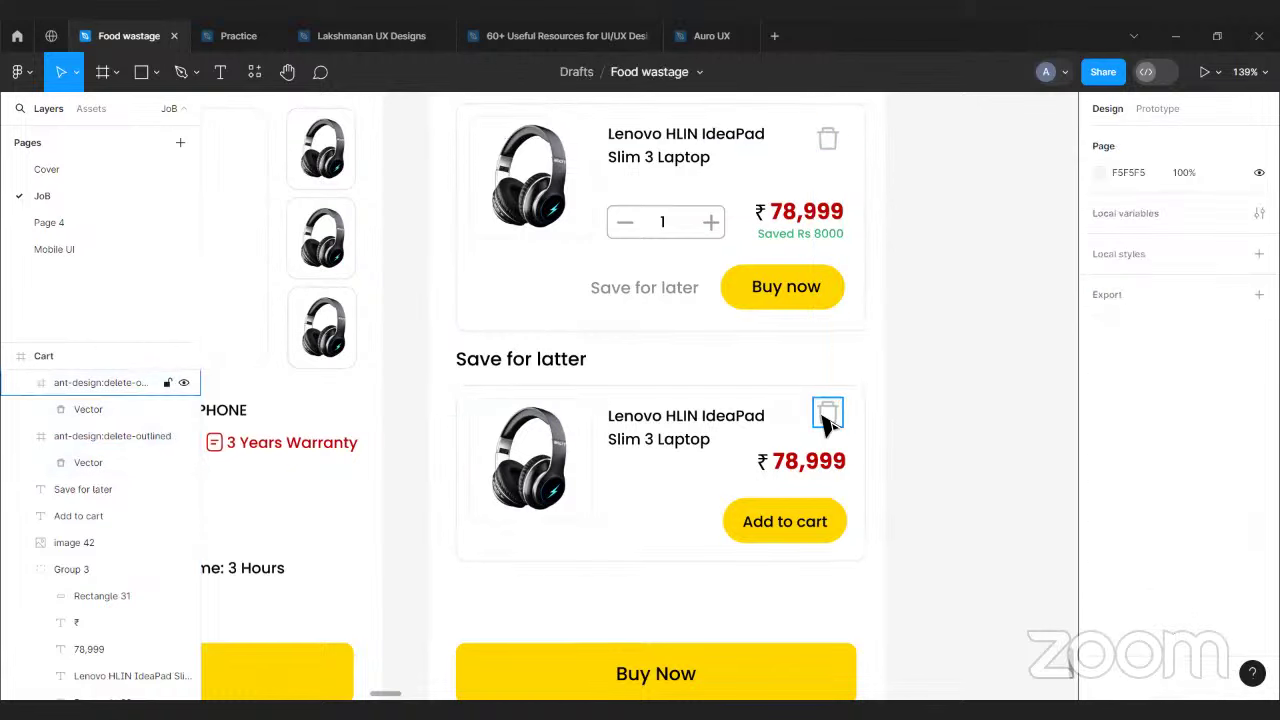
pyautogui.moveTo(829, 423); pyautogui.dragTo(828, 425)
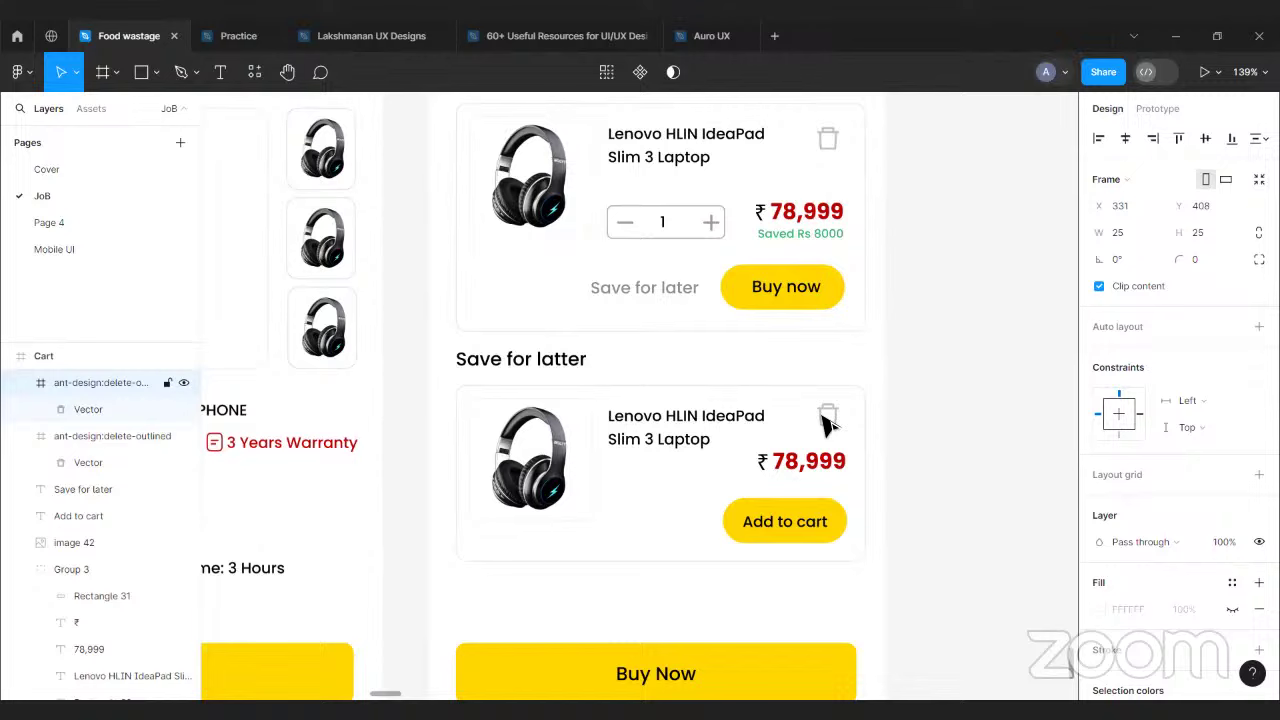
# - Change the saved product card's price to 2900
pyautogui.click(937, 434)
pyautogui.scroll(-3, 937, 434)
pyautogui.click(820, 405)
pyautogui.doubleClick(819, 404)
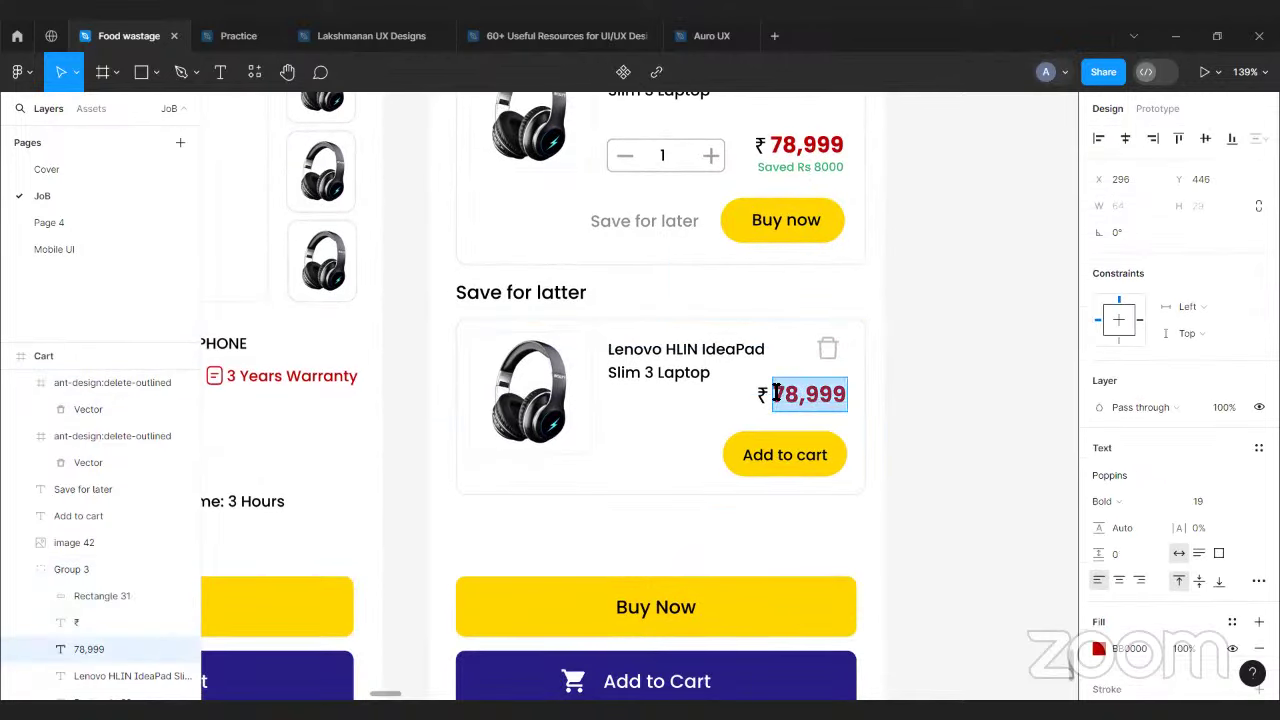
pyautogui.write('2900')
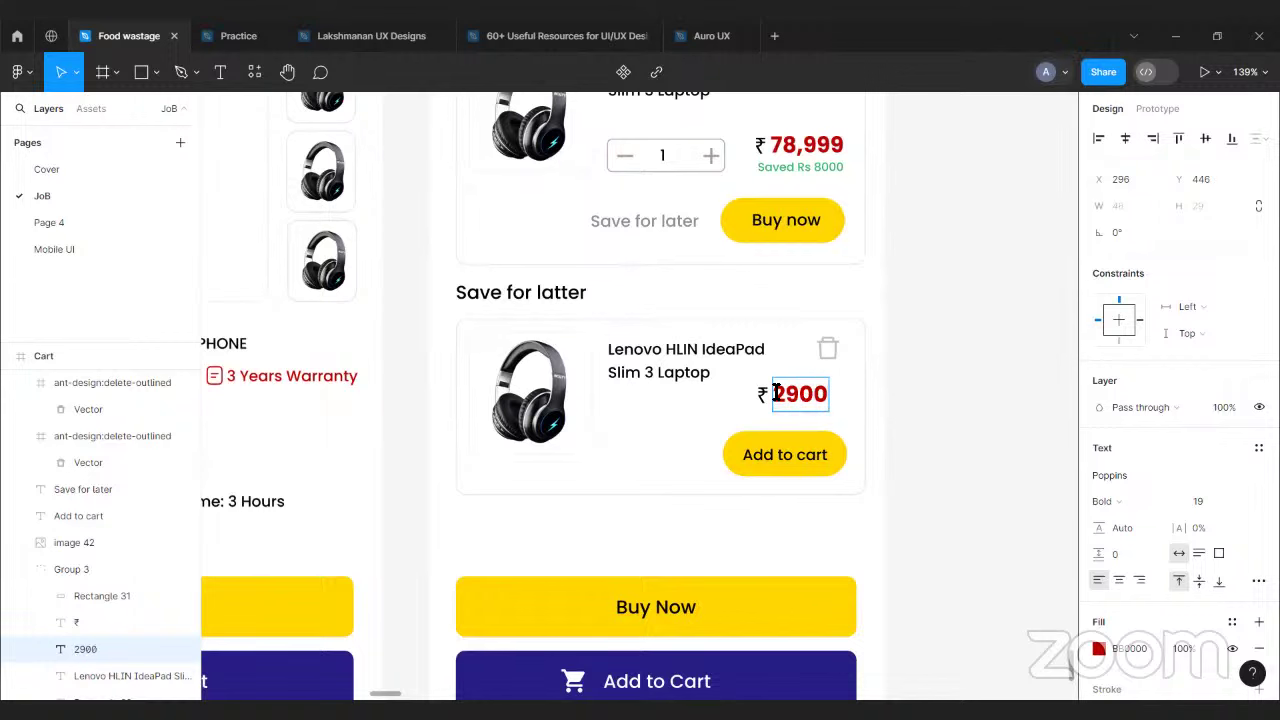
pyautogui.click(970, 462)
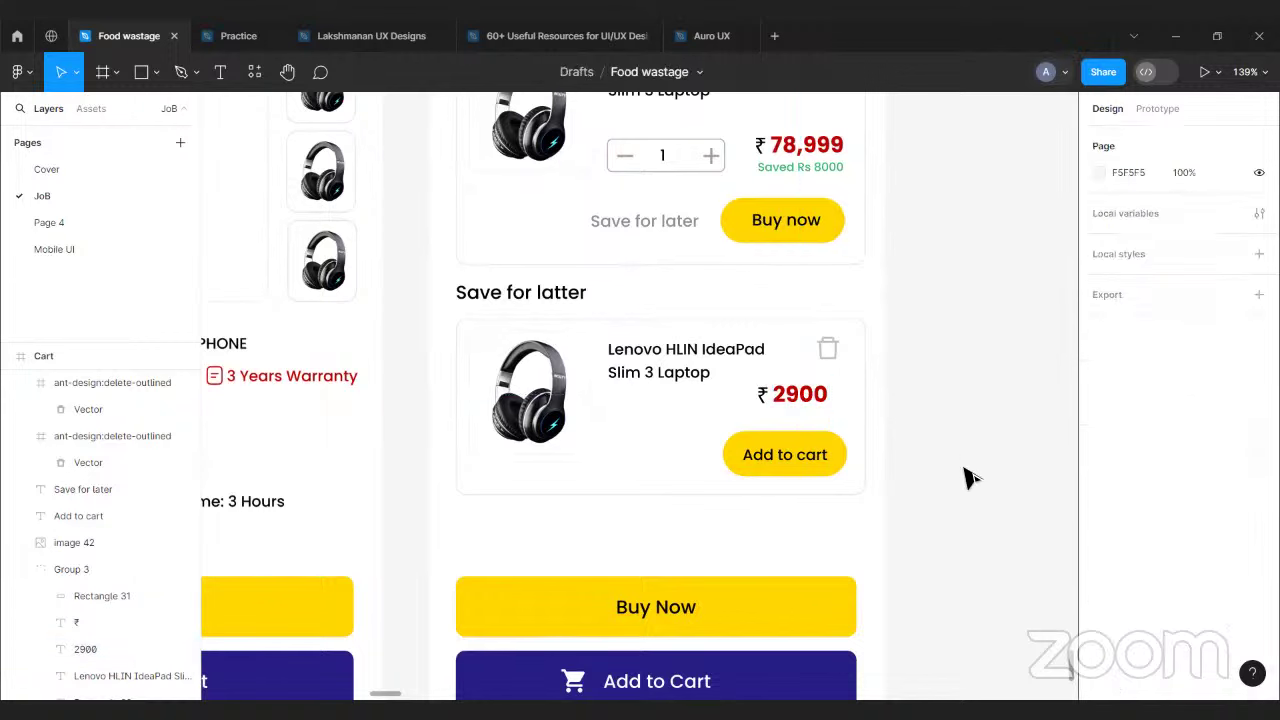
pyautogui.scroll(-1, 930, 490)
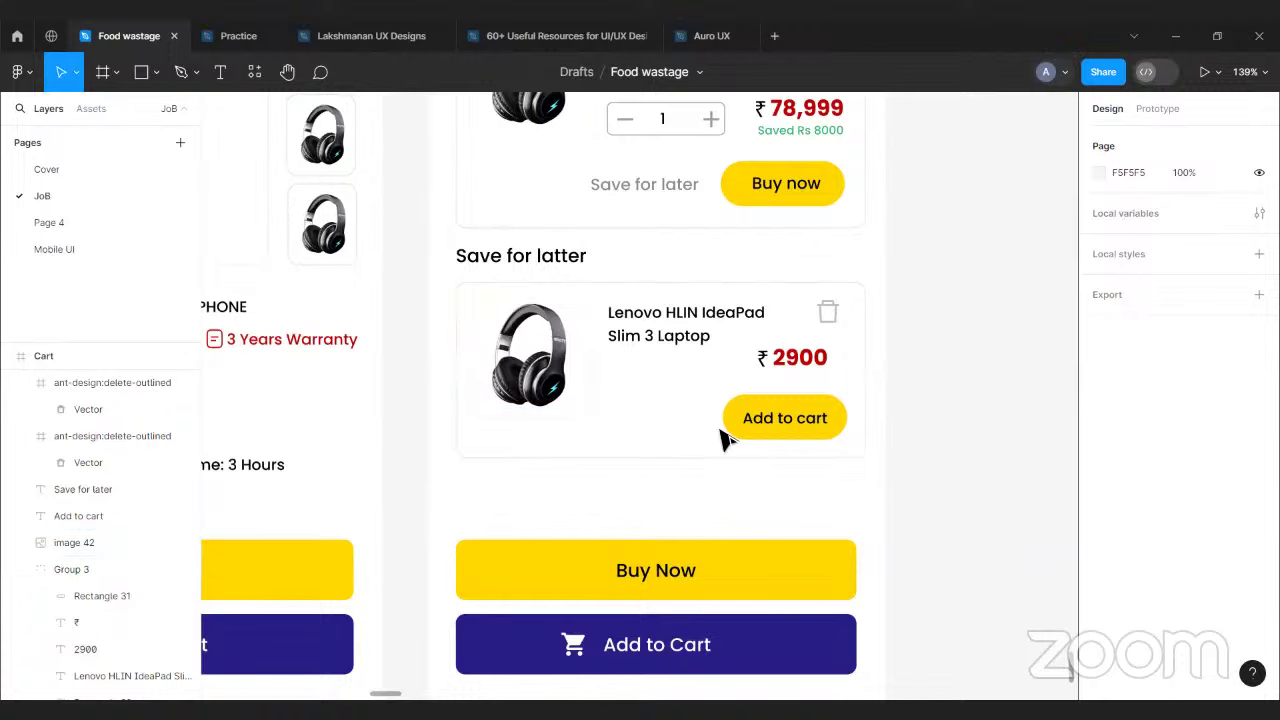
# - Copy the five stars and "4.3 Ratings" label from the refrigerator card into the saved product card under its title, and lower the label slightly
pyautogui.scroll(3, 672, 390)
pyautogui.hscroll(-10, 566, 372)
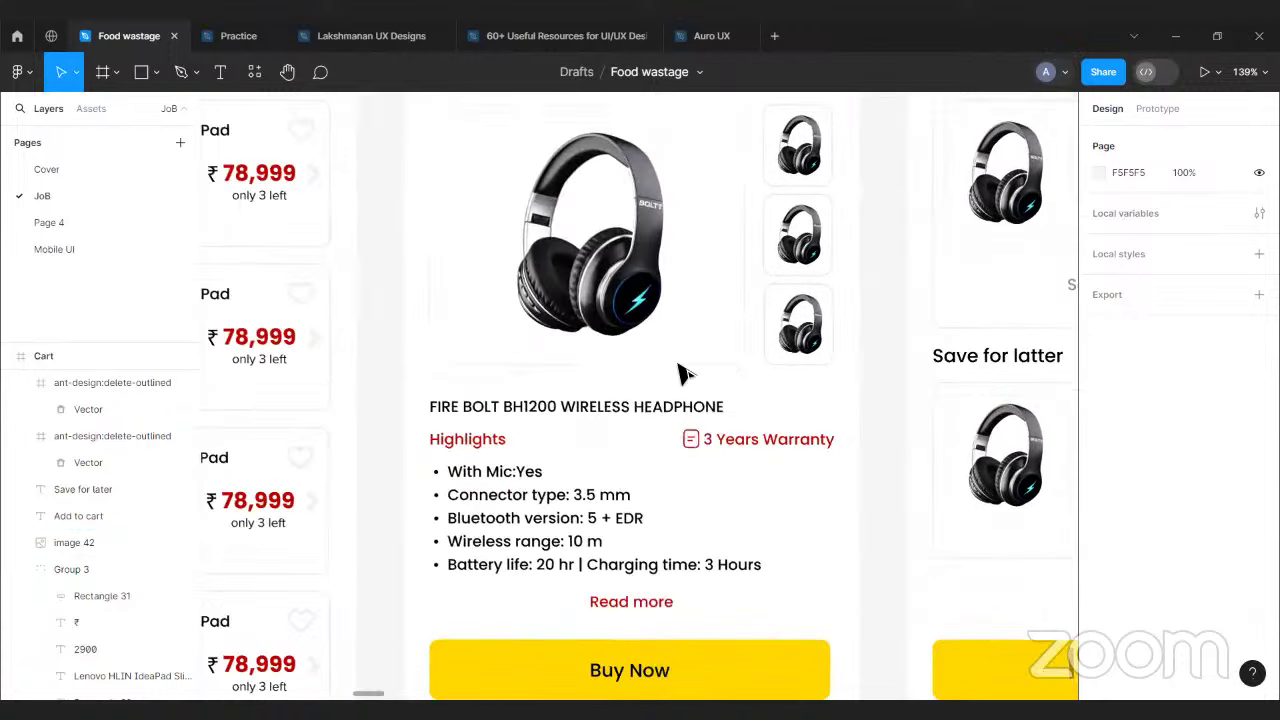
pyautogui.keyDown('ctrl'); pyautogui.click(568, 355); pyautogui.keyUp('ctrl')
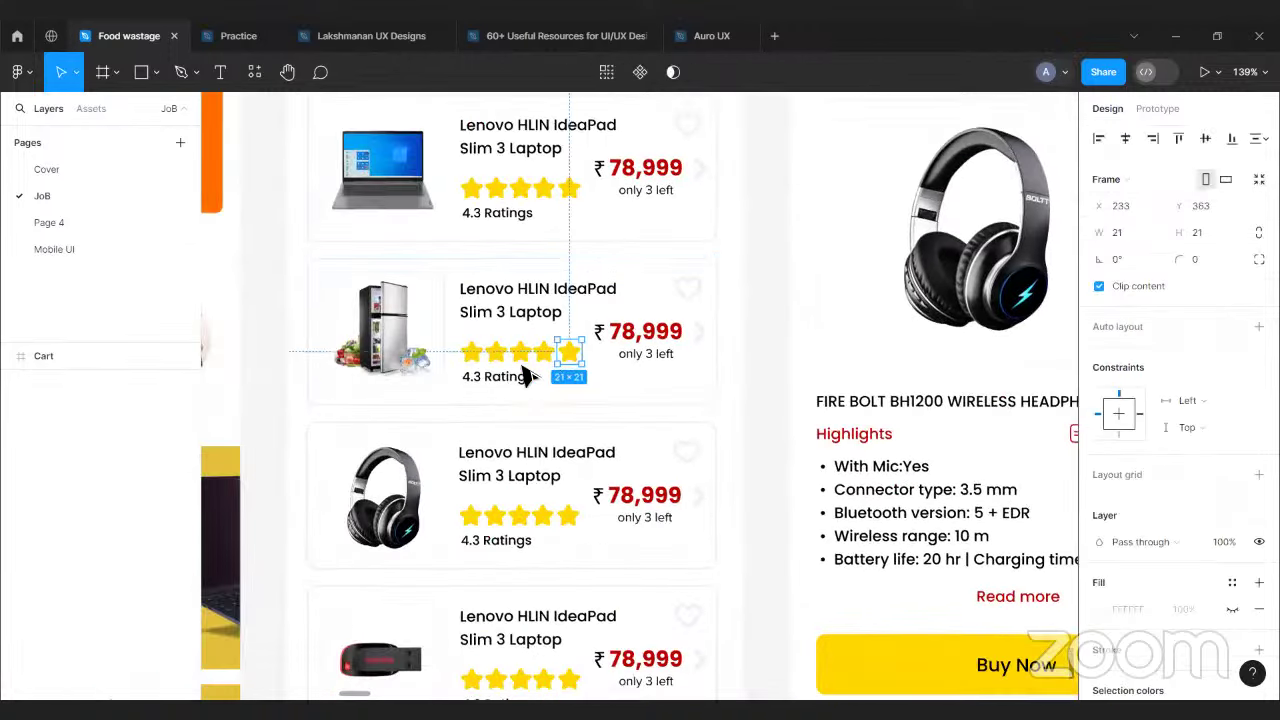
pyautogui.click(474, 354)
pyautogui.keyDown('shift'); pyautogui.click(497, 354); pyautogui.keyUp('shift')
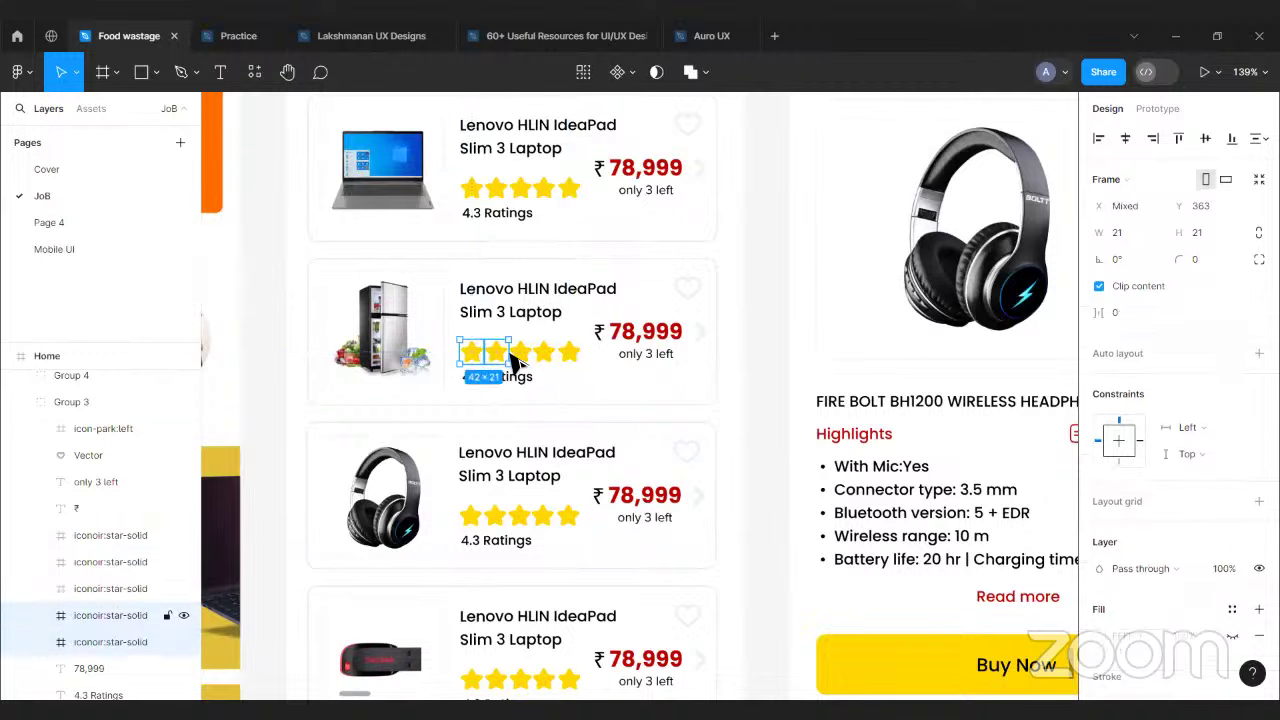
pyautogui.keyDown('shift'); pyautogui.click(520, 354); pyautogui.keyUp('shift')
pyautogui.keyDown('shift'); pyautogui.click(543, 354); pyautogui.keyUp('shift')
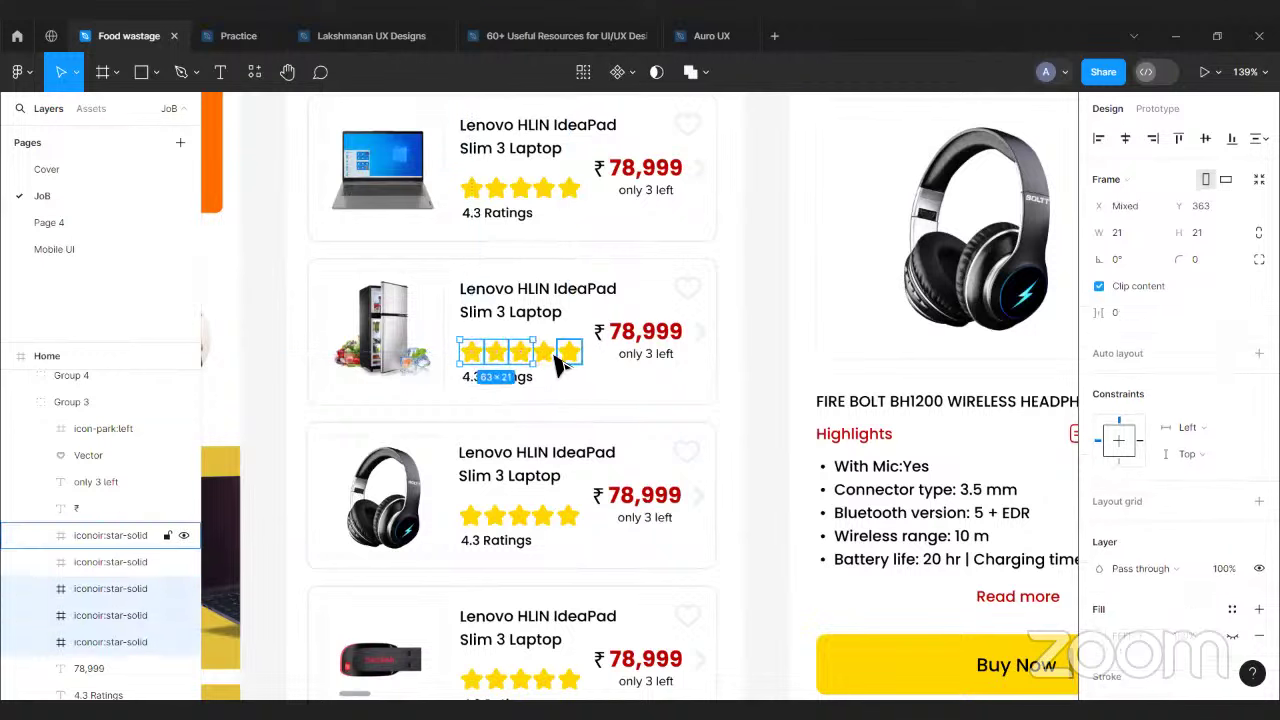
pyautogui.keyDown('shift'); pyautogui.click(568, 354); pyautogui.keyUp('shift')
pyautogui.keyDown('shift'); pyautogui.click(490, 378); pyautogui.keyUp('shift')
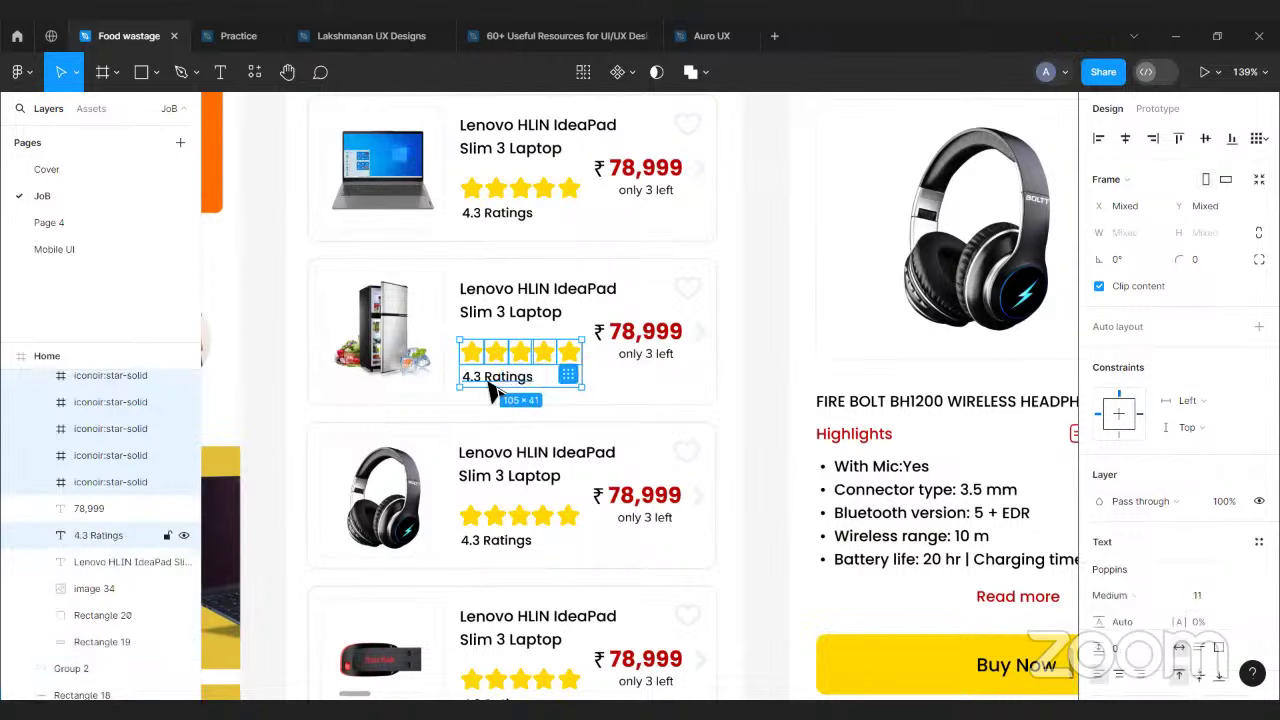
pyautogui.hscroll(5, 549, 386)
pyautogui.hscroll(3, 549, 386)
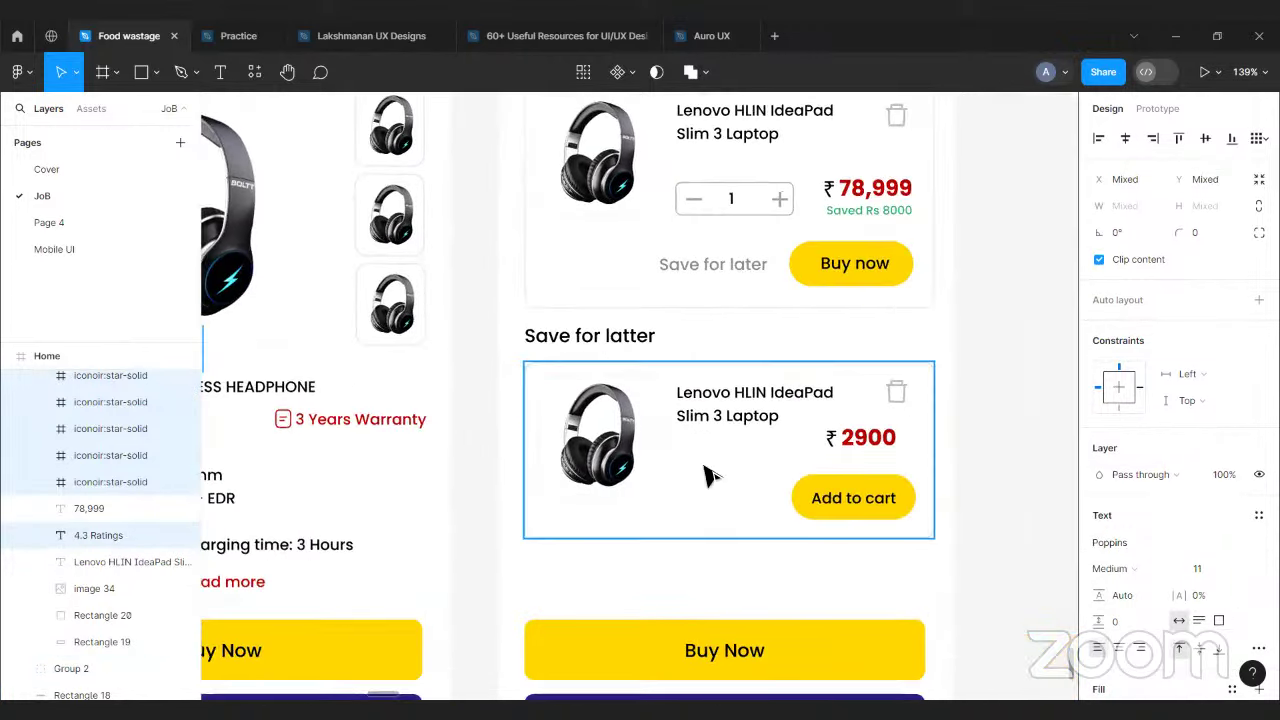
pyautogui.moveTo(752, 465)
pyautogui.mouseDown()
pyautogui.moveTo(740, 457)
pyautogui.moveTo(749, 469)
pyautogui.mouseUp()
pyautogui.click(1030, 520)
pyautogui.scroll(-2, 1025, 522)
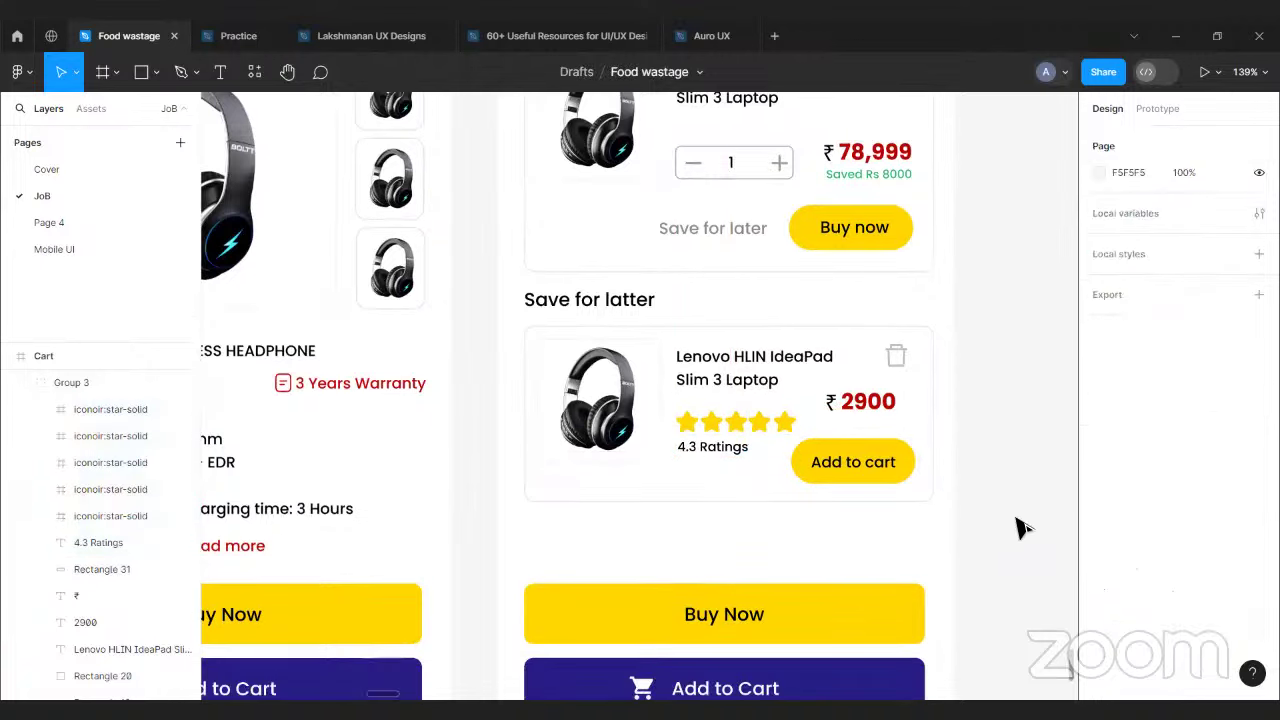
pyautogui.moveTo(716, 415)
pyautogui.mouseDown()
pyautogui.moveTo(605, 449)
pyautogui.moveTo(716, 418)
pyautogui.mouseUp()
pyautogui.click(980, 323)
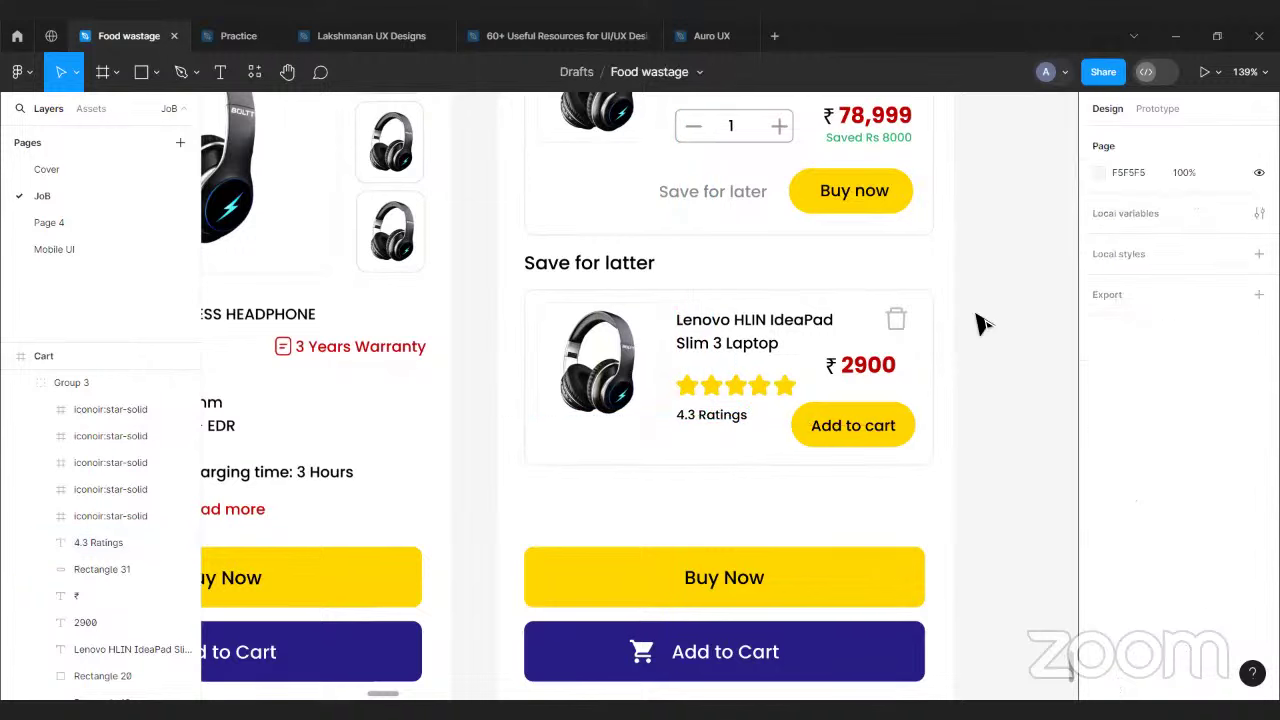
# - Group all elements of the saved product card, including its outline, image, delete icon and button
pyautogui.moveTo(548, 453); pyautogui.dragTo(528, 466)
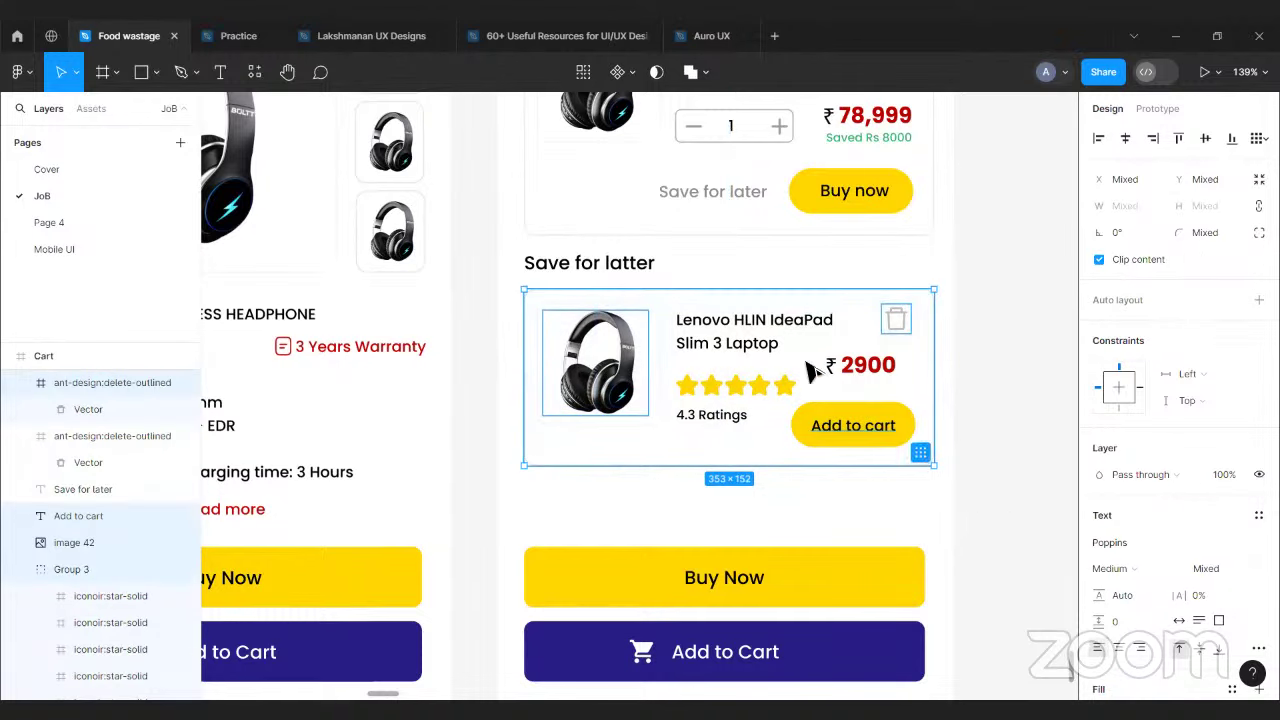
pyautogui.press('Up')
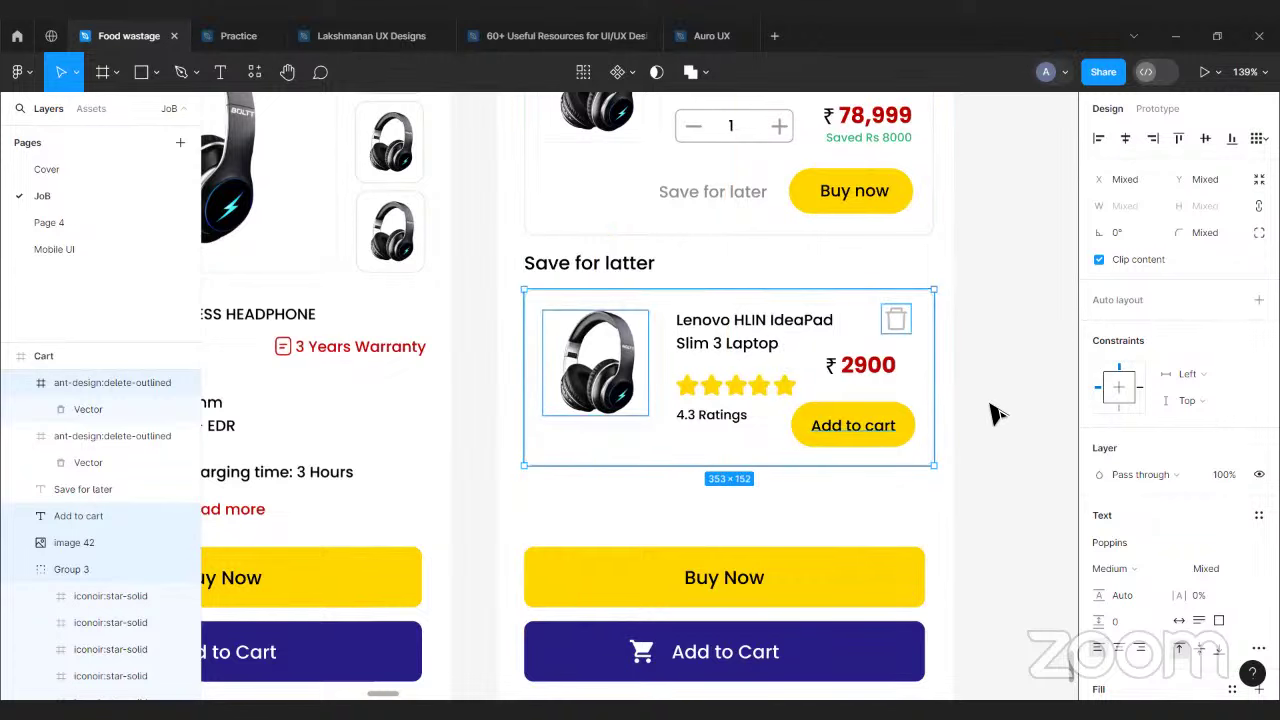
pyautogui.hotkey('ctrl', 'g')
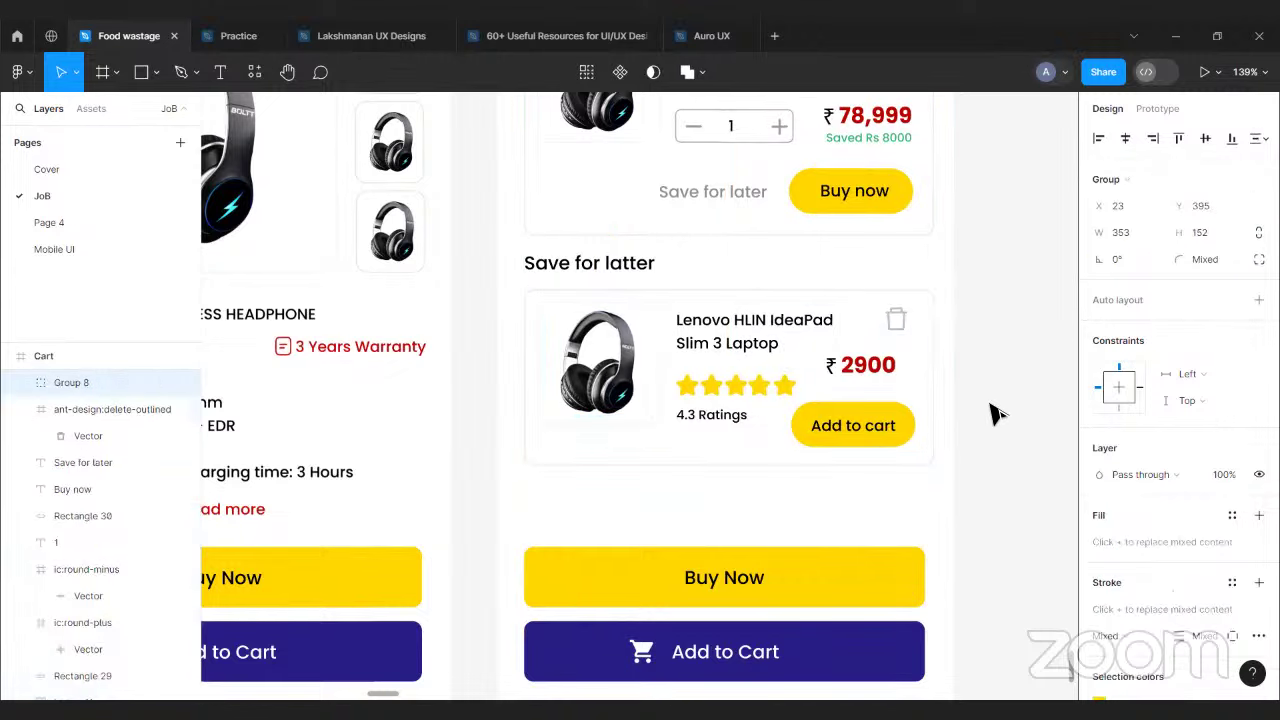
pyautogui.hotkey('shift', 'Down')
pyautogui.hotkey('shift', 'Down')
pyautogui.hotkey('shift', 'Down')
pyautogui.hotkey('shift', 'Down')
pyautogui.hotkey('shift', 'Up')
pyautogui.hotkey('shift', 'Up')
pyautogui.hotkey('shift', 'Up')
pyautogui.hotkey('shift', 'Up')
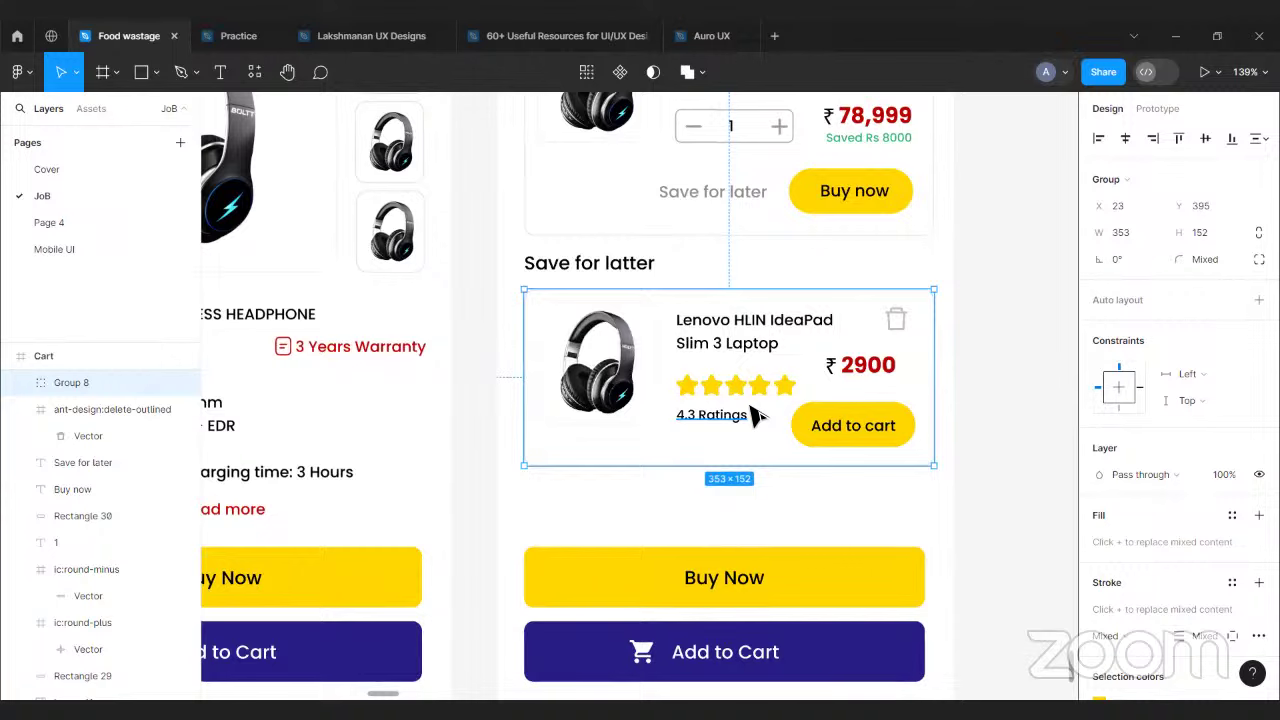
# - Duplicate the saved product card directly below the original at Y 555 and send the copy behind the large Buy Now and Add to Cart buttons
pyautogui.hotkey('ctrl', 'd')
pyautogui.moveTo(748, 418); pyautogui.dragTo(730, 558)
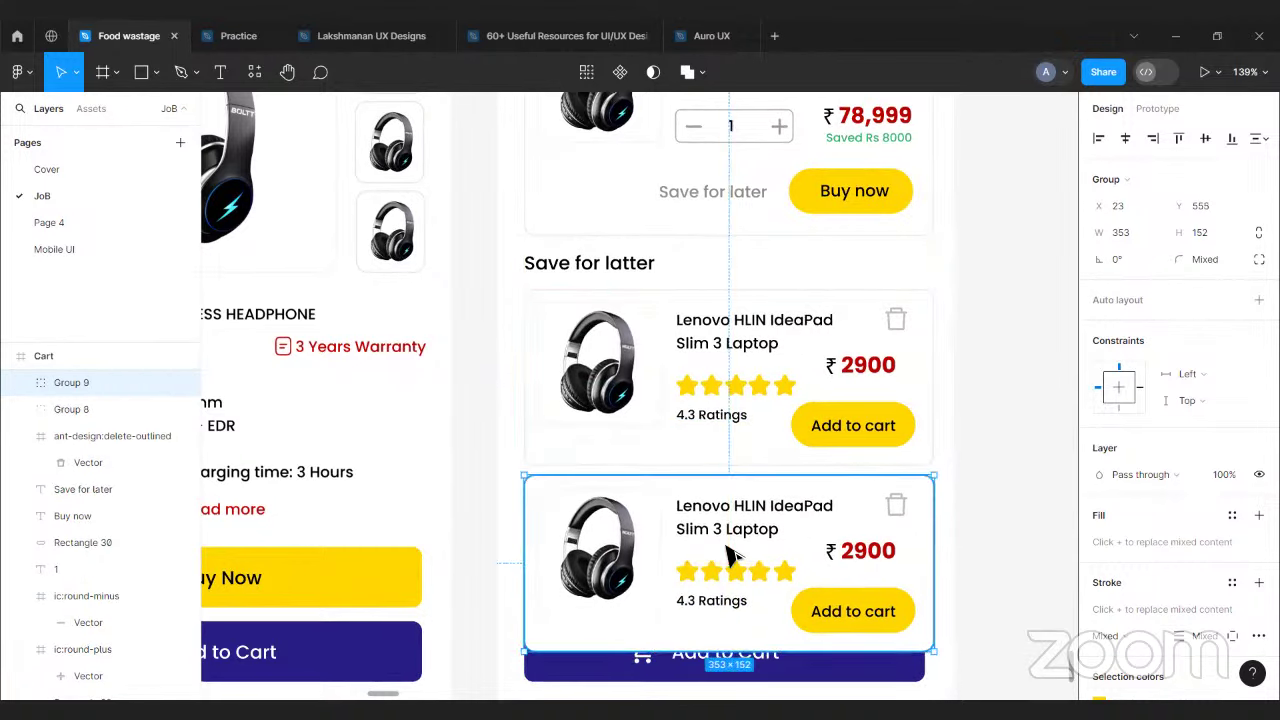
pyautogui.hotkey('ctrl', '[')
pyautogui.hotkey('ctrl', '[')
pyautogui.hotkey('ctrl', '[')
pyautogui.hotkey('ctrl', '[')
pyautogui.hotkey('ctrl', '[')
pyautogui.hotkey('ctrl', '[')
pyautogui.hotkey('ctrl', '[')
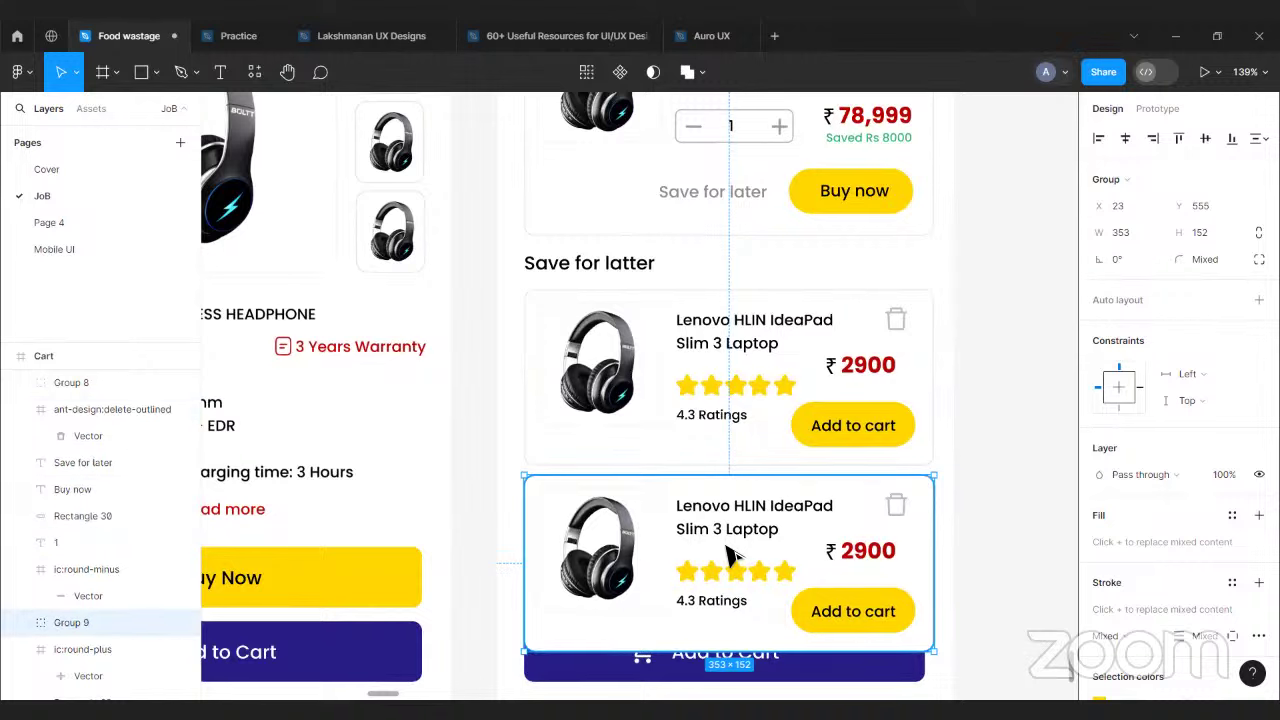
pyautogui.hotkey('ctrl', '[')
pyautogui.hotkey('ctrl', '[')
pyautogui.hotkey('ctrl', '[')
pyautogui.hotkey('ctrl', '[')
pyautogui.hotkey('ctrl', '[')
pyautogui.hotkey('ctrl', '[')
pyautogui.click(967, 590)
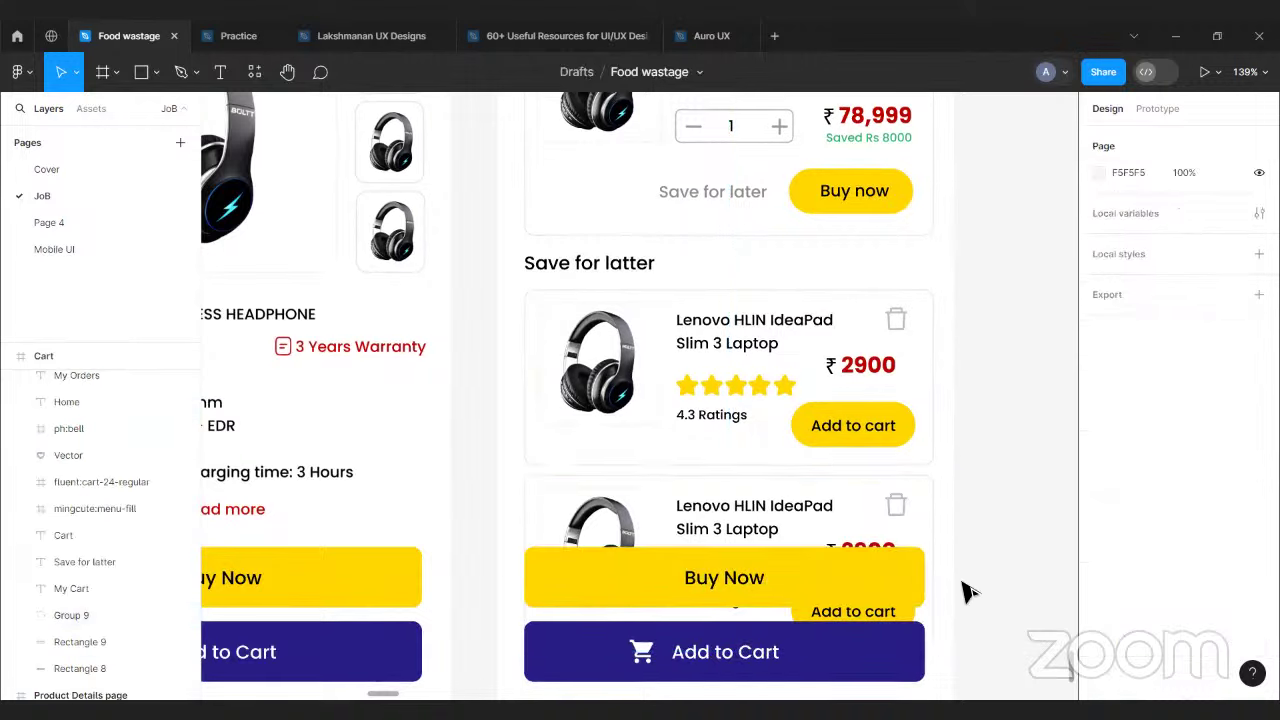
# - Delete the large Buy Now and Add to Cart button shapes and their labels from the Cart screen
pyautogui.scroll(-4, 955, 575)
pyautogui.click(803, 400)
pyautogui.press('Delete')
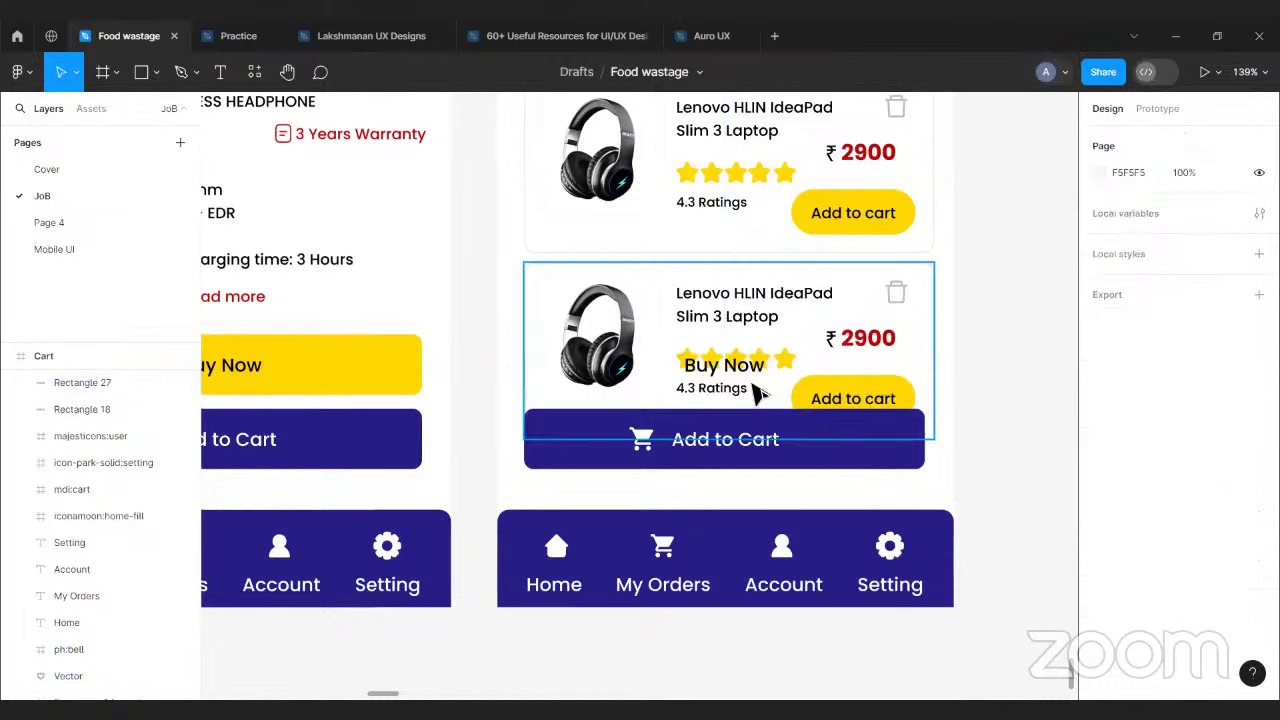
pyautogui.click(750, 360)
pyautogui.press('Delete')
pyautogui.click(766, 452)
pyautogui.press('Delete')
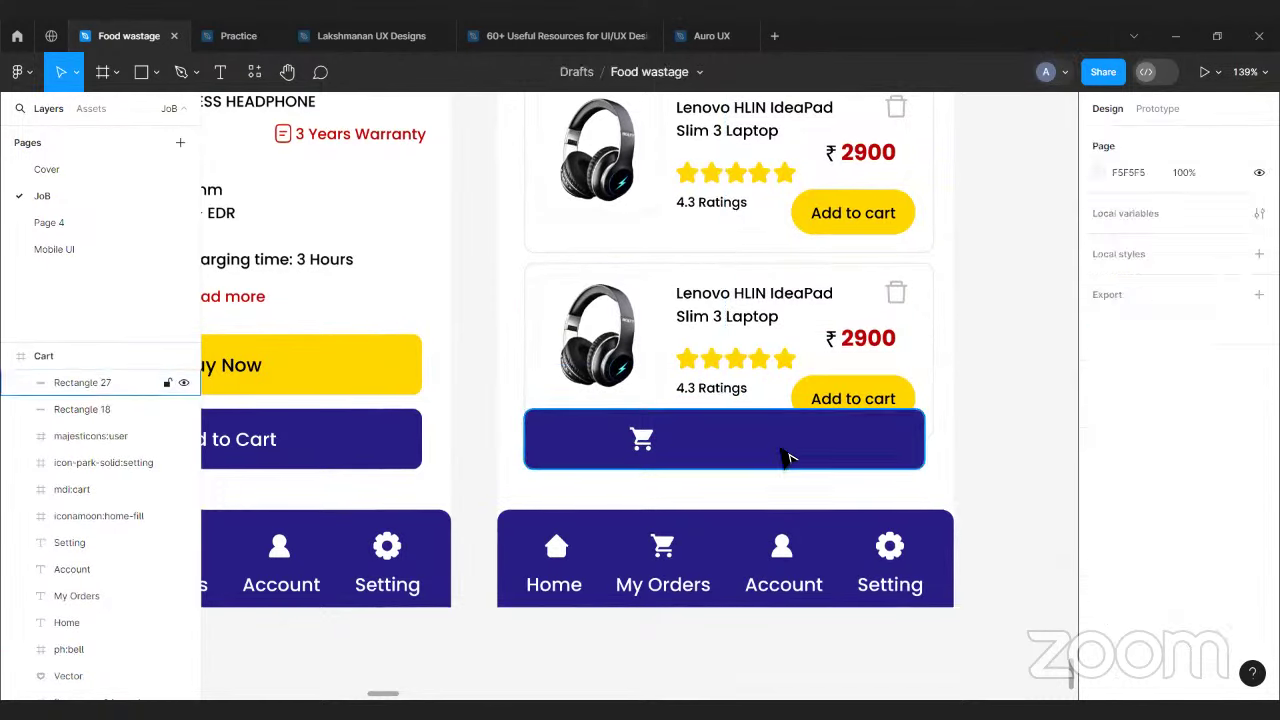
pyautogui.click(785, 457)
pyautogui.press('Delete')
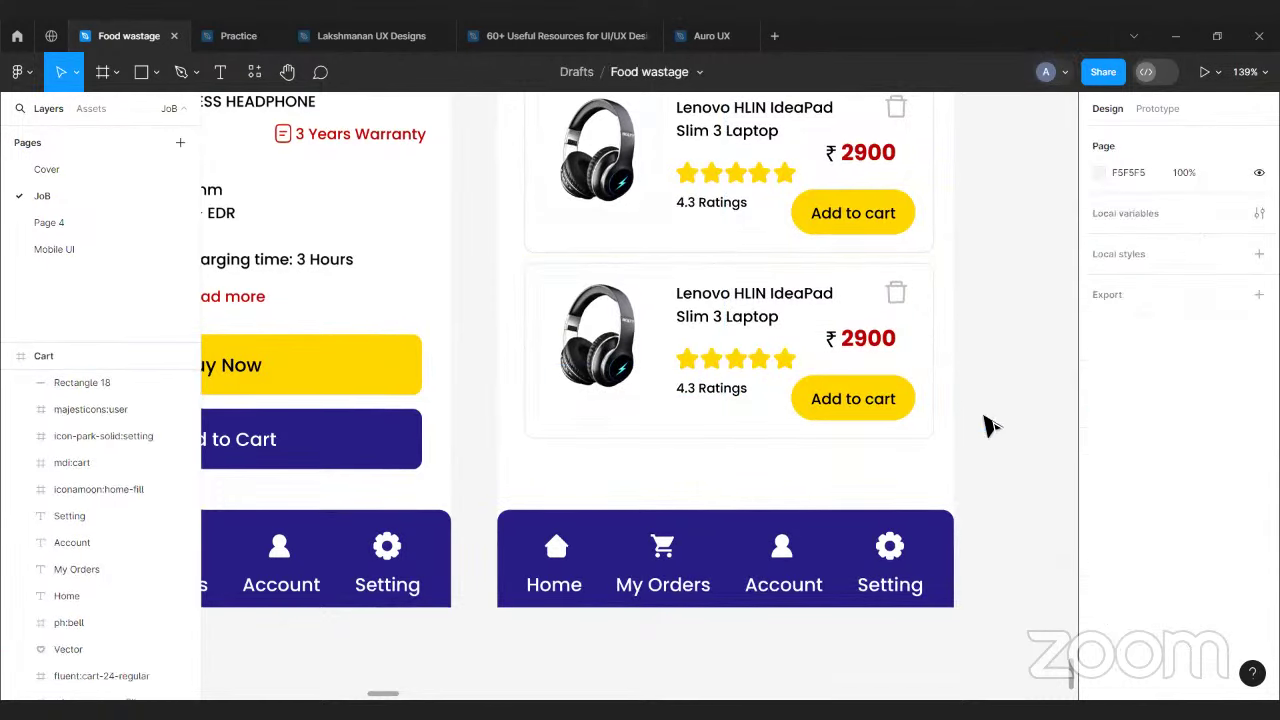
# - Duplicate the second saved product card below it at X 20, Y 718, and send the copy behind the bottom navigation bar
pyautogui.scroll(2, 990, 425)
pyautogui.scroll(-1, 983, 423)
pyautogui.click(778, 421)
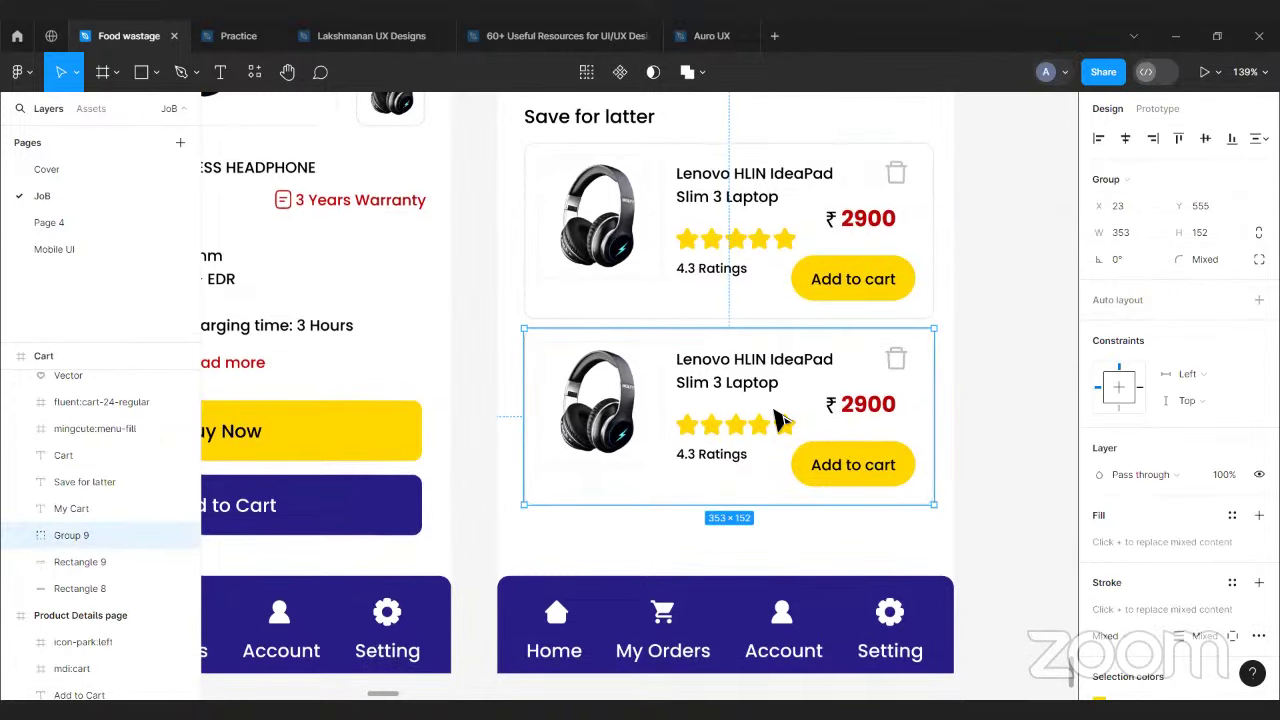
pyautogui.hotkey('ctrl', 'd')
pyautogui.scroll(-5, 783, 421)
pyautogui.moveTo(780, 425); pyautogui.dragTo(777, 505)
pyautogui.scroll(1, 777, 505)
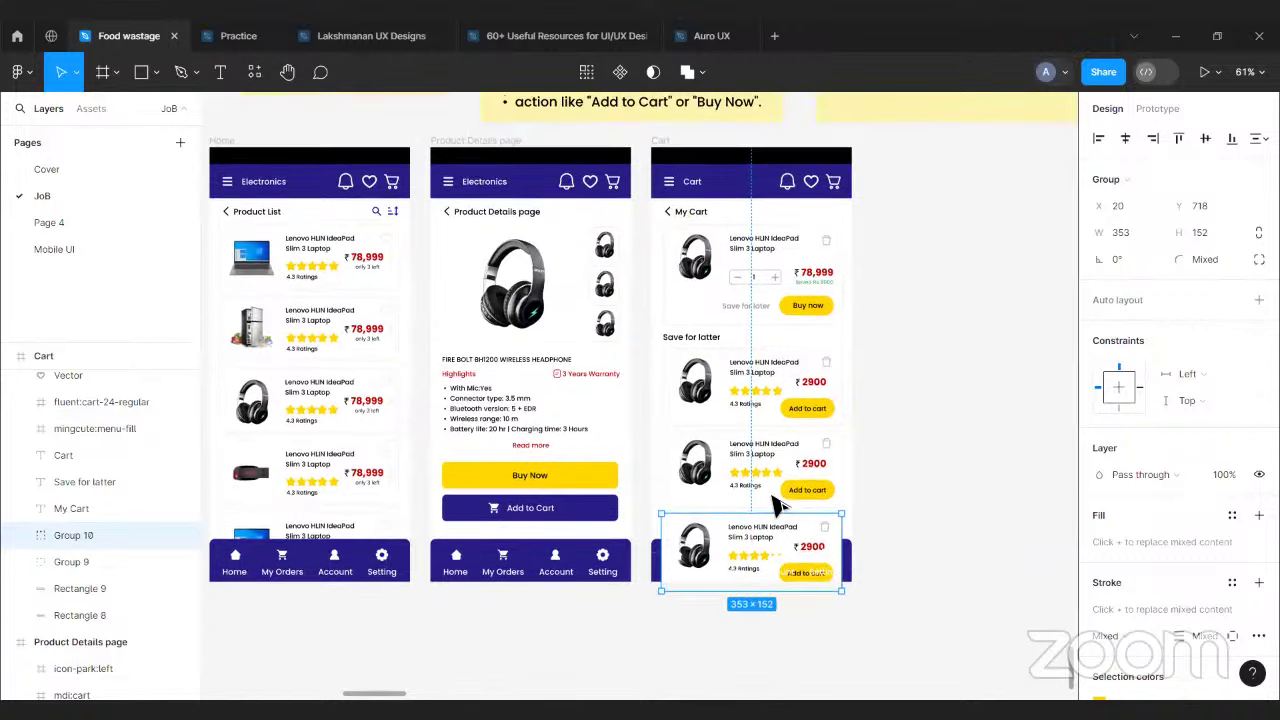
pyautogui.scroll(5, 777, 505)
pyautogui.hotkey('ctrl', 'shift', '[')
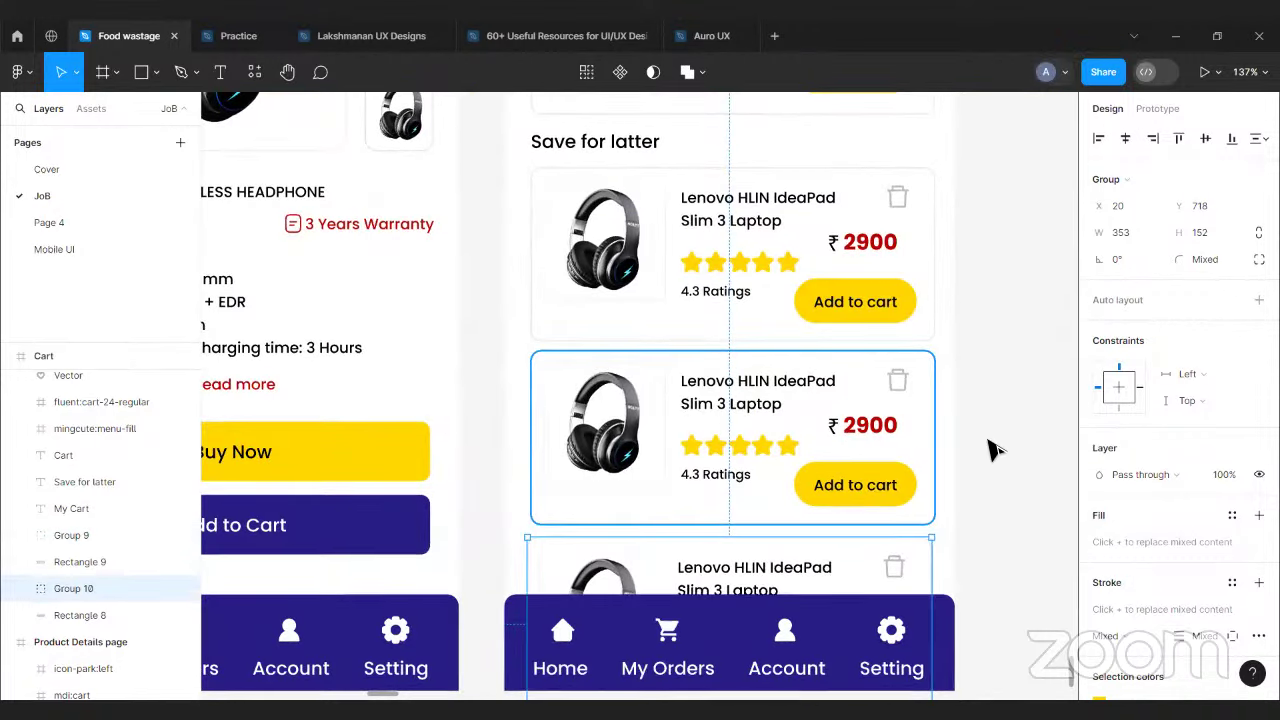
pyautogui.scroll(-2, 975, 475)
pyautogui.click(994, 526)
# - Review the Shopping Cart requirements note line by line and compare it with the Cart screen
pyautogui.scroll(3, 994, 526)
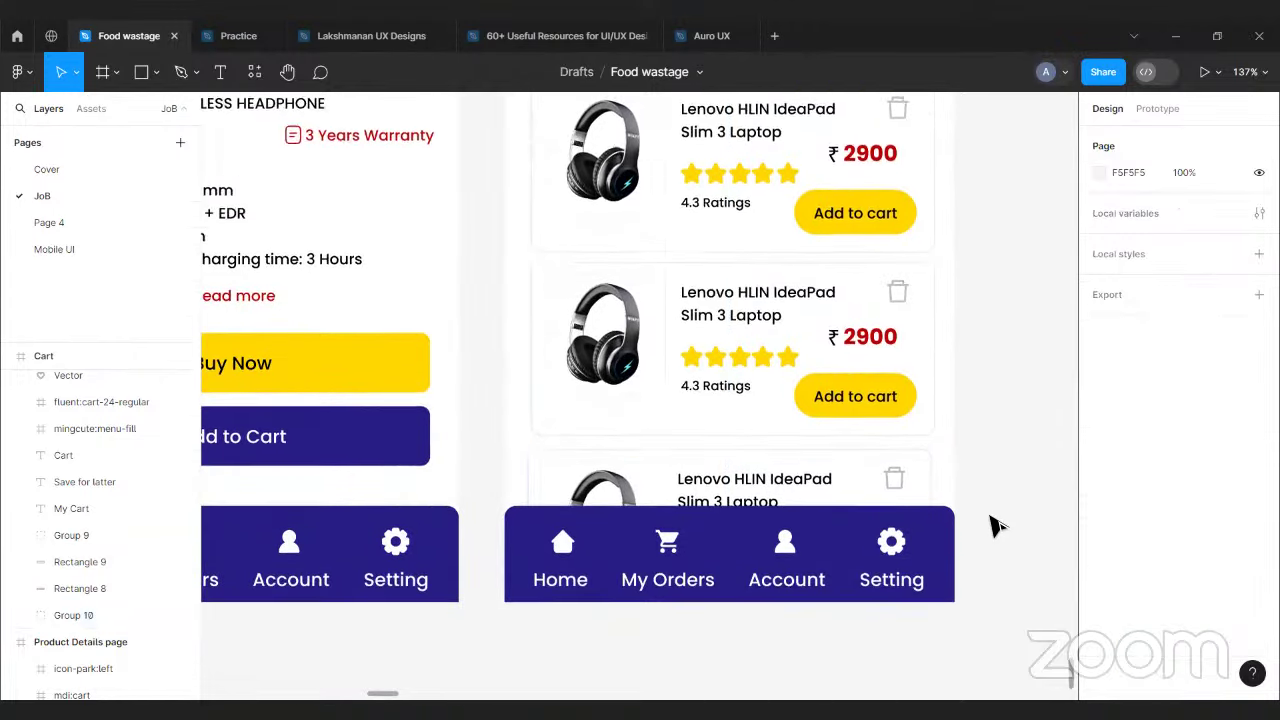
pyautogui.scroll(3, 994, 526)
pyautogui.scroll(-3, 994, 526)
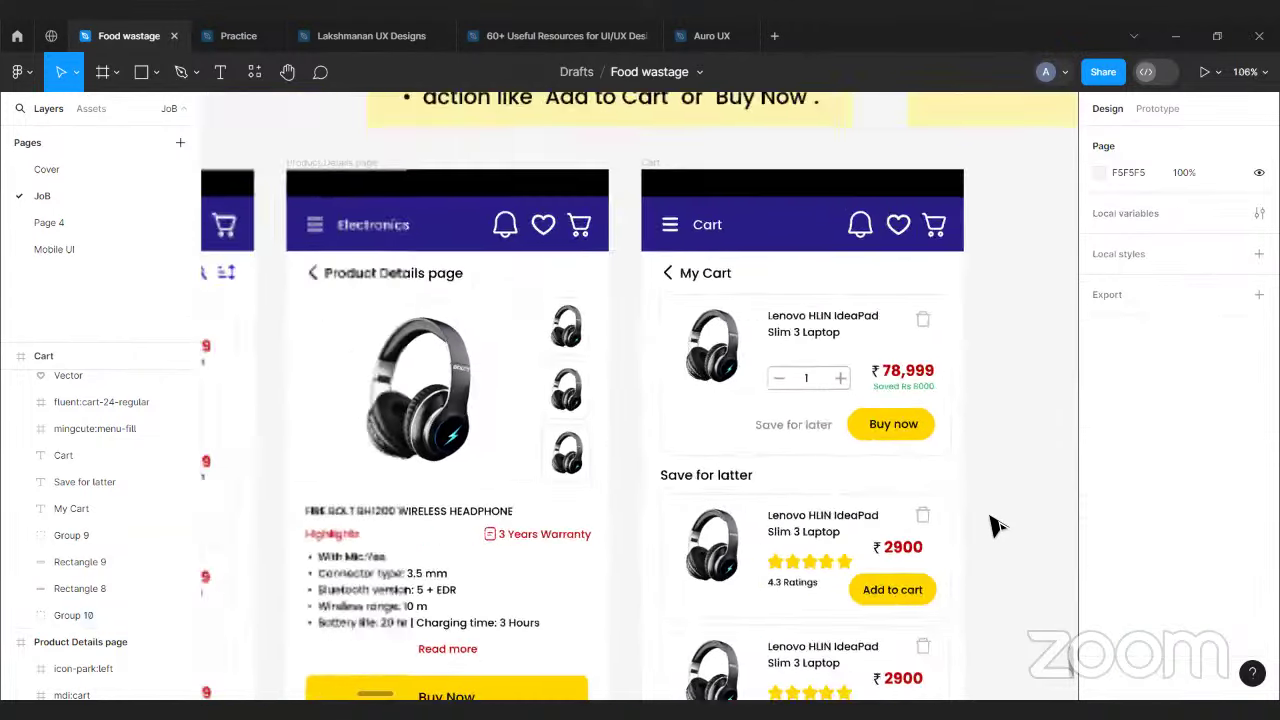
pyautogui.hscroll(2, 994, 526)
pyautogui.scroll(4, 943, 466)
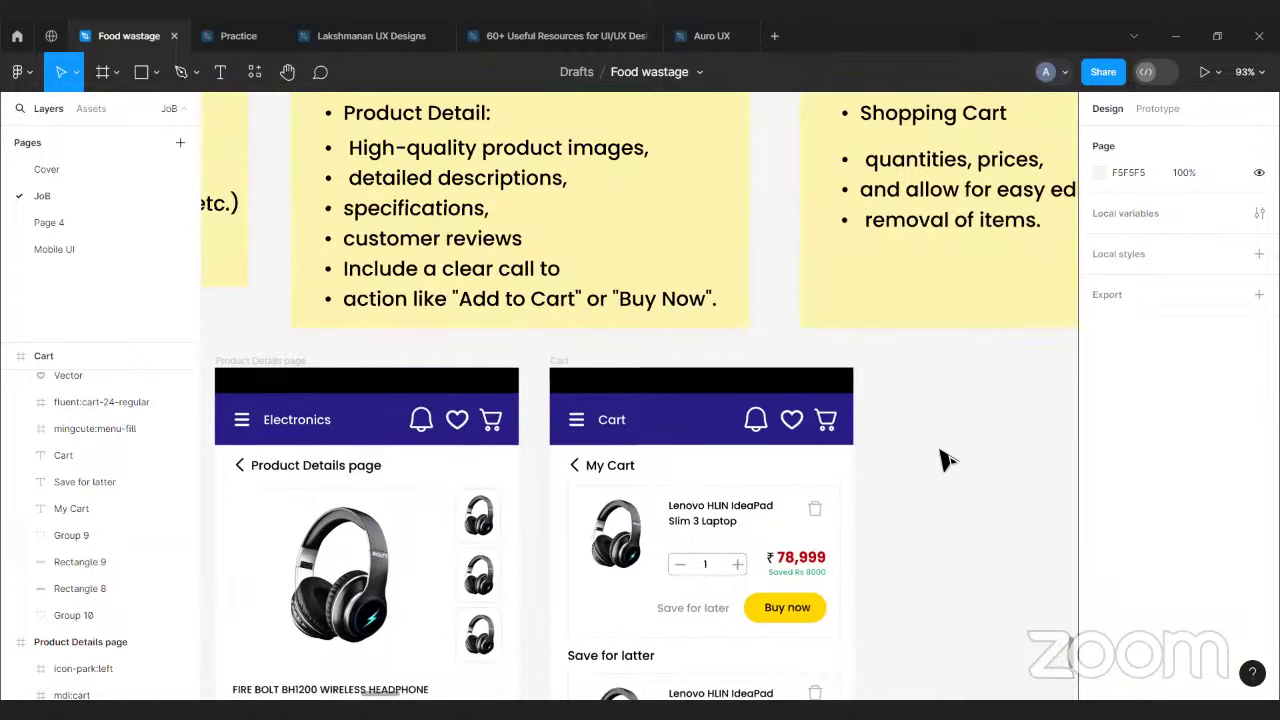
pyautogui.scroll(-3, 943, 460)
pyautogui.hscroll(3, 766, 457)
pyautogui.scroll(3, 729, 363)
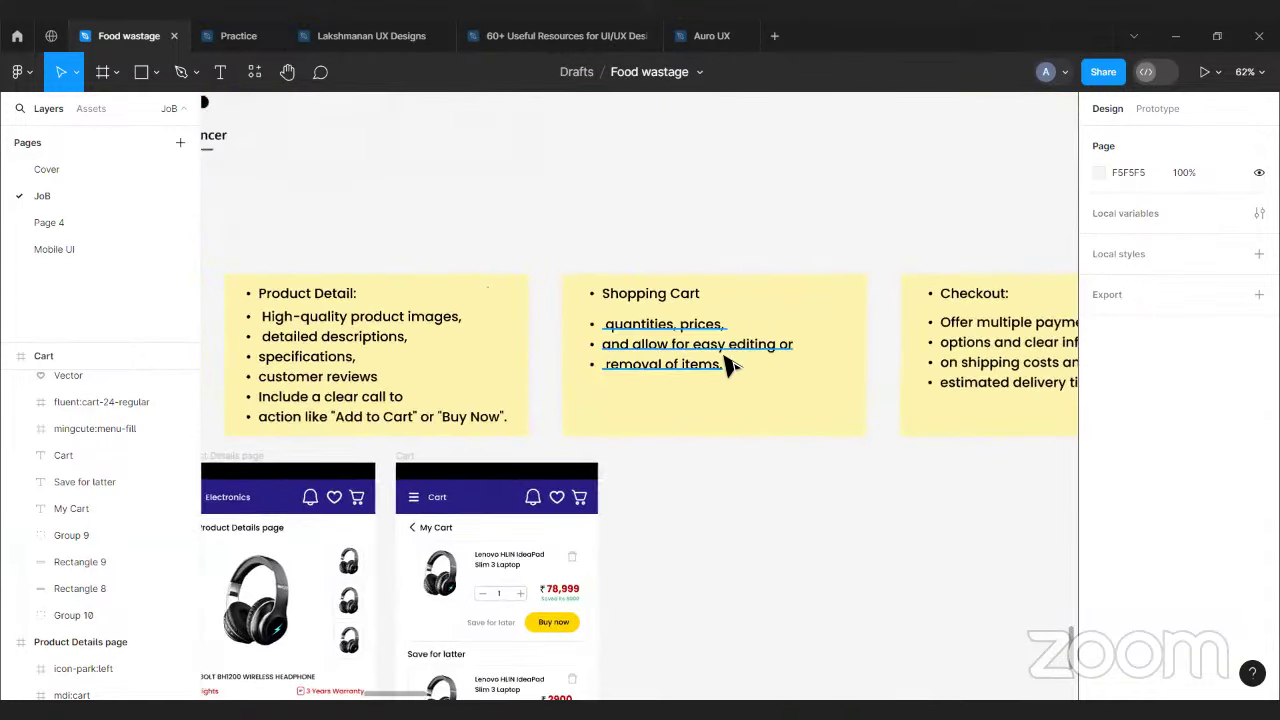
pyautogui.scroll(-1, 690, 337)
pyautogui.doubleClick(617, 114)
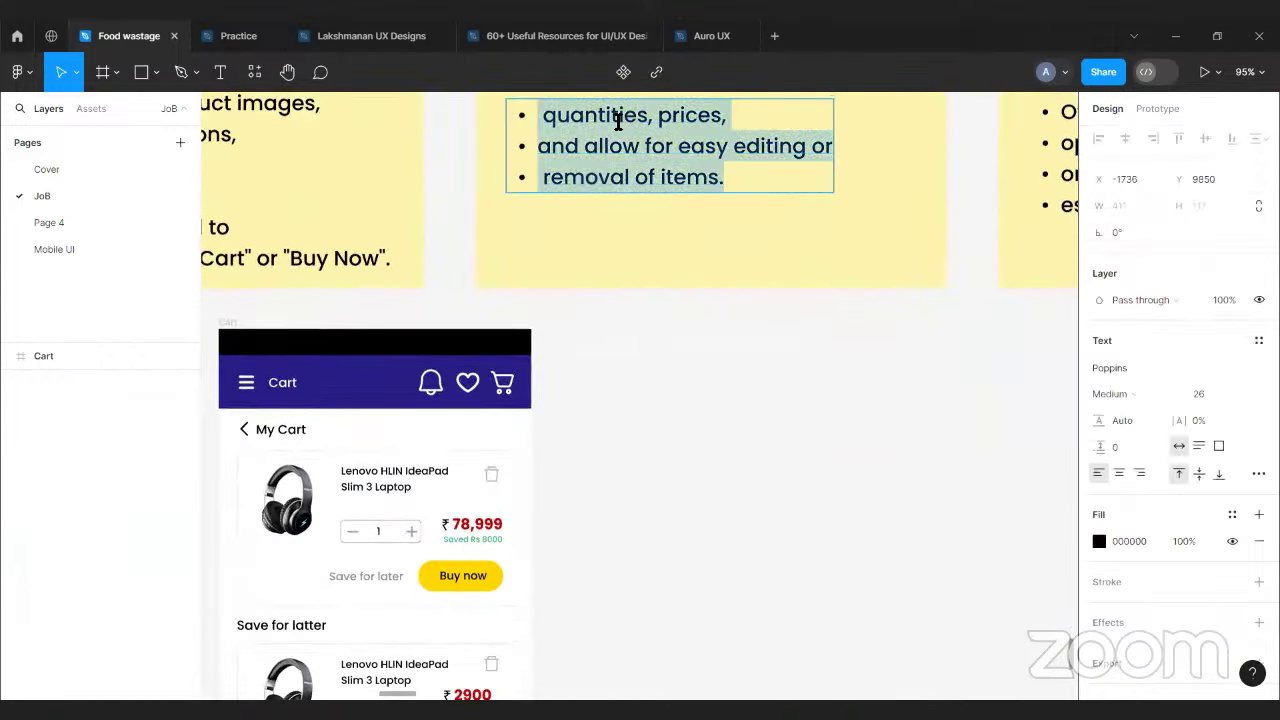
pyautogui.click(682, 114)
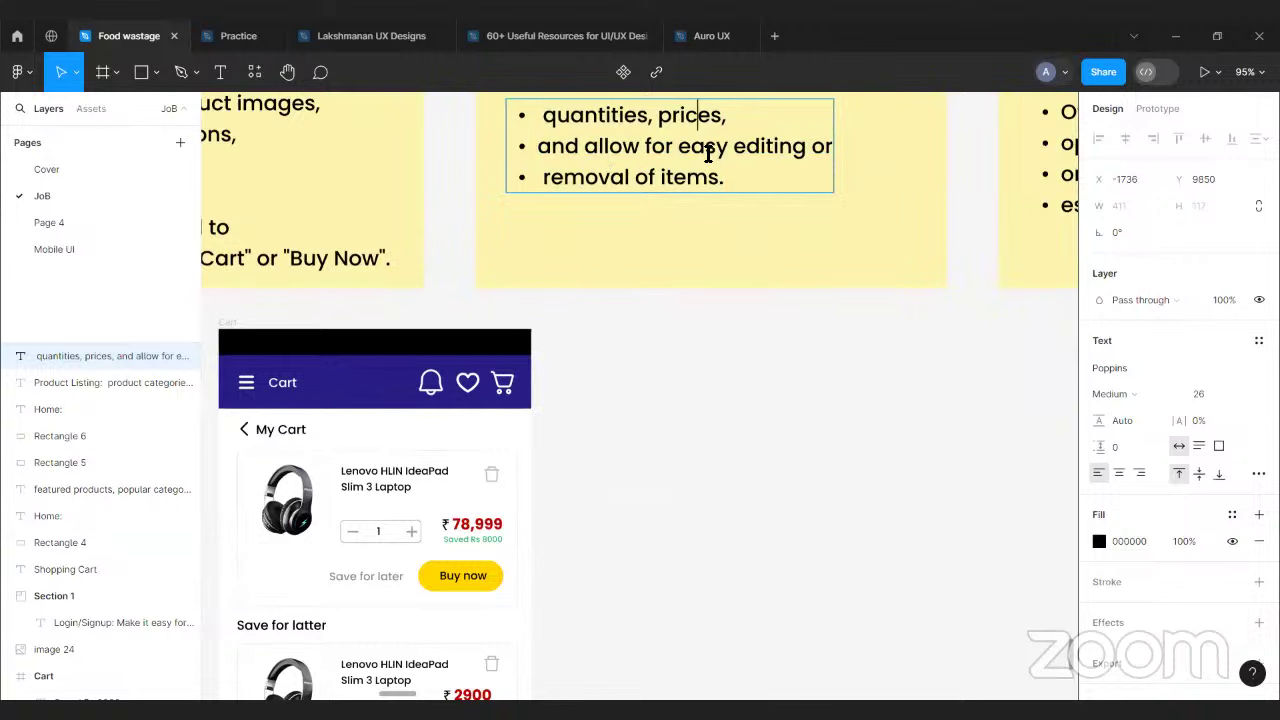
pyautogui.tripleClick(738, 150)
pyautogui.tripleClick(689, 177)
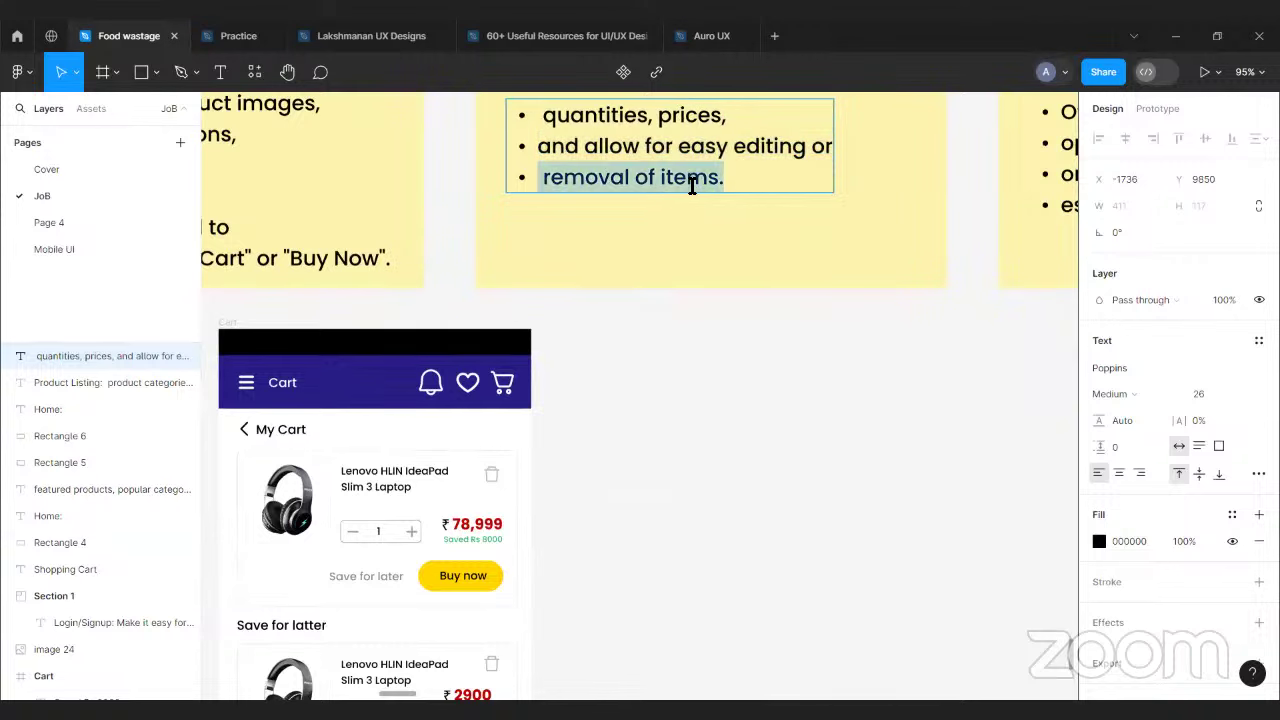
pyautogui.press('Escape')
pyautogui.click(731, 370)
pyautogui.scroll(-4, 729, 371)
pyautogui.hscroll(-4, 729, 371)
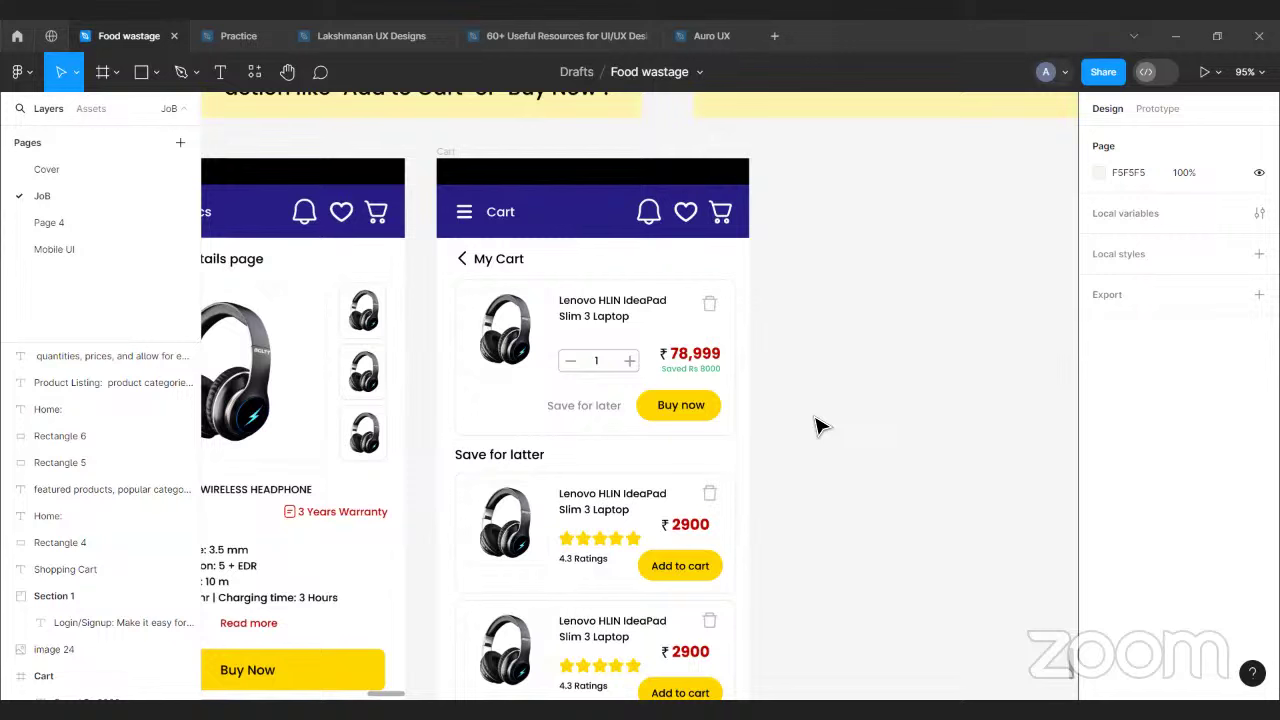
# - Change the rating text on the first two "Save for latter" product cards to 4.7 Ratings
pyautogui.scroll(-1, 577, 577)
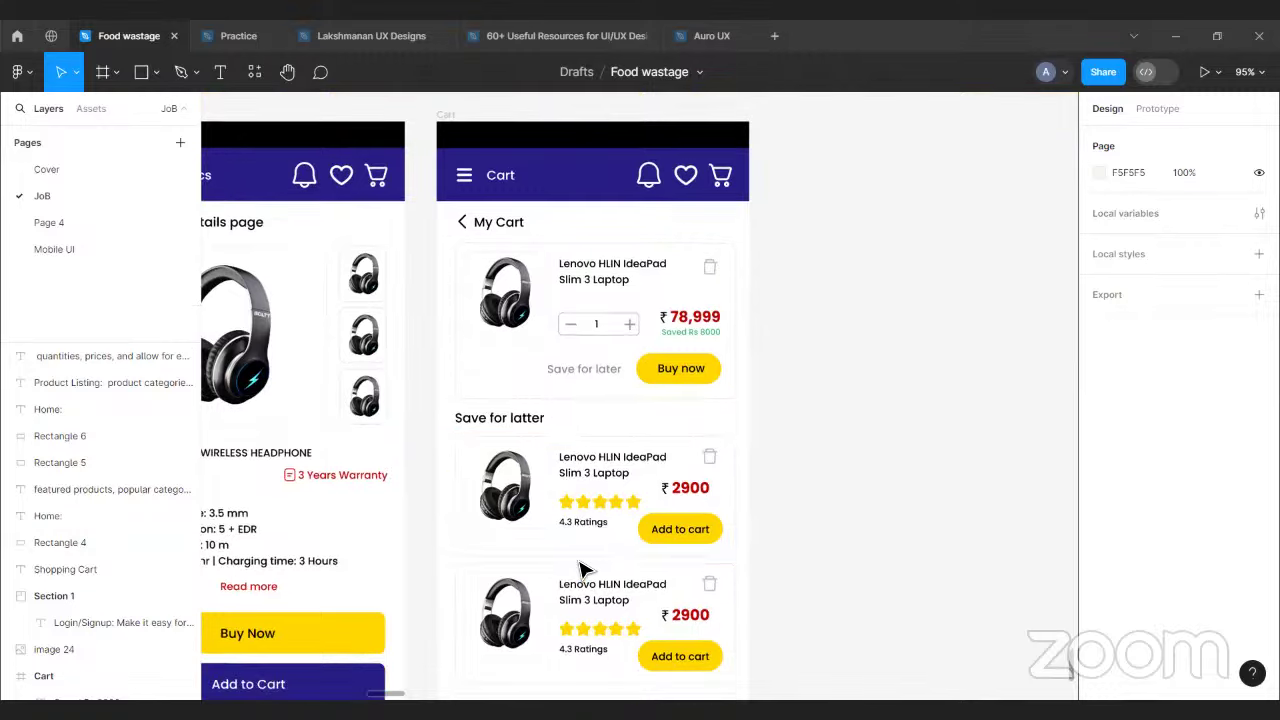
pyautogui.click(585, 537)
pyautogui.doubleClick(580, 523)
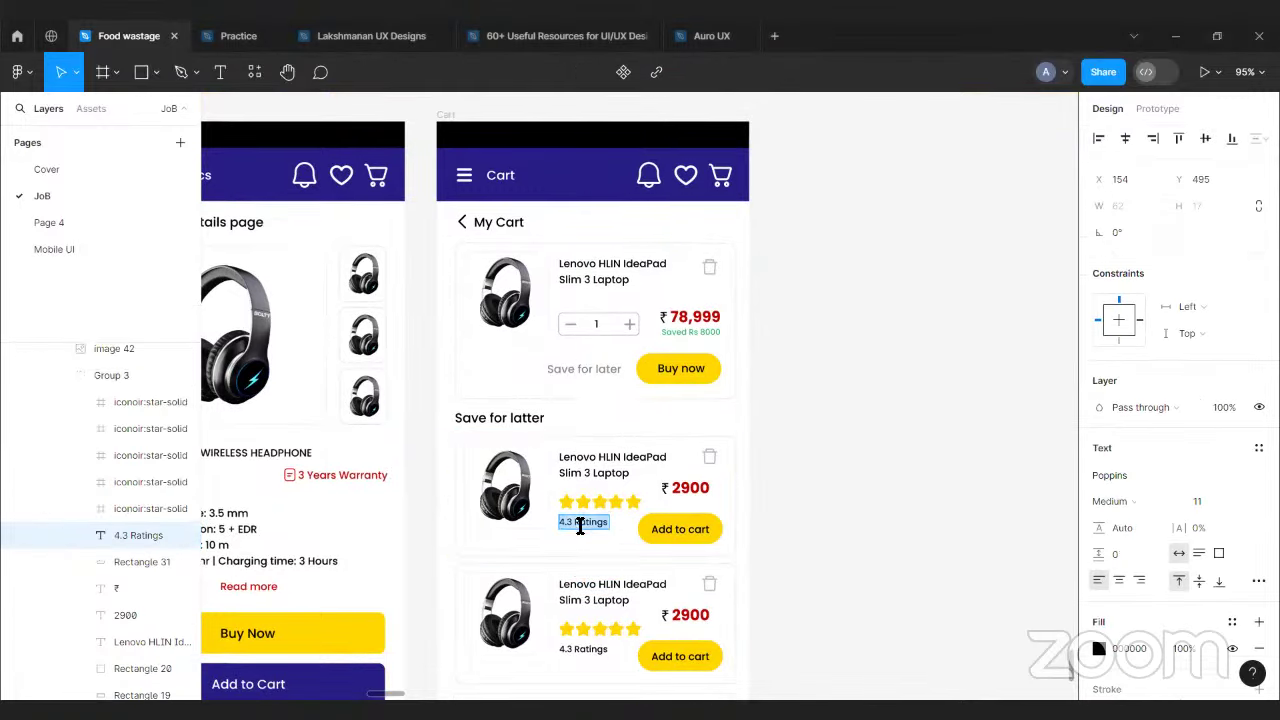
pyautogui.press('BackSpace')
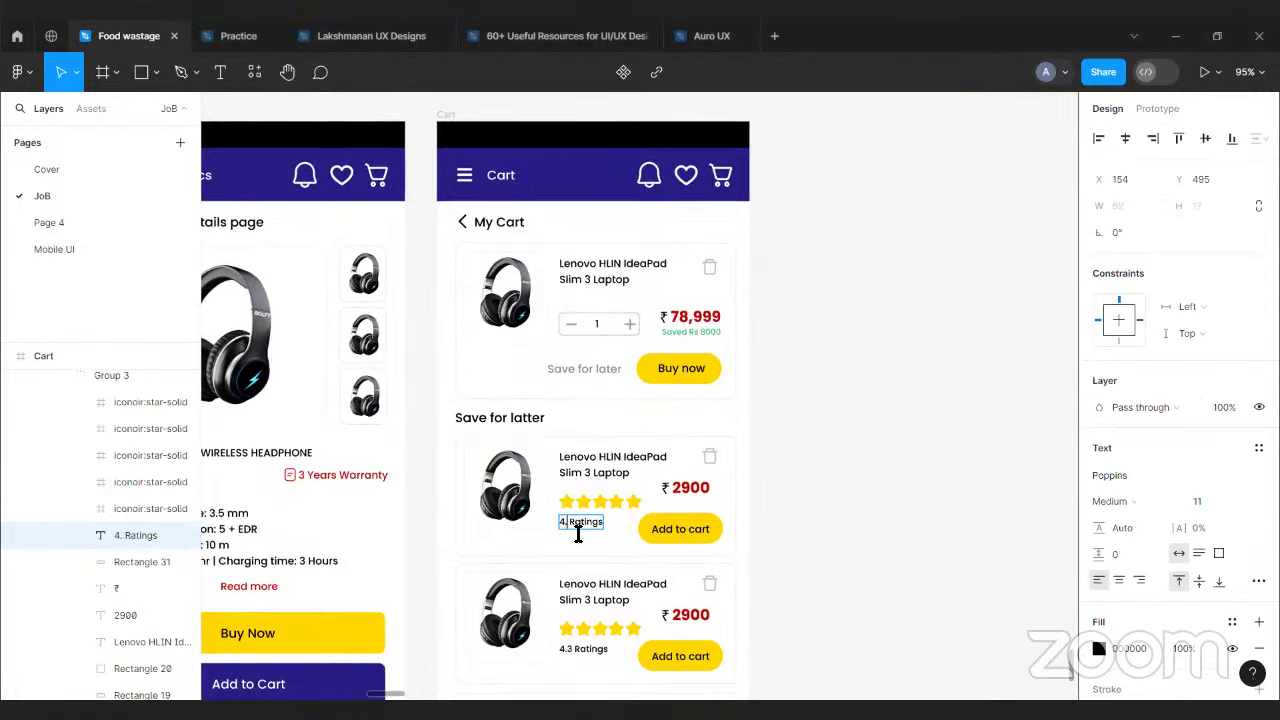
pyautogui.write('7')
pyautogui.click(574, 652)
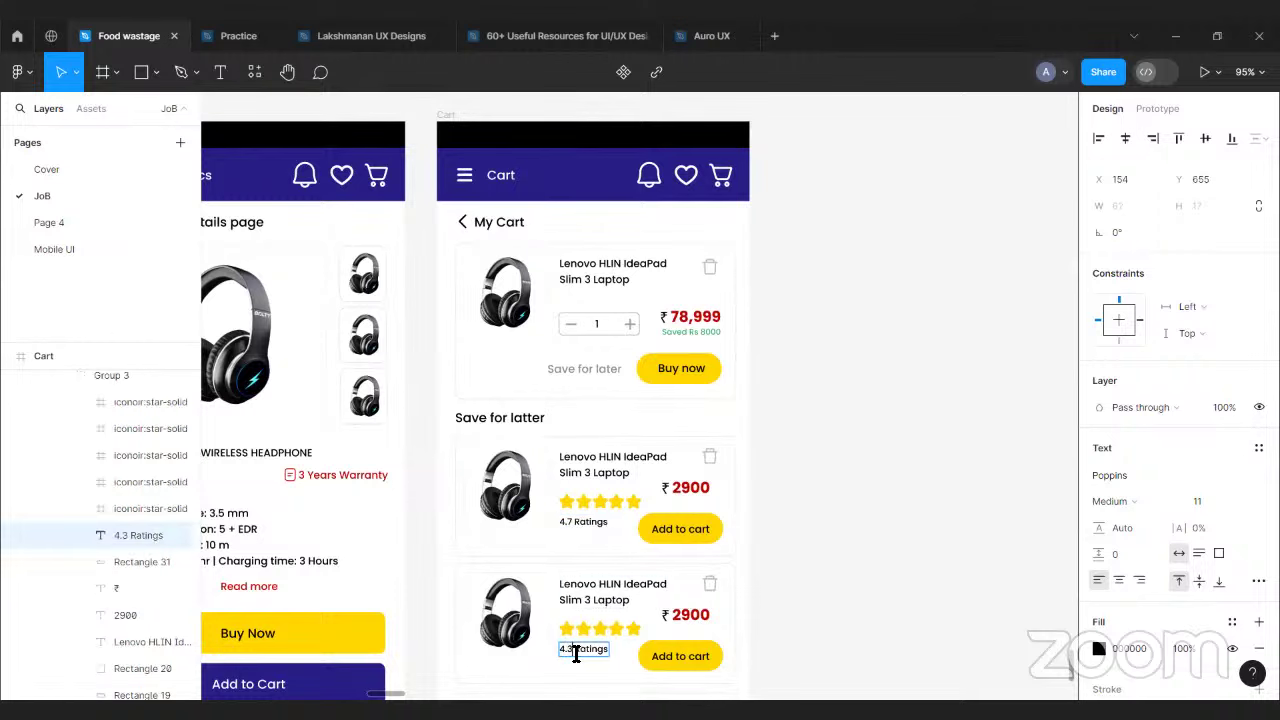
pyautogui.press('BackSpace')
pyautogui.write('7')
pyautogui.click(866, 627)
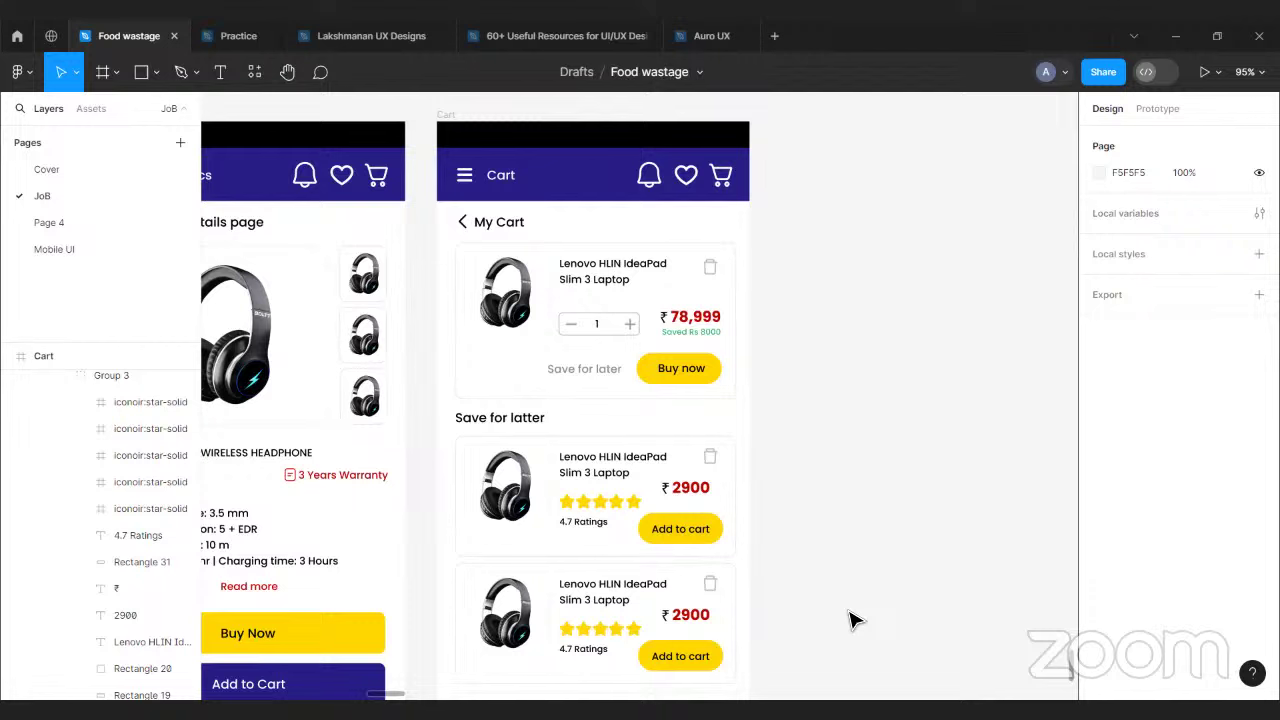
# - Review the Product Detail and Shopping Cart requirement notes against the Product Details and Cart screens
pyautogui.scroll(-3, 812, 518)
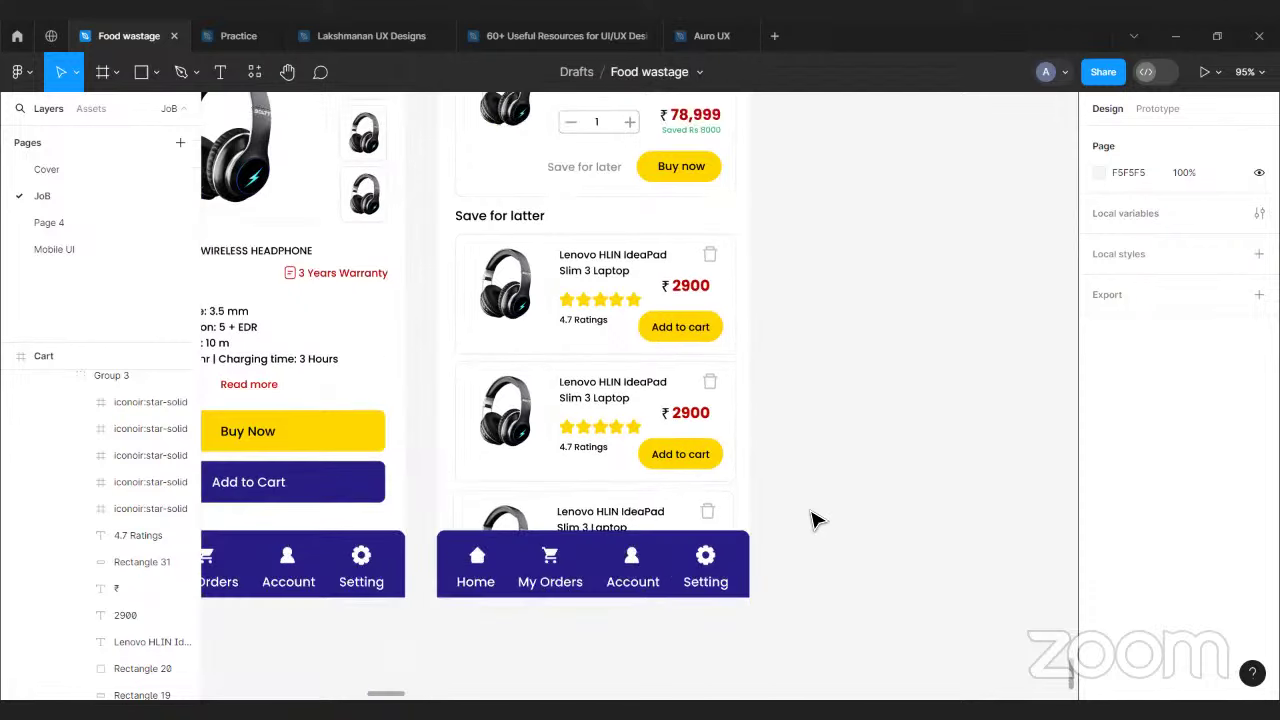
pyautogui.scroll(-3, 812, 518)
pyautogui.scroll(5, 812, 518)
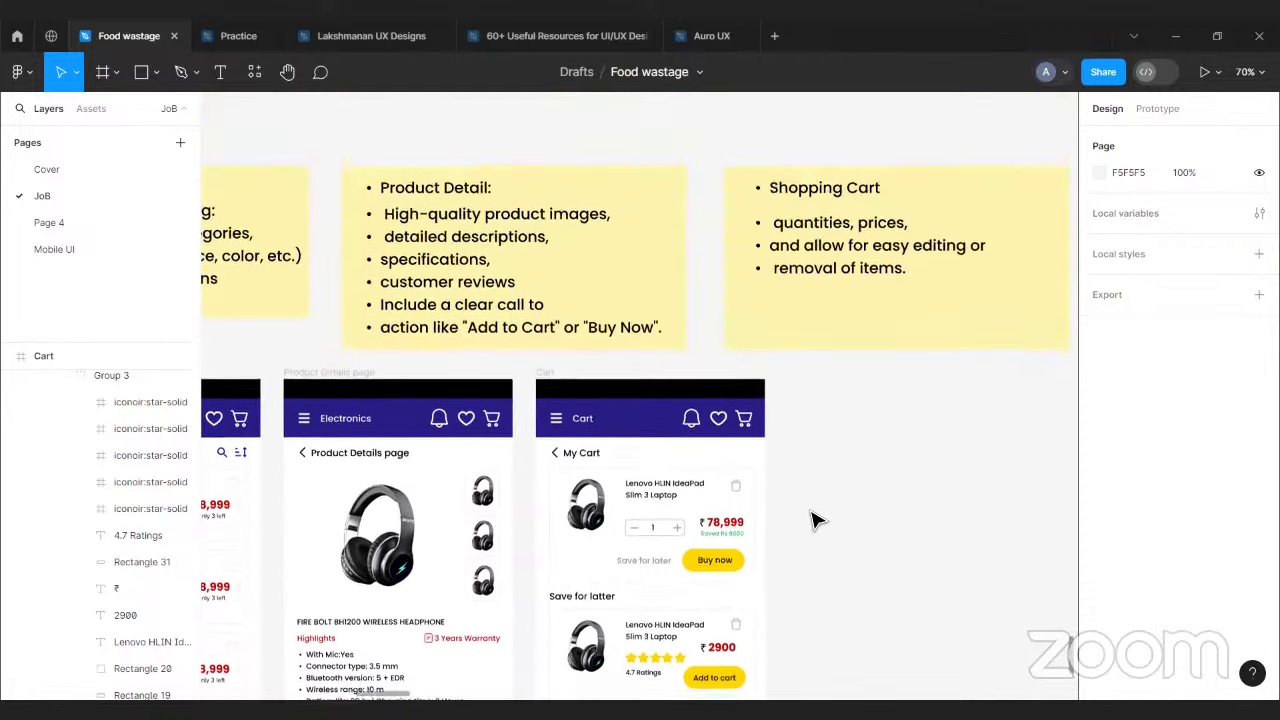
pyautogui.hscroll(2, 760, 480)
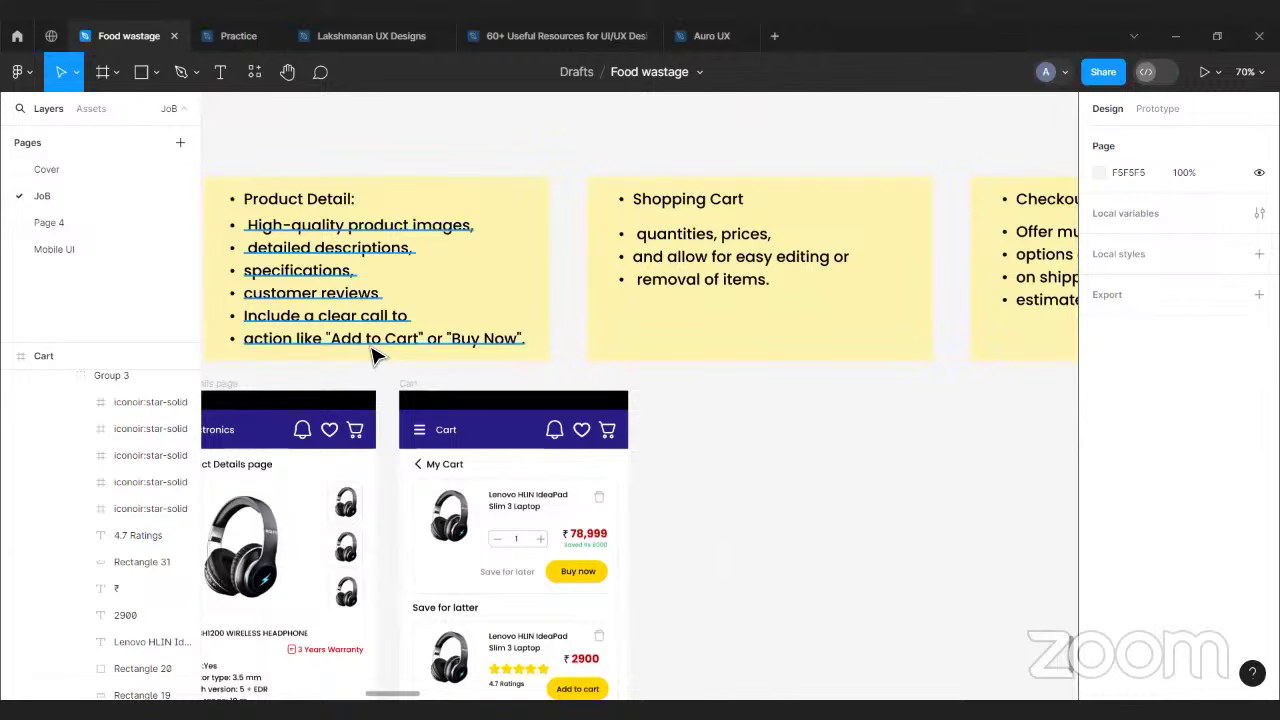
pyautogui.doubleClick(478, 338)
pyautogui.doubleClick(466, 338)
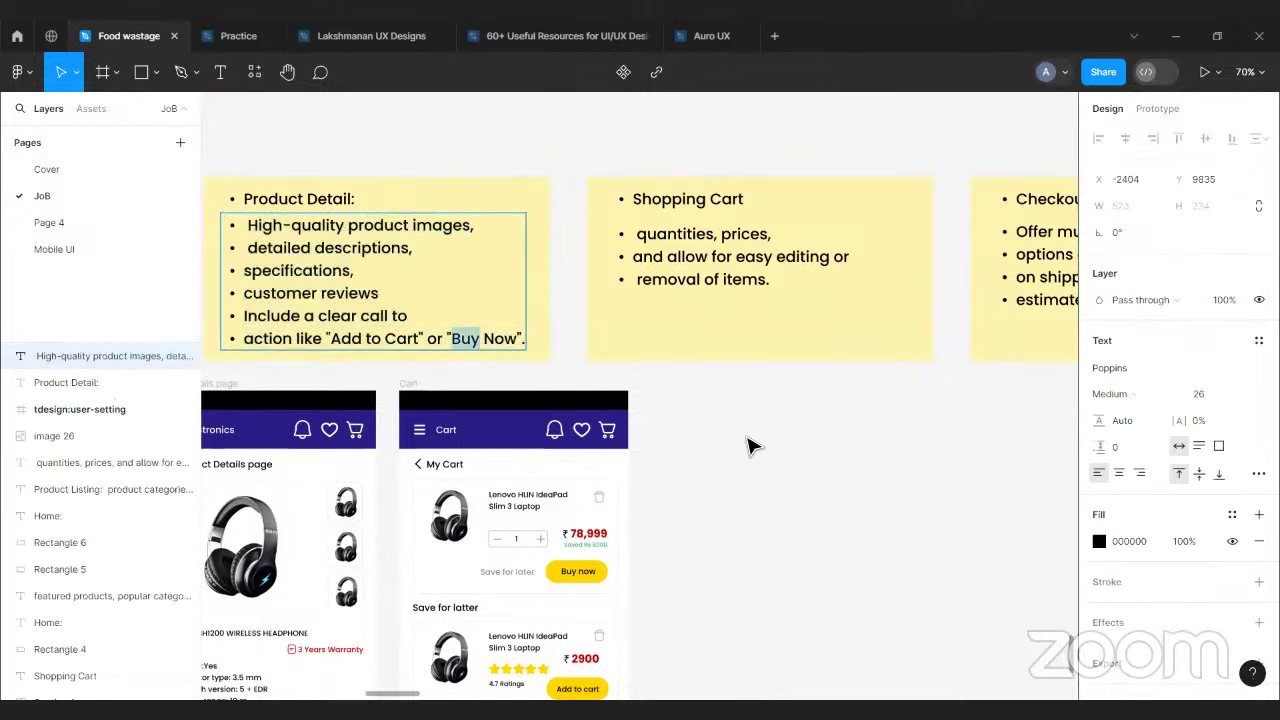
pyautogui.press('Escape')
pyautogui.hscroll(-5, 703, 451)
pyautogui.scroll(-5, 600, 520)
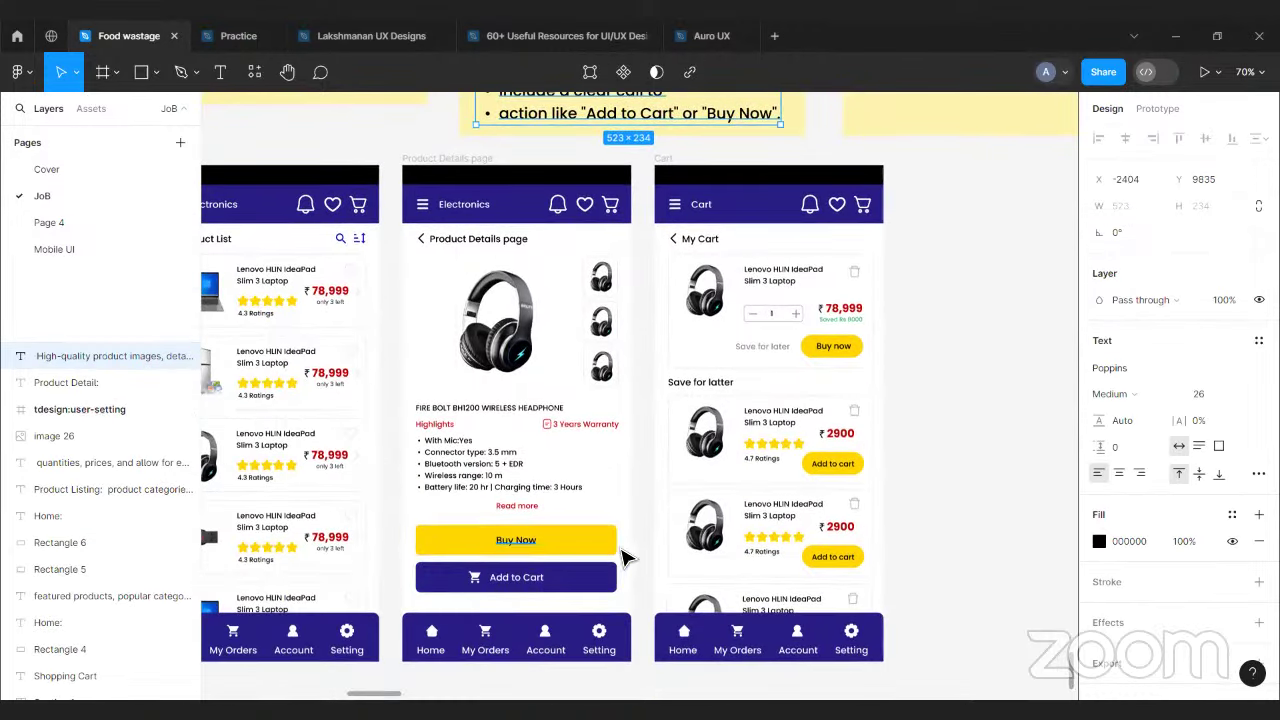
pyautogui.hscroll(4, 600, 500)
pyautogui.scroll(3, 606, 431)
pyautogui.click(594, 283)
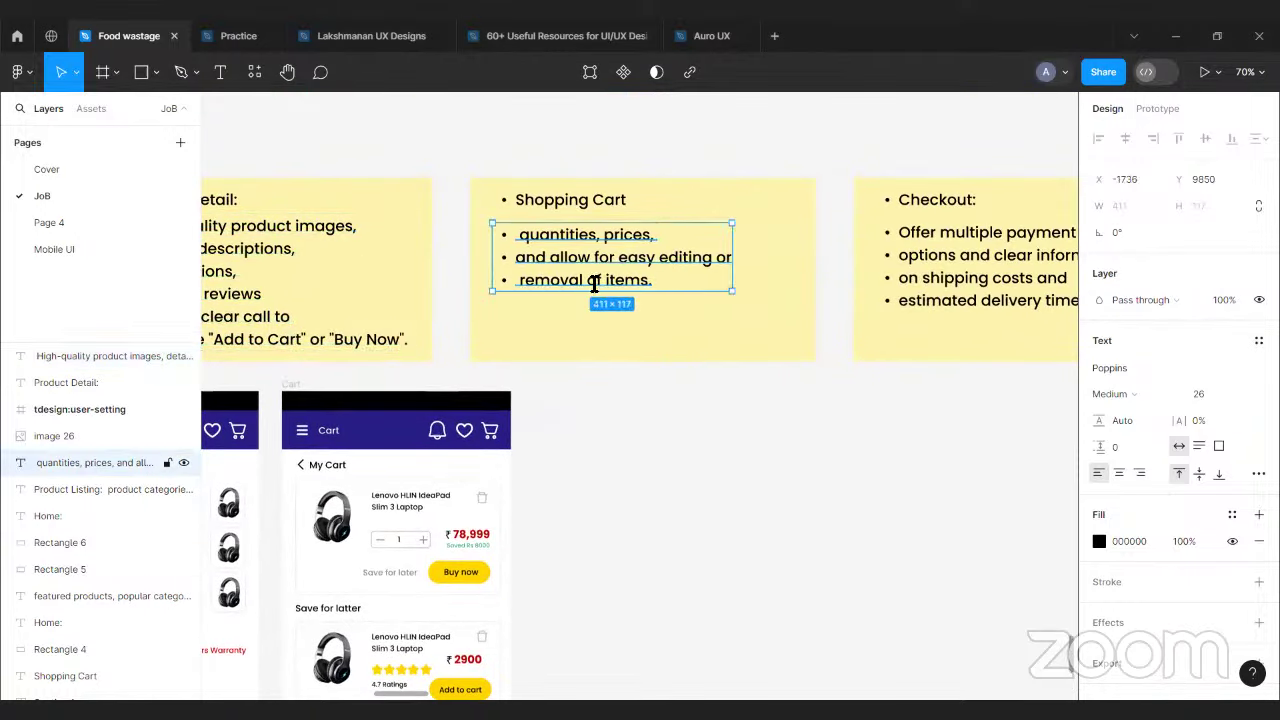
pyautogui.doubleClick(594, 283)
pyautogui.scroll(-2, 600, 488)
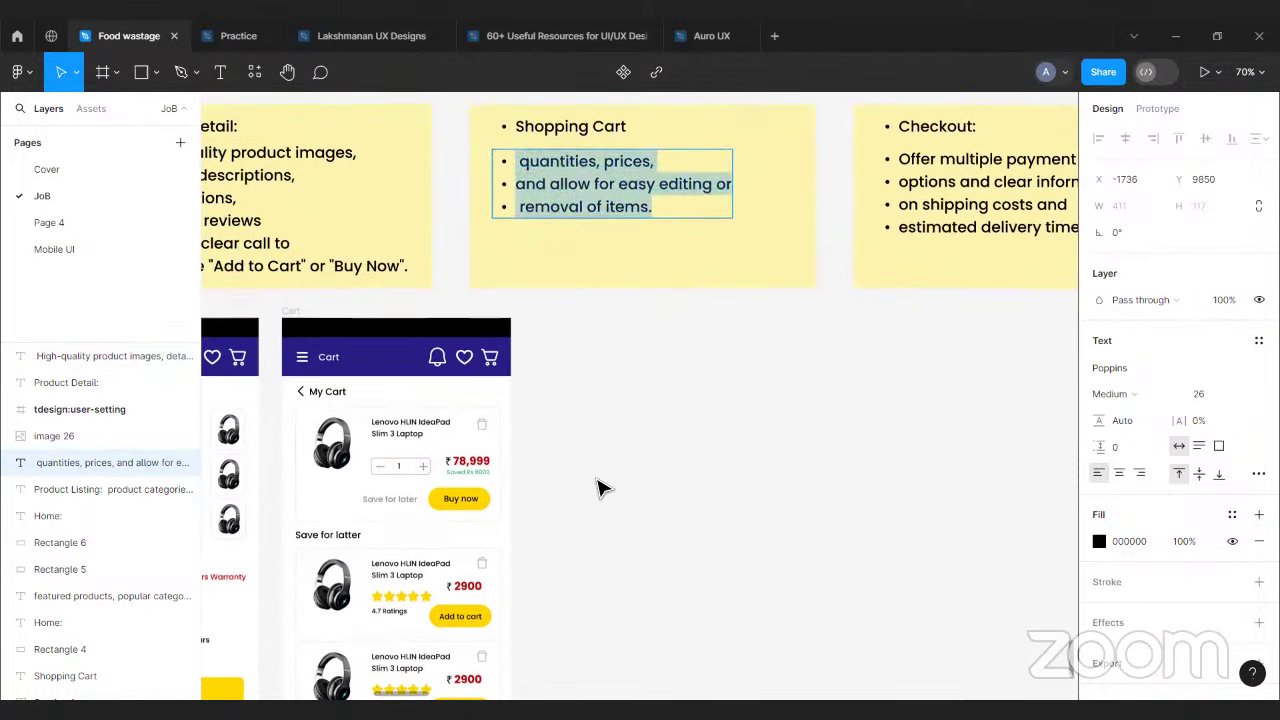
pyautogui.press('Escape')
# - Duplicate the whole Cart screen frame beside the original as the base for the checkout screen
pyautogui.scroll(-2, 634, 463)
pyautogui.scroll(-3, 609, 434)
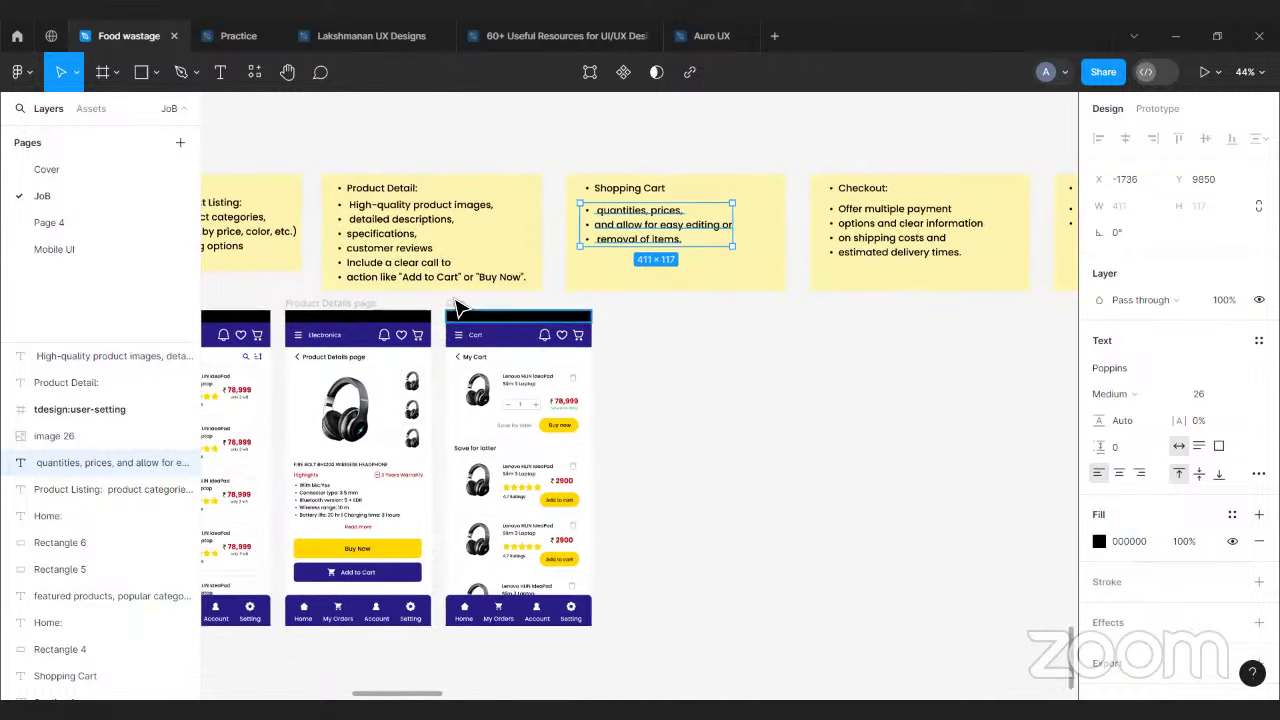
pyautogui.click(455, 305)
pyautogui.hotkey('ctrl', 'd')
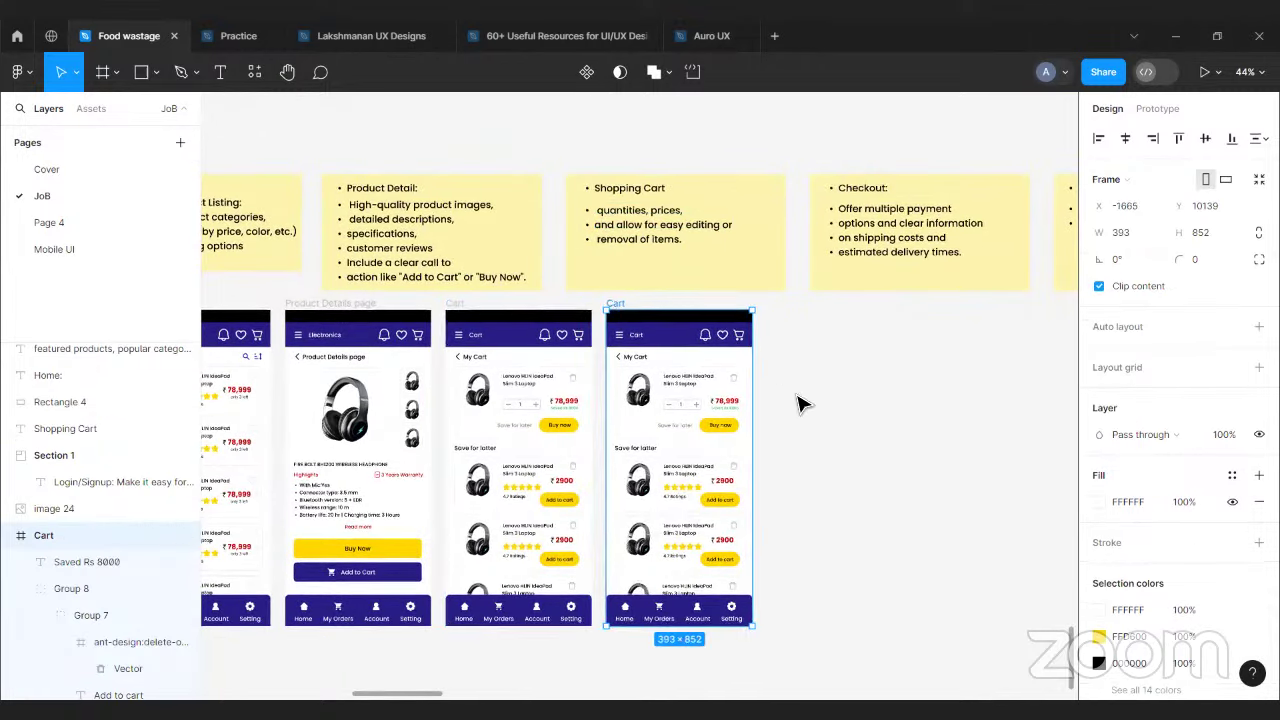
pyautogui.click(800, 404)
# - Change the header title of the duplicated Cart screen to "Checkout"
pyautogui.scroll(5, 802, 405)
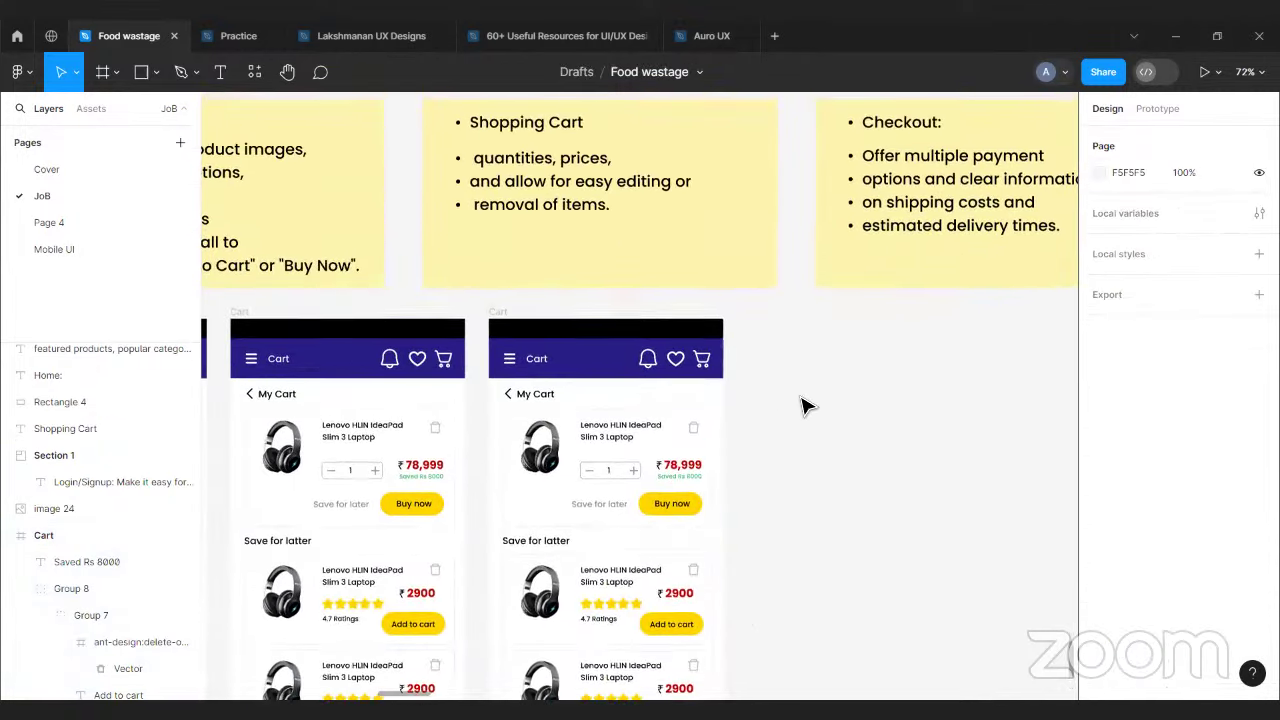
pyautogui.scroll(3, 808, 406)
pyautogui.hscroll(4, 808, 406)
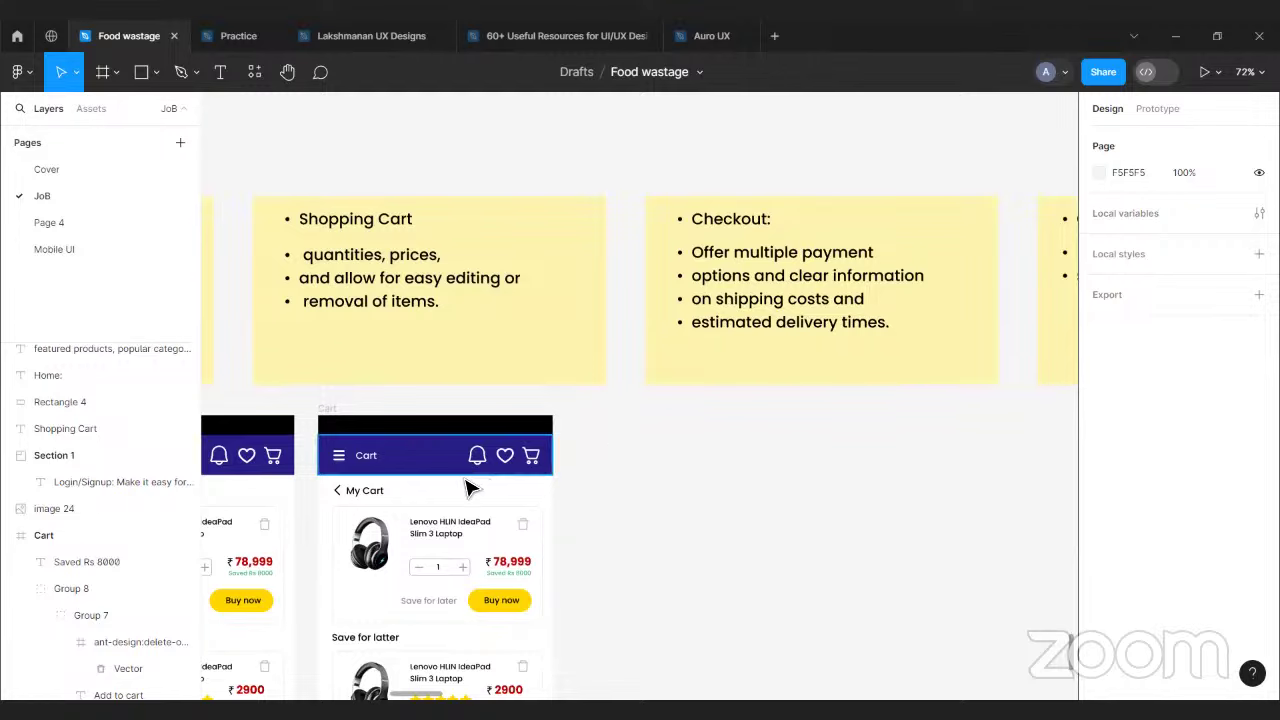
pyautogui.scroll(-2, 450, 475)
pyautogui.scroll(5, 365, 385)
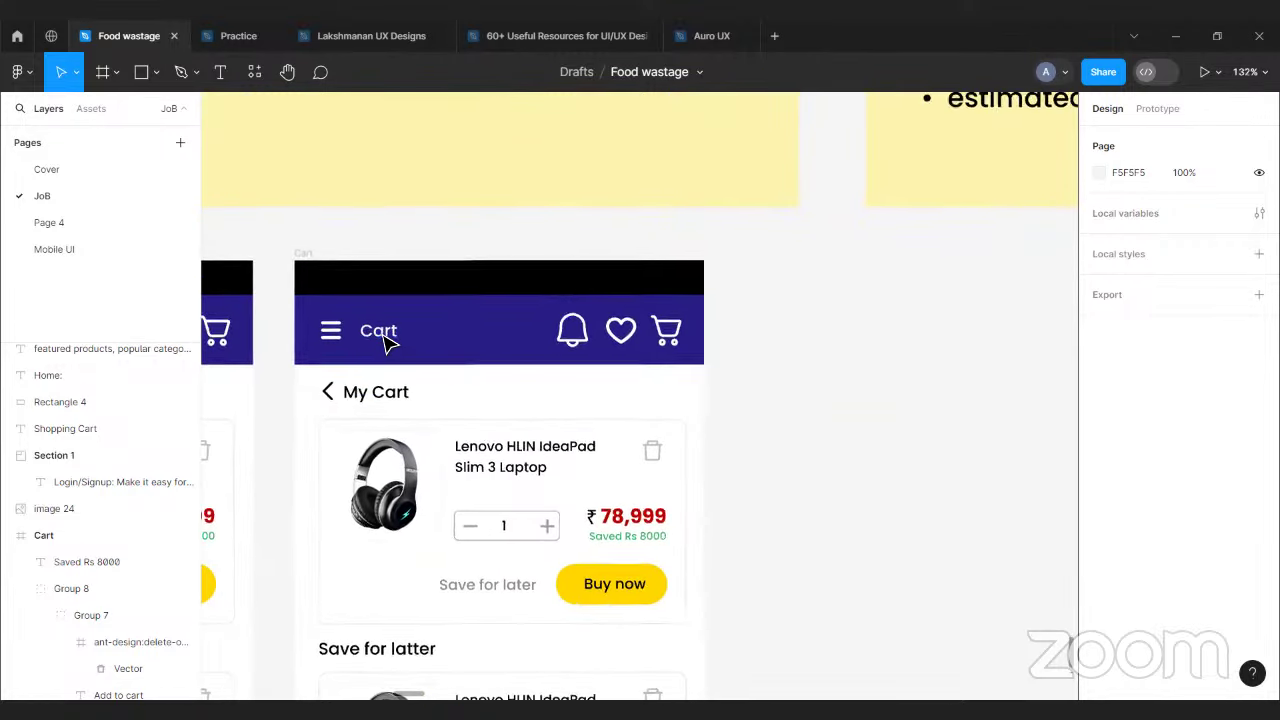
pyautogui.doubleClick(380, 332)
pyautogui.write('C')
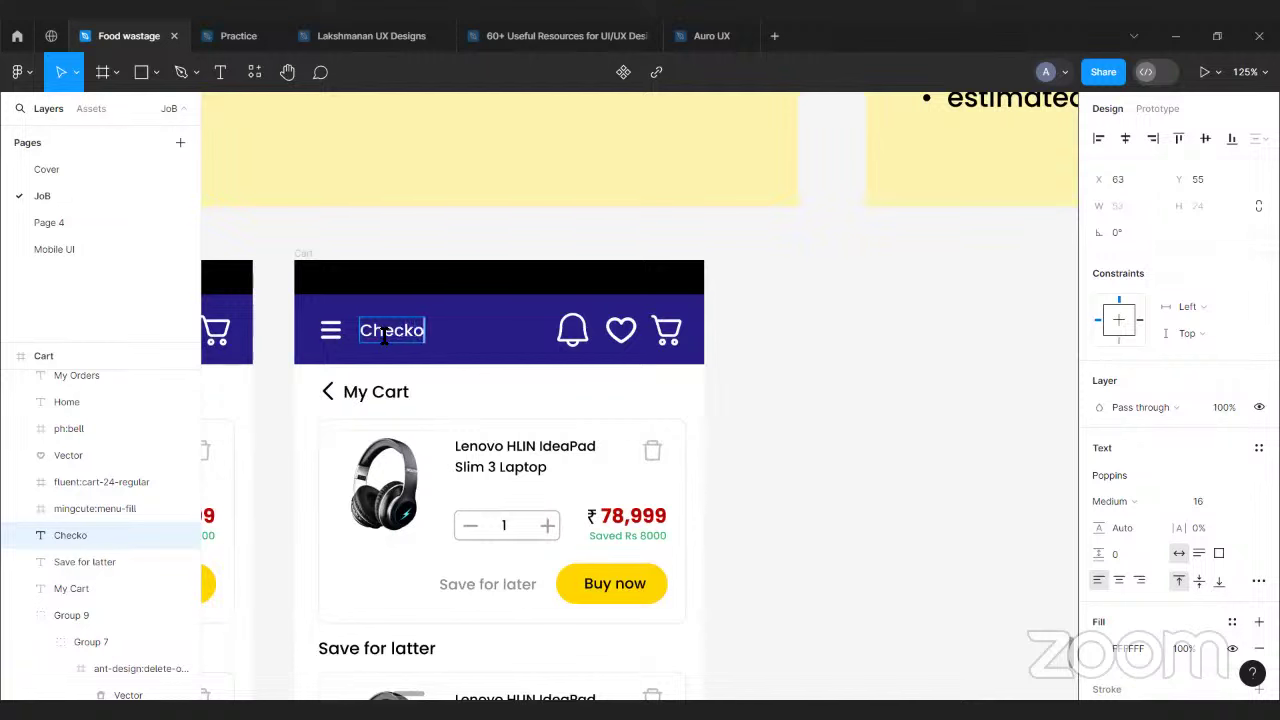
pyautogui.press('Escape')
pyautogui.click(790, 401)
# - Replace the menu icon in the Checkout header with the back arrow from the My Cart row, placed at X 16, Y 49
pyautogui.hscroll(-5, 790, 402)
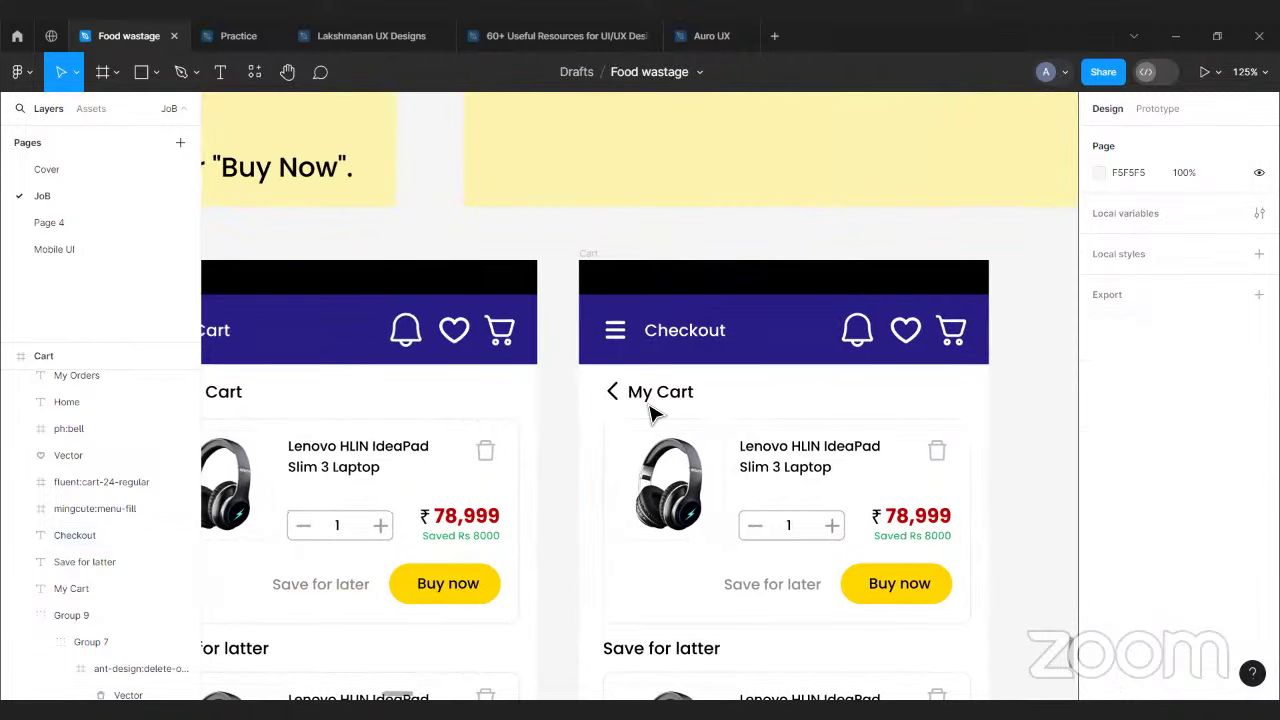
pyautogui.hscroll(-1, 648, 390)
pyautogui.click(633, 340)
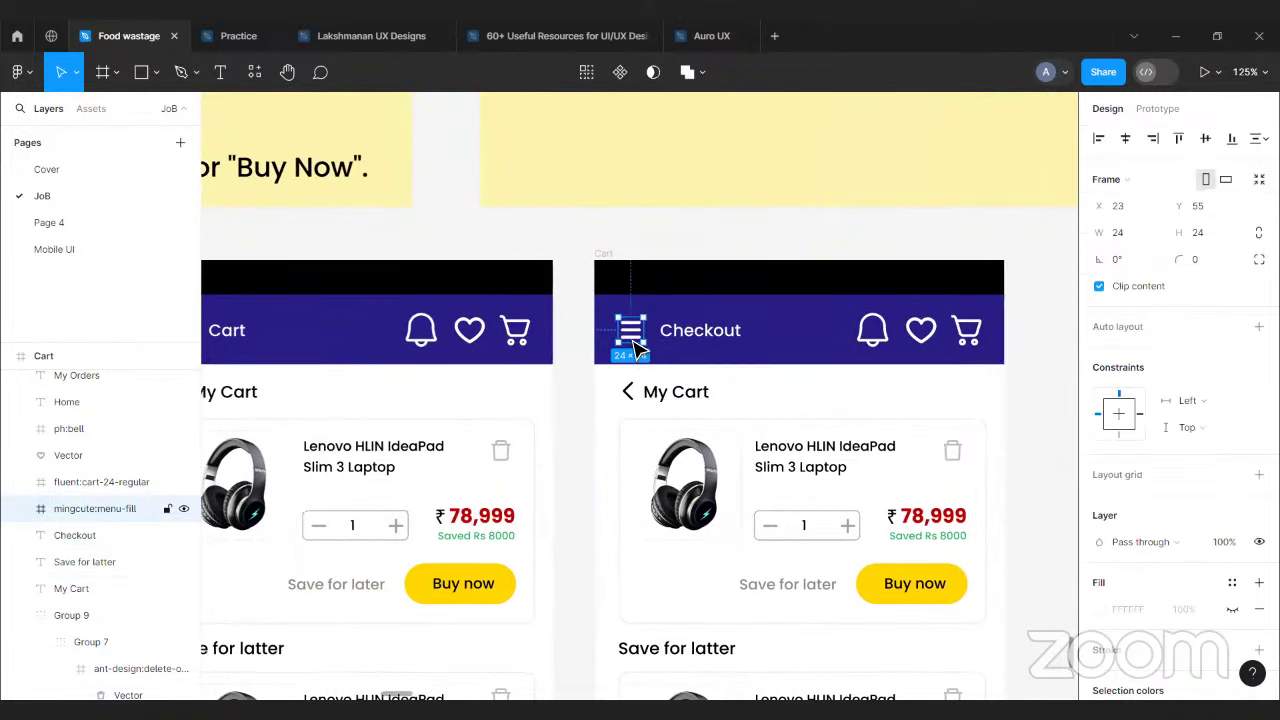
pyautogui.press('Delete')
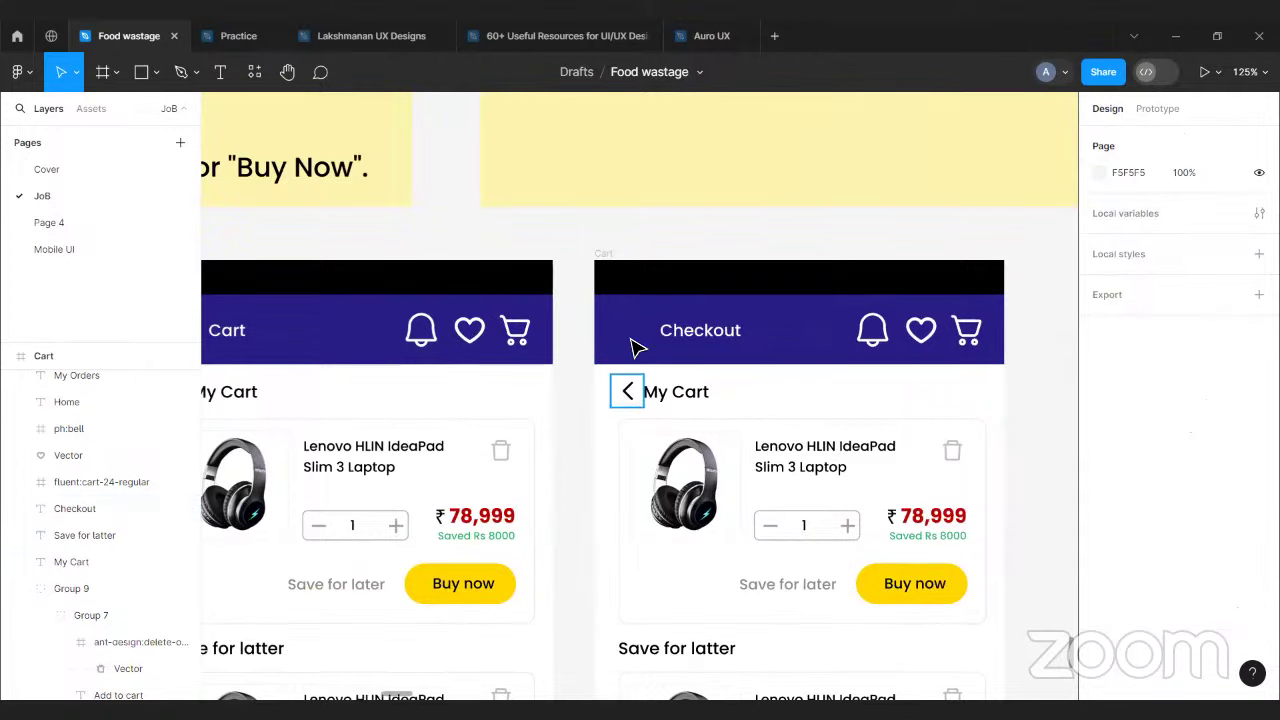
pyautogui.moveTo(627, 391); pyautogui.dragTo(630, 341)
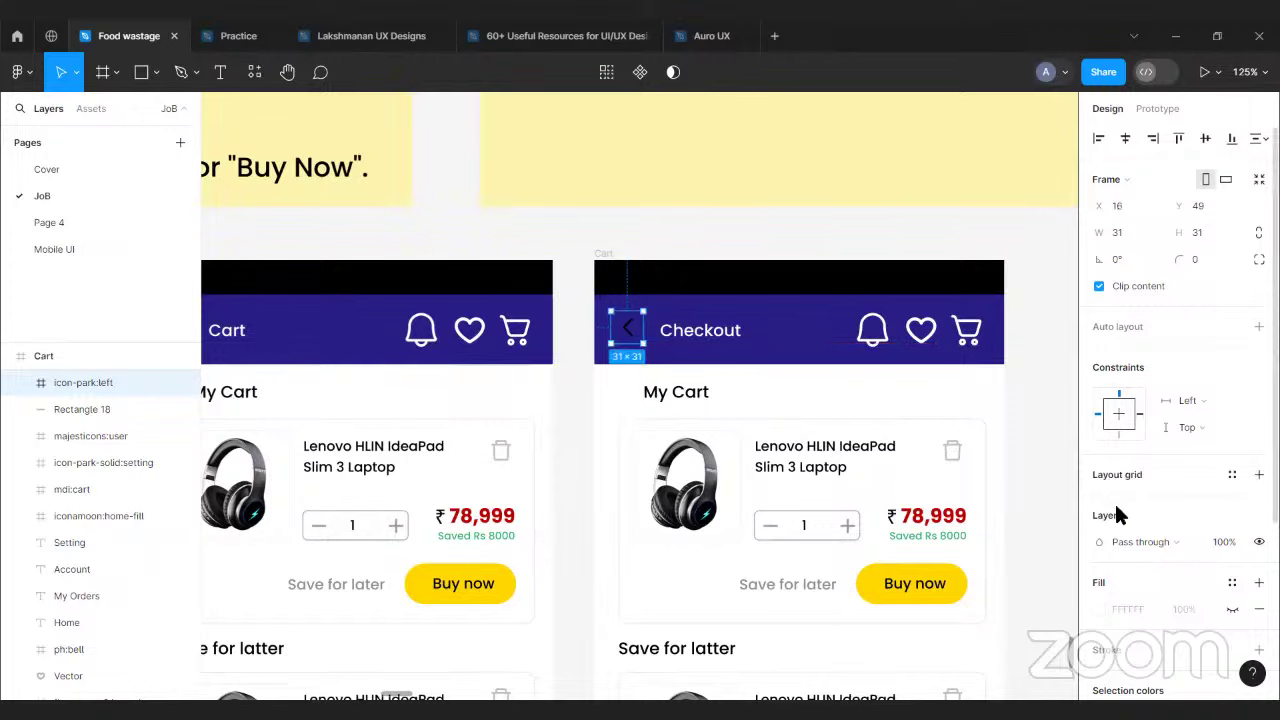
# - Set the colour of the back arrow in the Checkout header to FFFFFF
pyautogui.scroll(-3, 1105, 512)
pyautogui.click(1099, 467)
pyautogui.write('FFFFFF')
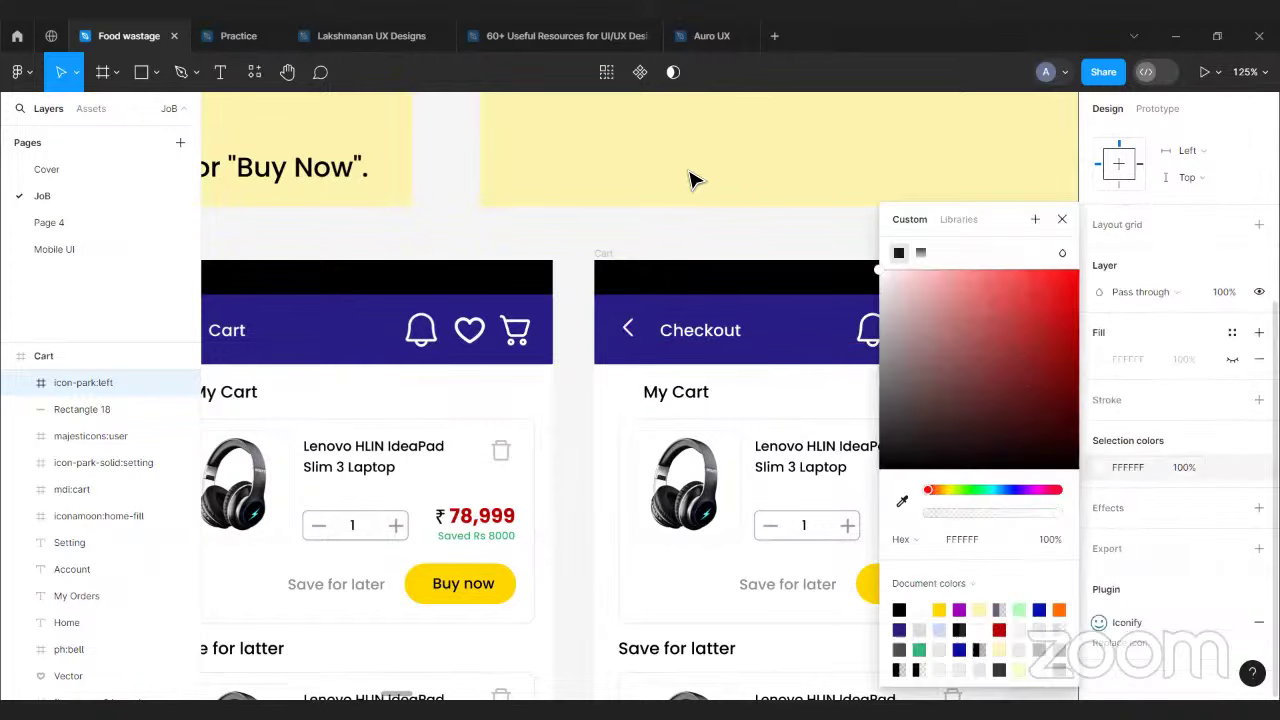
pyautogui.click(694, 180)
# - Delete the "My Cart" heading text from both the Checkout screen and the original Cart screen
pyautogui.click(690, 404)
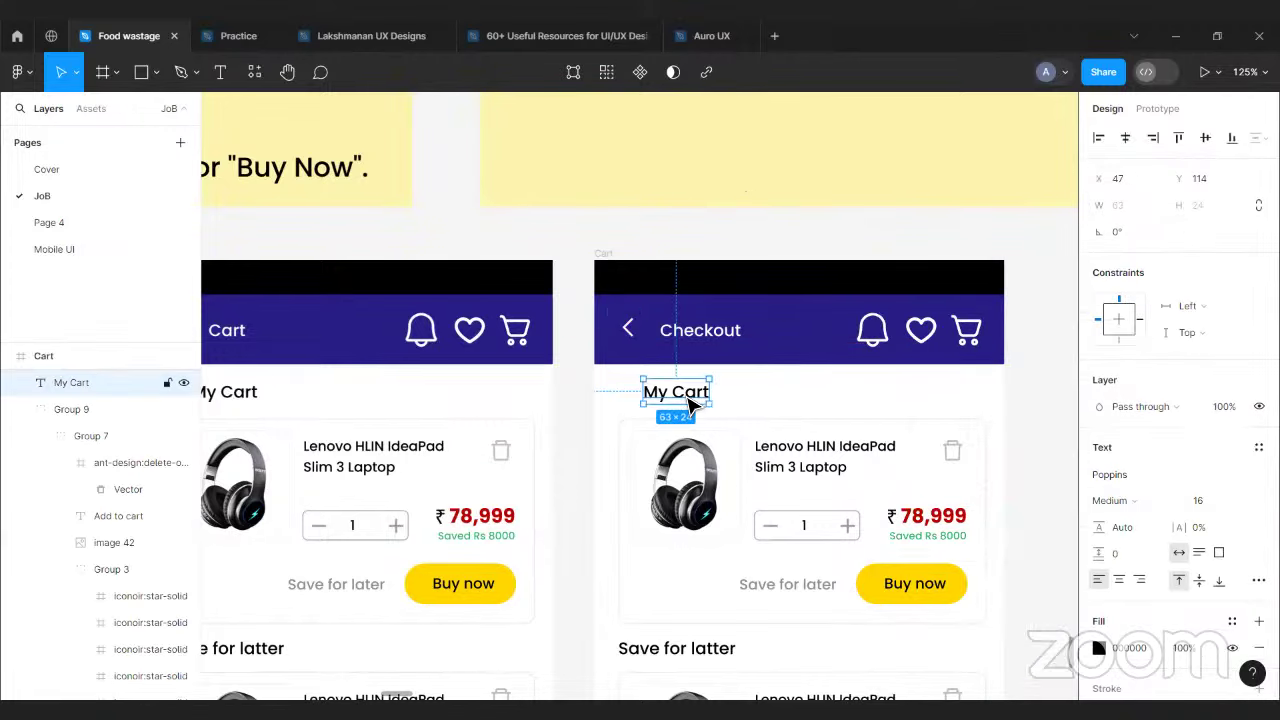
pyautogui.press('Escape')
pyautogui.hscroll(-8, 652, 406)
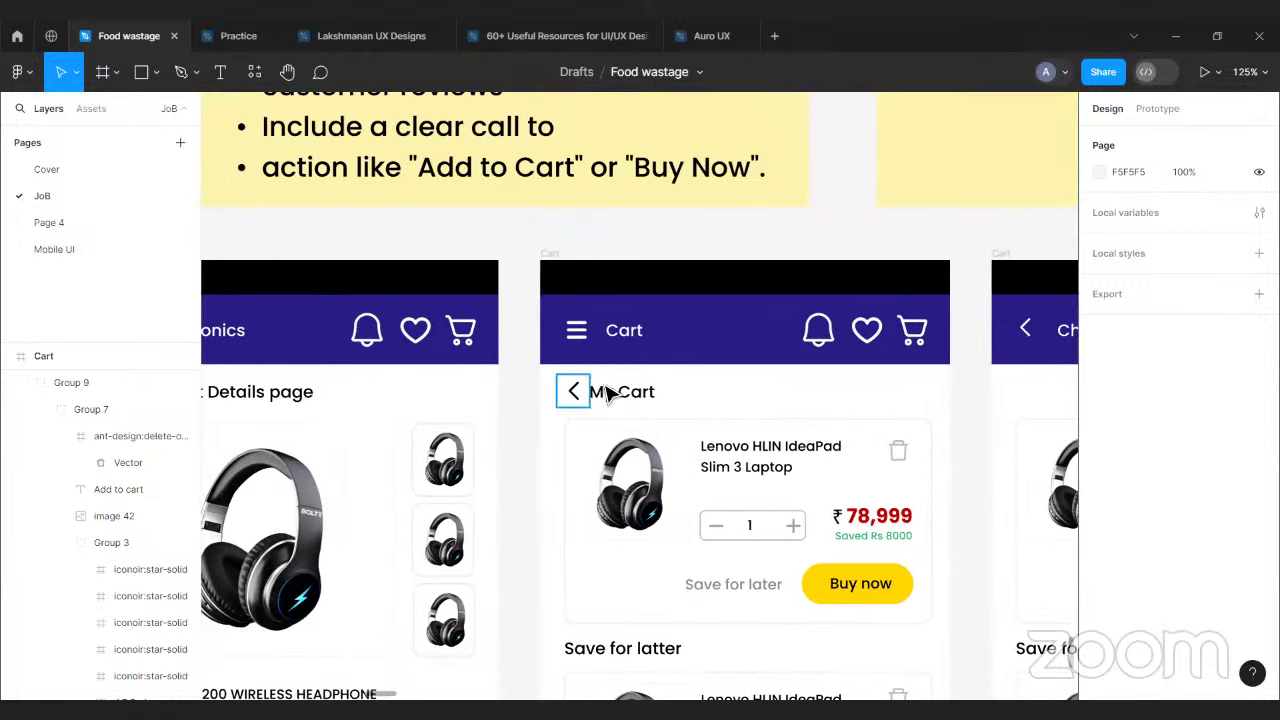
pyautogui.click(608, 390)
pyautogui.press('Delete')
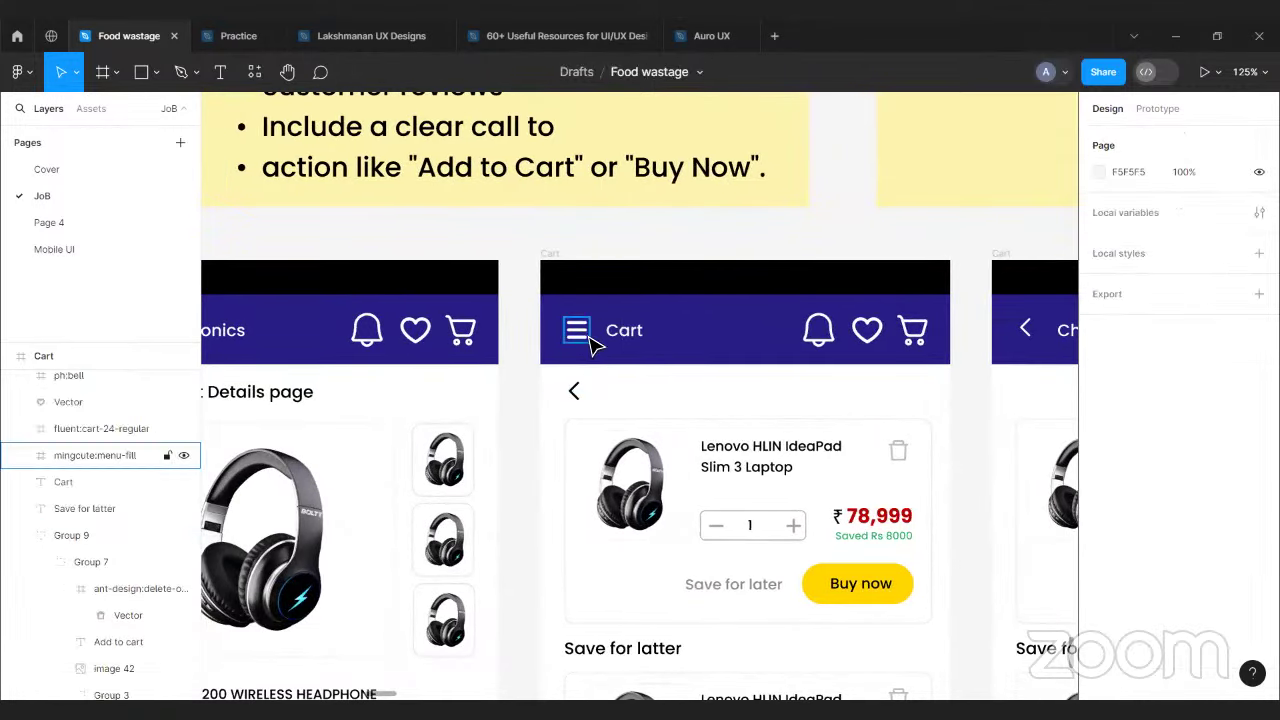
# - Delete the menu icon from the original Cart header and move the back arrow up into its place beside the title
pyautogui.click(588, 340)
pyautogui.press('Delete')
pyautogui.moveTo(577, 391); pyautogui.dragTo(578, 336)
pyautogui.keyDown('shift'); pyautogui.click(624, 330); pyautogui.keyUp('shift')
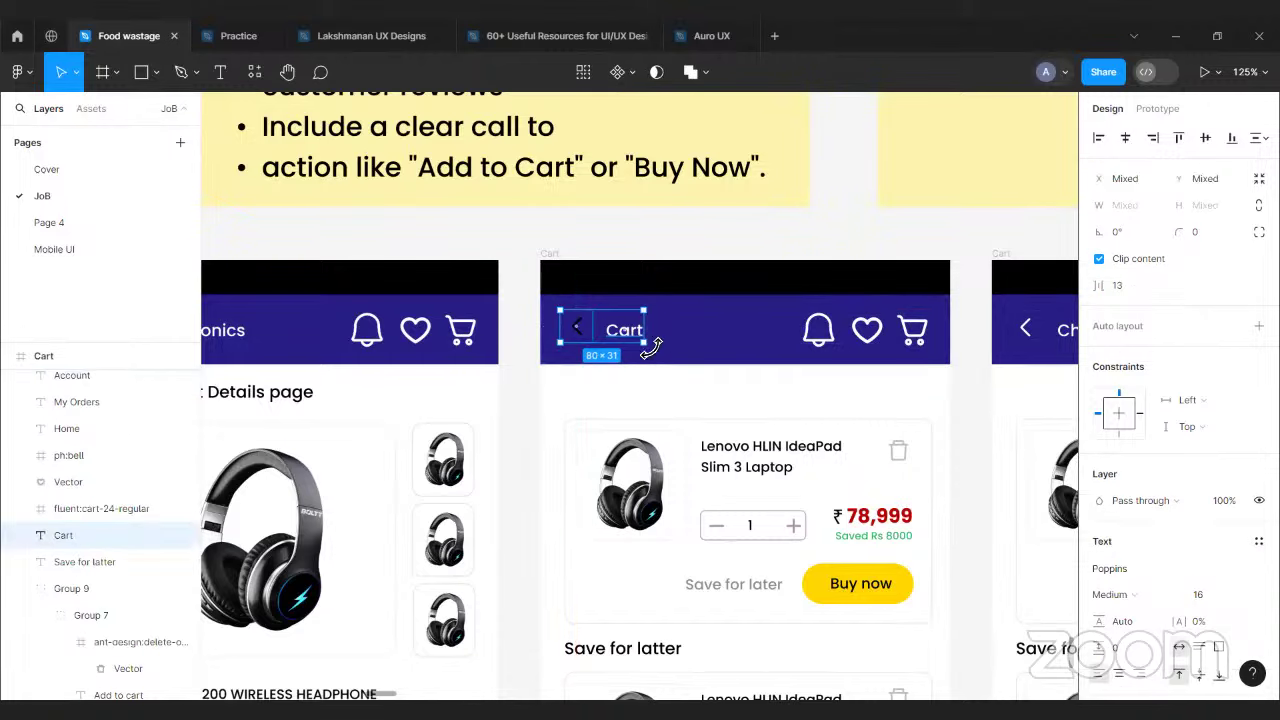
pyautogui.click(597, 415)
# - Recolour the back arrow in the original Cart header to FFFFFF
pyautogui.click(577, 327)
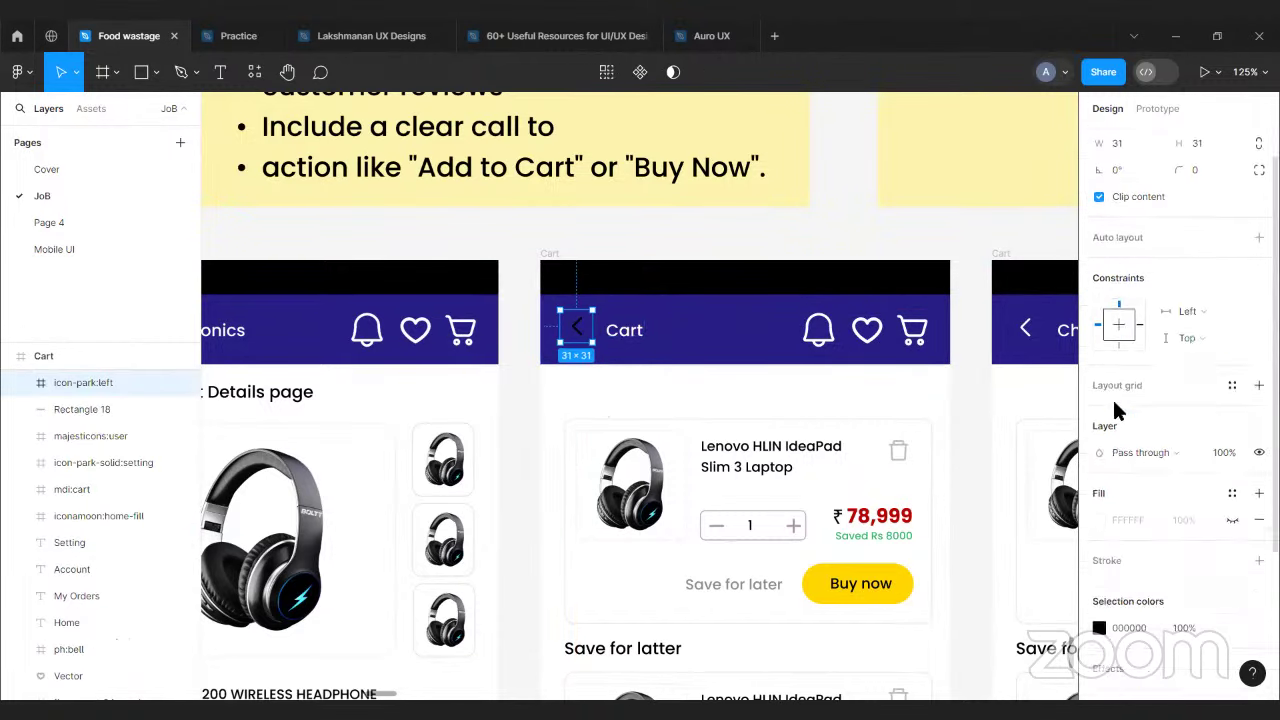
pyautogui.scroll(-2, 1117, 410)
pyautogui.click(1100, 466)
pyautogui.moveTo(1024, 369); pyautogui.dragTo(880, 270)
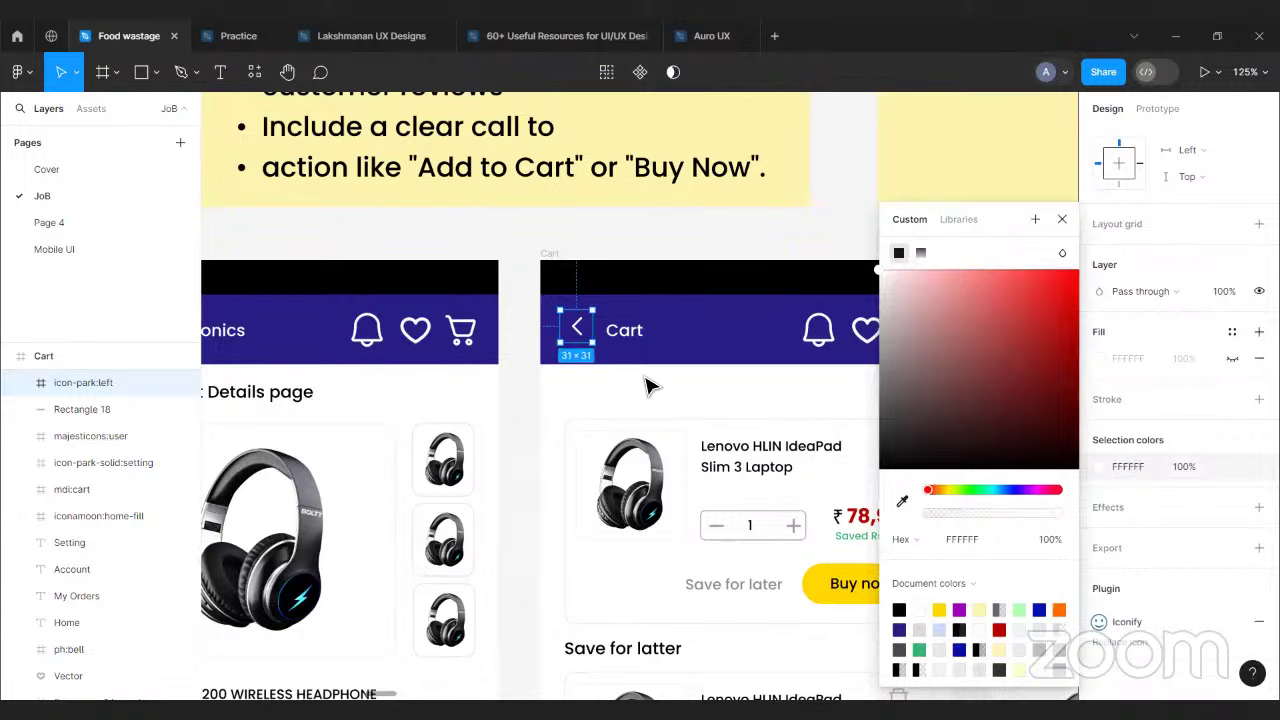
pyautogui.click(646, 386)
# - Align the back arrow and title vertically with each other in the Cart and Checkout headers
pyautogui.hscroll(2, 590, 375)
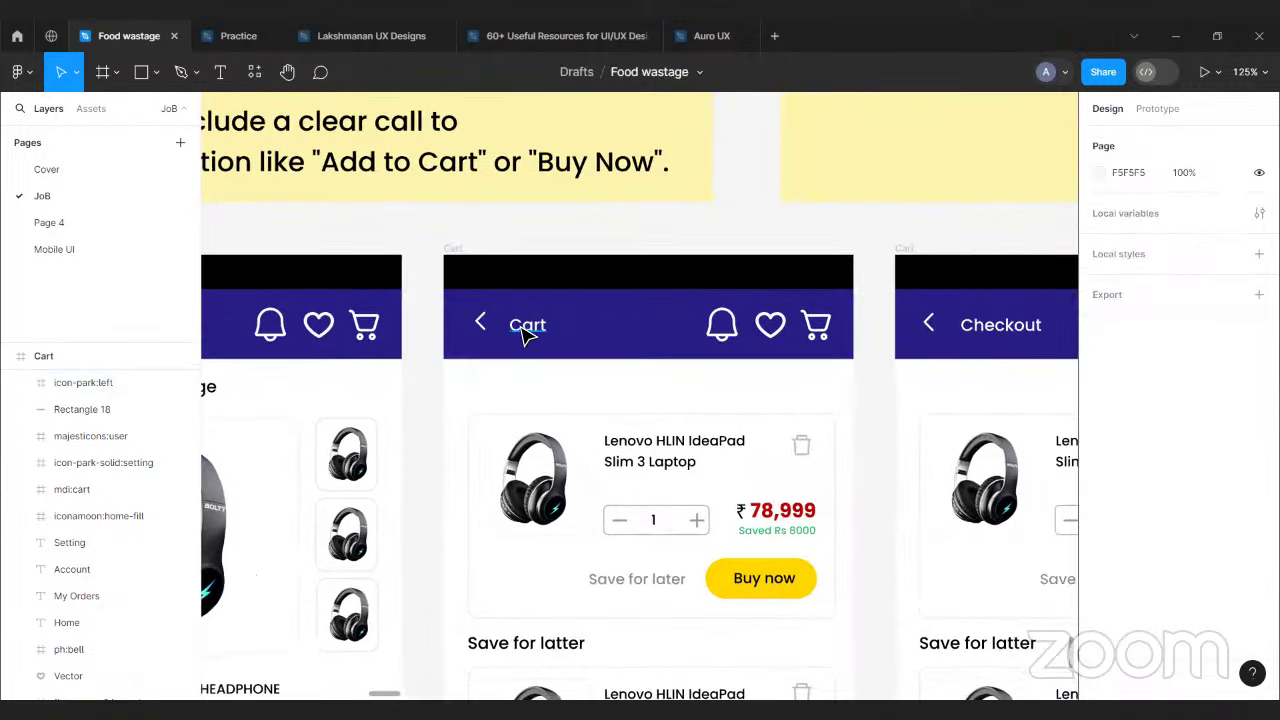
pyautogui.click(527, 328)
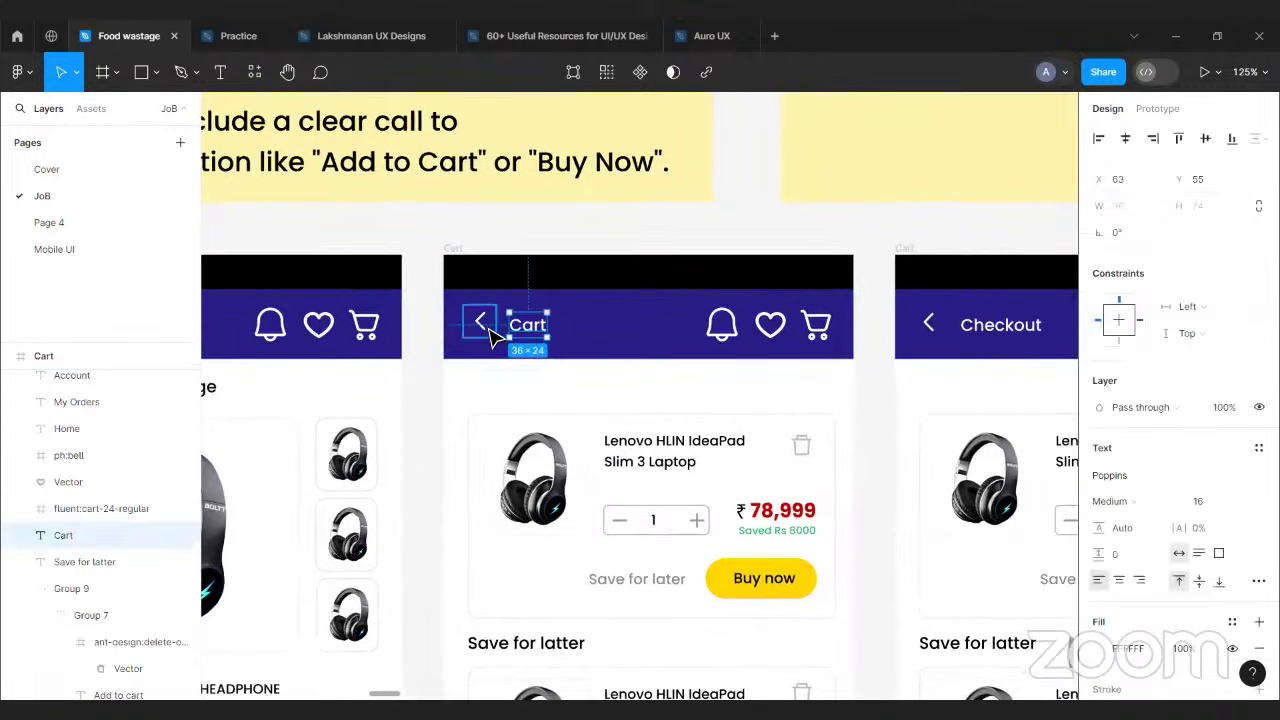
pyautogui.click(487, 330)
pyautogui.keyDown('shift'); pyautogui.click(1005, 332); pyautogui.keyUp('shift')
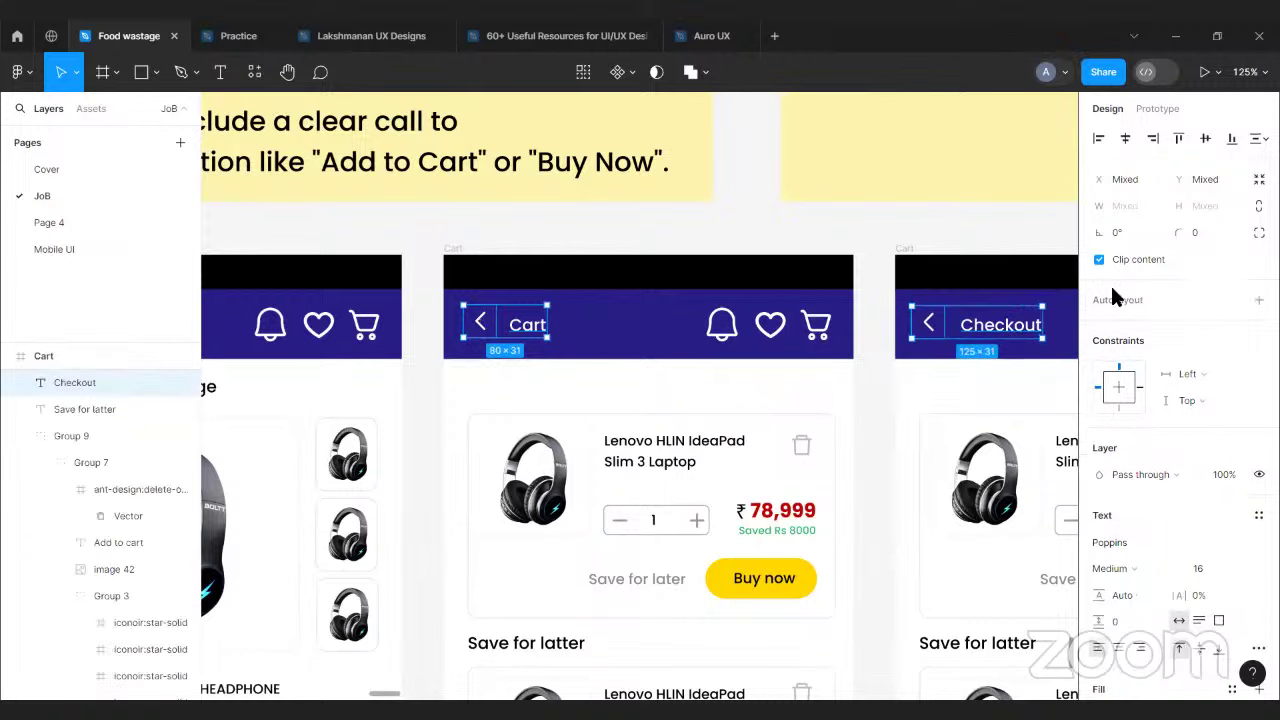
pyautogui.click(826, 229)
# - Delete the menu icon and the "Electronics" title from the Product Details page header
pyautogui.hscroll(-5, 1034, 243)
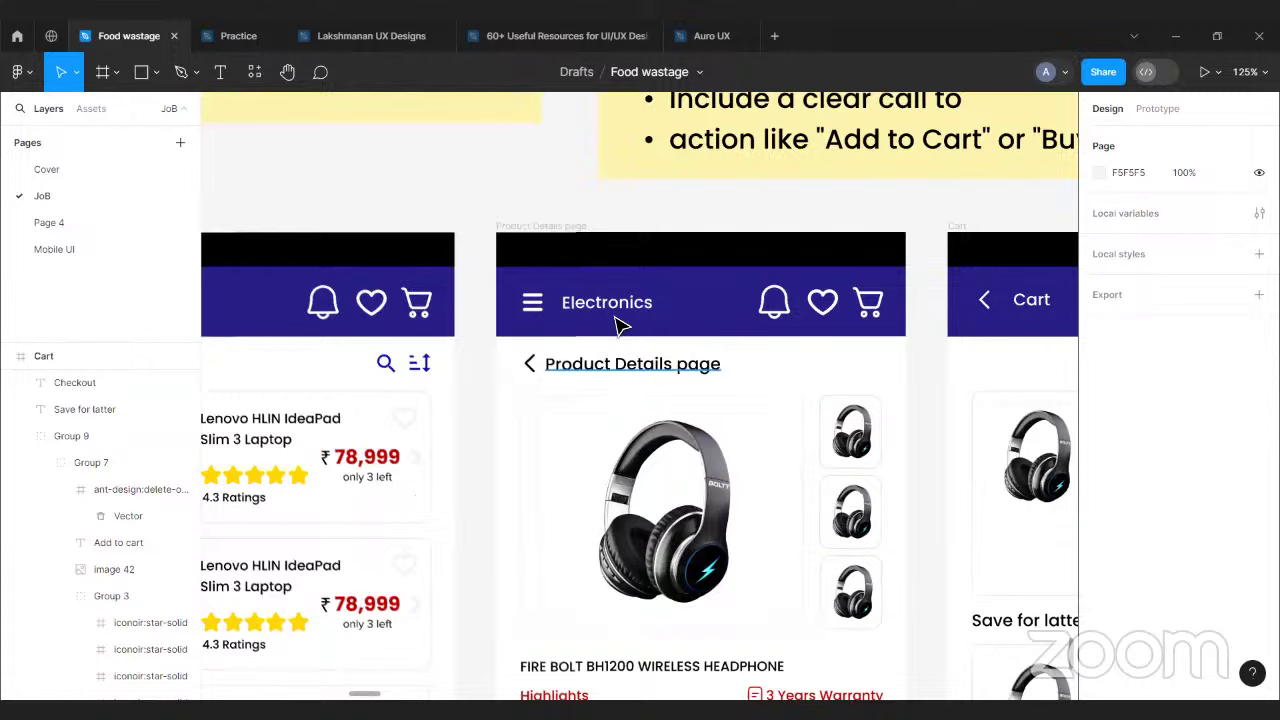
pyautogui.click(615, 302)
pyautogui.keyDown('shift'); pyautogui.click(534, 304); pyautogui.keyUp('shift')
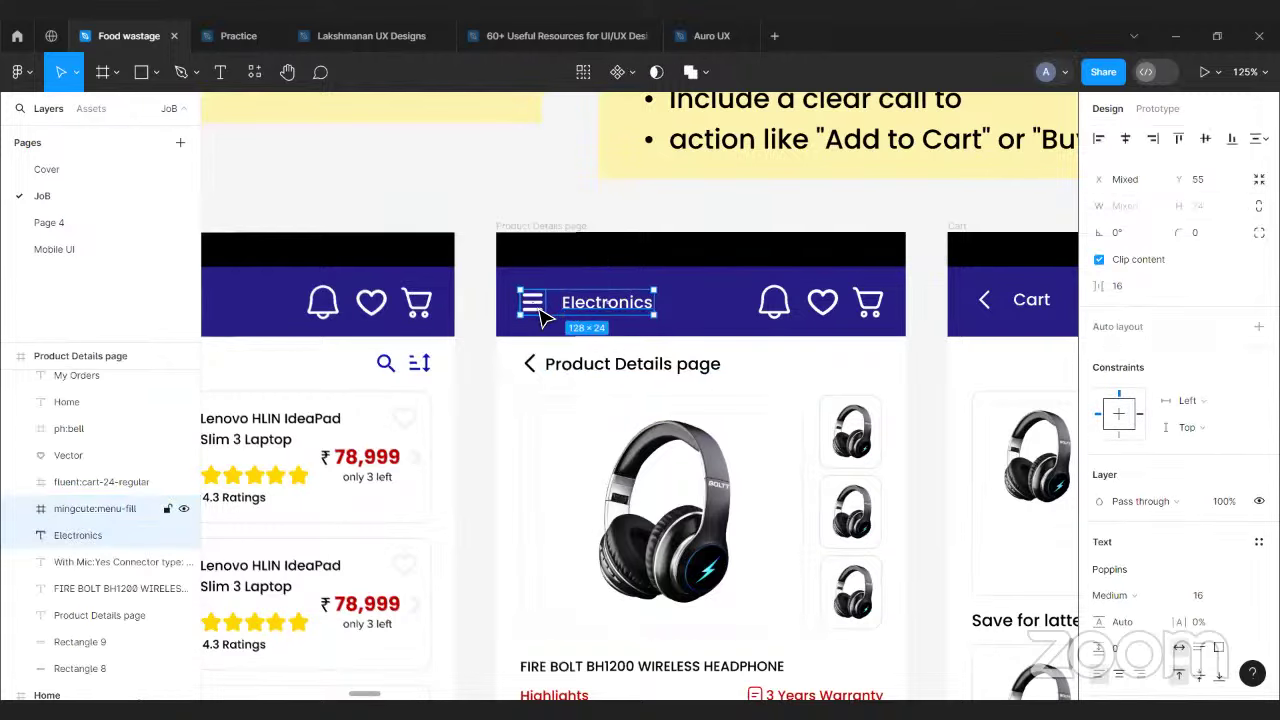
pyautogui.press('Delete')
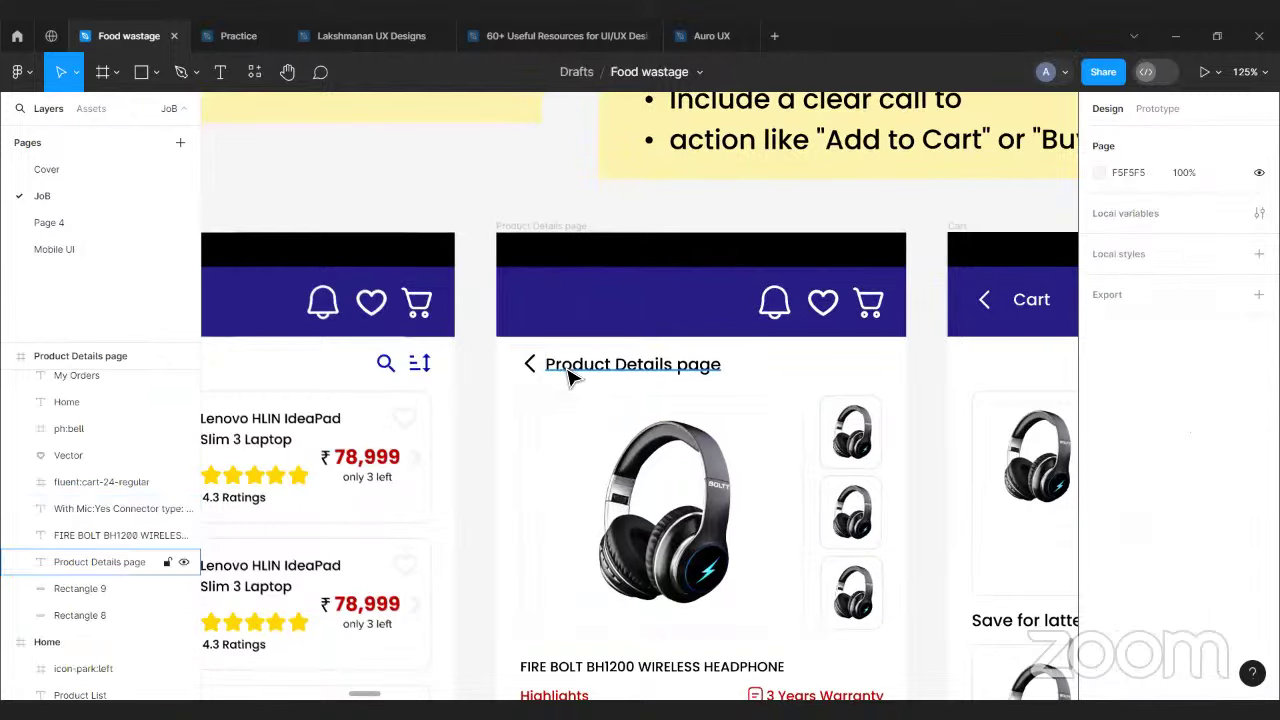
# - Move the back arrow and "Product Details page" title up into the blue header bar of that screen
pyautogui.click(560, 368)
pyautogui.keyDown('shift'); pyautogui.click(532, 365); pyautogui.keyUp('shift')
pyautogui.moveTo(604, 362); pyautogui.dragTo(612, 315)
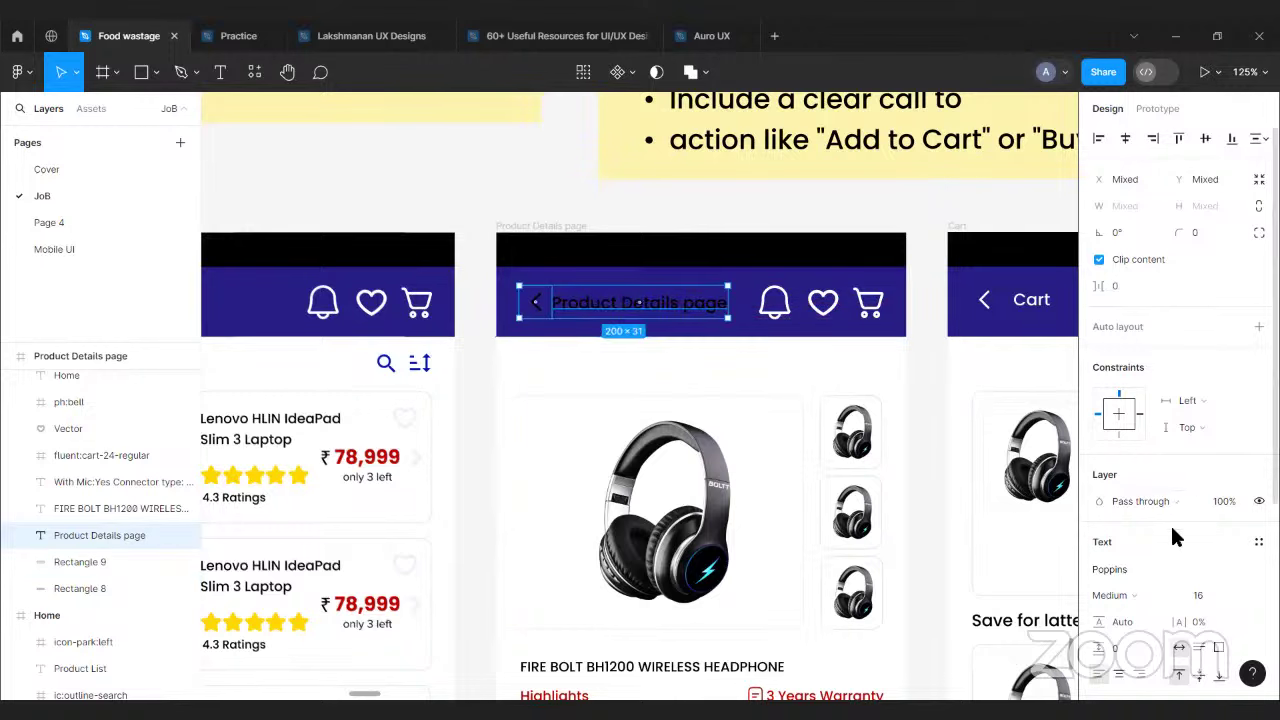
# - Recolour the back arrow and title in the Product Details page header to white
pyautogui.scroll(-3, 1140, 550)
pyautogui.click(538, 310)
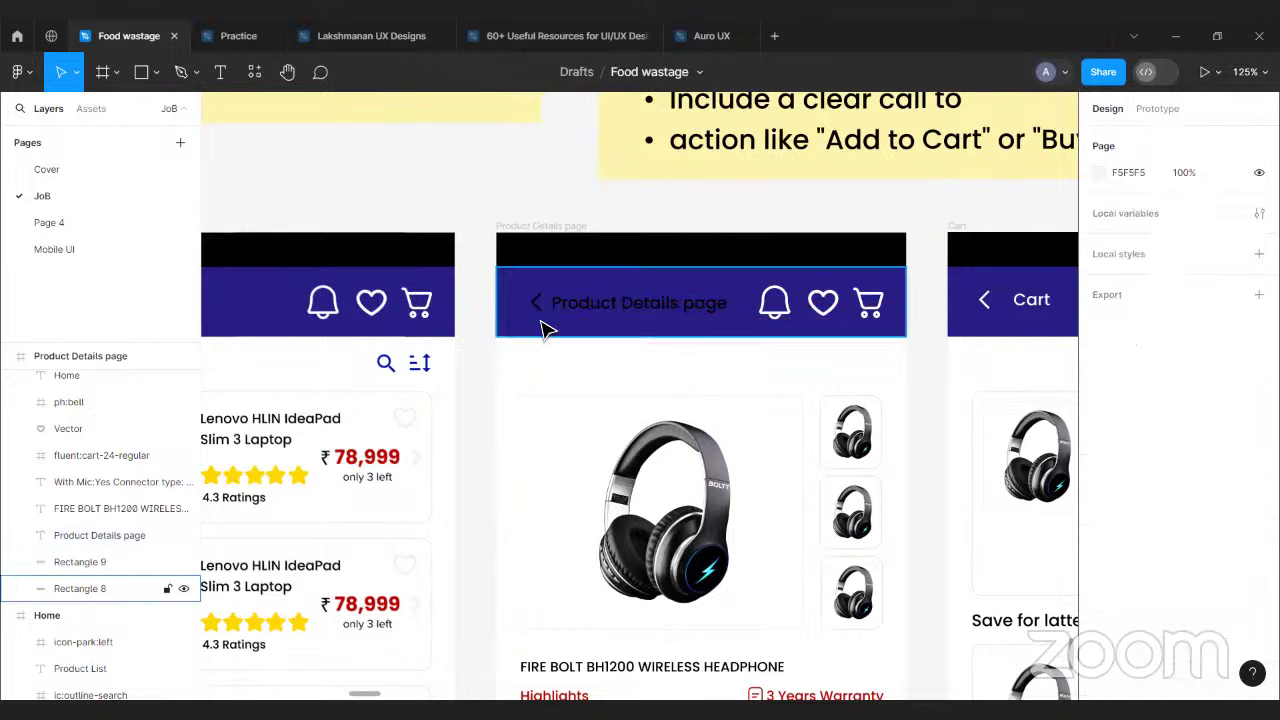
pyautogui.scroll(-3, 1112, 567)
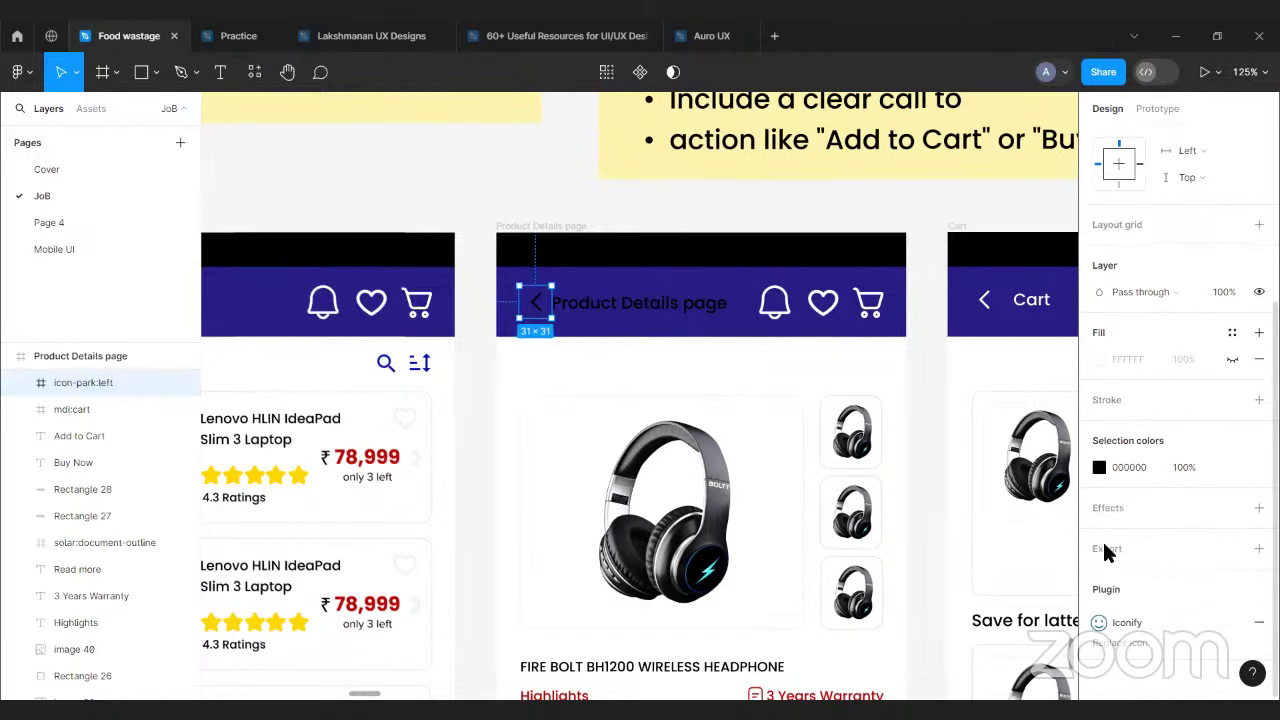
pyautogui.click(1099, 467)
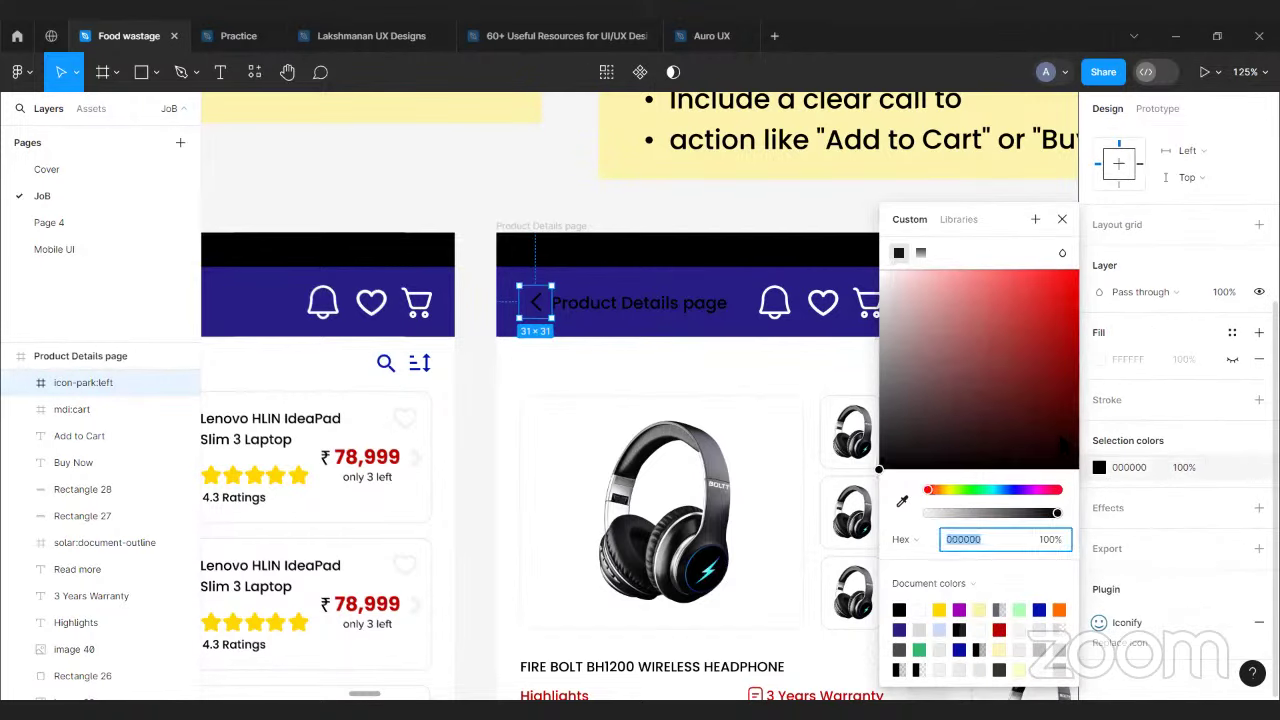
pyautogui.click(660, 311)
pyautogui.click(1099, 515)
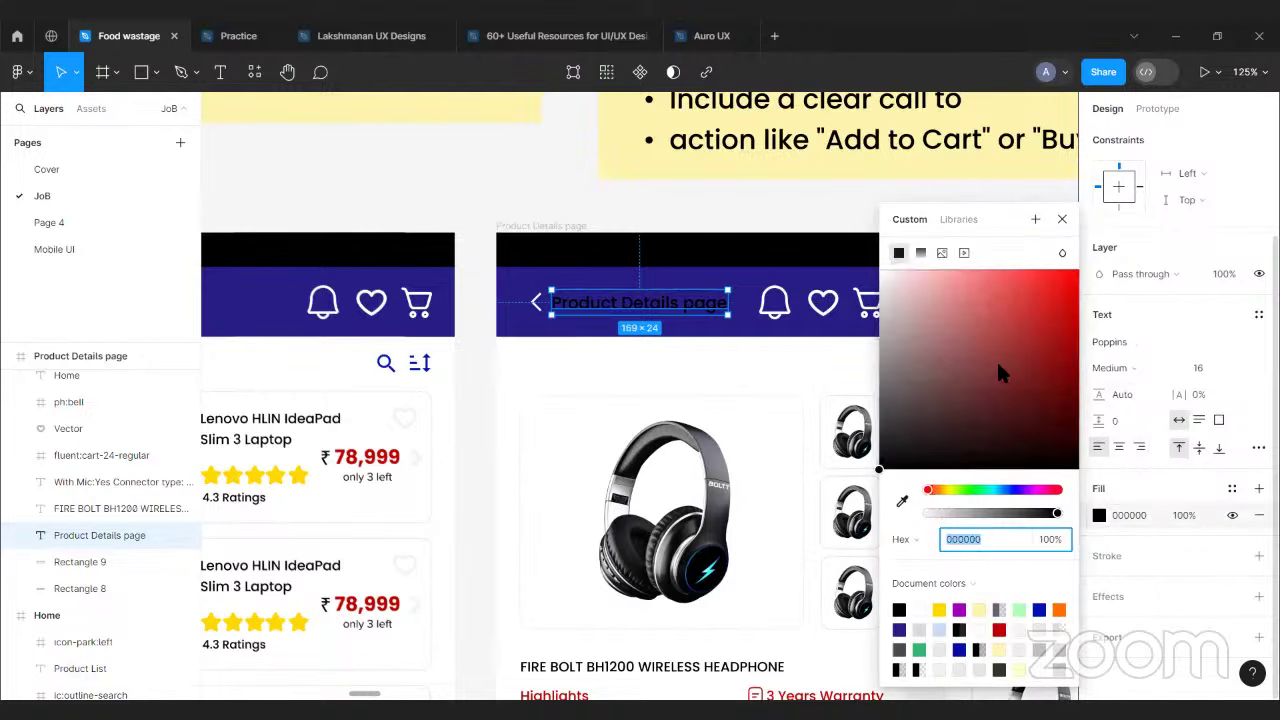
pyautogui.moveTo(996, 359); pyautogui.dragTo(880, 268)
pyautogui.click(557, 178)
# - Delete the bell icons from the Cart and Checkout headers
pyautogui.hscroll(6, 714, 409)
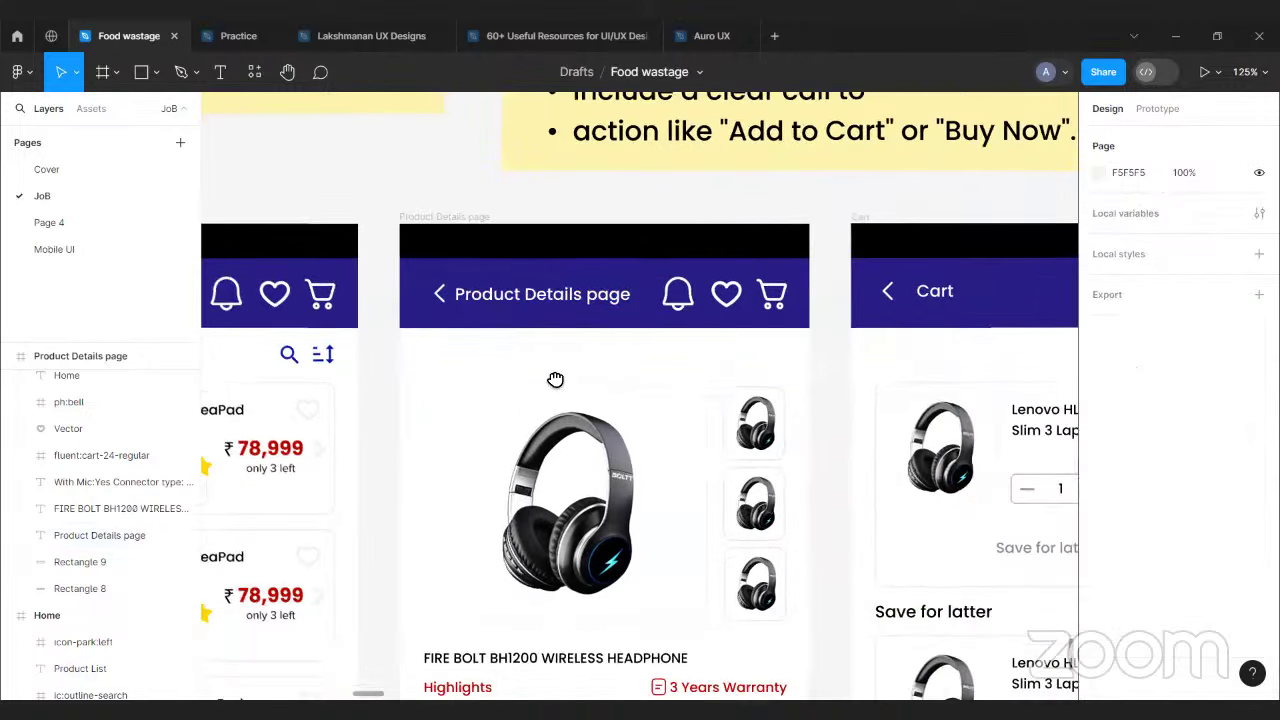
pyautogui.hscroll(4, 626, 368)
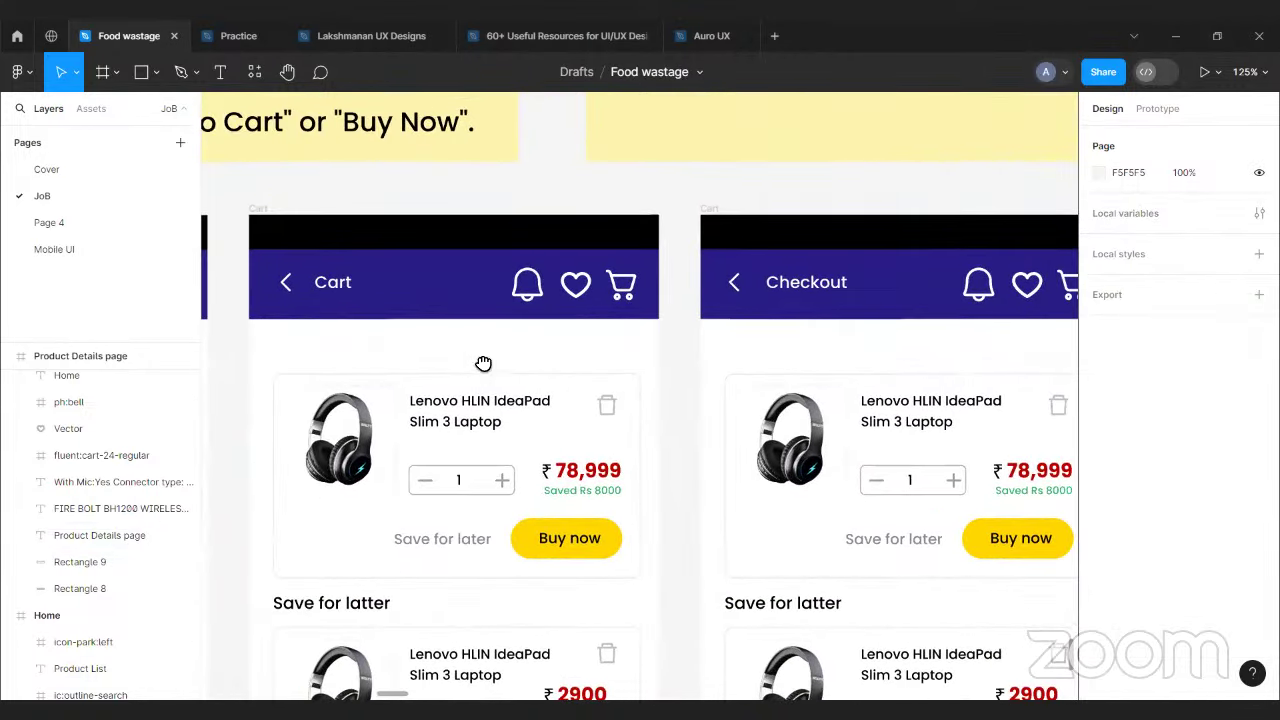
pyautogui.click(540, 309)
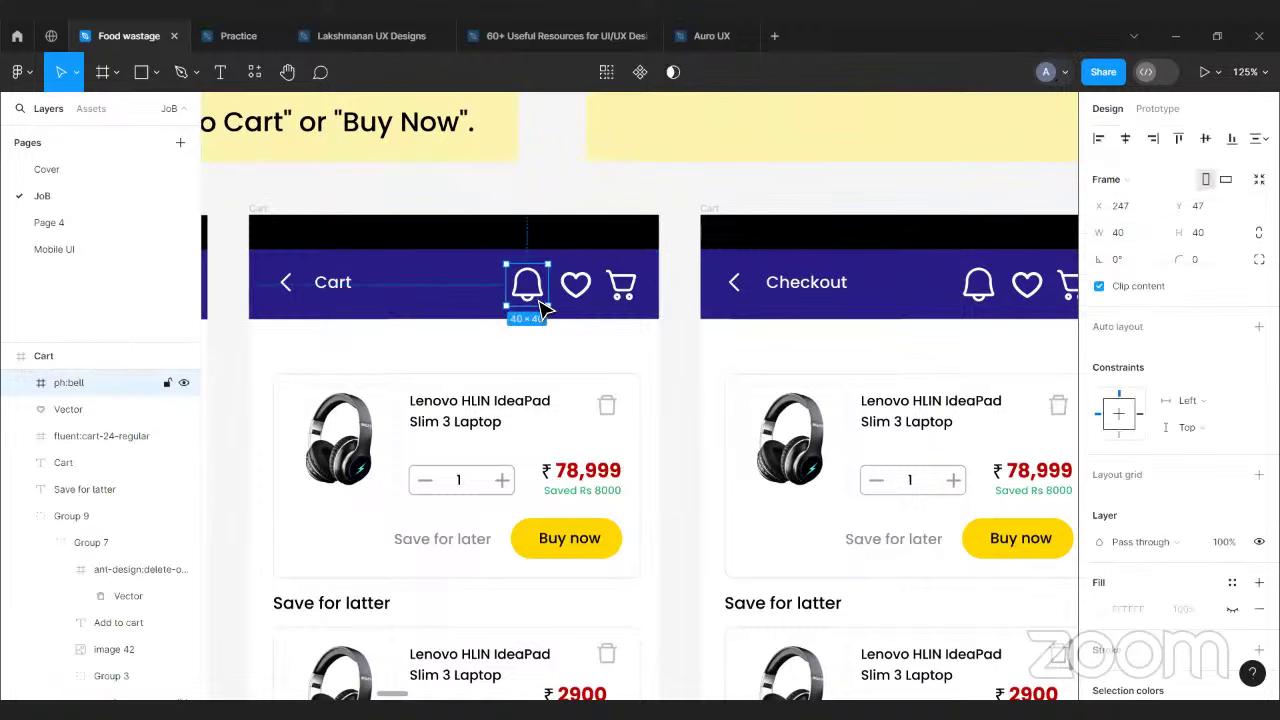
pyautogui.press('Delete')
pyautogui.hscroll(6, 595, 357)
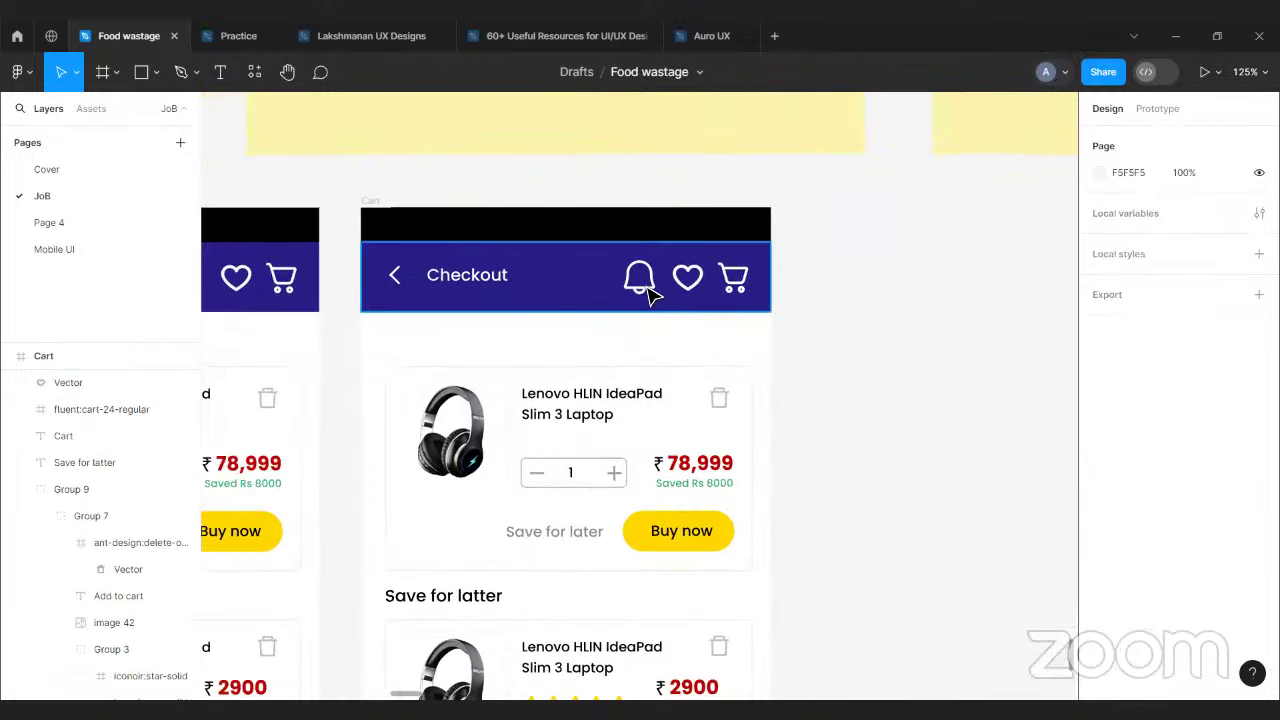
pyautogui.click(646, 287)
pyautogui.press('Delete')
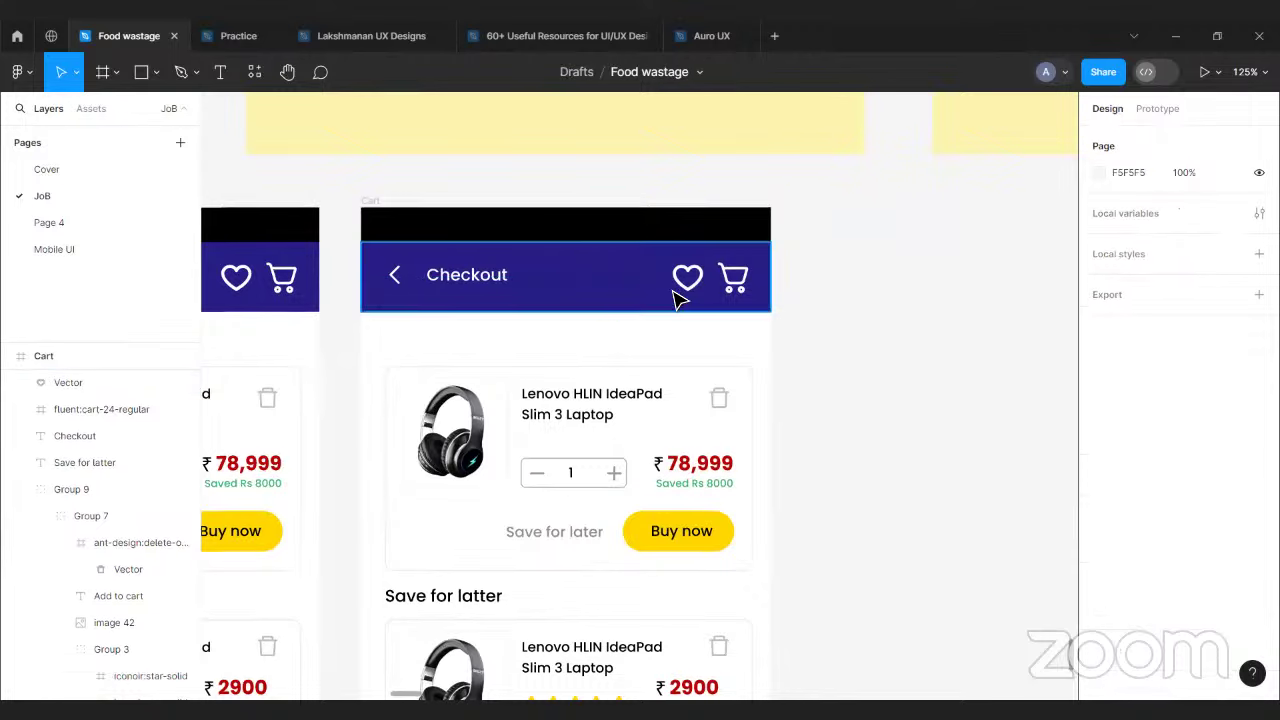
# - Delete the heart icons from the Checkout and Cart headers, keeping only the cart icon in each
pyautogui.hscroll(-7, 760, 360)
pyautogui.hscroll(4, 910, 340)
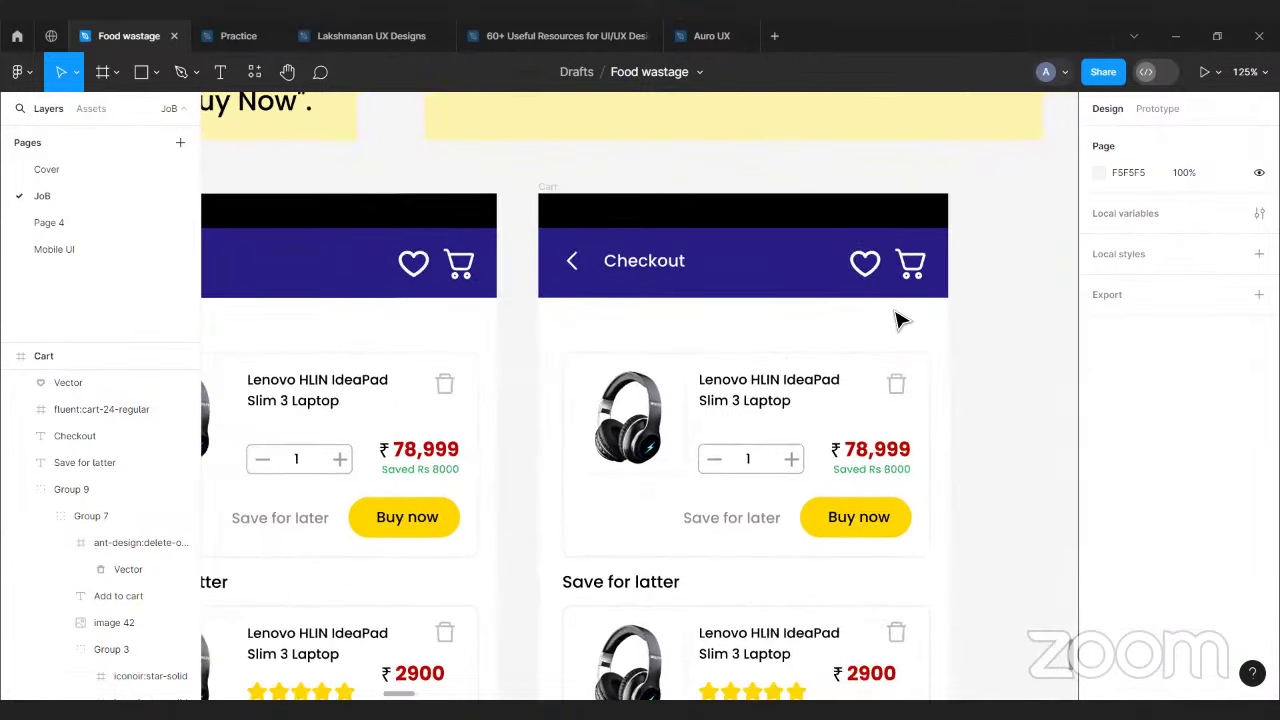
pyautogui.click(865, 263)
pyautogui.press('Delete')
pyautogui.click(413, 264)
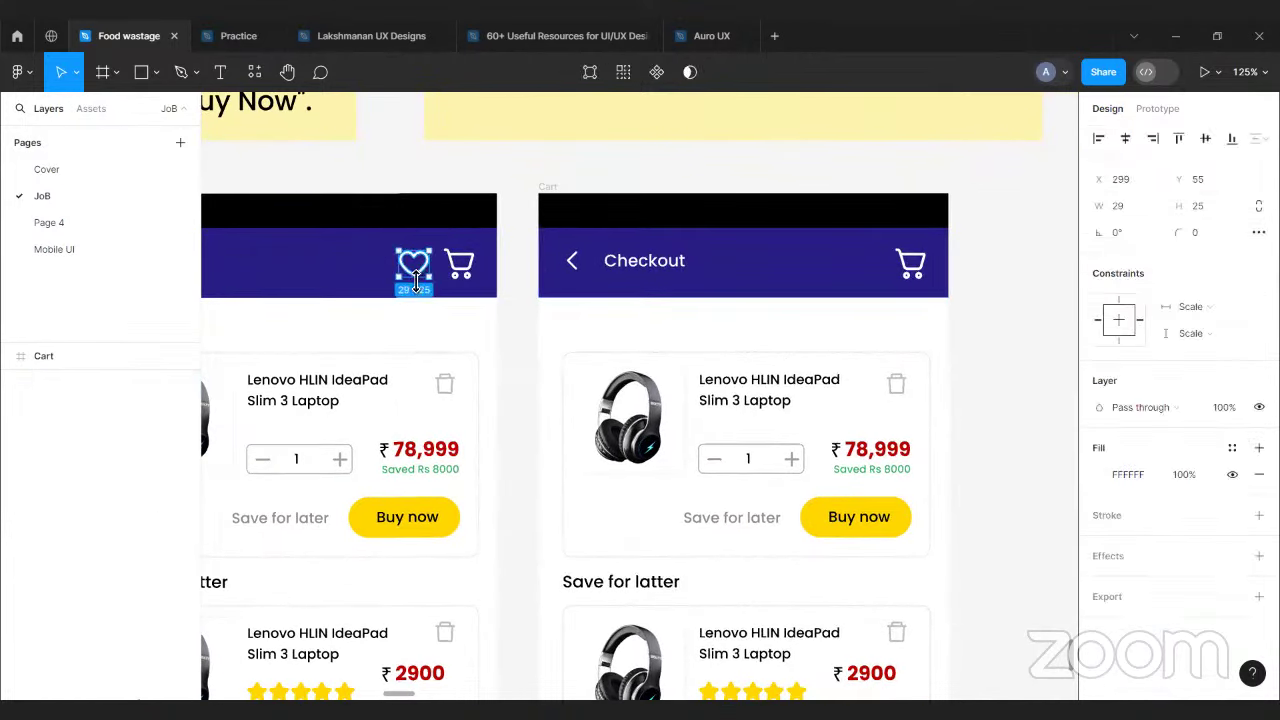
pyautogui.press('Delete')
# - Delete the bell and heart icons from the Product Details page header
pyautogui.hscroll(-8, 871, 334)
pyautogui.hscroll(-3, 841, 345)
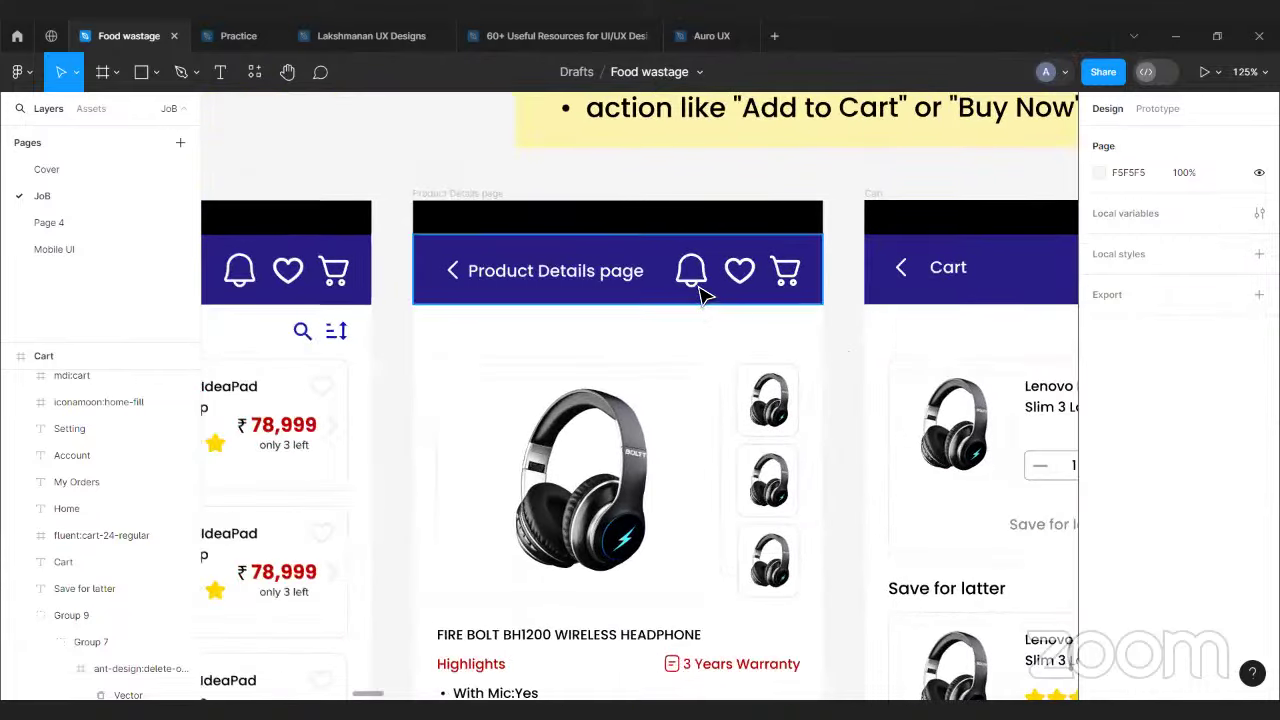
pyautogui.click(703, 289)
pyautogui.press('Delete')
pyautogui.click(745, 278)
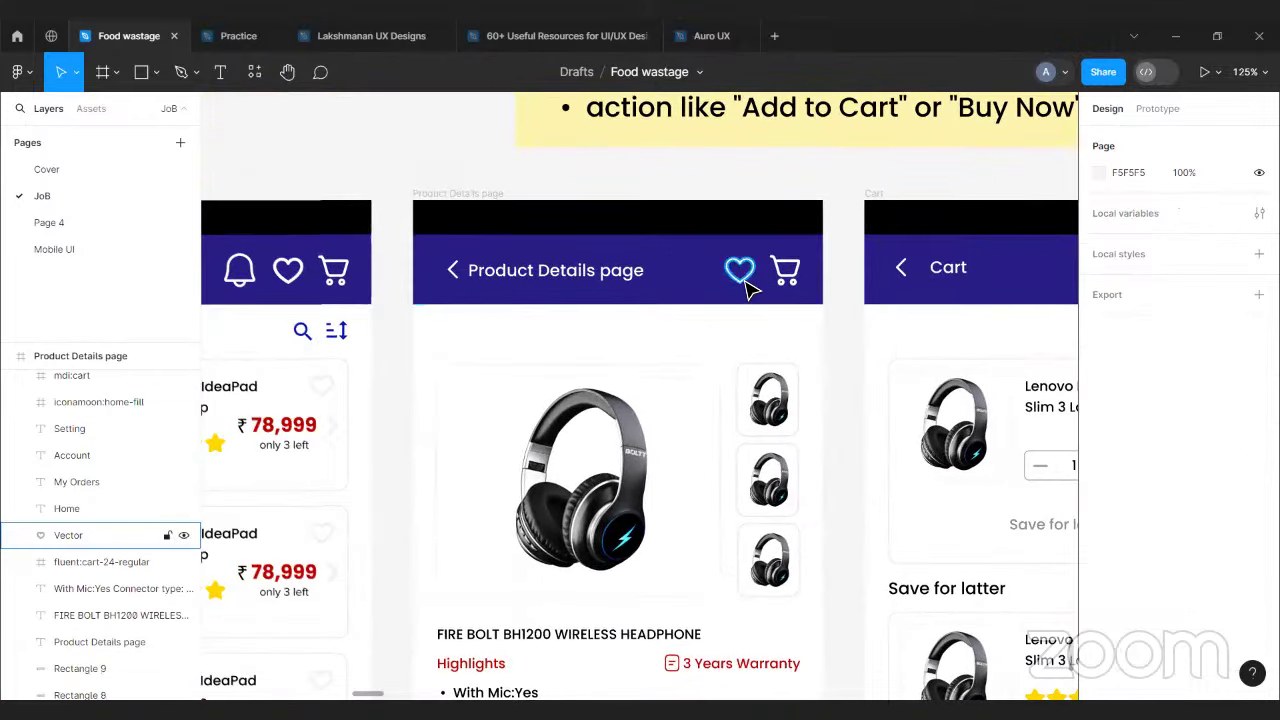
pyautogui.press('Delete')
# - Compare the headers and content of the Product List, Product Details and Cart screens
pyautogui.hscroll(-10, 871, 348)
pyautogui.hscroll(-6, 822, 351)
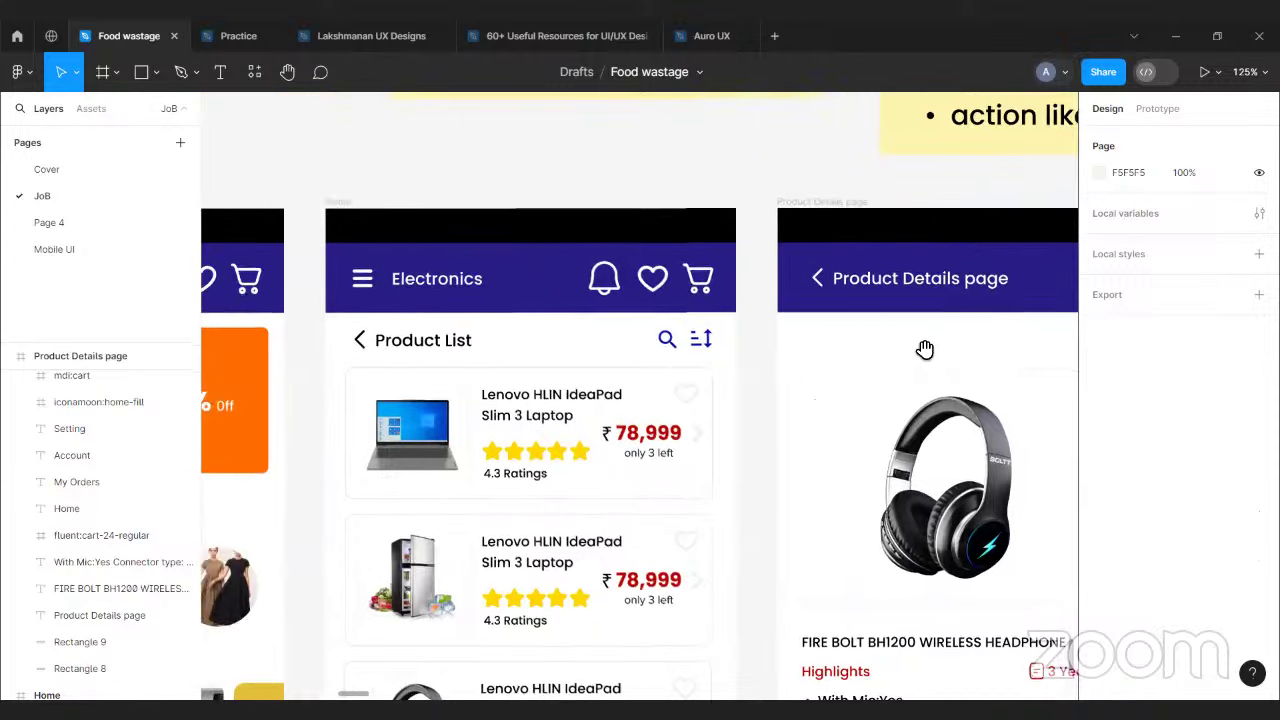
pyautogui.hscroll(20, 654, 363)
pyautogui.hscroll(3, 735, 340)
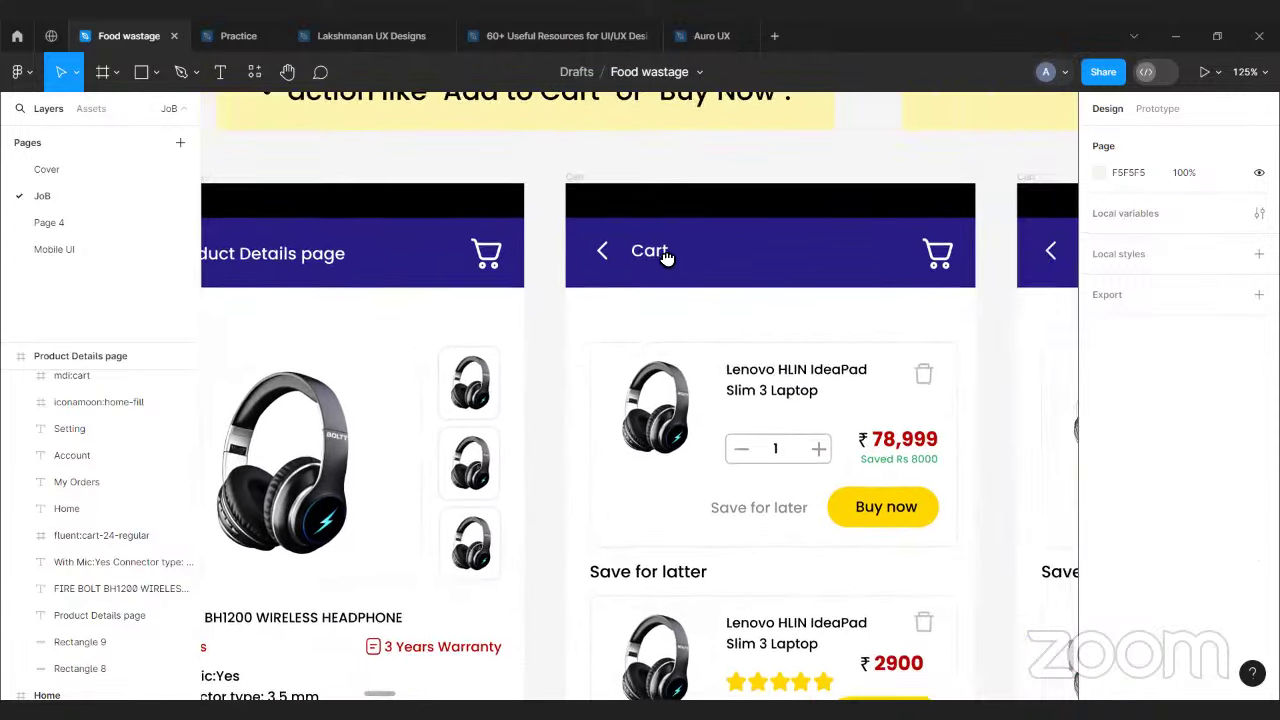
pyautogui.hscroll(-5, 654, 251)
pyautogui.scroll(-2, 654, 251)
pyautogui.hscroll(8, 640, 294)
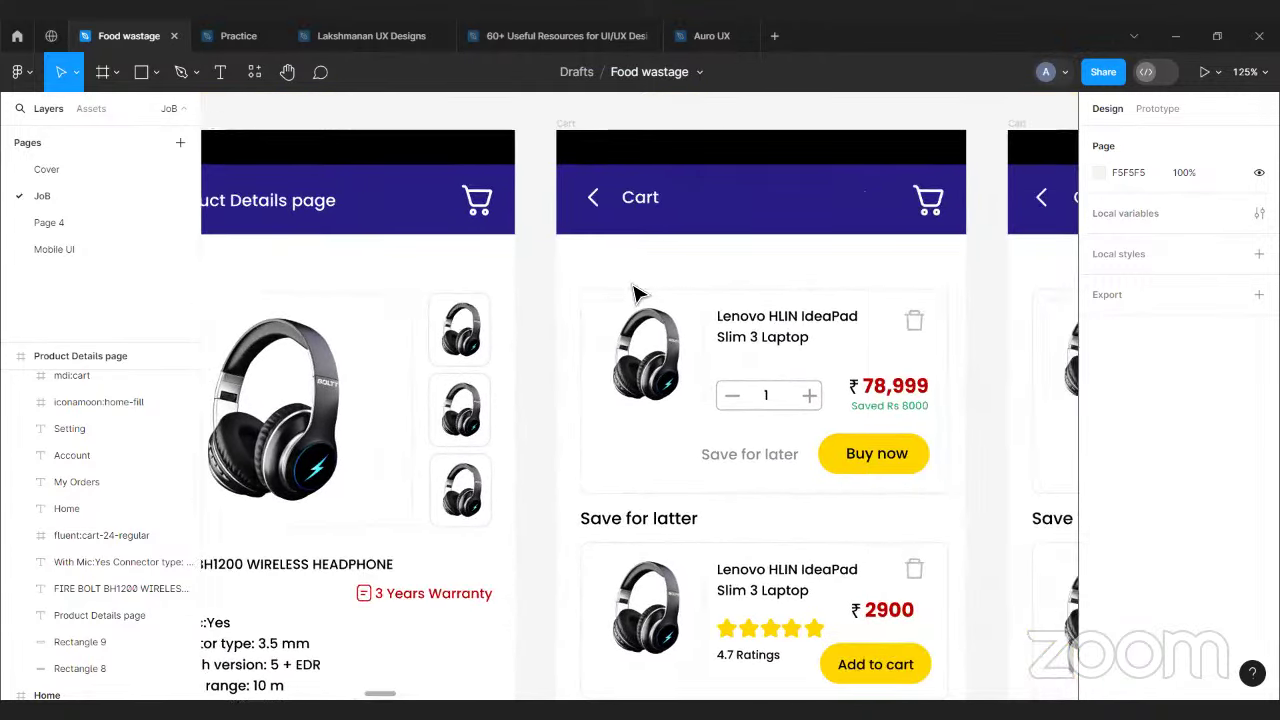
pyautogui.hscroll(-13, 680, 266)
pyautogui.scroll(-7, 680, 266)
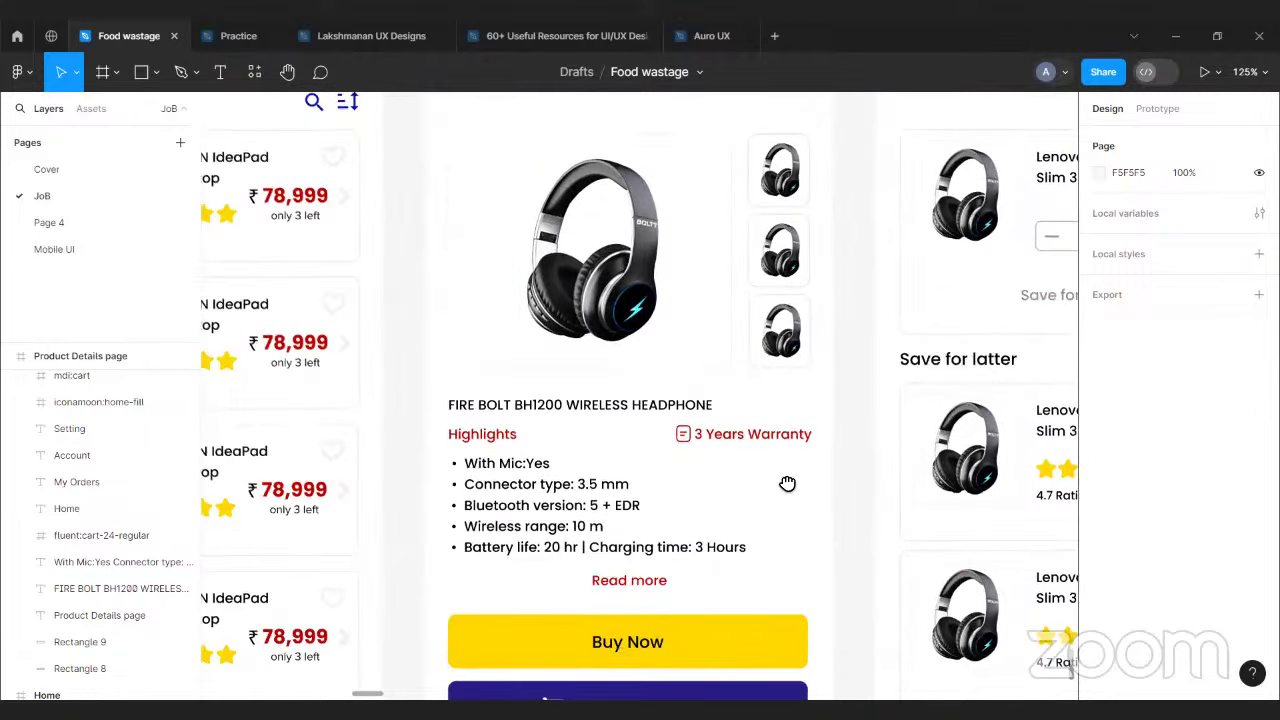
pyautogui.hscroll(8, 786, 486)
pyautogui.scroll(5, 1006, 331)
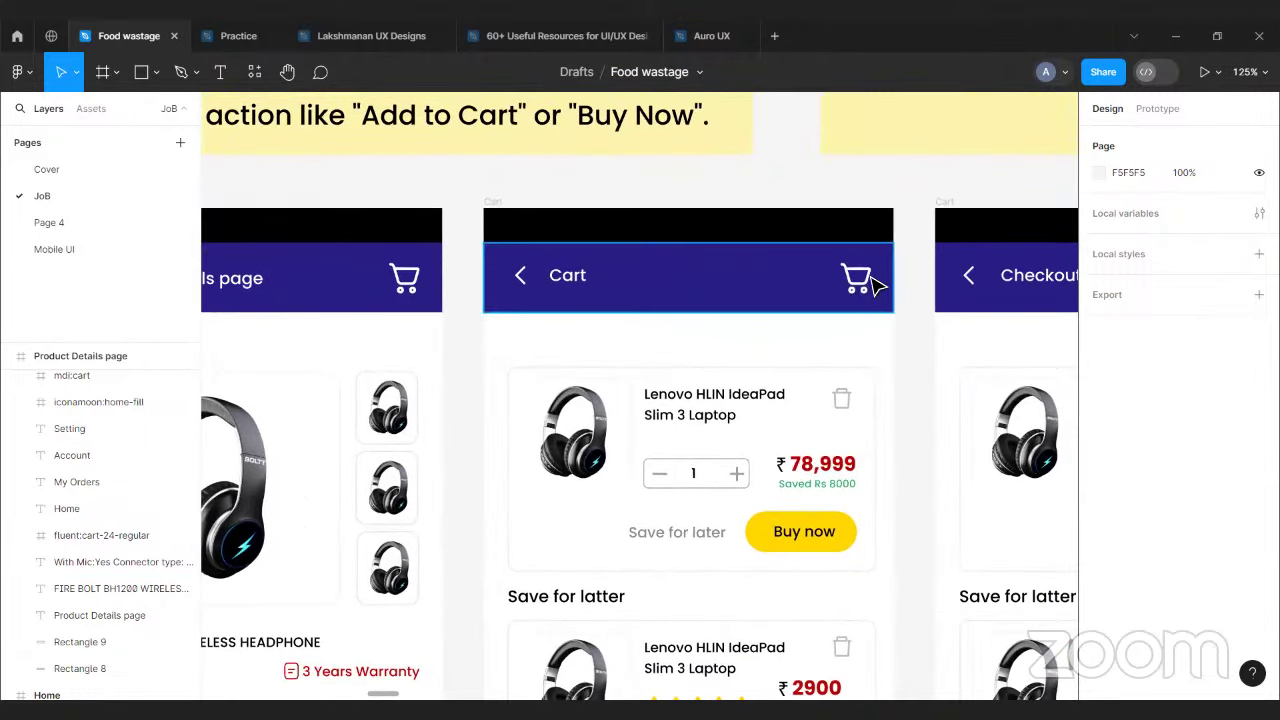
# - Draw a circle about 27 px across over the cart icon in the Cart header and fill it with FFD600
pyautogui.click(158, 79)
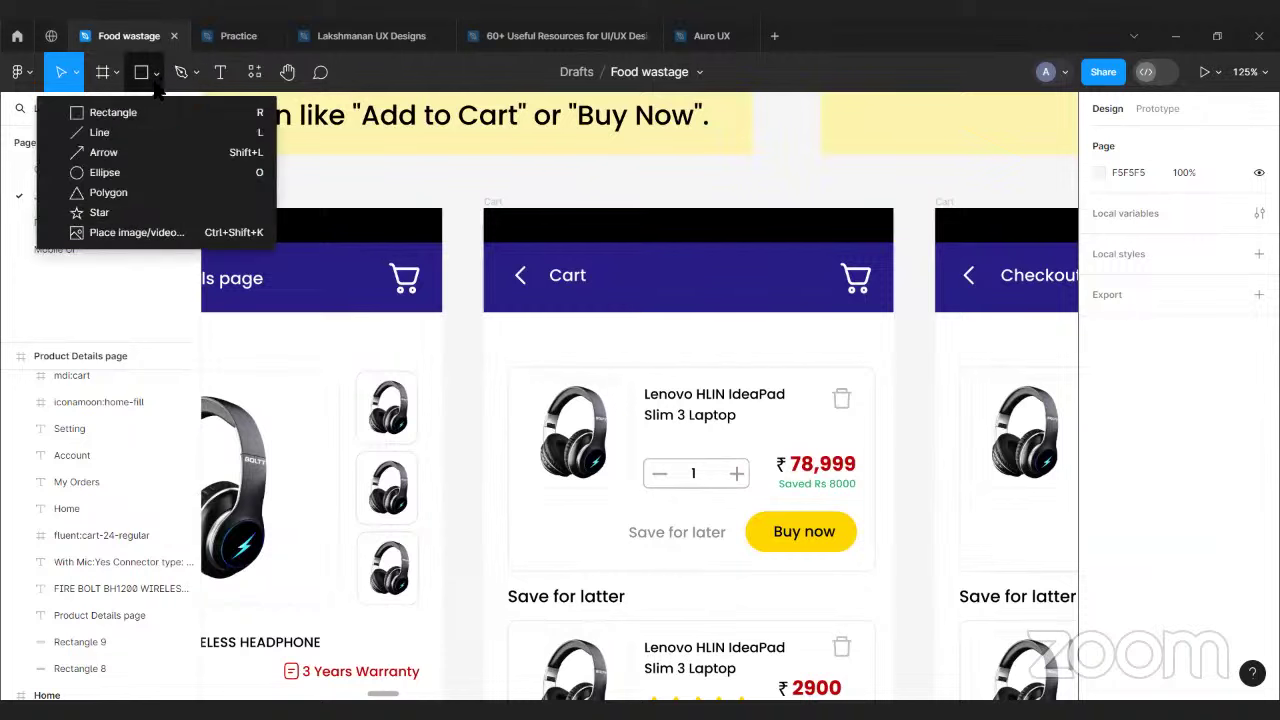
pyautogui.click(90, 169)
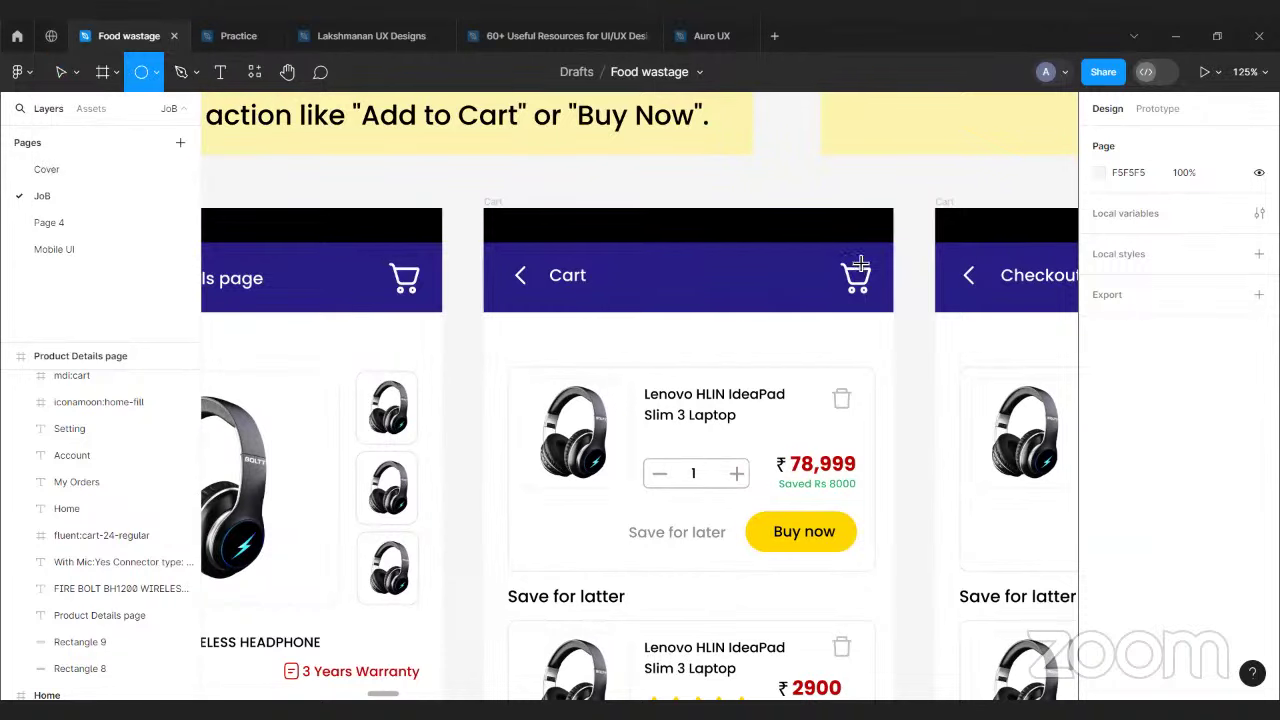
pyautogui.moveTo(853, 256); pyautogui.dragTo(878, 288)
pyautogui.click(1099, 474)
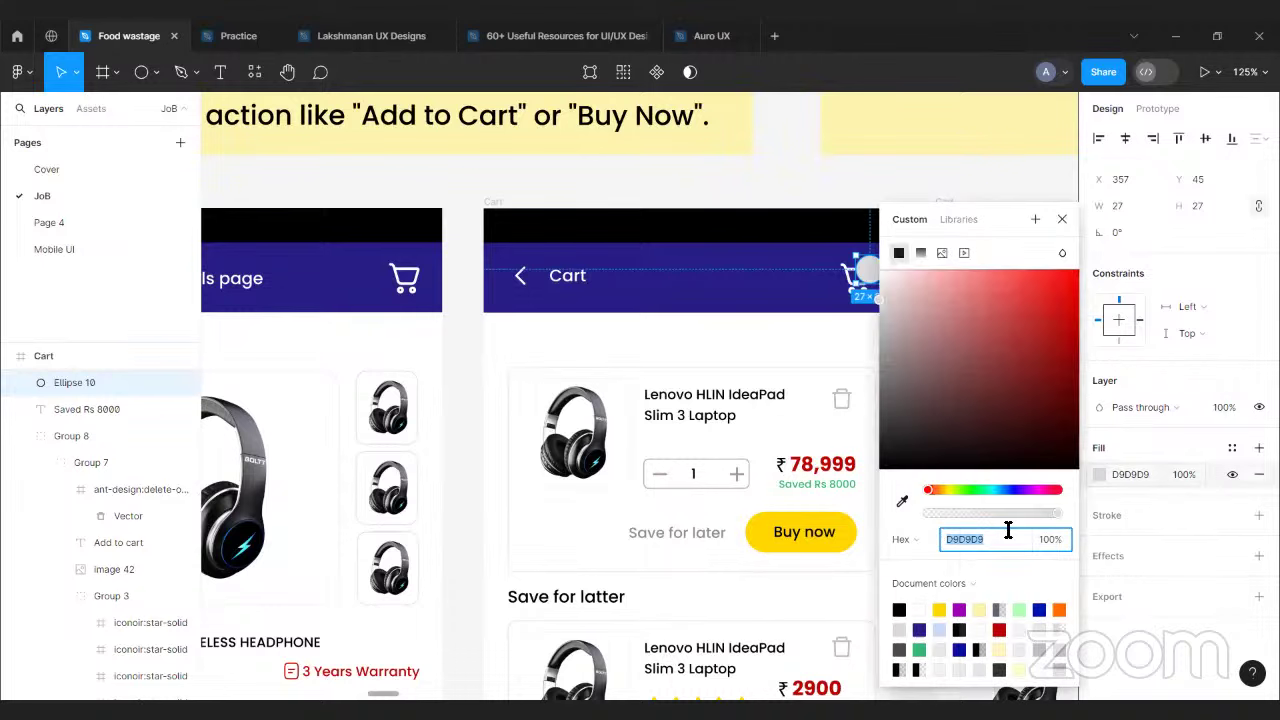
pyautogui.click(940, 610)
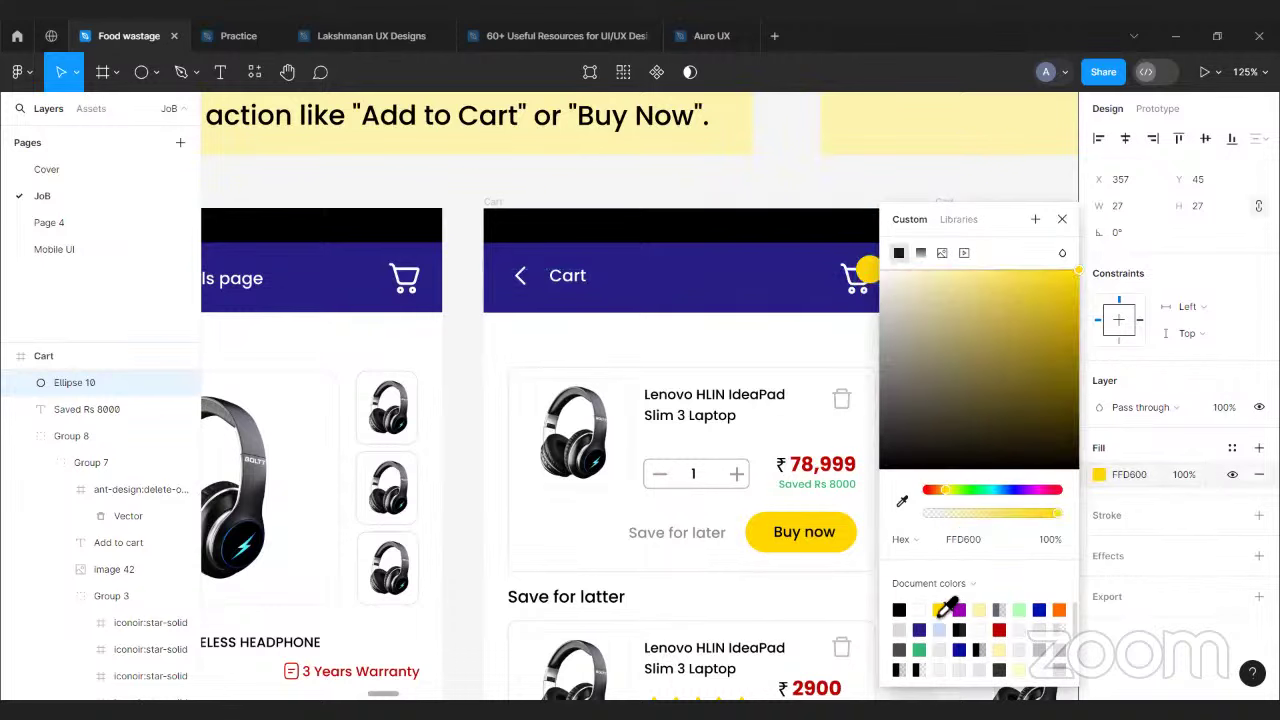
pyautogui.click(830, 204)
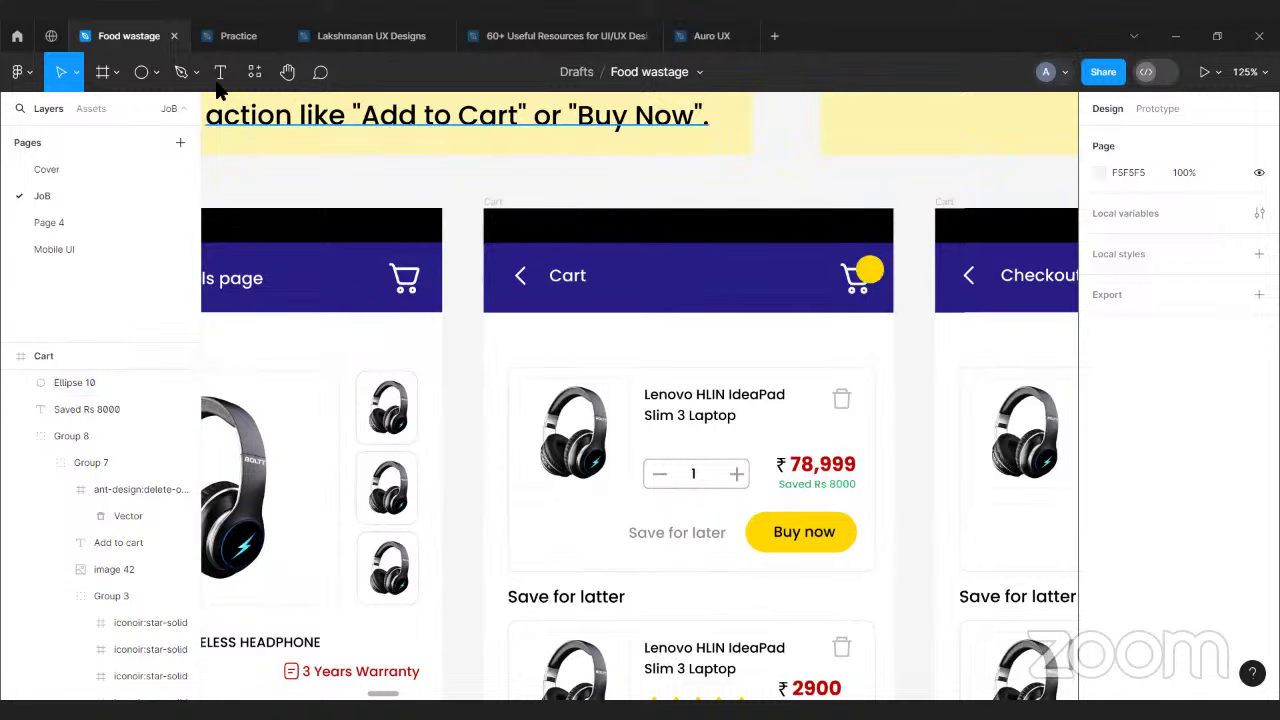
# - Add the text "1" and move it onto the cart icon's yellow badge, outside the icon's own frame
pyautogui.press('t')
pyautogui.click(740, 181)
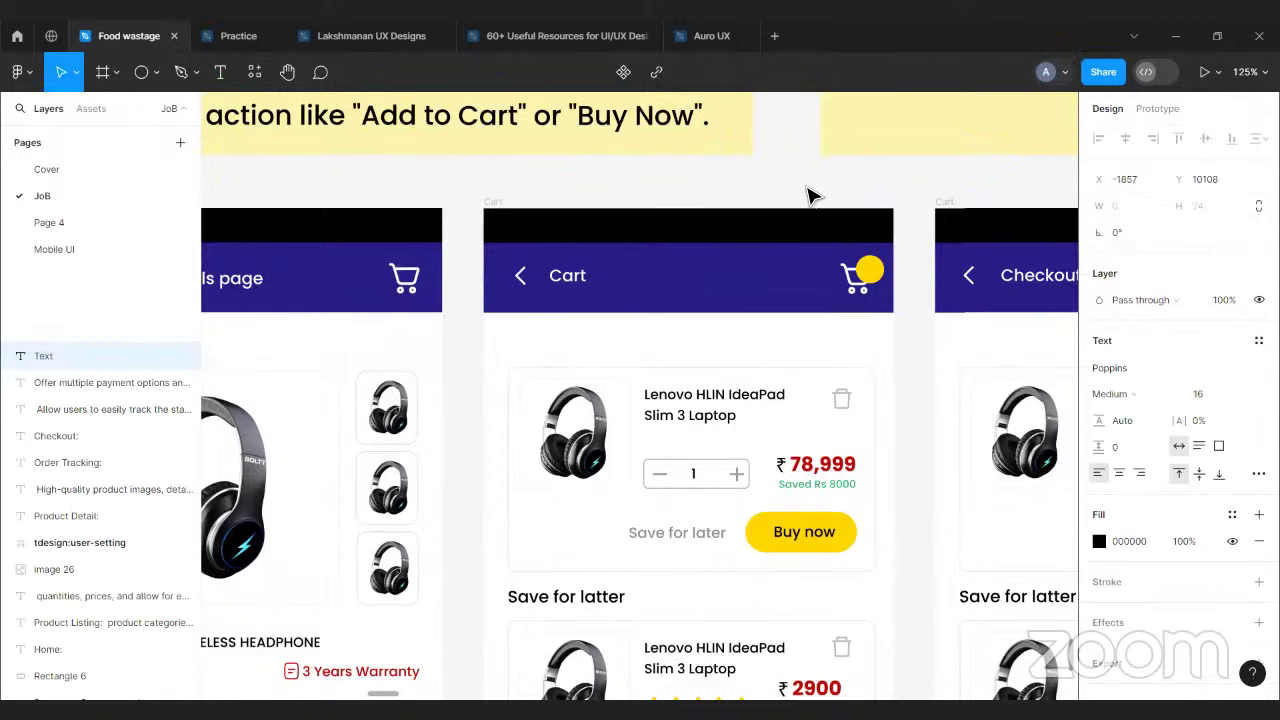
pyautogui.click(737, 200)
pyautogui.click(738, 190)
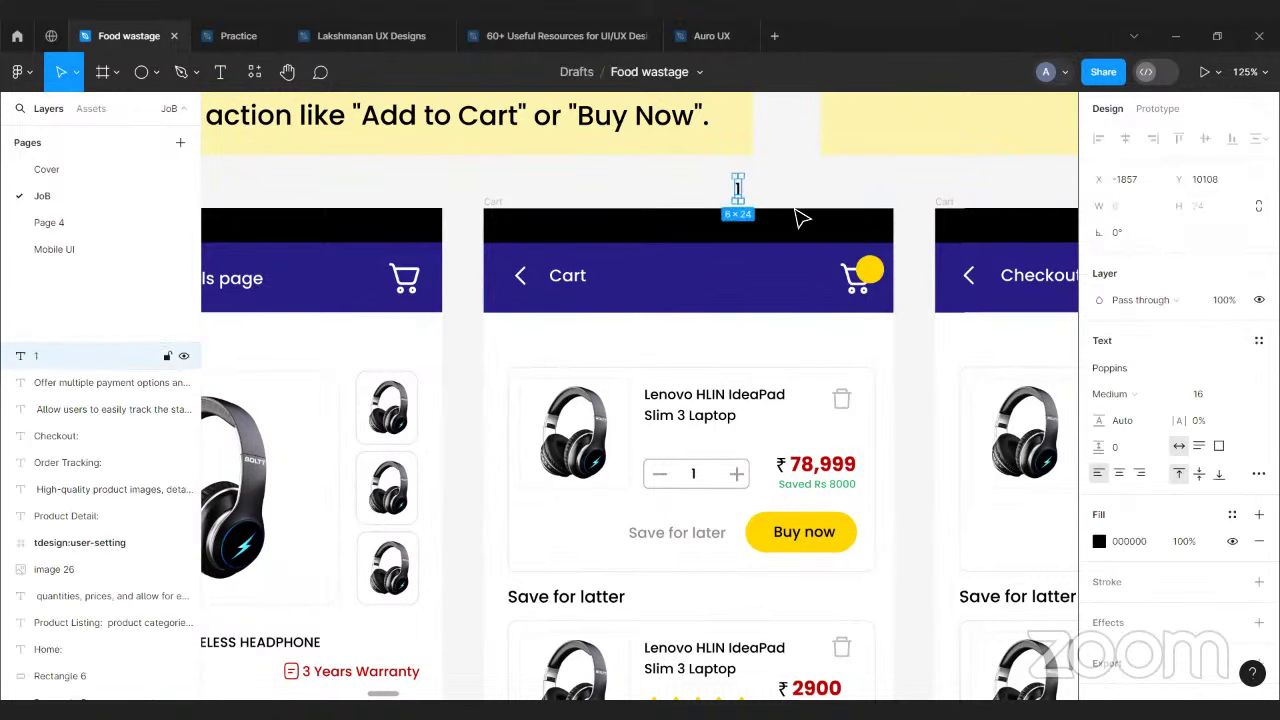
pyautogui.moveTo(738, 190); pyautogui.dragTo(873, 283)
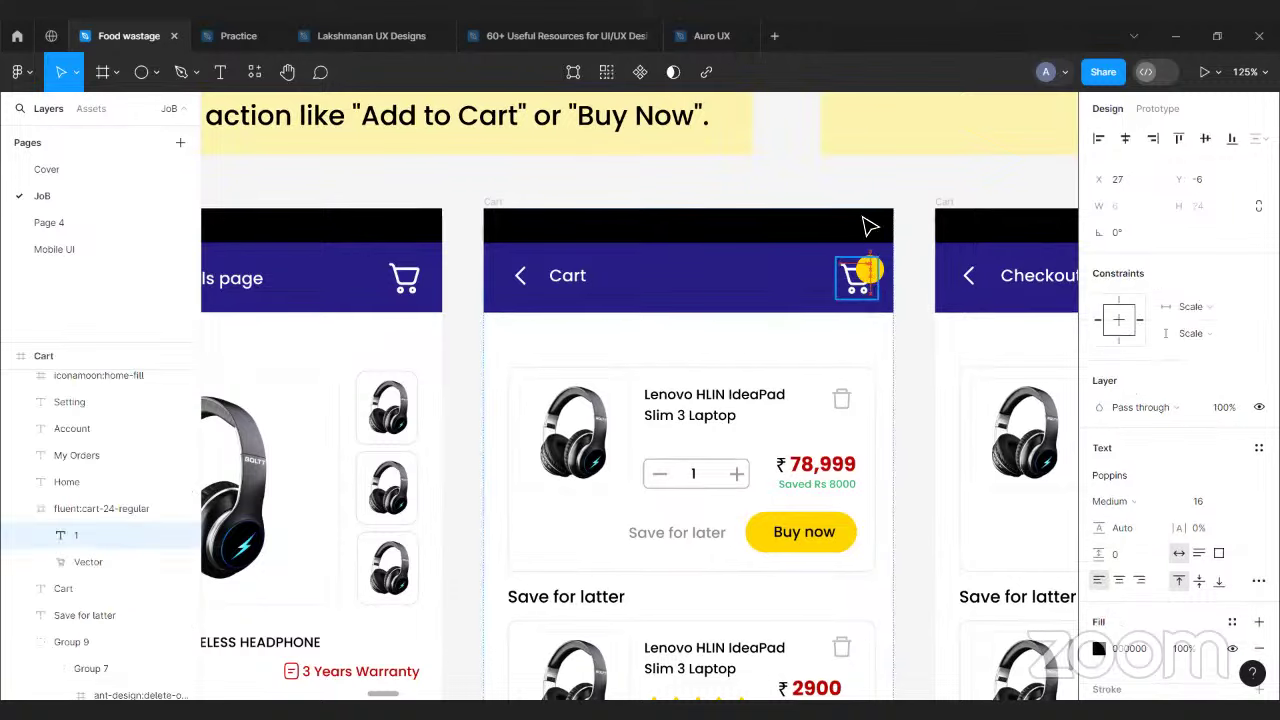
pyautogui.moveTo(868, 226); pyautogui.dragTo(918, 330)
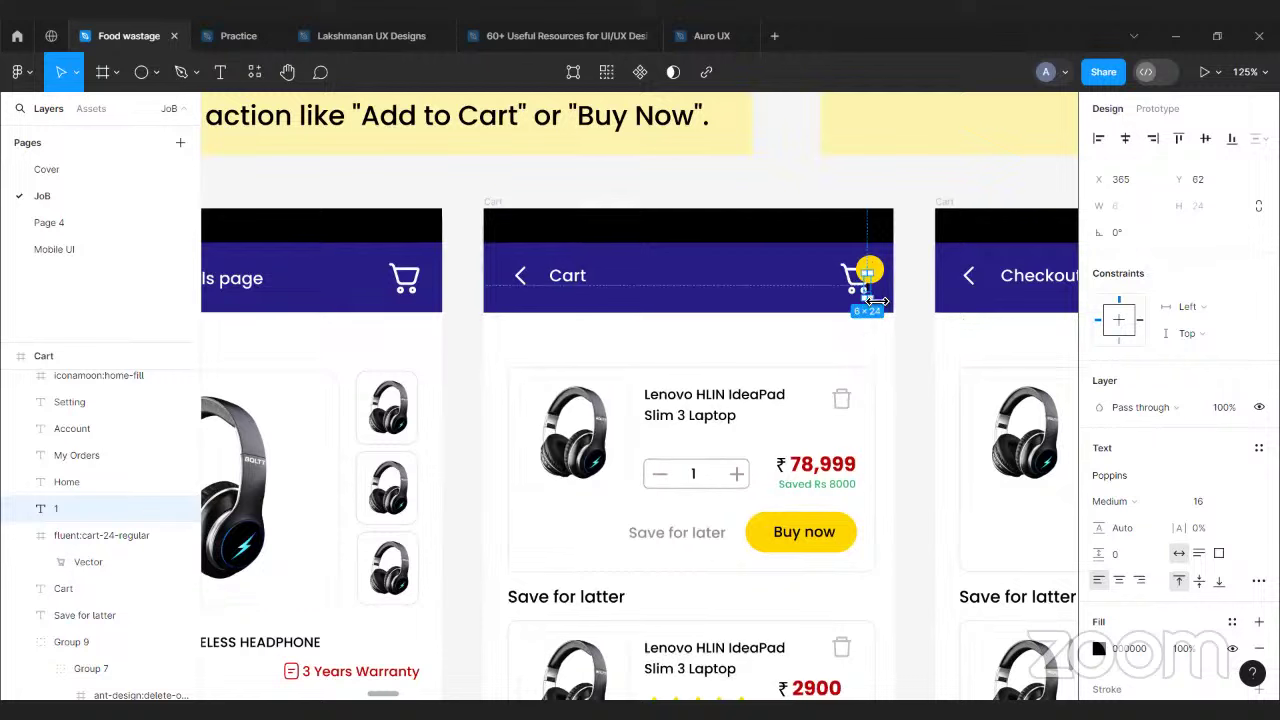
# - Bring the "1" to the front and centre it on the yellow badge in the Cart header
pyautogui.rightClick(870, 292)
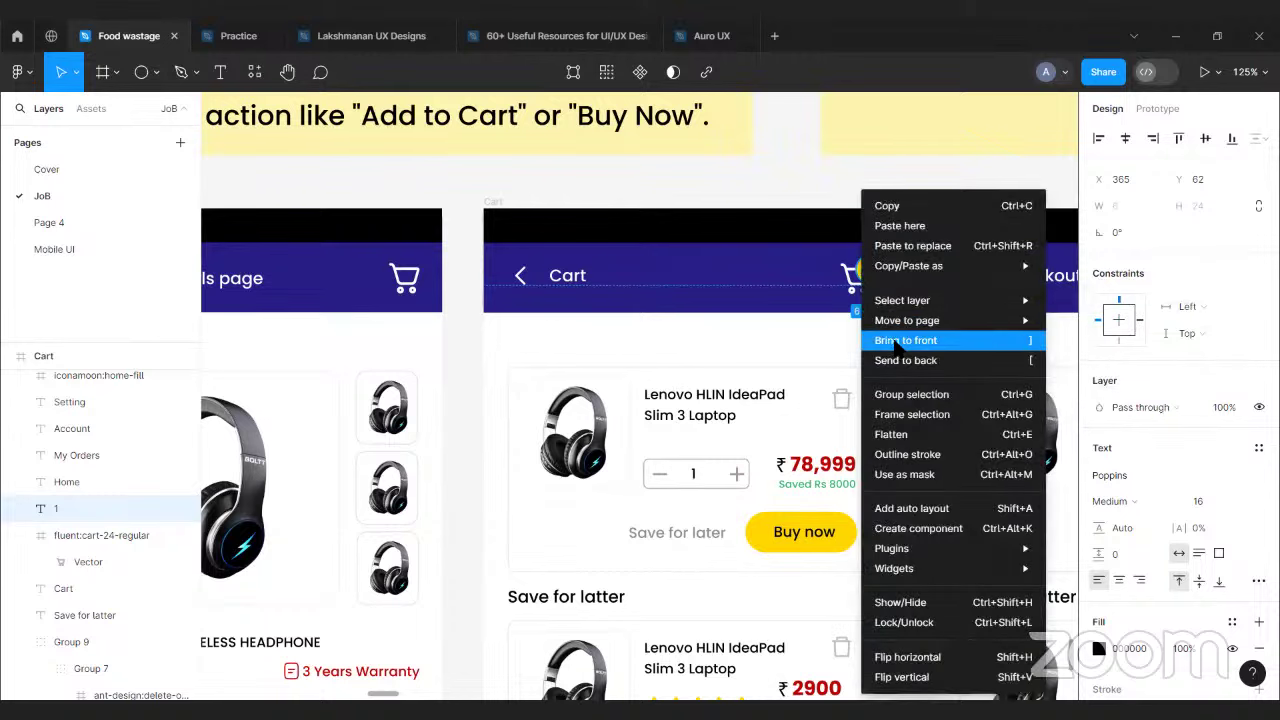
pyautogui.click(905, 341)
pyautogui.scroll(5, 910, 343)
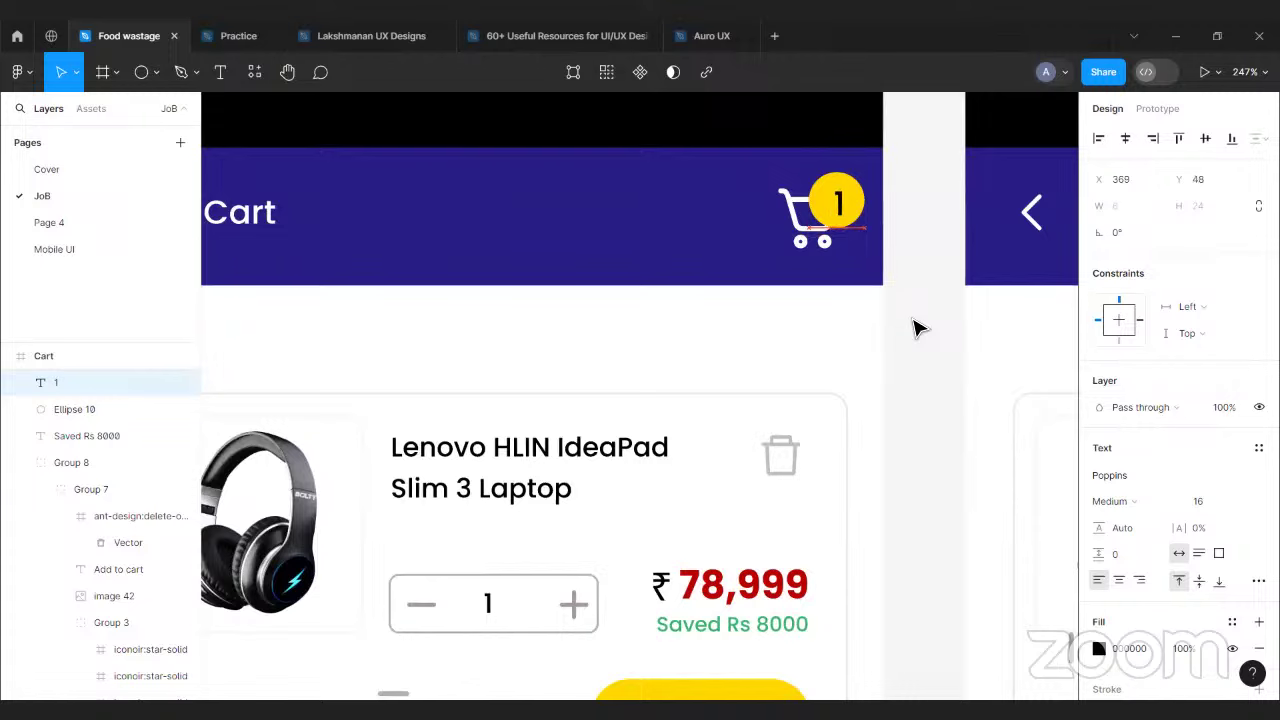
pyautogui.click(917, 328)
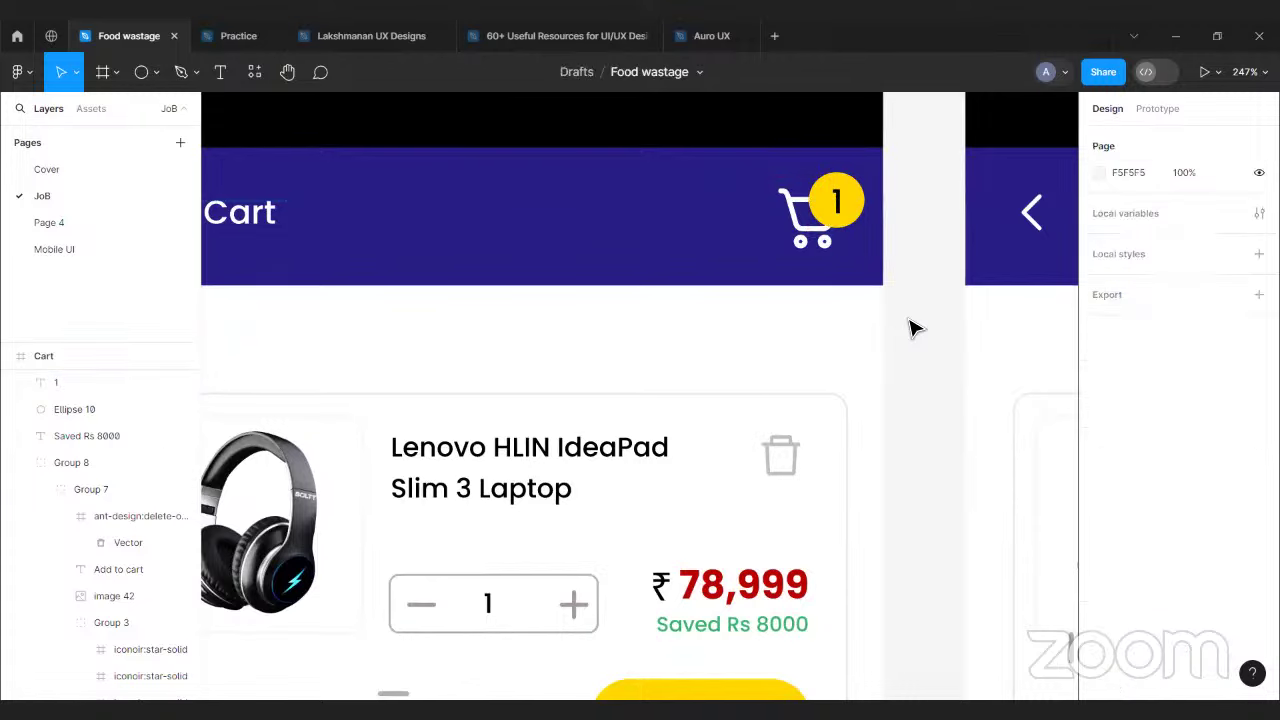
pyautogui.scroll(-5, 915, 328)
pyautogui.scroll(-3, 915, 328)
pyautogui.hscroll(3, 870, 330)
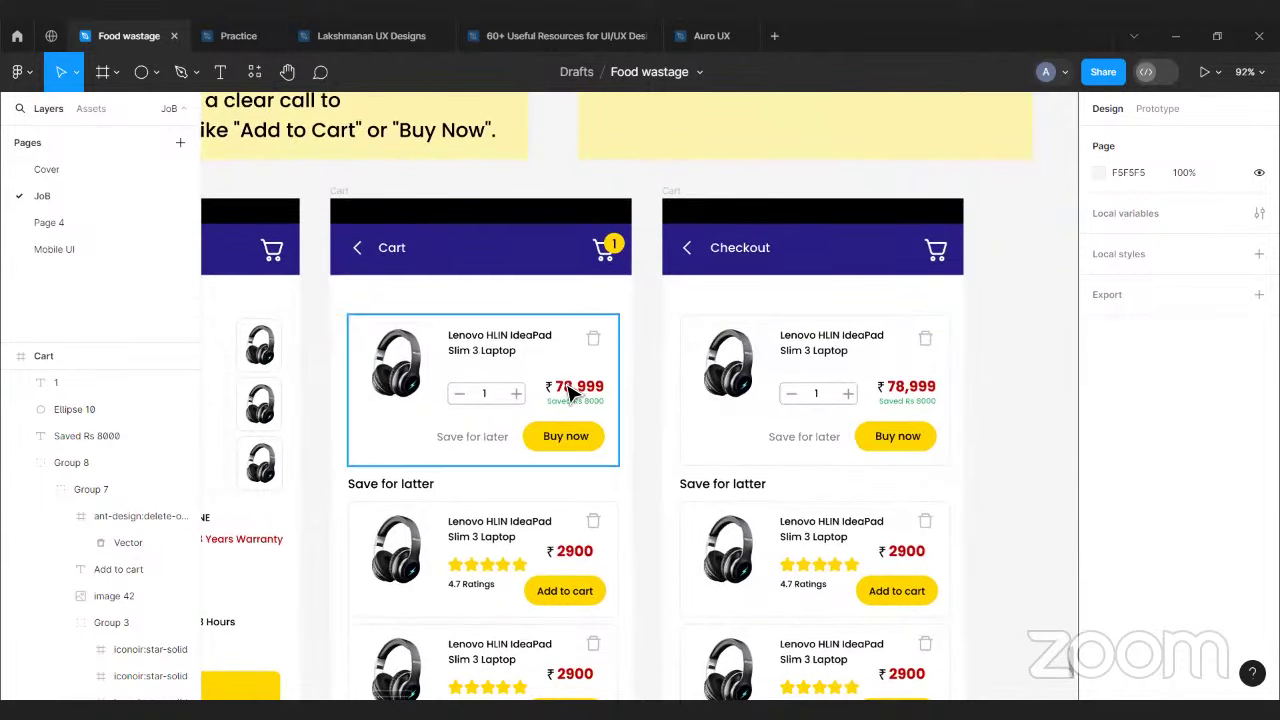
pyautogui.scroll(-1, 345, 300)
pyautogui.moveTo(345, 288); pyautogui.dragTo(655, 512)
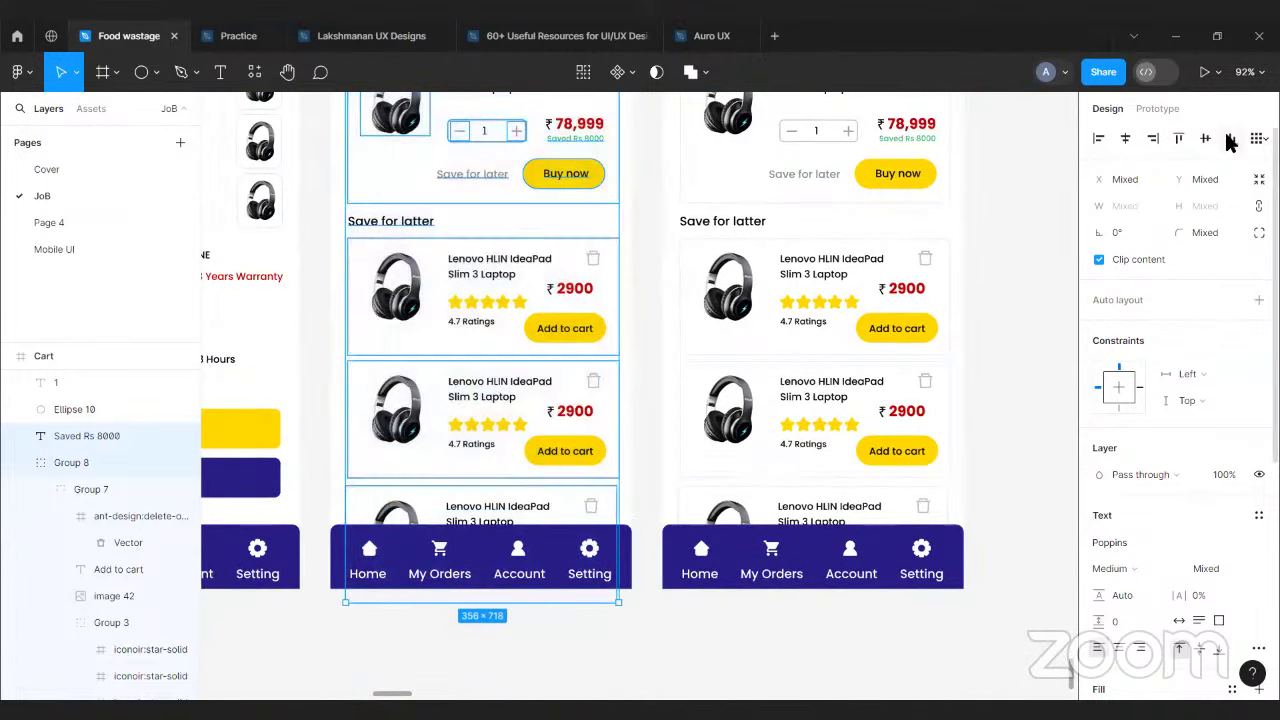
pyautogui.click(655, 276)
pyautogui.scroll(1, 615, 276)
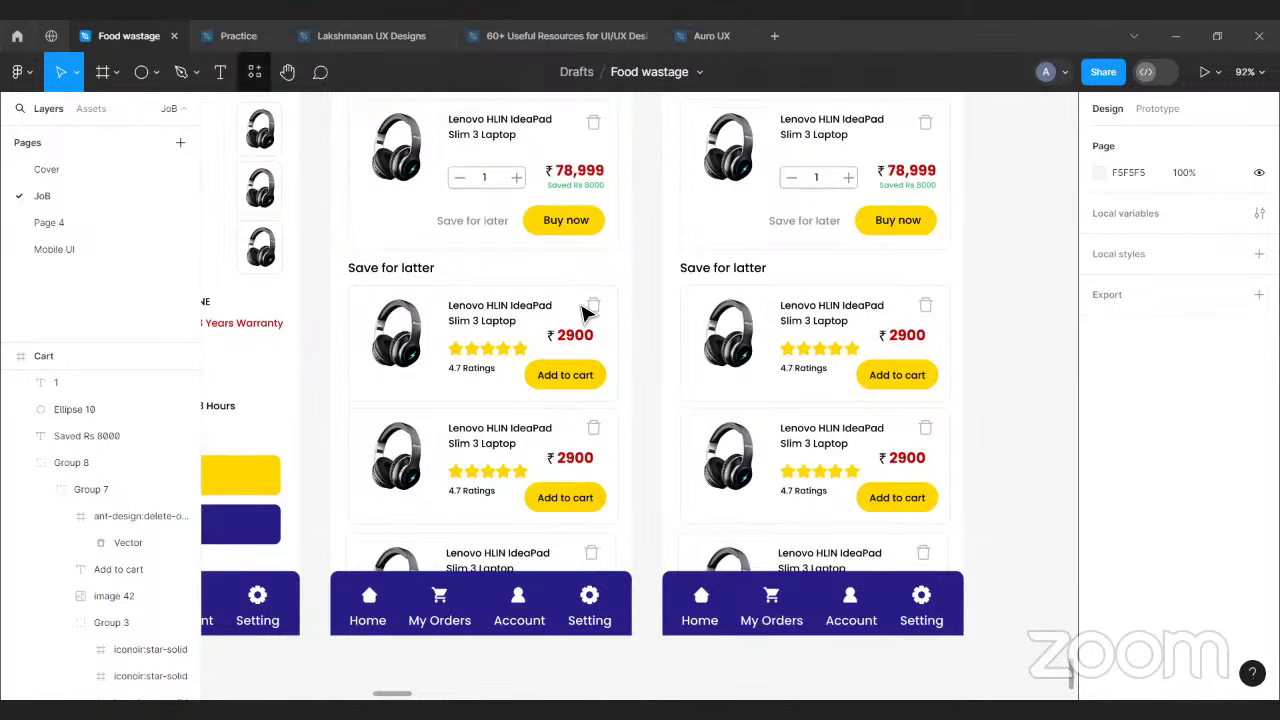
pyautogui.scroll(2, 588, 335)
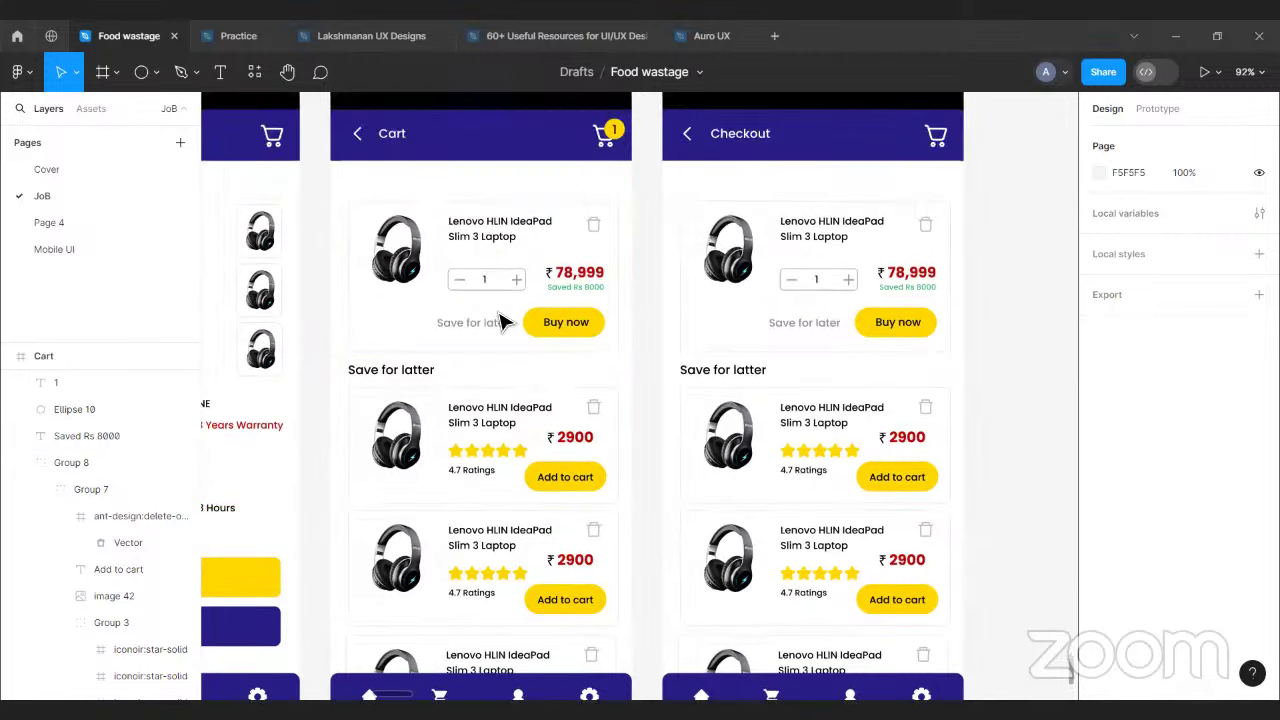
# - Move the Cart screen's product cards and the "Save for latter" section up so they start just below the header
pyautogui.moveTo(345, 177); pyautogui.dragTo(625, 671)
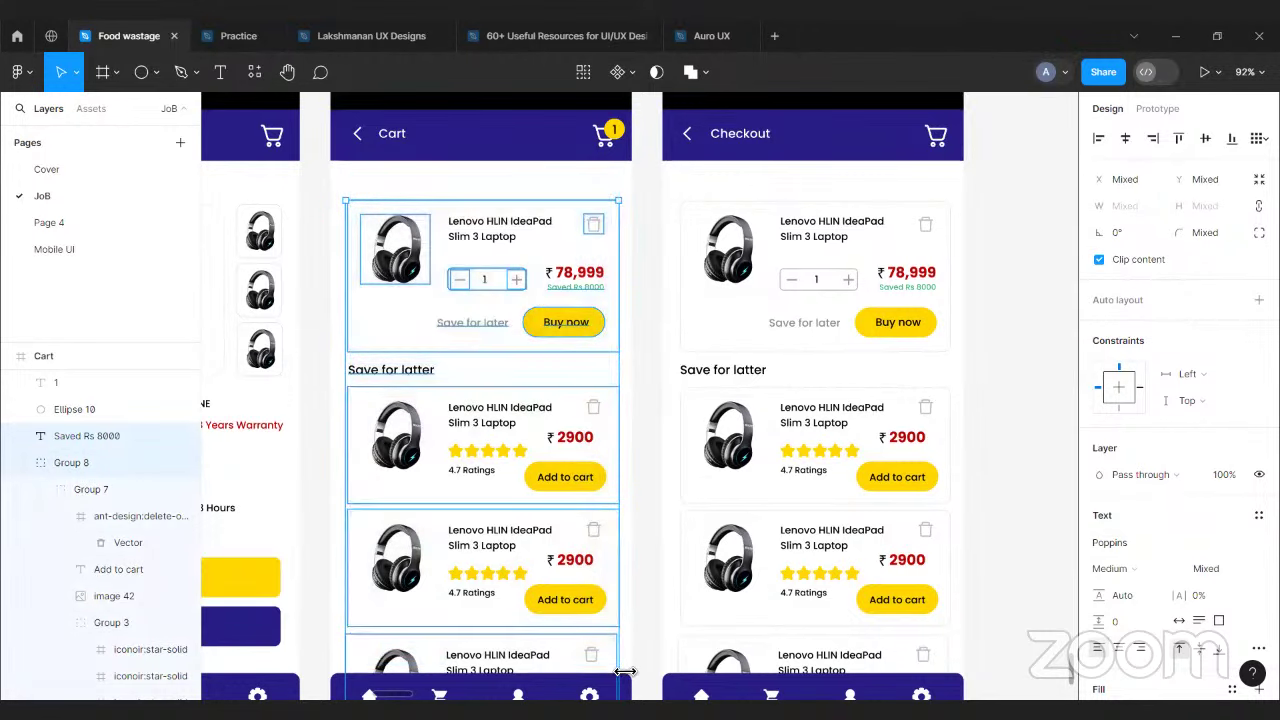
pyautogui.hotkey('ctrl', 'z')
pyautogui.hotkey('ctrl', 'z')
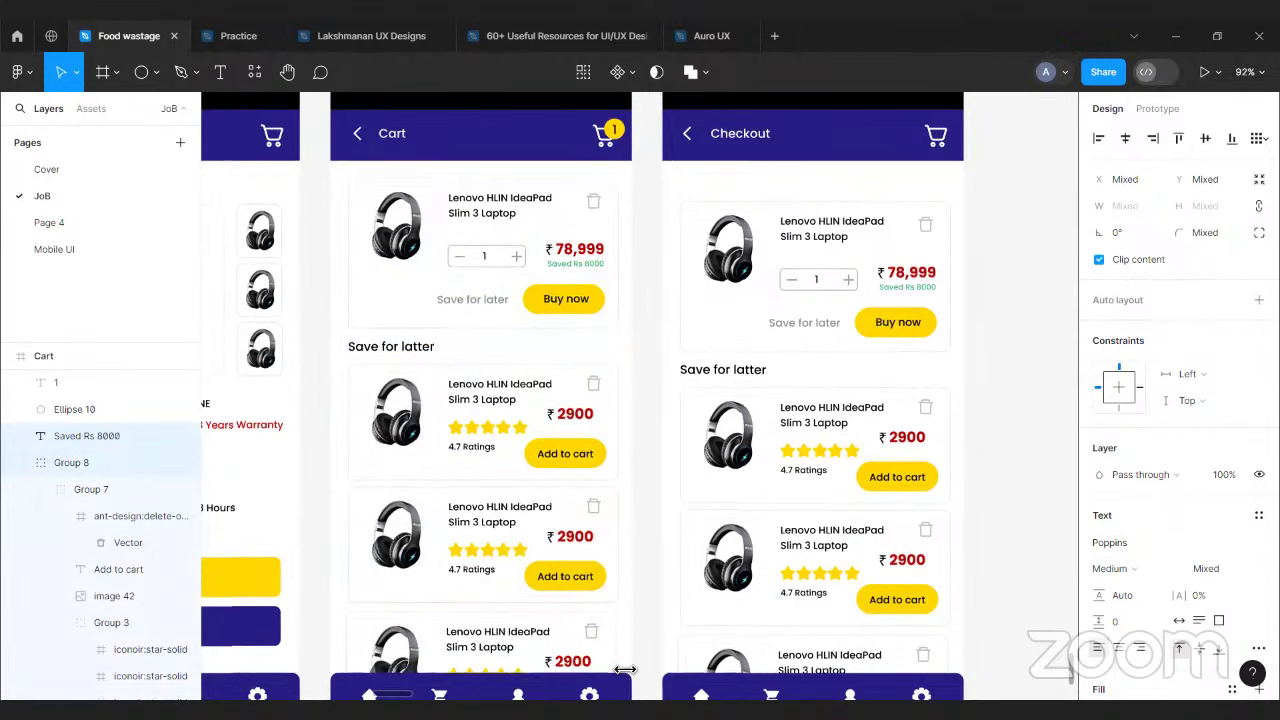
pyautogui.hotkey('ctrl', 'z')
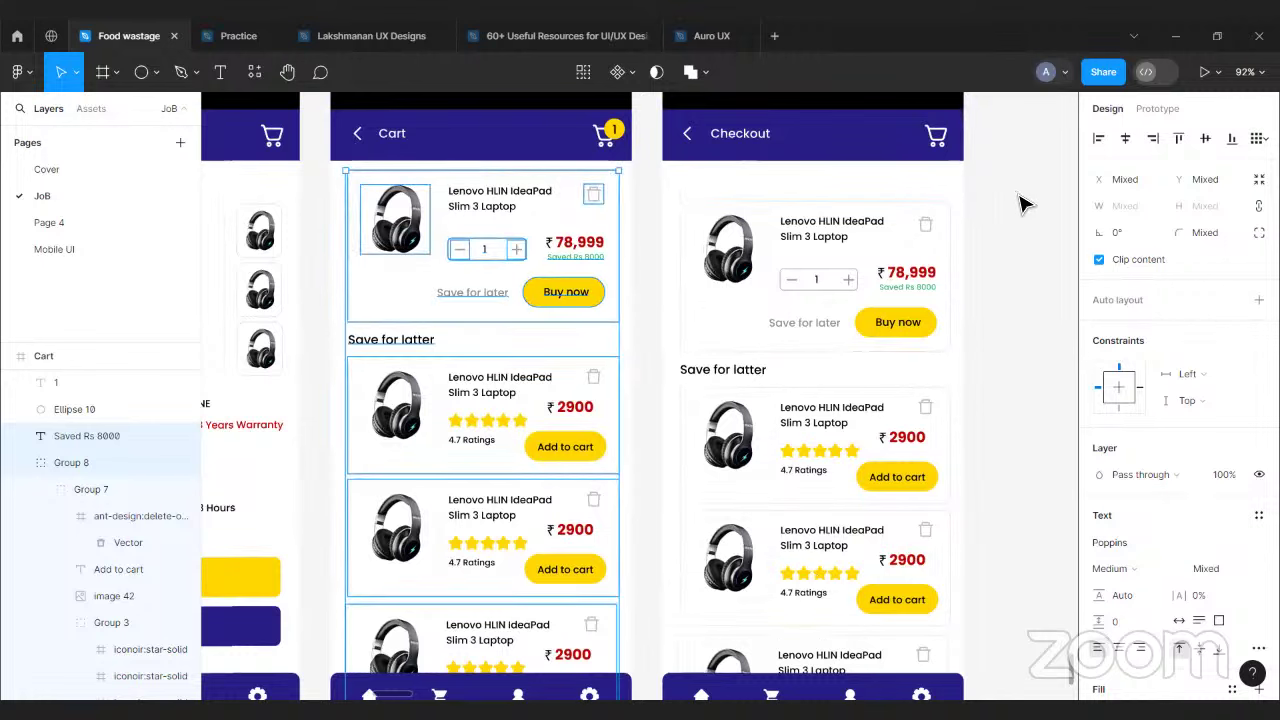
pyautogui.click(975, 210)
# - Review the Shopping Cart and Checkout requirement notes against the two screens below them
pyautogui.scroll(5, 980, 209)
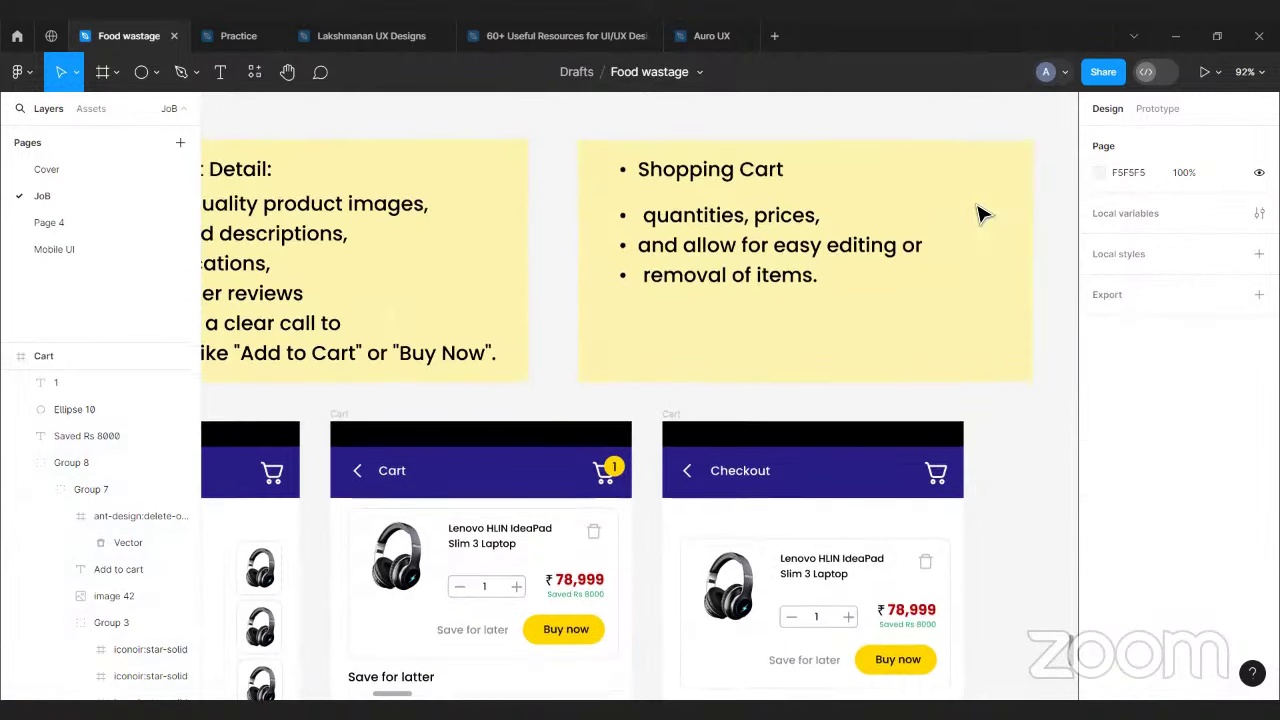
pyautogui.scroll(-5, 757, 283)
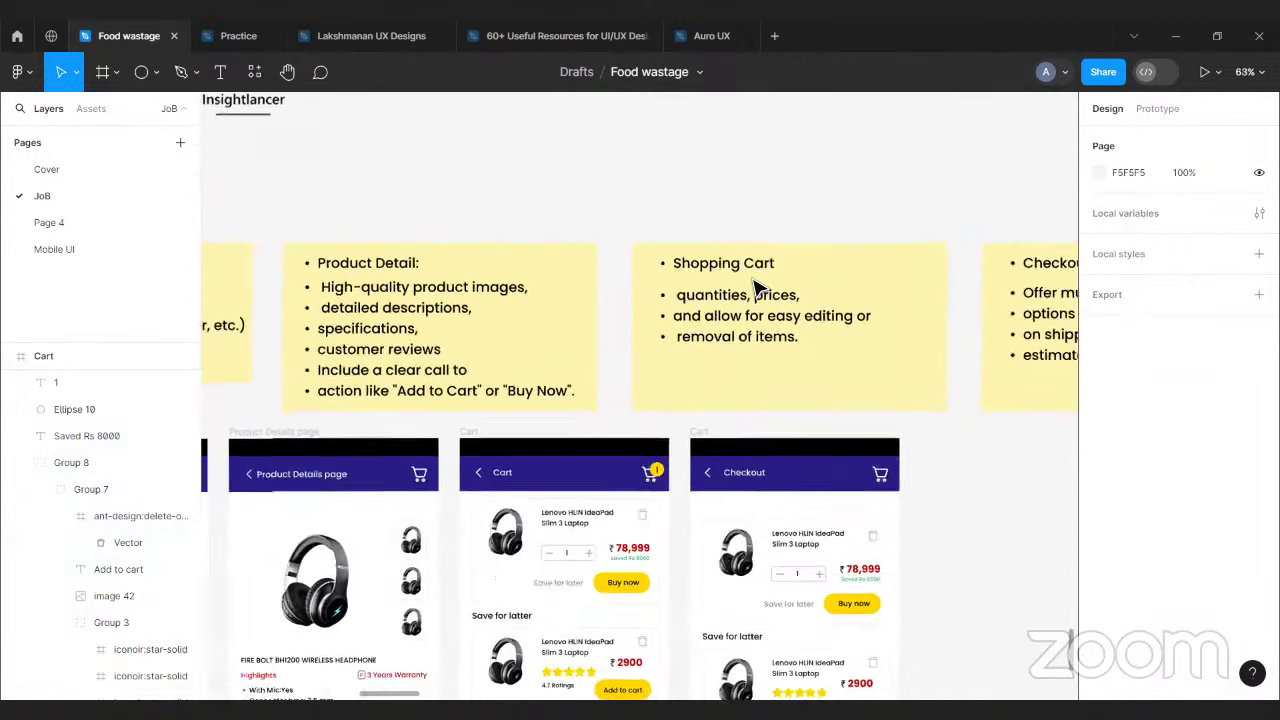
pyautogui.scroll(3, 908, 294)
pyautogui.hscroll(2, 680, 446)
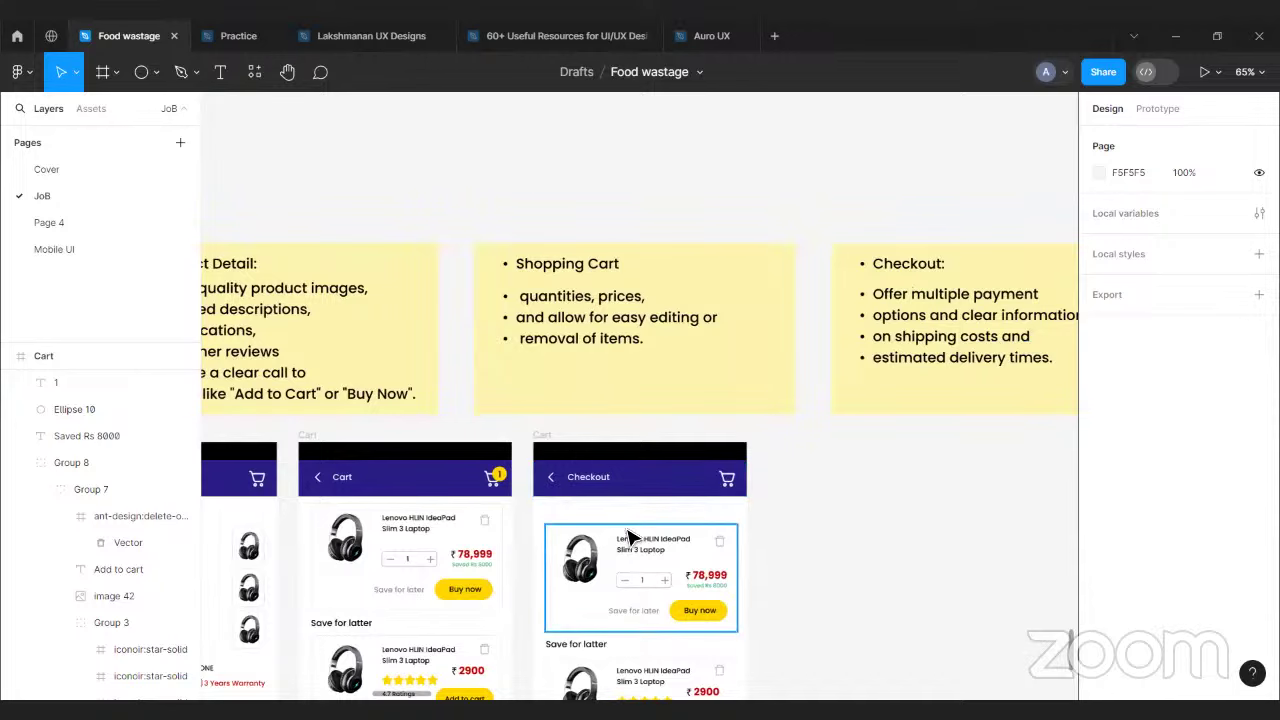
pyautogui.scroll(-3, 632, 531)
pyautogui.scroll(4, 607, 483)
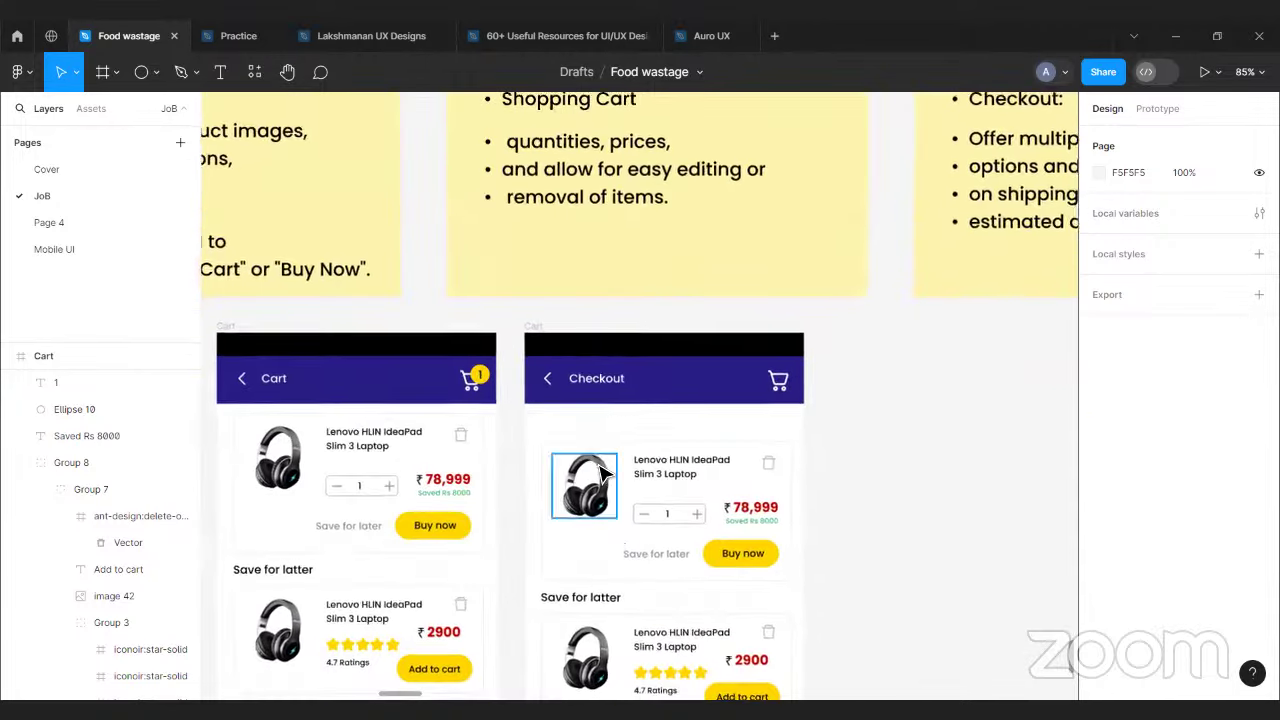
pyautogui.scroll(-1, 552, 251)
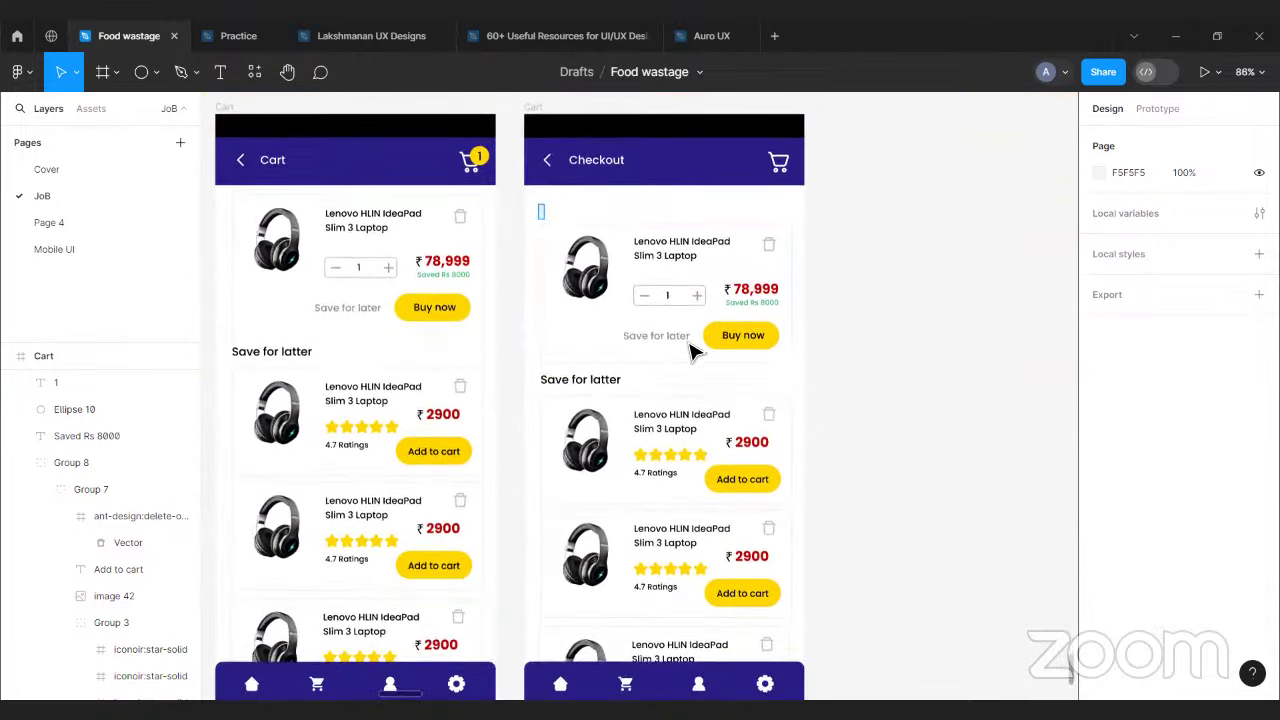
# - Replace the Checkout screen's first product card with the "Save for latter" heading, moved up below the header and reworded as "Payment Gateway"
pyautogui.moveTo(695, 350); pyautogui.dragTo(801, 371)
pyautogui.press('Delete')
pyautogui.moveTo(585, 379); pyautogui.dragTo(612, 216)
pyautogui.press('Return')
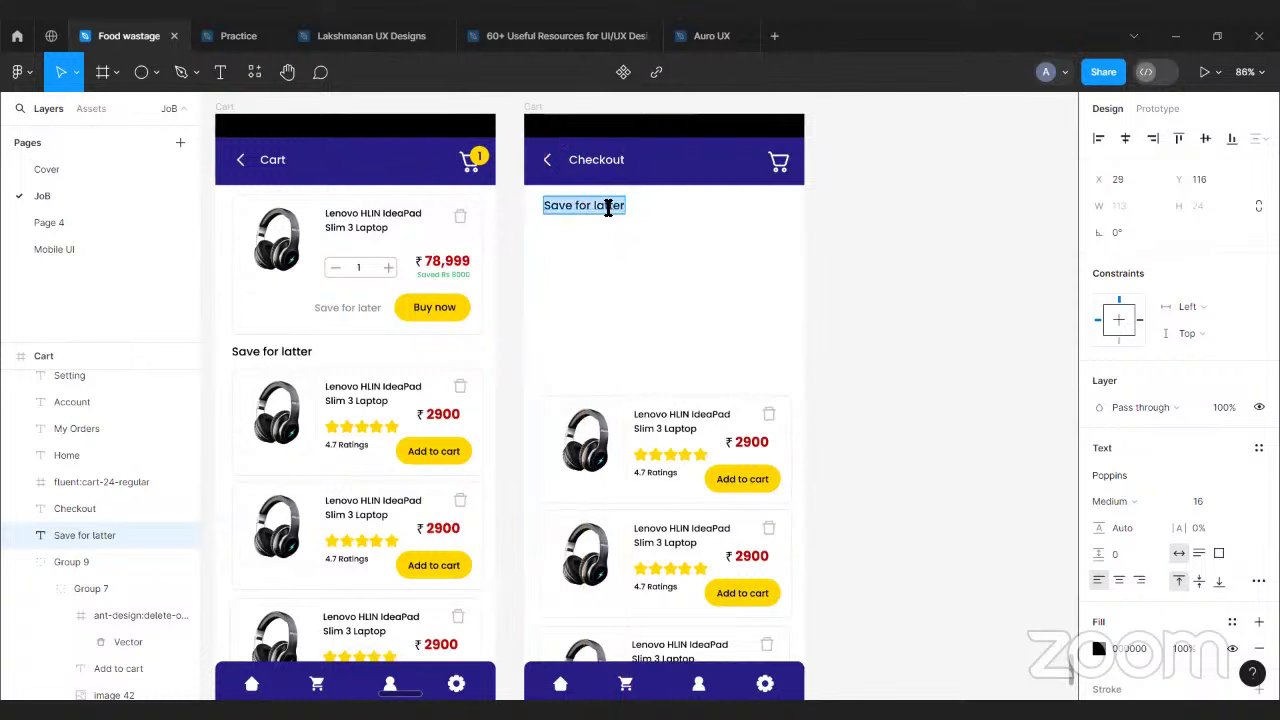
pyautogui.write('Payment Gateway')
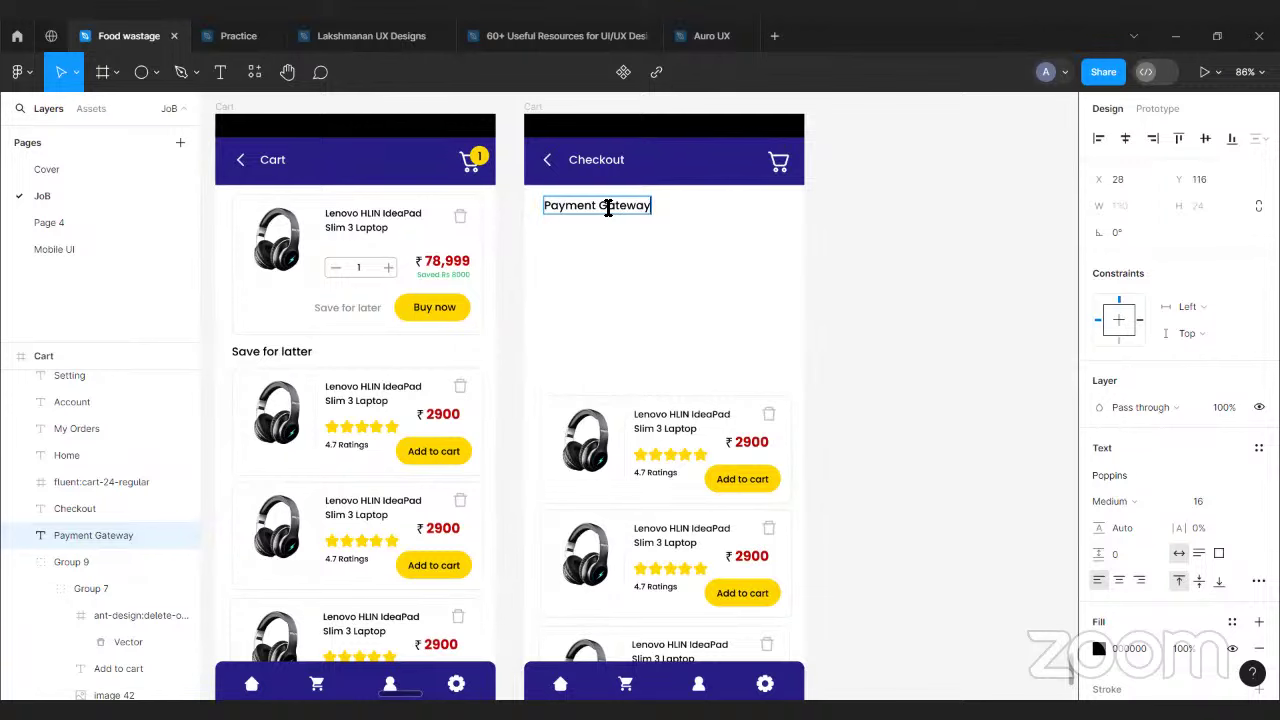
pyautogui.click(629, 360)
# - Delete the three remaining product cards from the Checkout screen
pyautogui.scroll(-1, 565, 370)
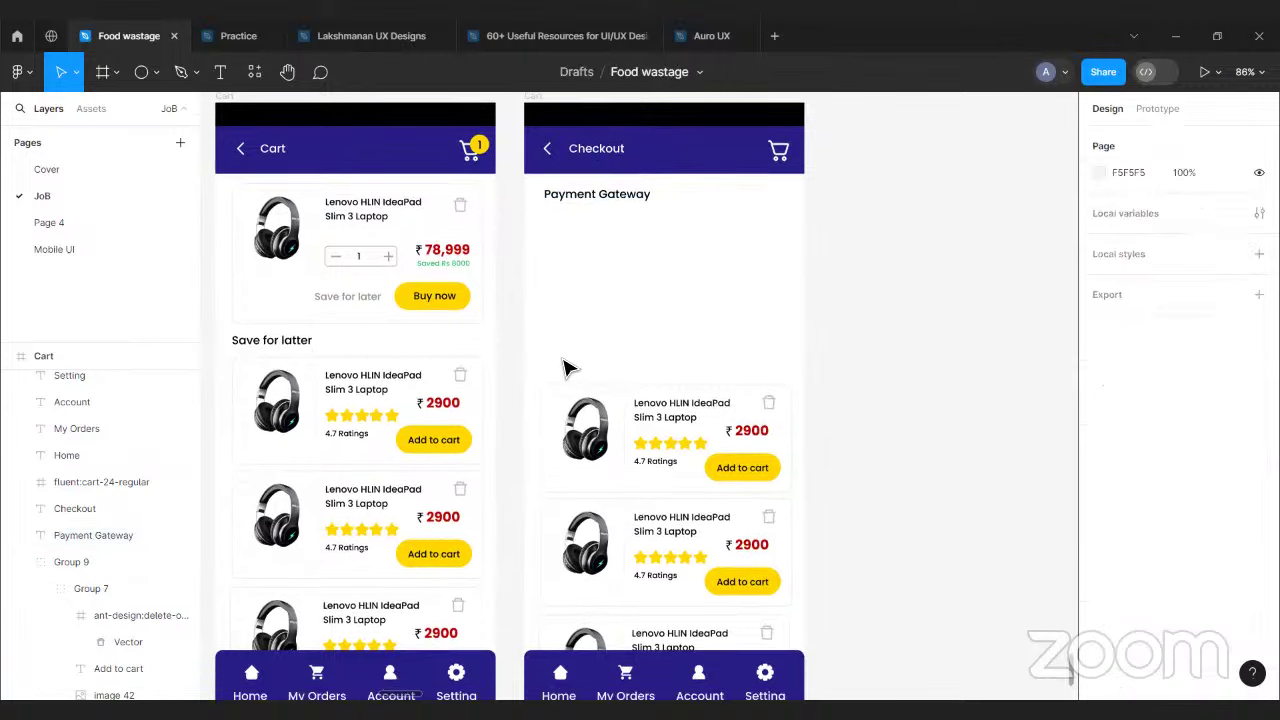
pyautogui.click(588, 425)
pyautogui.press('Delete')
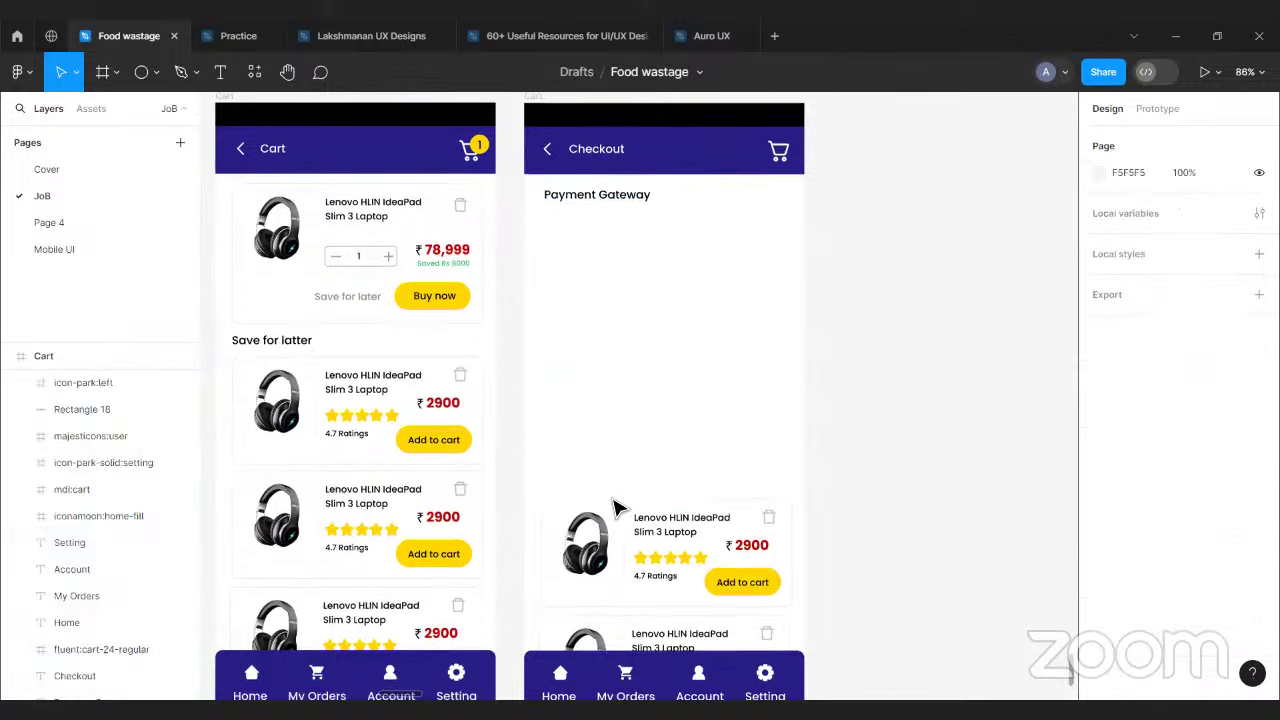
pyautogui.click(617, 508)
pyautogui.press('Delete')
pyautogui.click(657, 634)
pyautogui.press('Delete')
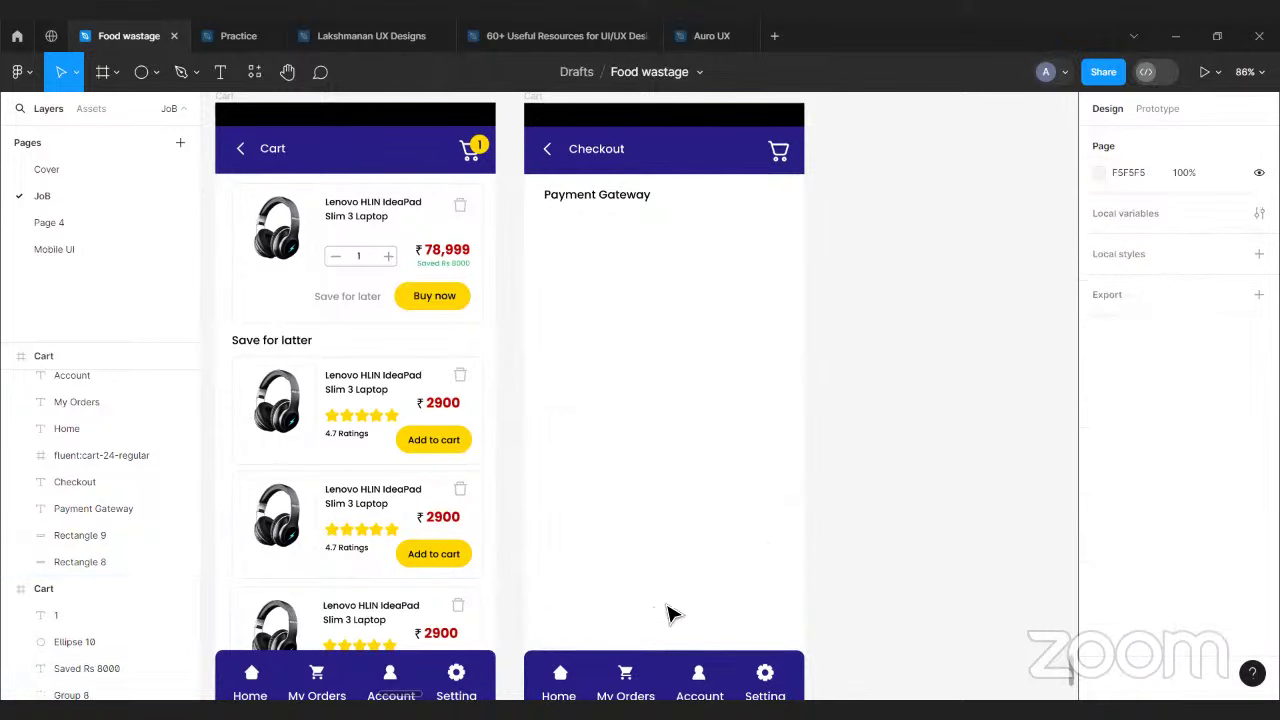
# - Copy the group behind the Cart screen's first product card to the empty canvas beside Checkout and ungroup the copy
pyautogui.click(478, 322)
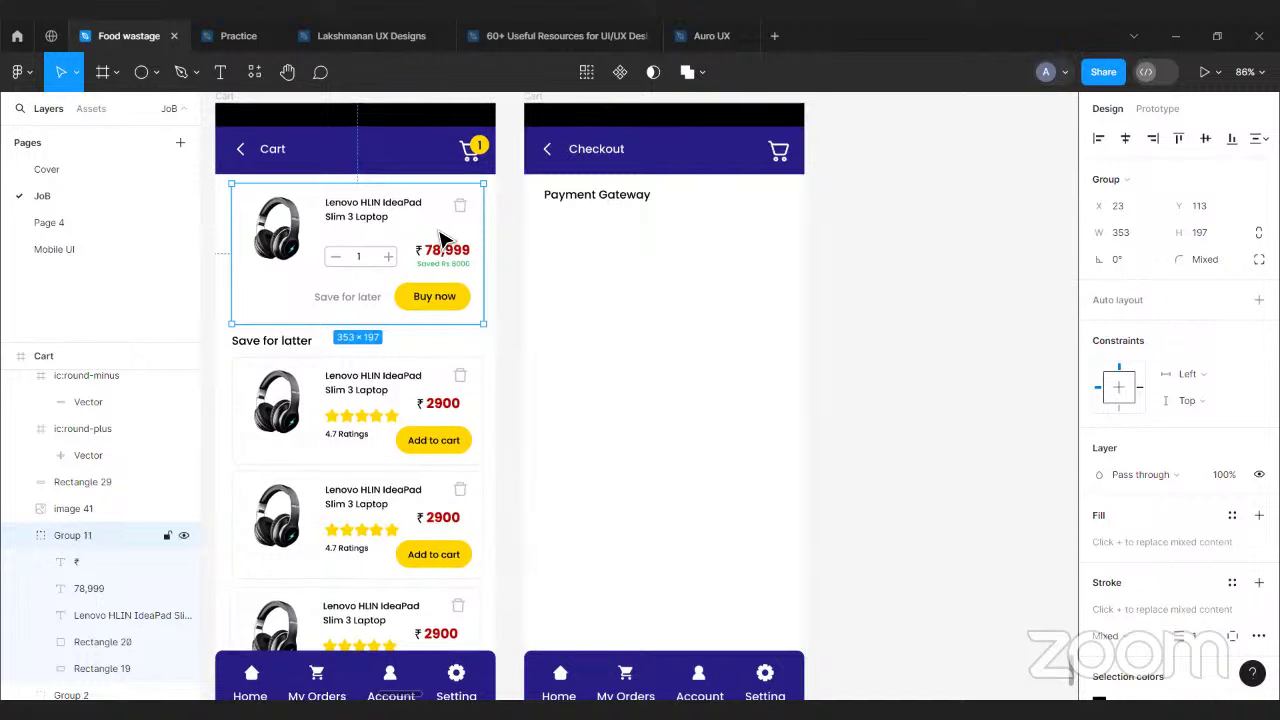
pyautogui.moveTo(440, 240); pyautogui.dragTo(997, 266)
pyautogui.hscroll(3, 894, 434)
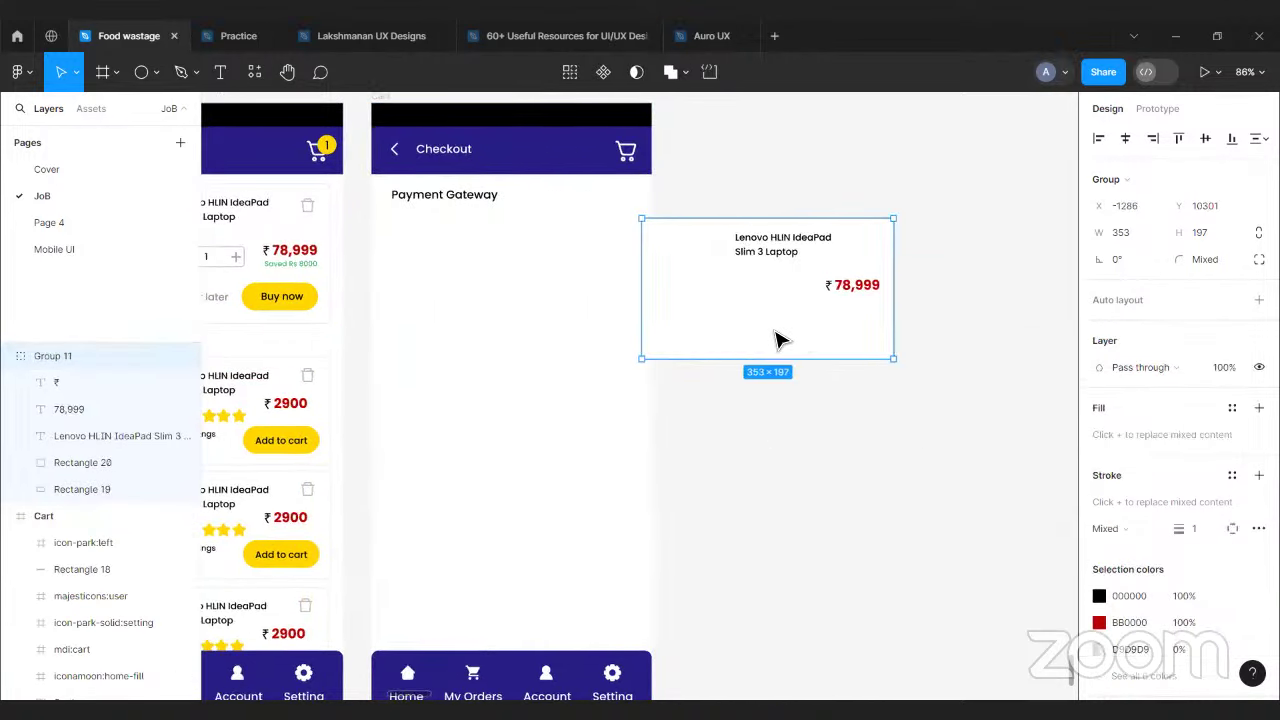
pyautogui.moveTo(780, 340); pyautogui.dragTo(849, 337)
pyautogui.rightClick(836, 316)
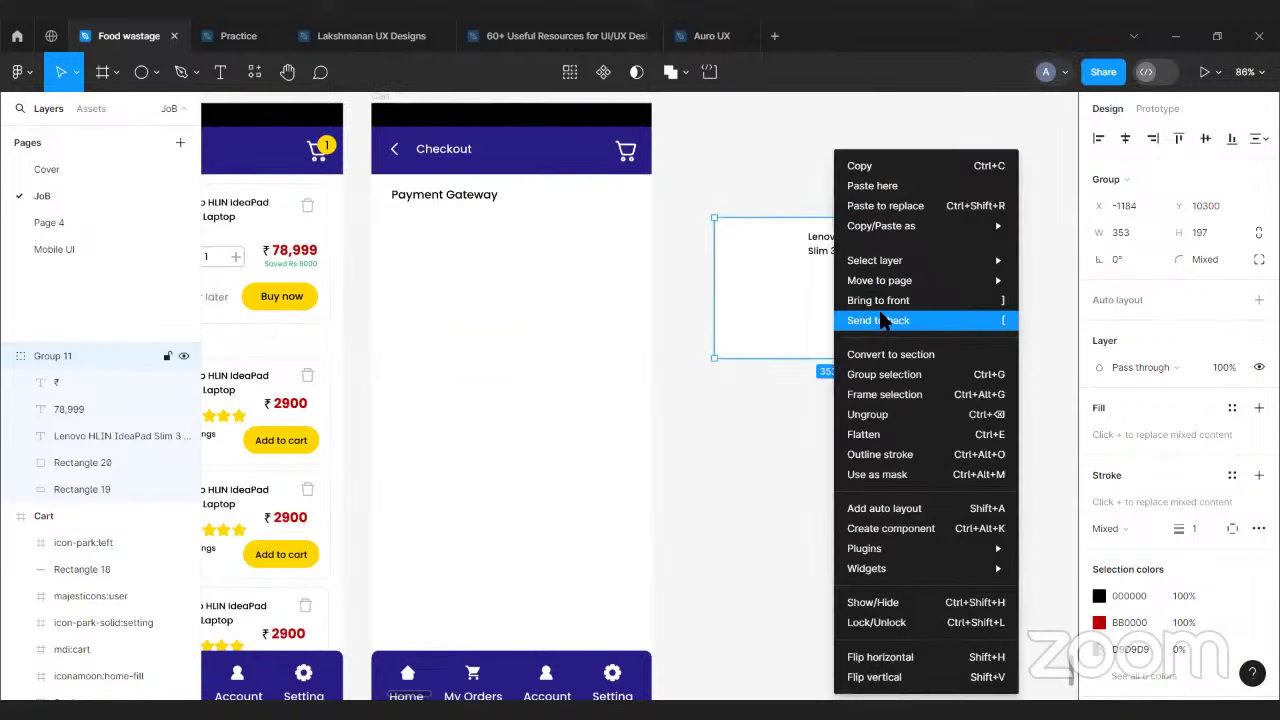
pyautogui.click(878, 414)
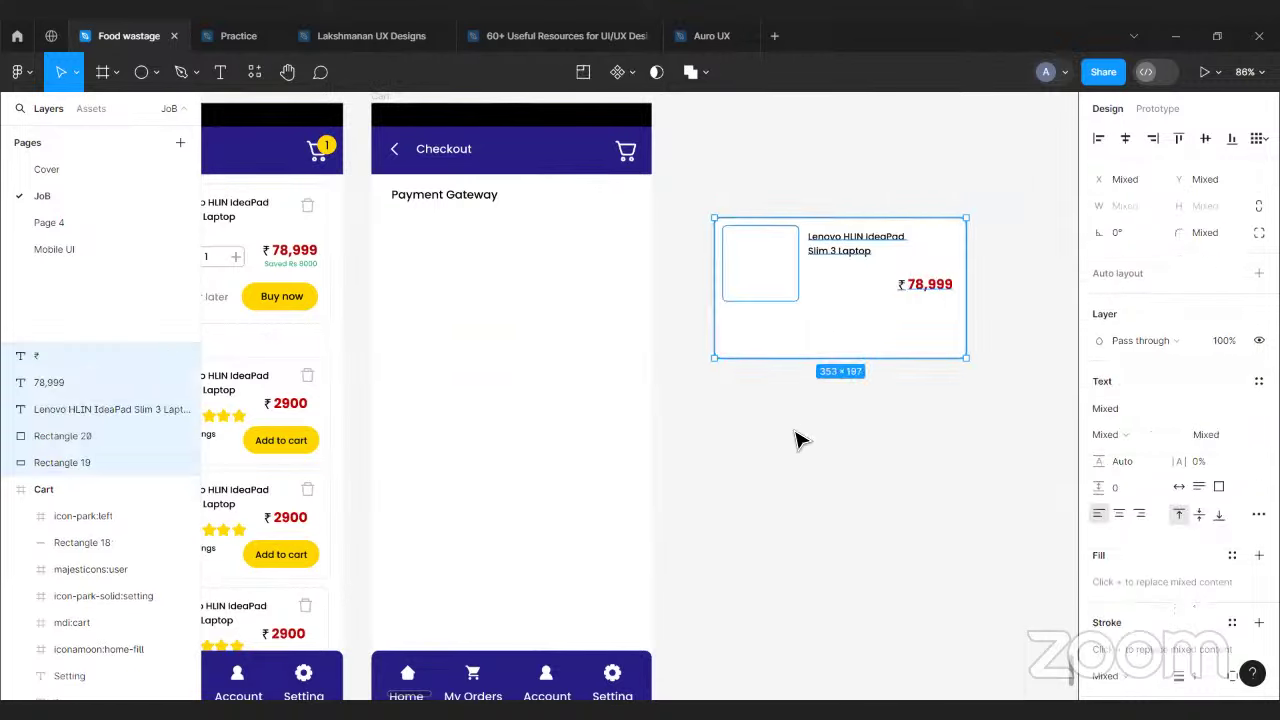
# - Delete the product name and the 78,999 price text from the ungrouped card copy
pyautogui.click(797, 440)
pyautogui.click(827, 258)
pyautogui.press('Delete')
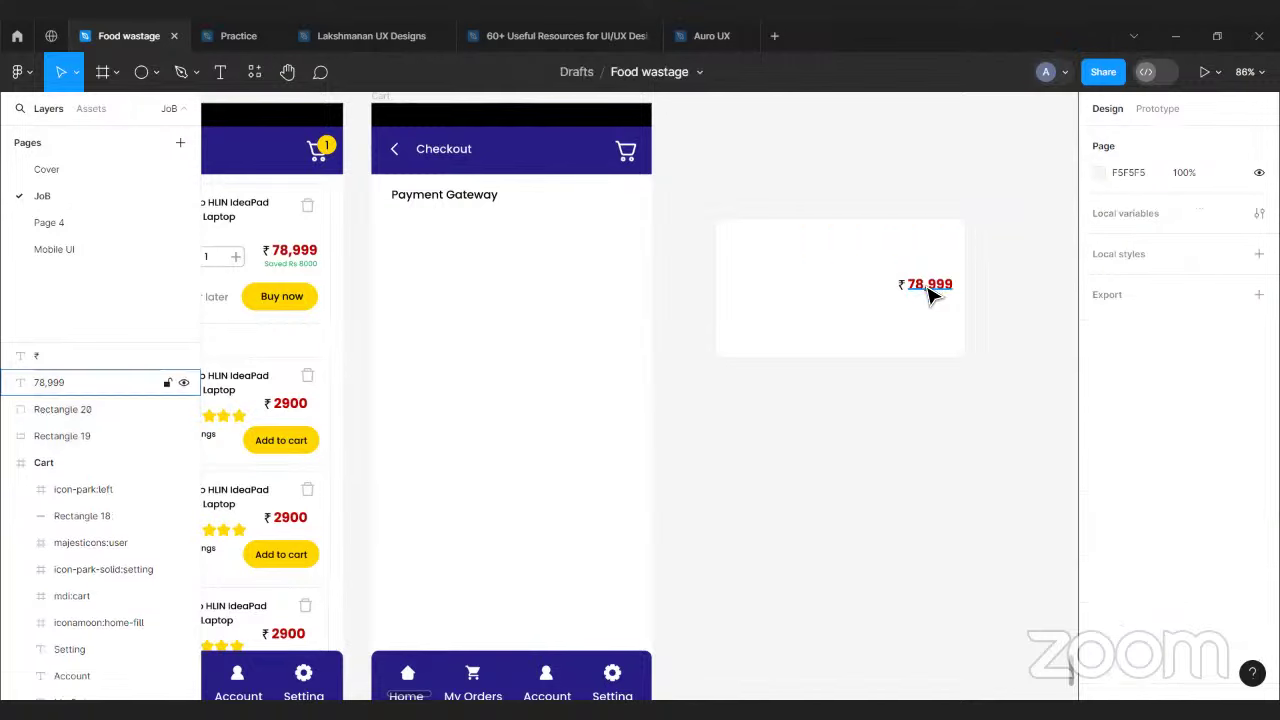
pyautogui.click(928, 287)
pyautogui.press('Delete')
# - Move the copied card's background rectangle under the "Payment Gateway" heading in Checkout and delete the leftover ₹ sign from the canvas
pyautogui.click(785, 283)
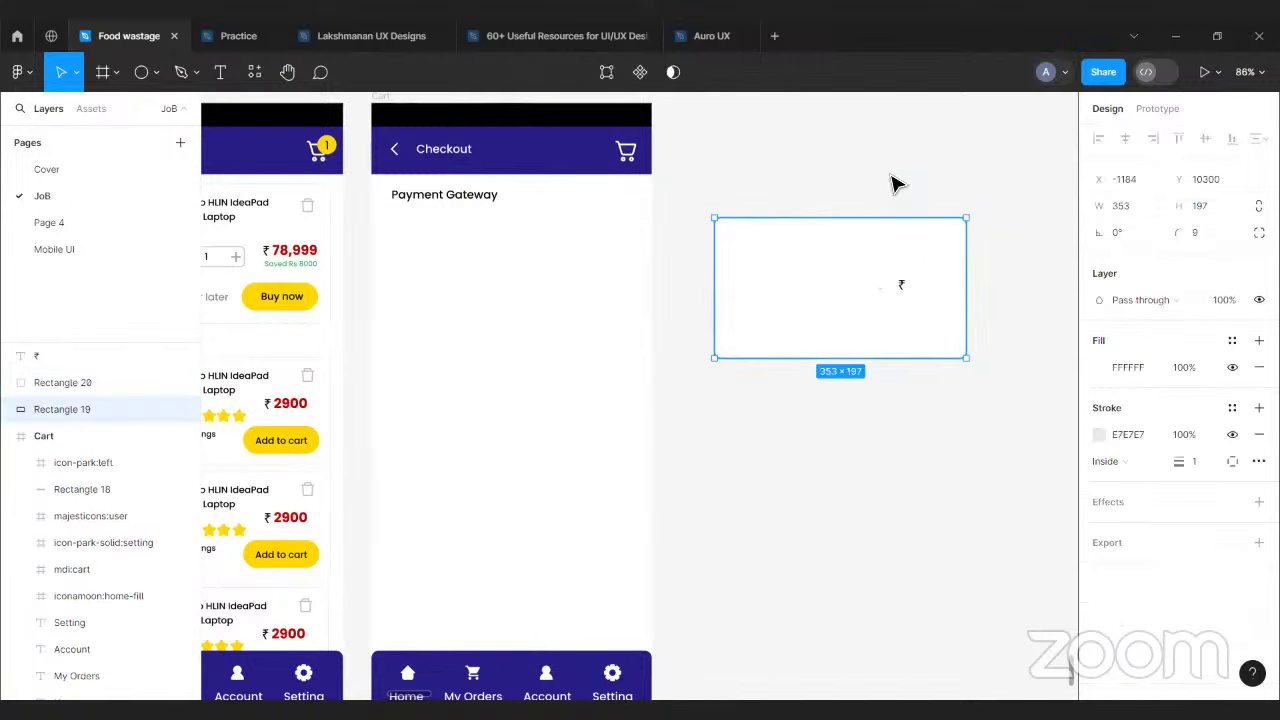
pyautogui.moveTo(808, 298); pyautogui.dragTo(530, 298)
pyautogui.moveTo(868, 238); pyautogui.dragTo(944, 336)
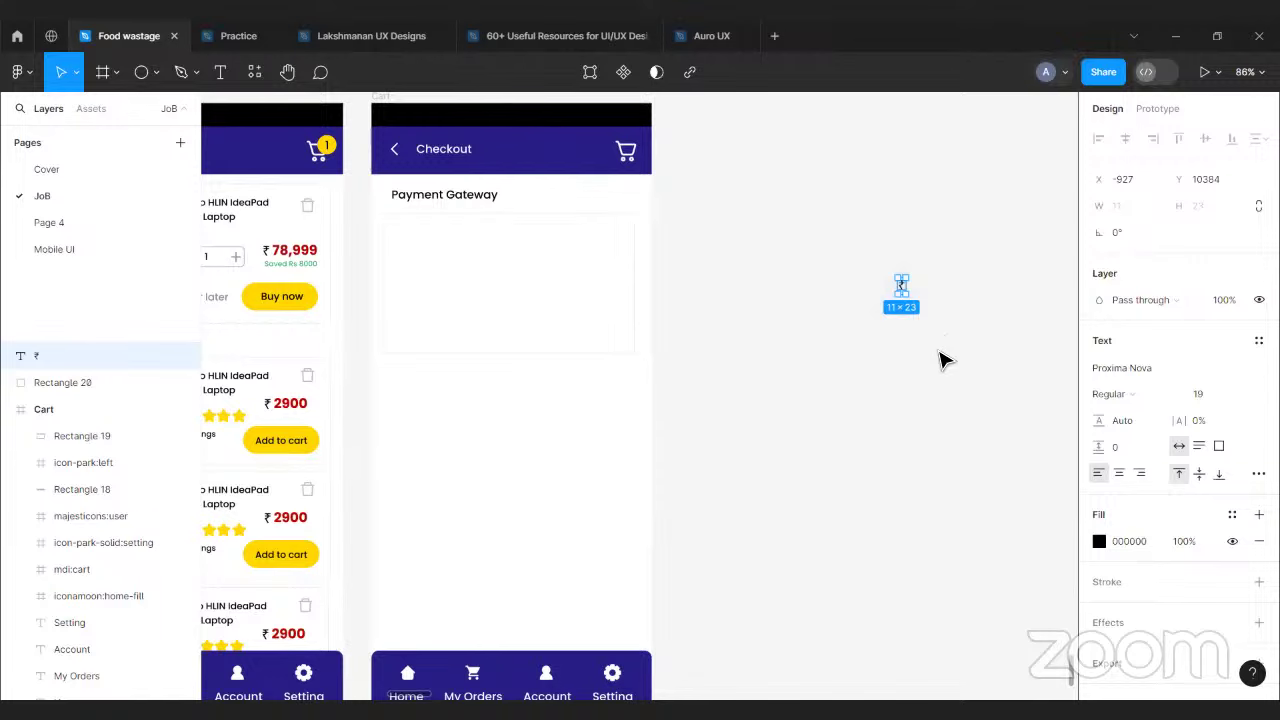
pyautogui.click(523, 274)
pyautogui.hscroll(-3, 649, 334)
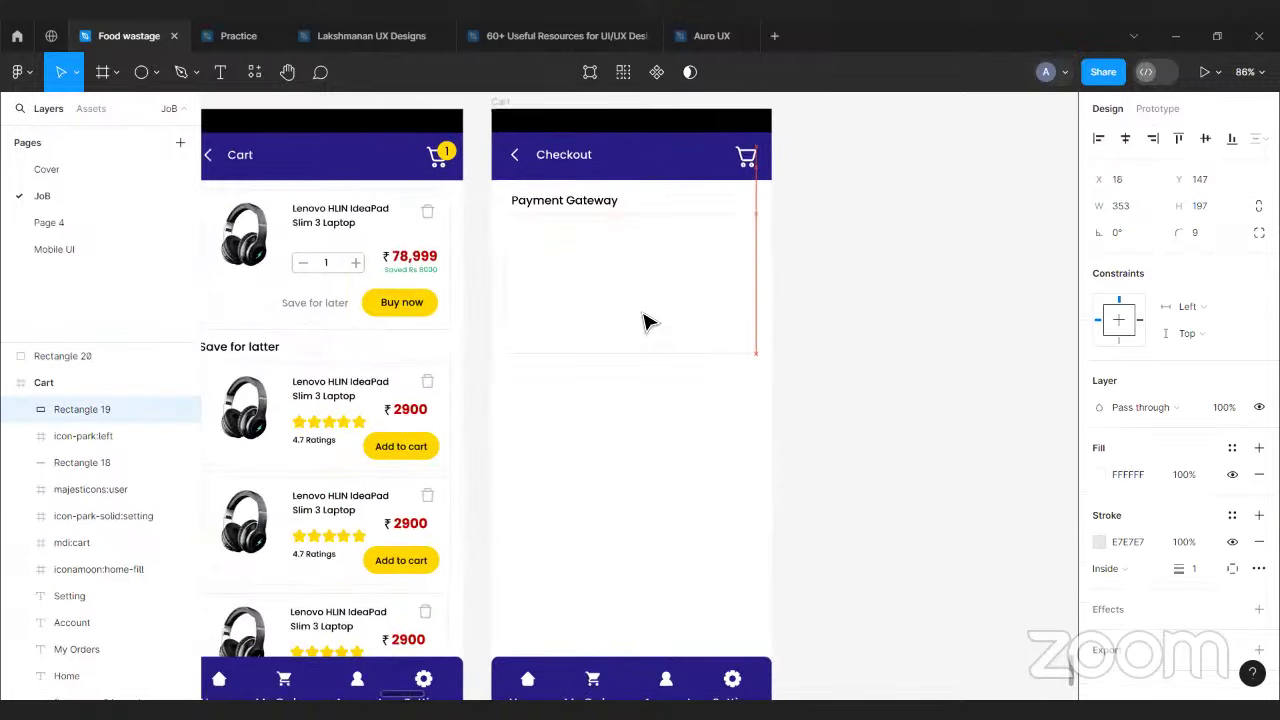
pyautogui.click(858, 340)
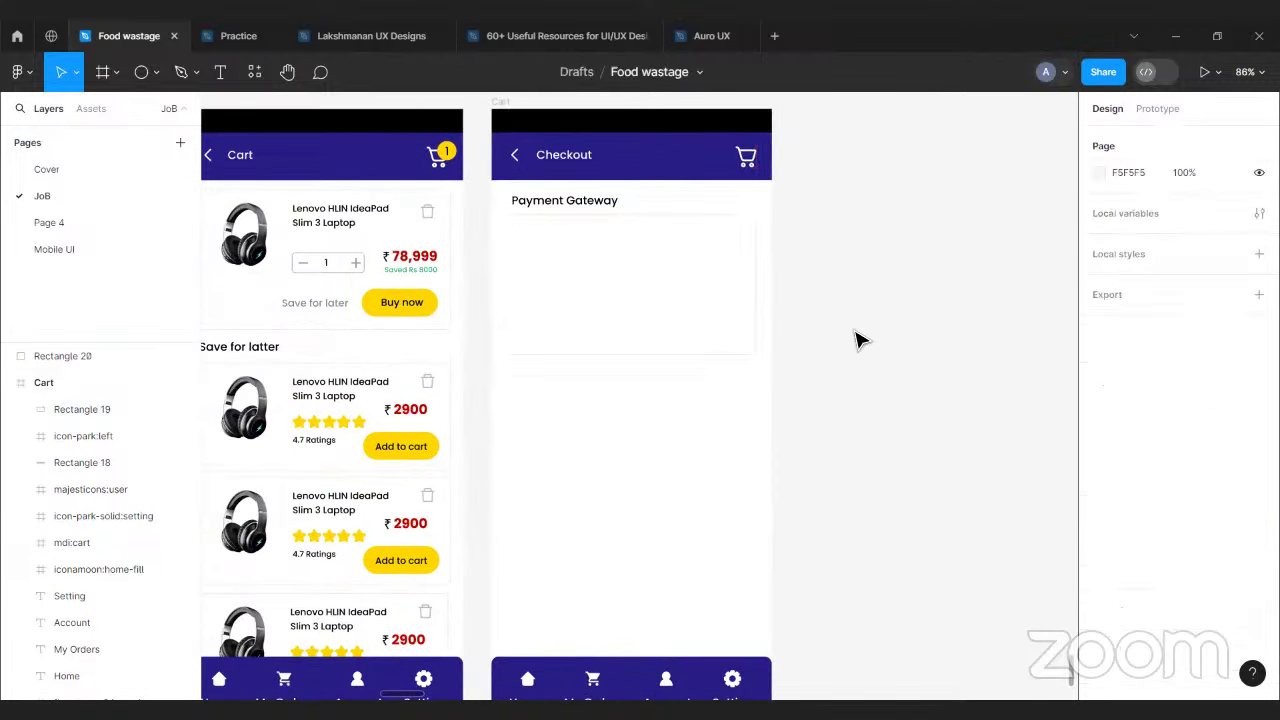
# - Extend the rectangle under the "Payment Gateway" heading downward to a height of about 441 px
pyautogui.keyDown('ctrl'); pyautogui.scroll(4, 858, 340); pyautogui.keyUp('ctrl')
pyautogui.click(741, 310)
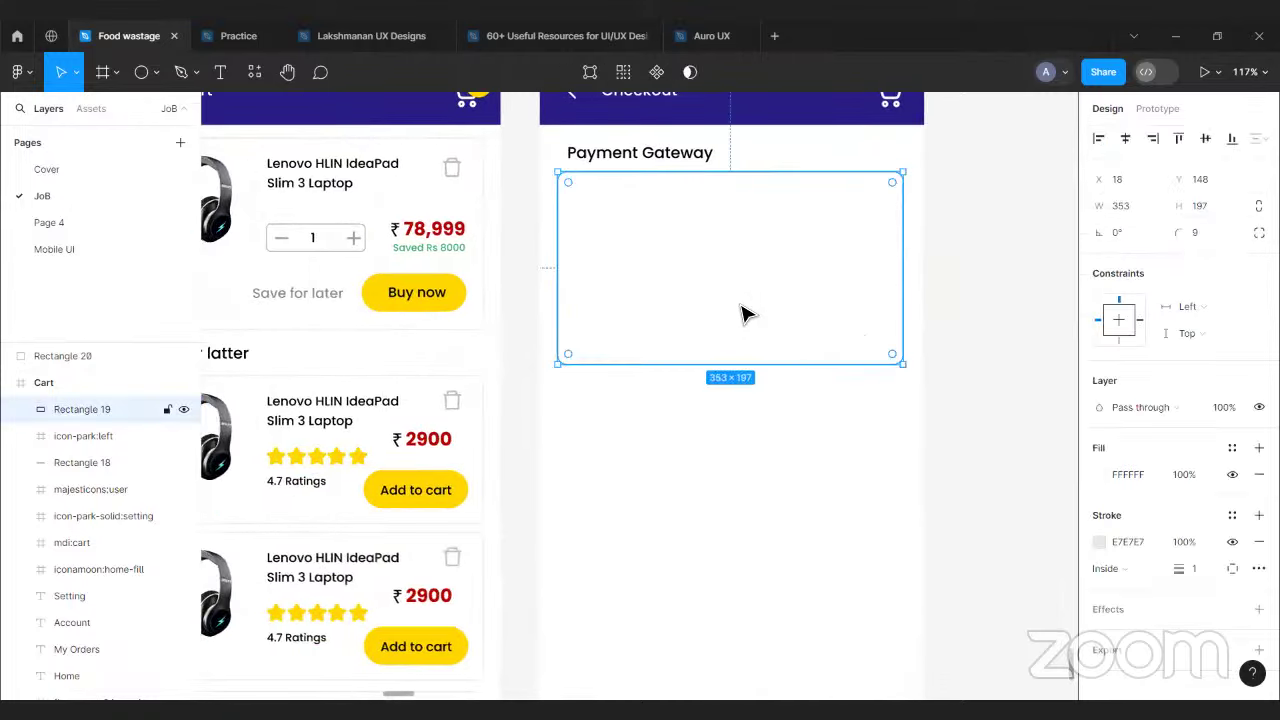
pyautogui.scroll(1, 741, 314)
pyautogui.keyDown('ctrl'); pyautogui.scroll(-3, 743, 314); pyautogui.keyUp('ctrl')
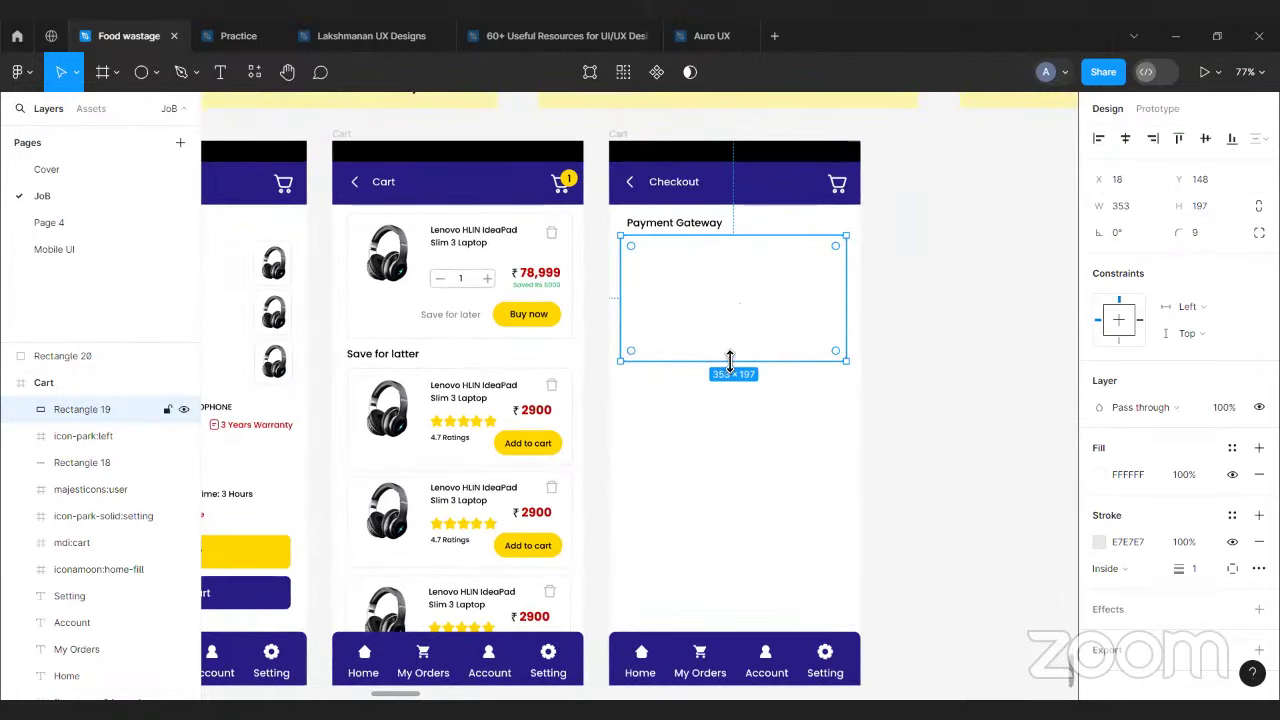
pyautogui.moveTo(730, 361); pyautogui.dragTo(730, 512)
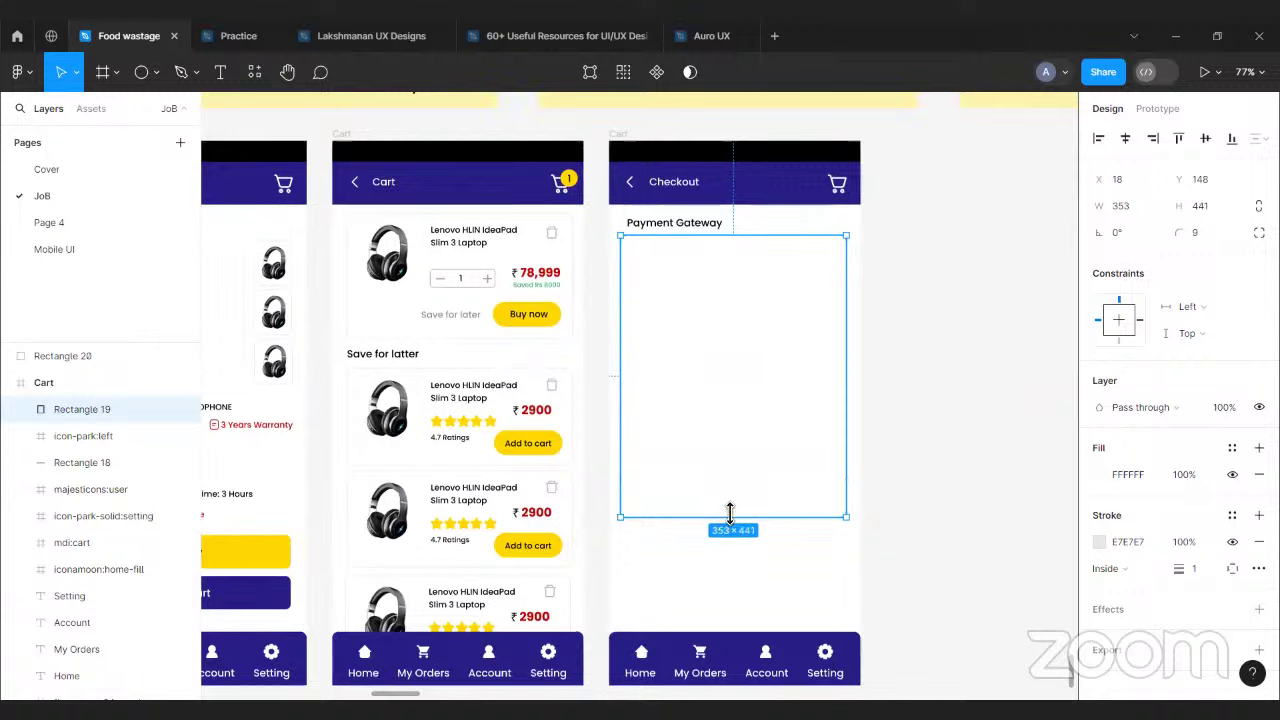
pyautogui.click(957, 414)
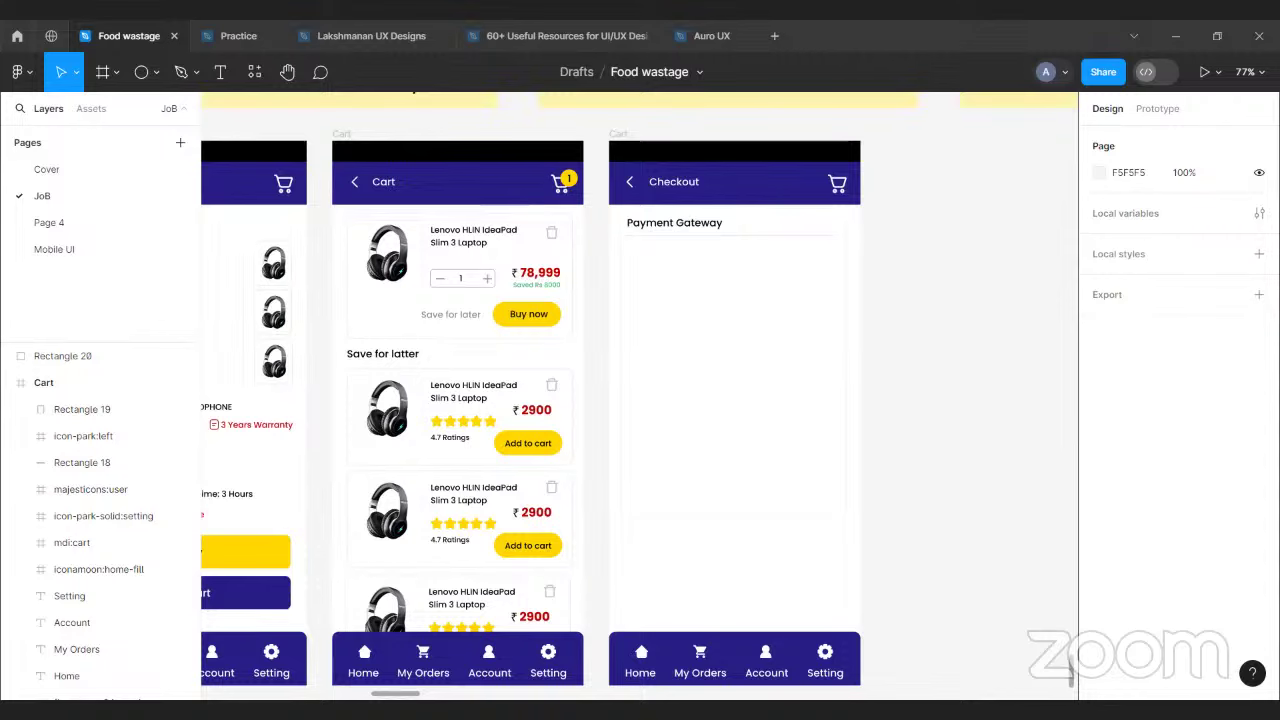
pyautogui.scroll(5, 671, 291)
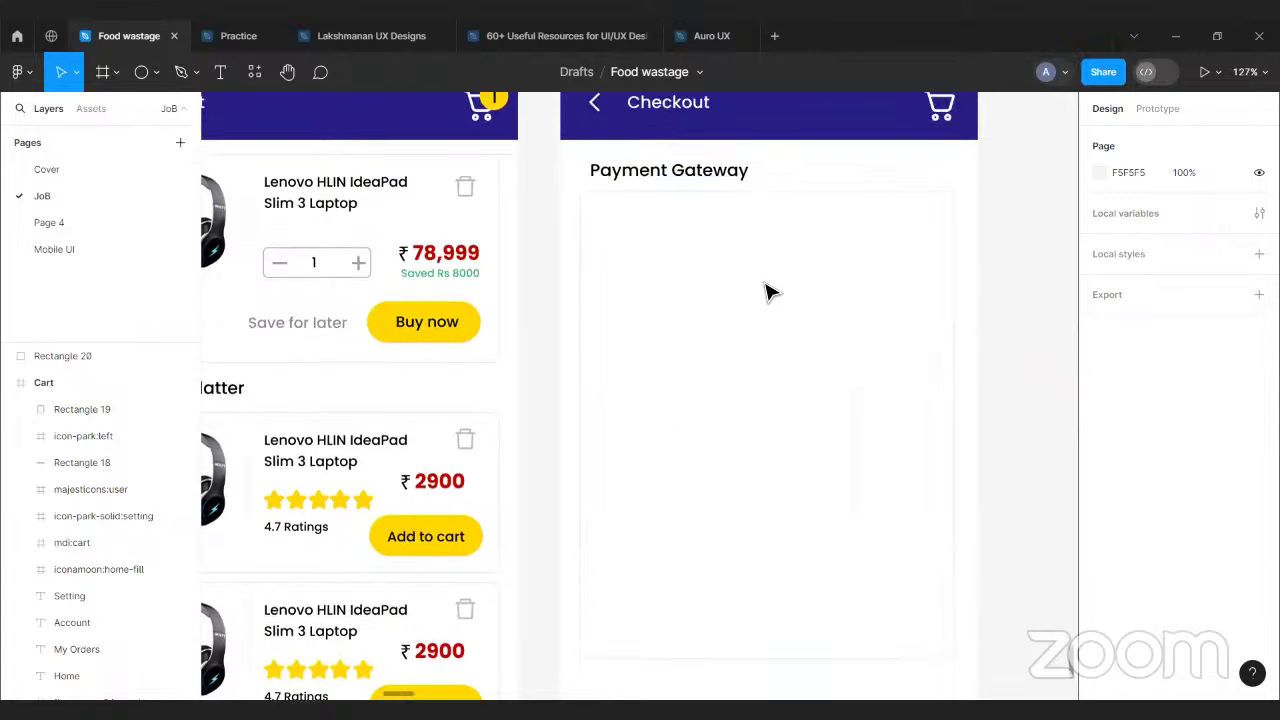
pyautogui.scroll(1, 767, 288)
pyautogui.scroll(-2, 737, 290)
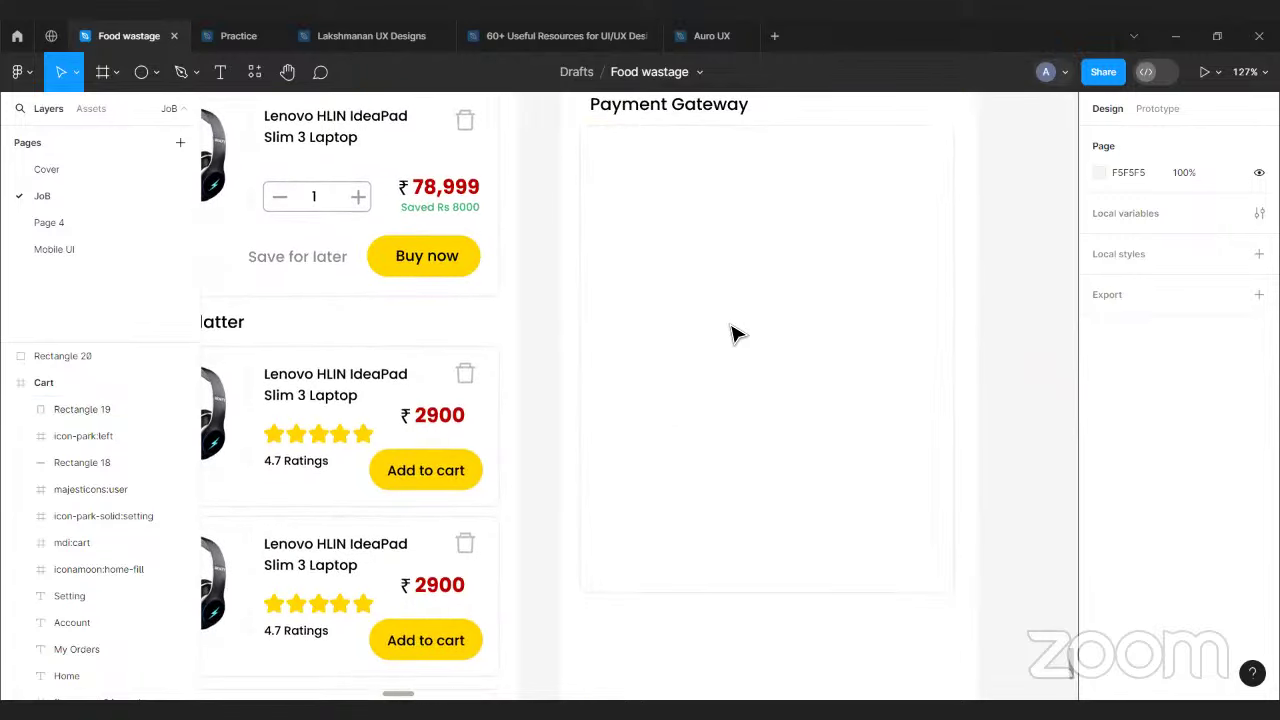
pyautogui.scroll(-3, 735, 333)
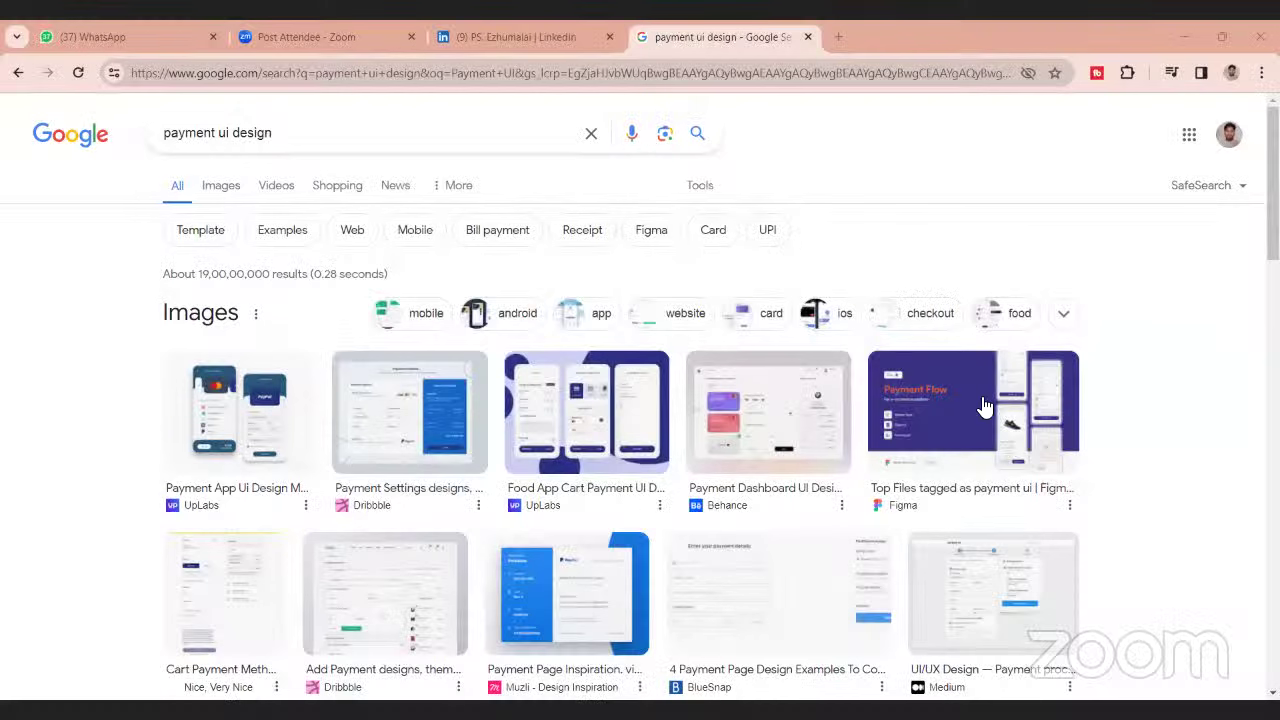
# - Look through the payment UI design image results, previewing the UpLabs multi-screen, free Figma template and wallet payment page designs
pyautogui.click(264, 436)
pyautogui.scroll(-2, 1017, 423)
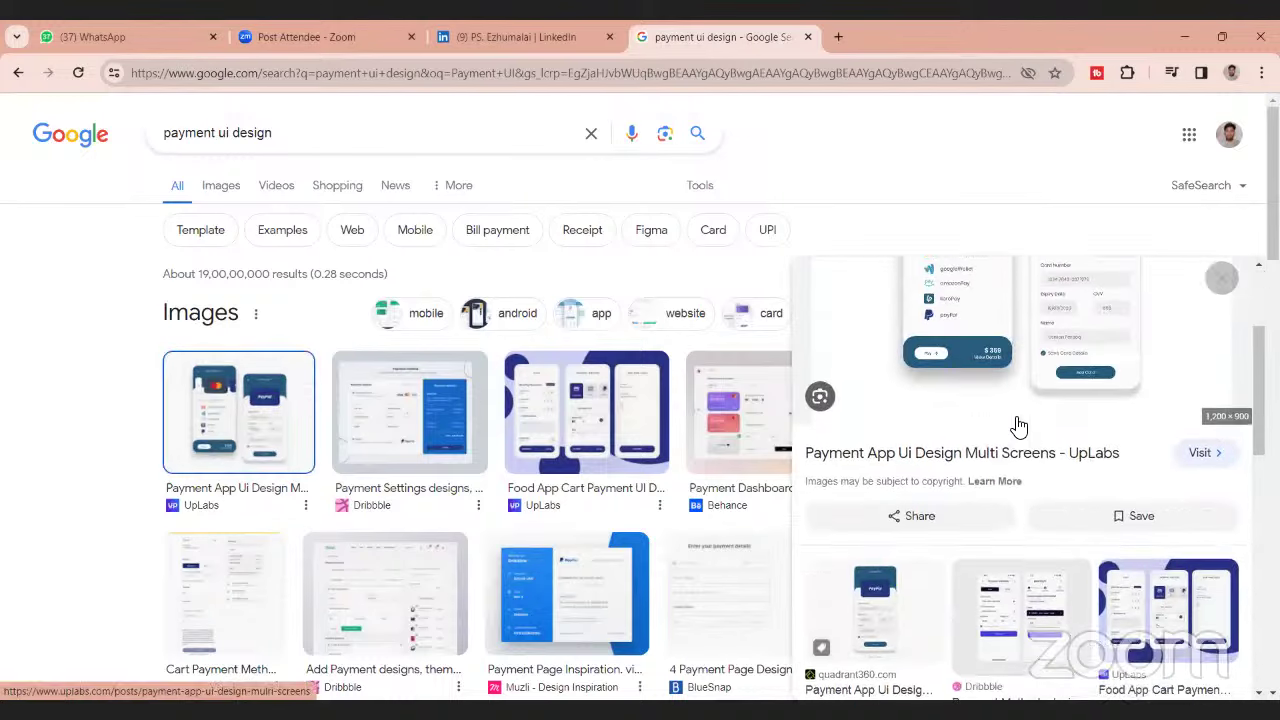
pyautogui.scroll(2, 1014, 423)
pyautogui.scroll(-3, 1030, 482)
pyautogui.scroll(-3, 1030, 482)
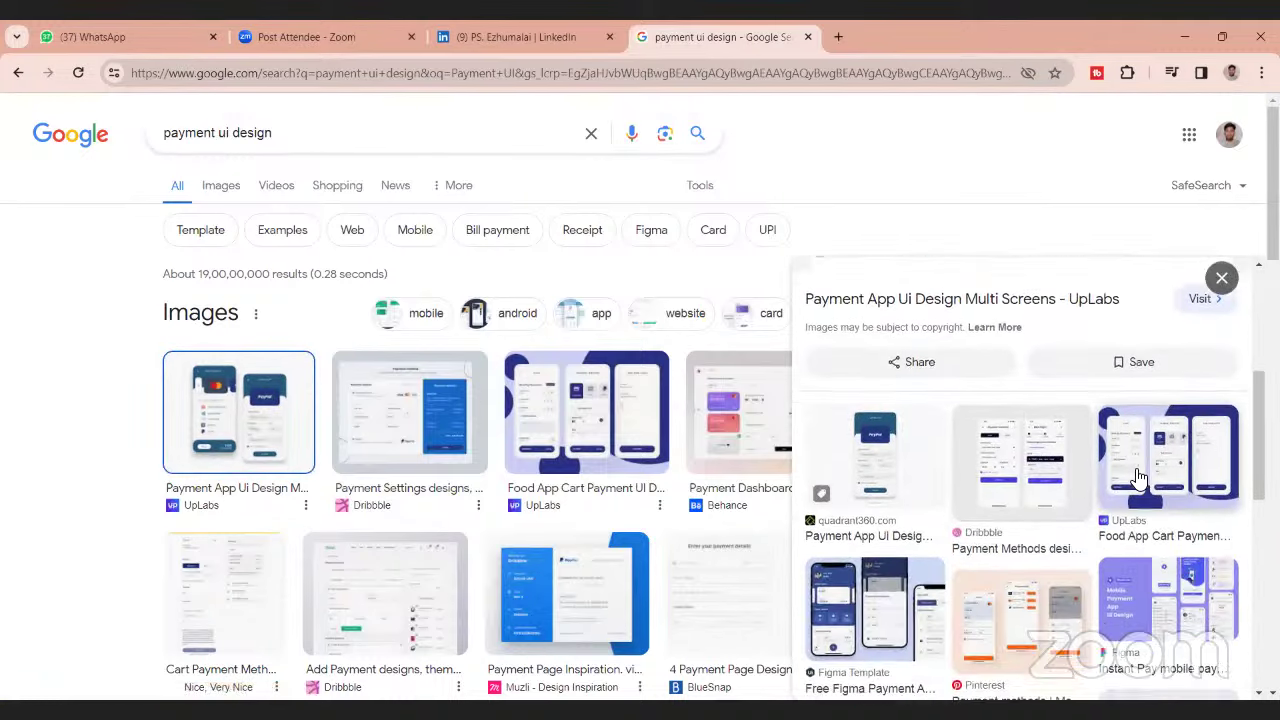
pyautogui.click(880, 390)
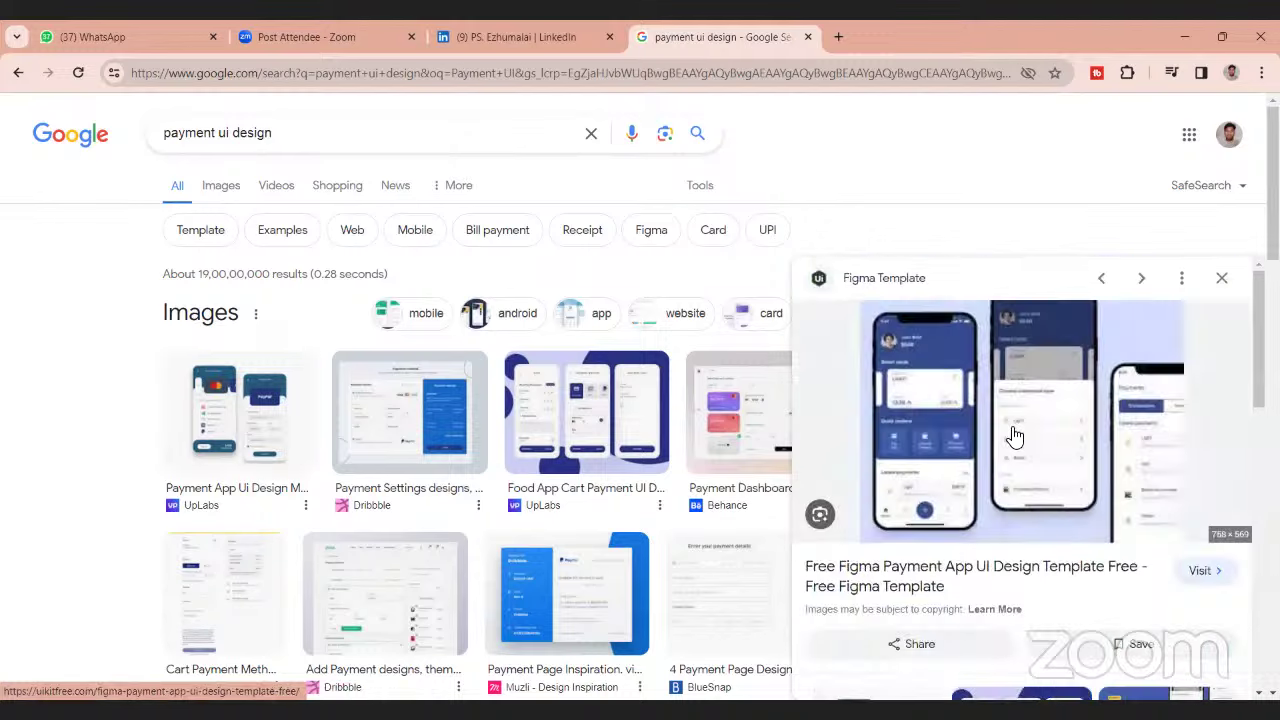
pyautogui.scroll(-4, 1036, 430)
pyautogui.scroll(-3, 1040, 474)
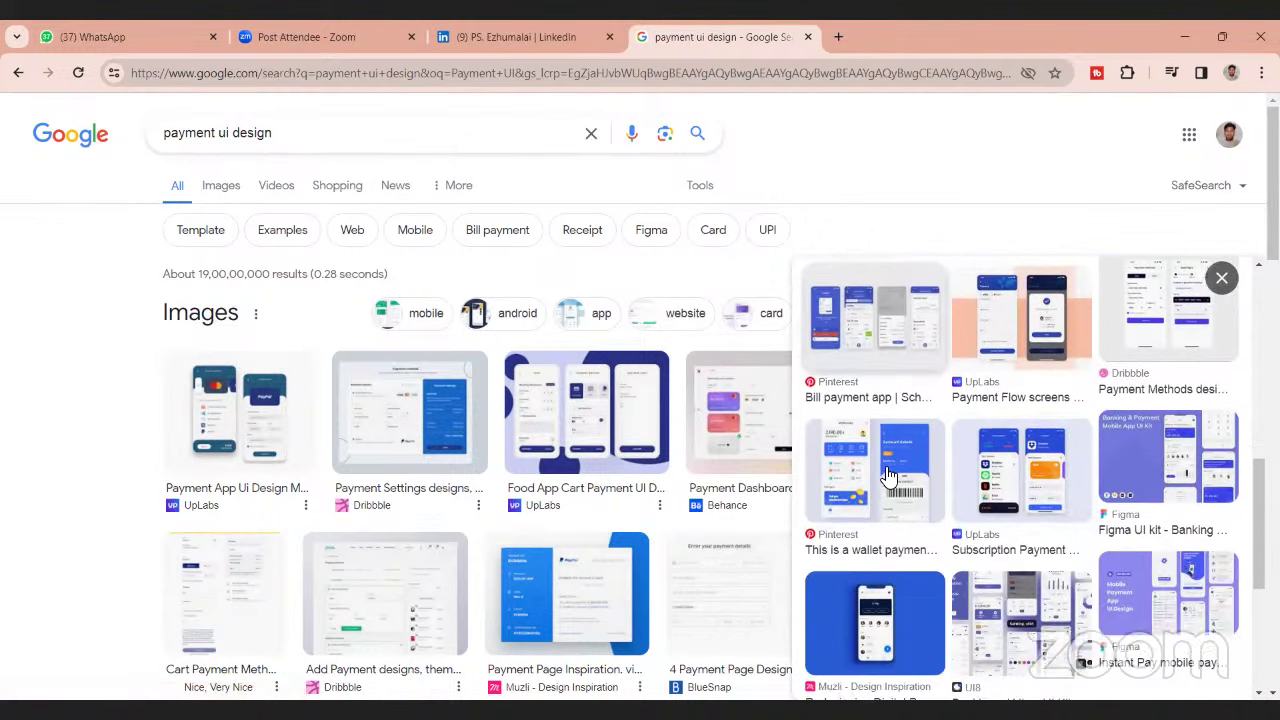
pyautogui.click(884, 473)
pyautogui.scroll(-5, 900, 488)
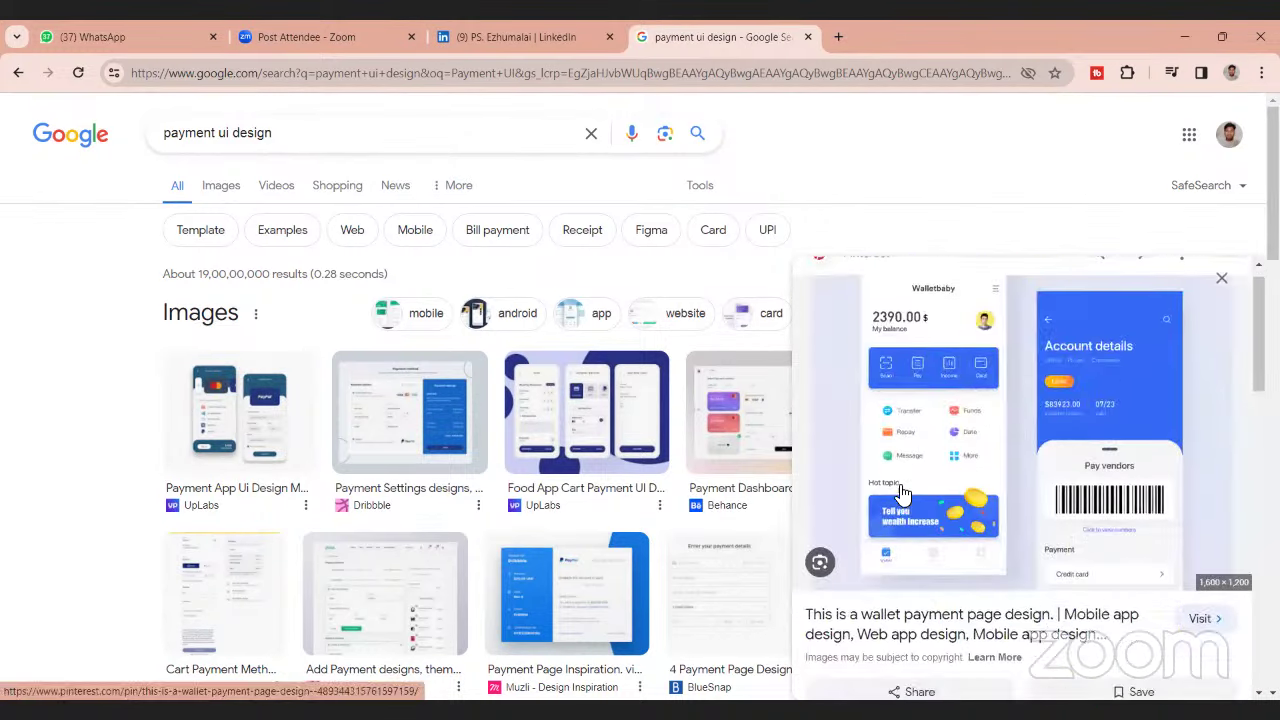
pyautogui.scroll(-2, 1065, 466)
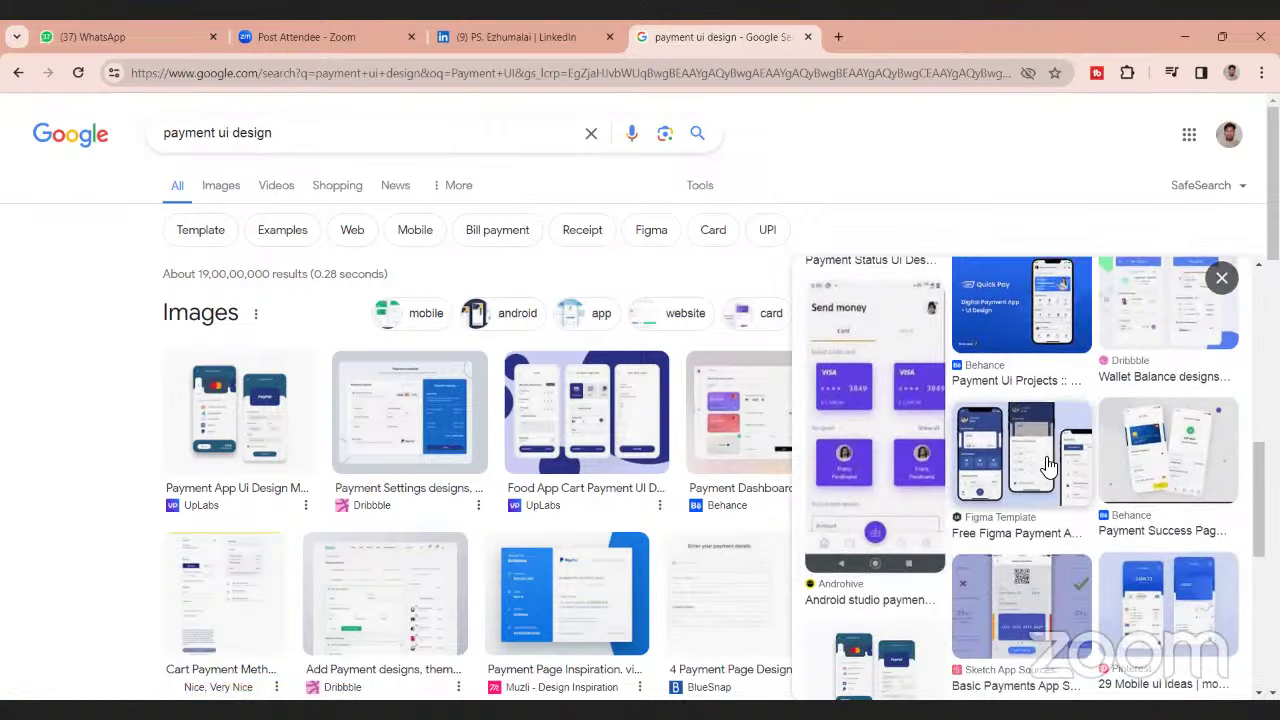
pyautogui.scroll(-3, 1085, 484)
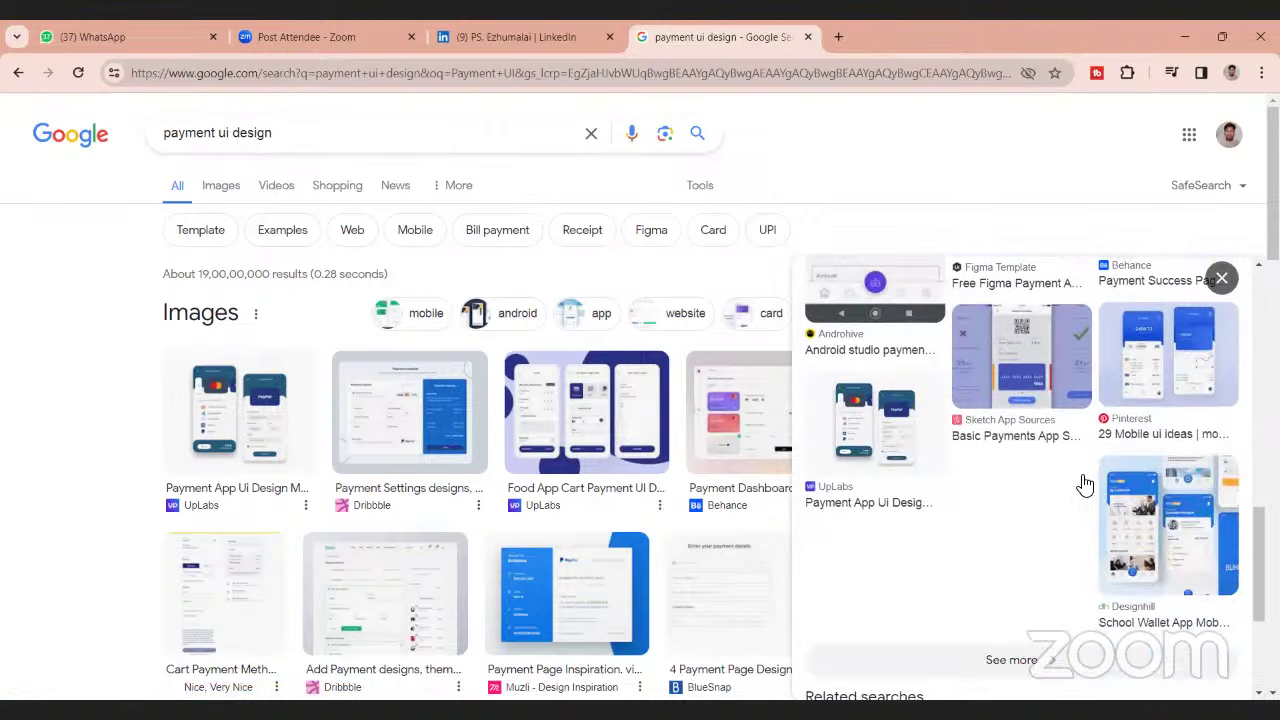
# - Preview the "29 Mobile ui ideas" and "Mobile UI KIT Wallet App" designs and look through their related images
pyautogui.click(1163, 365)
pyautogui.scroll(-2, 640, 420)
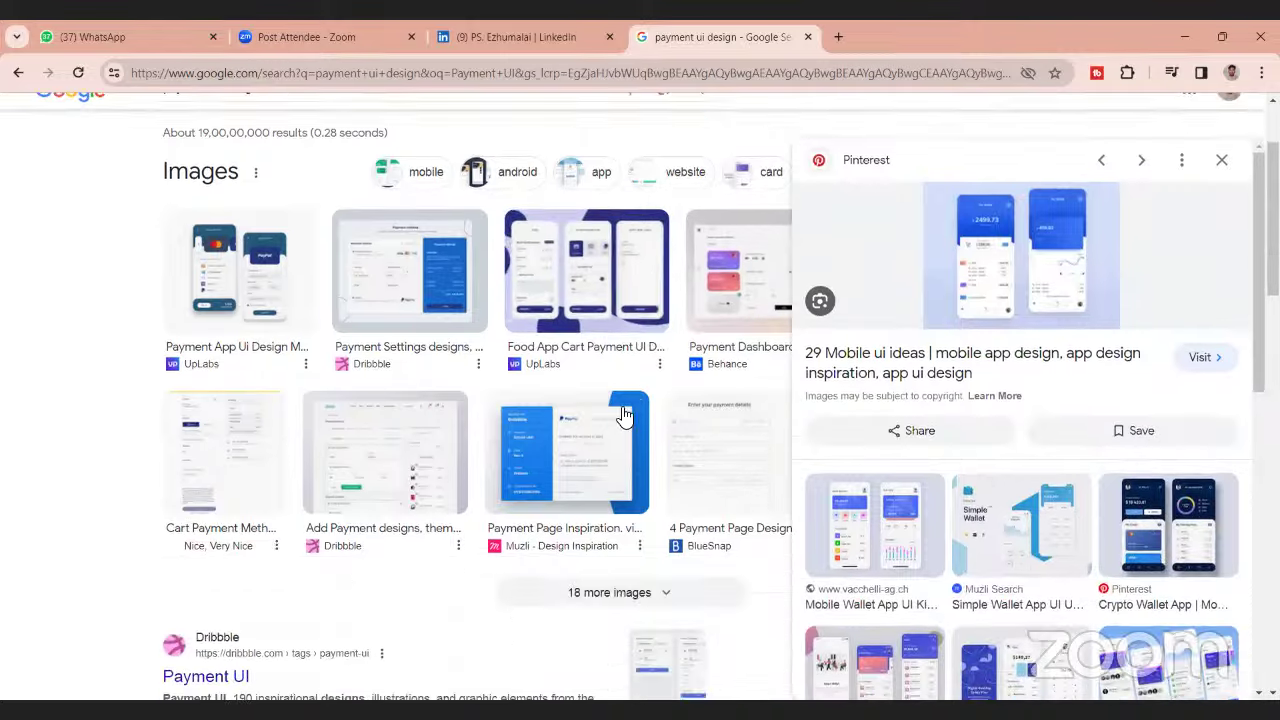
pyautogui.scroll(-2, 760, 433)
pyautogui.scroll(-4, 889, 443)
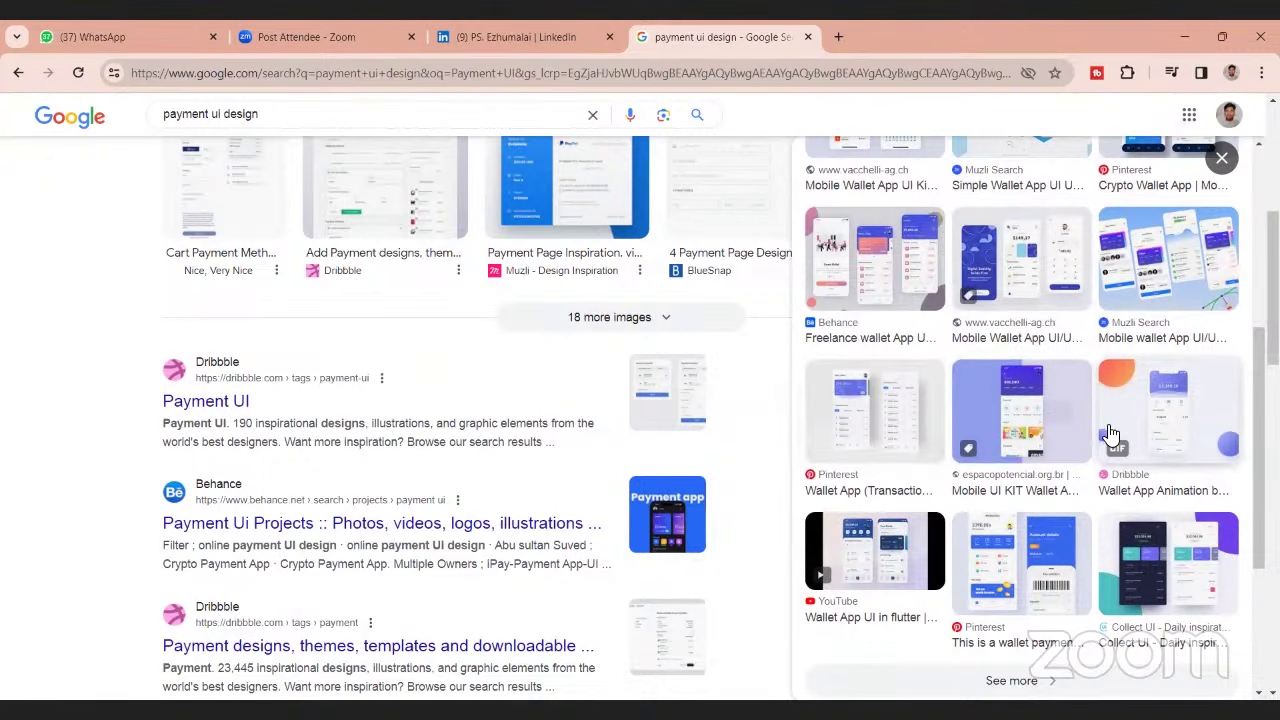
pyautogui.scroll(-3, 848, 420)
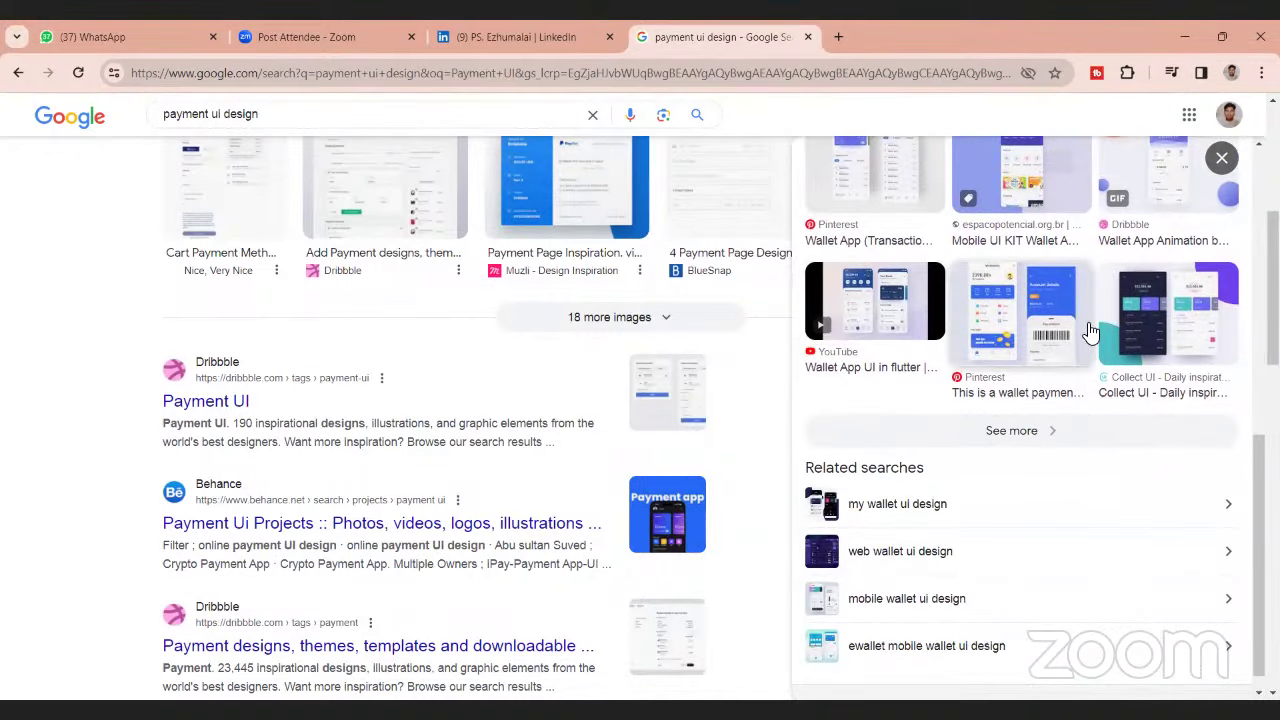
pyautogui.scroll(4, 529, 391)
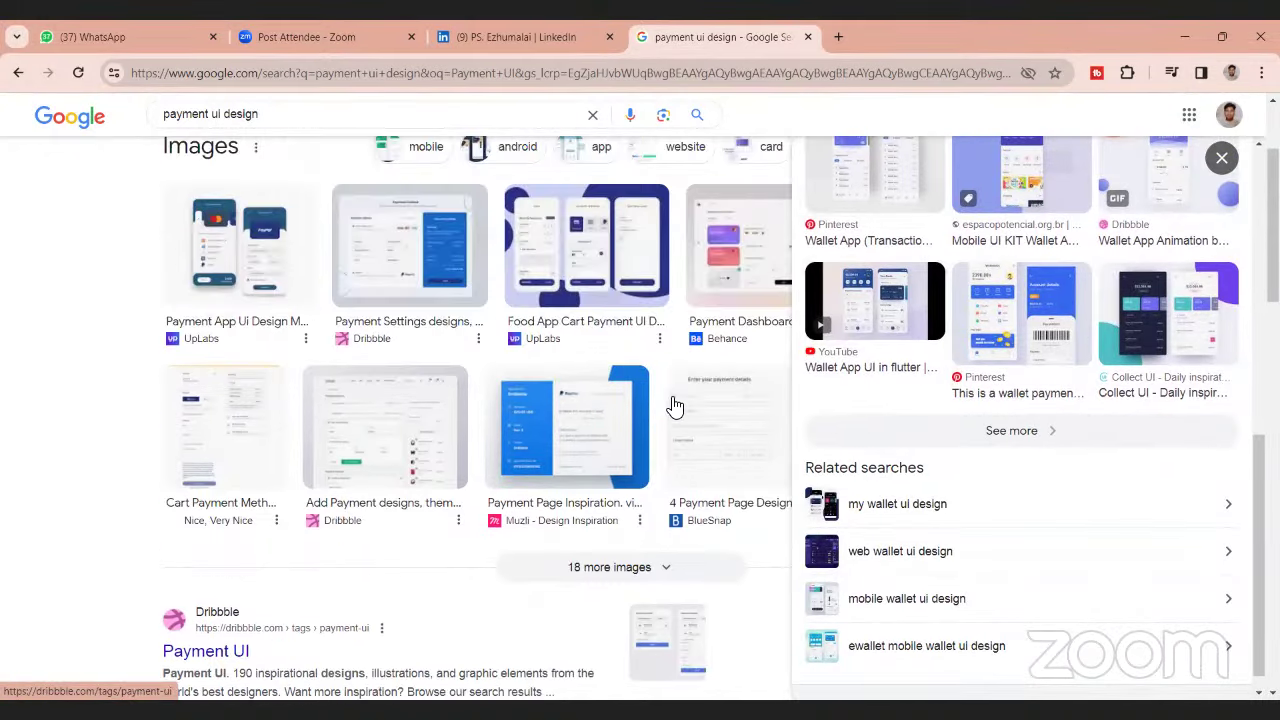
pyautogui.scroll(1, 960, 470)
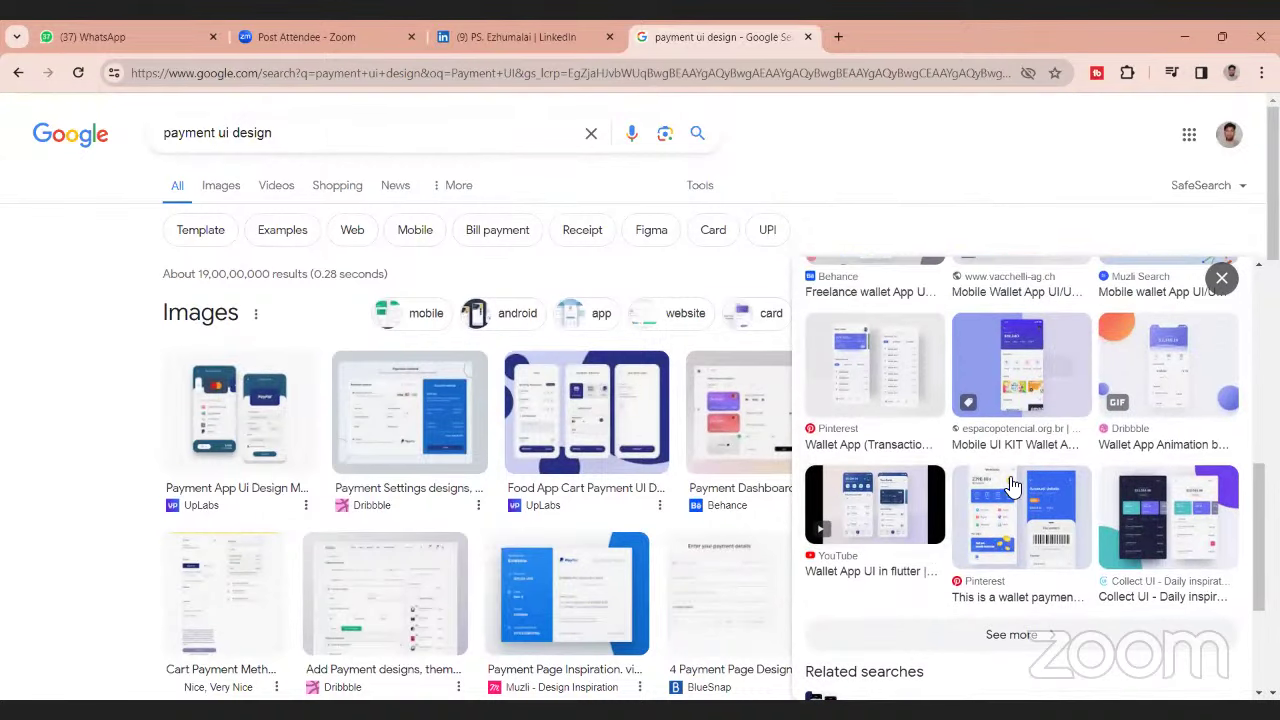
pyautogui.click(1032, 380)
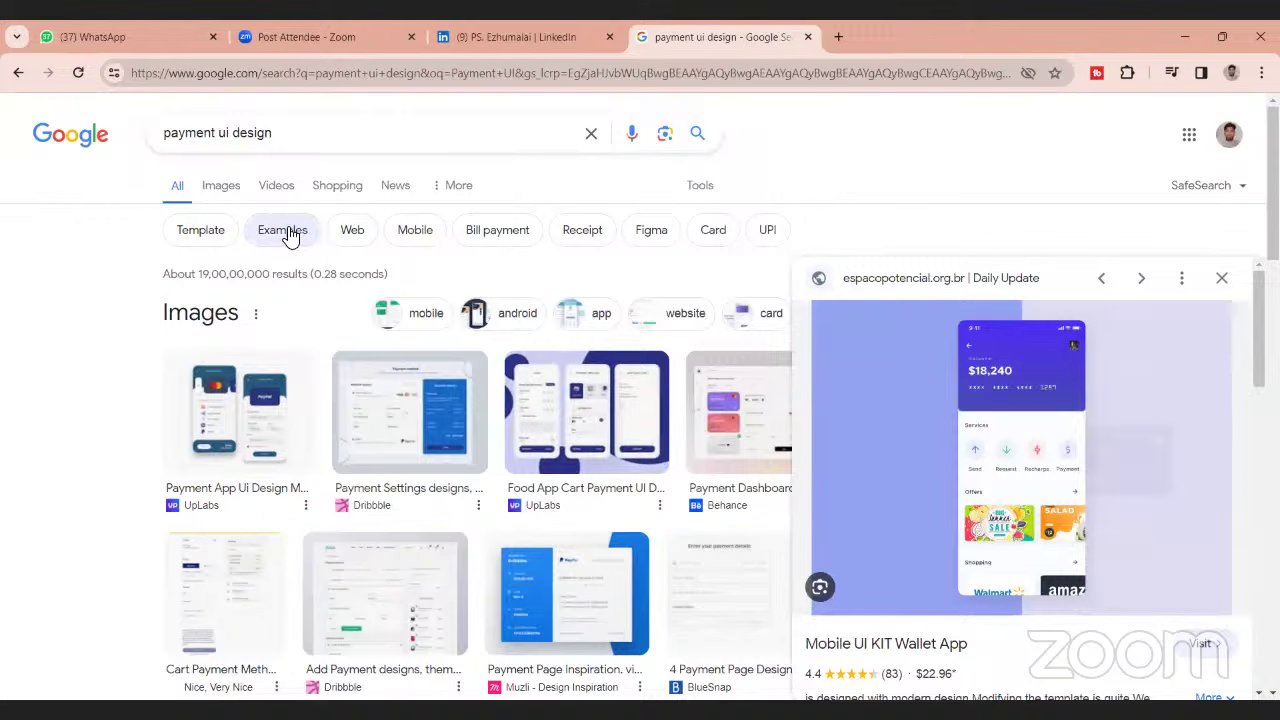
# - Switch to the full image results for payment ui design and examine the "Checkout — Payment method" design with its related images
pyautogui.click(219, 186)
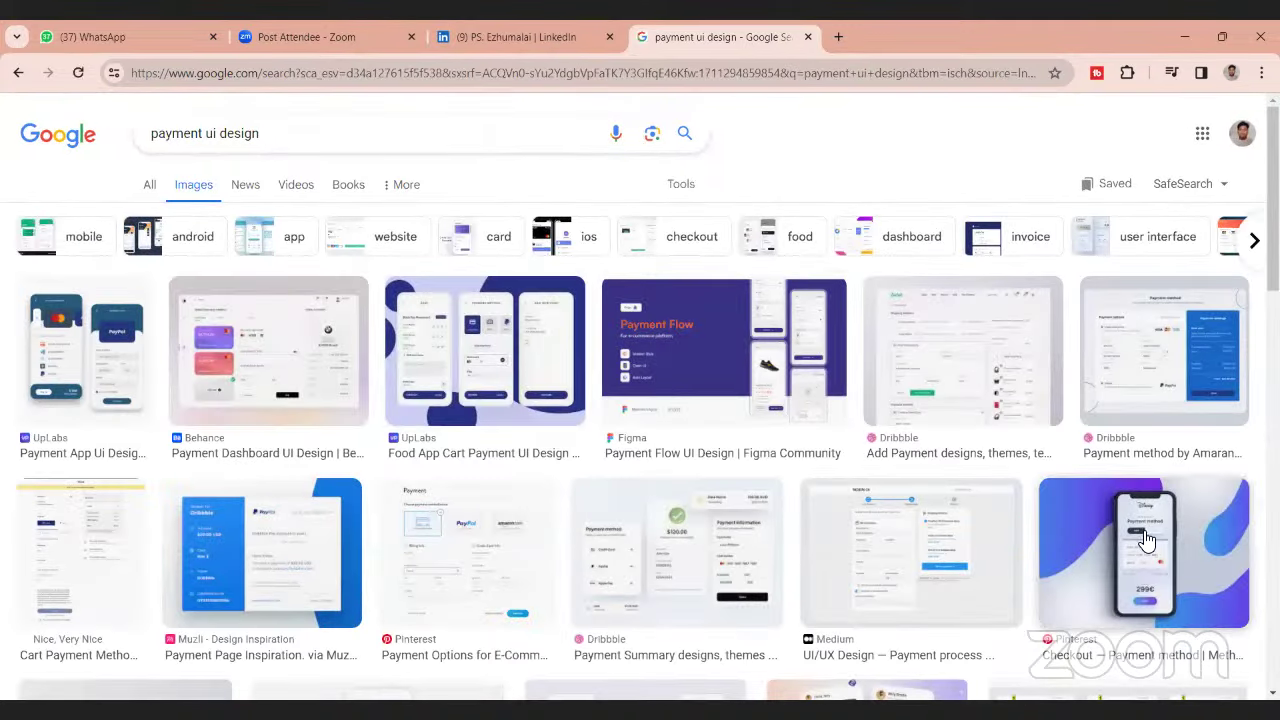
pyautogui.scroll(-1, 1148, 535)
pyautogui.click(1150, 485)
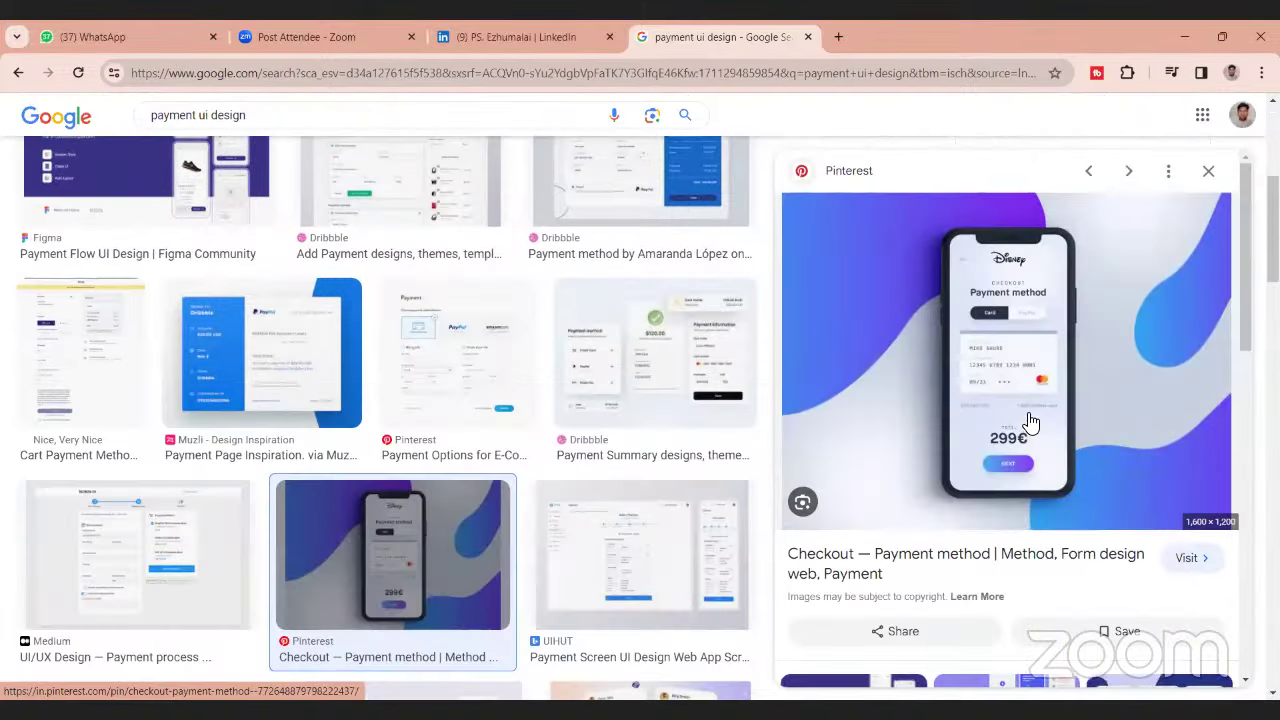
pyautogui.scroll(-4, 1030, 470)
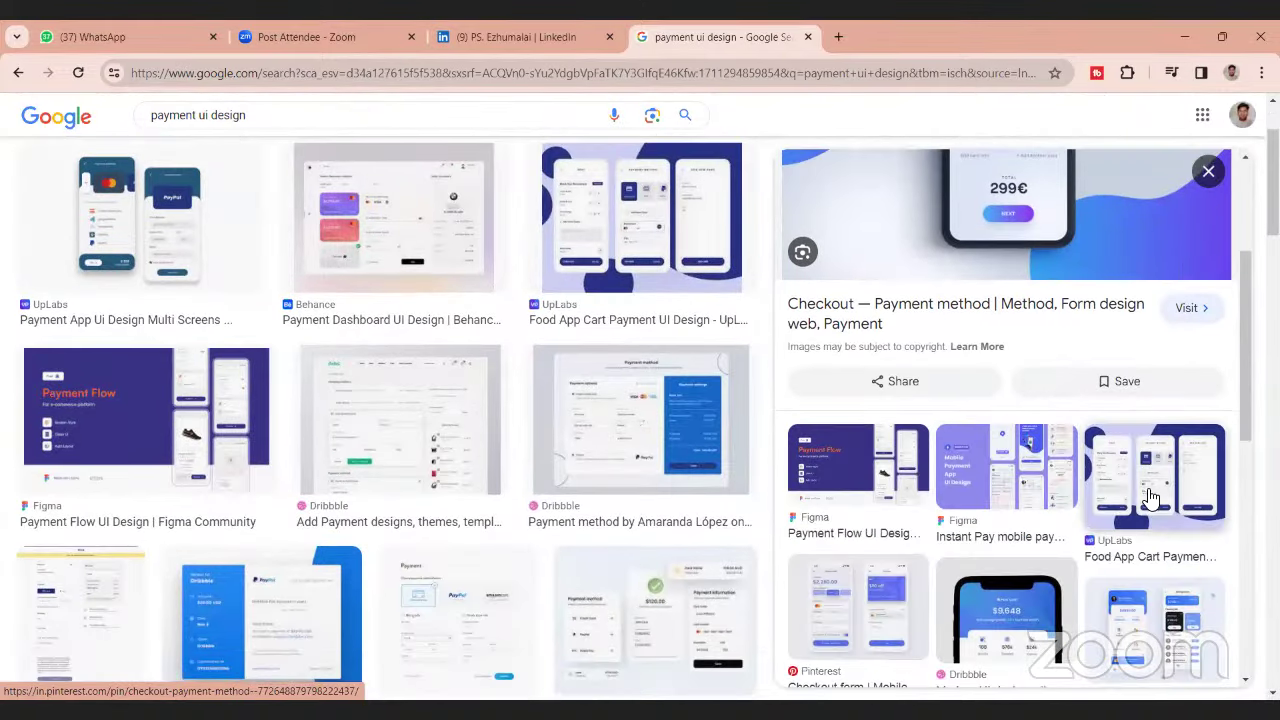
pyautogui.scroll(-3, 1147, 492)
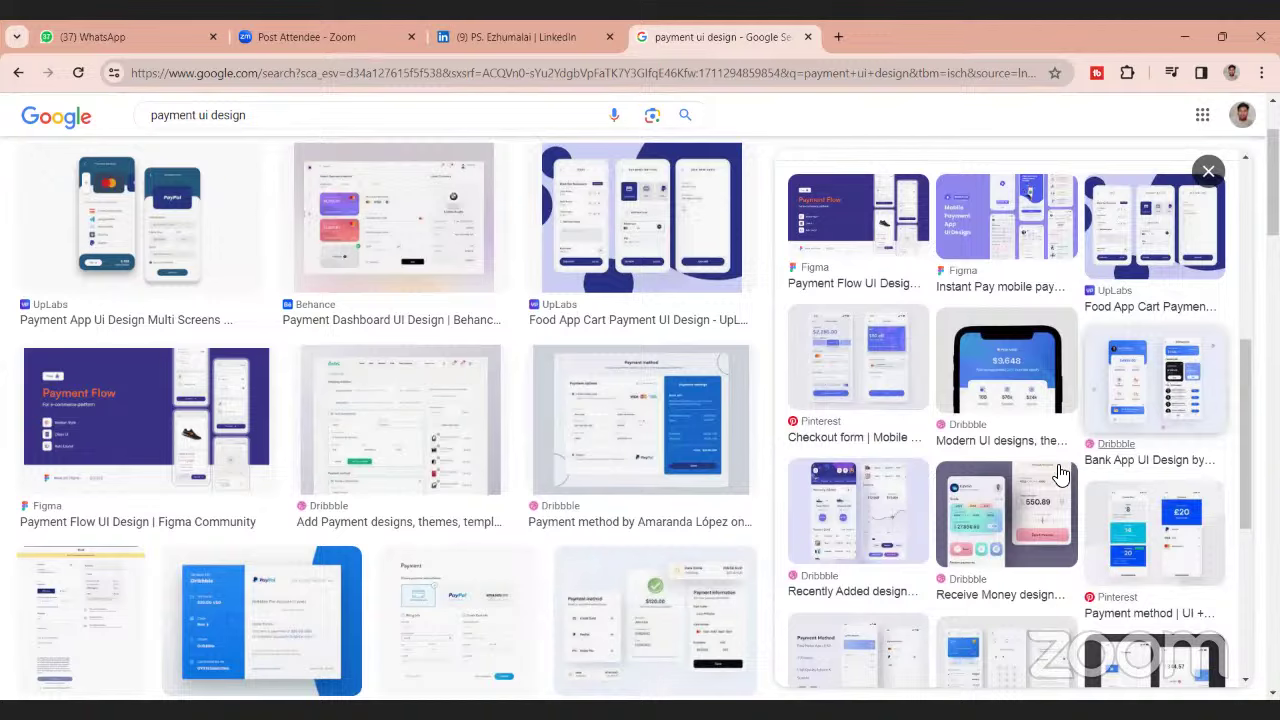
pyautogui.scroll(-2, 1073, 472)
pyautogui.scroll(-1, 890, 395)
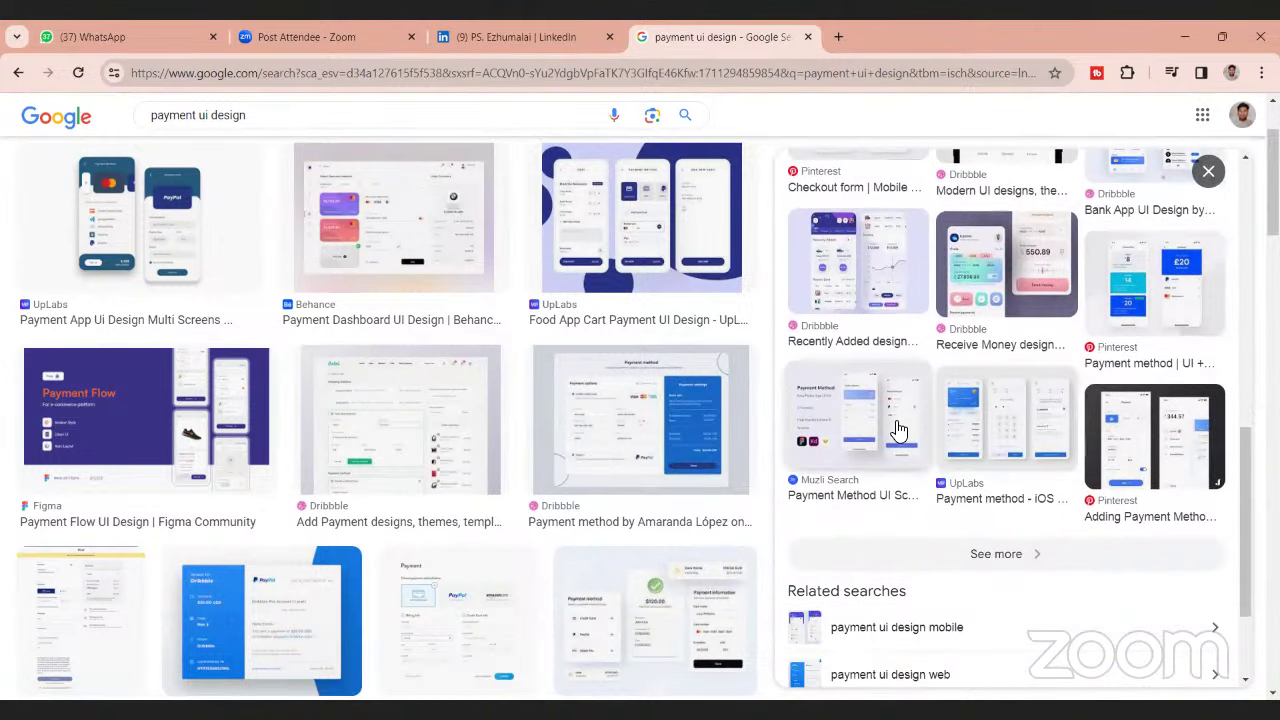
# - Open the "Payment Method UI Screen" image from Muzli Search and copy it
pyautogui.click(898, 430)
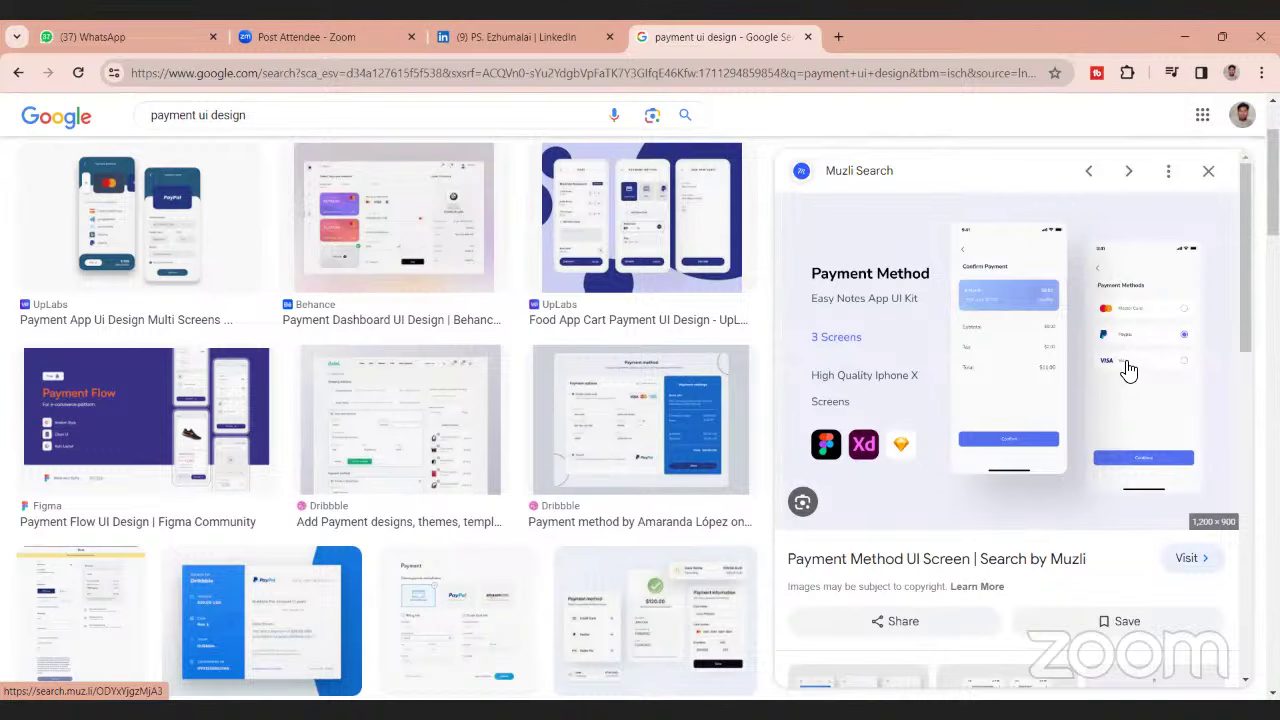
pyautogui.scroll(5, 1082, 330)
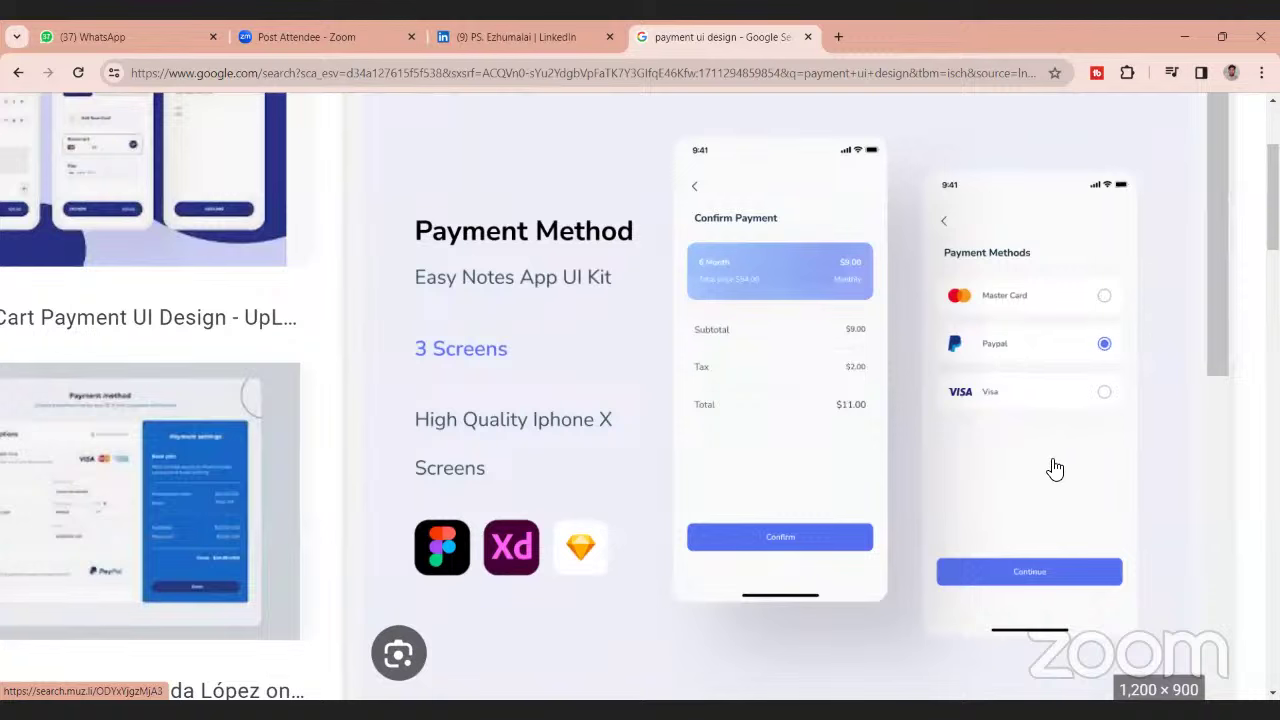
pyautogui.rightClick(897, 284)
pyautogui.click(951, 551)
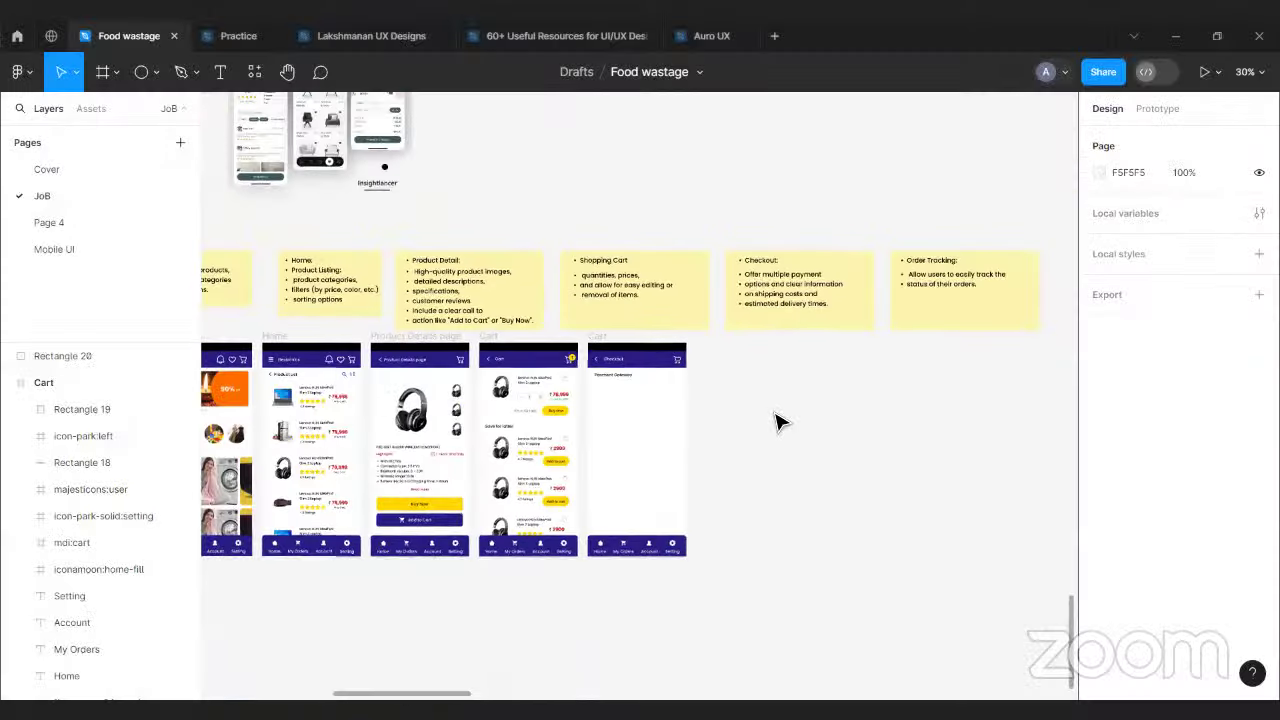
# - Switch to the Food wastage file in Figma and paste the copied payment method image above the Shopping Cart and Checkout notes
pyautogui.scroll(5, 700, 405)
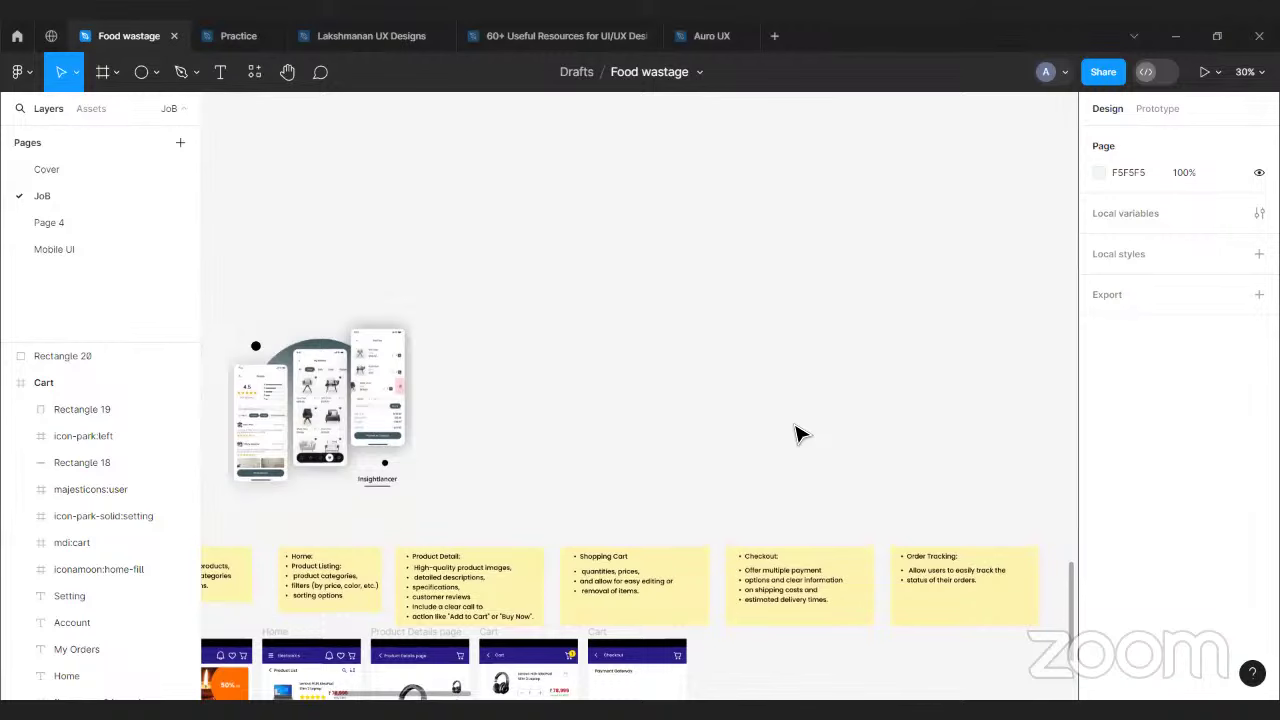
pyautogui.click(618, 682)
pyautogui.hotkey('shift', '2')
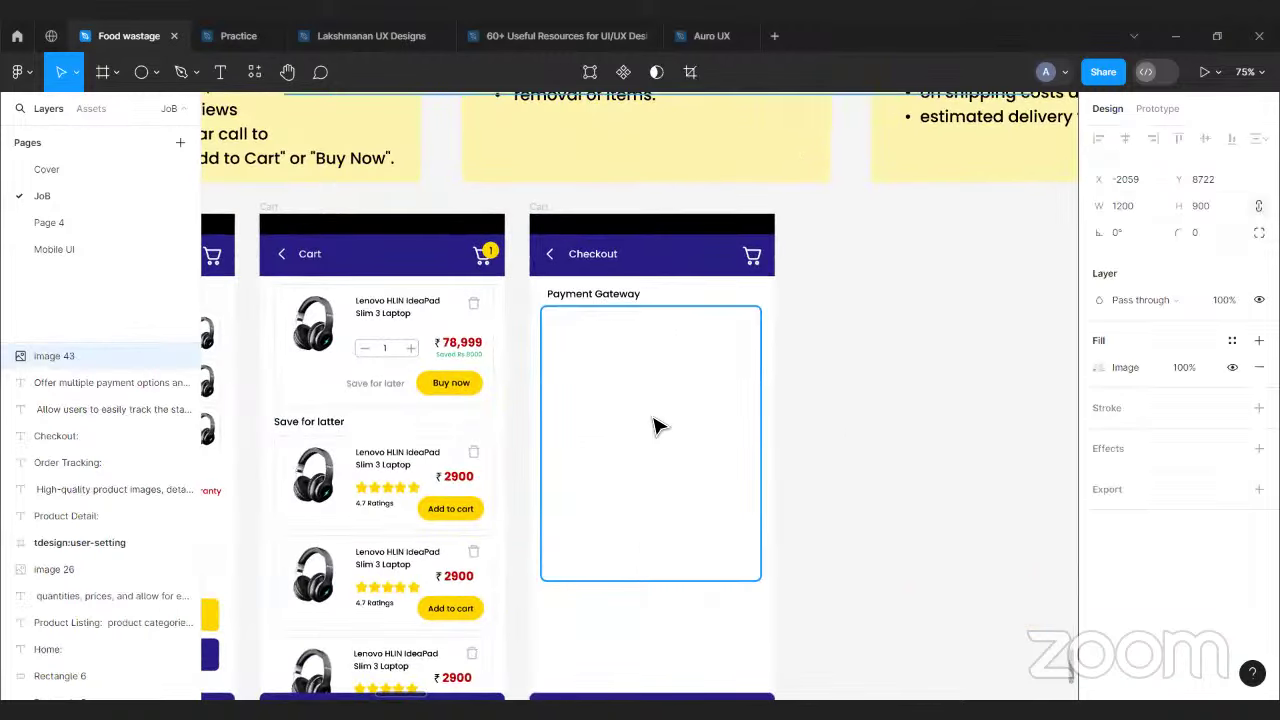
# - Shorten the rectangle under the "Payment Gateway" heading in Checkout to a height of about 95 px
pyautogui.scroll(-1, 608, 357)
pyautogui.click(660, 520)
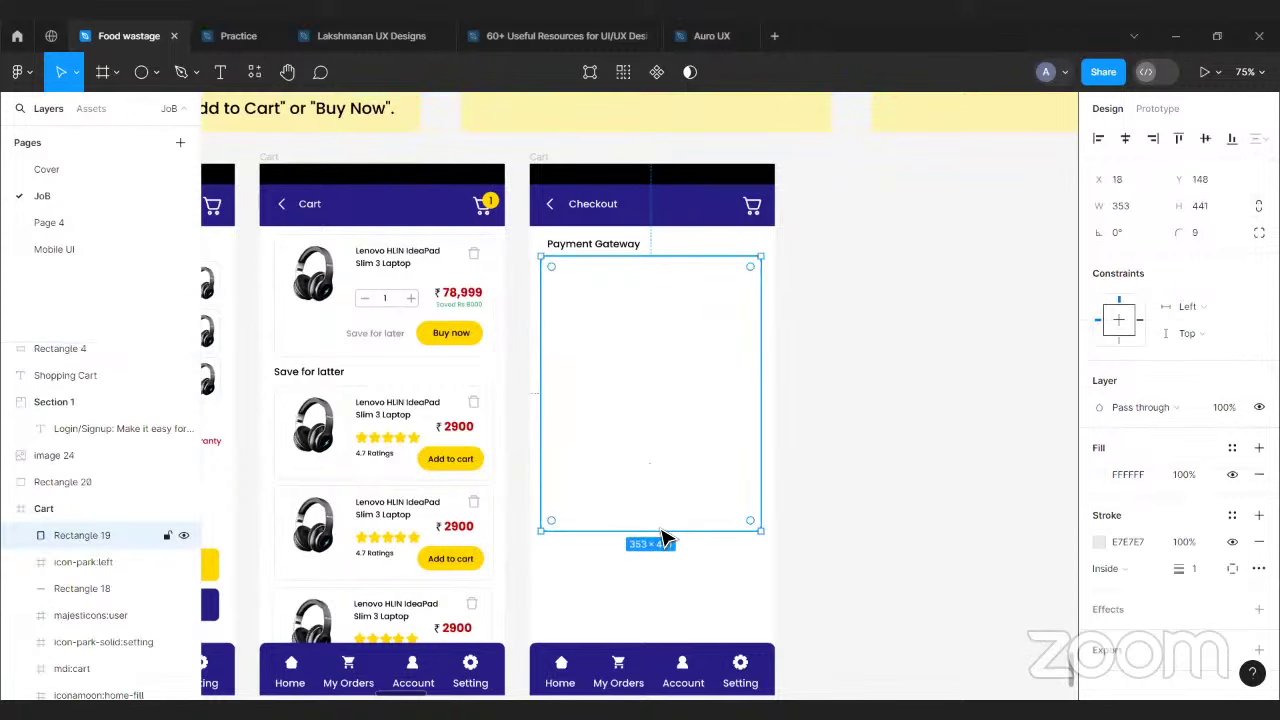
pyautogui.moveTo(676, 369); pyautogui.dragTo(680, 320)
# - Delete the leftover square outline from the empty canvas beside the Checkout screen
pyautogui.click(878, 332)
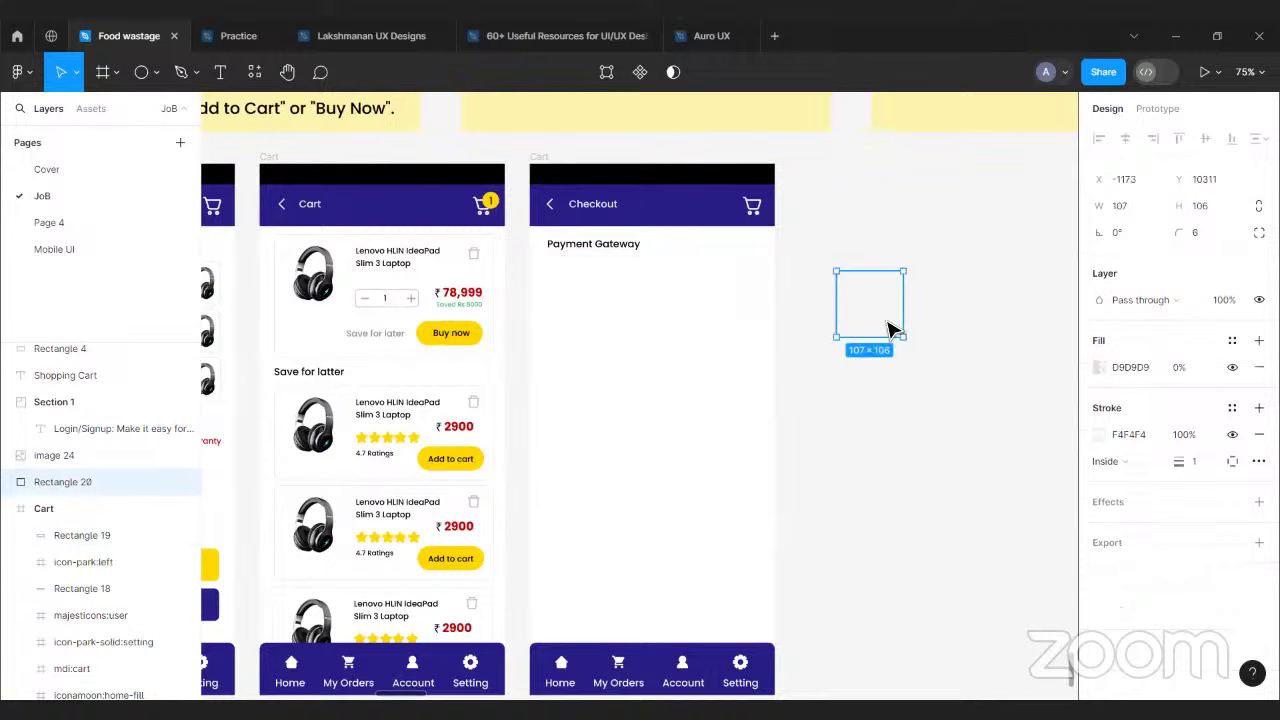
pyautogui.click(849, 454)
pyautogui.hotkey('ctrl', 'z')
pyautogui.press('Delete')
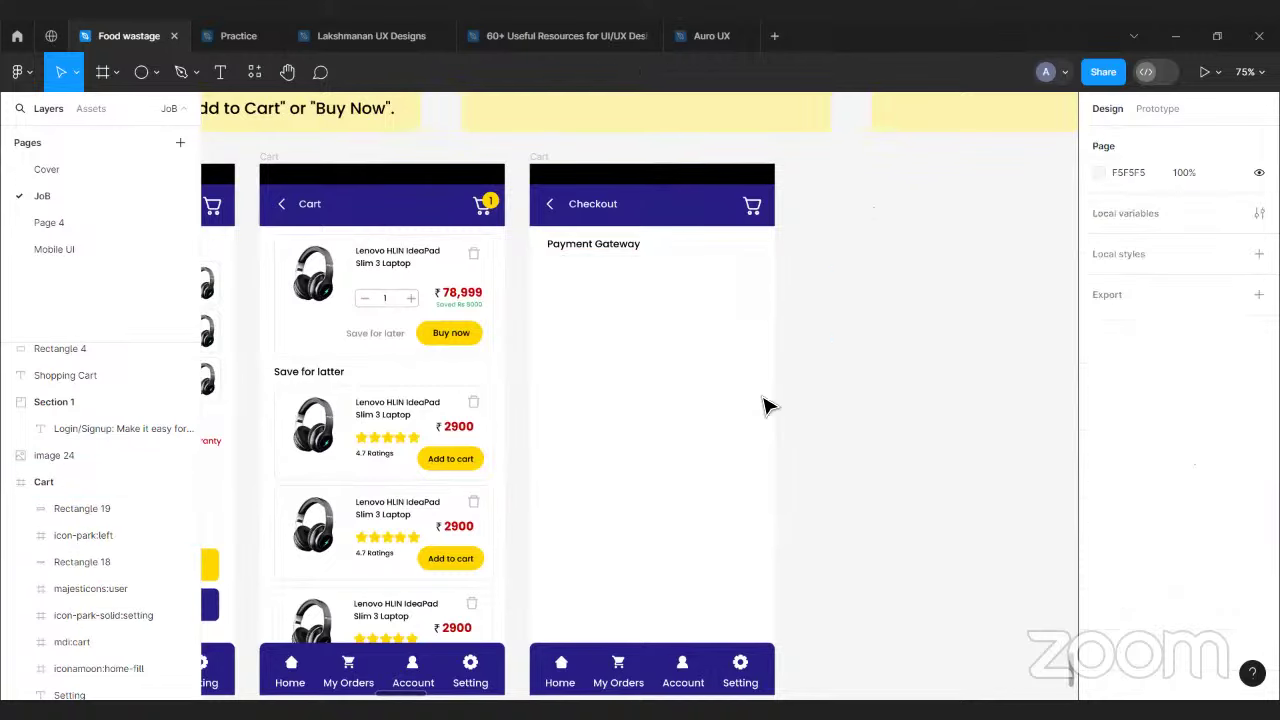
# - Compare the Checkout rectangle's stroke and corner radius with those of the Cart screen's first product card background
pyautogui.click(648, 306)
pyautogui.scroll(5, 510, 248)
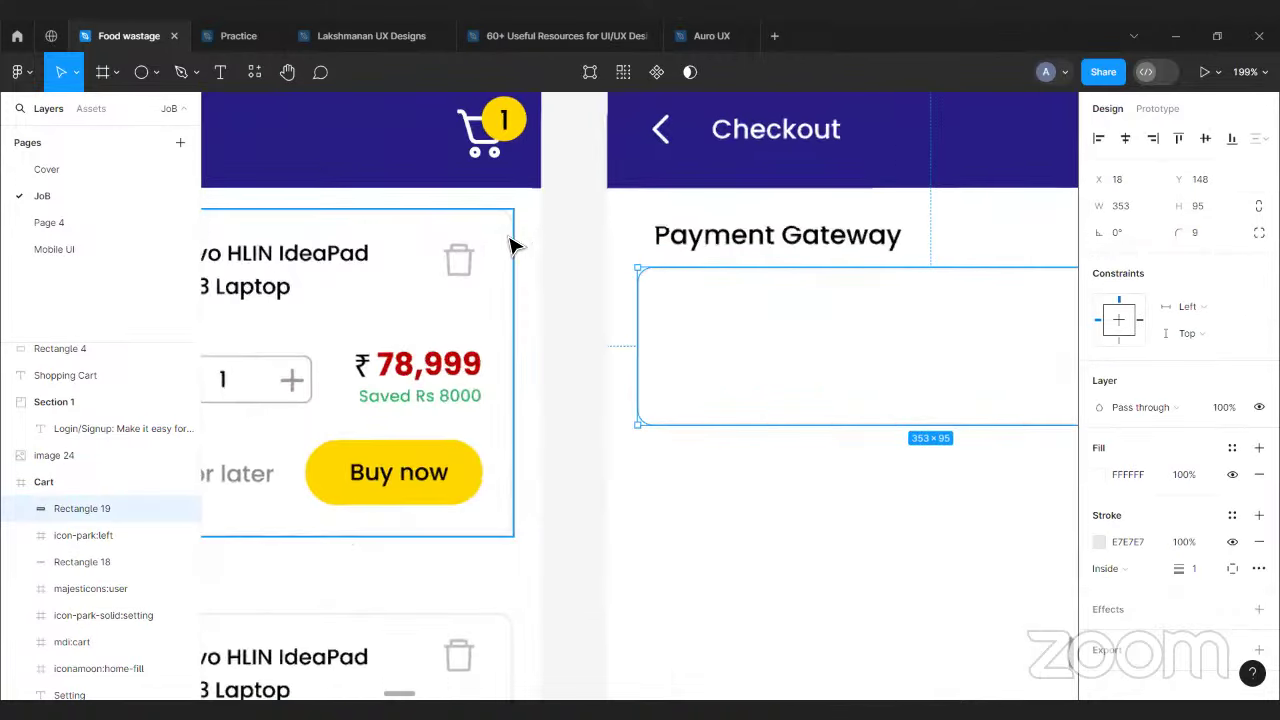
pyautogui.click(516, 240)
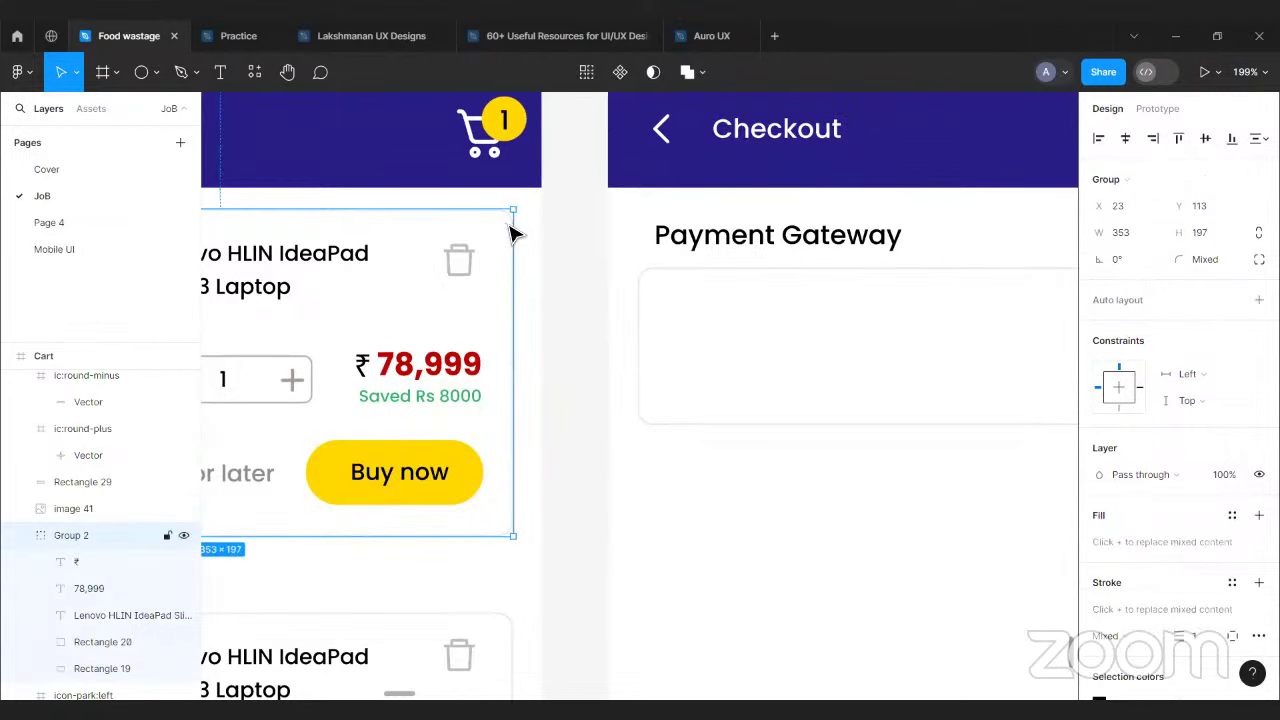
pyautogui.doubleClick(510, 233)
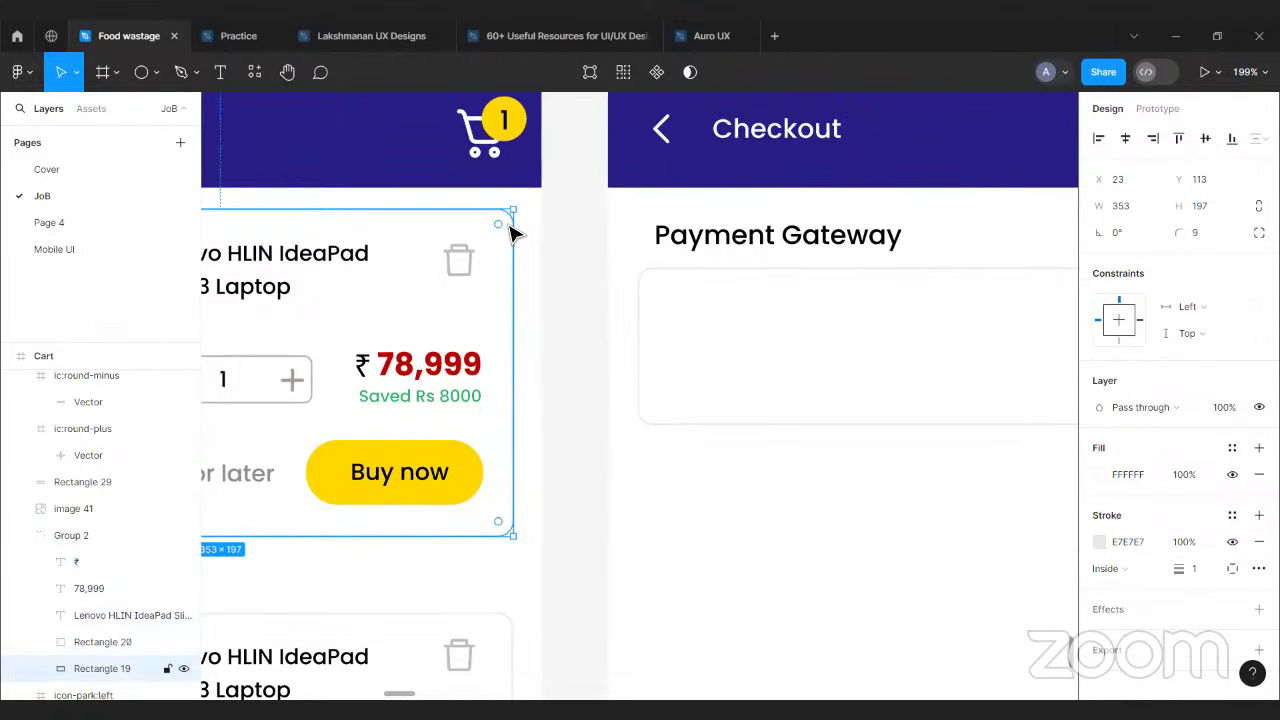
pyautogui.click(797, 343)
pyautogui.click(757, 551)
pyautogui.hscroll(2, 752, 547)
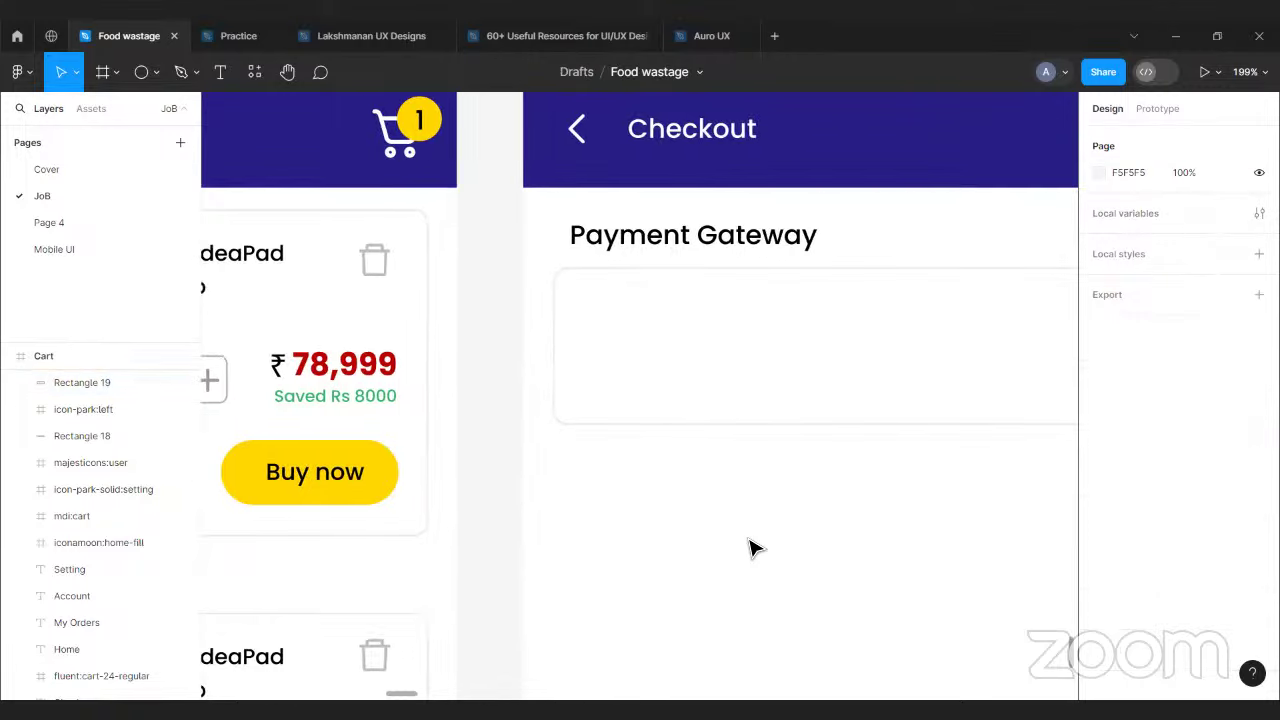
# - Examine the Payment Methods screen in the pasted reference image, including its Master Card, Paypal and Visa rows and Continue button
pyautogui.scroll(-3, 752, 547)
pyautogui.scroll(5, 752, 547)
pyautogui.scroll(-4, 805, 325)
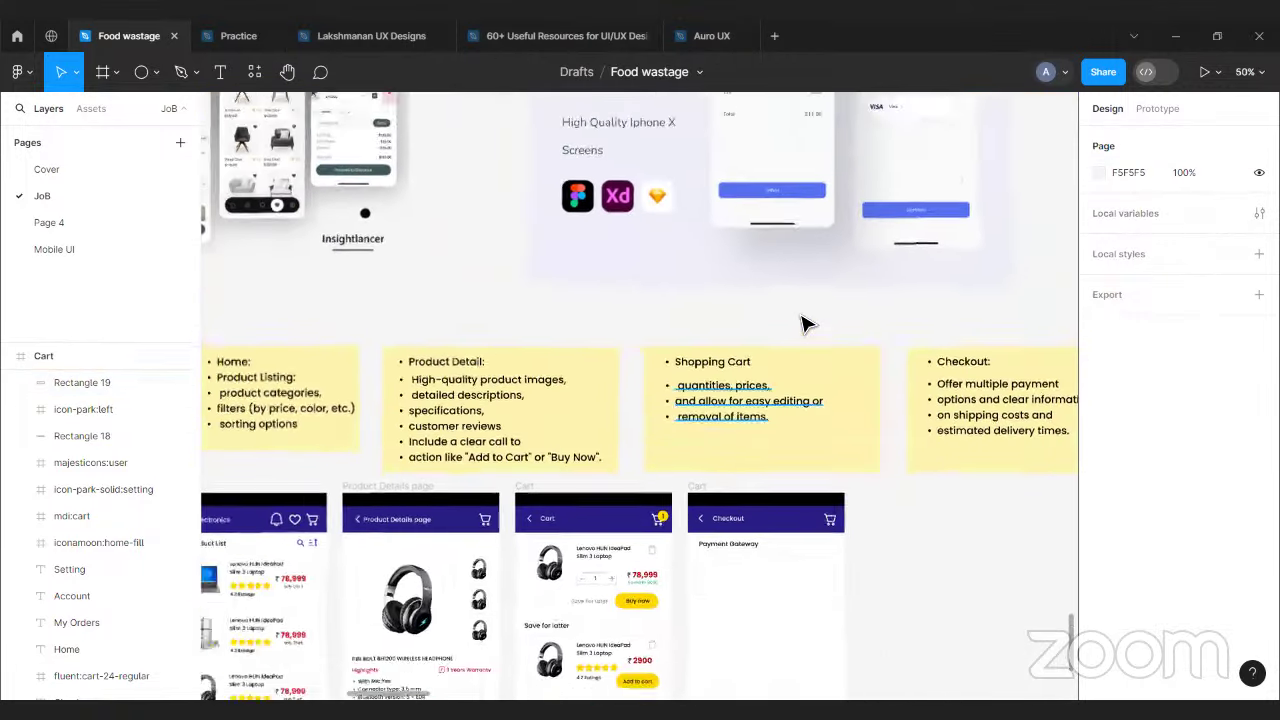
pyautogui.scroll(3, 805, 325)
pyautogui.scroll(5, 891, 323)
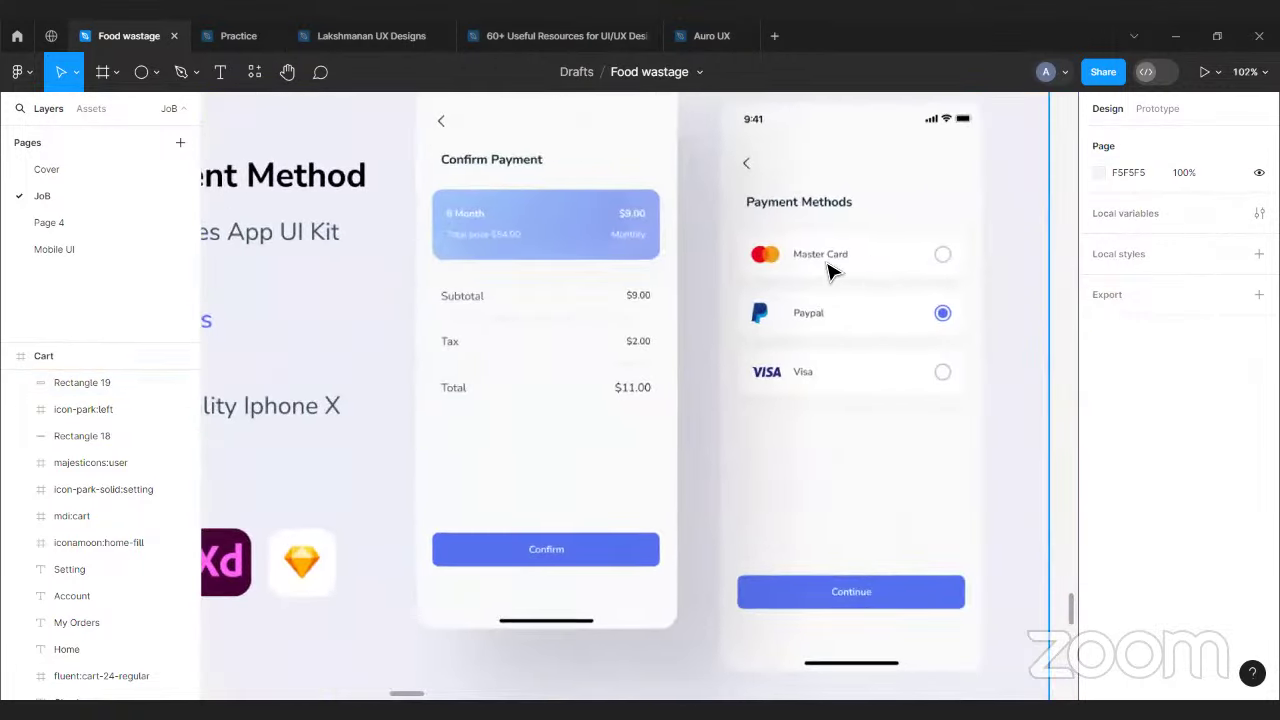
pyautogui.scroll(3, 814, 275)
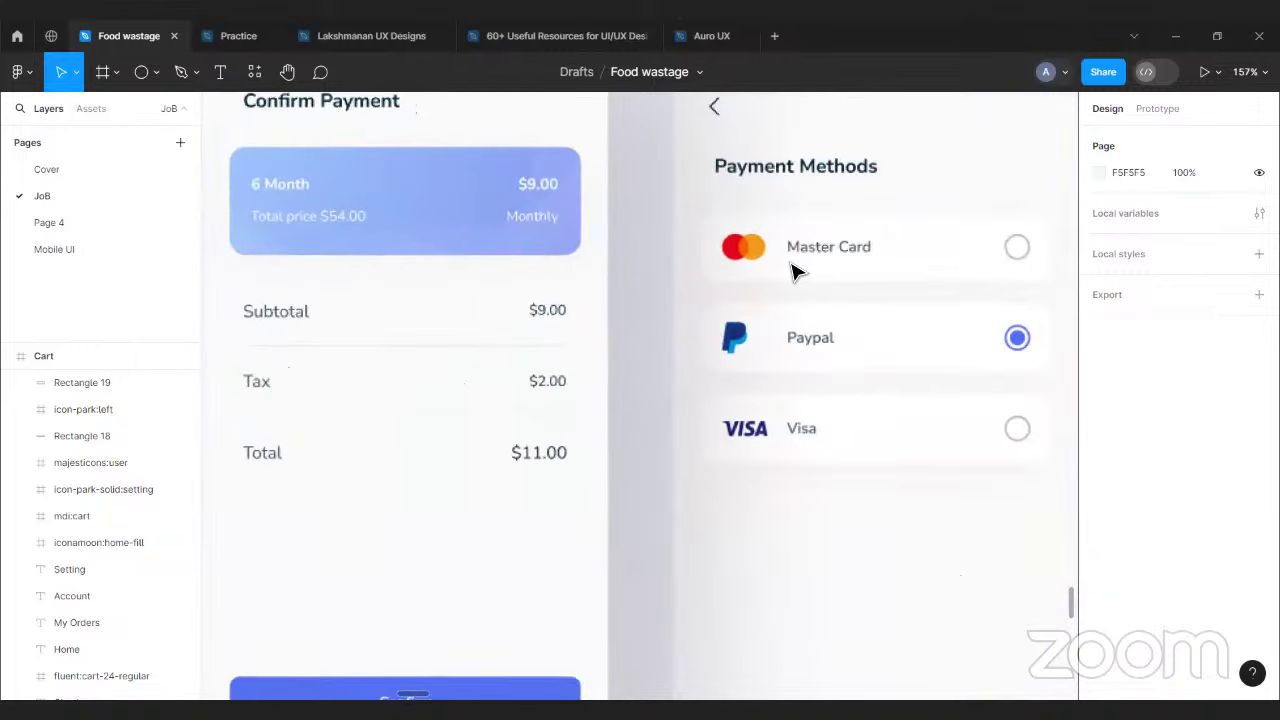
pyautogui.scroll(-2, 792, 262)
pyautogui.scroll(-2, 790, 245)
pyautogui.scroll(-5, 791, 245)
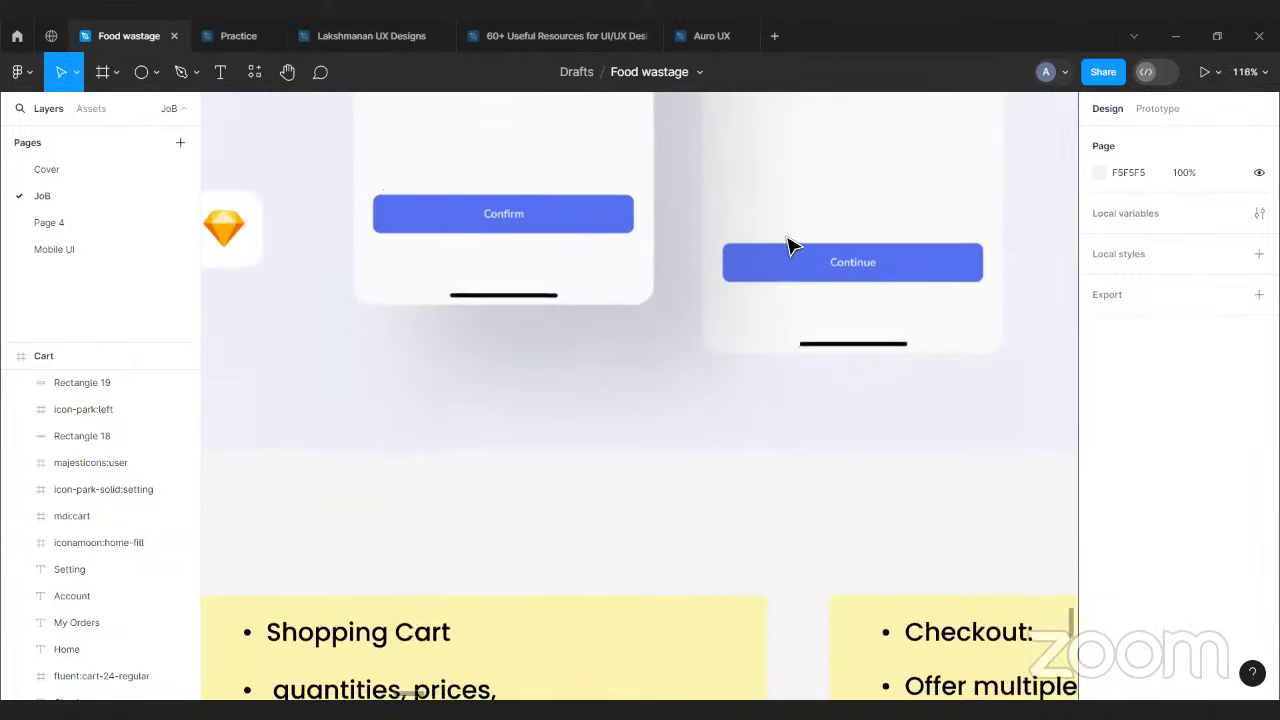
pyautogui.scroll(5, 791, 246)
pyautogui.scroll(-3, 808, 258)
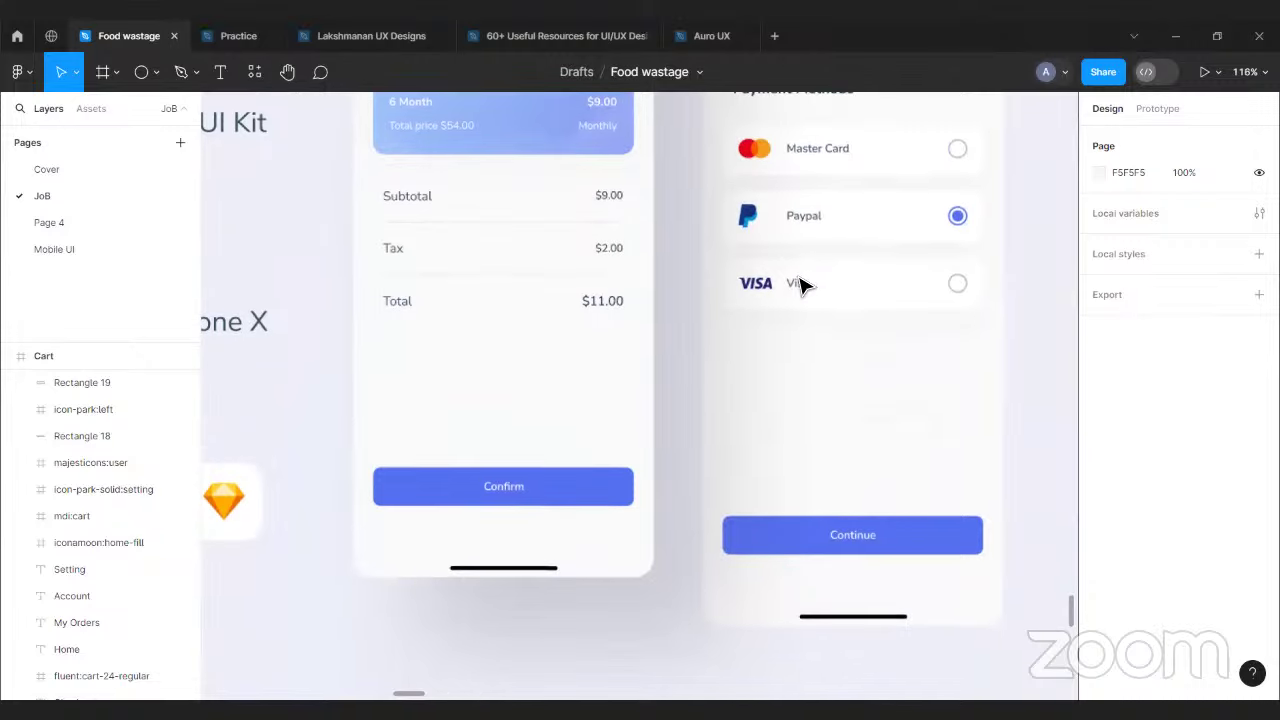
# - Add a text label reading "card" on the empty canvas beside the Checkout screen
pyautogui.scroll(-2, 794, 294)
pyautogui.scroll(-3, 792, 298)
pyautogui.scroll(-4, 749, 374)
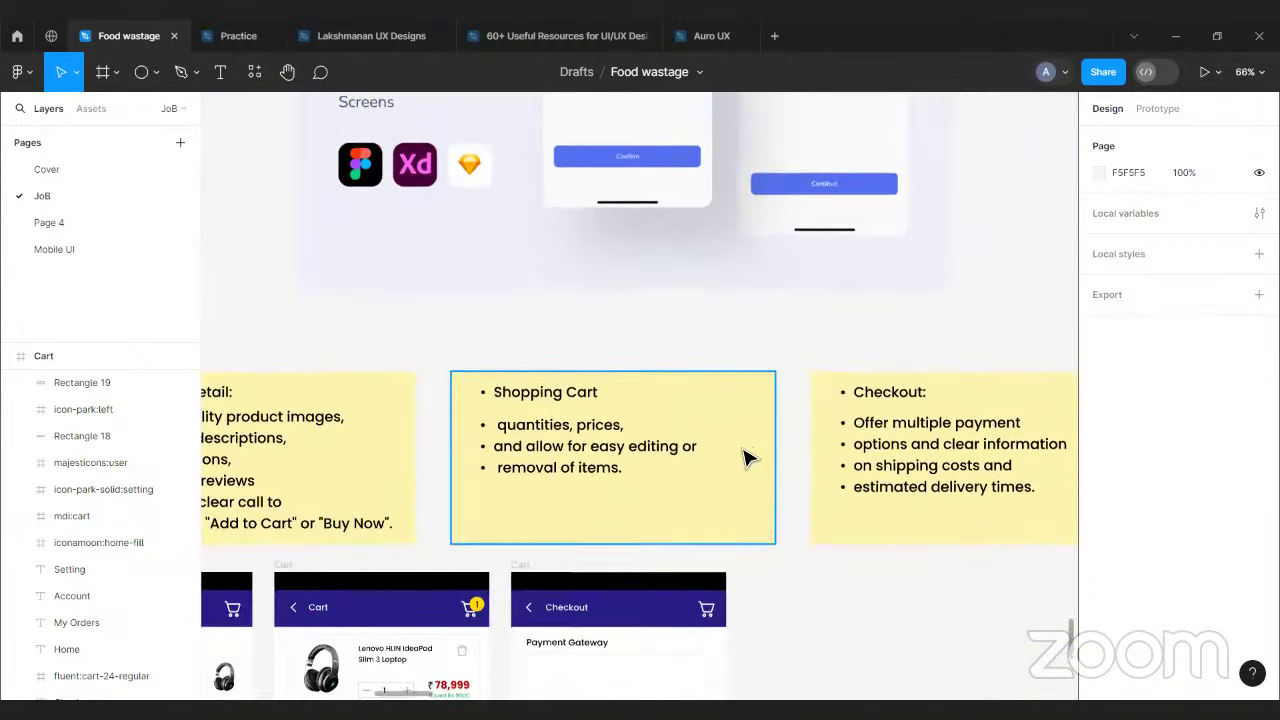
pyautogui.scroll(4, 582, 538)
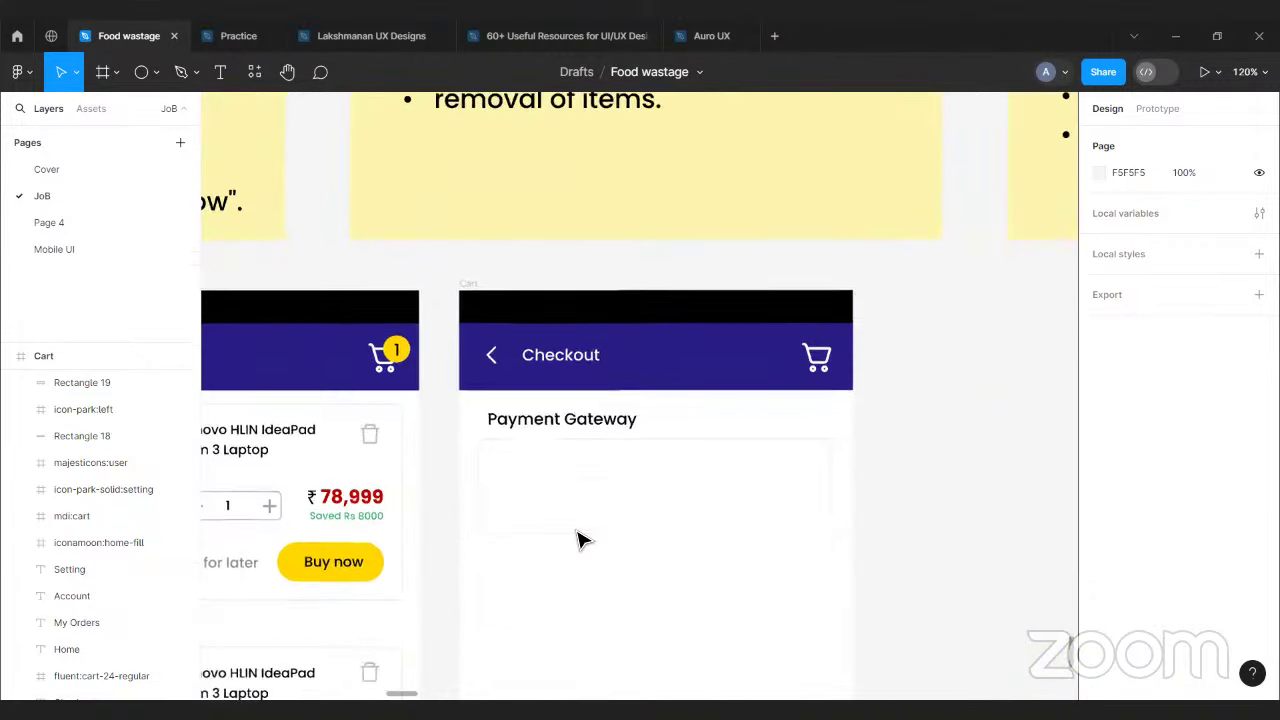
pyautogui.scroll(-3, 578, 490)
pyautogui.scroll(1, 500, 360)
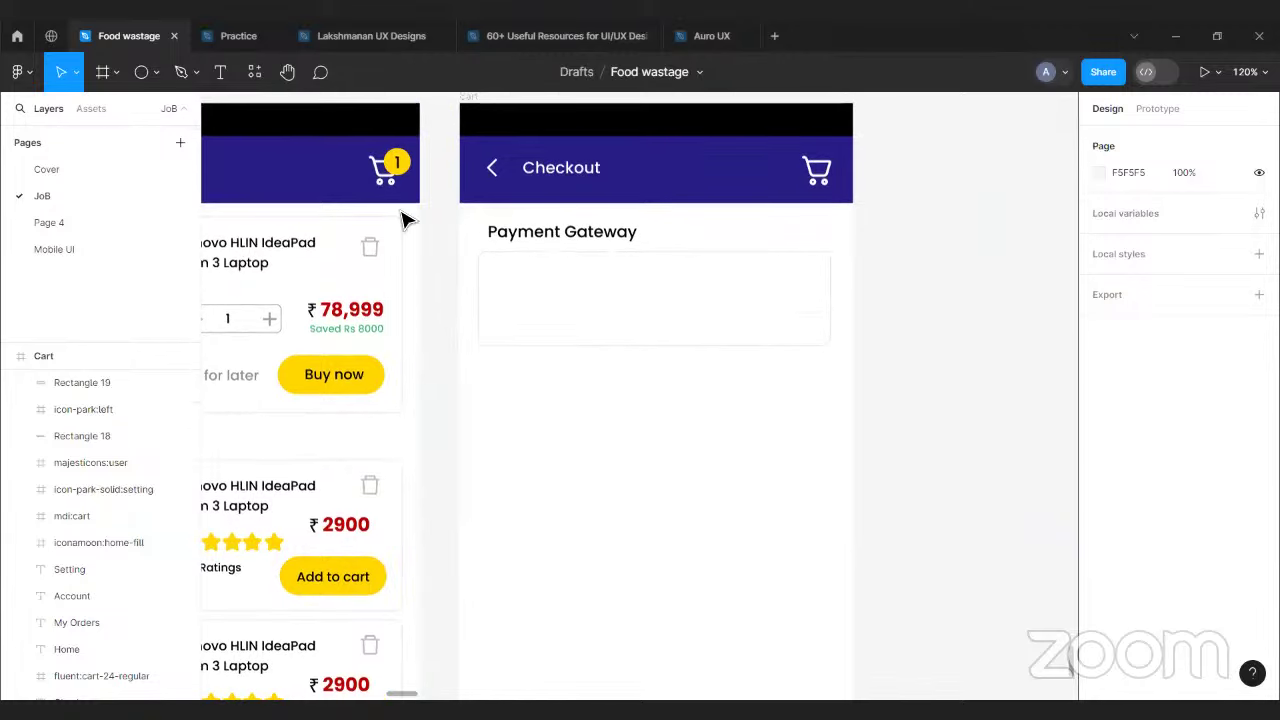
pyautogui.click(220, 72)
pyautogui.click(868, 401)
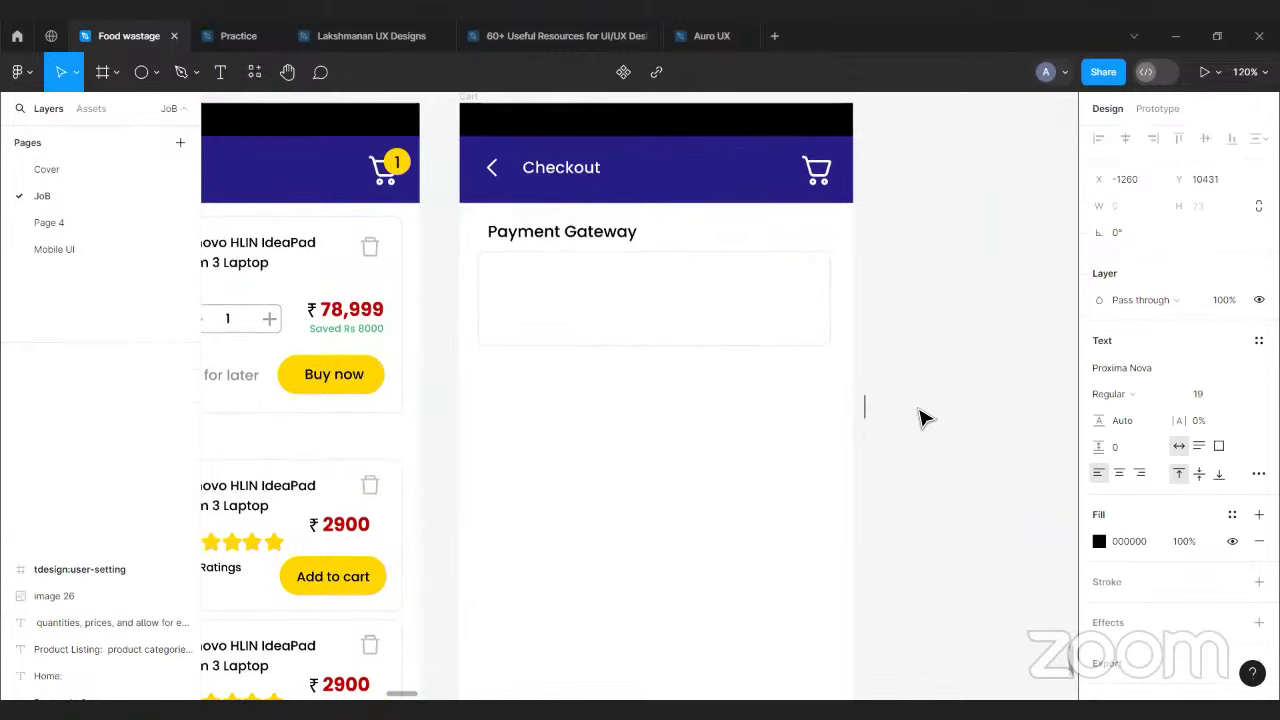
pyautogui.write('card')
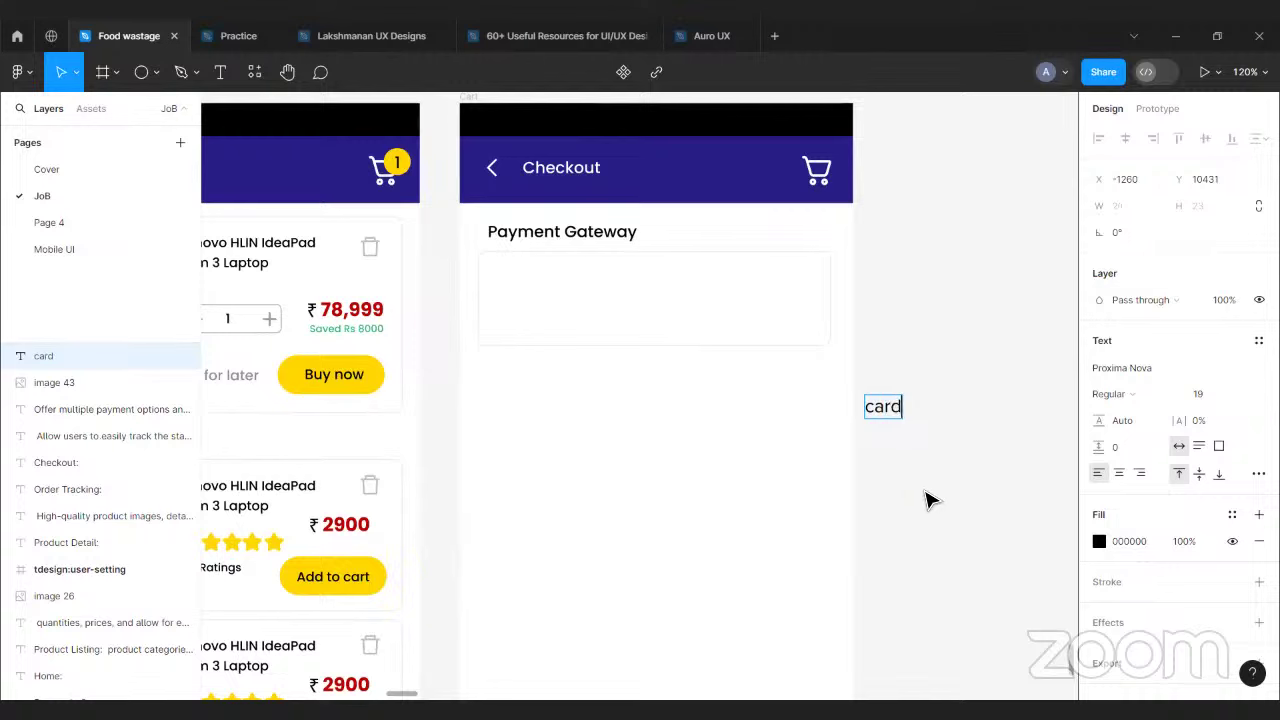
pyautogui.press('Escape')
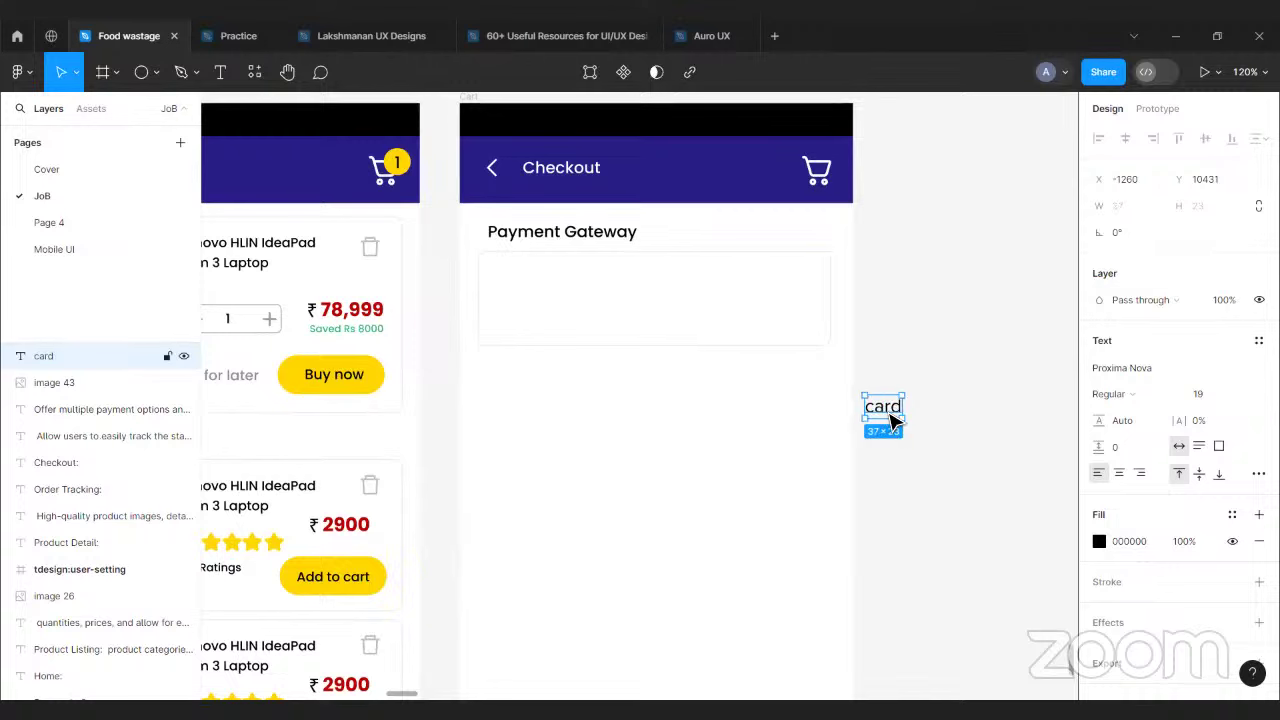
# - Place the "card" label inside the rectangle under Payment Gateway and shorten that rectangle to about 59 px high
pyautogui.moveTo(893, 420); pyautogui.dragTo(541, 314)
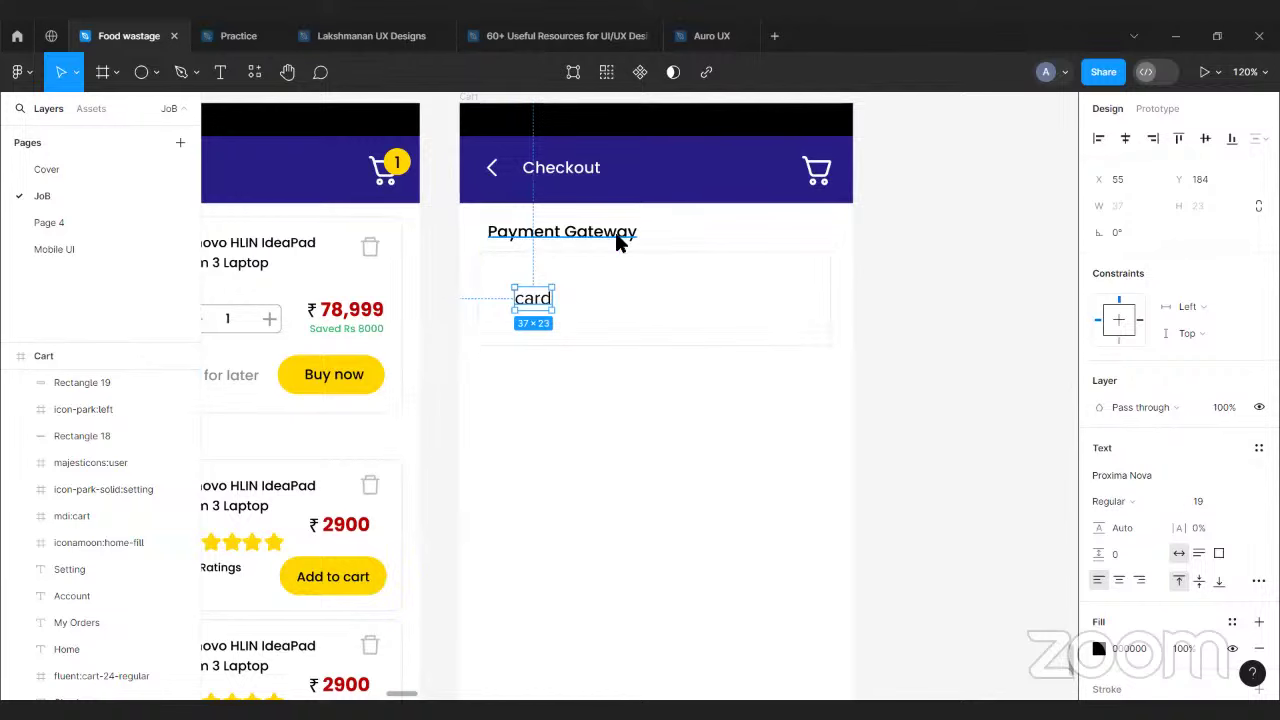
pyautogui.click(619, 306)
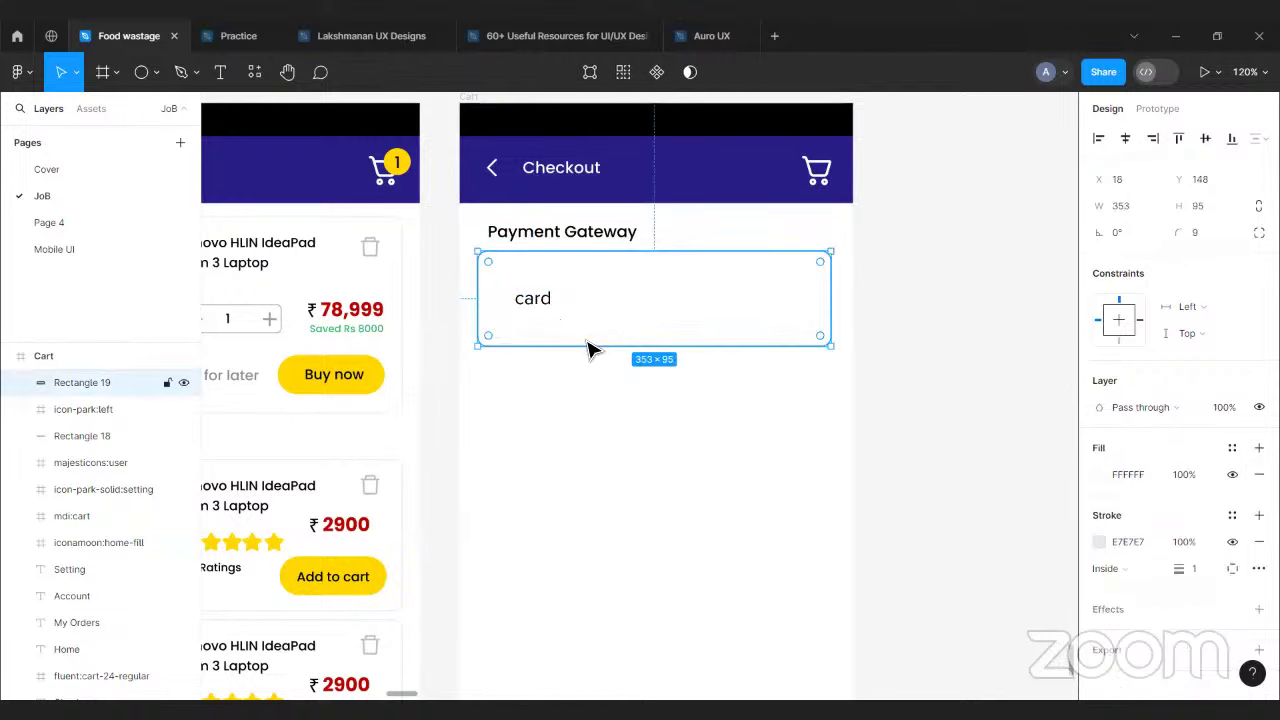
pyautogui.moveTo(592, 345); pyautogui.dragTo(531, 285)
# - Change the label in the payment row to "Cards(Credit or Debit cards)"
pyautogui.doubleClick(538, 283)
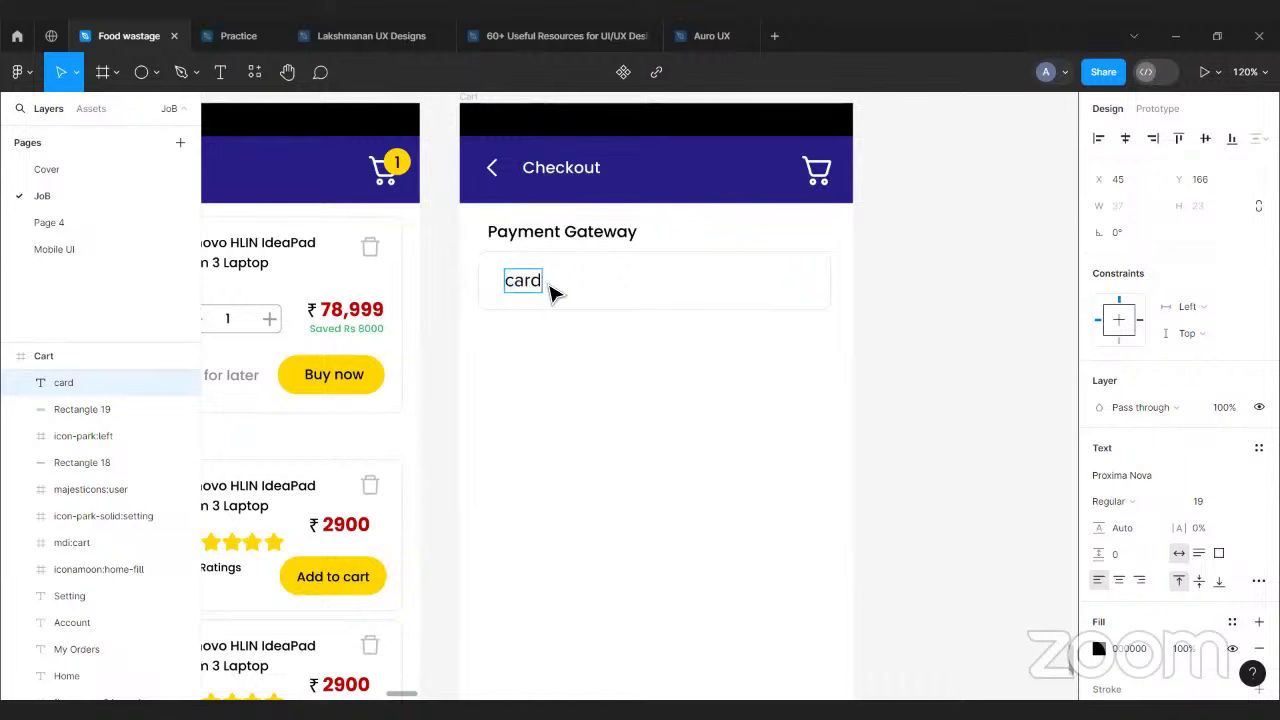
pyautogui.write('s()')
pyautogui.write('Credit or De')
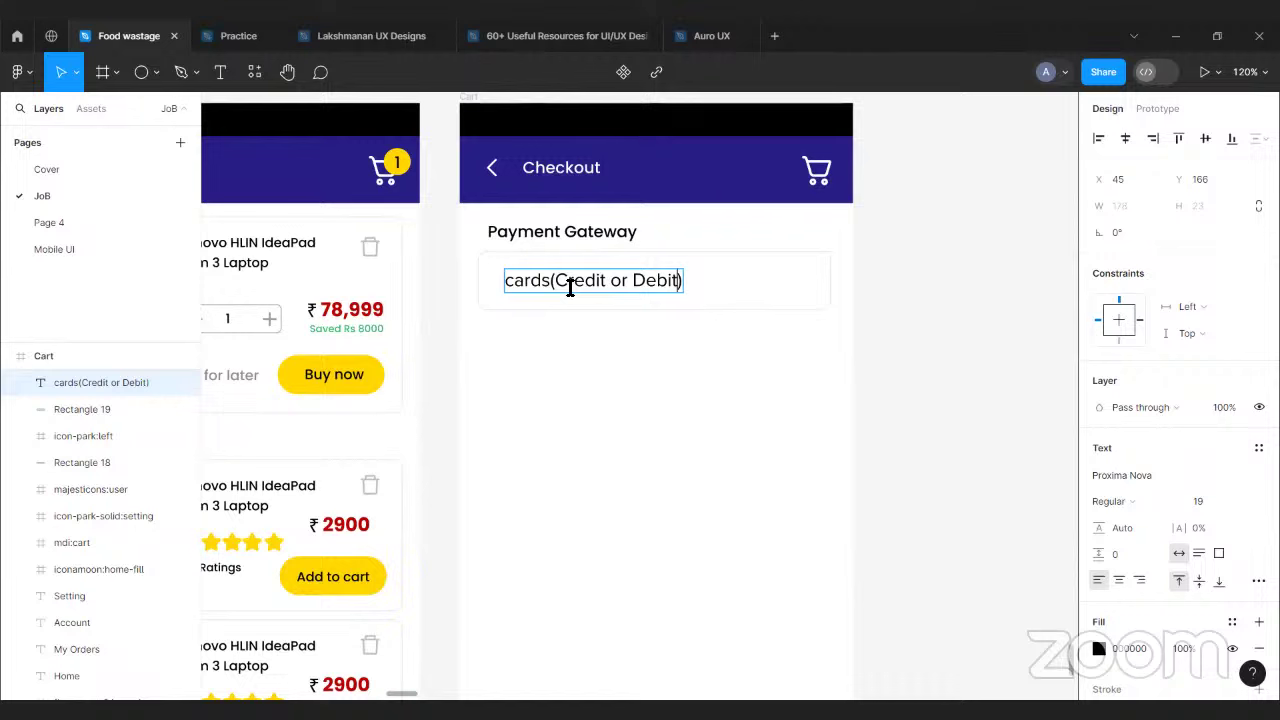
pyautogui.write('bit cards')
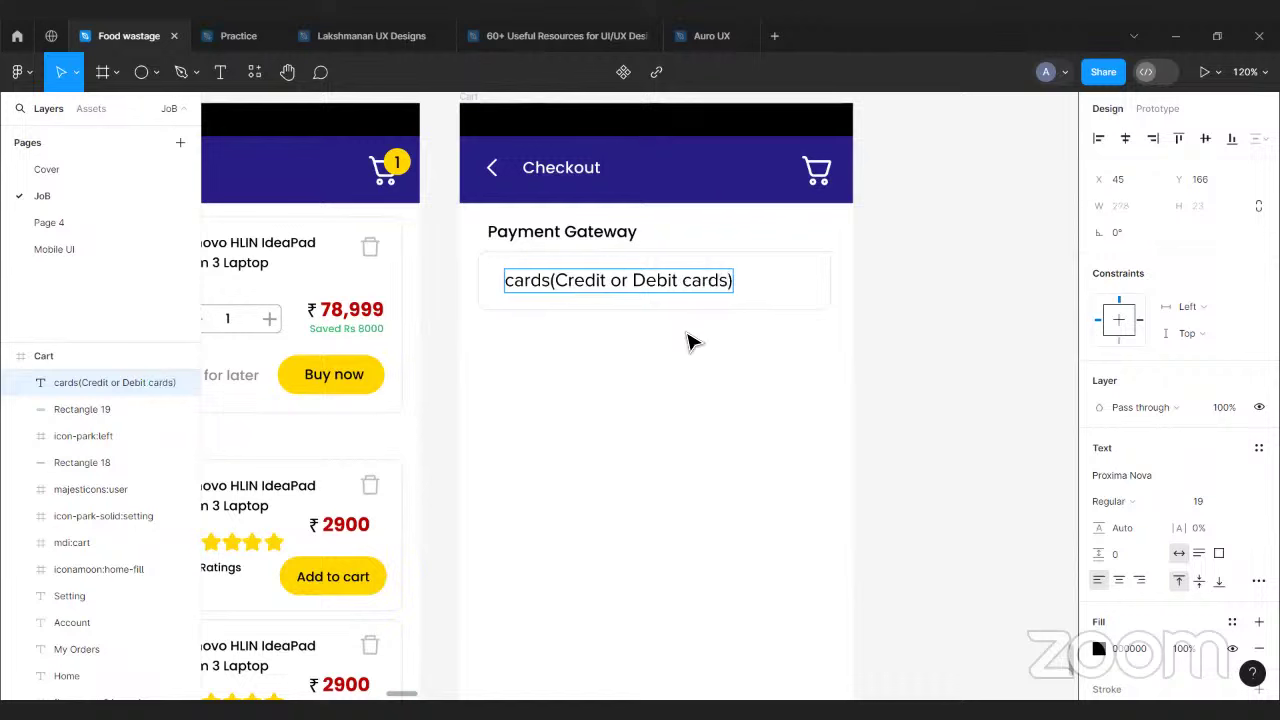
pyautogui.click(914, 414)
pyautogui.doubleClick(519, 287)
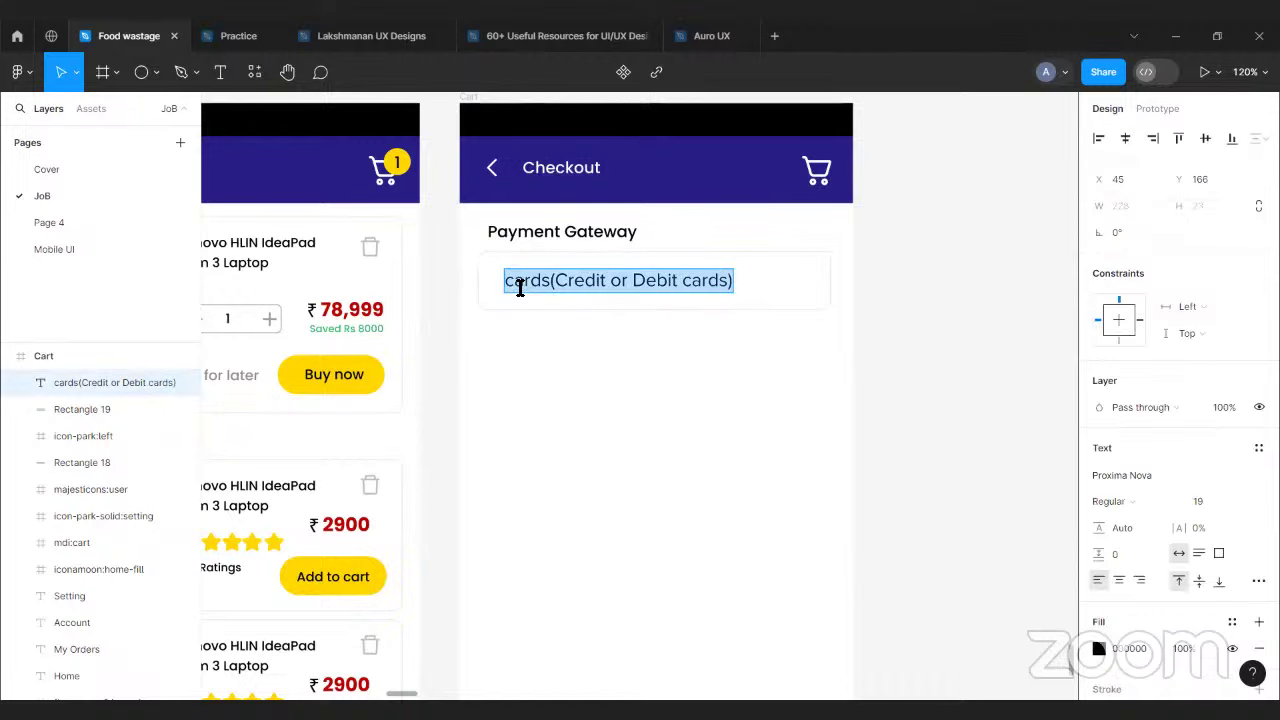
pyautogui.click(517, 283)
pyautogui.press('BackSpace')
pyautogui.write('C')
pyautogui.press('Escape')
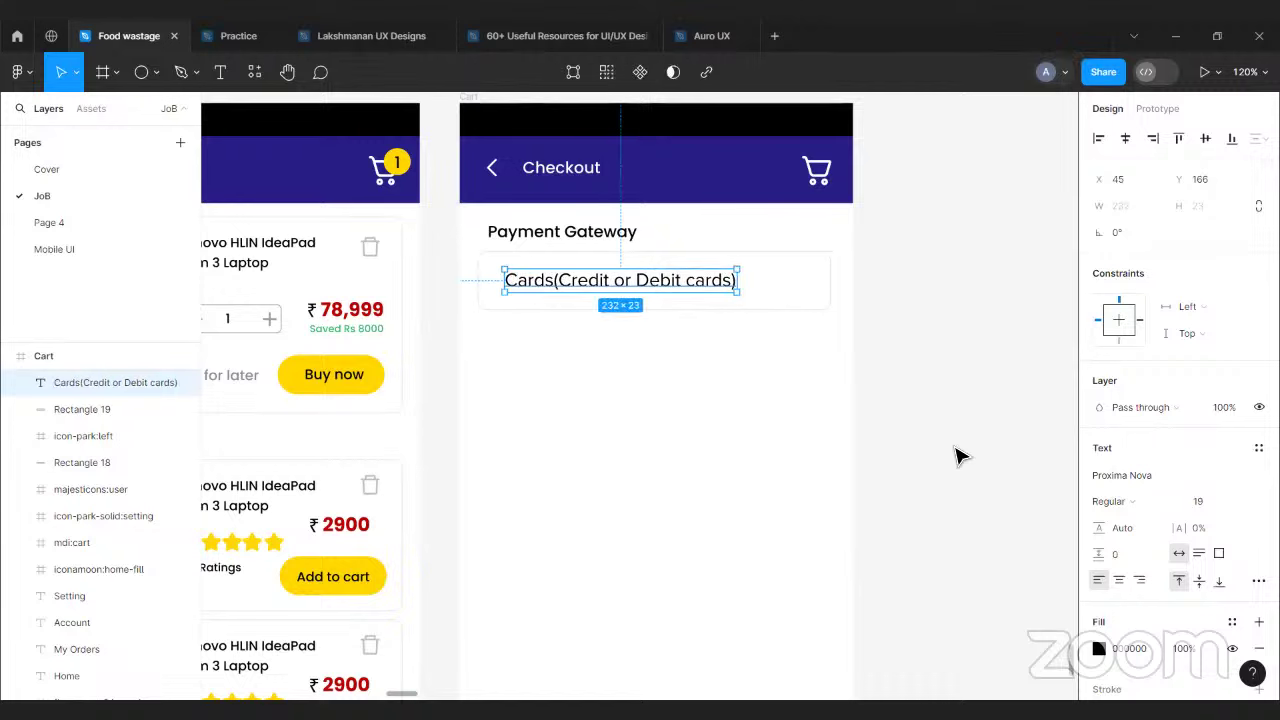
# - Draw a small rectangle about 32 by 21 px at the right end of the Cards payment row
pyautogui.click(156, 72)
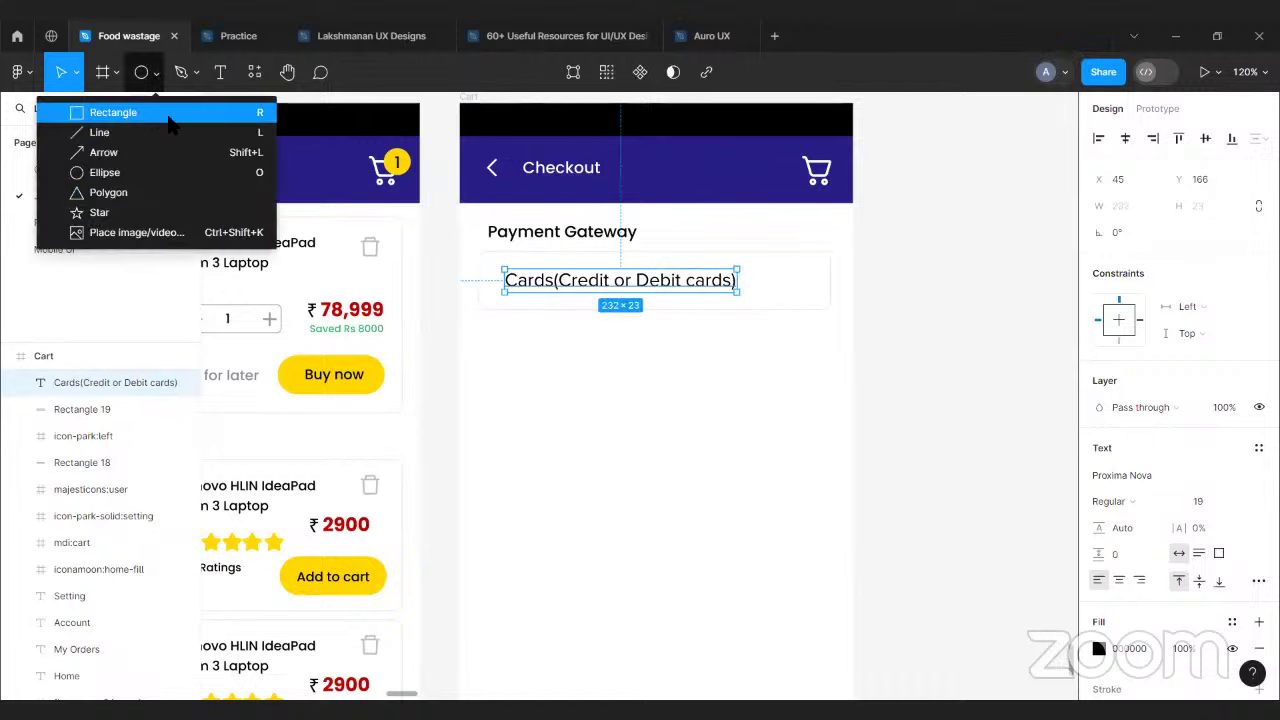
pyautogui.click(655, 430)
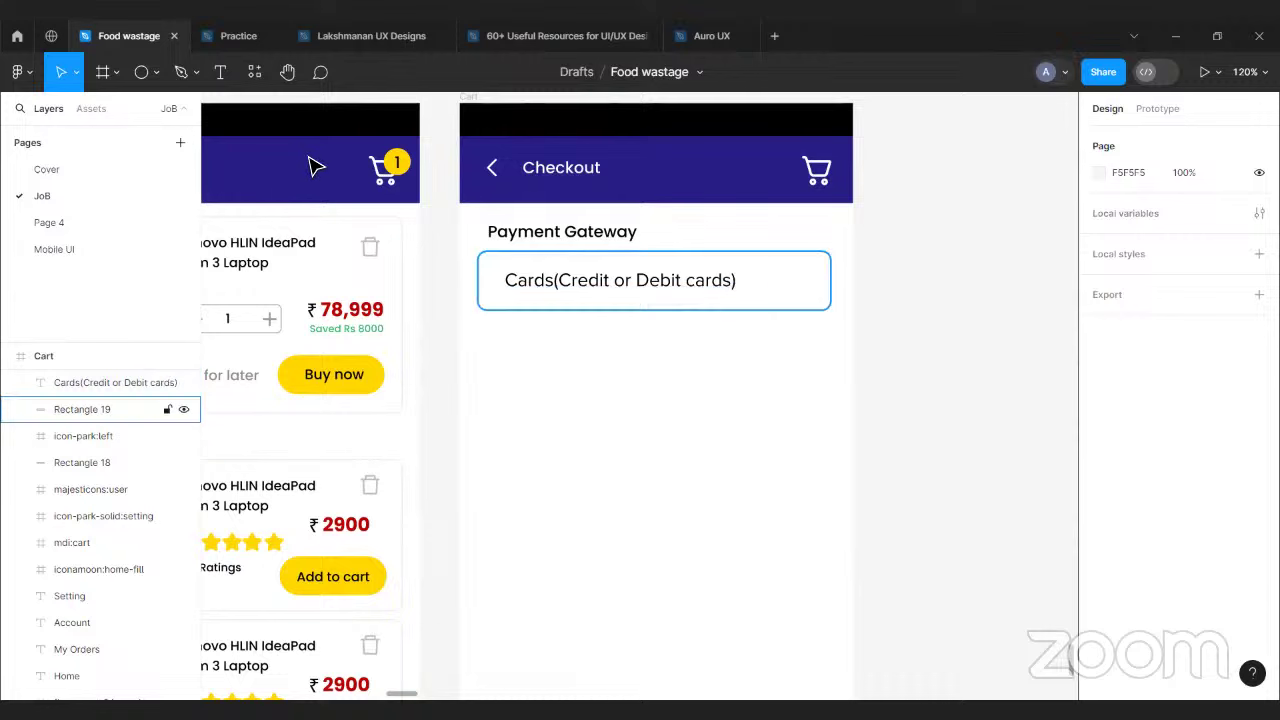
pyautogui.click(156, 72)
pyautogui.click(105, 110)
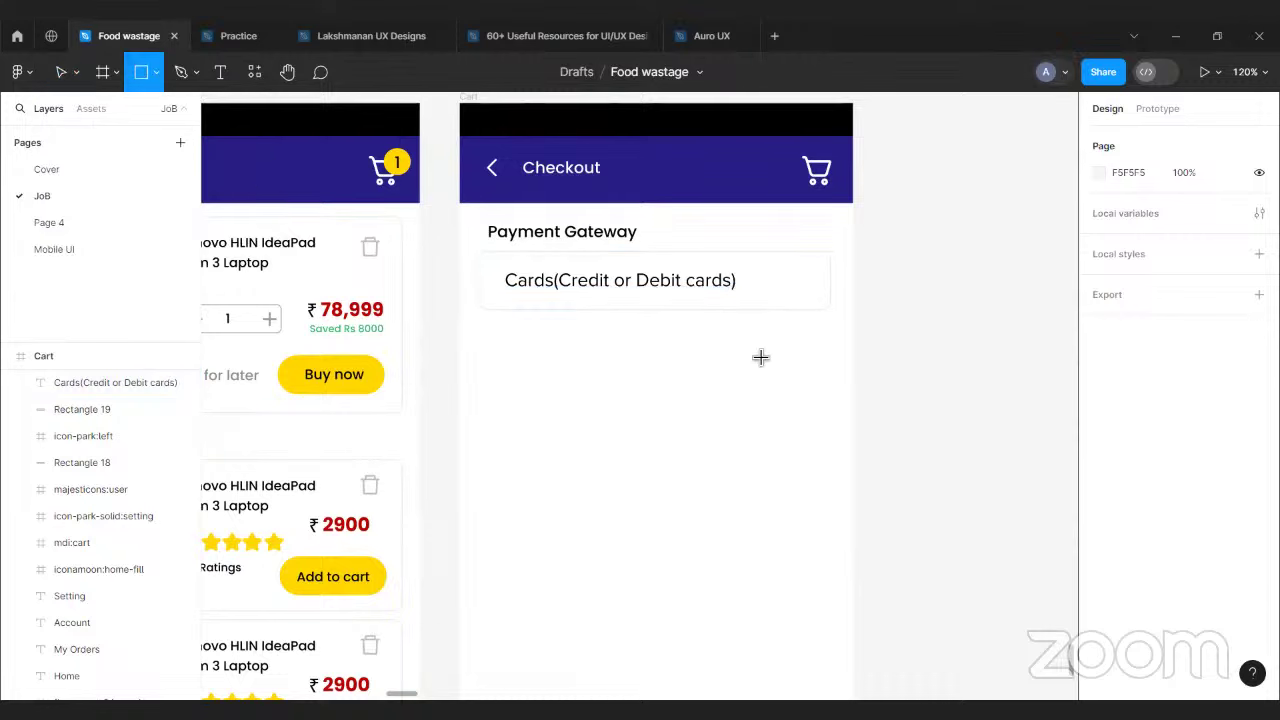
pyautogui.moveTo(869, 341)
pyautogui.mouseDown()
pyautogui.moveTo(934, 371)
pyautogui.moveTo(909, 380)
pyautogui.moveTo(806, 290)
pyautogui.mouseUp()
pyautogui.click(943, 371)
pyautogui.moveTo(1083, 407); pyautogui.dragTo(1090, 410)
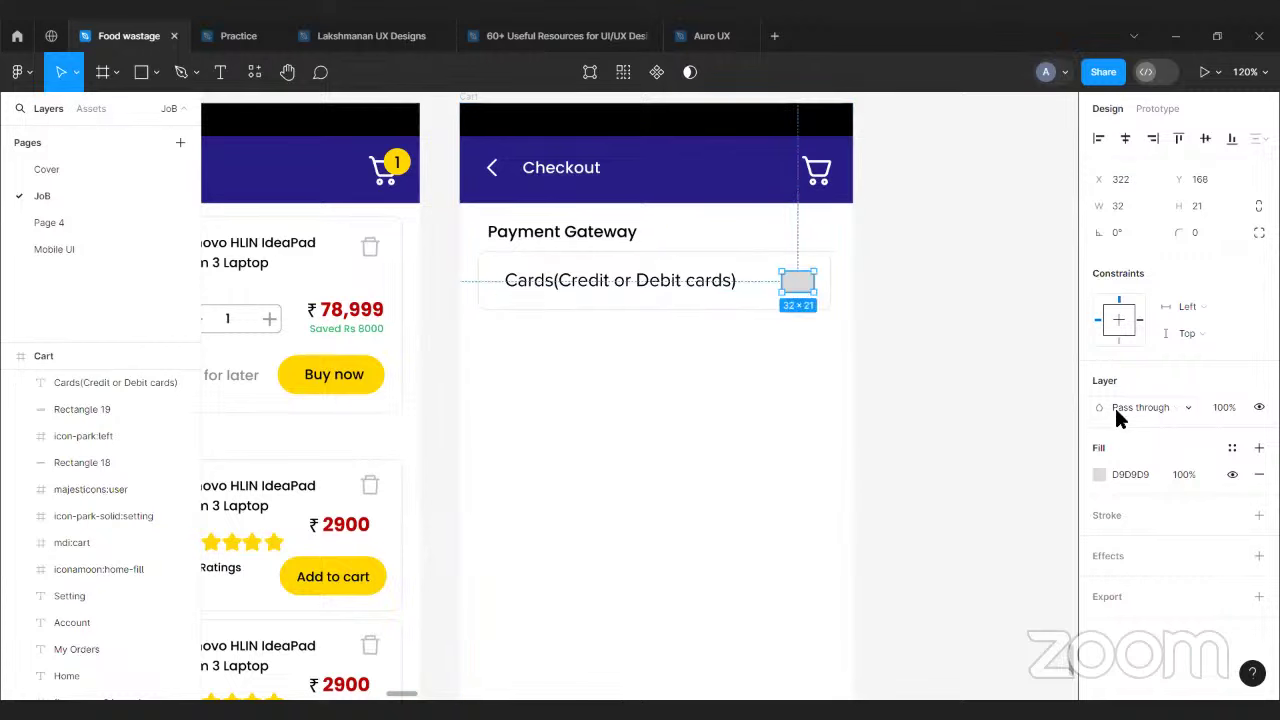
# - Fill the small rectangle with the blue document color 0012B4 and set its corner radius to 4
pyautogui.click(1098, 474)
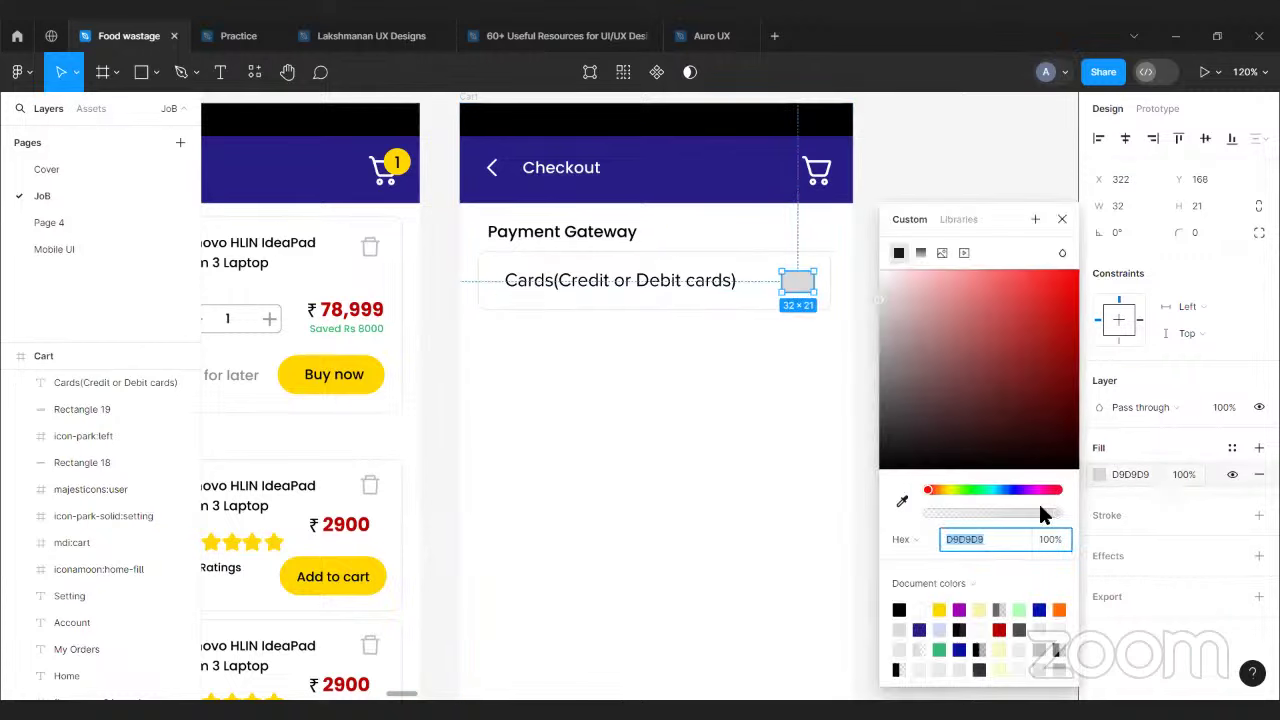
pyautogui.click(999, 630)
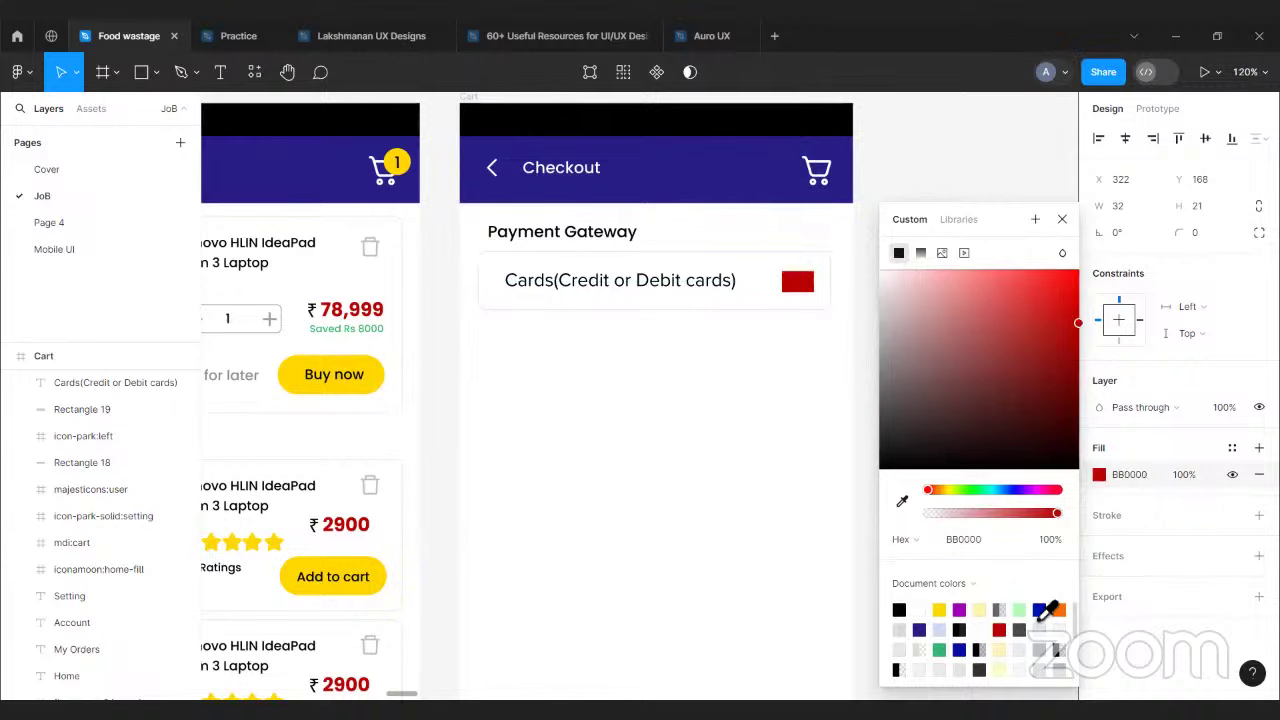
pyautogui.click(1039, 611)
pyautogui.press('Up')
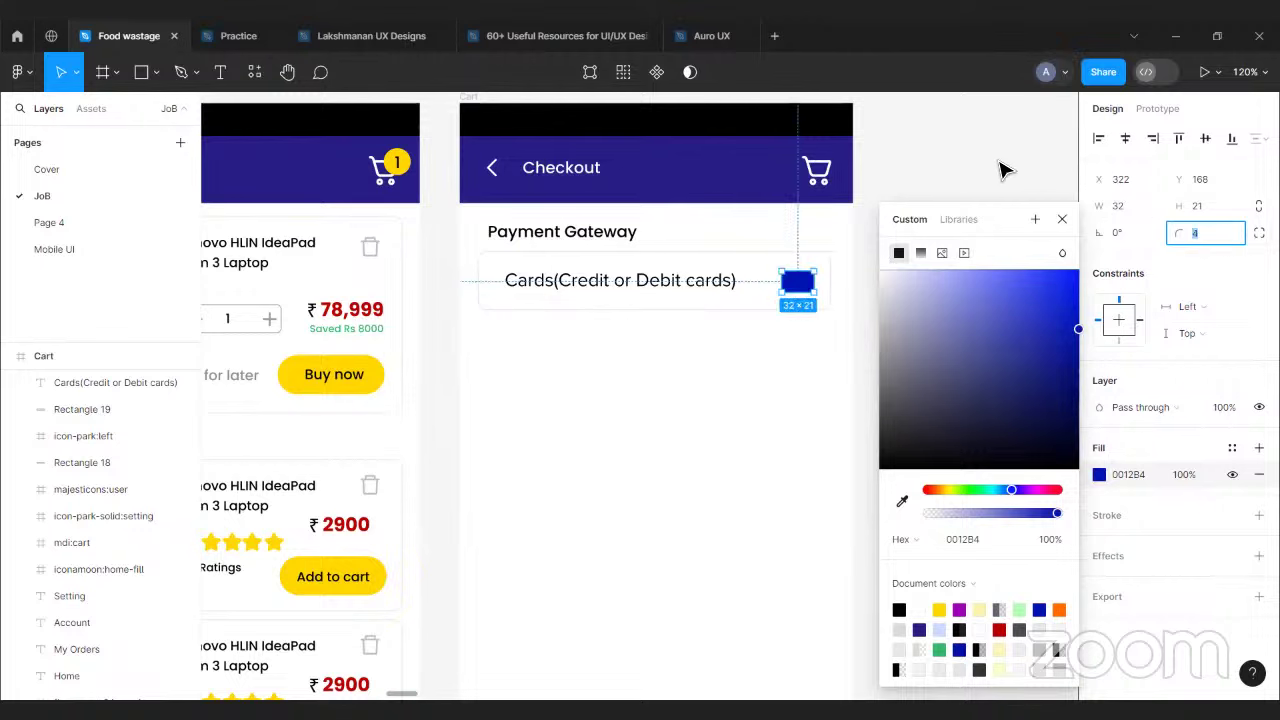
pyautogui.click(1004, 171)
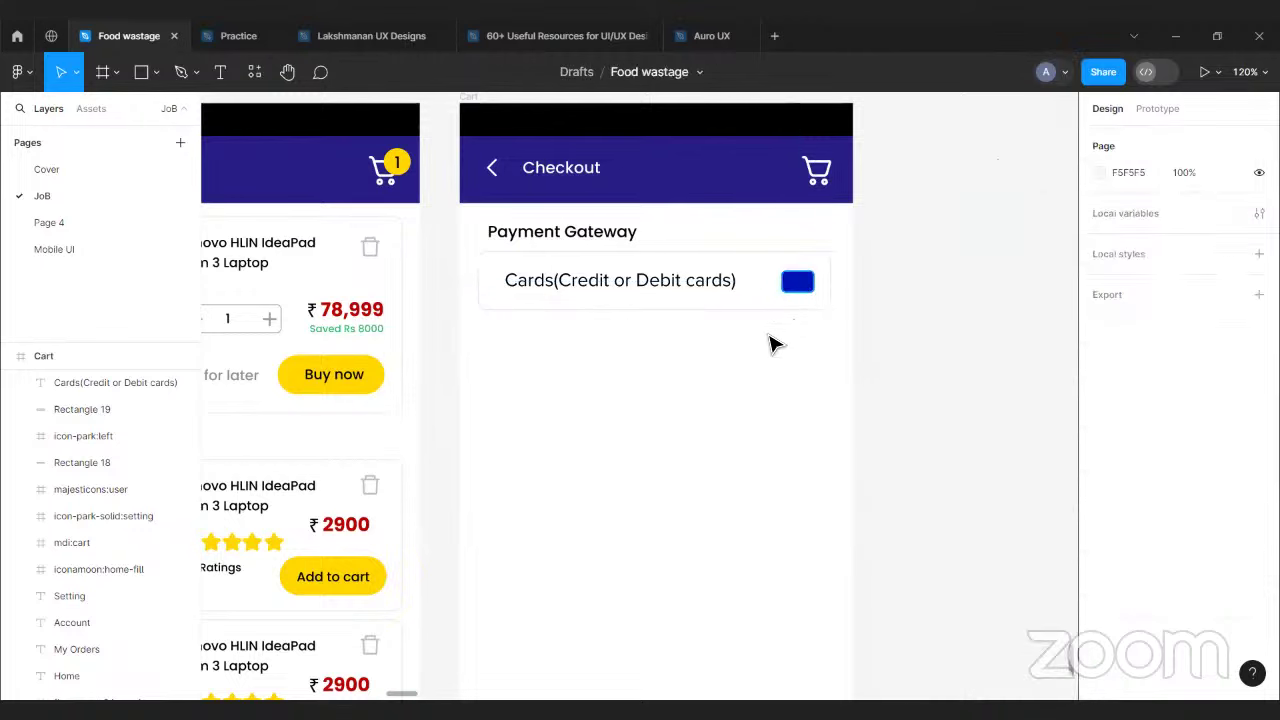
# - Nudge the small blue rectangle slightly to the left, further in from the Cards row's right edge
pyautogui.click(810, 295)
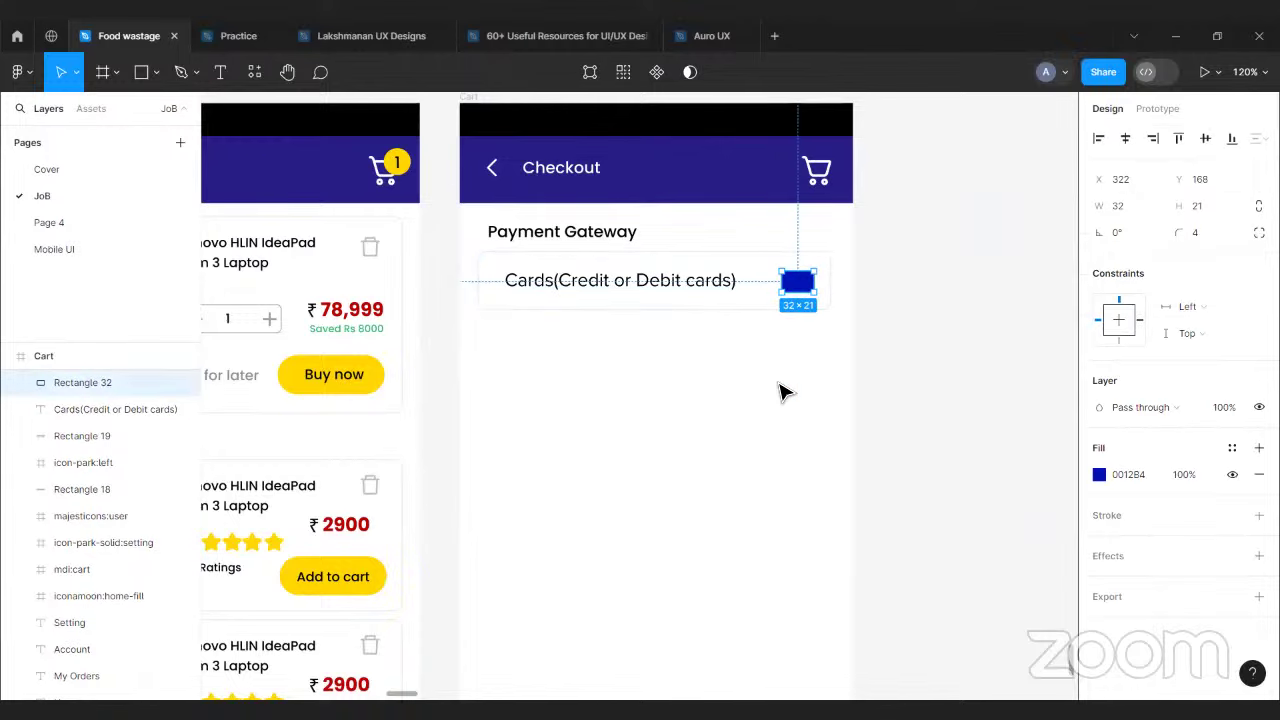
pyautogui.hotkey('shift', 'Left')
pyautogui.moveTo(534, 372); pyautogui.dragTo(823, 537)
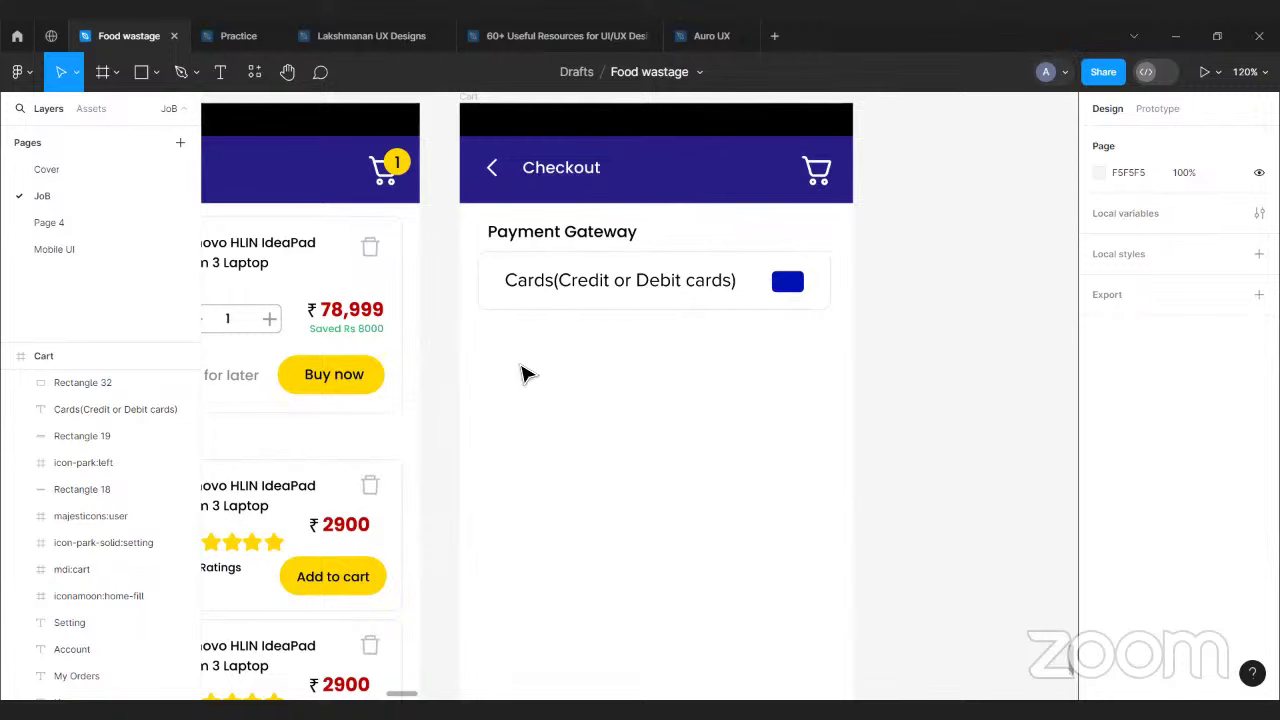
pyautogui.moveTo(496, 358); pyautogui.dragTo(923, 594)
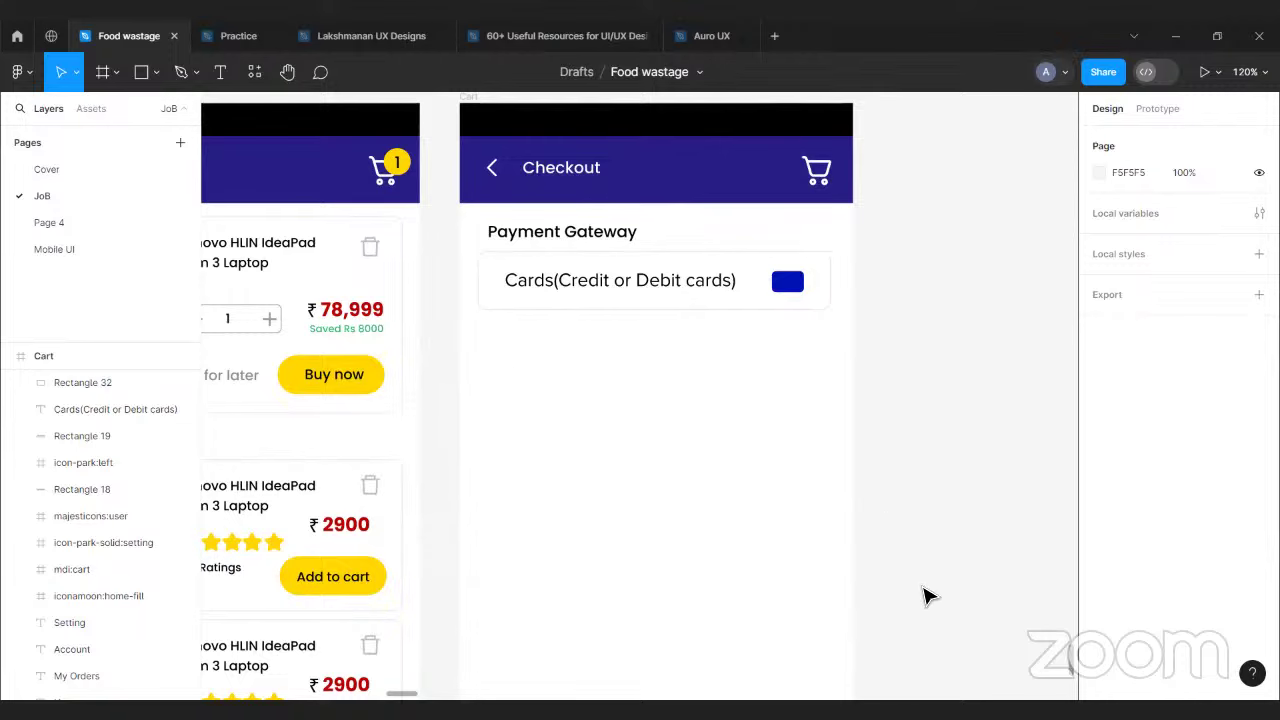
# - Duplicate the Cards row's background 14 px below the original and copy its label into the new row
pyautogui.click(496, 304)
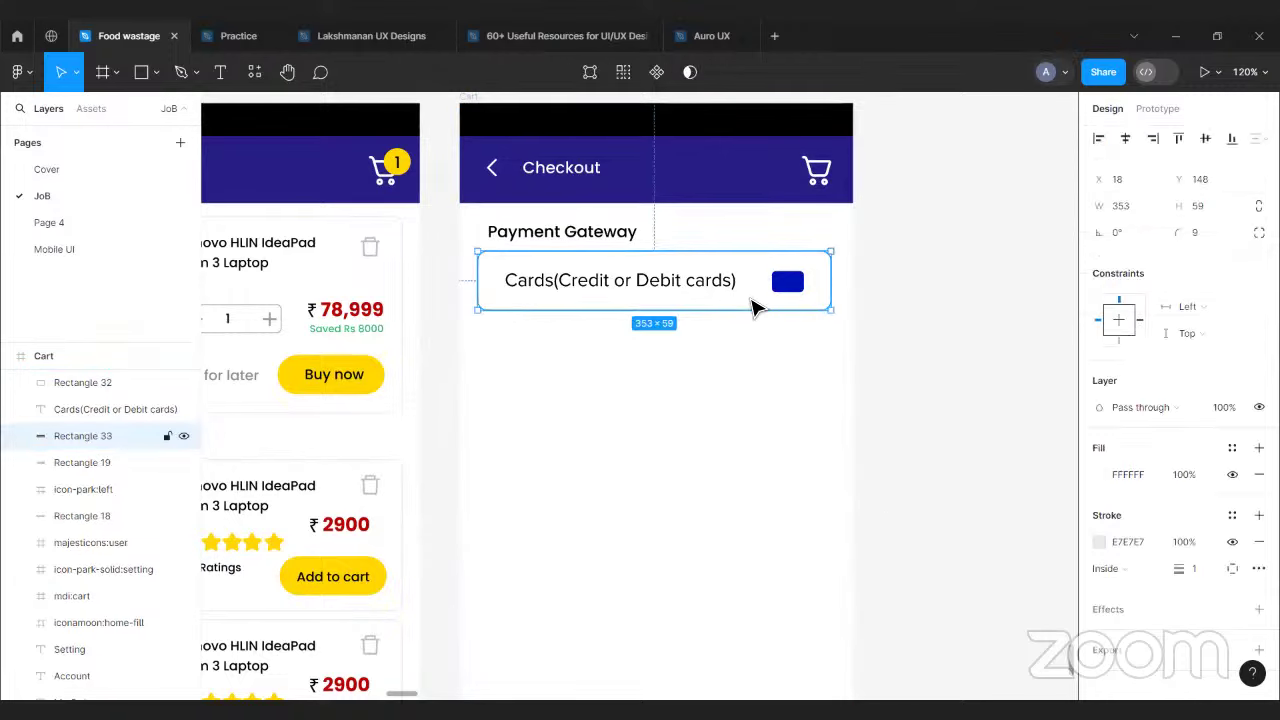
pyautogui.moveTo(751, 306); pyautogui.dragTo(754, 378)
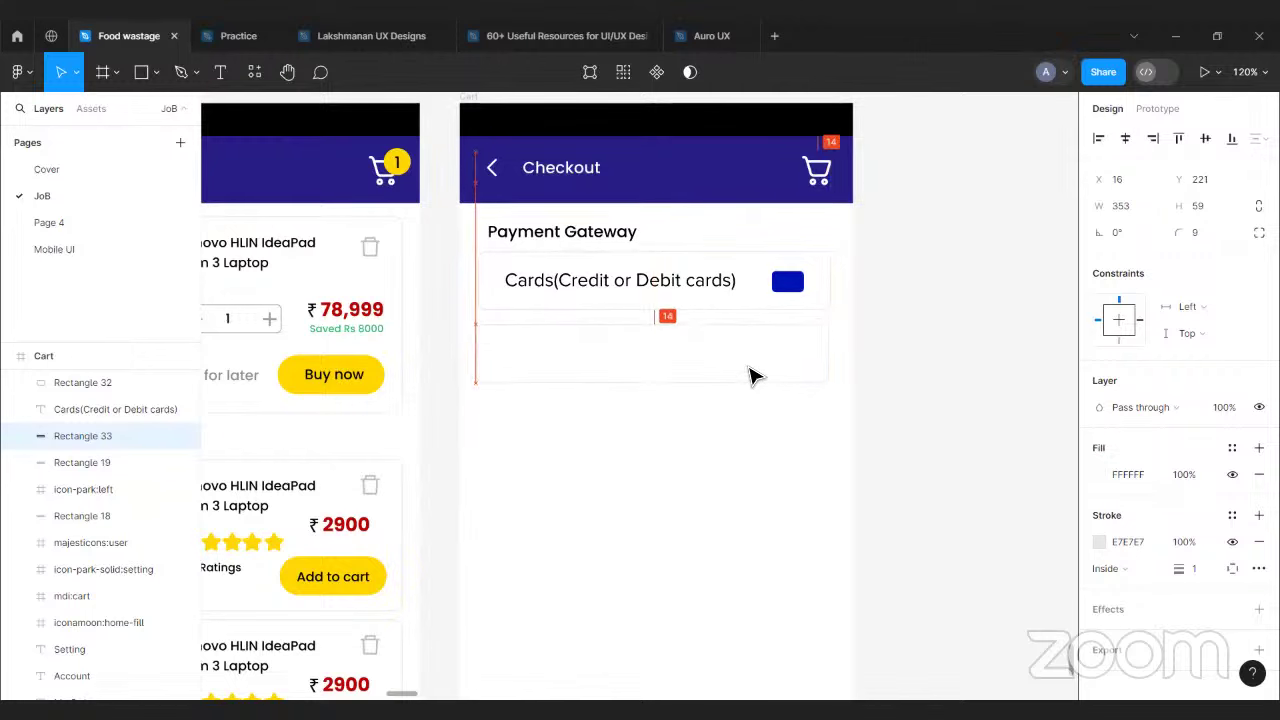
pyautogui.moveTo(754, 377); pyautogui.dragTo(749, 377)
pyautogui.click(660, 288)
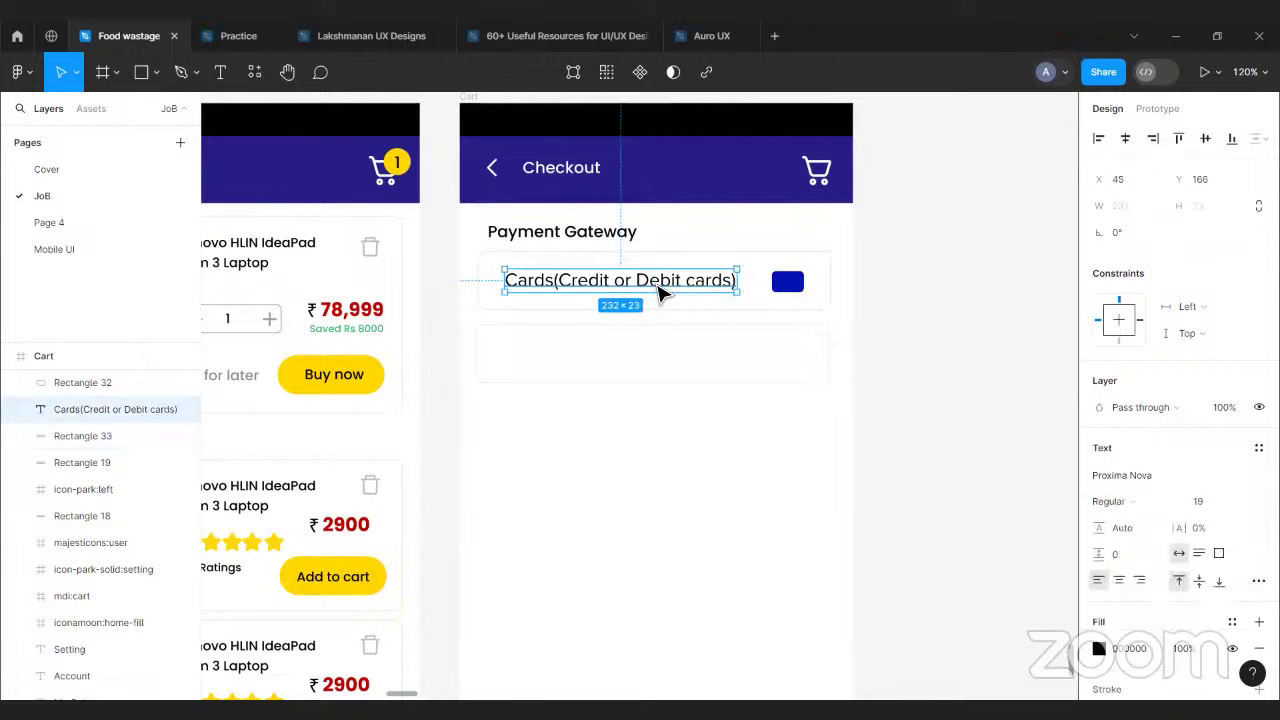
pyautogui.moveTo(660, 288); pyautogui.dragTo(643, 360)
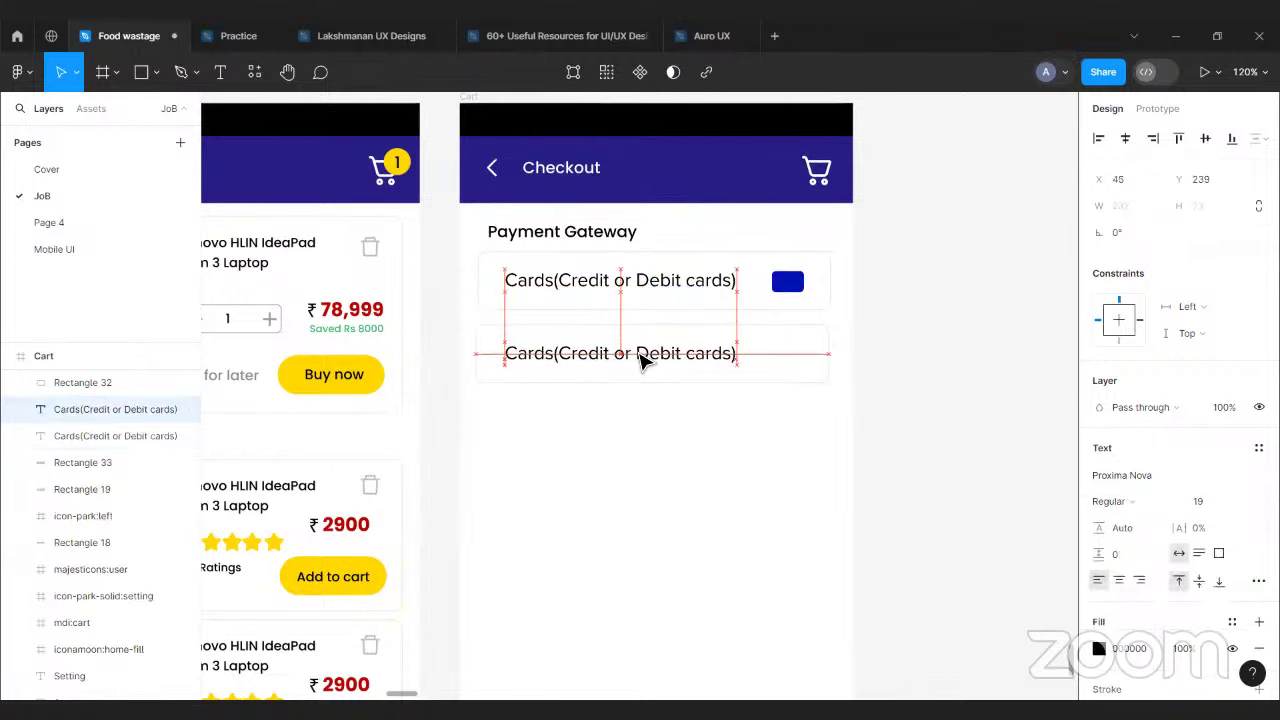
# - Change the second payment row's label to "UPI Transfer"
pyautogui.doubleClick(640, 357)
pyautogui.write('UPI Transfer')
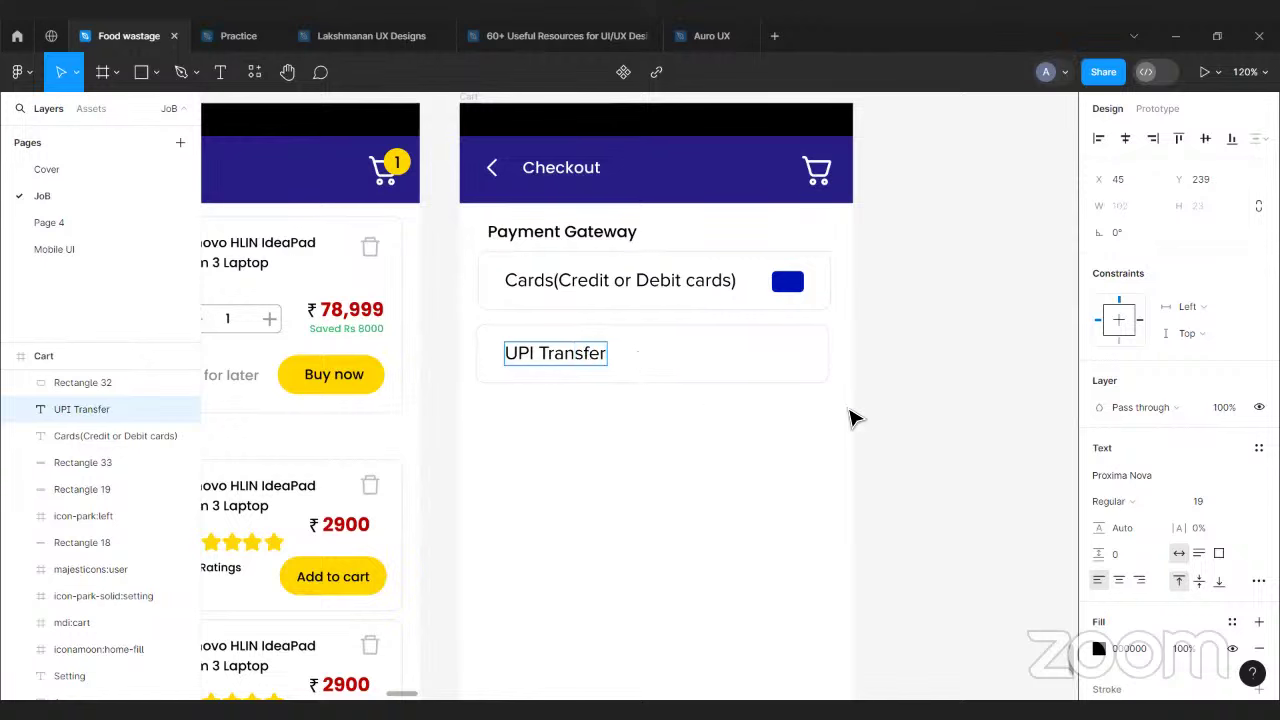
pyautogui.press('Escape')
pyautogui.press('Escape')
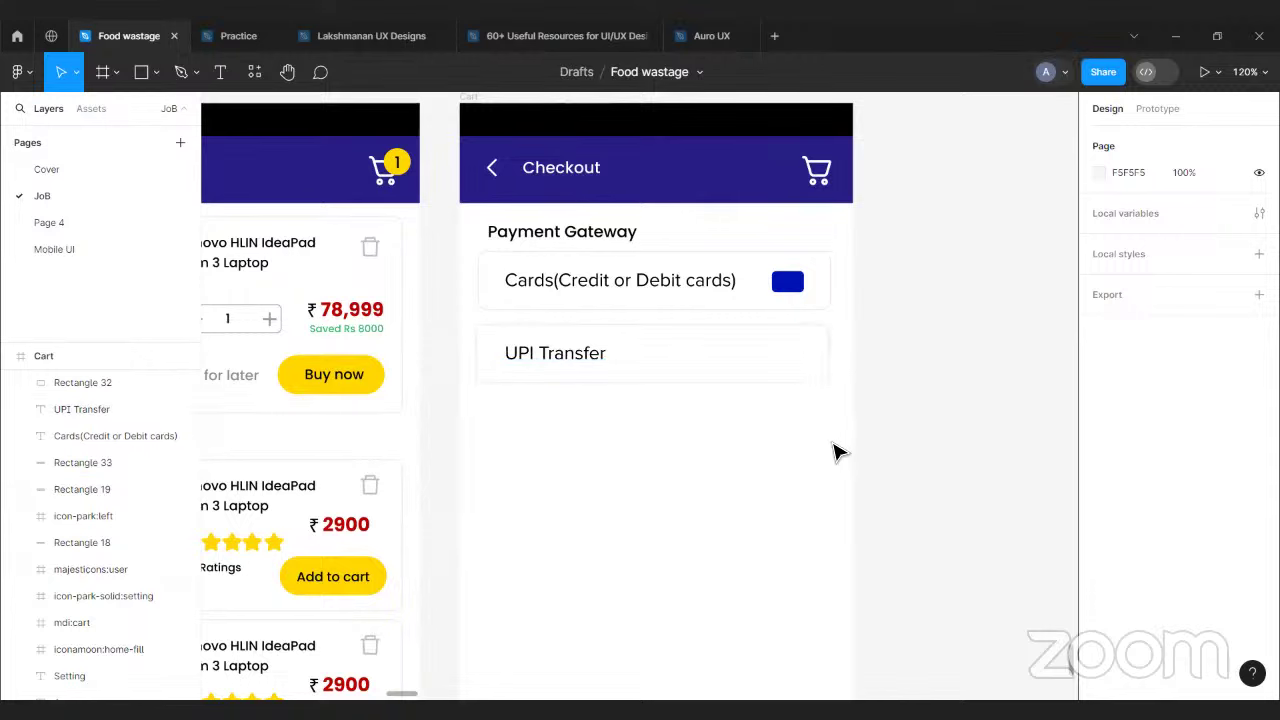
# - Duplicate the UPI Transfer row's background and label below it to form a third payment row
pyautogui.click(797, 375)
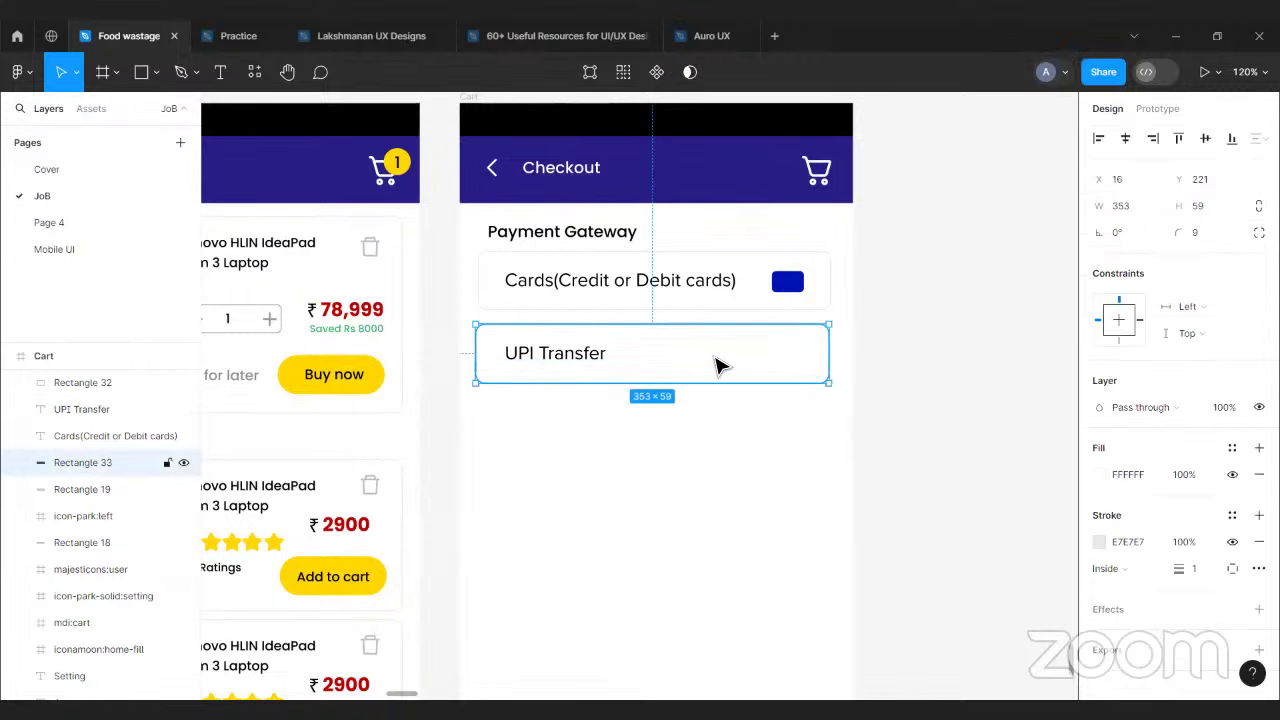
pyautogui.moveTo(720, 363); pyautogui.dragTo(720, 449)
pyautogui.click(563, 363)
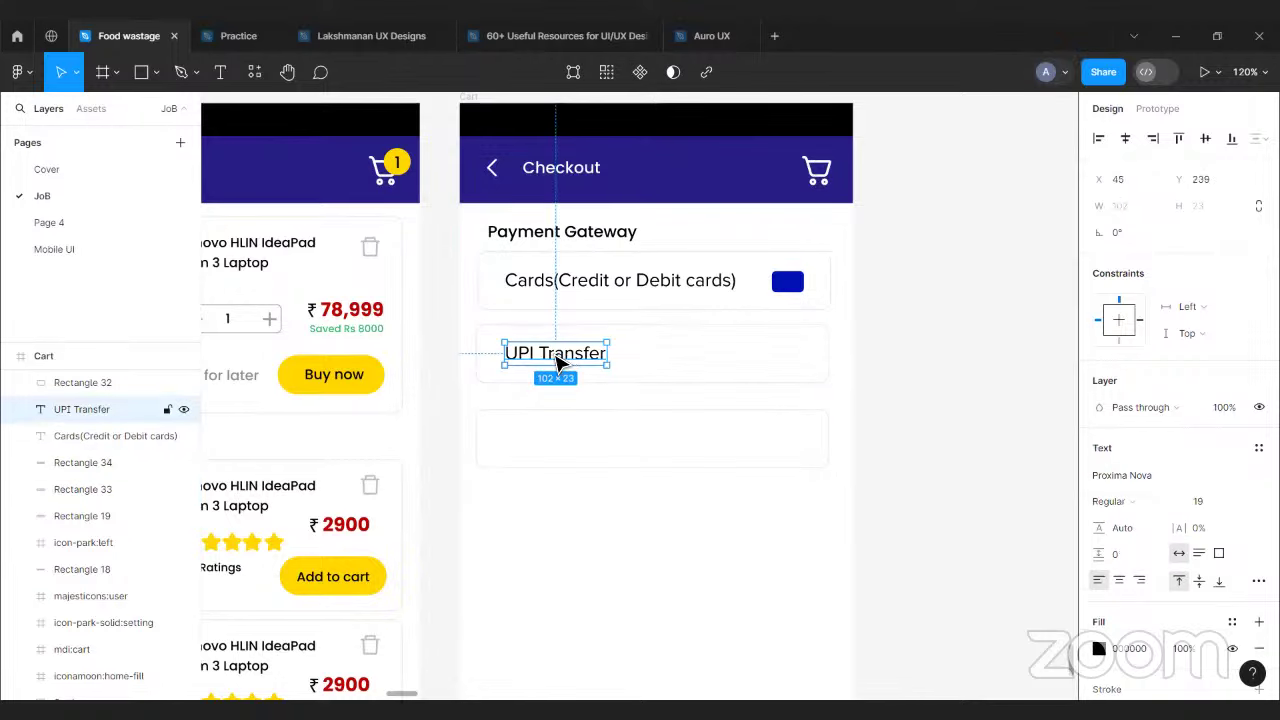
pyautogui.hotkey('ctrl', 'd')
pyautogui.moveTo(568, 363); pyautogui.dragTo(560, 449)
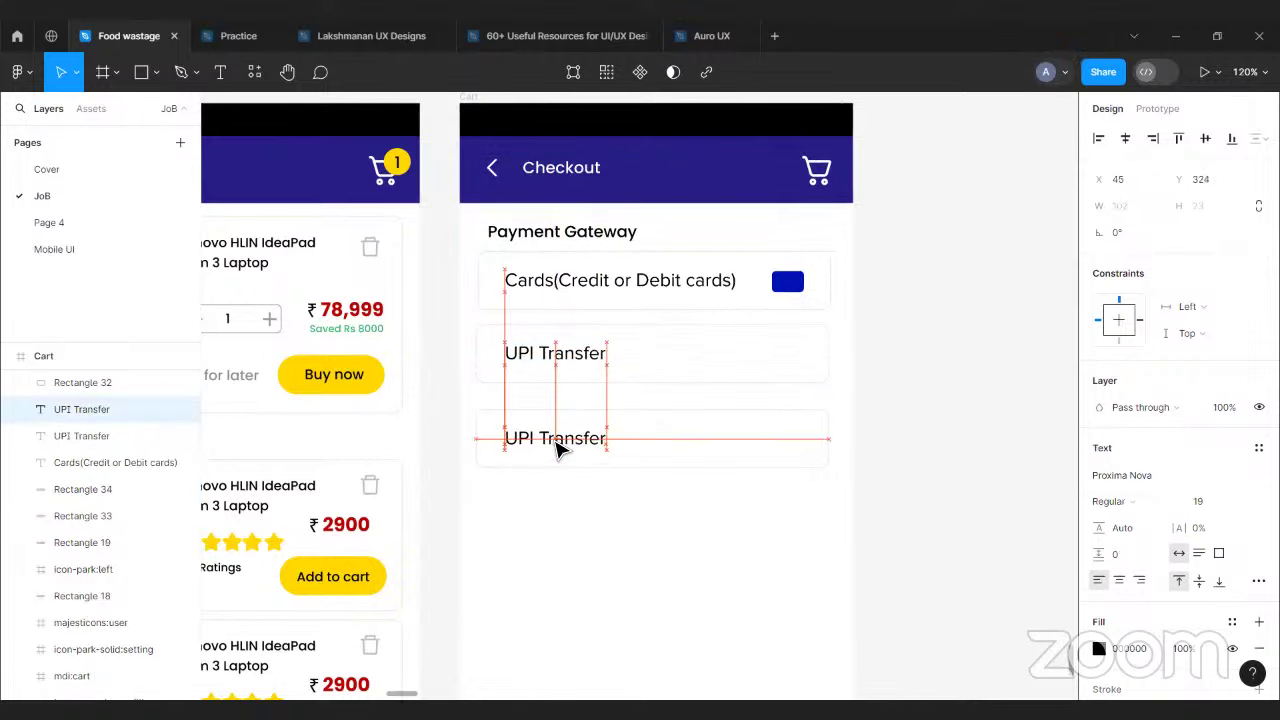
# - Change the third payment row's label to "Wallets"
pyautogui.doubleClick(558, 447)
pyautogui.write('Wallet')
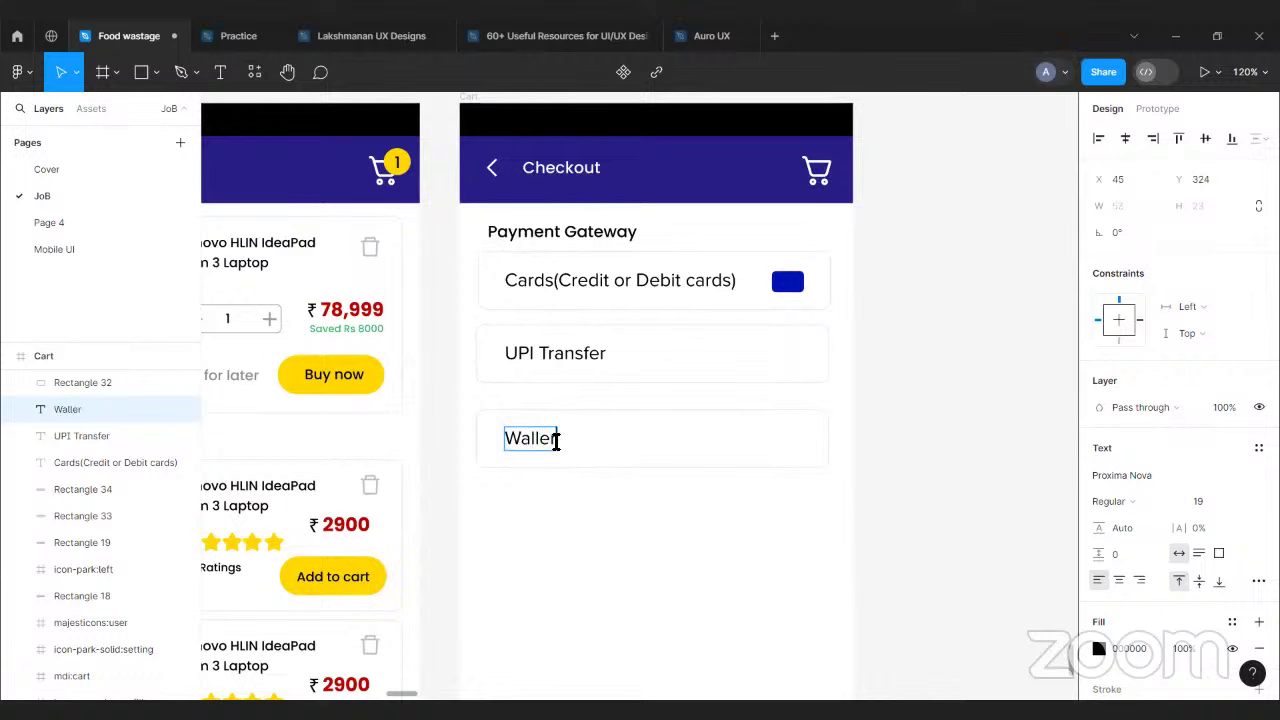
pyautogui.write('t')
pyautogui.rightClick(535, 445)
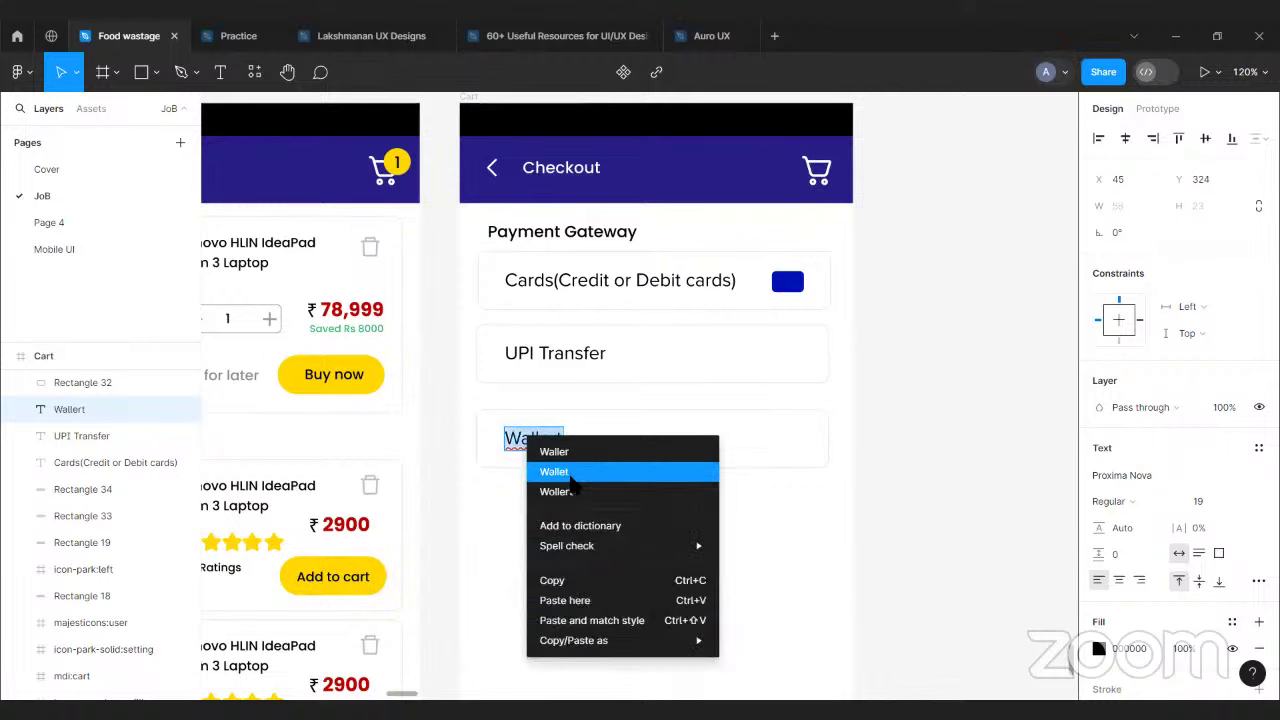
pyautogui.click(572, 472)
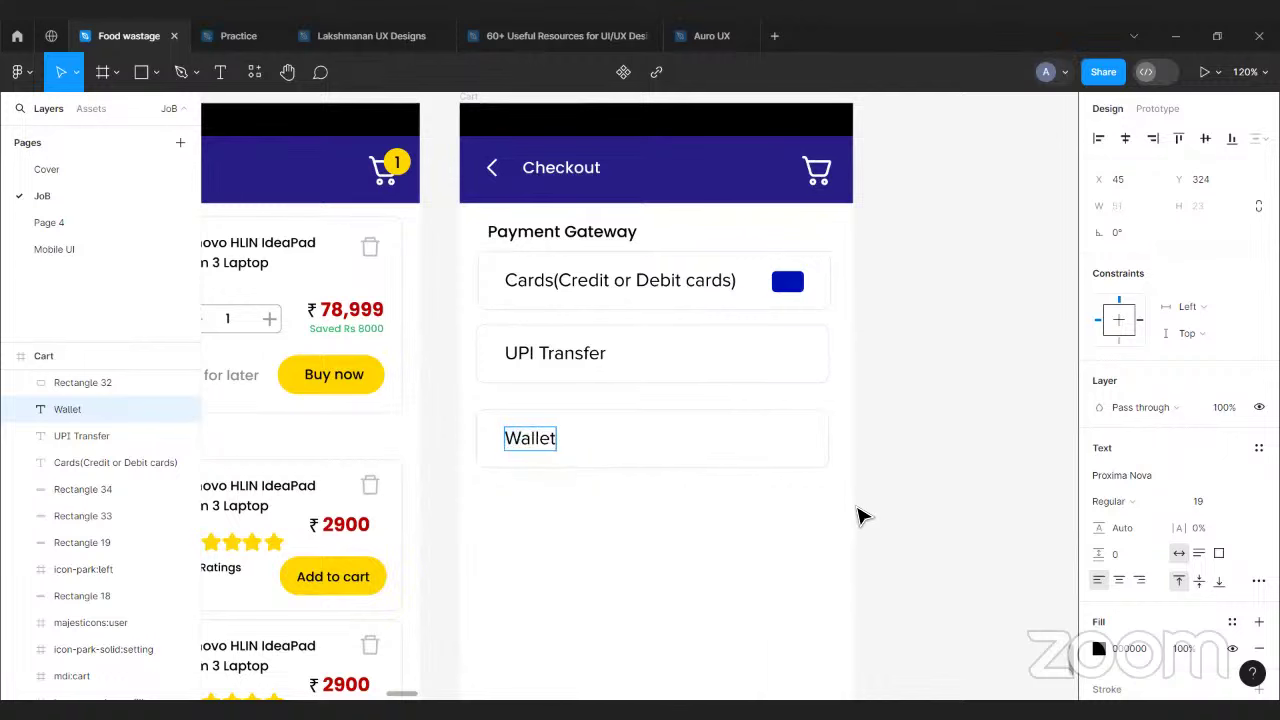
pyautogui.write('s')
pyautogui.press('Escape')
pyautogui.click(894, 523)
# - Move the Wallets row's background and label up together, closer to the UPI Transfer row
pyautogui.scroll(-1, 900, 522)
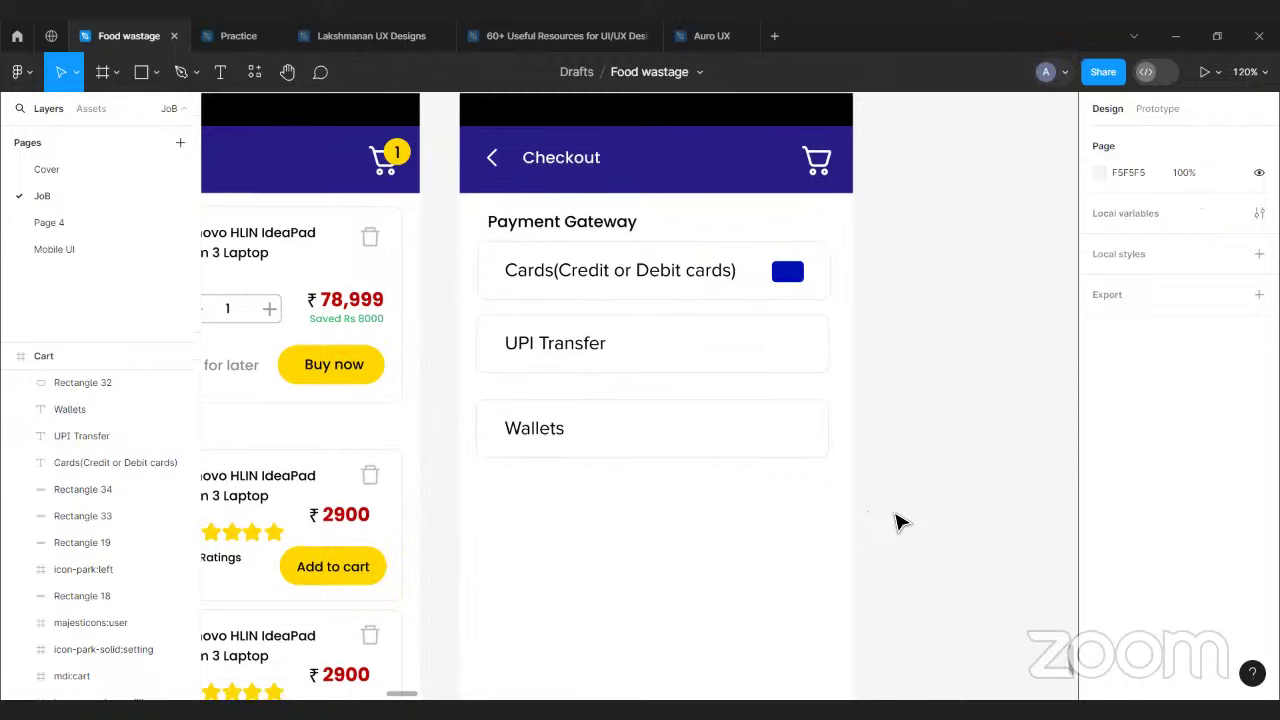
pyautogui.scroll(-1, 897, 521)
pyautogui.moveTo(866, 365); pyautogui.dragTo(624, 433)
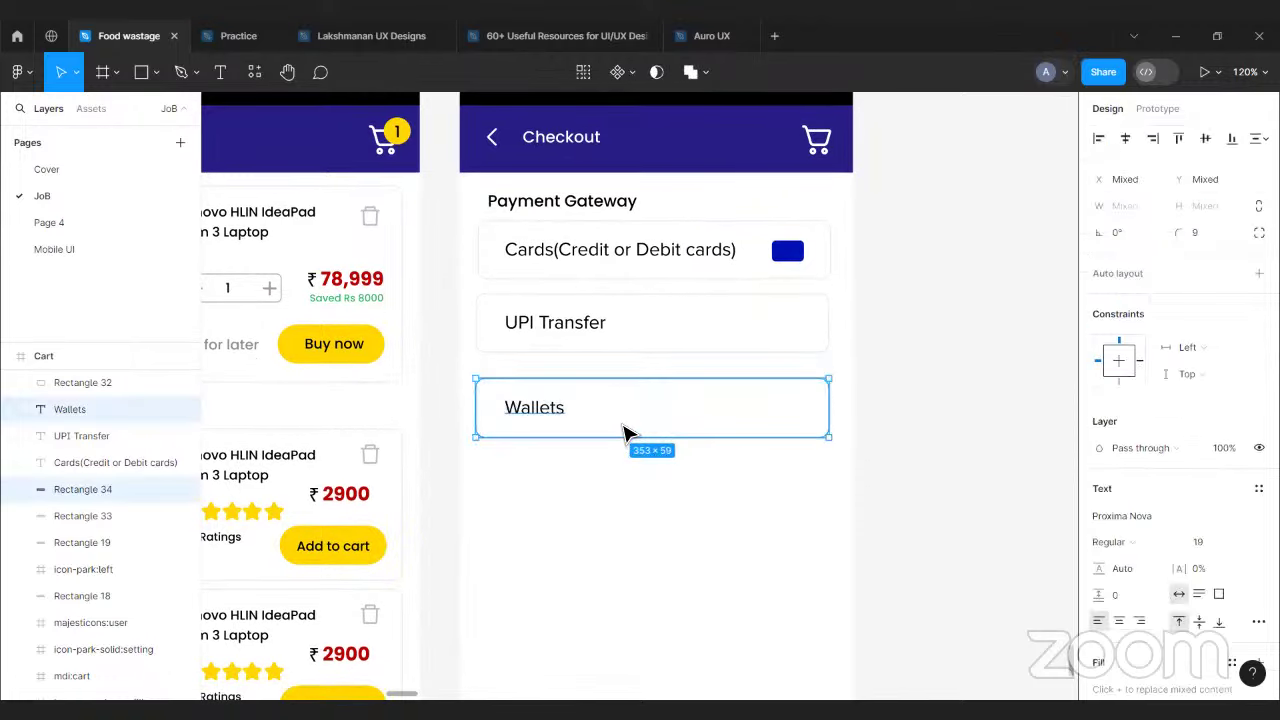
pyautogui.press('Up')
pyautogui.press('Up')
pyautogui.press('Up')
pyautogui.press('Up')
pyautogui.press('Up')
pyautogui.press('Up')
pyautogui.click(880, 458)
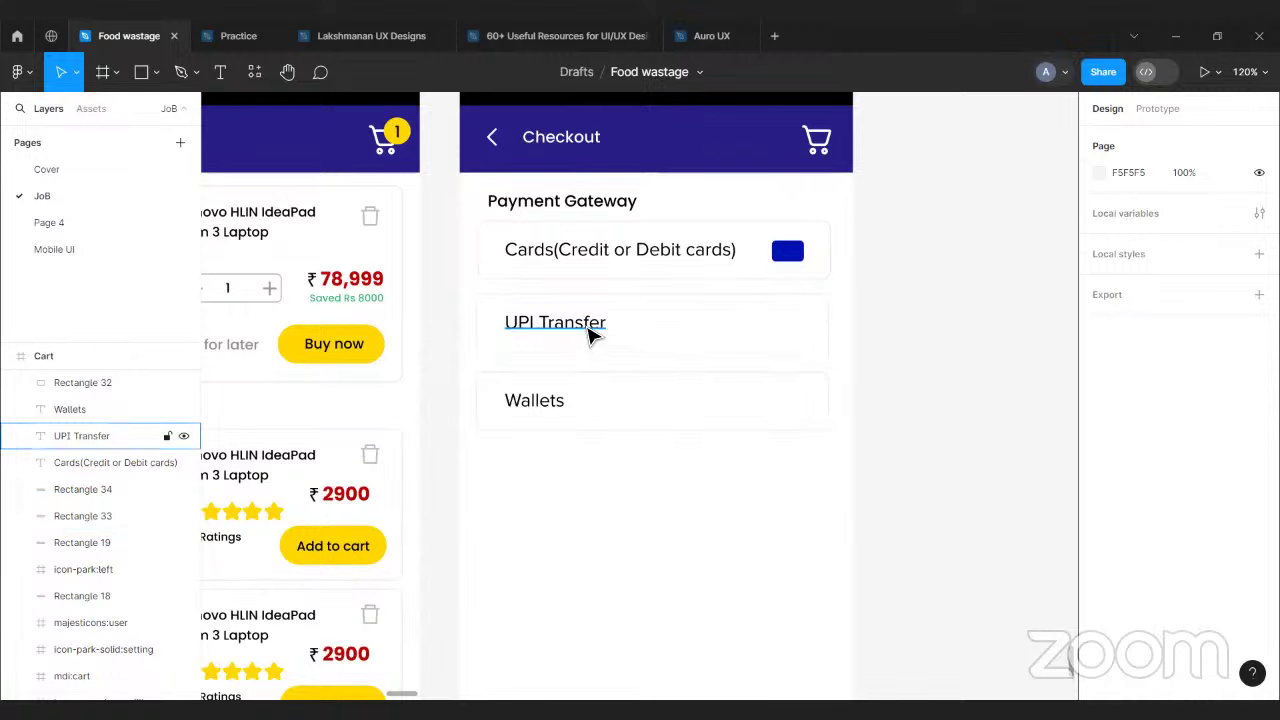
# - Move the small blue rectangle to the left end of the Cards row and shift the Cards label right to X 75
pyautogui.click(794, 257)
pyautogui.click(908, 372)
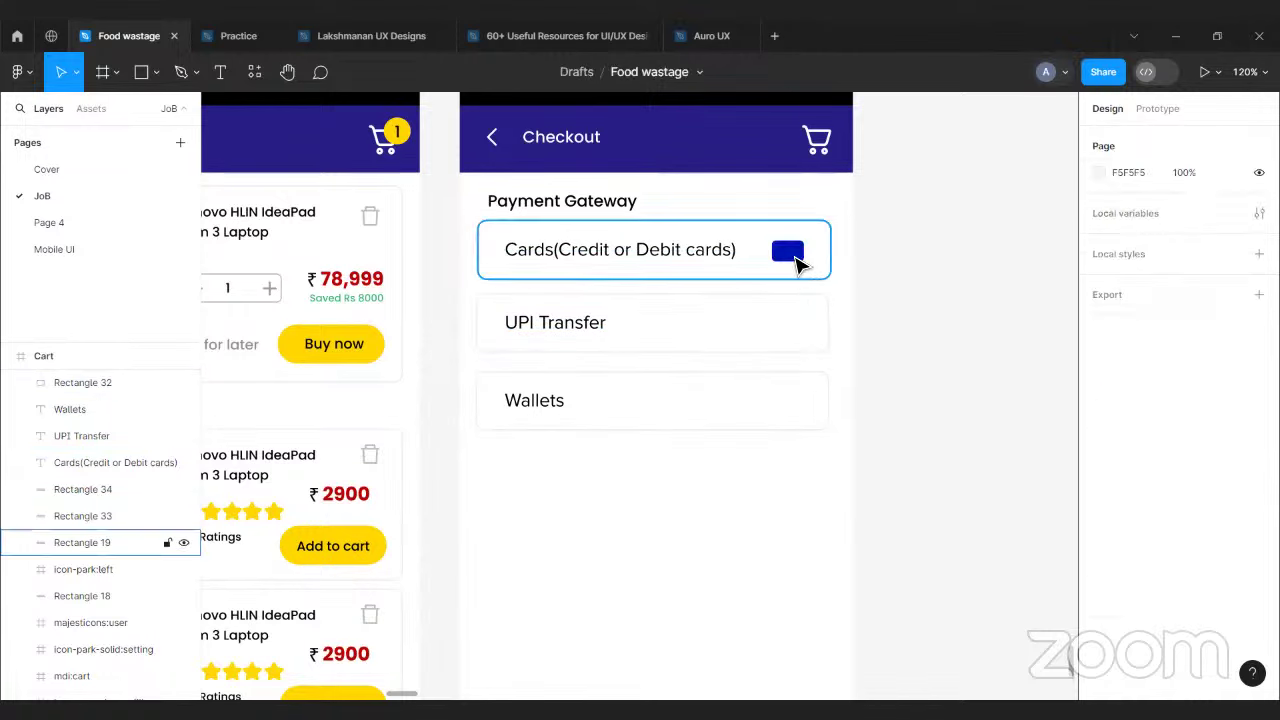
pyautogui.click(795, 258)
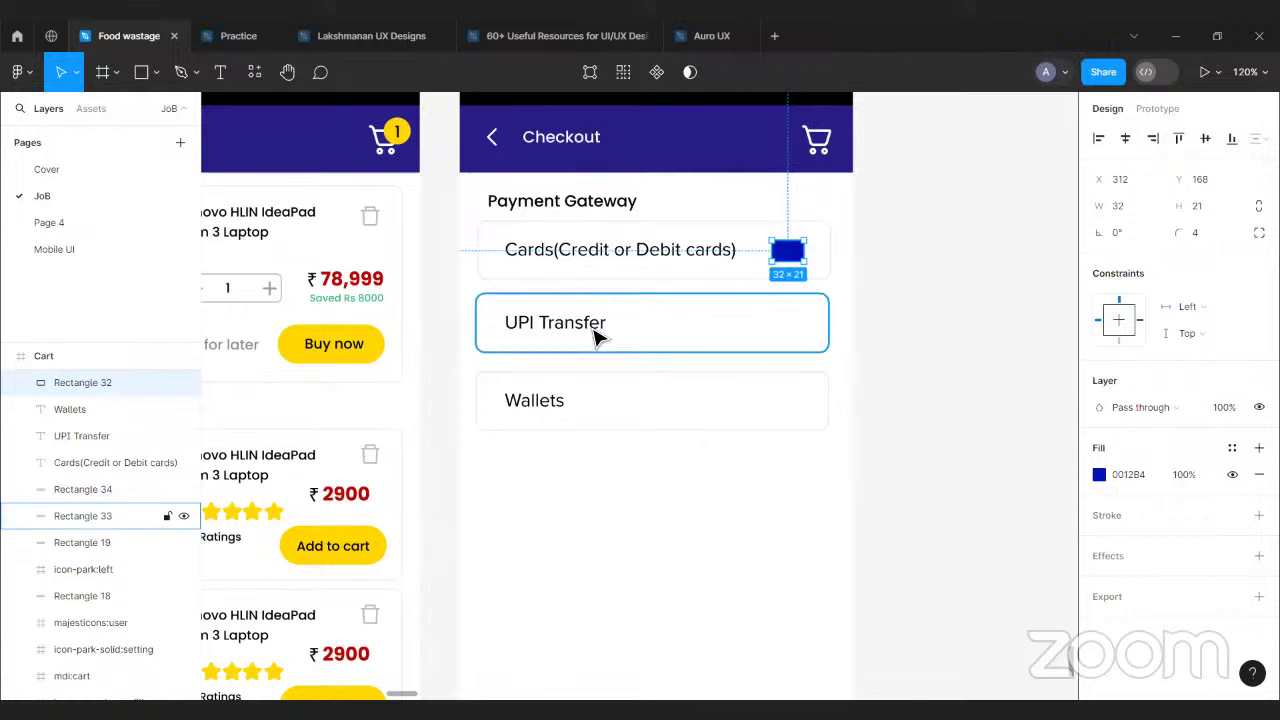
pyautogui.moveTo(789, 257); pyautogui.dragTo(586, 265)
pyautogui.click(580, 263)
pyautogui.hotkey('shift', 'Right')
pyautogui.hotkey('shift', 'Right')
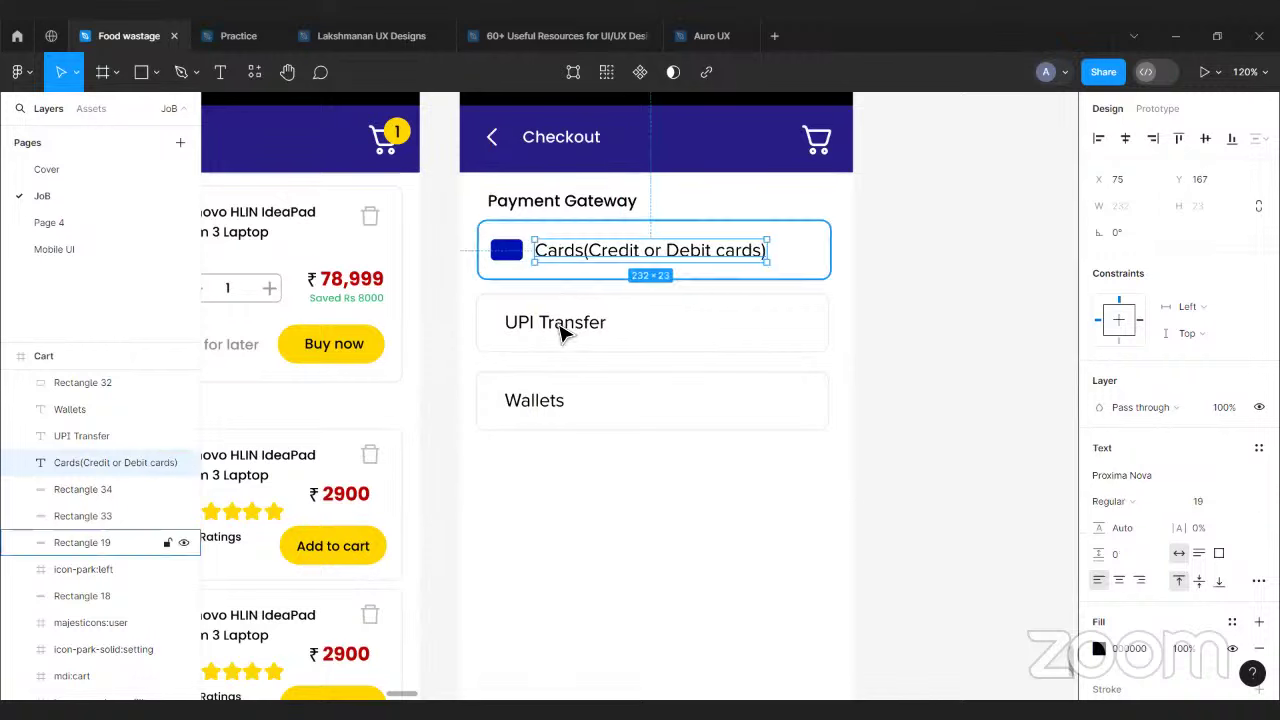
# - Shift the UPI Transfer and Wallets labels right to X 75, in line with the Cards label
pyautogui.moveTo(590, 318)
pyautogui.mouseDown()
pyautogui.moveTo(603, 331)
pyautogui.moveTo(590, 329)
pyautogui.mouseUp()
pyautogui.click(560, 402)
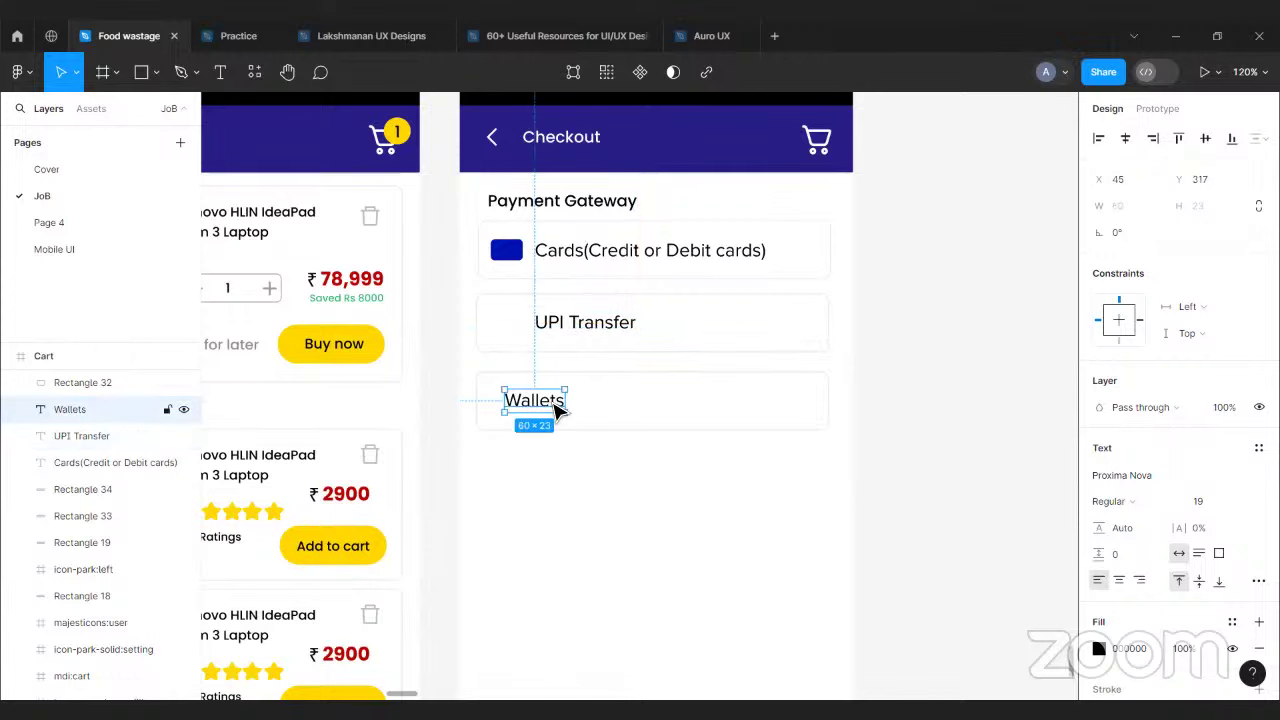
pyautogui.hotkey('shift', 'Right')
pyautogui.hotkey('shift', 'Right')
pyautogui.hotkey('shift', 'Right')
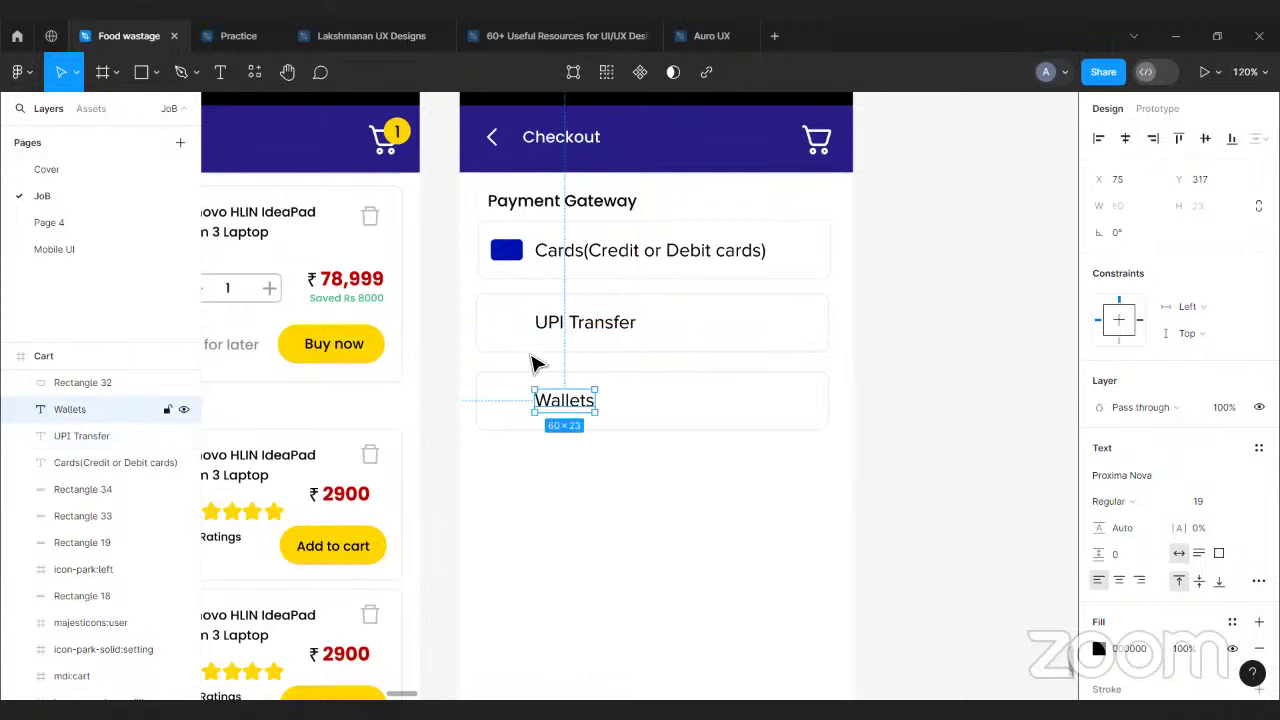
# - Duplicate the Wallets row's background and label directly below it to form a fourth payment row
pyautogui.click(519, 270)
pyautogui.click(529, 571)
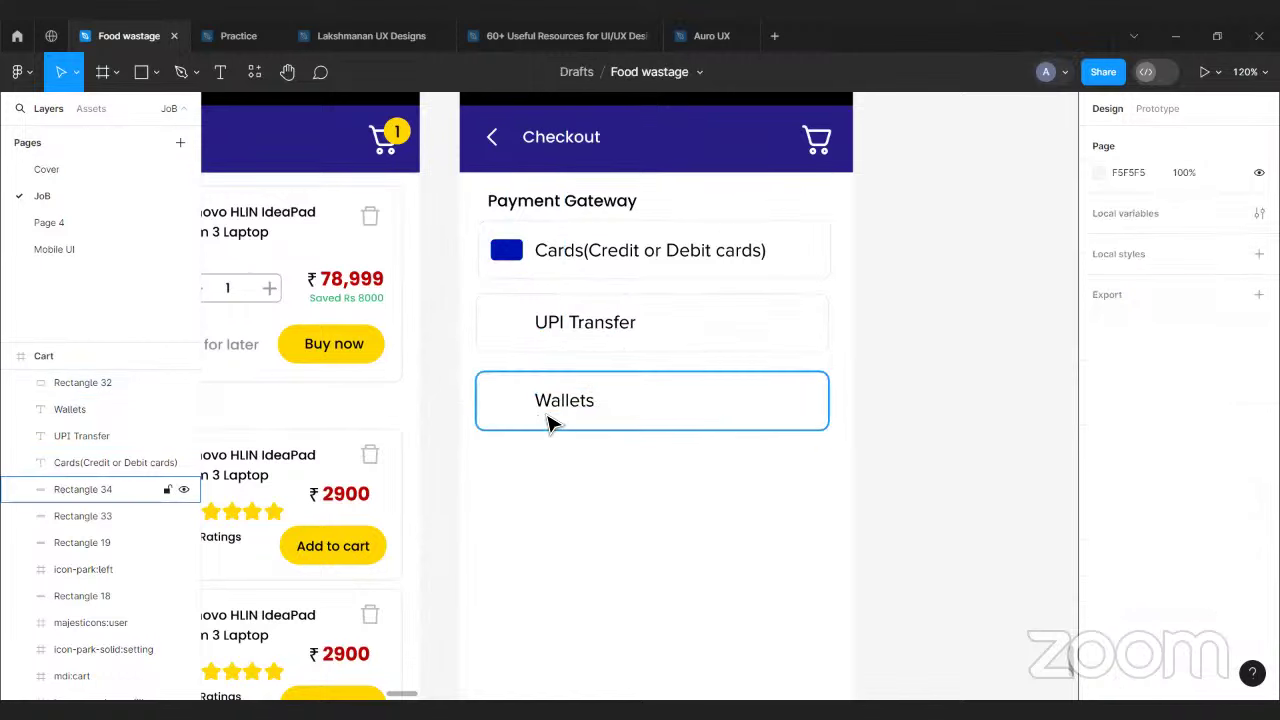
pyautogui.click(670, 430)
pyautogui.keyDown('shift'); pyautogui.click(576, 417); pyautogui.keyUp('shift')
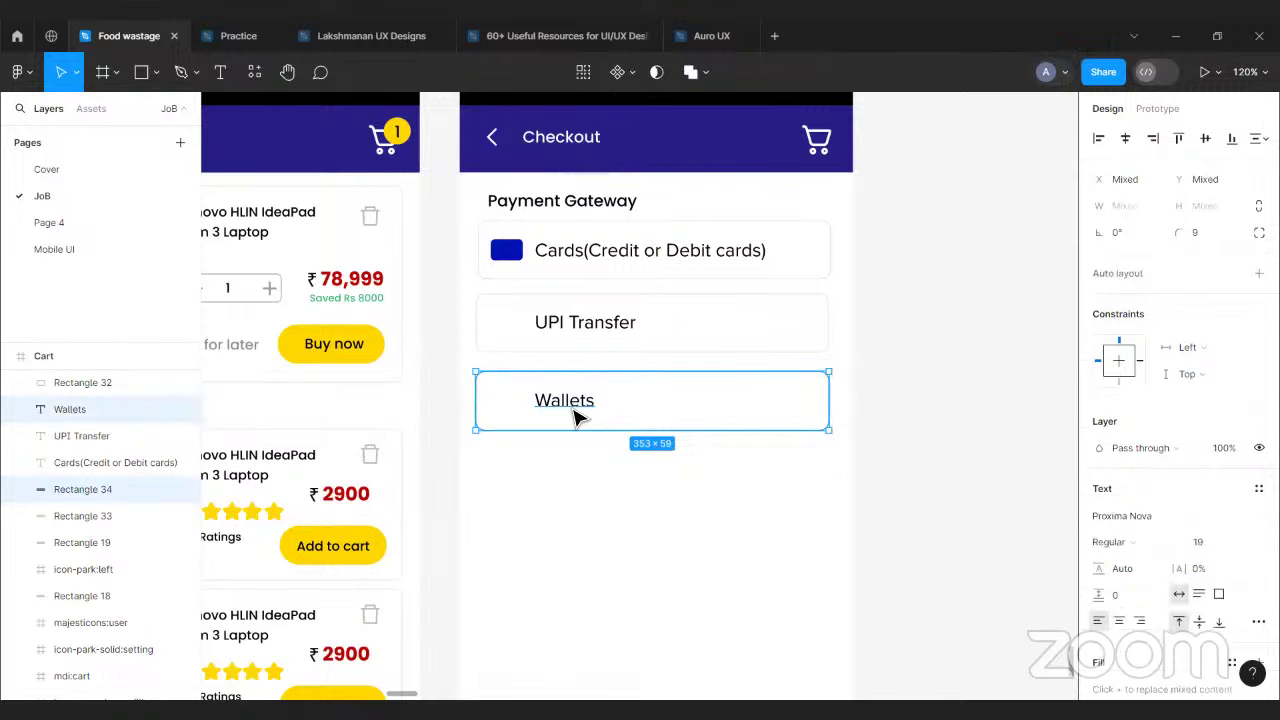
pyautogui.hotkey('ctrl', 'd')
pyautogui.moveTo(576, 417); pyautogui.dragTo(577, 493)
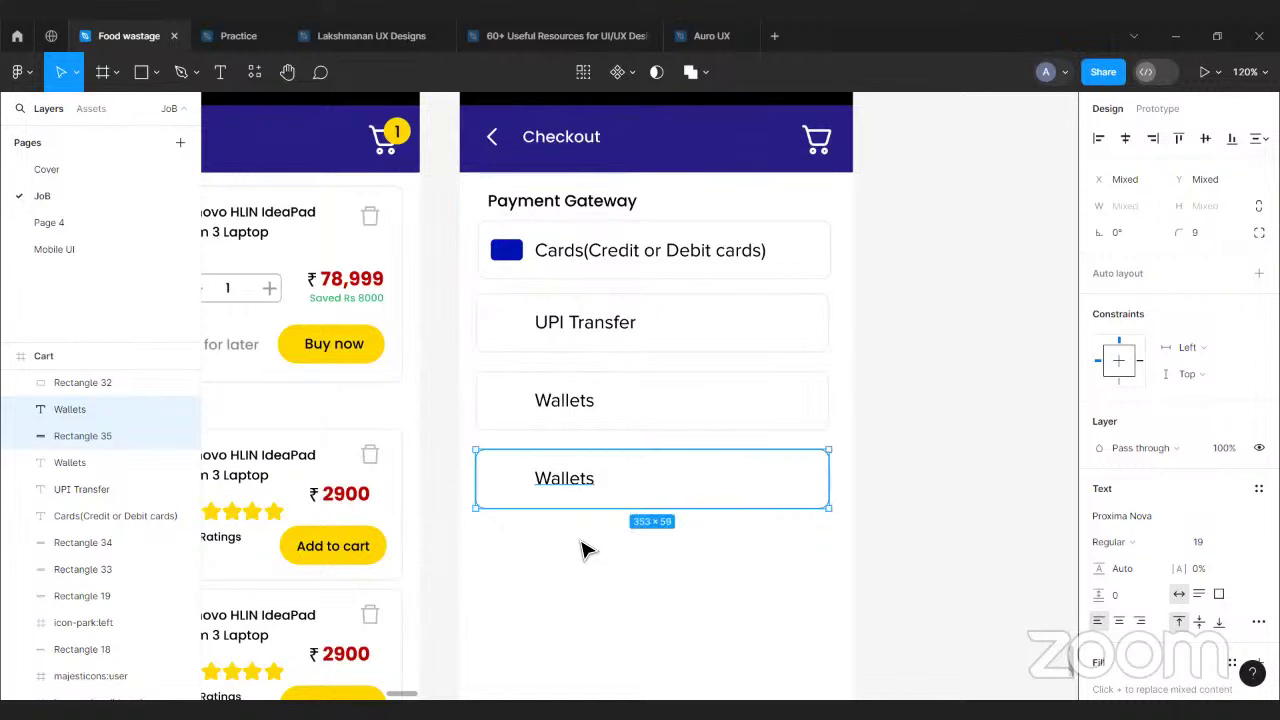
pyautogui.click(634, 371)
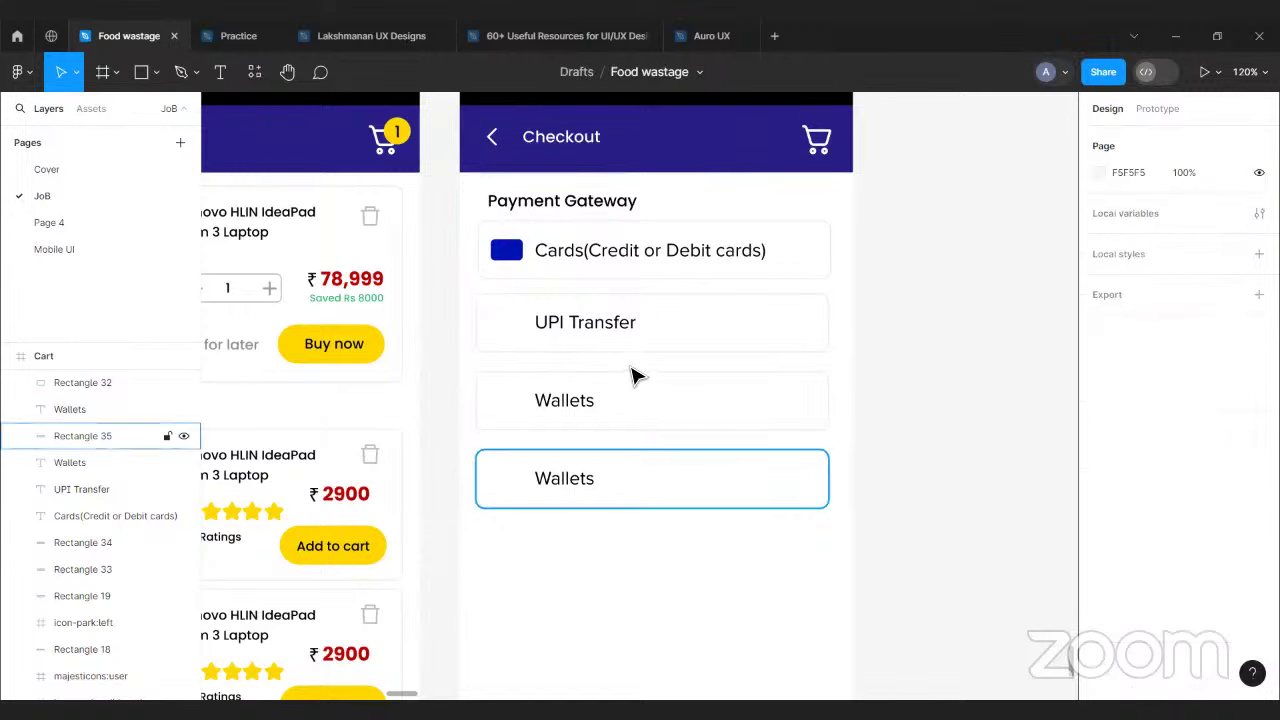
# - Add a space before the bracket in the Cards label and change the fourth row's label to "Bank Transfer"
pyautogui.doubleClick(587, 258)
pyautogui.click(587, 255)
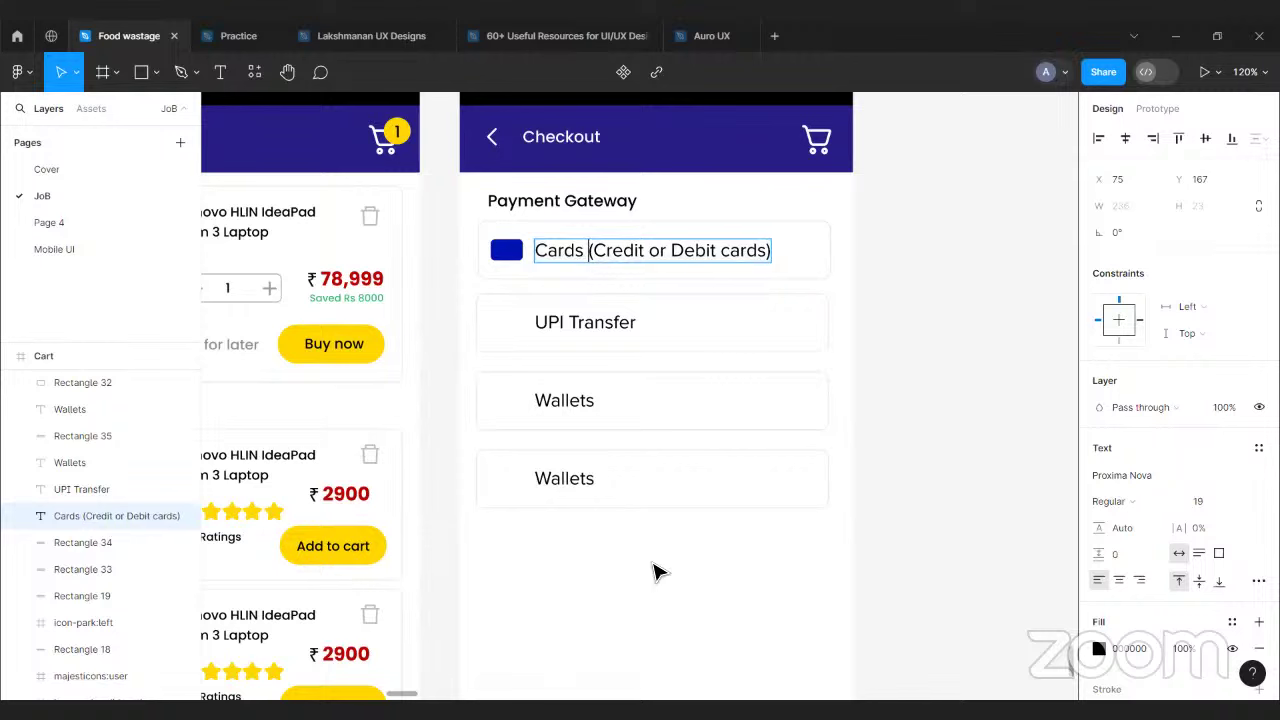
pyautogui.doubleClick(571, 490)
pyautogui.write('Pn')
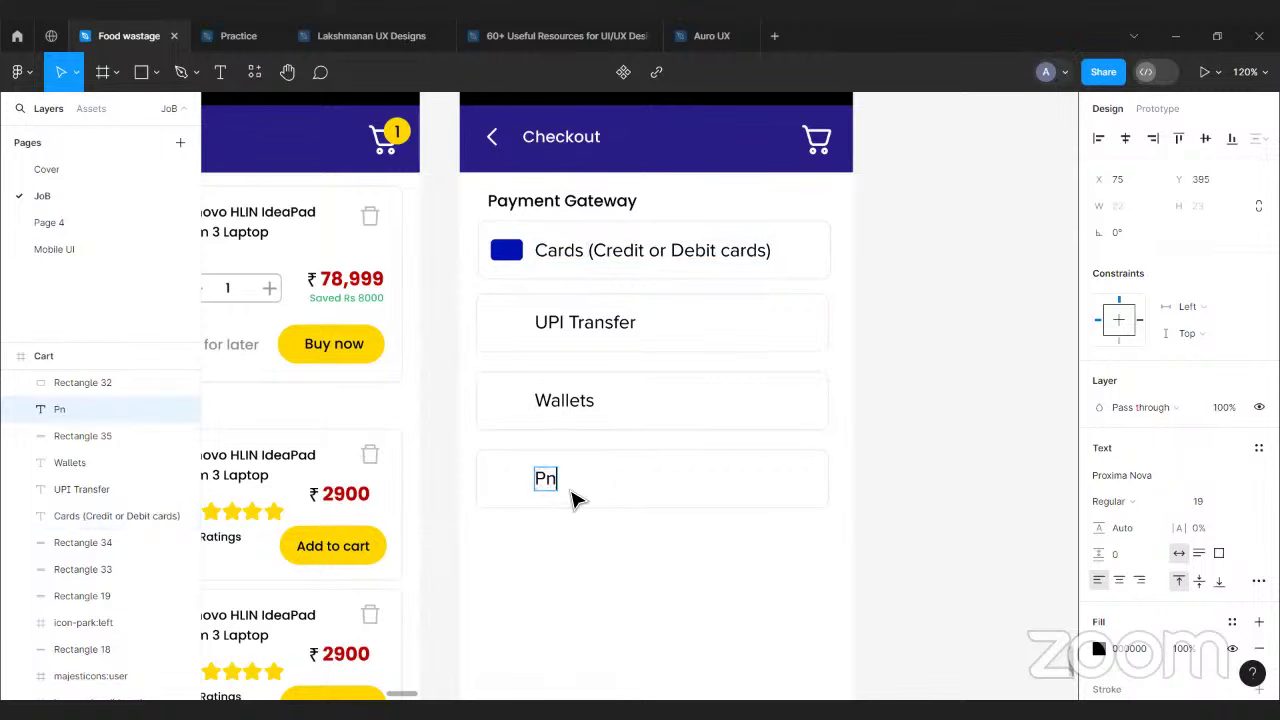
pyautogui.press('BackSpace')
pyautogui.write('Bank Transfer')
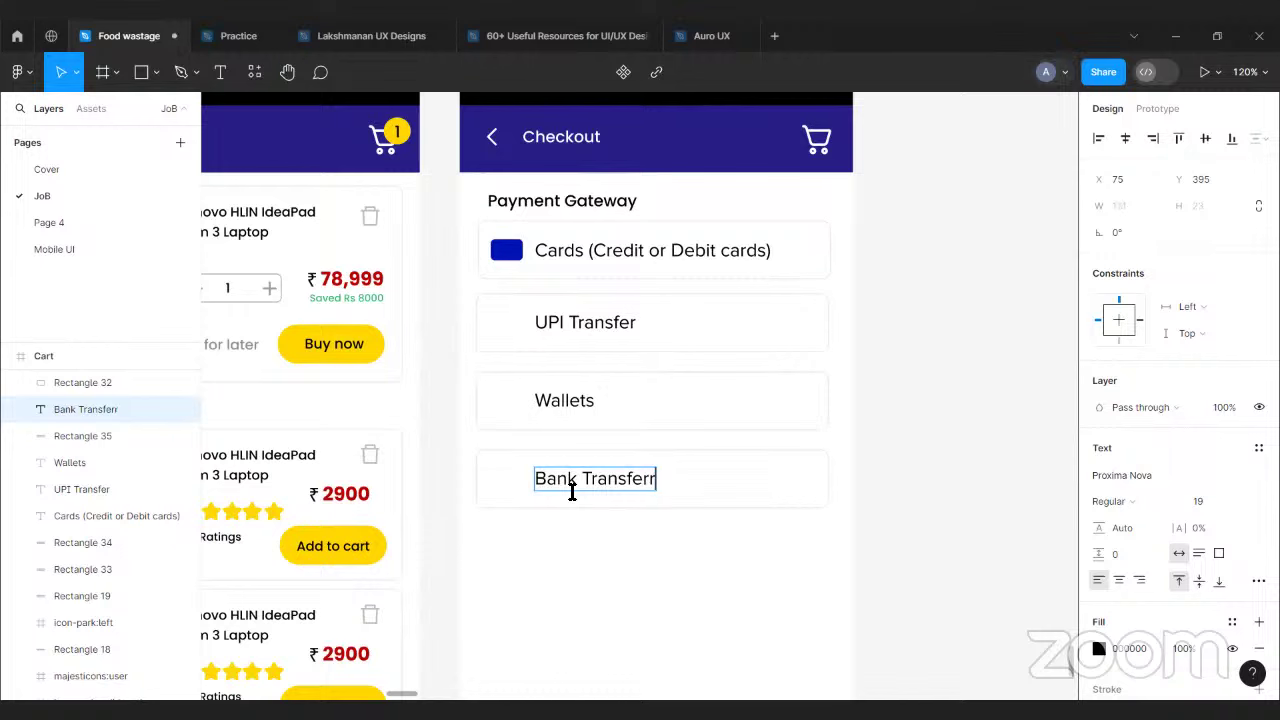
pyautogui.click(940, 345)
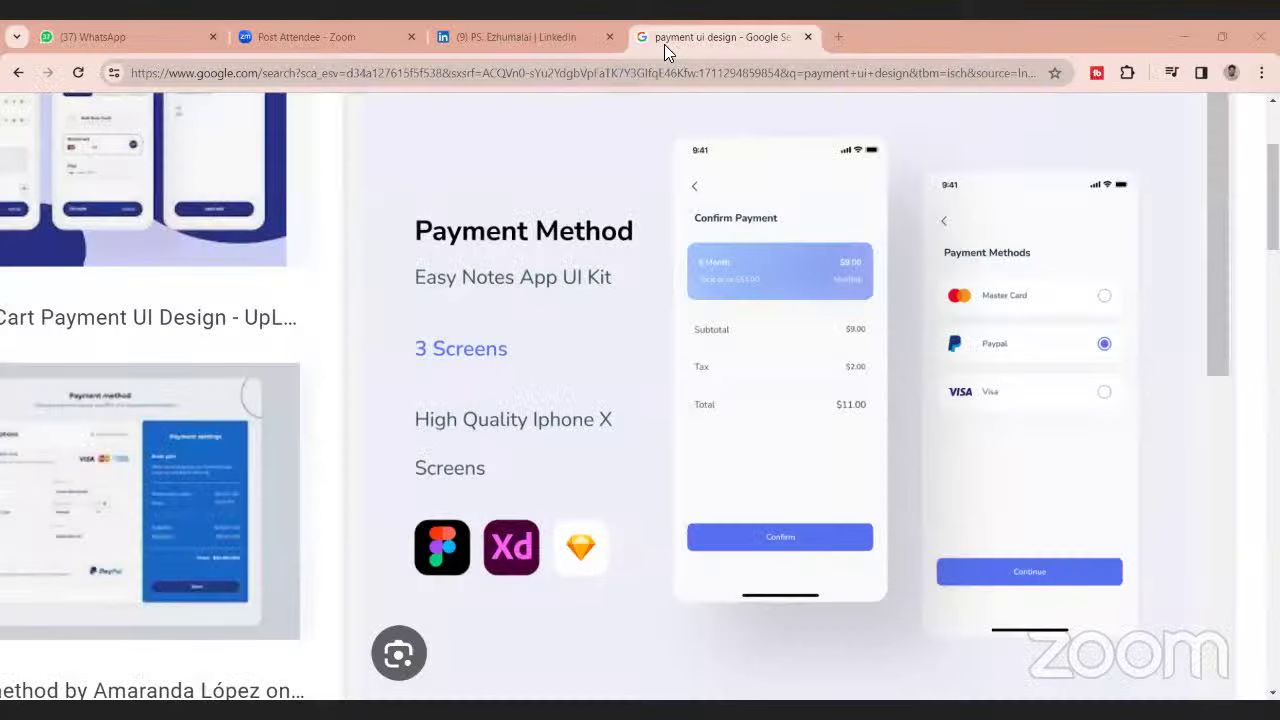
# - Switch to the browser and run a Google image search for "upi icon png"
pyautogui.click(774, 80)
pyautogui.write('UPI')
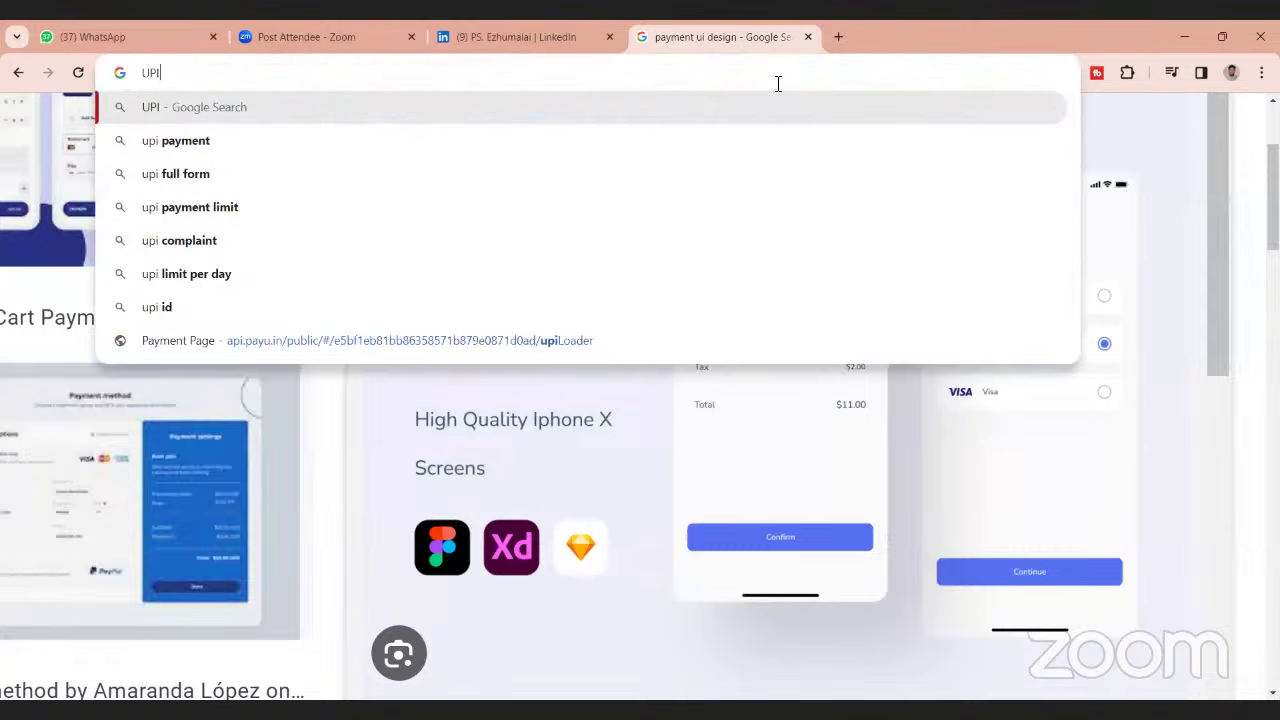
pyautogui.write(' icon')
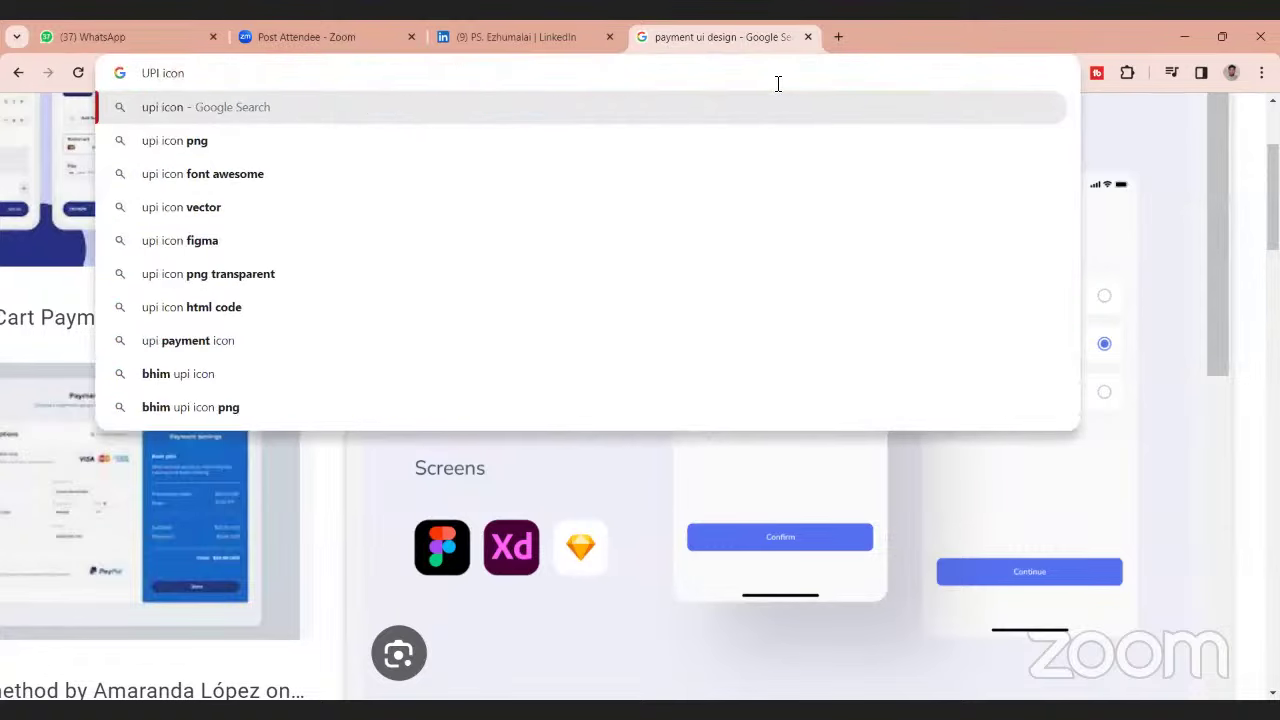
pyautogui.press('Down')
pyautogui.press('Return')
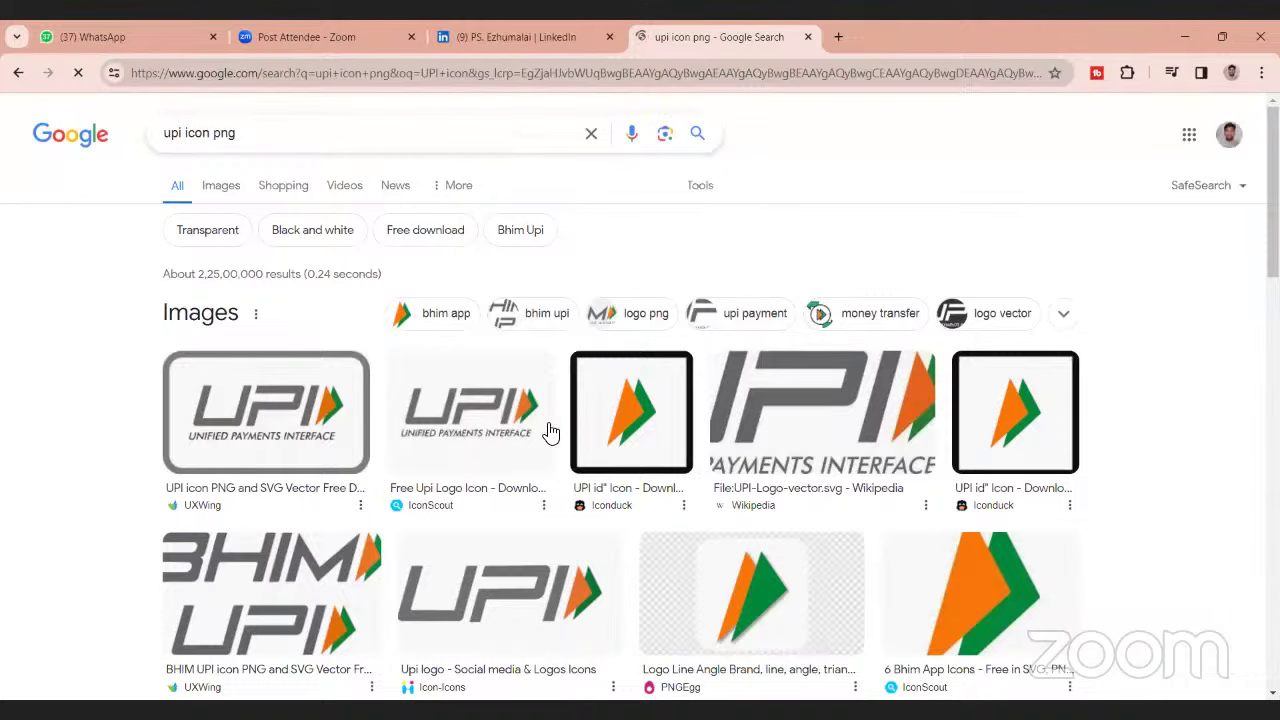
pyautogui.click(251, 208)
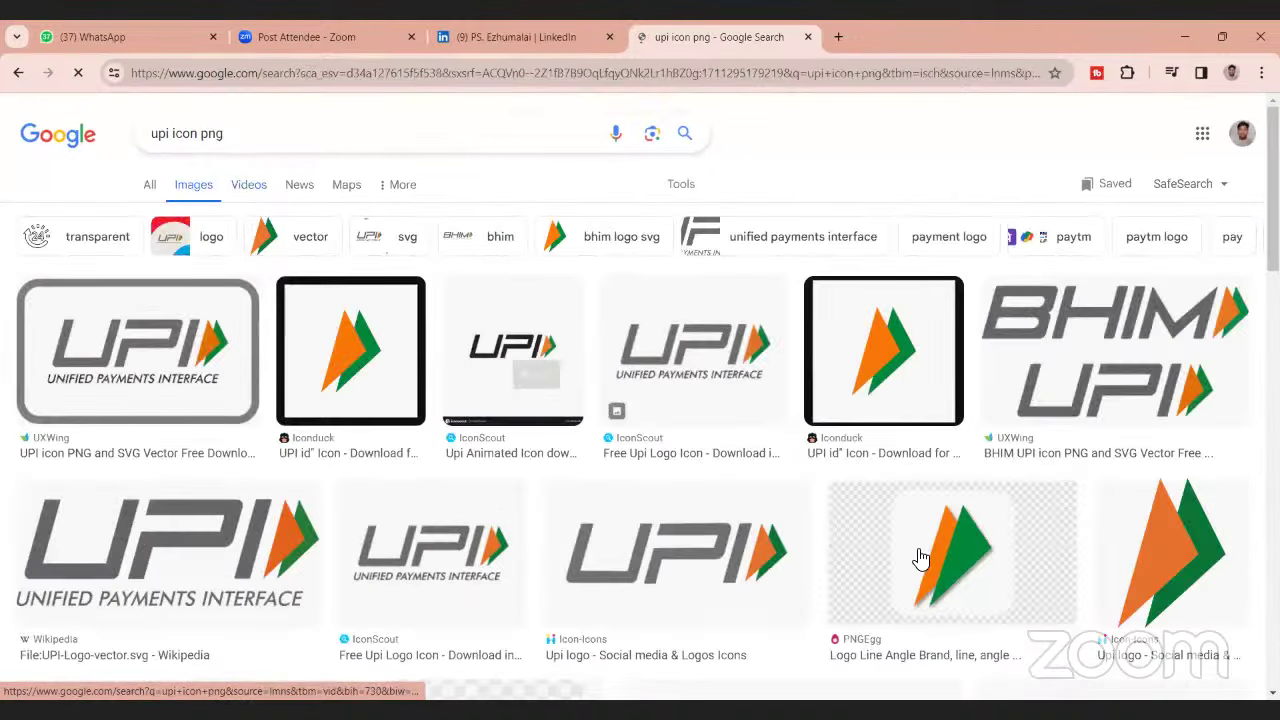
# - Browse the UPI logo results and copy IconScout's flat-style Unified Payments Interface logo image
pyautogui.click(190, 388)
pyautogui.scroll(-3, 1070, 390)
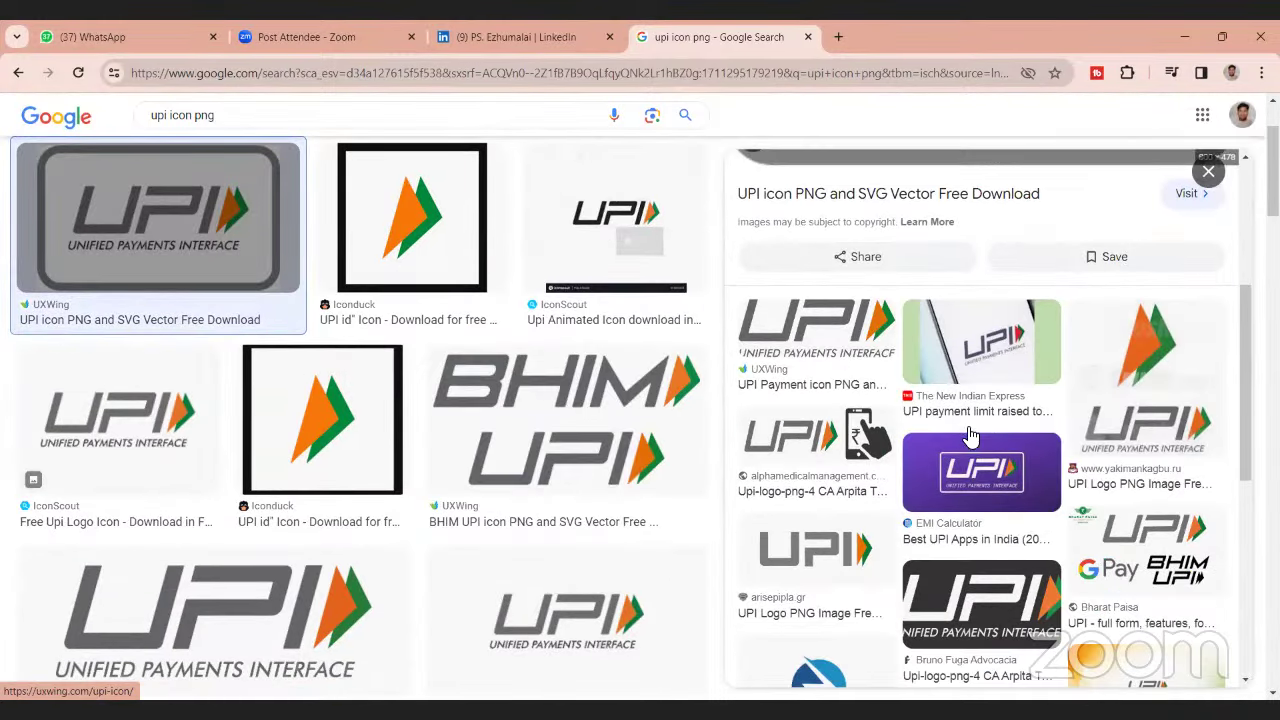
pyautogui.click(1150, 380)
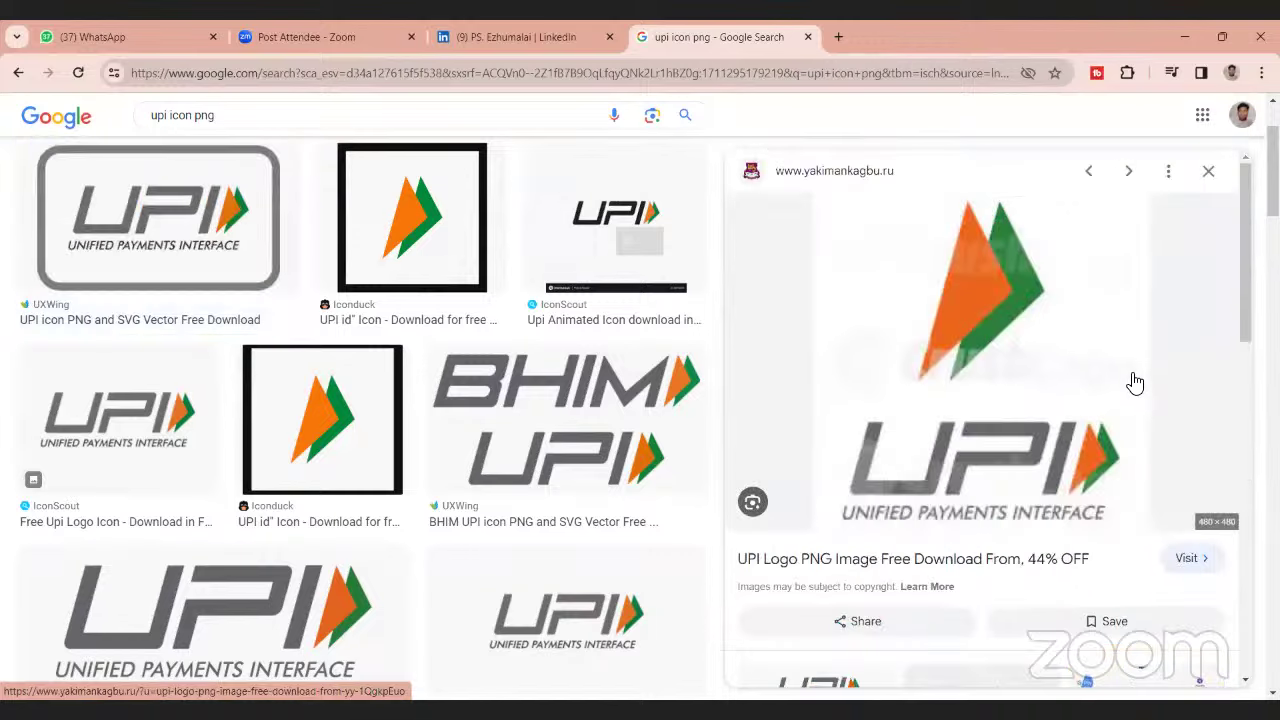
pyautogui.scroll(2, 574, 375)
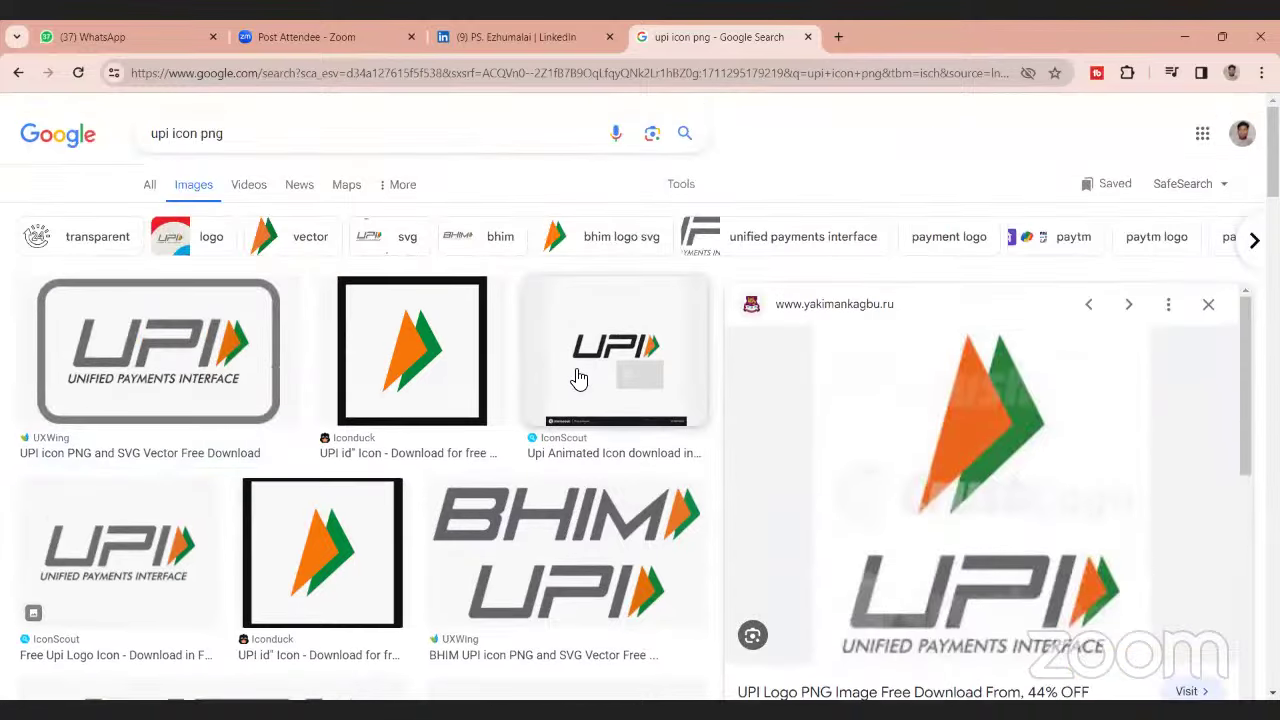
pyautogui.scroll(-6, 574, 374)
pyautogui.click(574, 372)
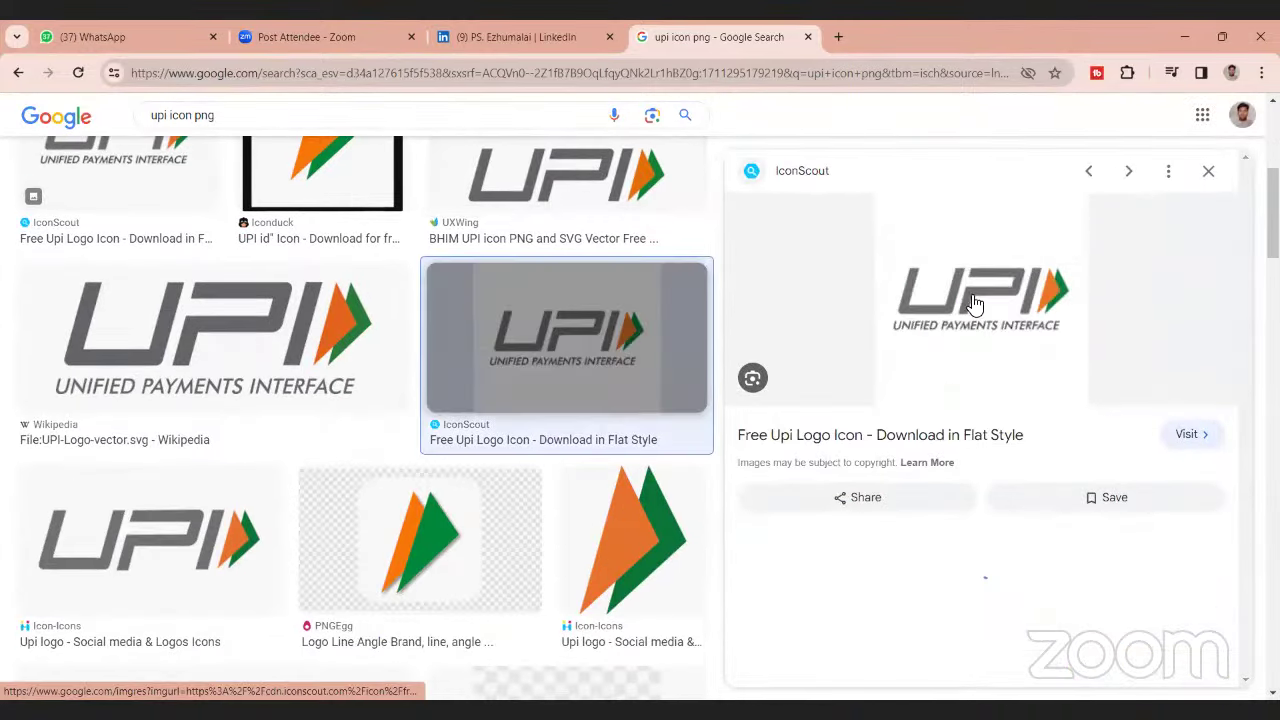
pyautogui.rightClick(922, 330)
pyautogui.click(1070, 561)
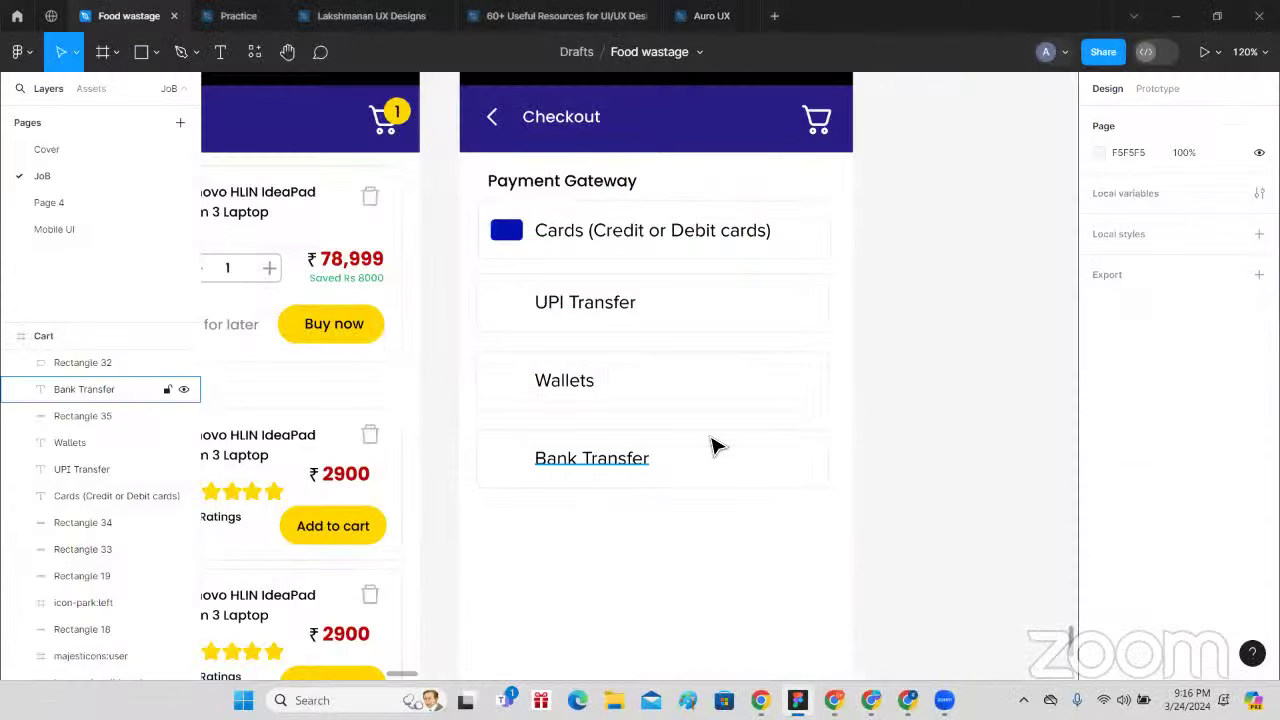
# - Back in Figma, paste the UPI logo and scale it down to fit before the UPI Transfer label
pyautogui.click(905, 428)
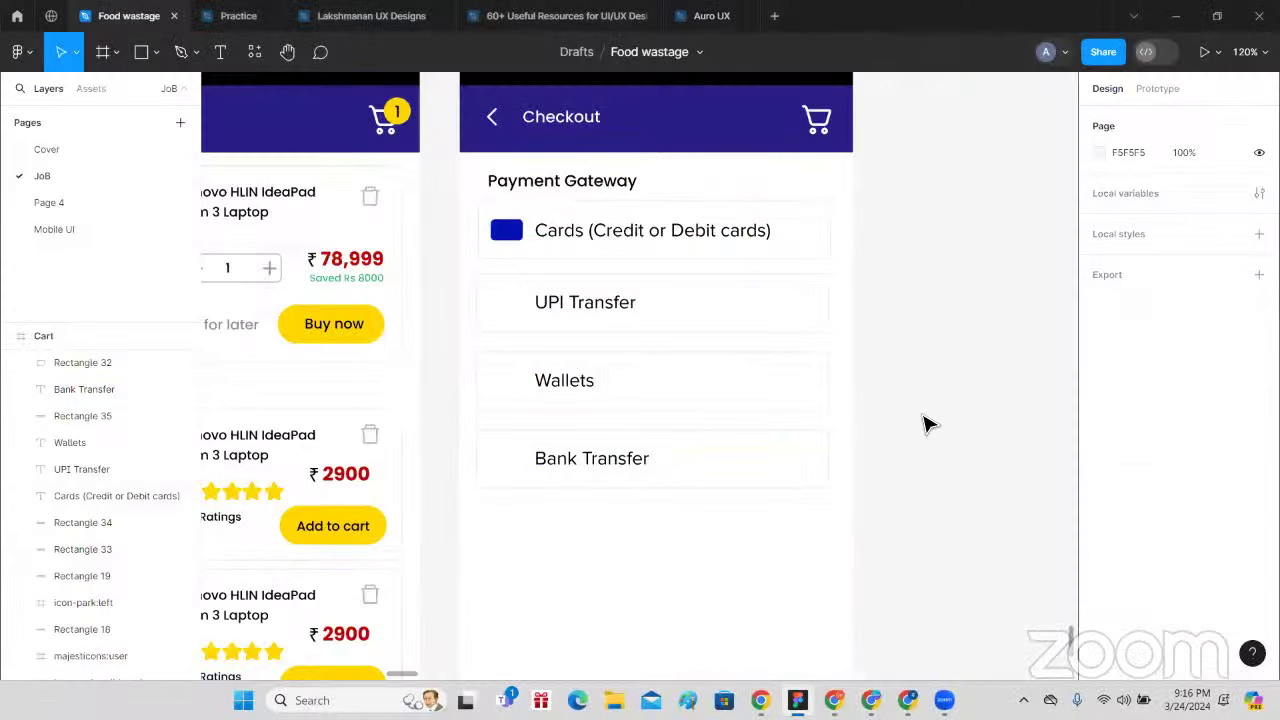
pyautogui.hotkey('ctrl', 'v')
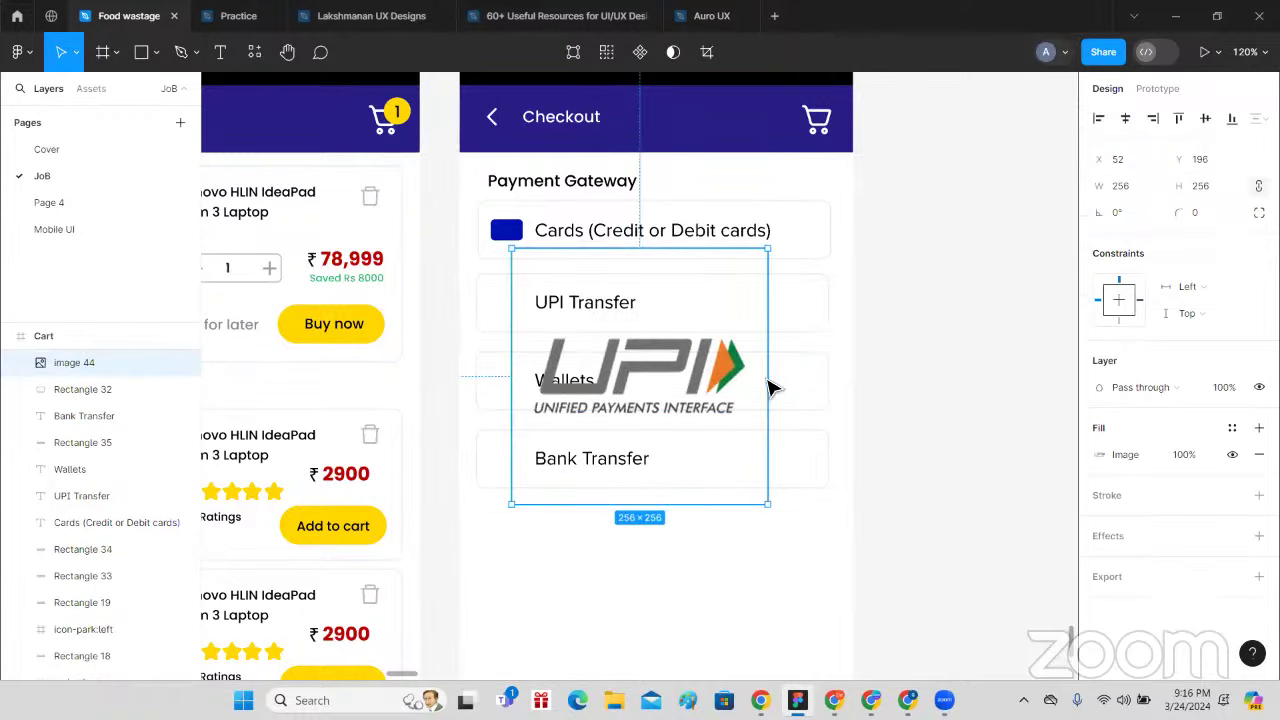
pyautogui.moveTo(668, 414); pyautogui.dragTo(508, 307)
pyautogui.click(444, 346)
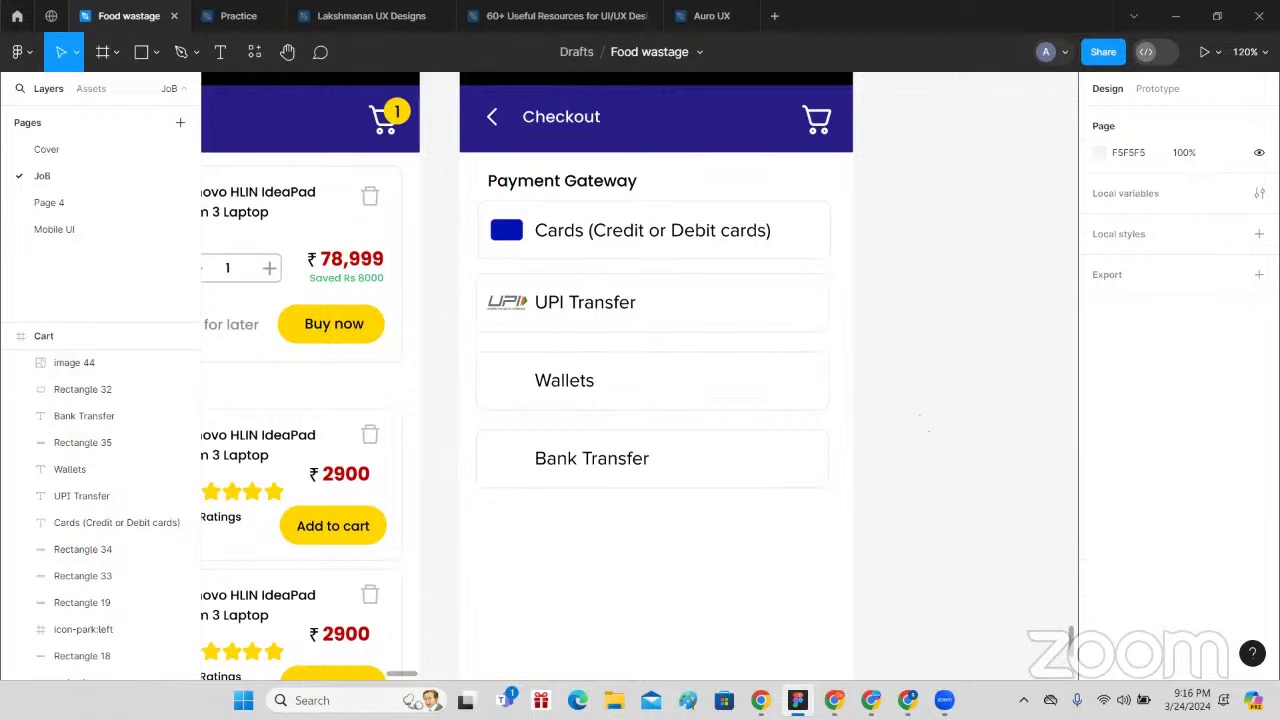
pyautogui.click(18, 52)
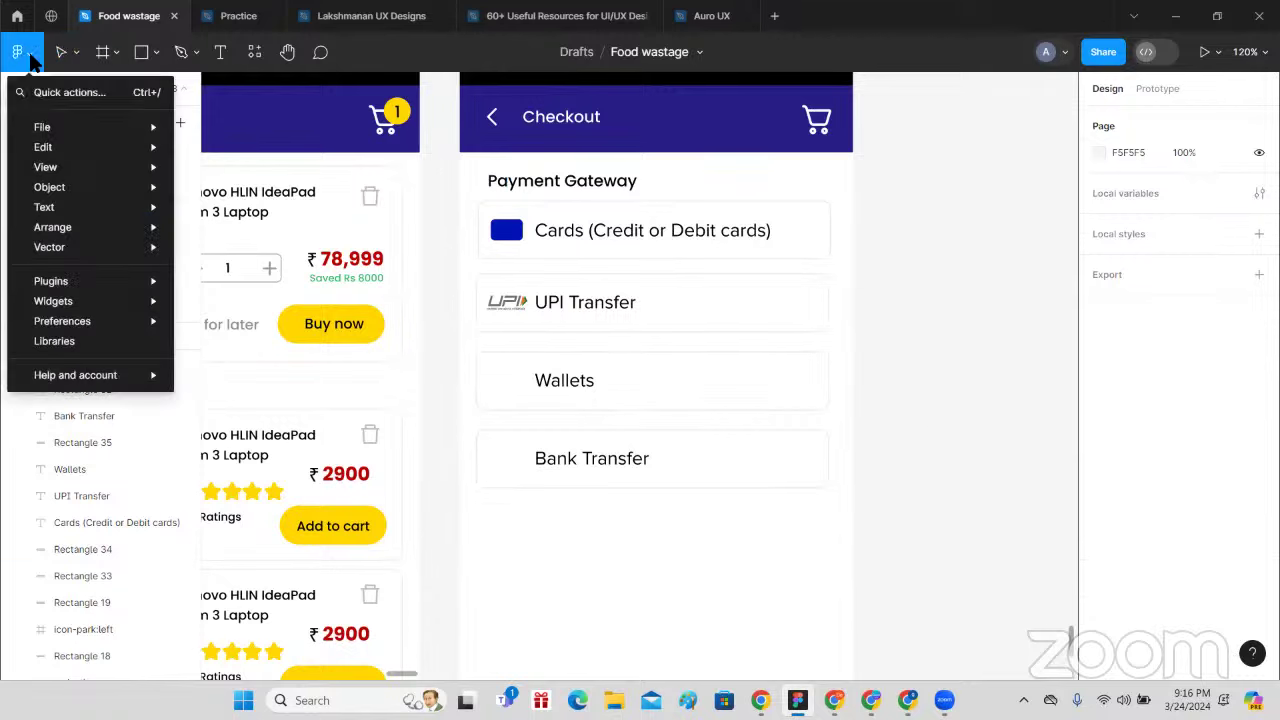
pyautogui.moveTo(44, 128)
pyautogui.moveTo(104, 285)
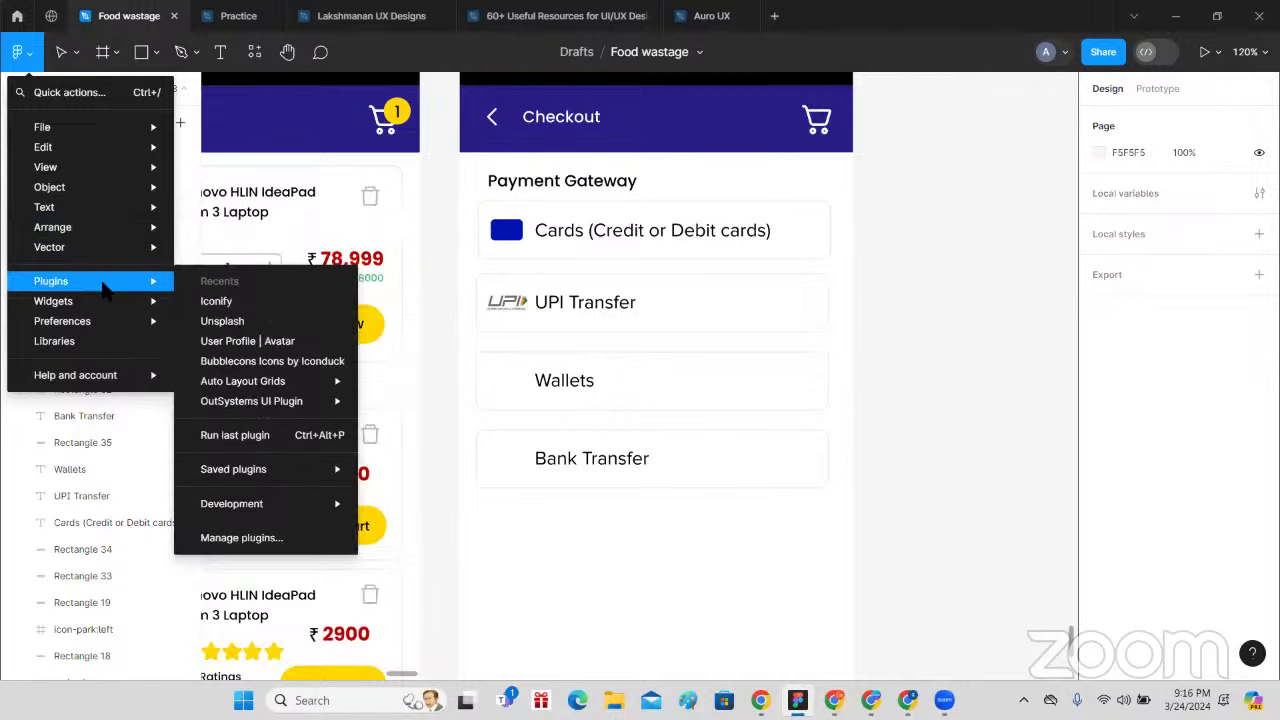
pyautogui.click(240, 320)
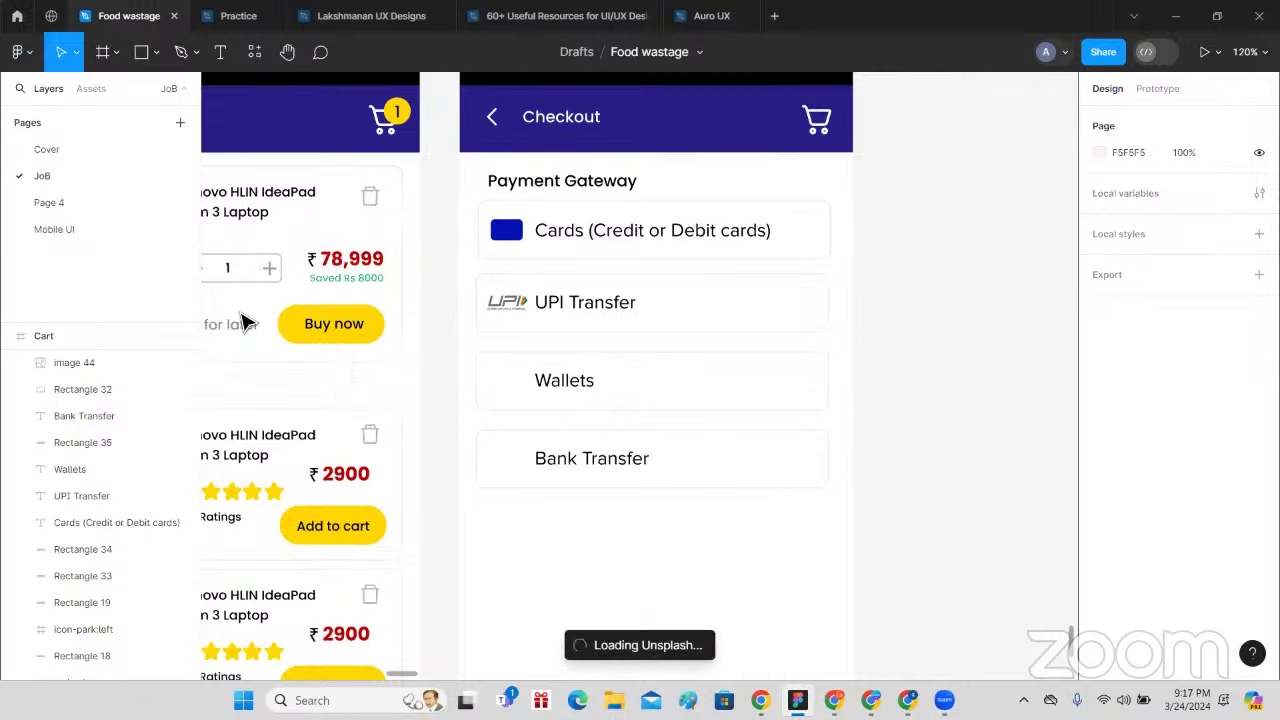
# - Run the Iconify plugin and search its icons for "wallet"
pyautogui.click(24, 52)
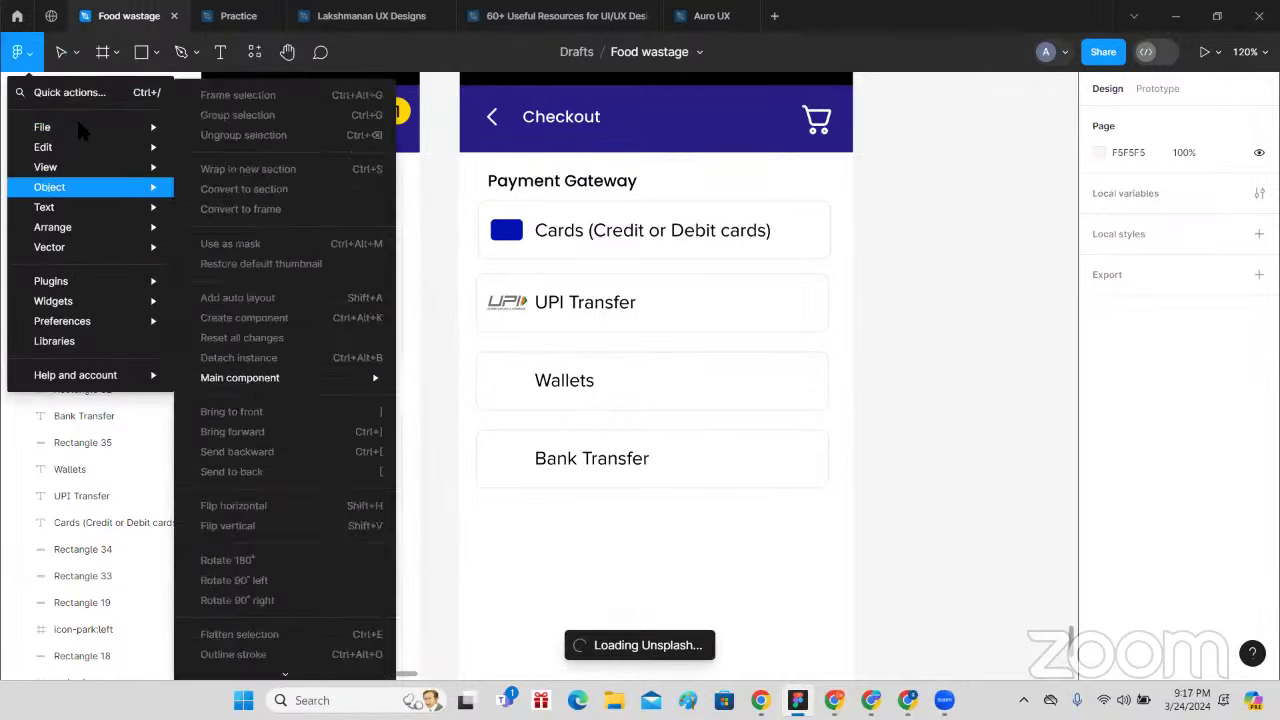
pyautogui.moveTo(85, 127)
pyautogui.moveTo(75, 284)
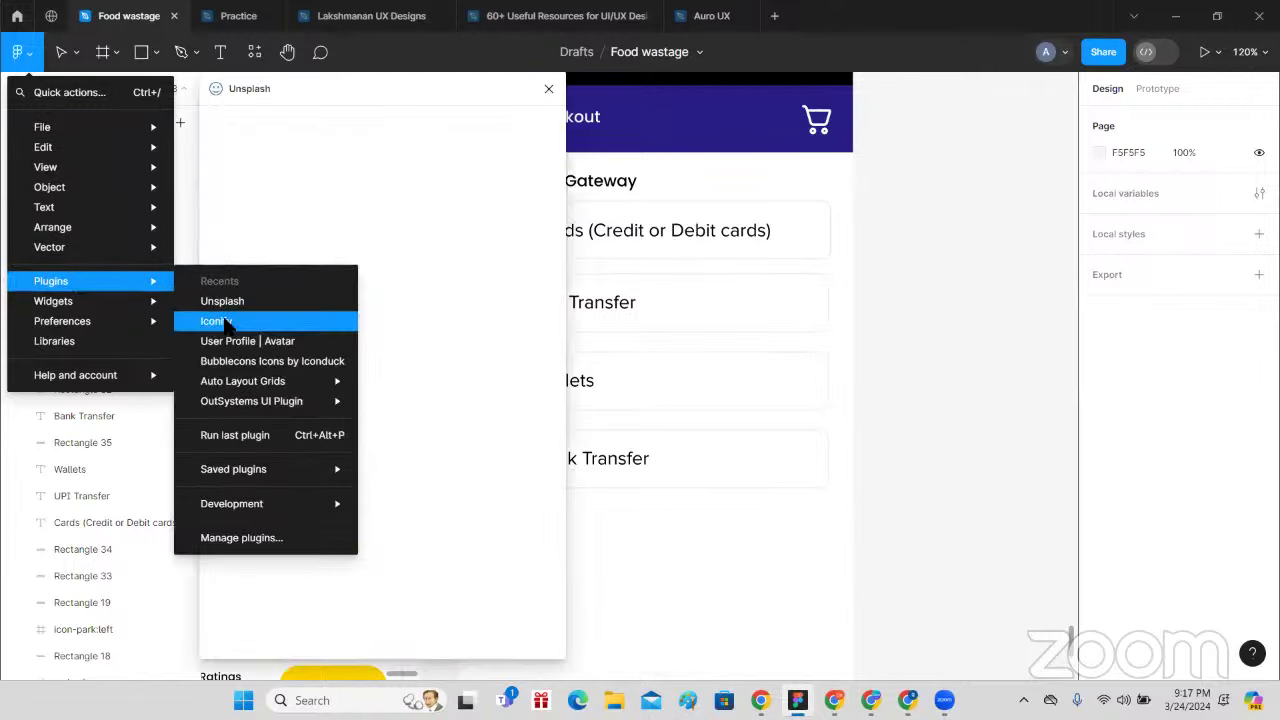
pyautogui.click(223, 322)
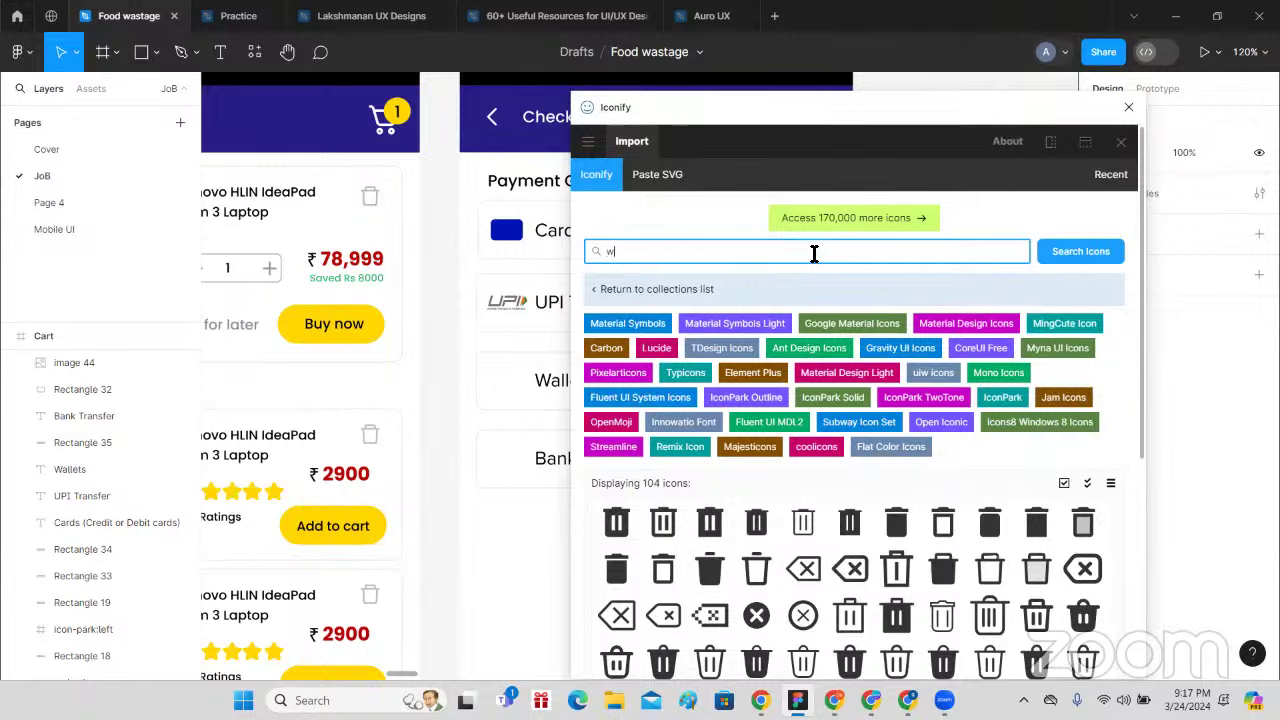
pyautogui.press('BackSpace')
pyautogui.press('BackSpace')
pyautogui.write('llet')
pyautogui.press('BackSpace')
pyautogui.press('Return')
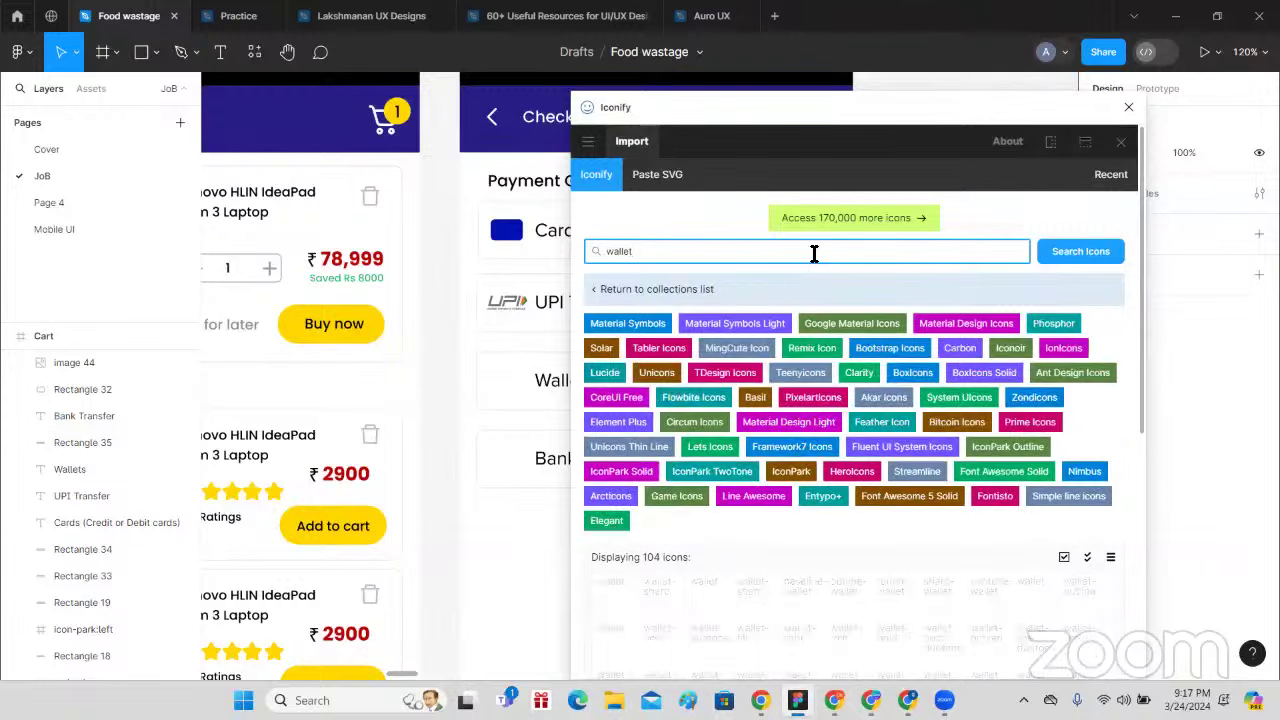
# - Insert the iconoir:wallet-solid icon before the Wallets label and enlarge it to about 33 × 33
pyautogui.scroll(-2, 860, 390)
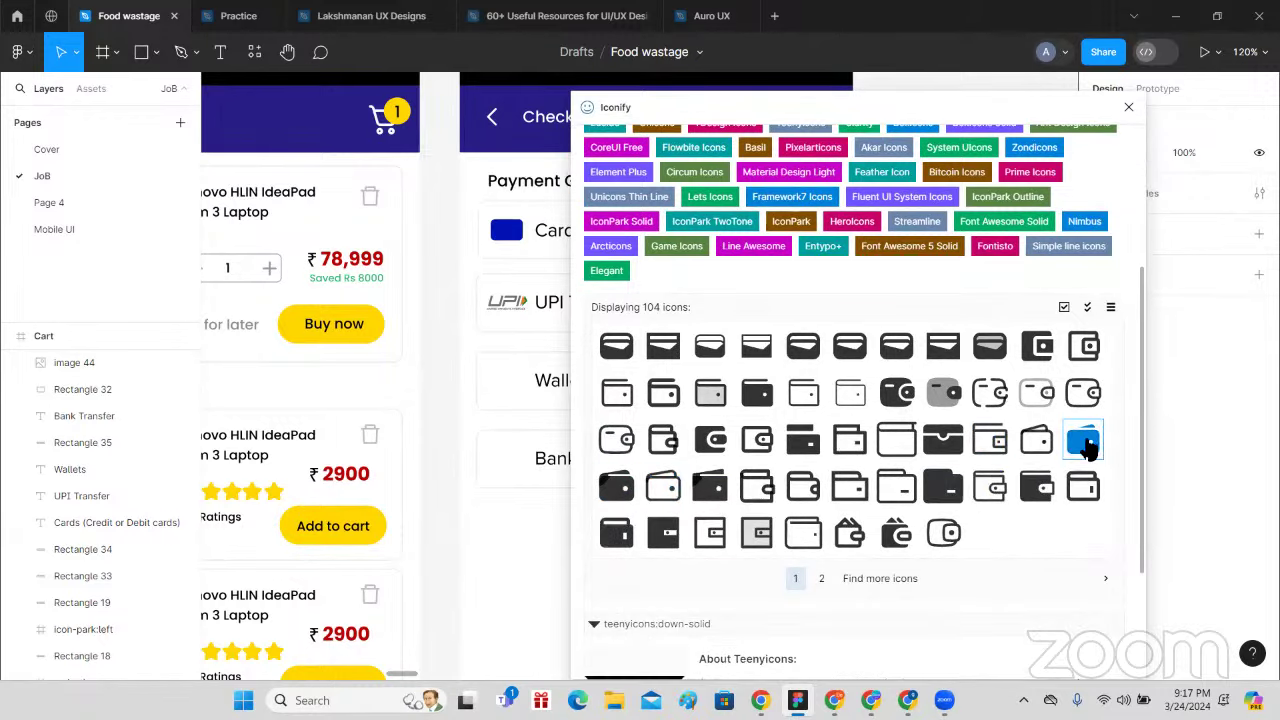
pyautogui.moveTo(1085, 442); pyautogui.dragTo(520, 398)
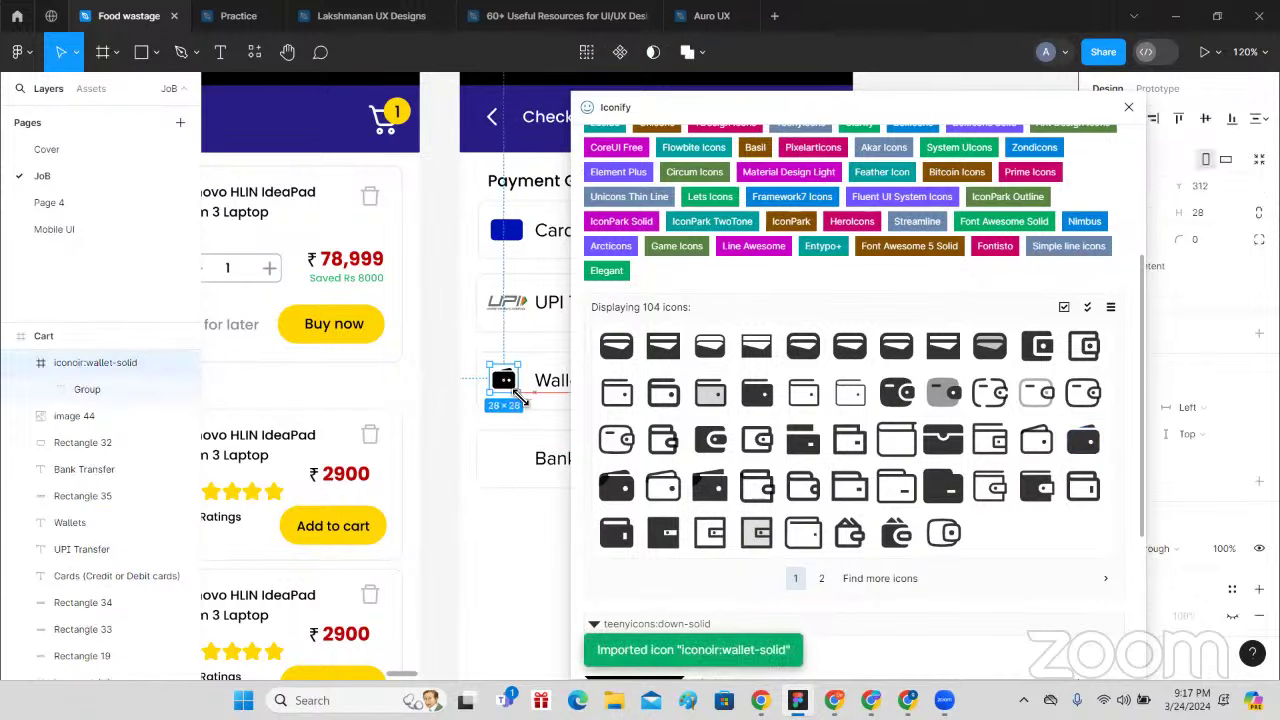
pyautogui.click(443, 384)
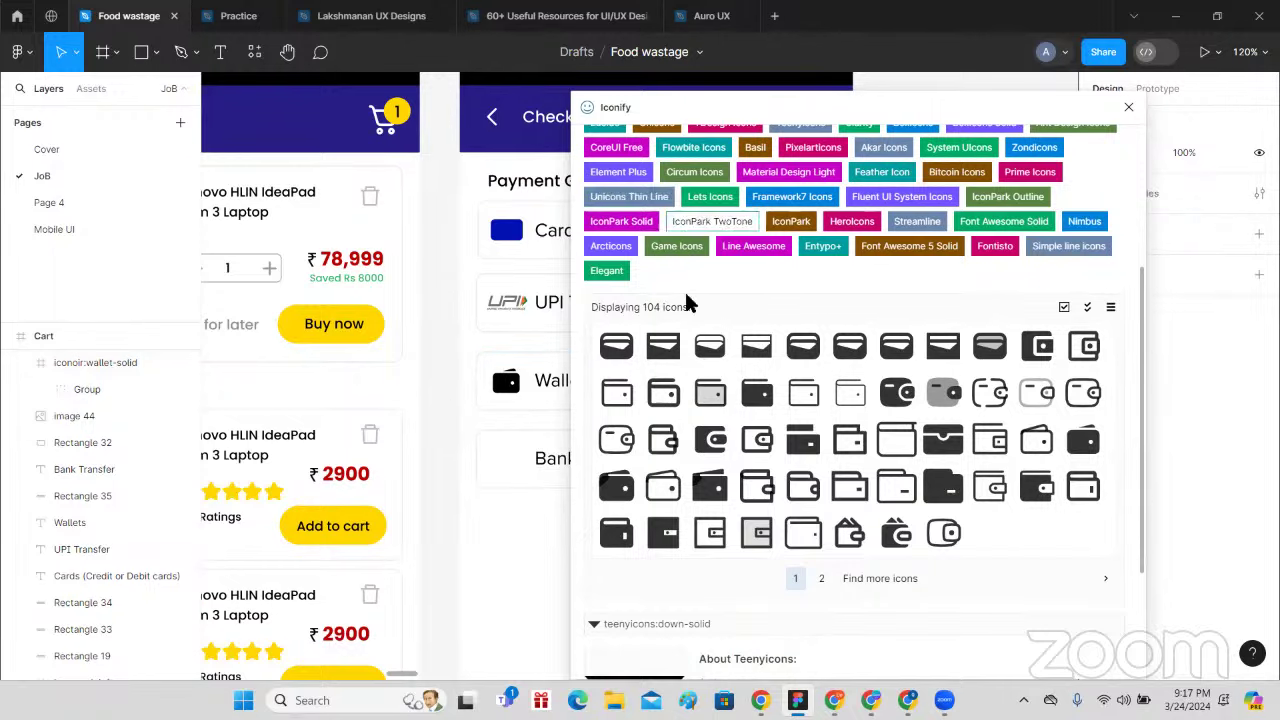
# - Replace the Iconify search term with "Bank" and run the search
pyautogui.scroll(3, 672, 285)
pyautogui.click(716, 248)
pyautogui.hotkey('ctrl', 'a')
pyautogui.press('BackSpace')
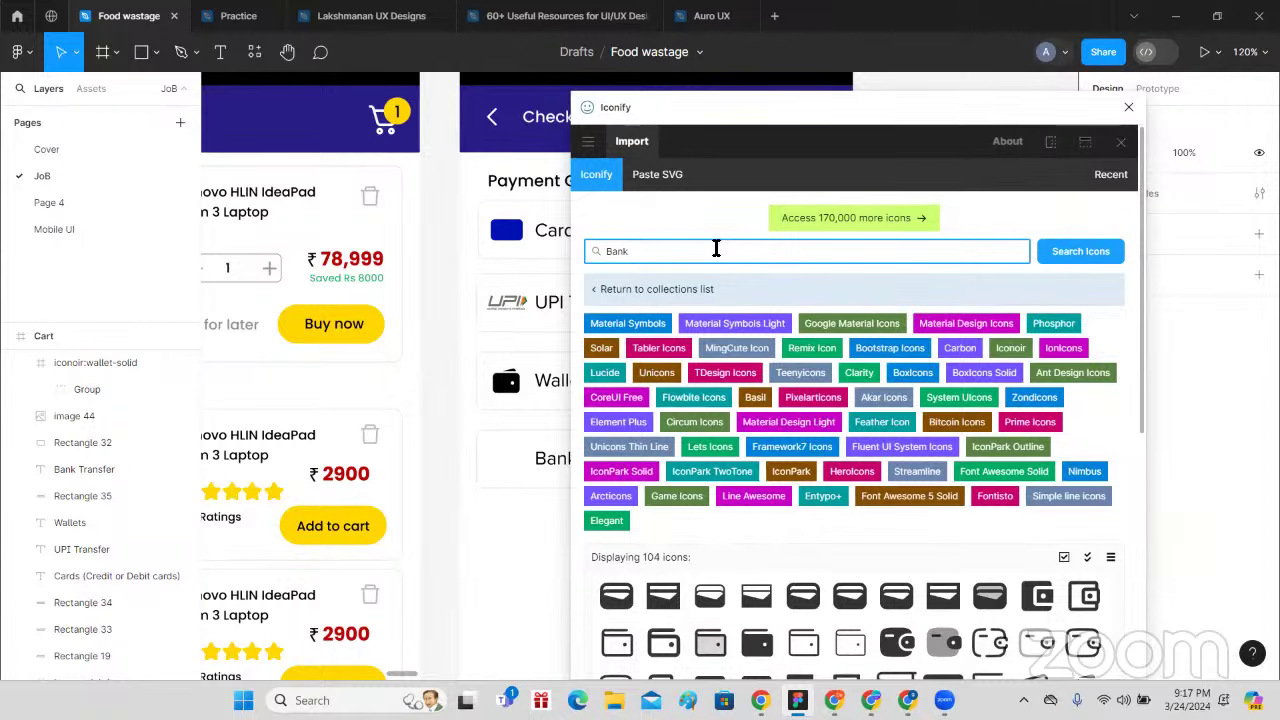
pyautogui.press('Return')
# - Insert the streamline:bank-solid icon before the Bank Transfer label and close Iconify
pyautogui.scroll(-5, 930, 560)
pyautogui.scroll(2, 970, 590)
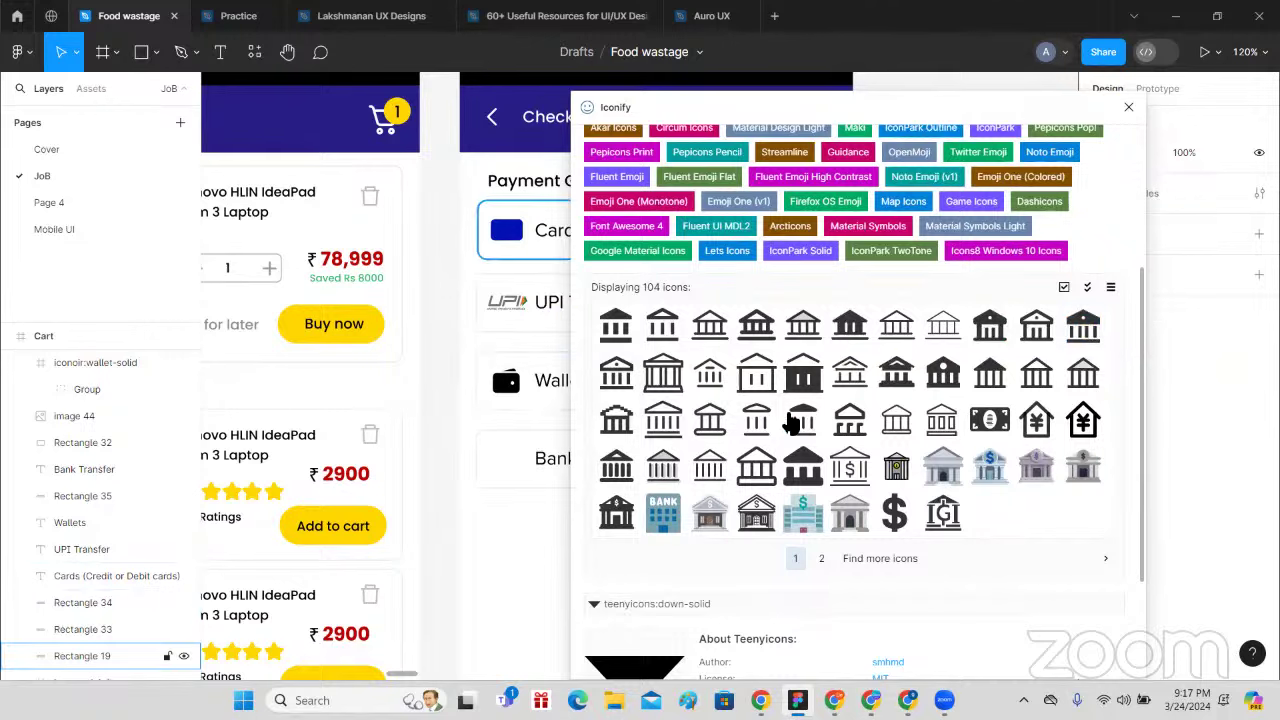
pyautogui.moveTo(769, 463); pyautogui.dragTo(512, 458)
pyautogui.click(1128, 107)
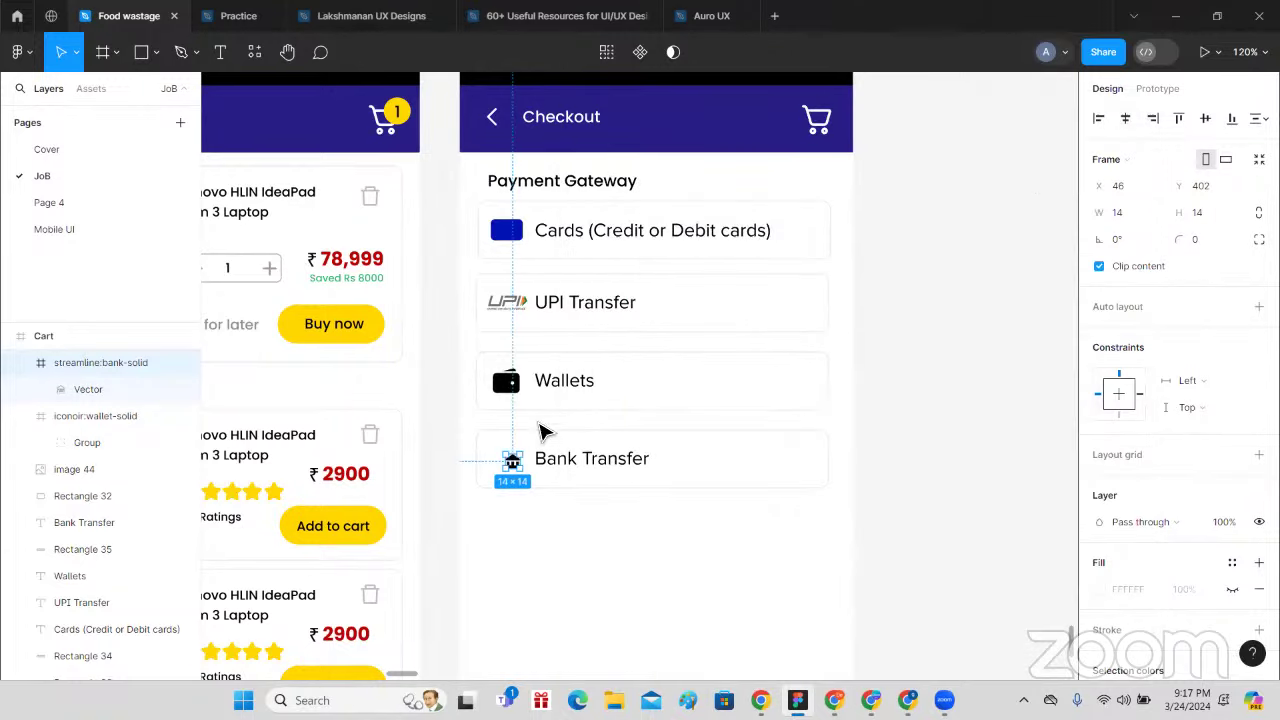
# - Enlarge the bank icon to about 29 × 29 and align it with the wallet icon and the Bank Transfer label
pyautogui.scroll(3, 509, 449)
pyautogui.scroll(5, 515, 465)
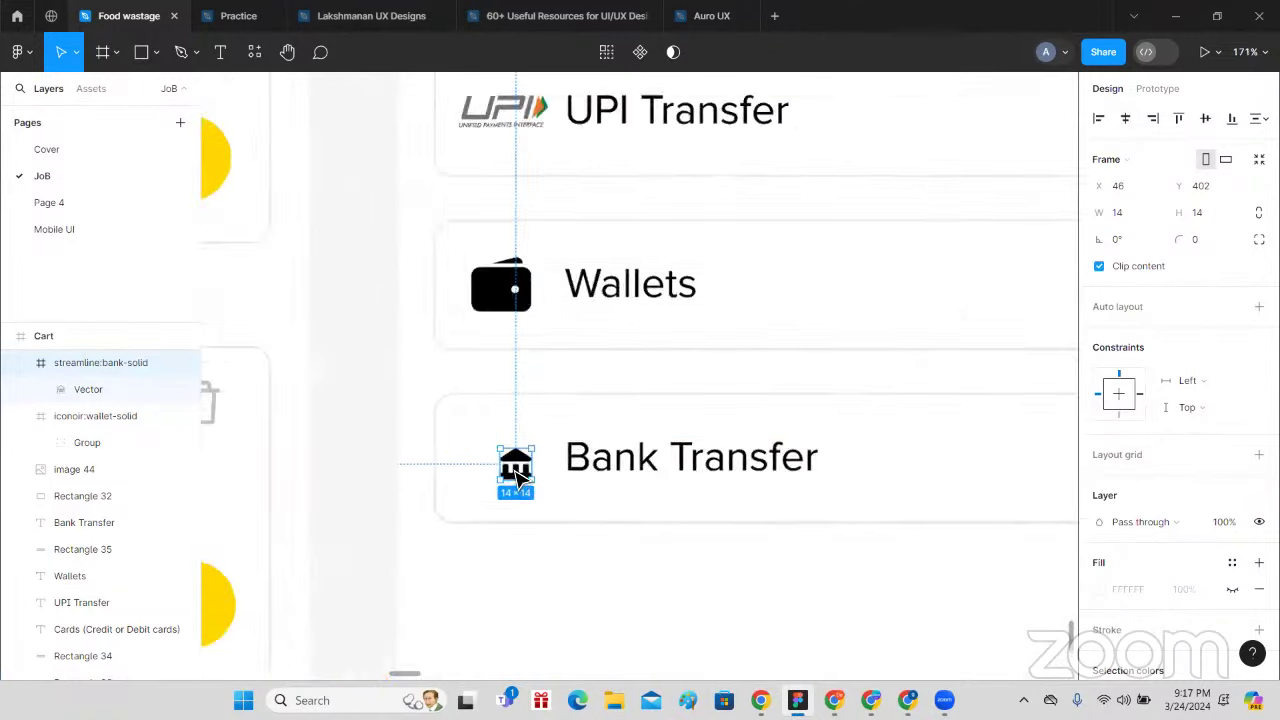
pyautogui.moveTo(493, 440); pyautogui.dragTo(466, 413)
pyautogui.moveTo(508, 455); pyautogui.dragTo(557, 517)
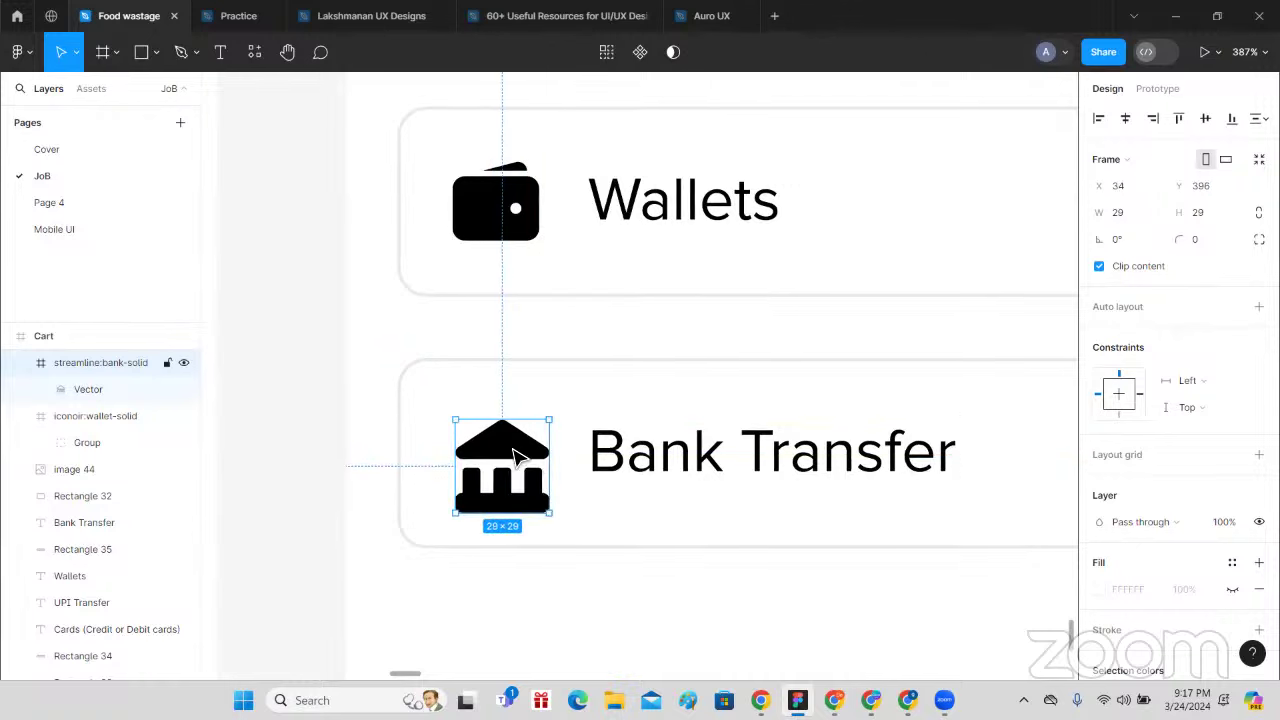
pyautogui.moveTo(514, 451); pyautogui.dragTo(510, 440)
# - Recolour the bank and wallet icons with the blue document colour 0012B4
pyautogui.scroll(-3, 1140, 521)
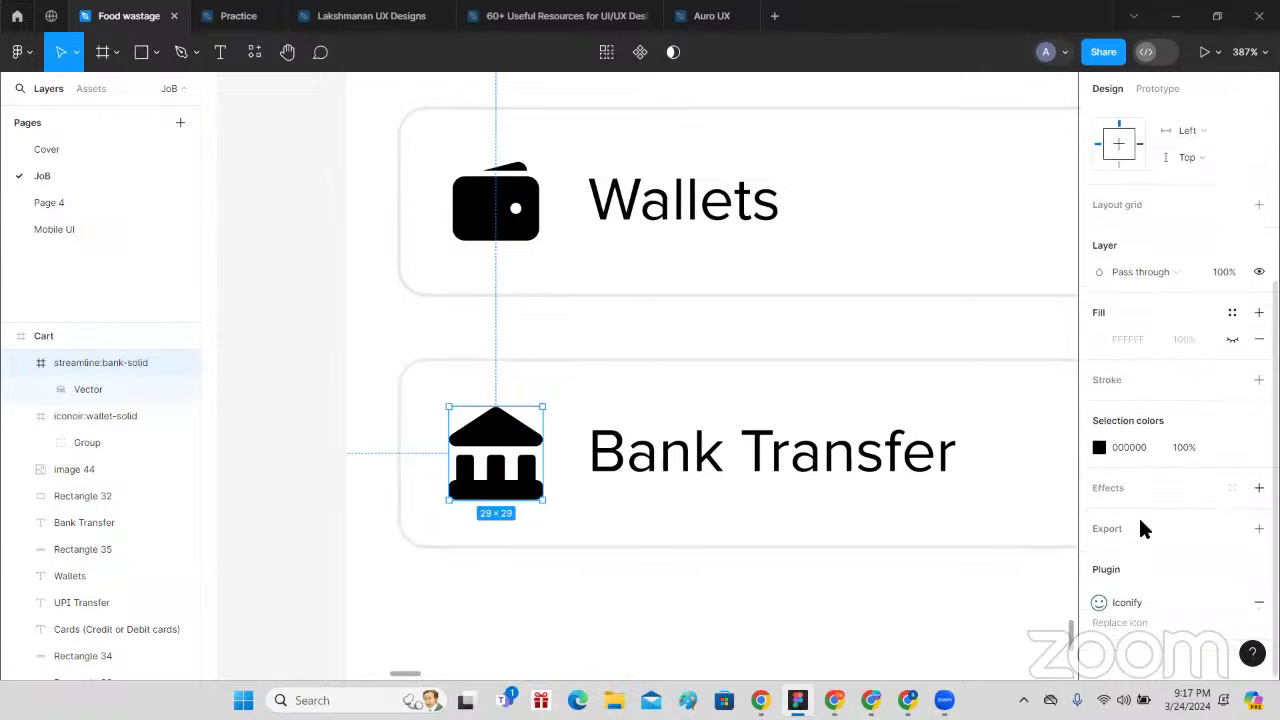
pyautogui.click(1100, 450)
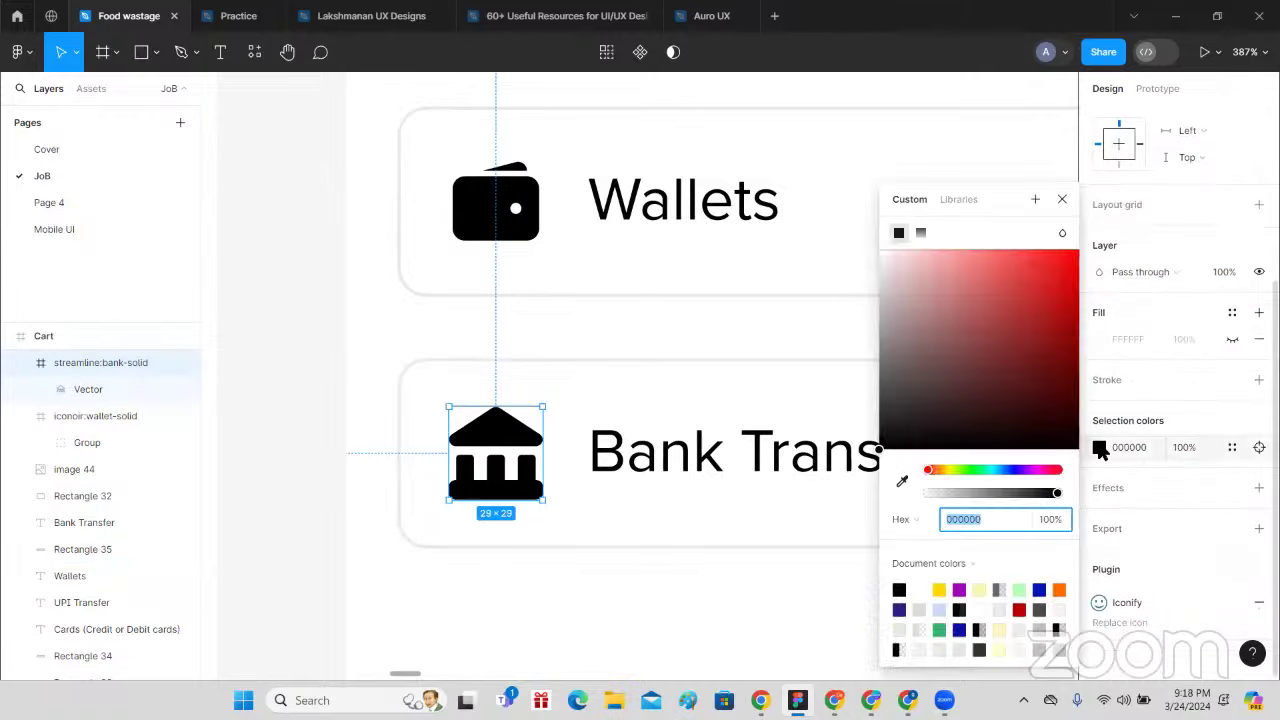
pyautogui.click(1041, 590)
pyautogui.click(525, 237)
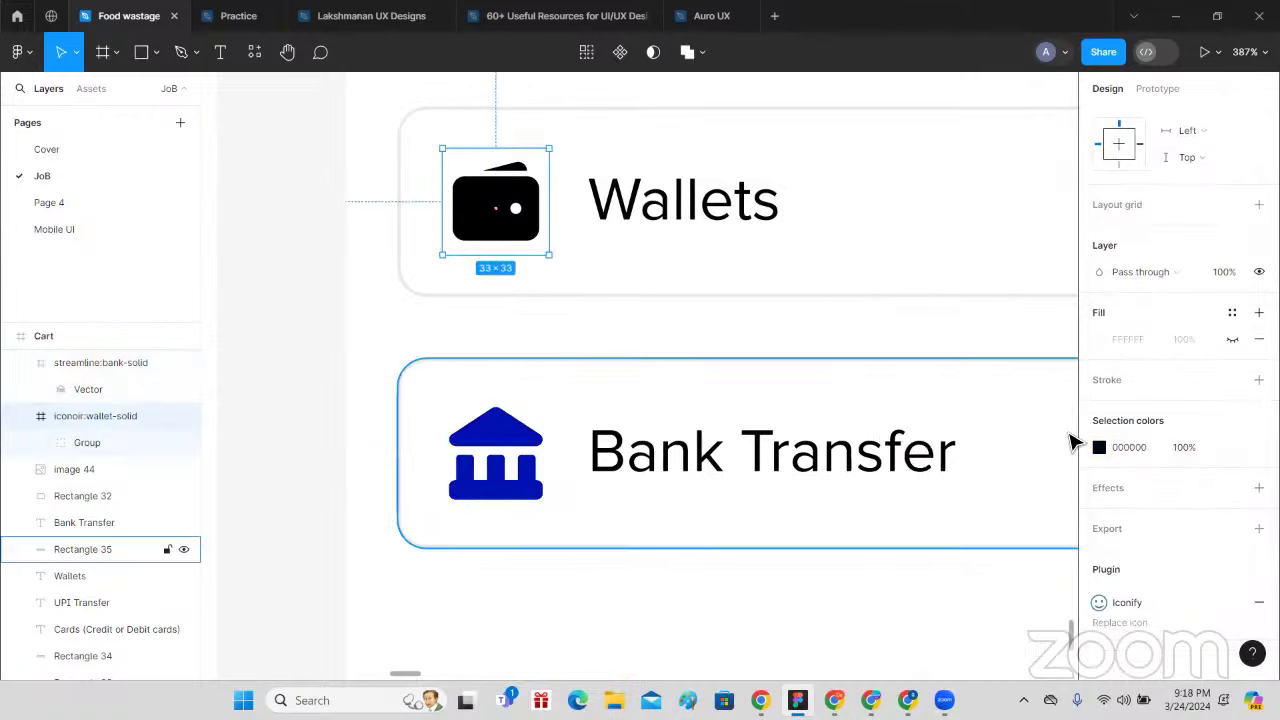
pyautogui.click(1099, 447)
pyautogui.click(1039, 591)
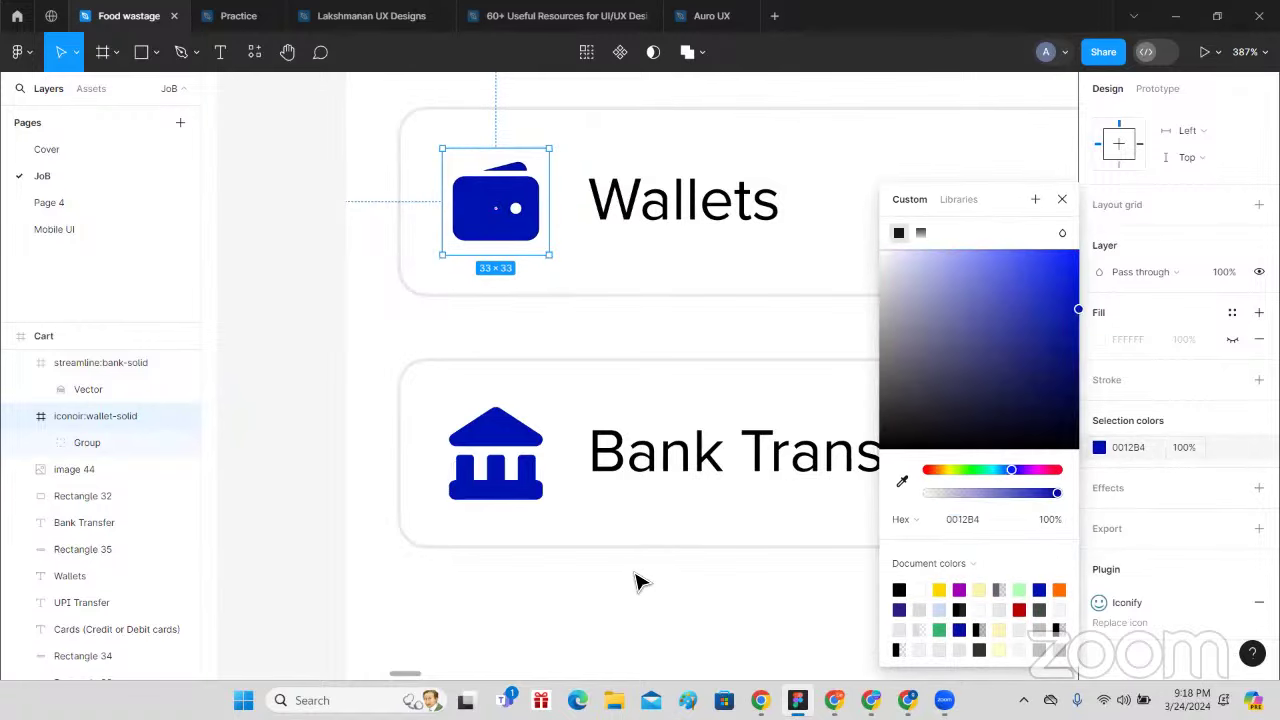
pyautogui.scroll(5, 634, 575)
pyautogui.click(421, 265)
pyautogui.scroll(-4, 429, 309)
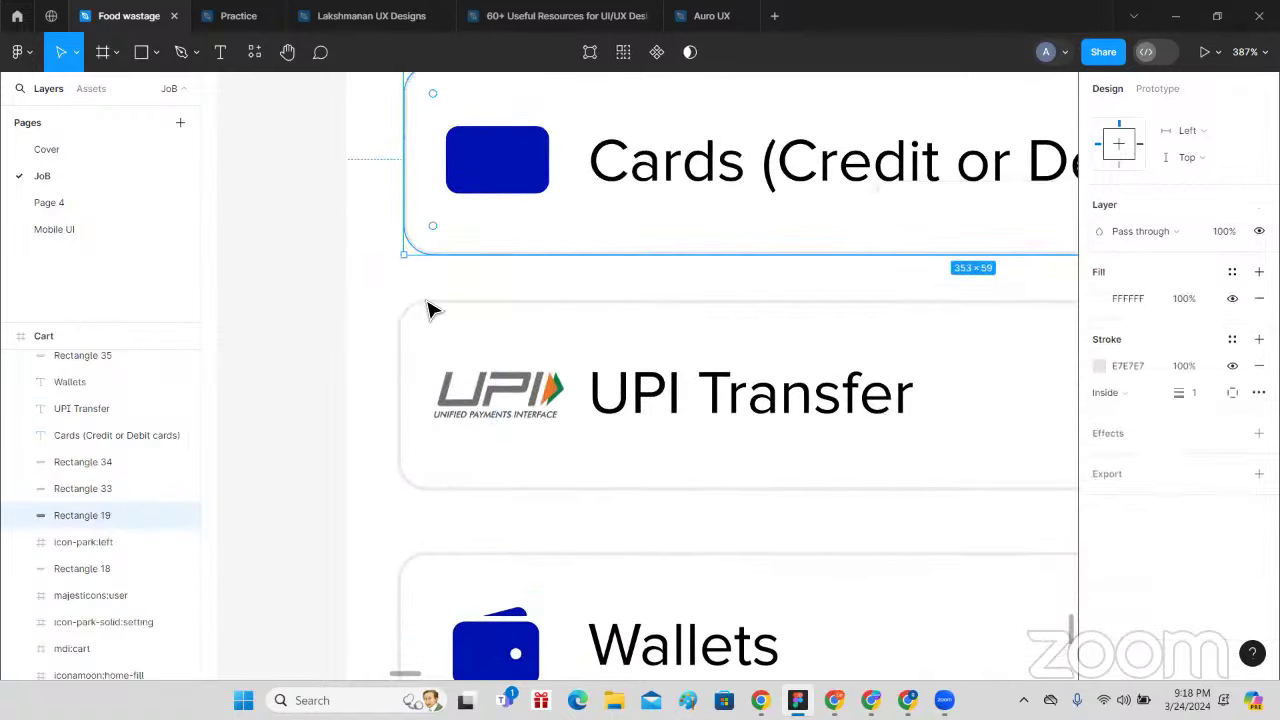
pyautogui.click(349, 320)
pyautogui.scroll(-3, 650, 350)
pyautogui.scroll(-4, 720, 390)
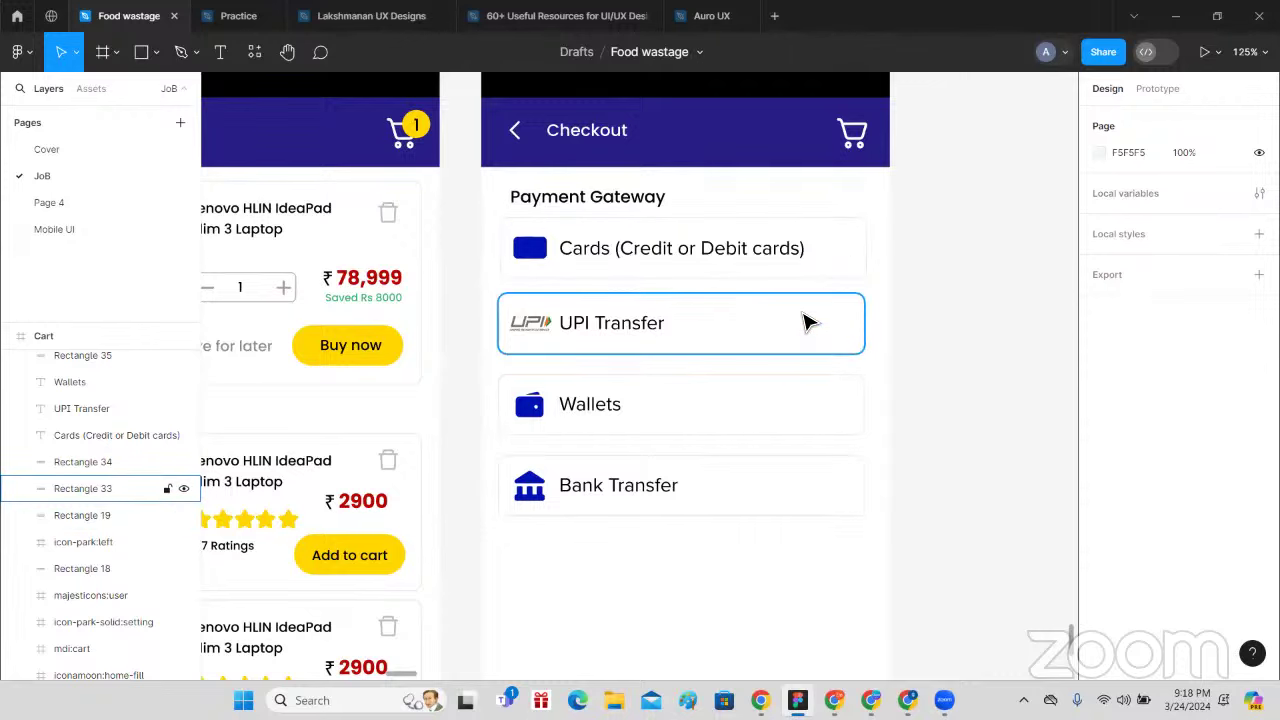
# - Bring up the list of recently used plugins
pyautogui.click(20, 52)
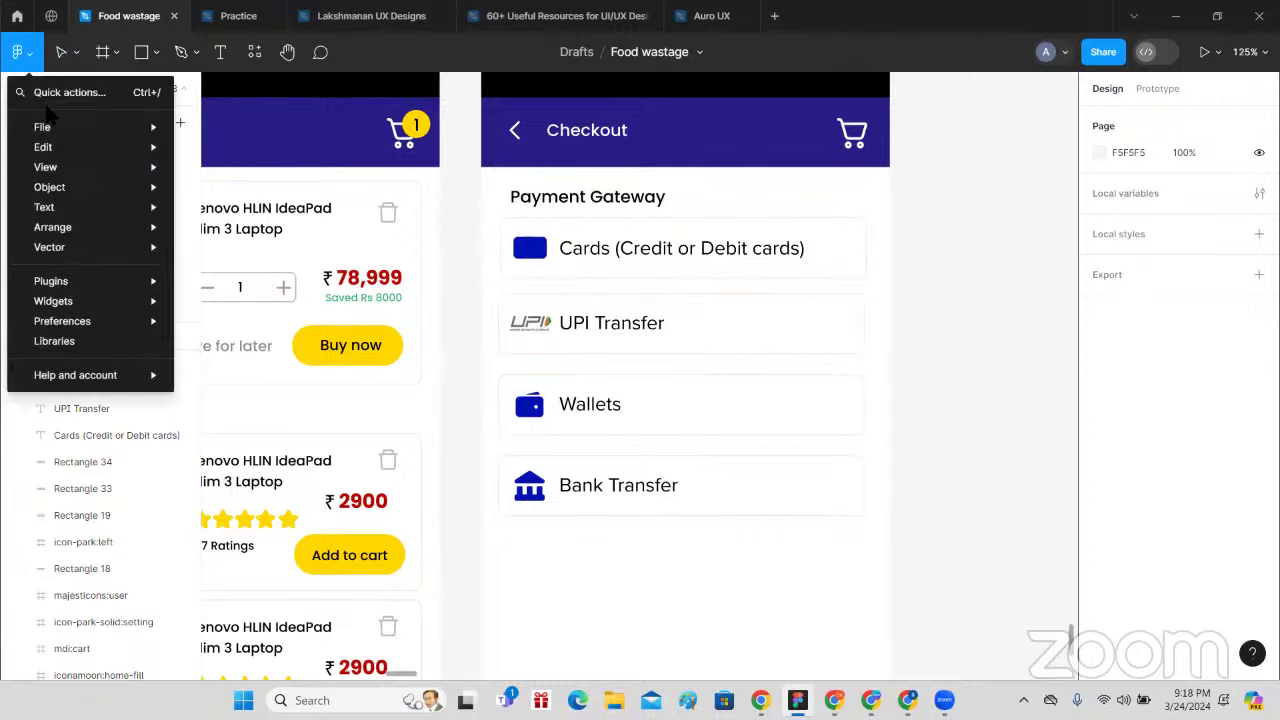
pyautogui.moveTo(65, 281)
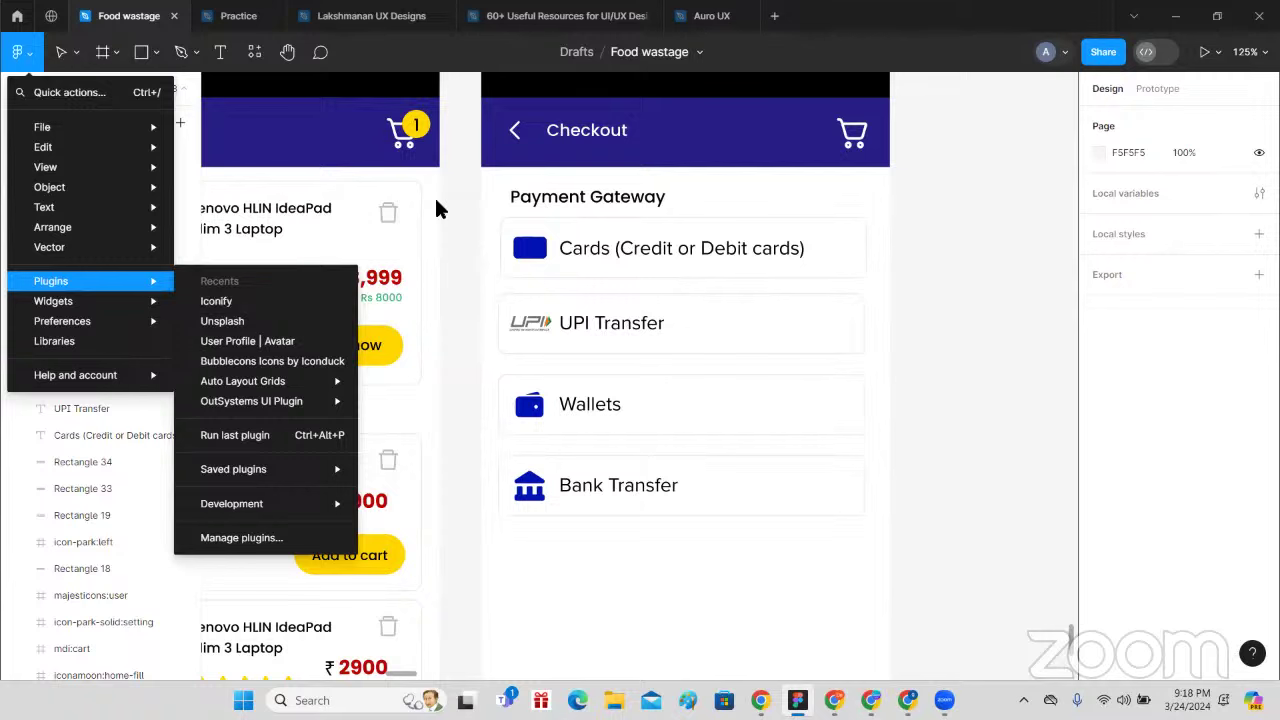